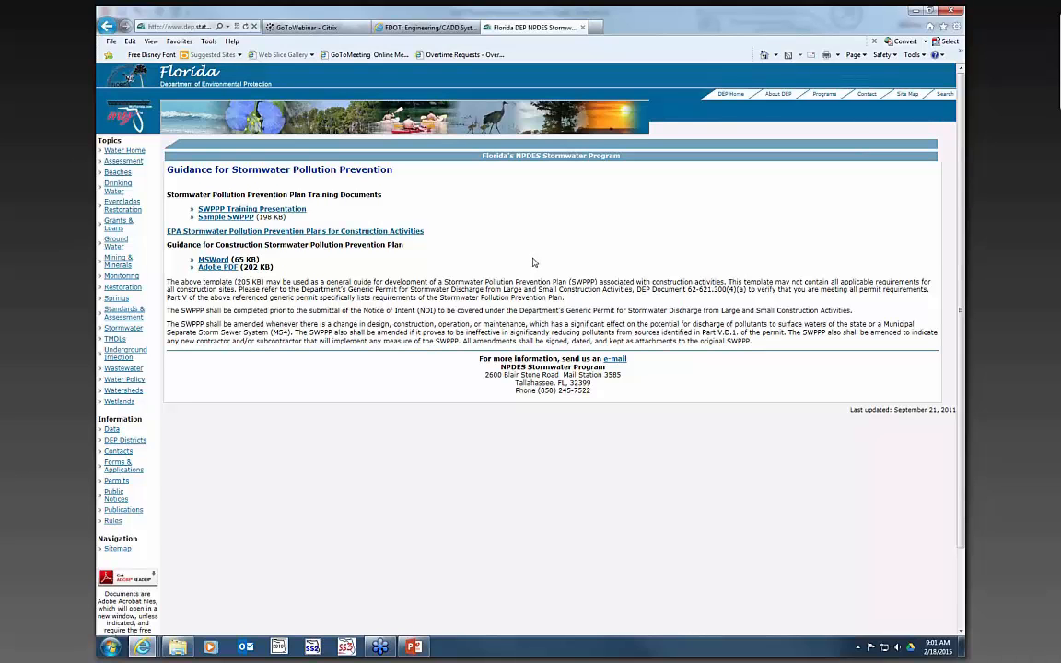
- Launch the Create Files utility from the FDOTSS3 folder
left_click(915, 12)
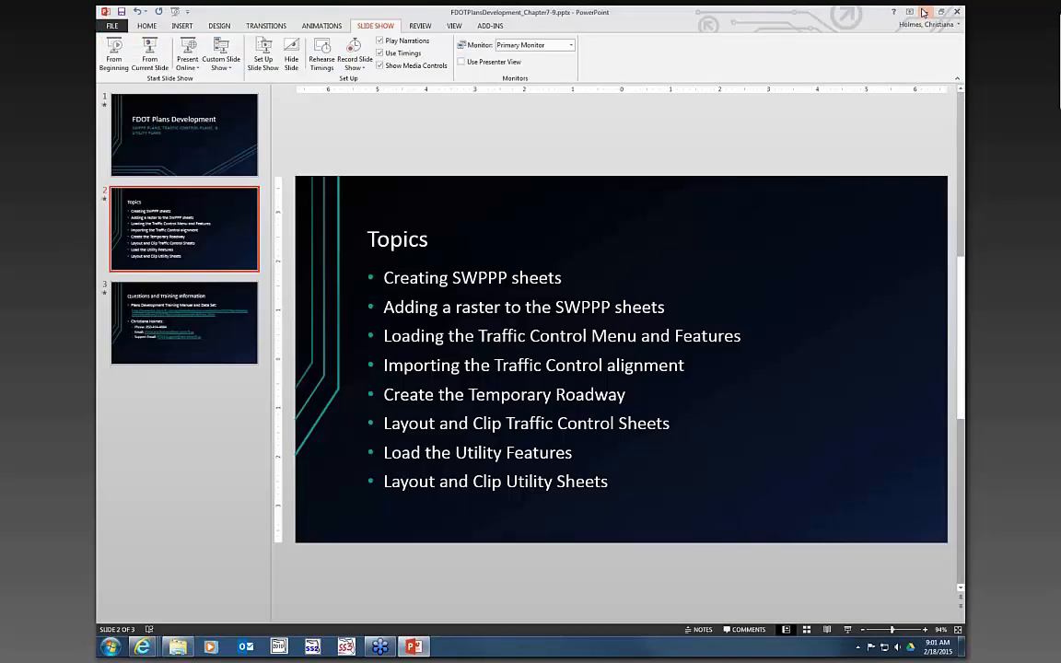
left_click(923, 12)
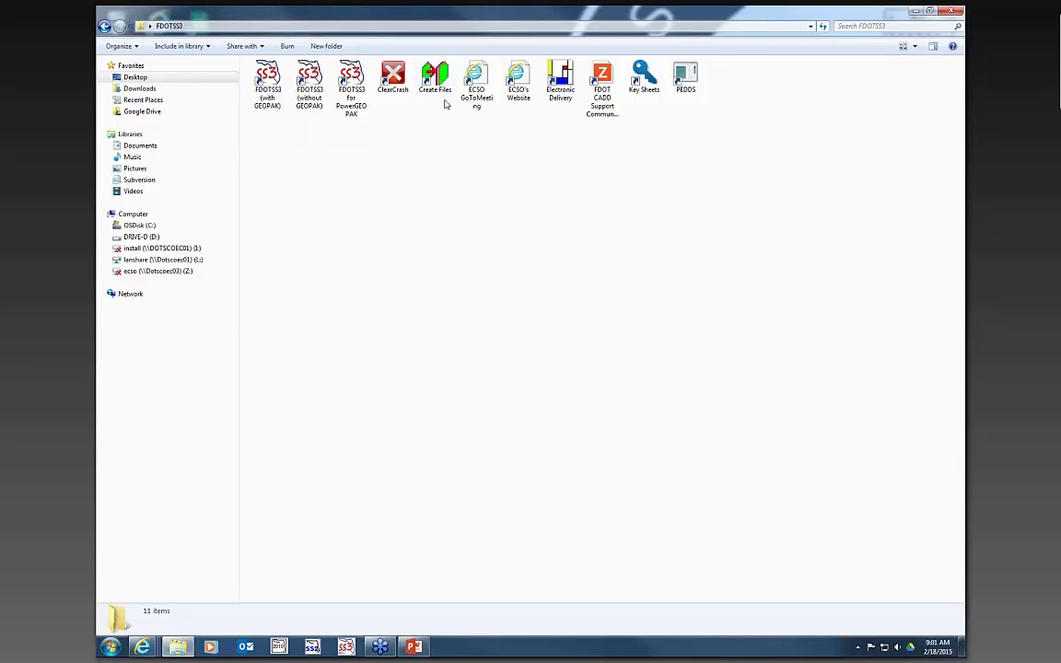
left_click(437, 81)
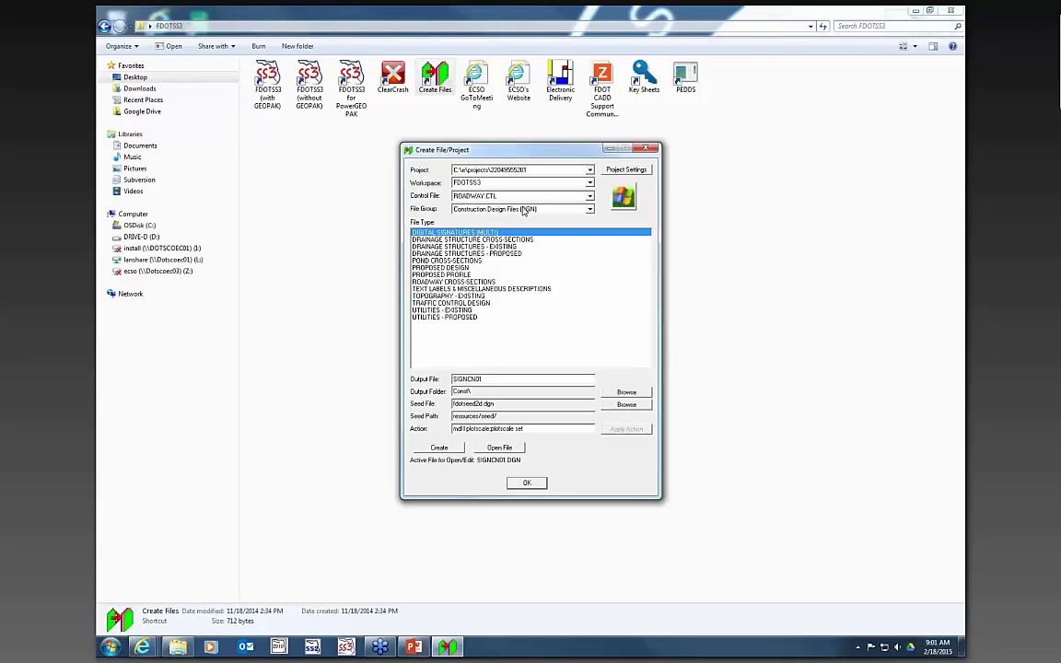
- Create and open a new Storm Water Pollution Prevention Plan file from the Roadway Design Files (DGN) group
left_click(523, 209)
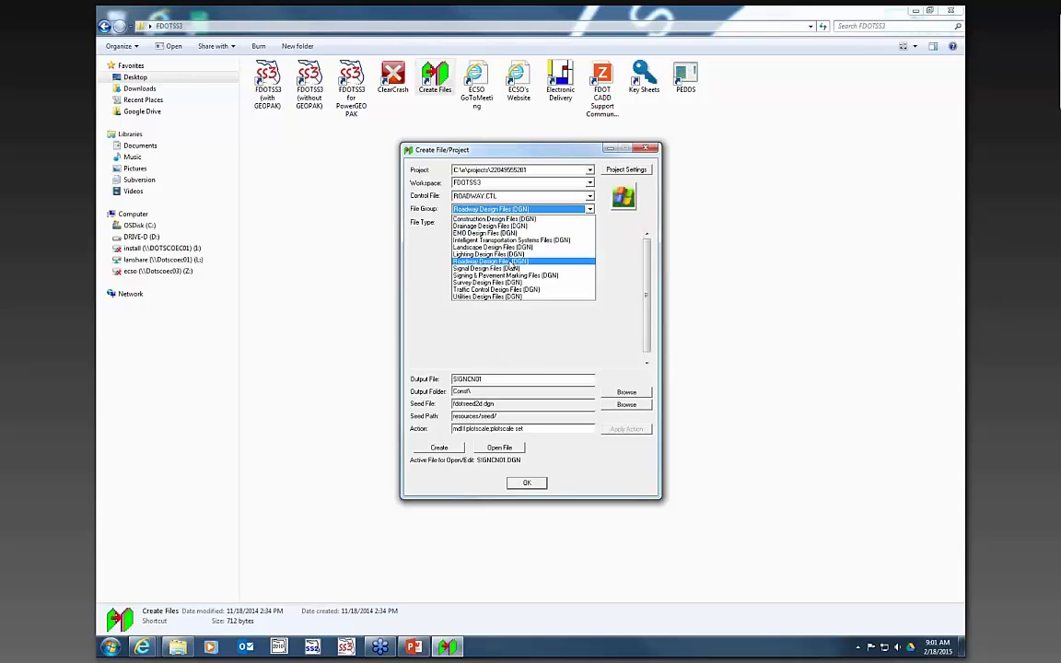
left_click(497, 262)
left_click_drag(647, 248, 648, 329)
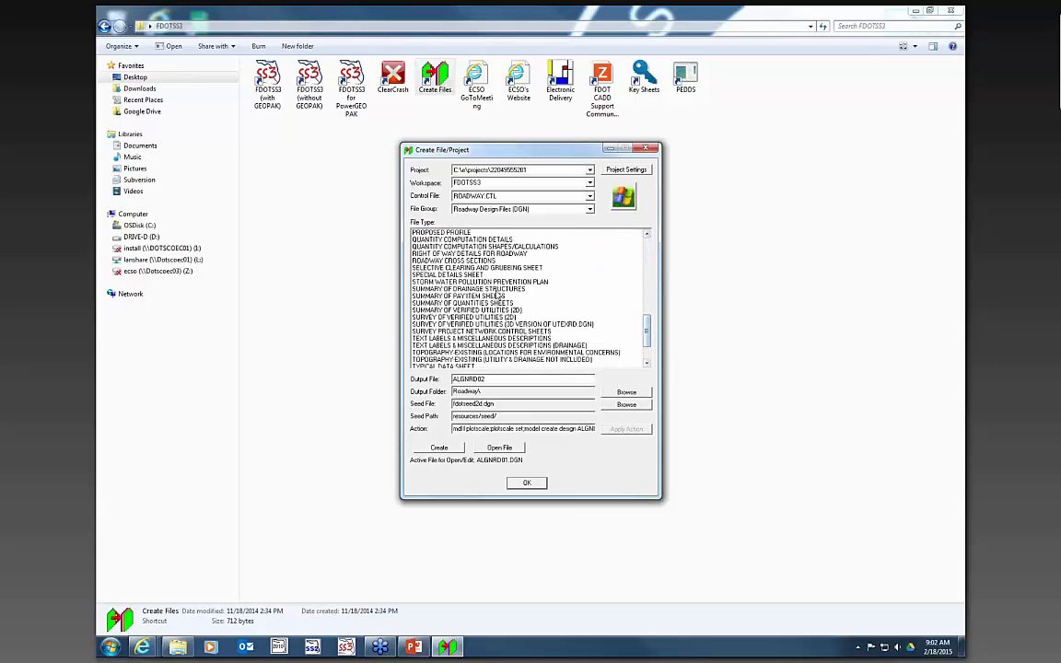
left_click(453, 282)
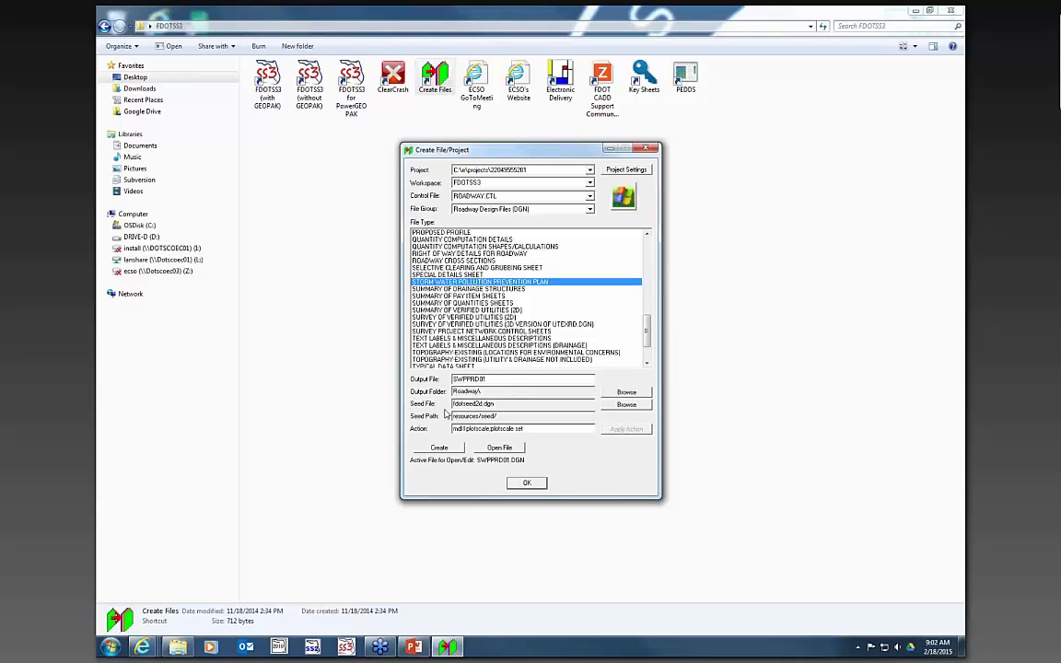
left_click(440, 448)
key("Return")
left_click(516, 448)
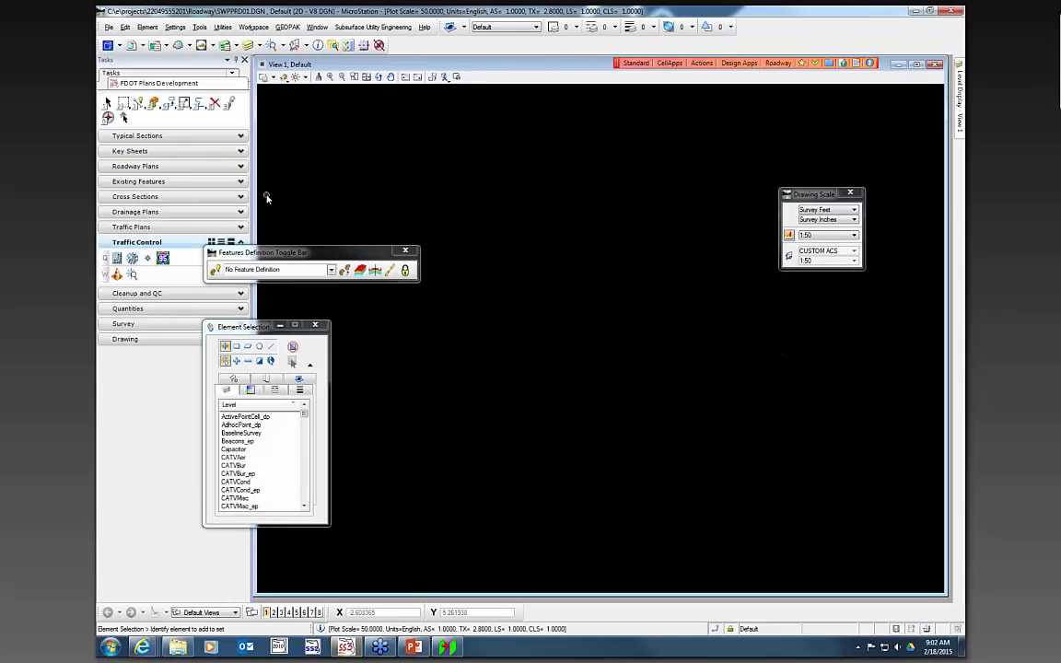
- Place the shplan sheet cell in the drawing with its X and Y scale set to 50
left_click_drag(295, 261, 374, 272)
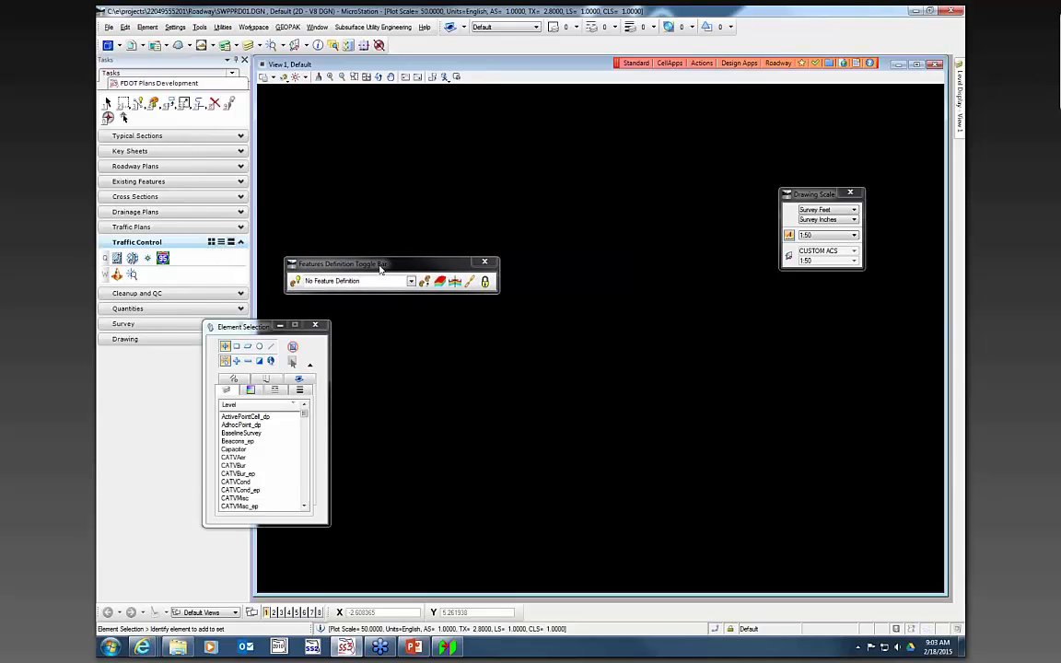
left_click(164, 167)
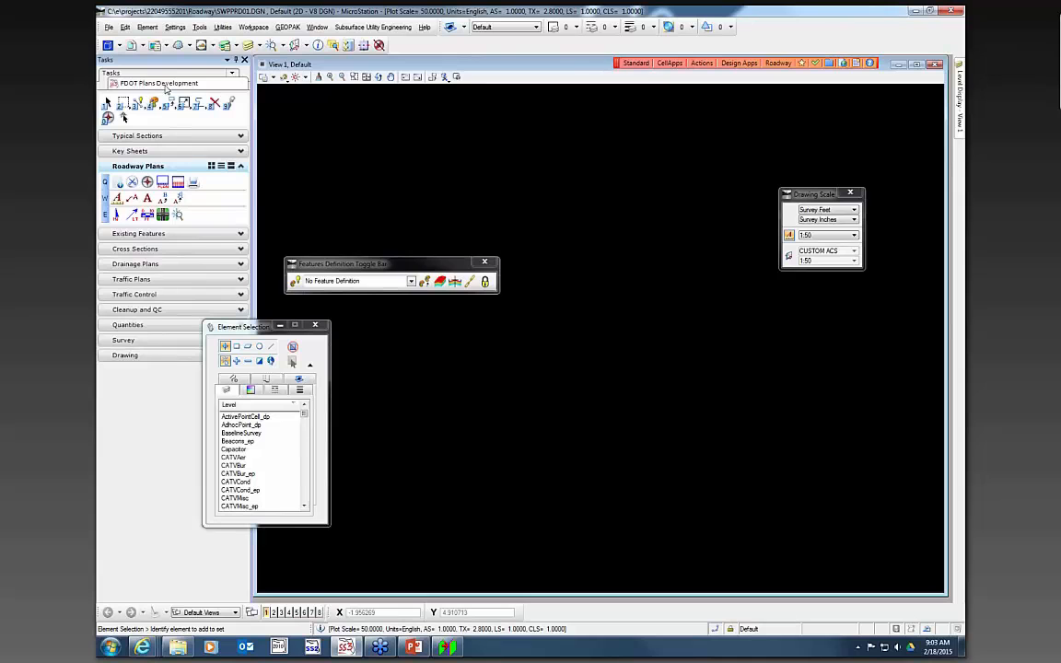
left_click(166, 187)
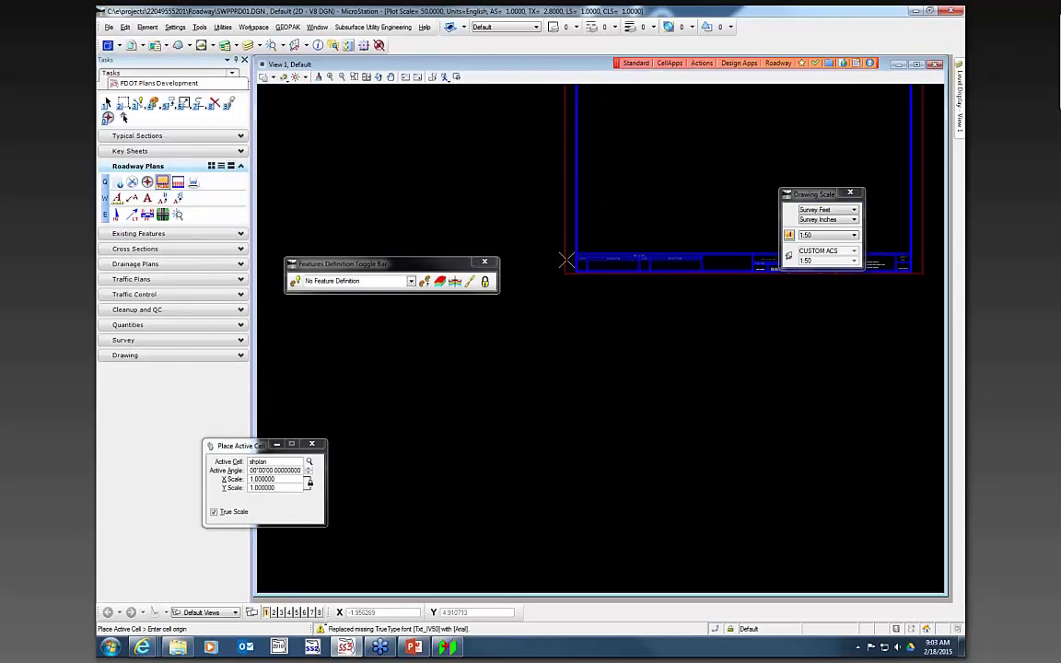
double_click(272, 479)
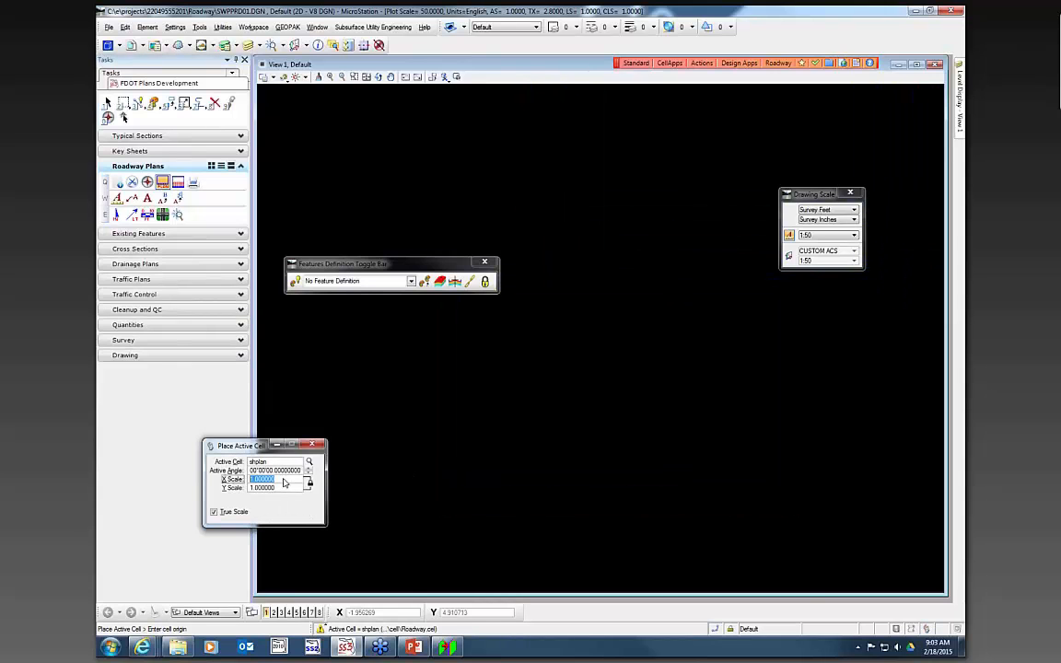
type("50")
key("Return")
scroll(437, 177, "down", 4)
left_click(421, 527)
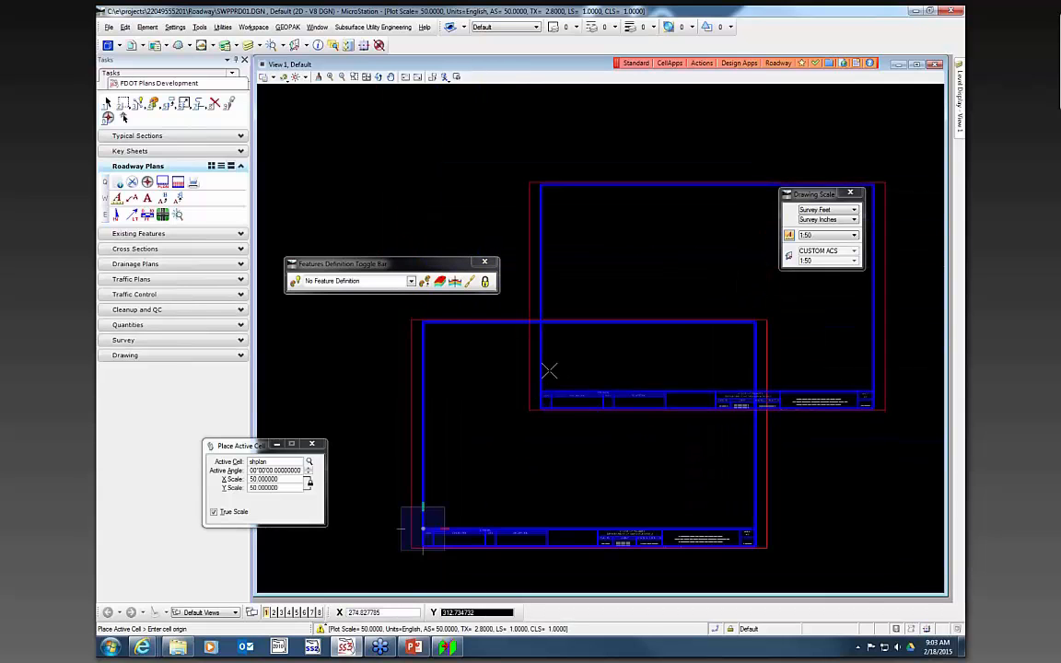
key("Escape")
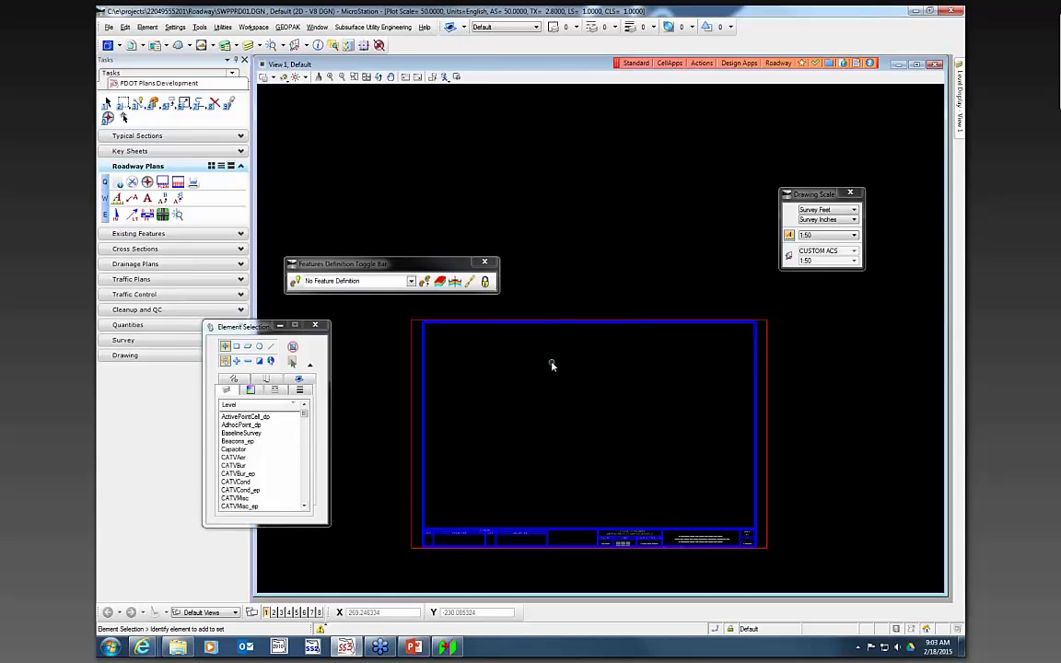
- Close the Features Definition Toggle Bar
left_click(365, 76)
left_click_drag(387, 264, 540, 246)
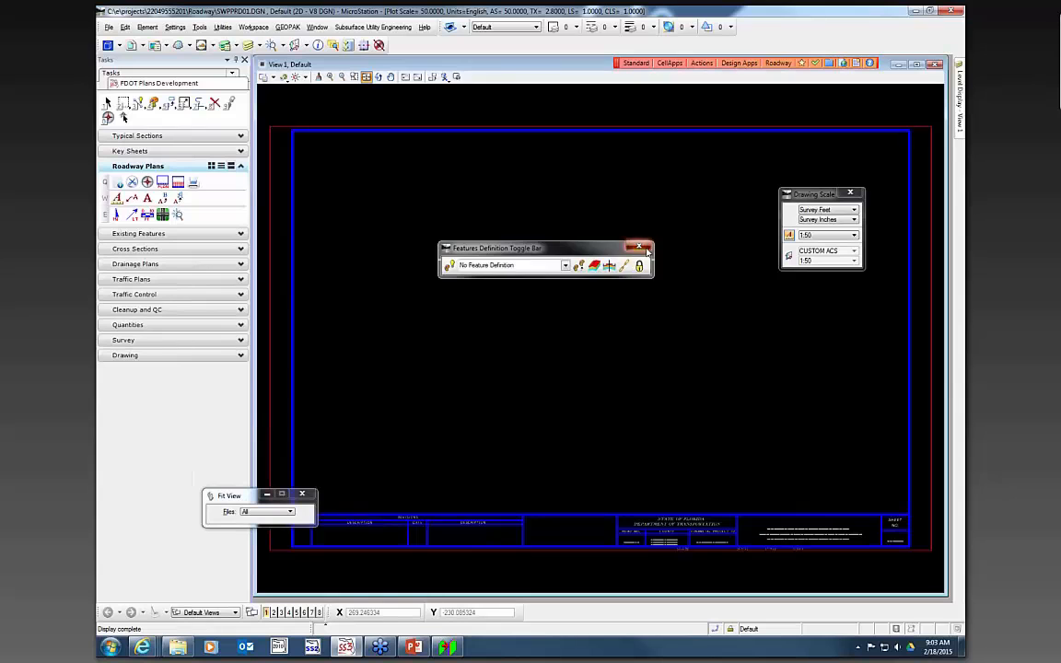
left_click(637, 244)
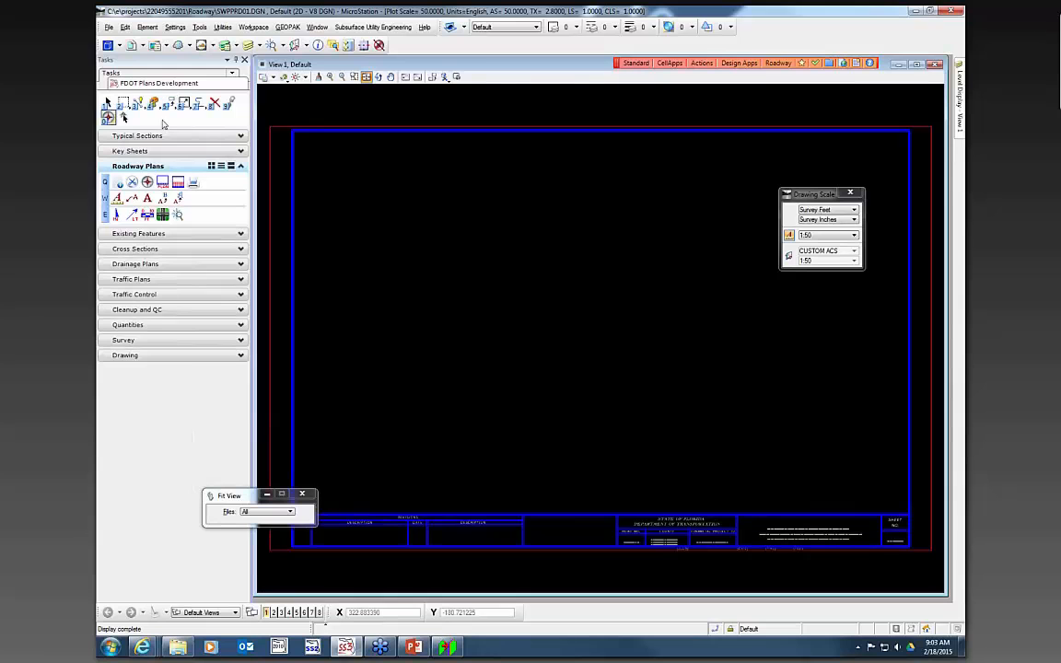
- Open the Linked Data Manager and add a new link from the SWPPP - Sheet 1 Word document template
left_click(701, 63)
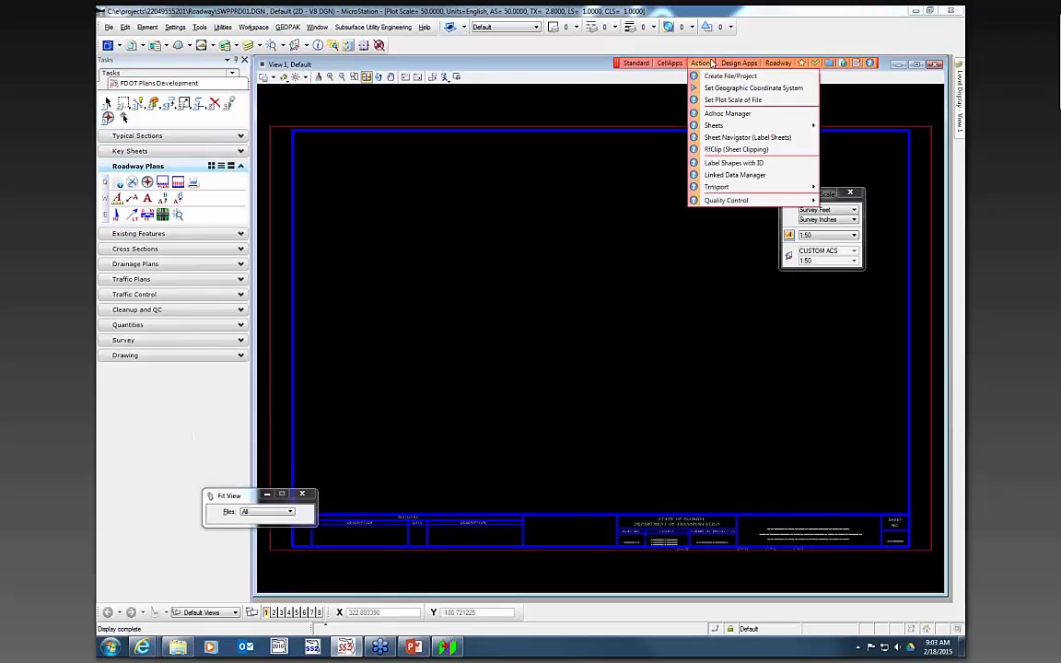
left_click(734, 175)
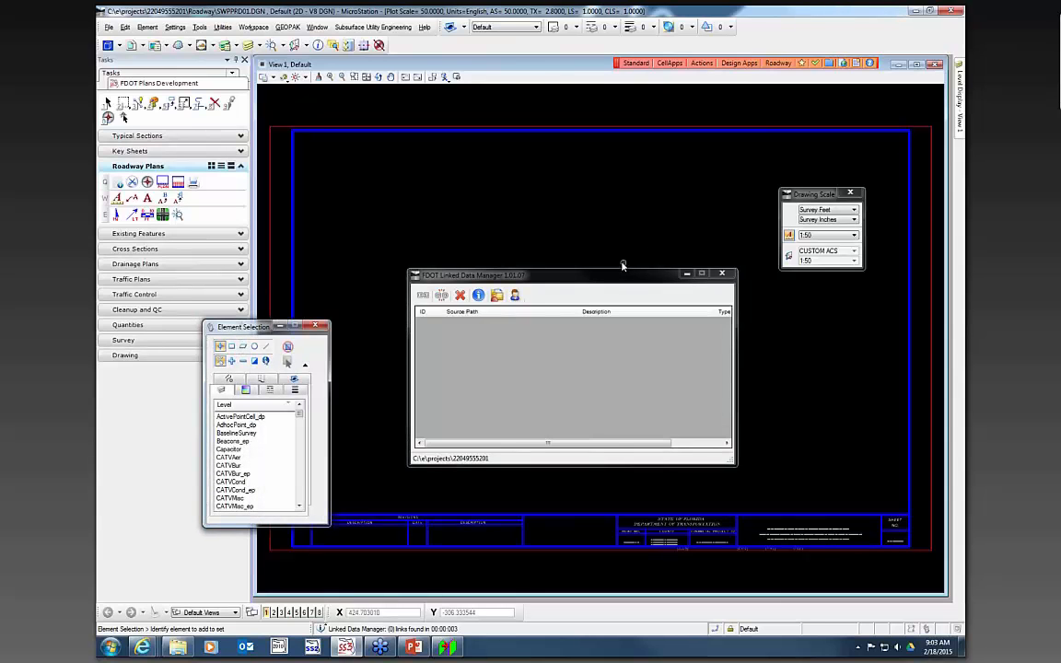
left_click(422, 295)
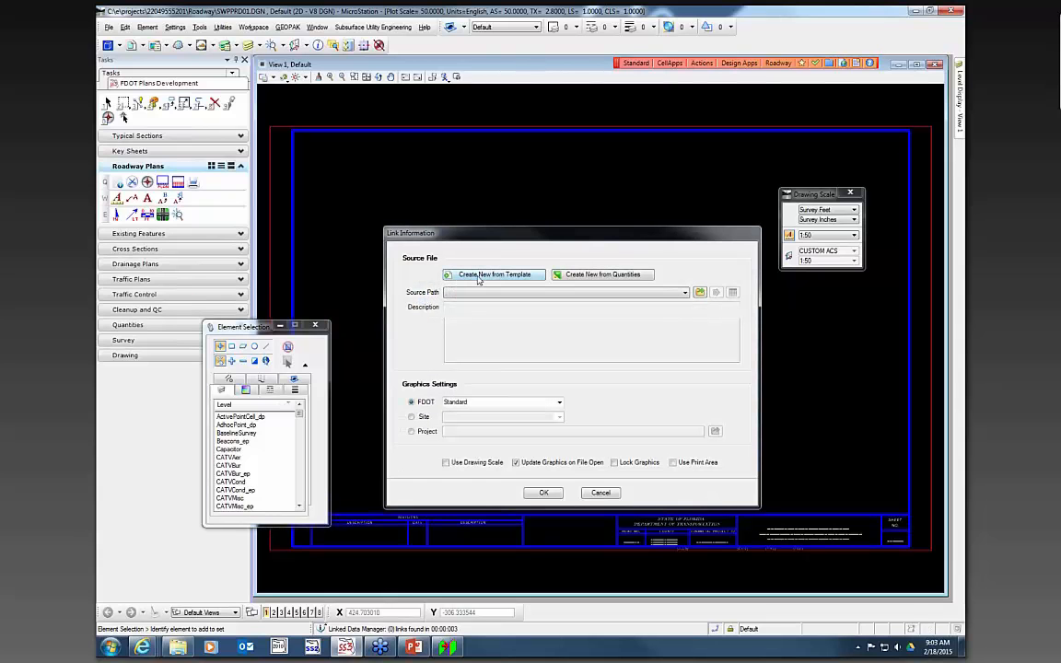
left_click(478, 276)
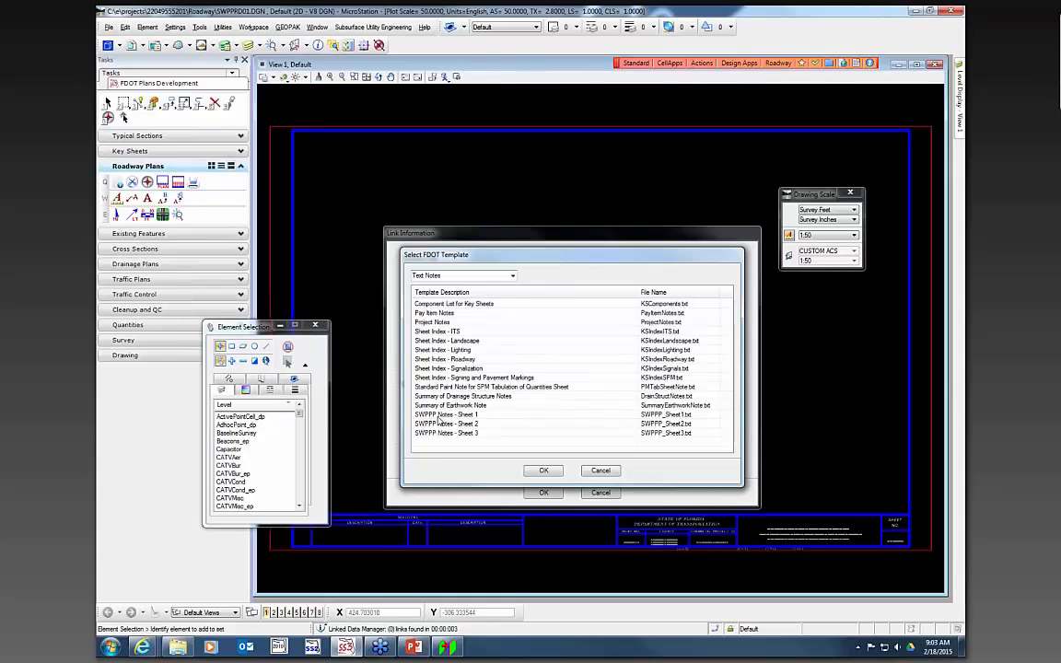
left_click(512, 276)
left_click(502, 293)
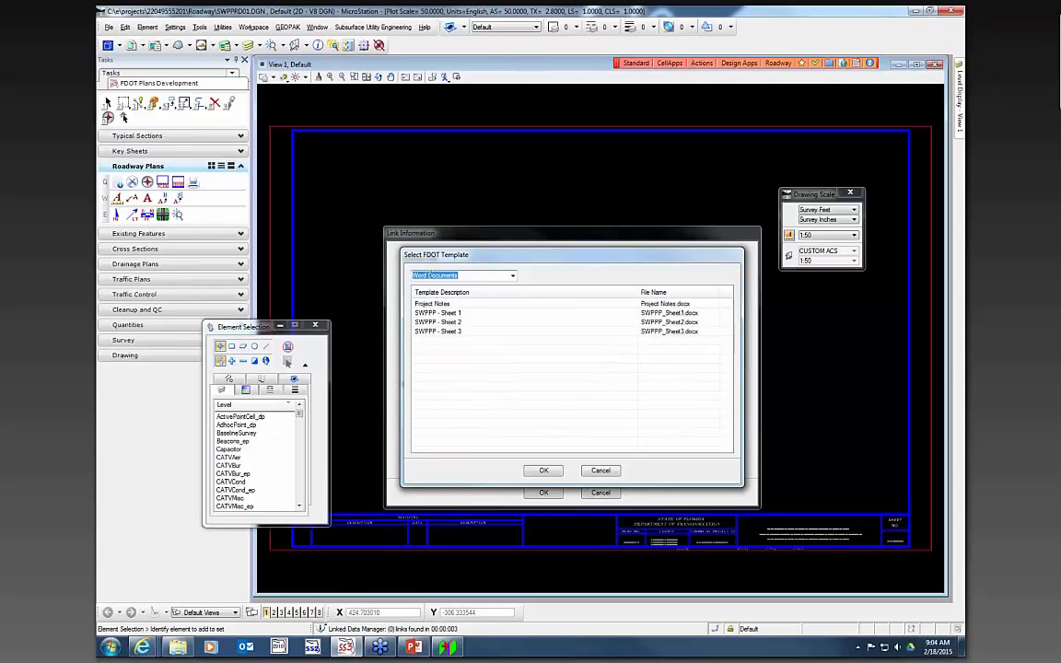
left_click(442, 314)
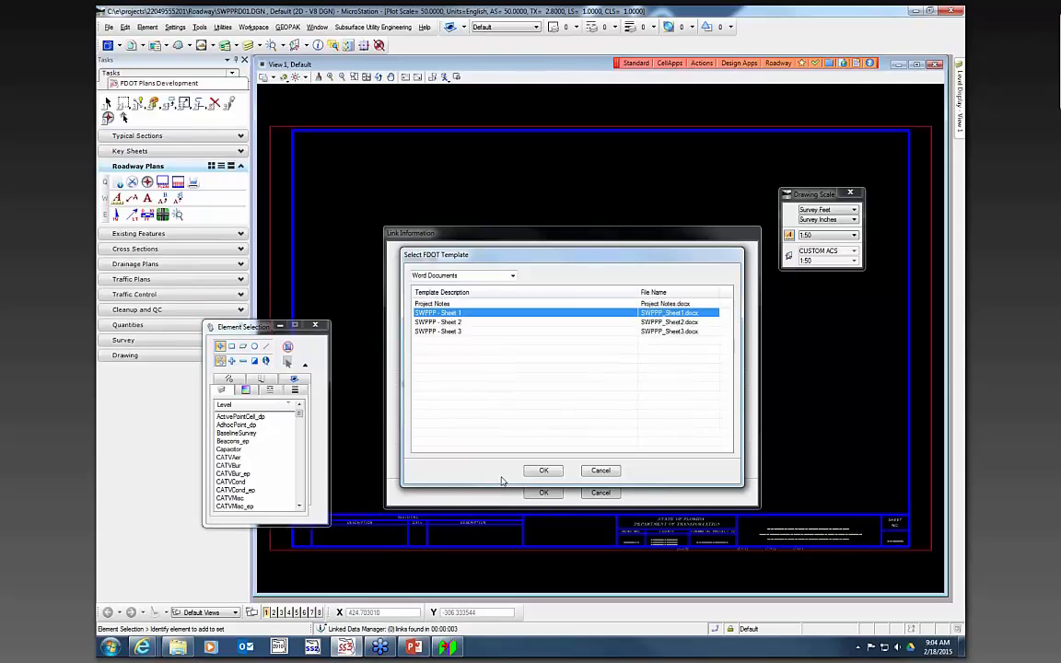
left_click(543, 472)
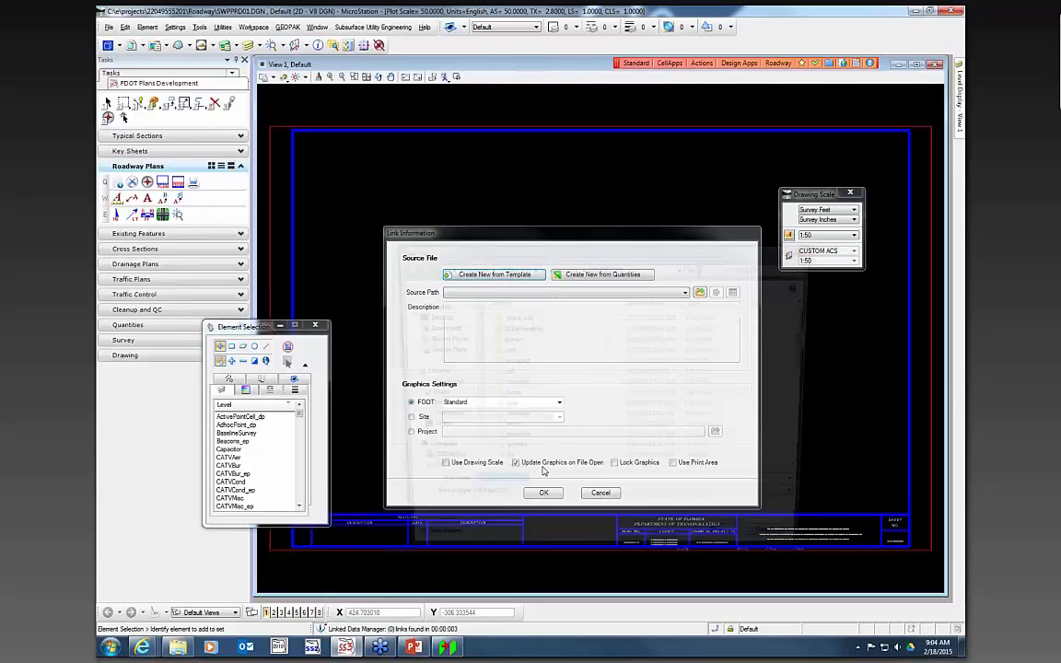
- Save the linked SWPPP_Sheet1.docx copy in the project's roadway folder
scroll(548, 442, "down", 3)
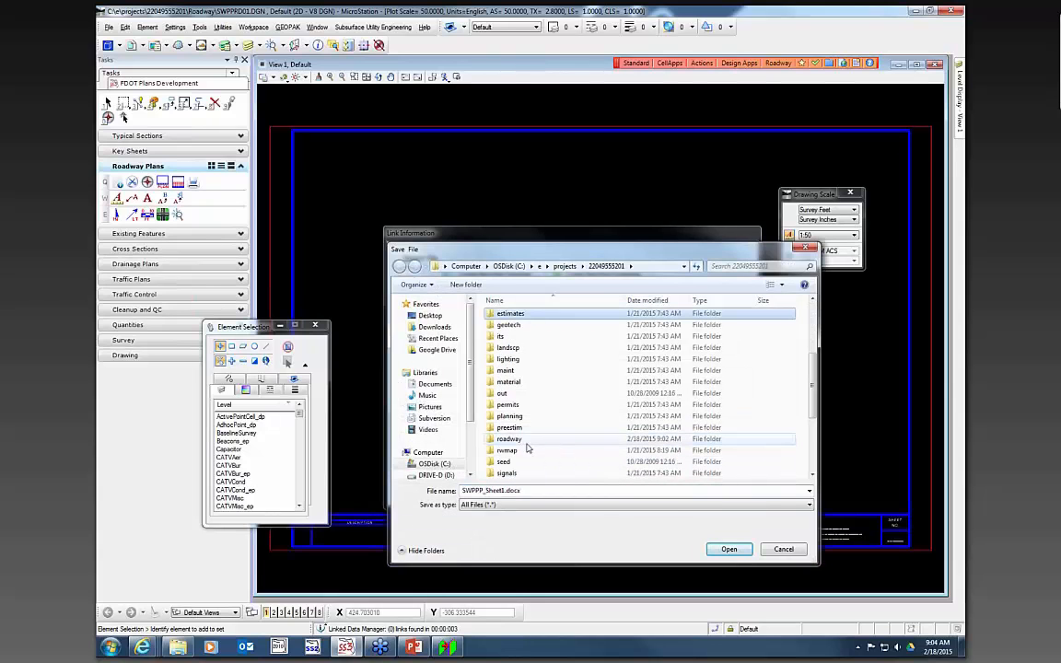
double_click(526, 446)
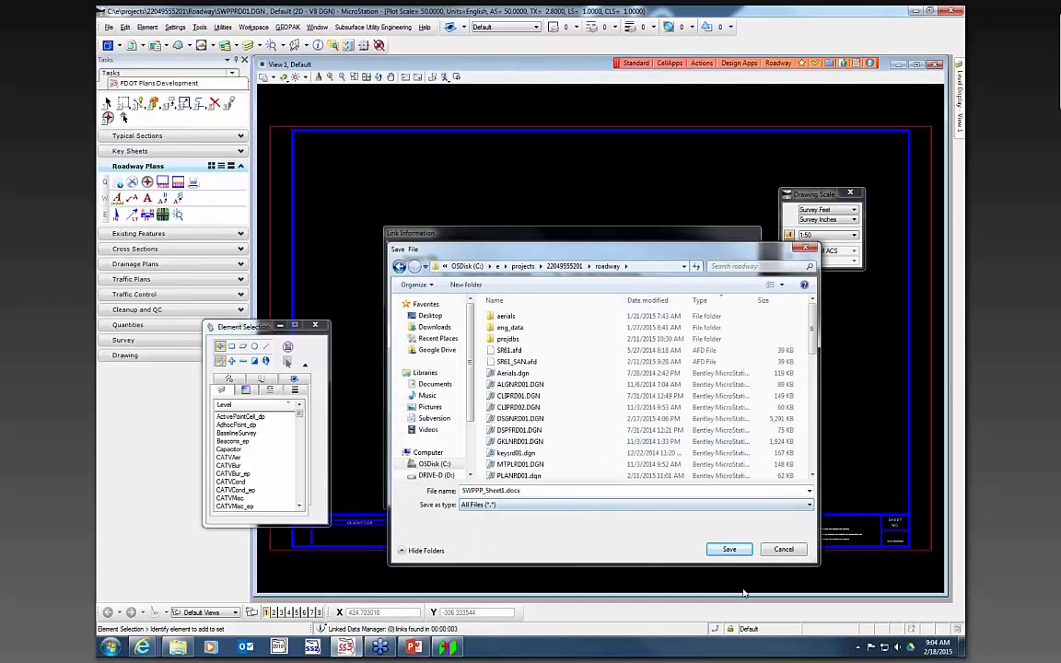
left_click(731, 551)
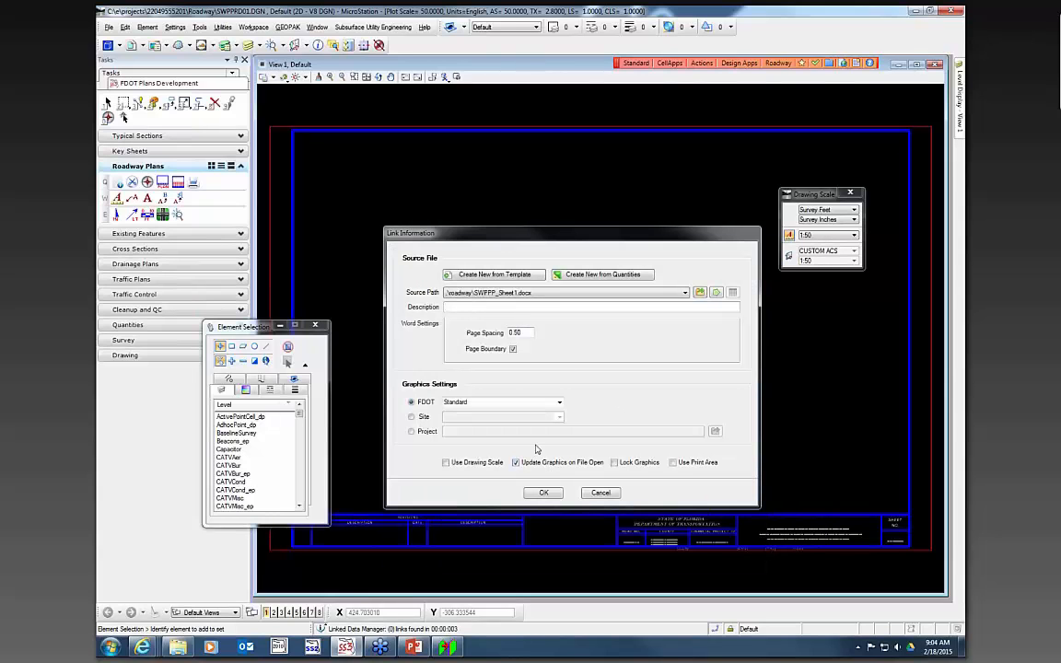
- Enable Use Drawing Scale for the link and place the Word document at the sheet's upper-left corner
left_click(446, 463)
left_click(544, 493)
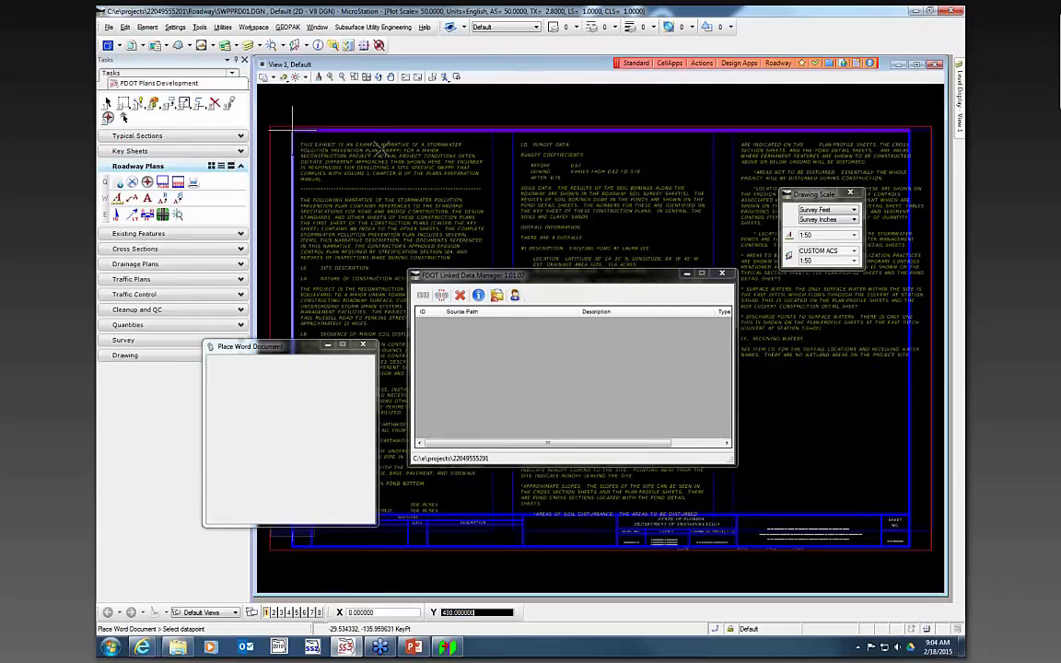
left_click(451, 167)
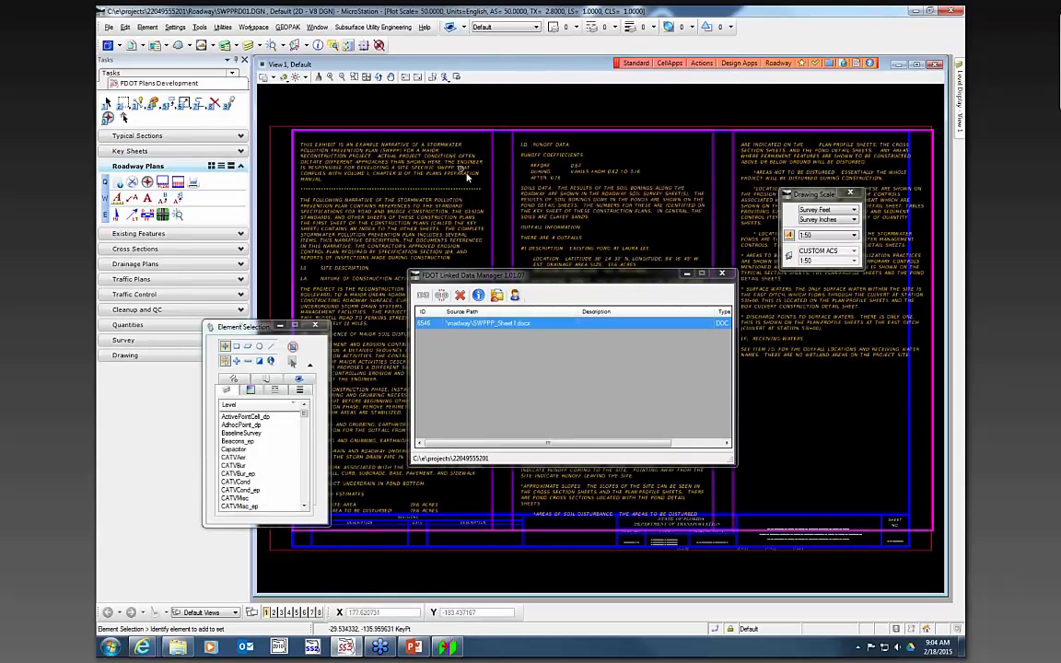
- Set the linked document's page spacing to 0 in the link properties
left_click_drag(641, 277, 964, 415)
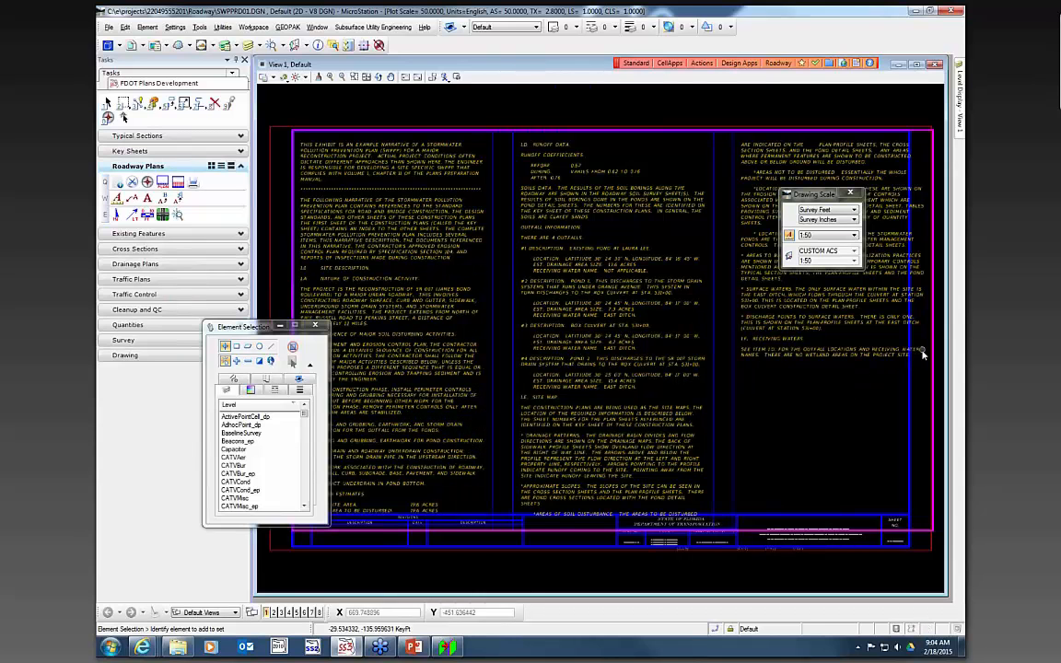
scroll(921, 352, "up", 3)
scroll(768, 316, "down", 3)
mouse_move(810, 193)
left_mouse_down()
mouse_move(903, 92)
mouse_move(880, 89)
left_mouse_up()
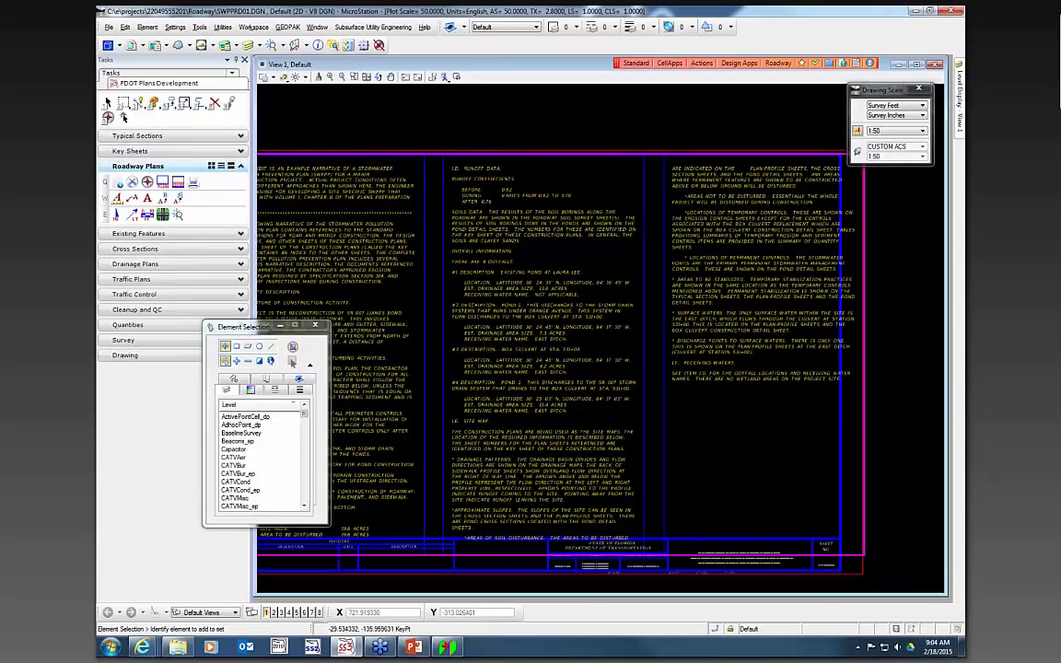
right_click(486, 293)
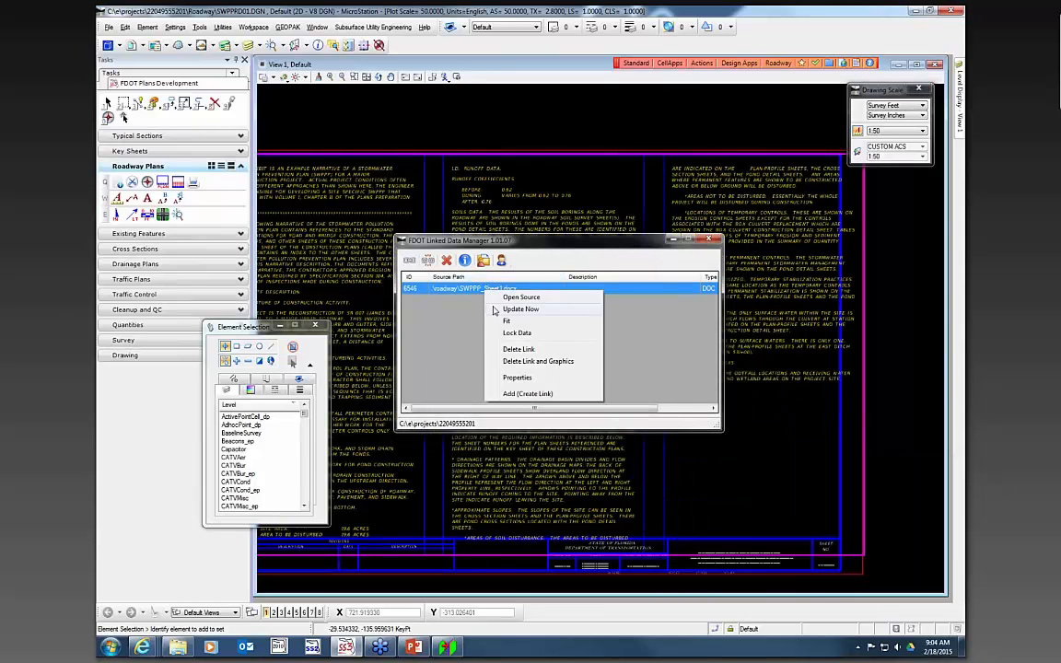
left_click(517, 378)
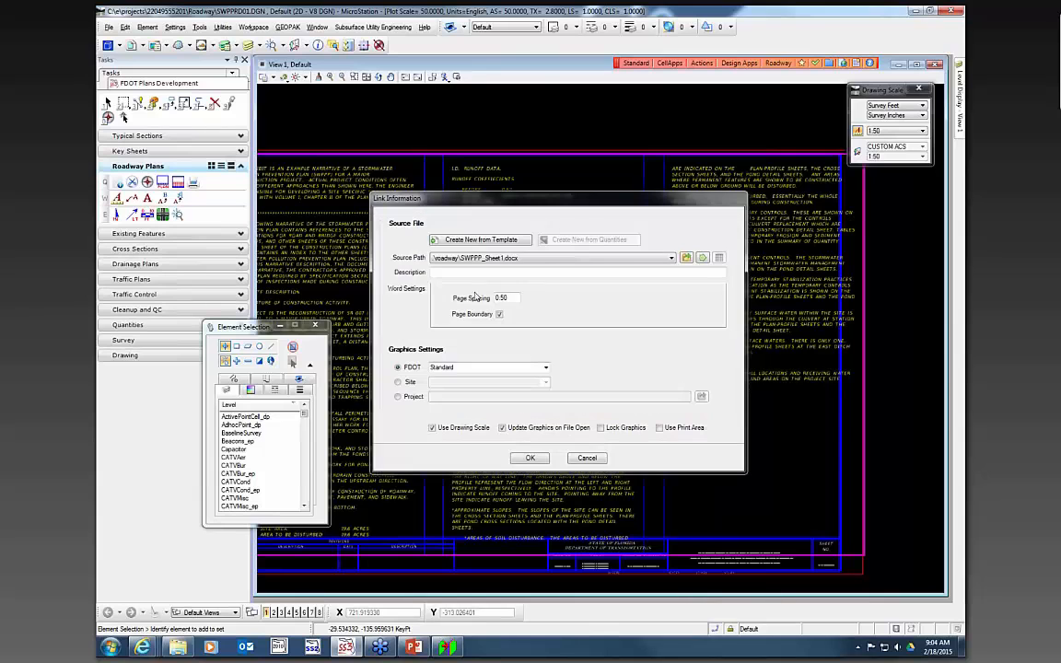
double_click(506, 297)
type("0")
left_click(529, 459)
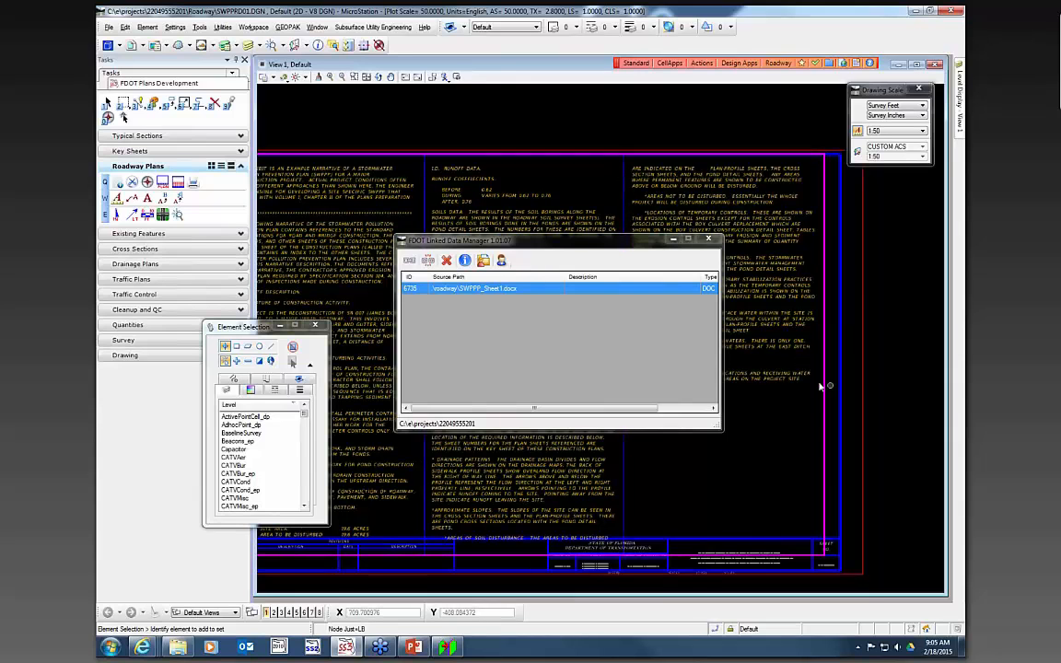
- Place two more sheet cells stacked below the first SWPPP sheet
scroll(829, 378, "down", 2)
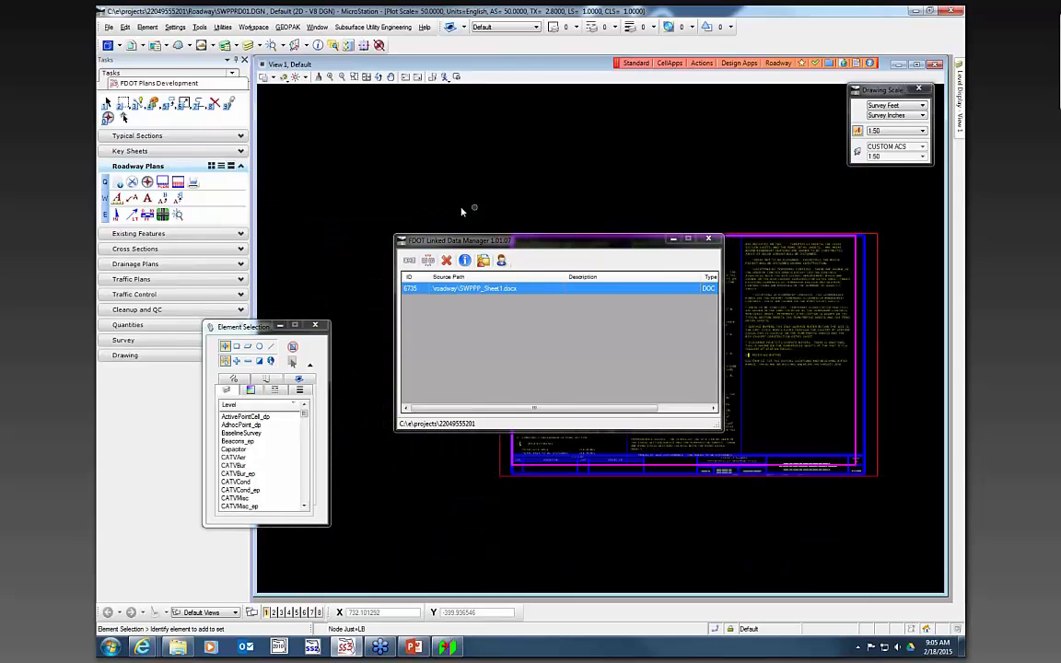
mouse_move(608, 248)
left_mouse_down()
mouse_move(672, 239)
mouse_move(411, 101)
mouse_move(345, 88)
left_mouse_up()
scroll(681, 302, "down", 5)
scroll(681, 303, "up", 2)
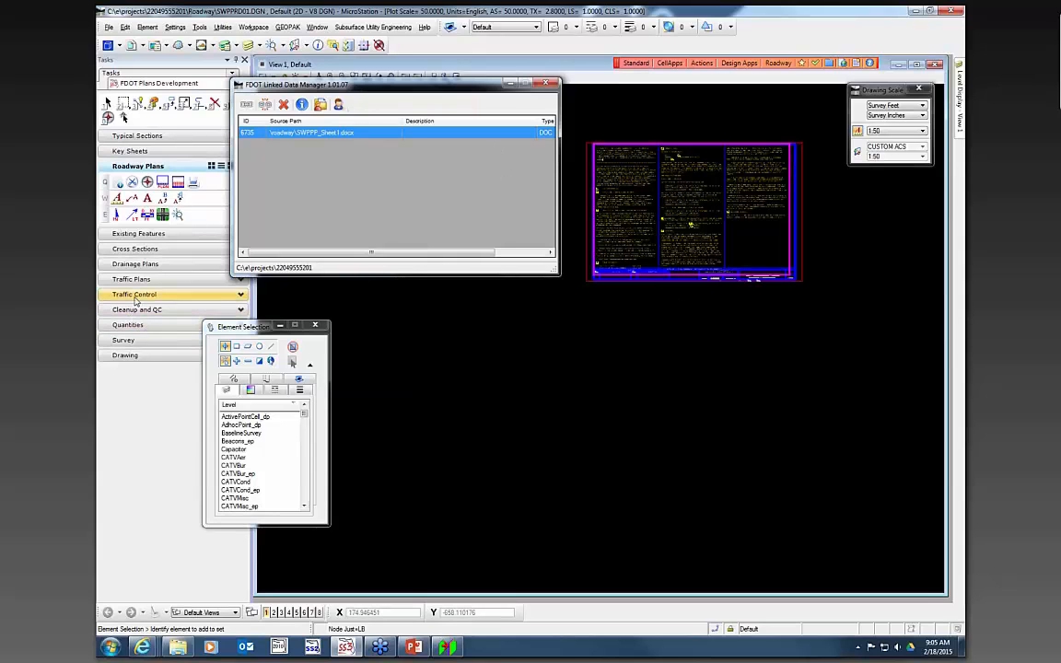
left_click(162, 181)
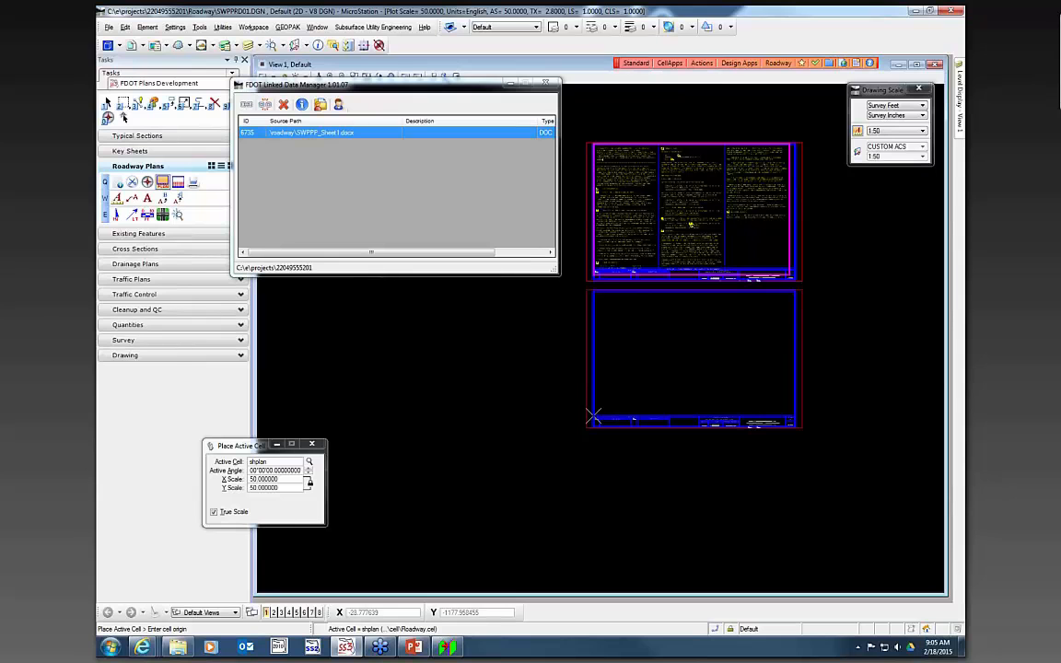
left_click(594, 417)
scroll(613, 433, "down", 2)
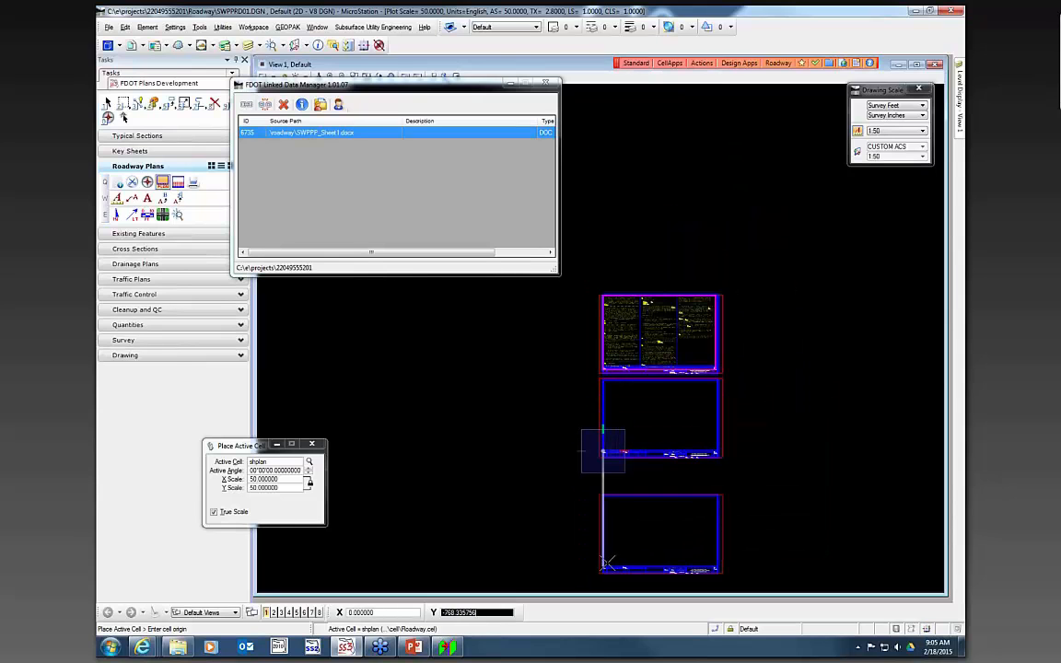
left_click(603, 537)
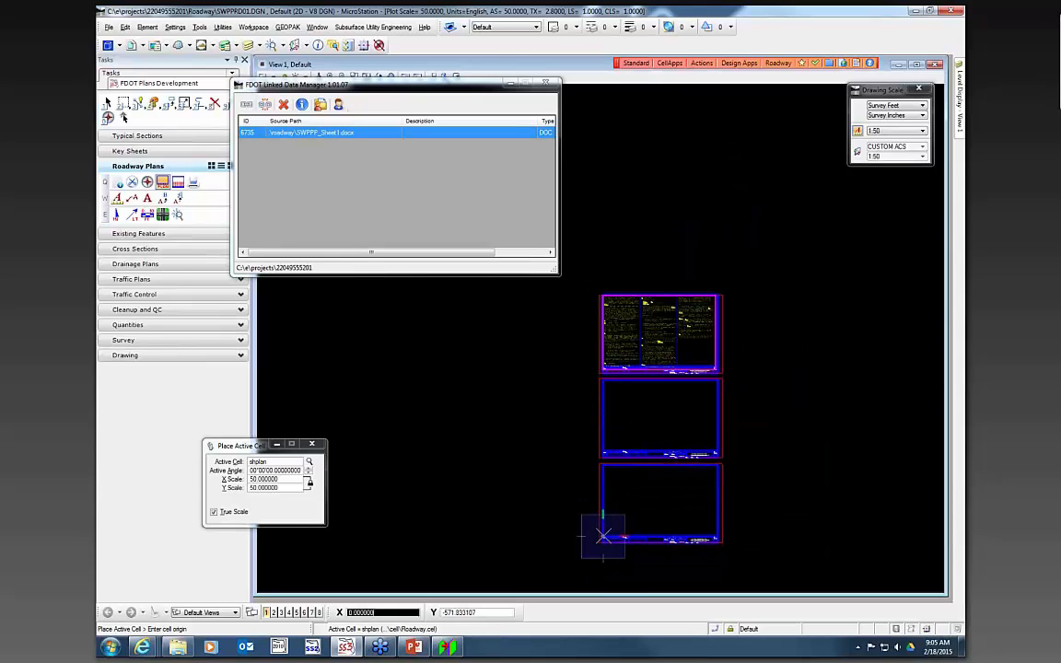
key("Escape")
- Add a new link from the SWPPP - Sheet 2 Word document template and save SWPPP_Sheet2.docx in the roadway folder
left_click(266, 105)
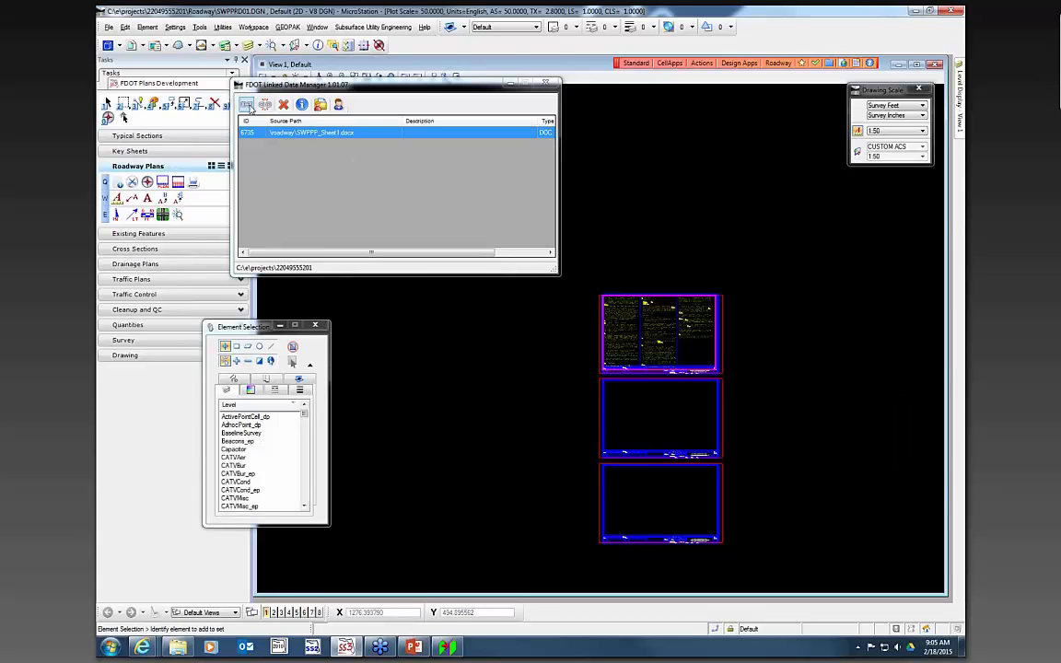
left_click(315, 83)
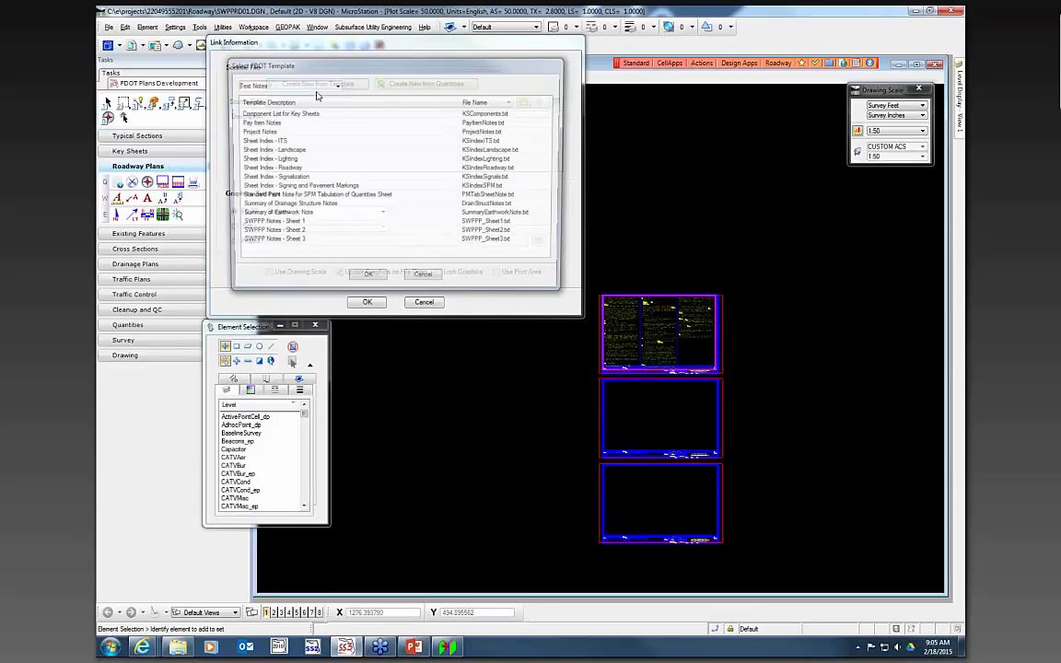
left_click(309, 85)
left_click(308, 108)
left_click(253, 131)
left_click(365, 281)
left_click(345, 252)
scroll(345, 252, "down", 4)
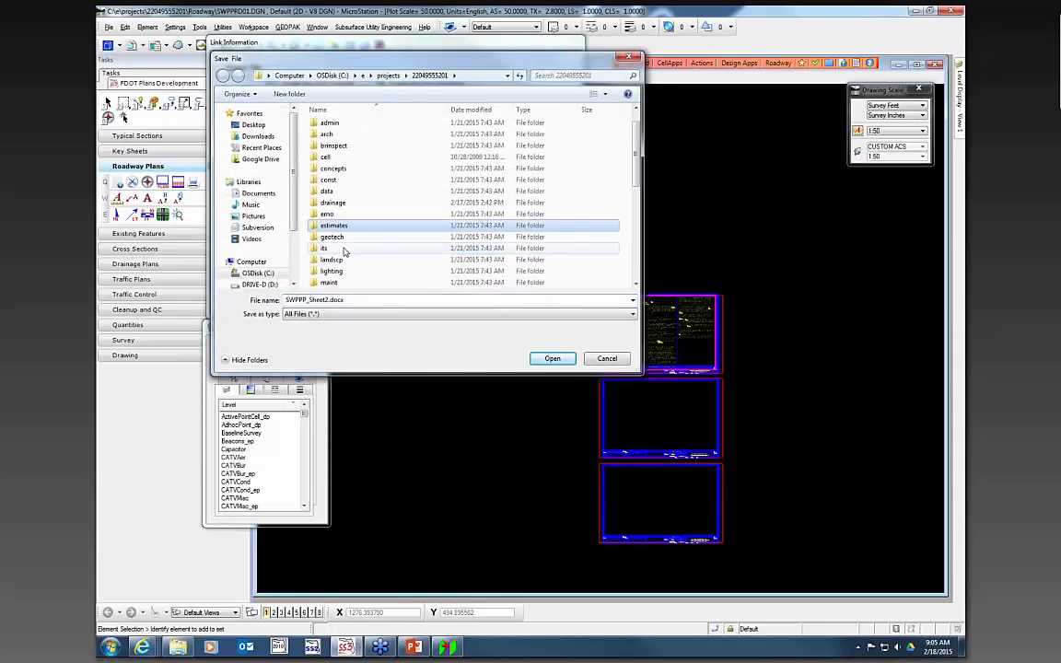
double_click(348, 286)
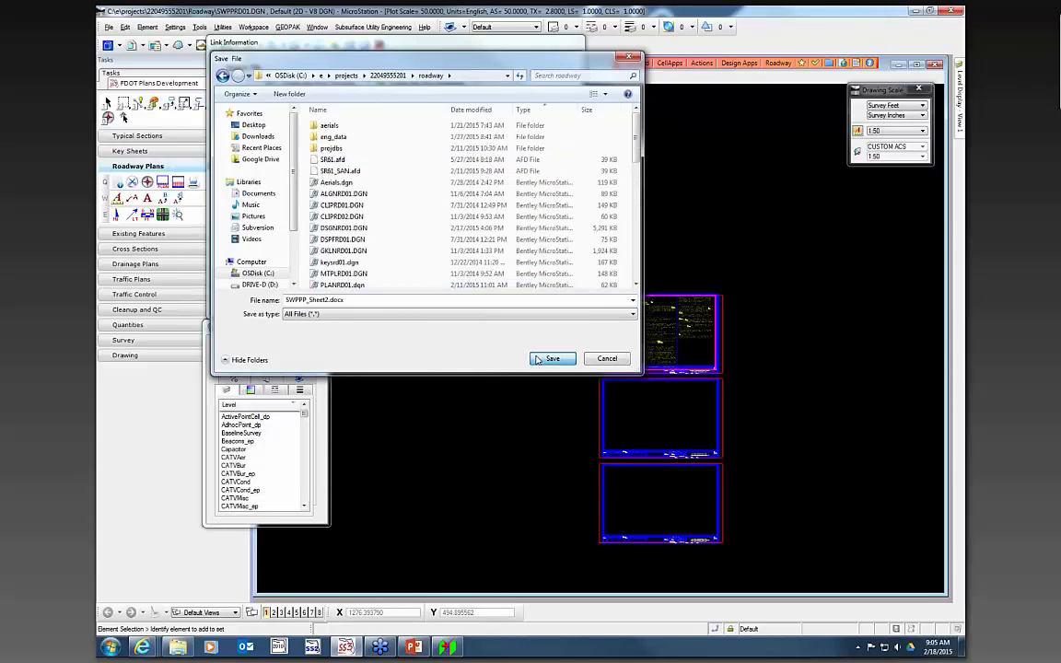
left_click(534, 361)
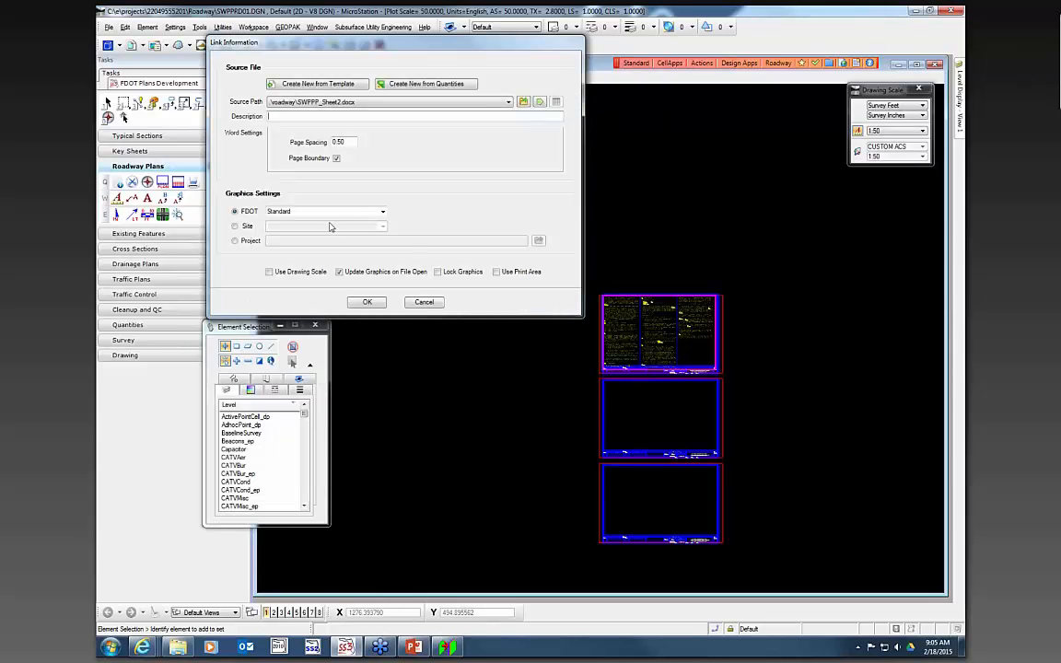
- Set the Sheet 2 link's page spacing to 0 and enable Use Drawing Scale
double_click(343, 141)
type("0")
left_click(269, 272)
left_click(370, 303)
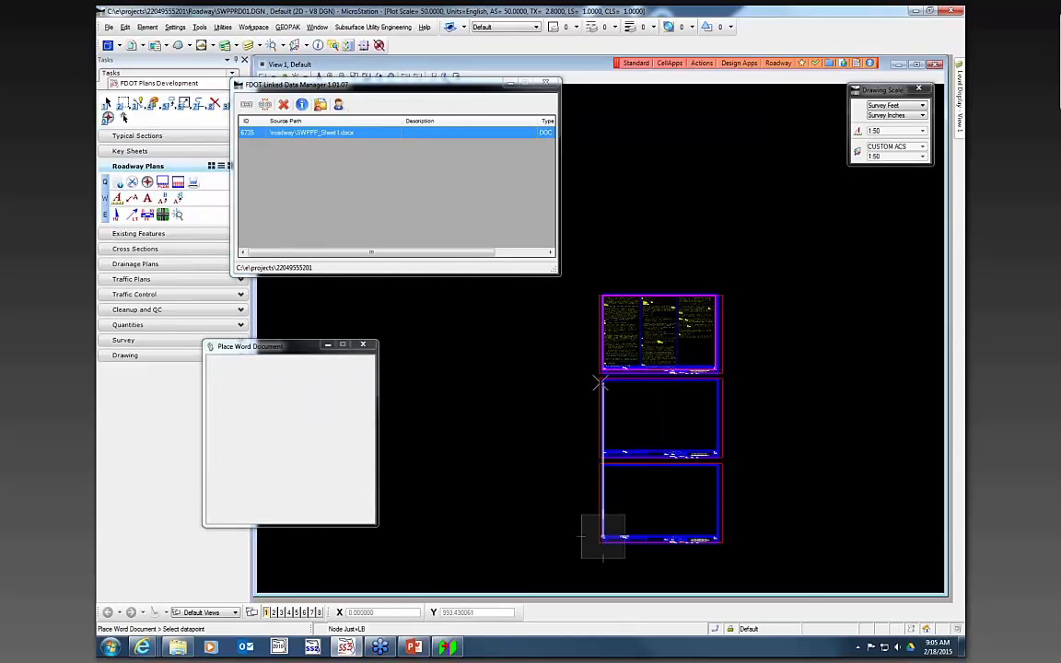
- Place the Sheet 2 Word document at the second sheet's upper-left corner
scroll(600, 383, "up", 5)
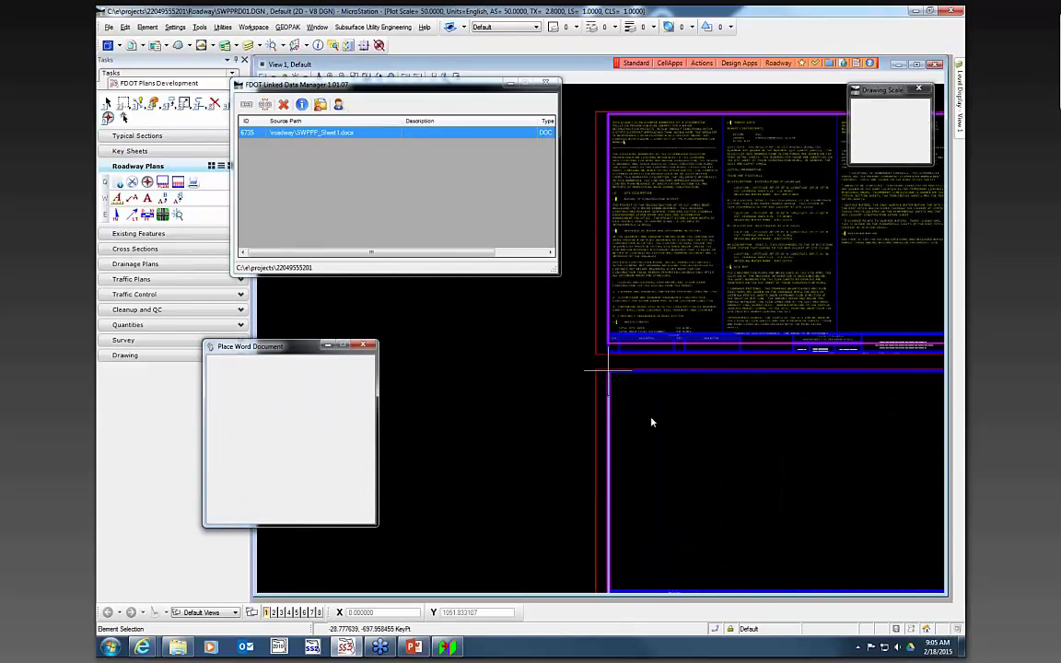
scroll(559, 433, "down", 4)
scroll(559, 450, "up", 2)
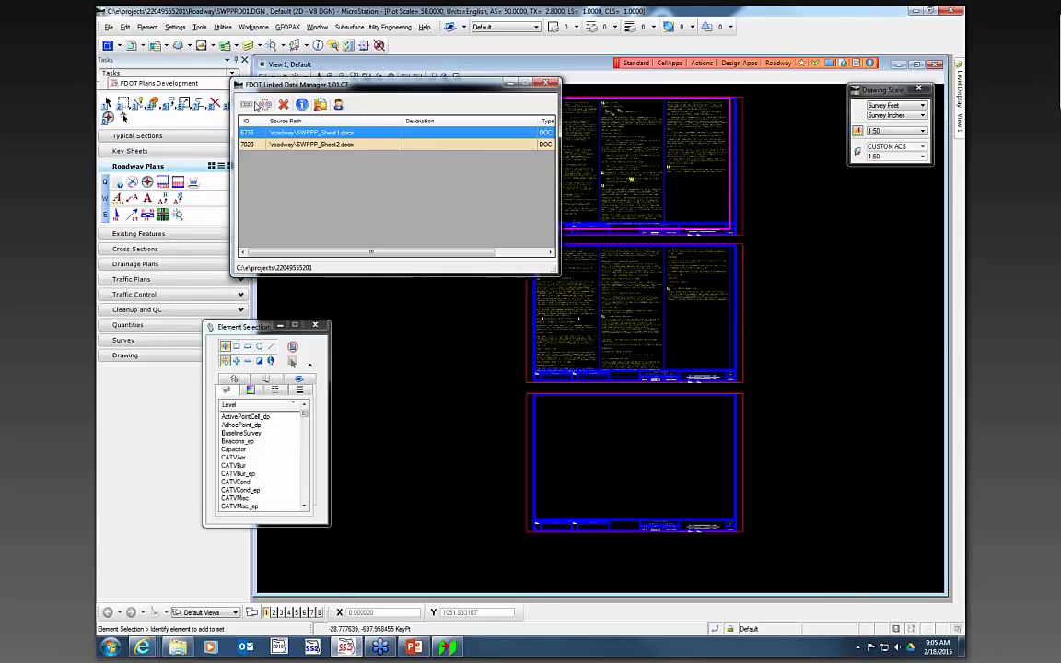
- Add a new link from the SWPPP - Sheet 3 Word document template and save SWPPP_Sheet3.docx in the roadway folder
left_click(259, 105)
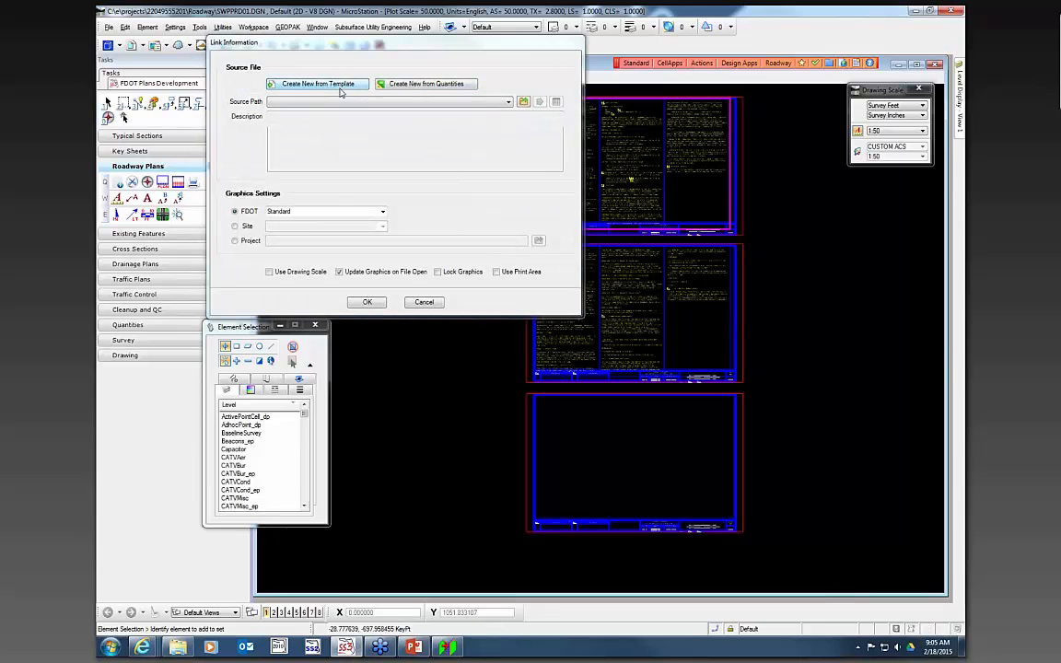
left_click(341, 85)
left_click(302, 84)
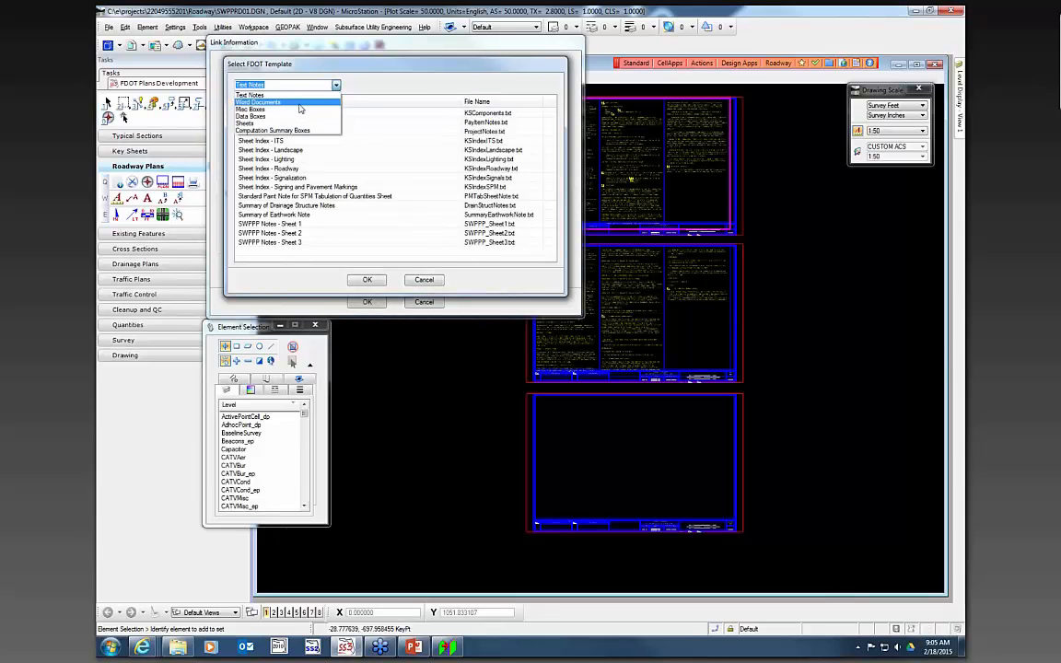
left_click(298, 103)
left_click(262, 140)
left_click(369, 280)
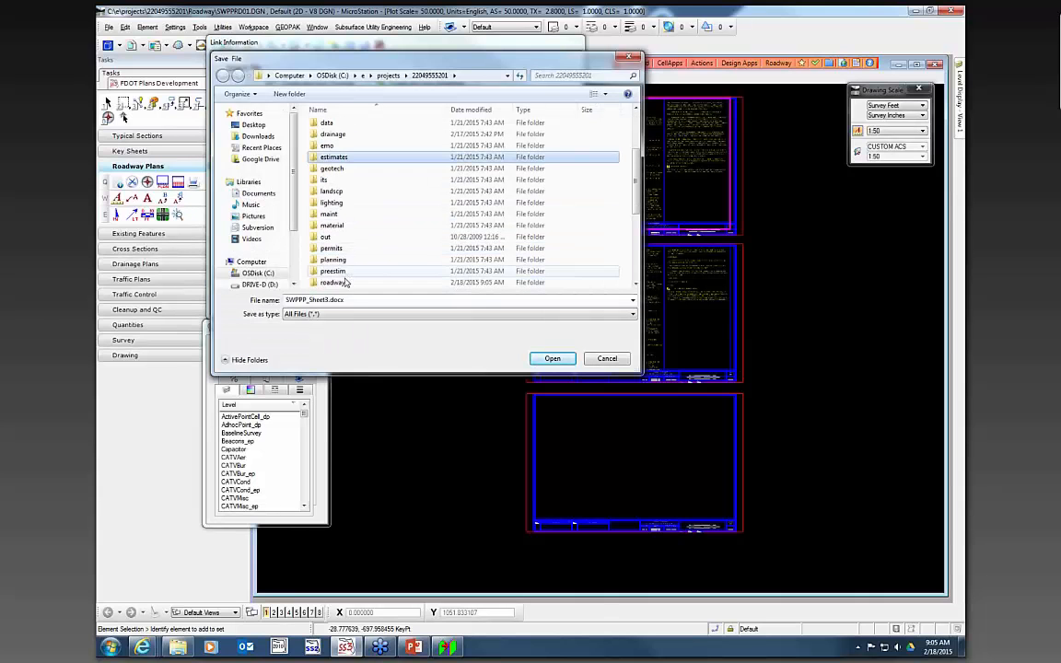
double_click(334, 282)
left_click(550, 357)
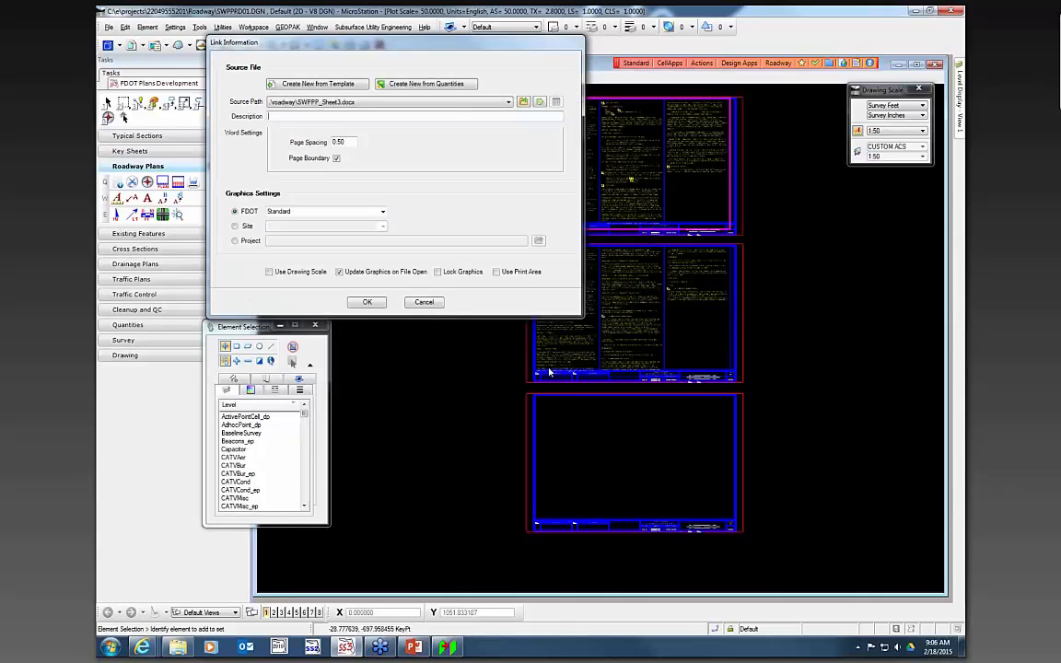
- Set the Sheet 3 link's page spacing to 0
double_click(351, 143)
type("0")
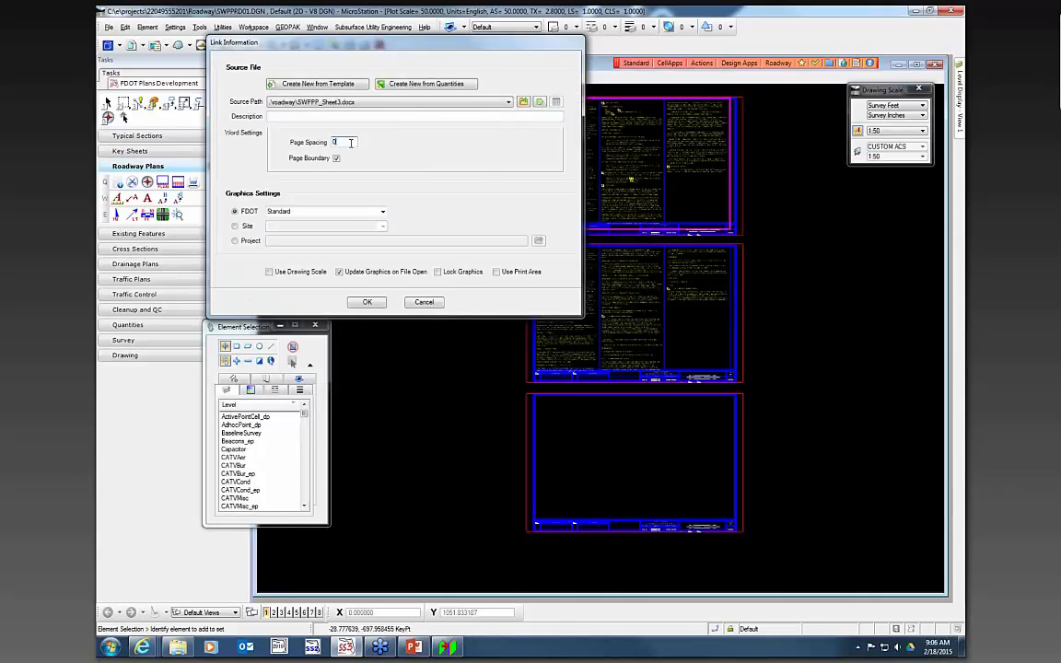
left_click(366, 301)
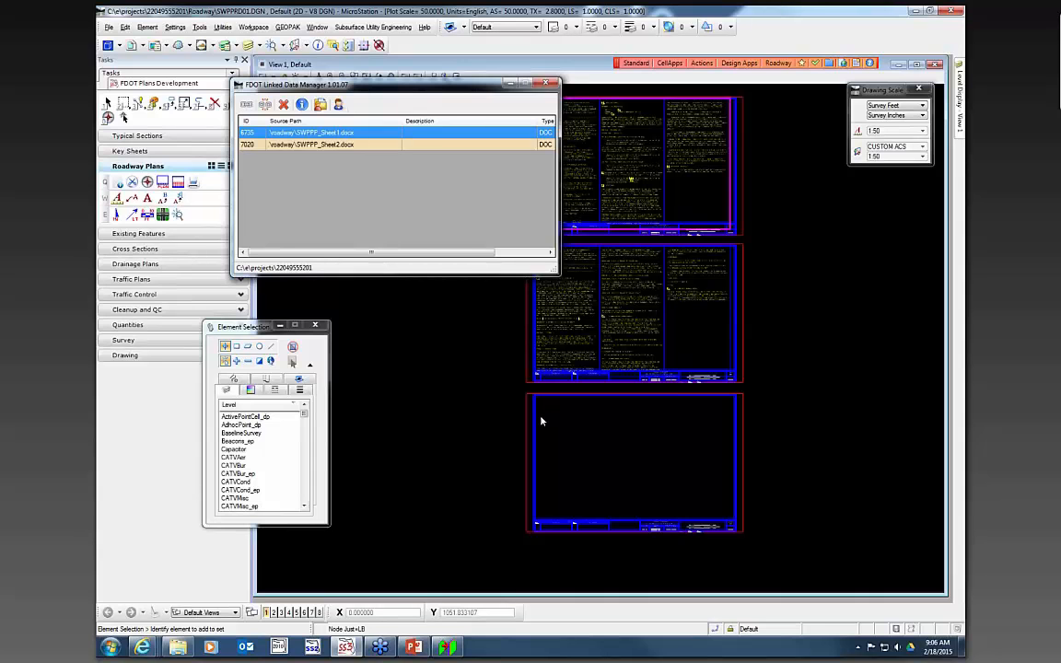
- Place the Sheet 3 Word document at the third sheet's upper-left corner
scroll(539, 419, "up", 2)
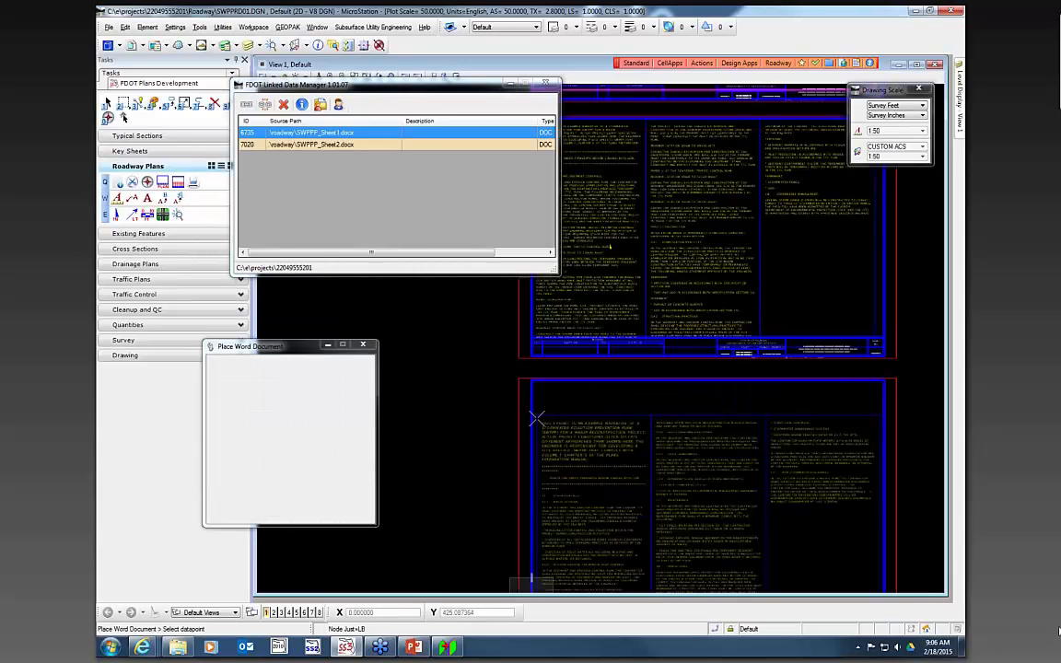
left_click(636, 433)
- Open the source of the SWPPP_Sheet1.docx link in Word and maximize the Word window
scroll(441, 339, "down", 5)
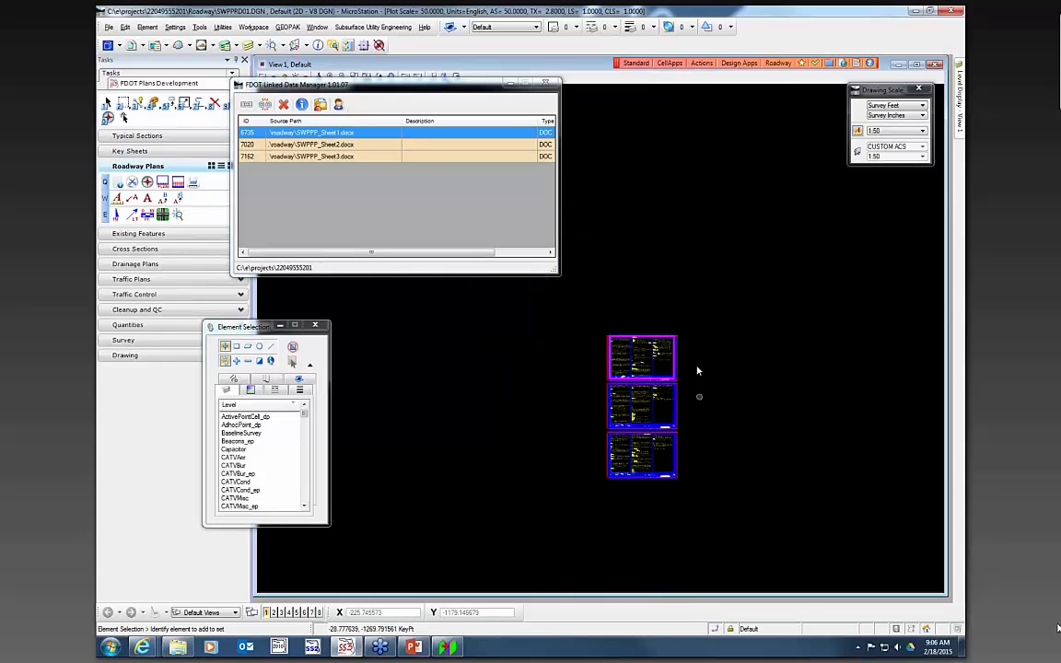
scroll(625, 363, "up", 2)
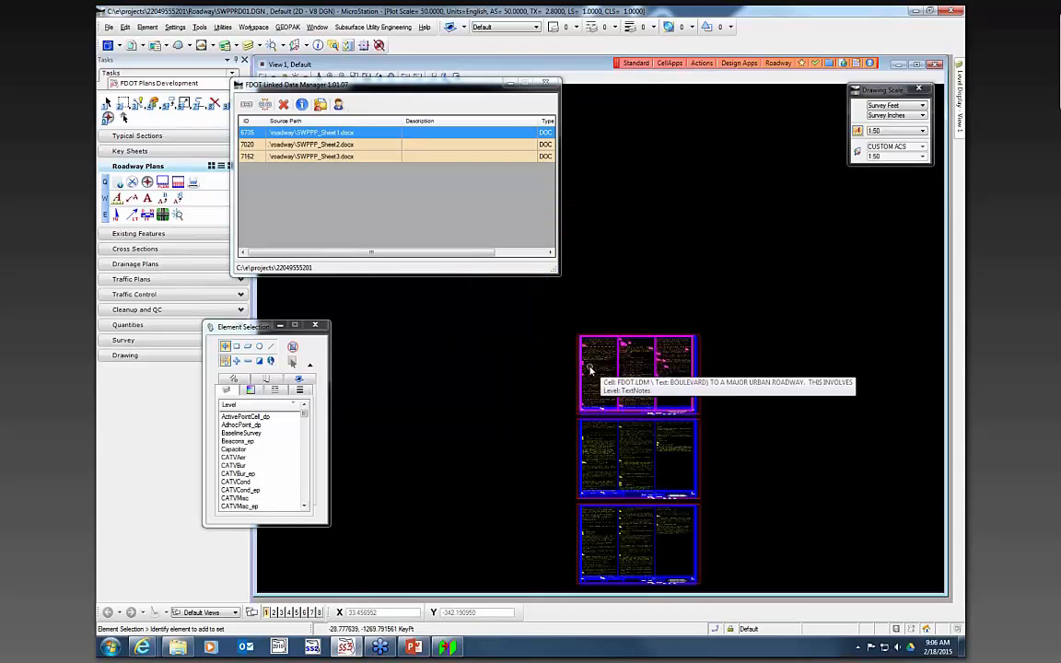
scroll(620, 396, "up", 1)
scroll(850, 437, "up", 1)
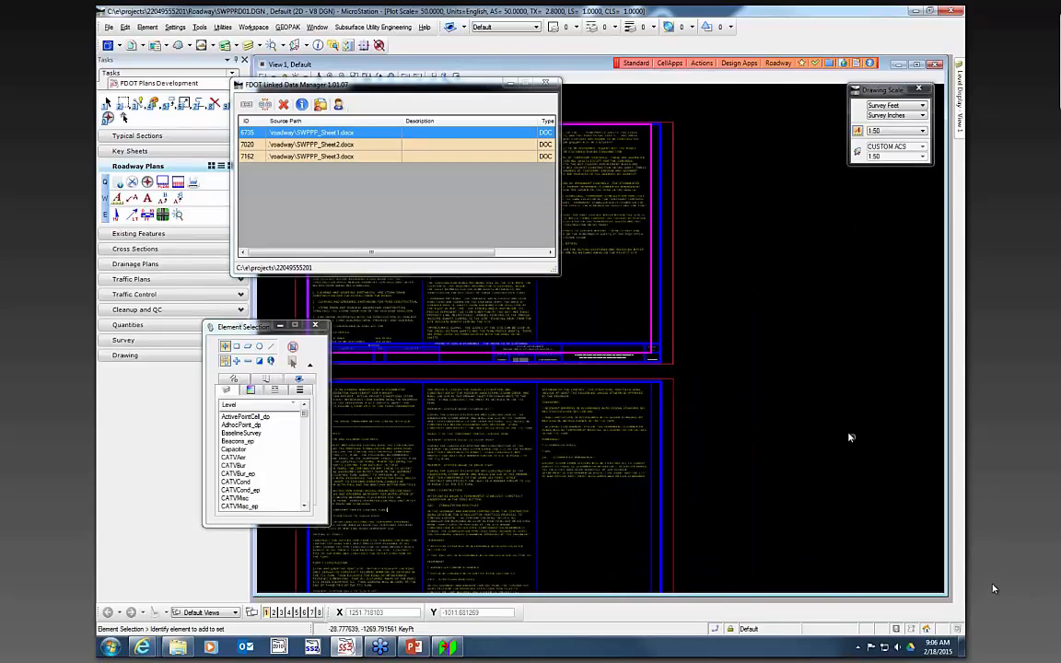
scroll(846, 431, "down", 2)
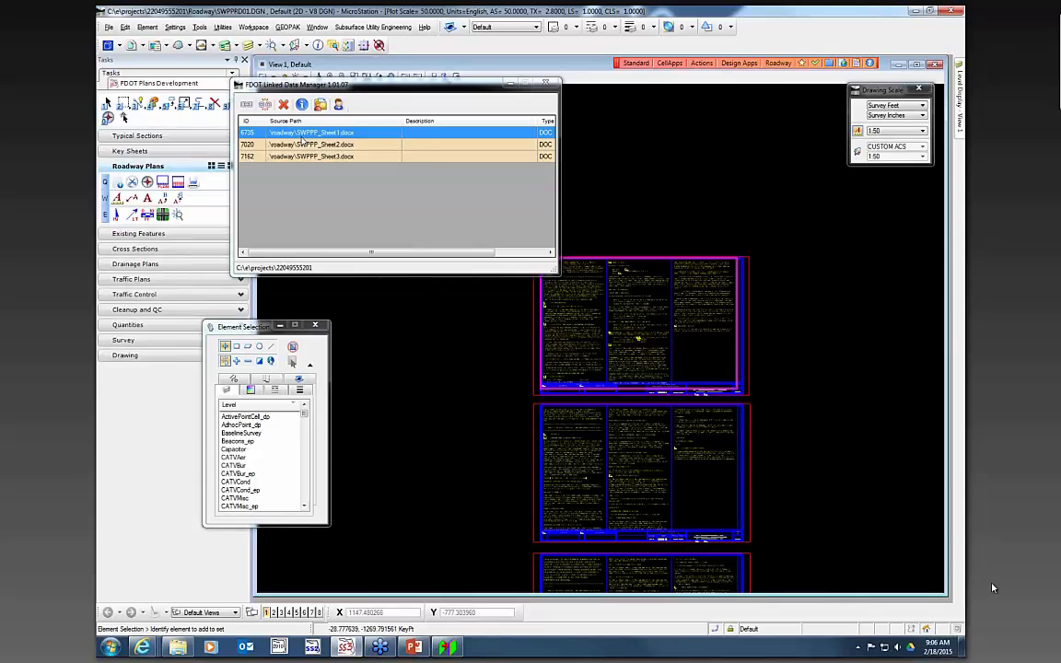
right_click(303, 138)
left_click(337, 145)
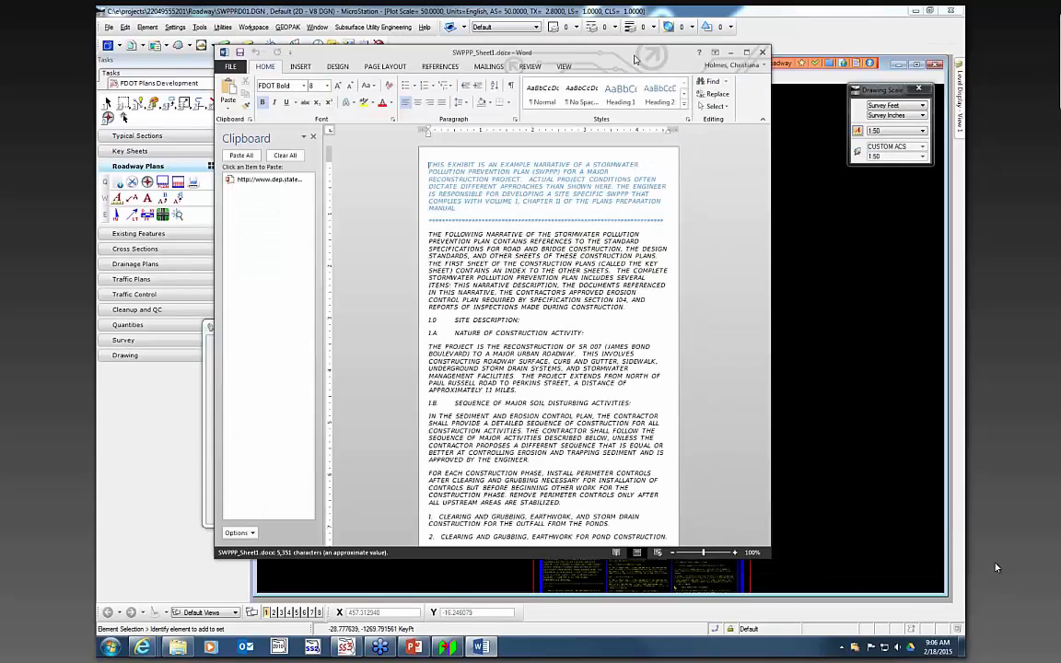
double_click(634, 55)
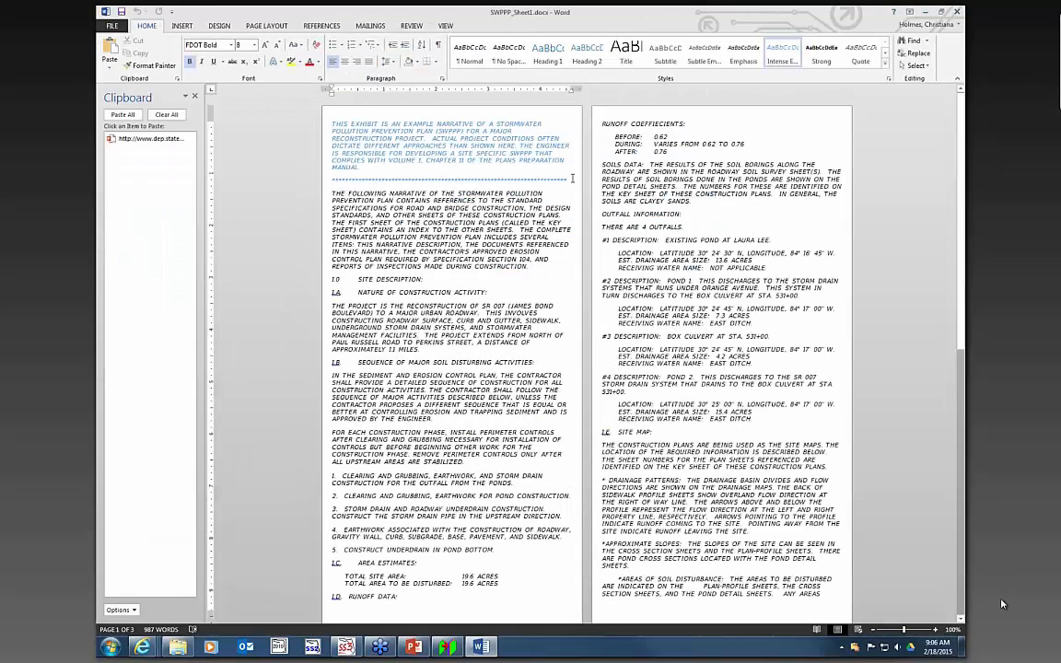
- Delete the introductory example paragraph and separator line at the top of the Sheet 1 document
left_click_drag(571, 182, 332, 123)
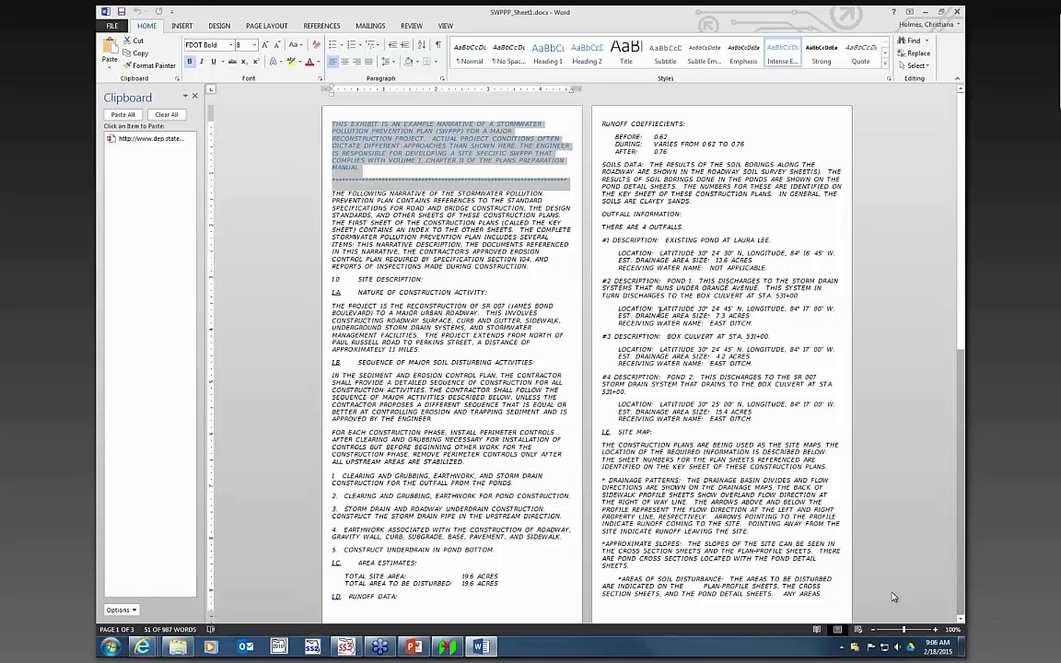
key("Delete")
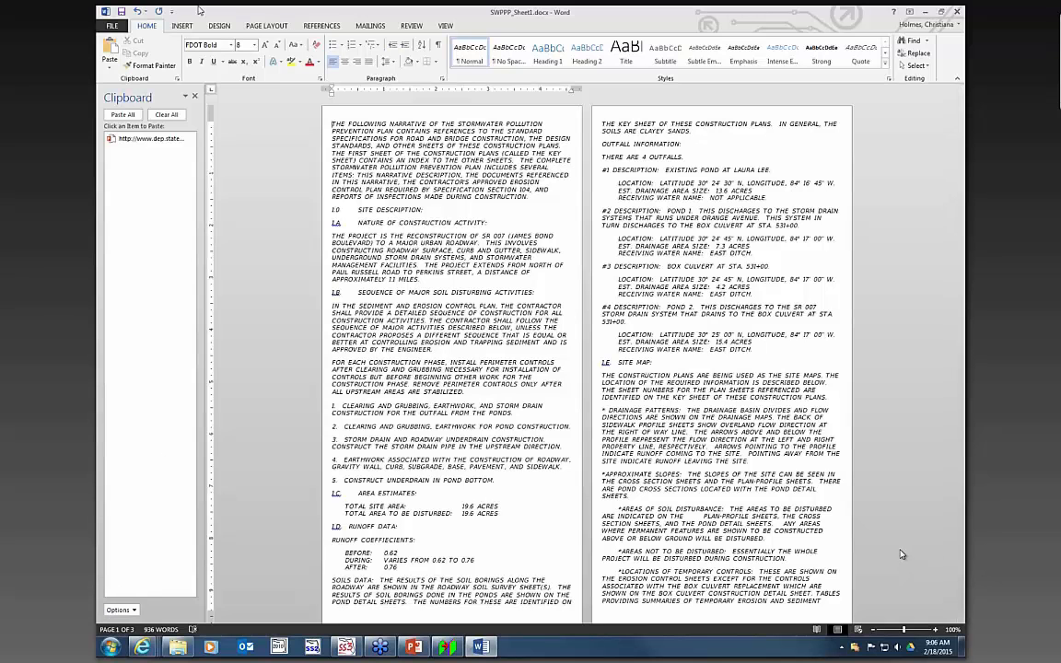
- Save the Sheet 1 document and close Word
left_click(123, 13)
left_click(957, 13)
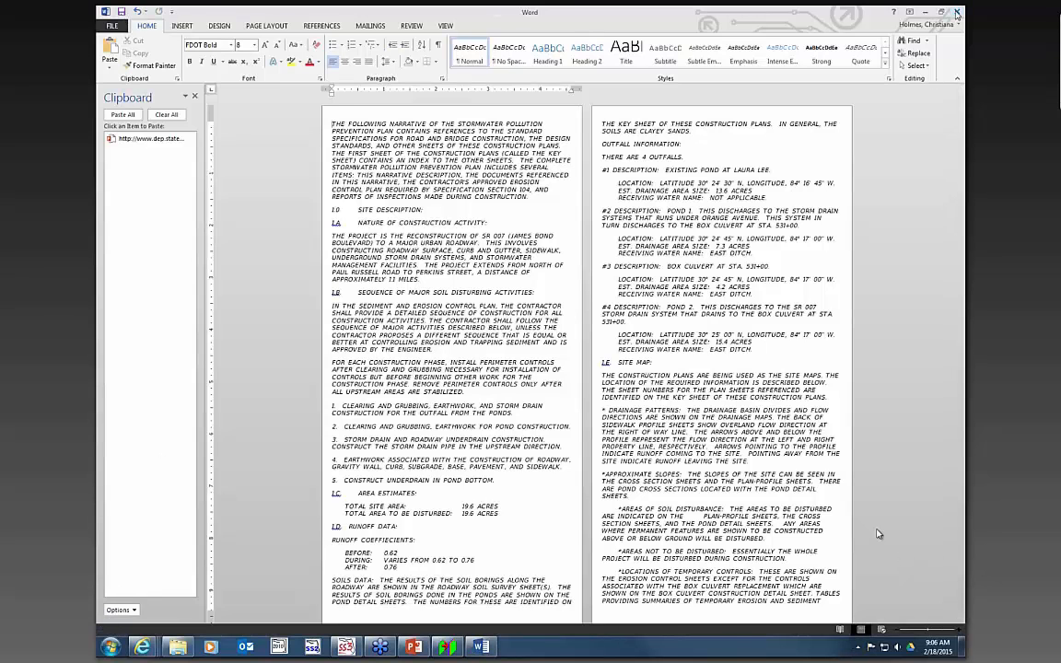
left_click(957, 13)
- Update the SWPPP_Sheet1.docx link in the drawing and close the Linked Data Manager
right_click(319, 133)
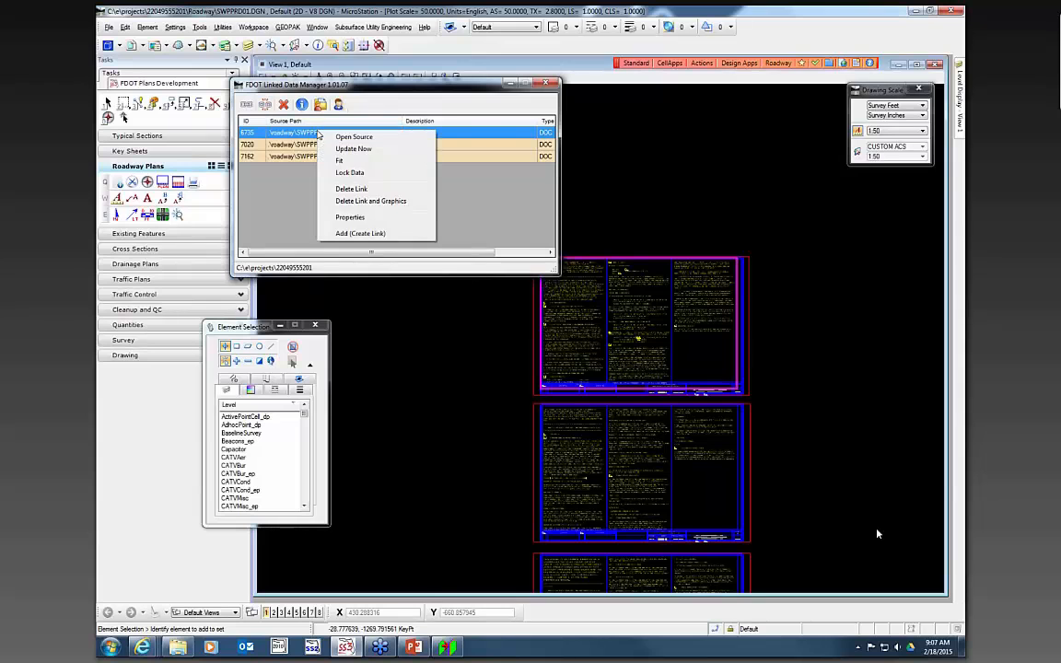
left_click(349, 148)
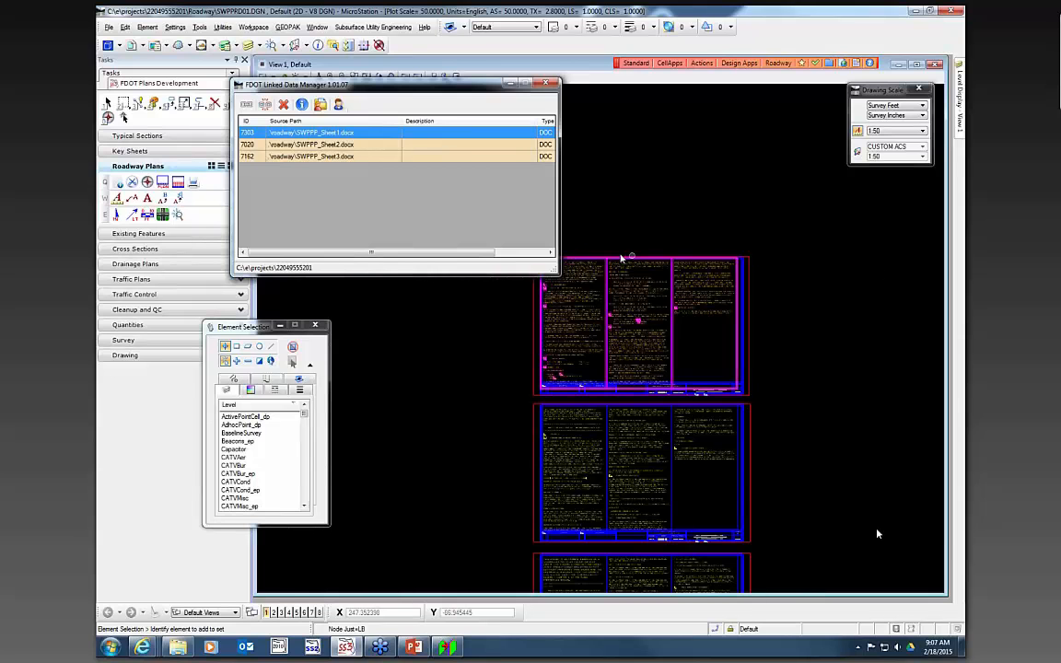
scroll(576, 274, "up", 2)
scroll(577, 275, "up", 1)
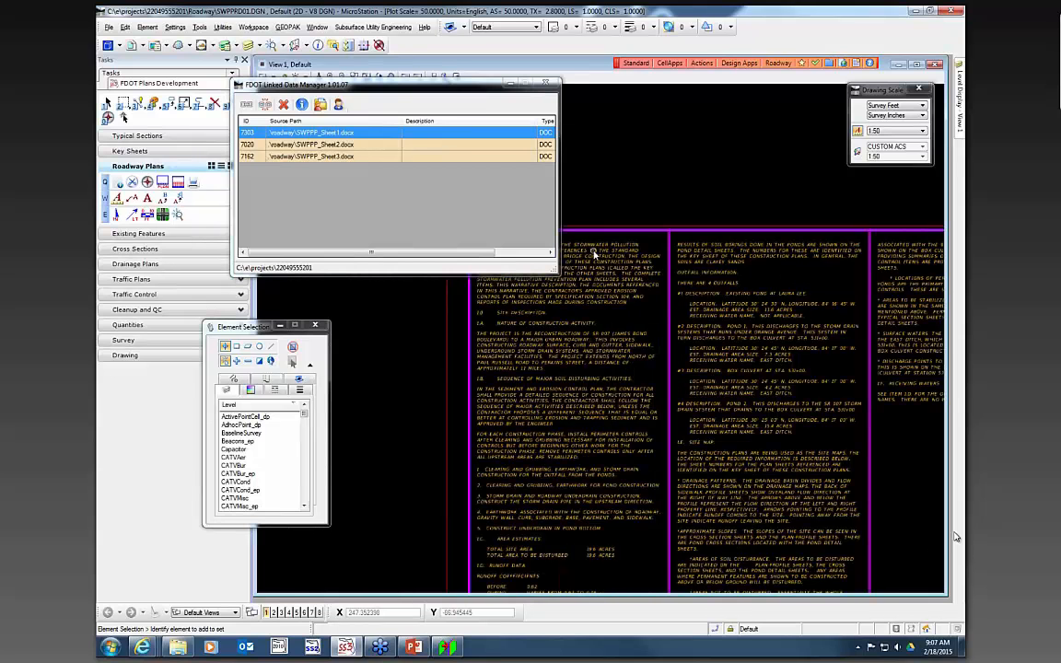
scroll(606, 302, "down", 3)
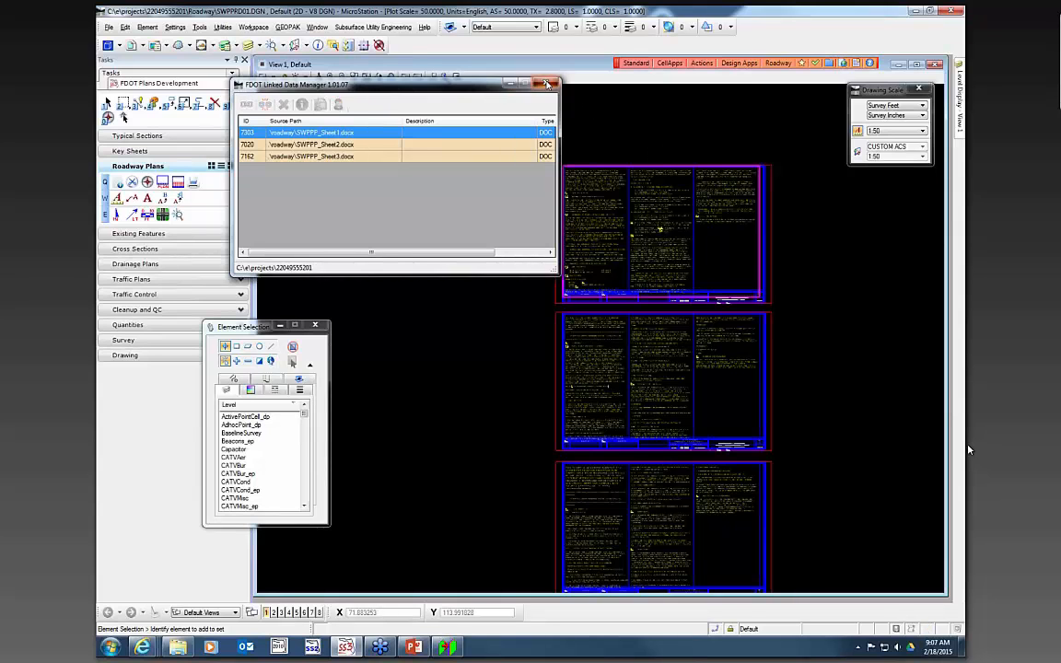
left_click(546, 84)
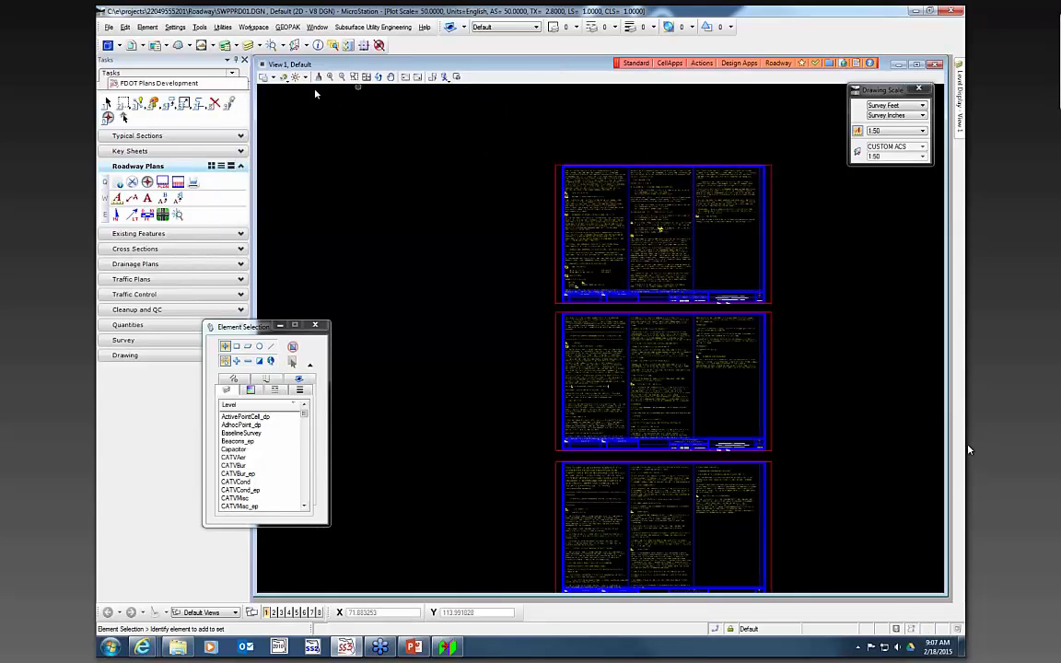
left_click(108, 117)
left_click(438, 216)
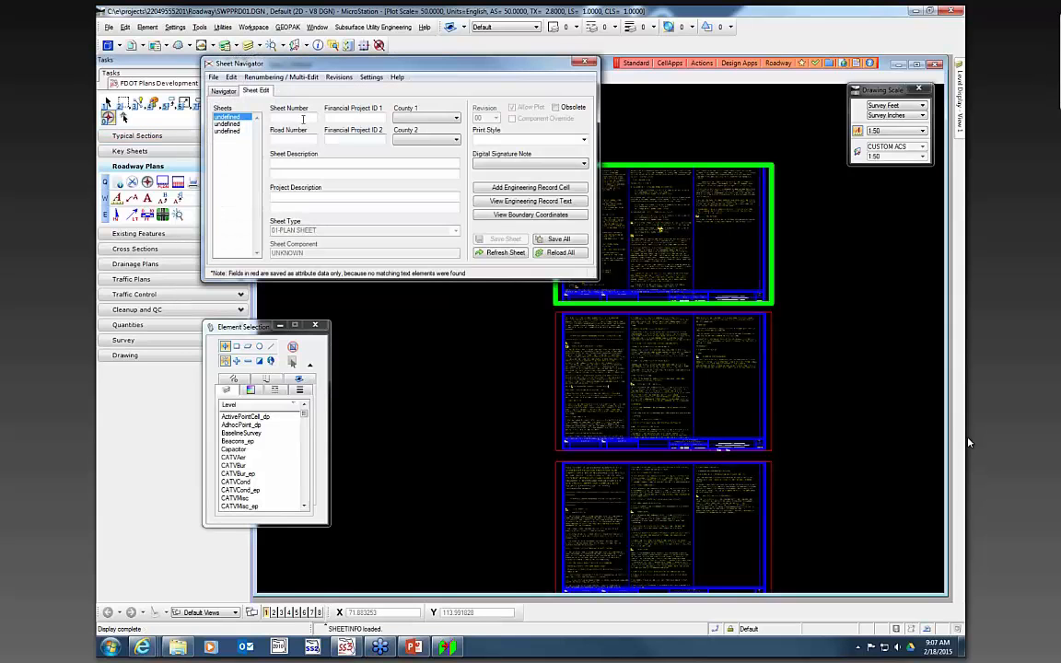
type("5")
left_click(368, 118)
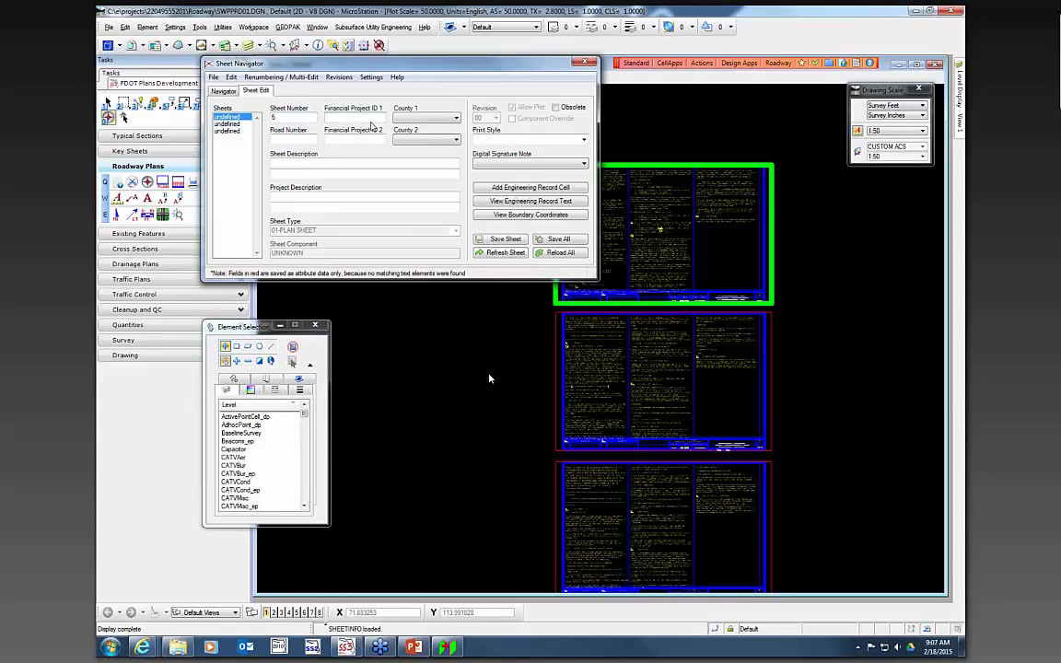
type("220495-5-52-0")
- Set the county to WAKULLA and the road number to 61
key("Tab")
key("w")
key("Tab")
type("61")
key("Tab")
key("Tab")
key("Tab")
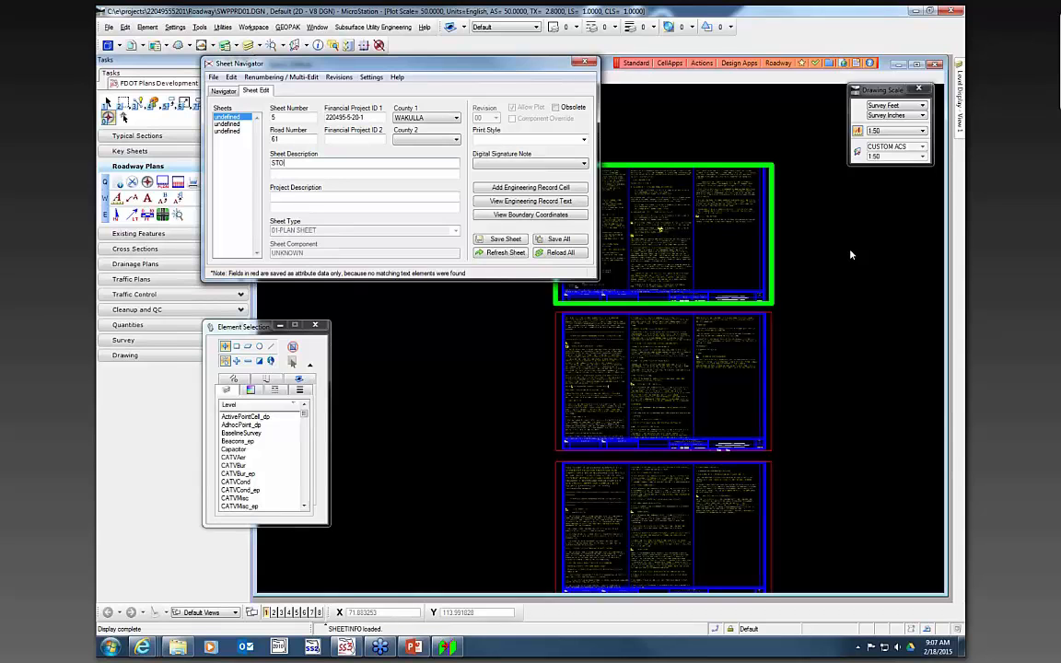
- Enter the sheet description STORMWATER POLLUTION PREVENTION PLAN and save the sheet information
type("STORMWATER POLLUTION")
key("Return")
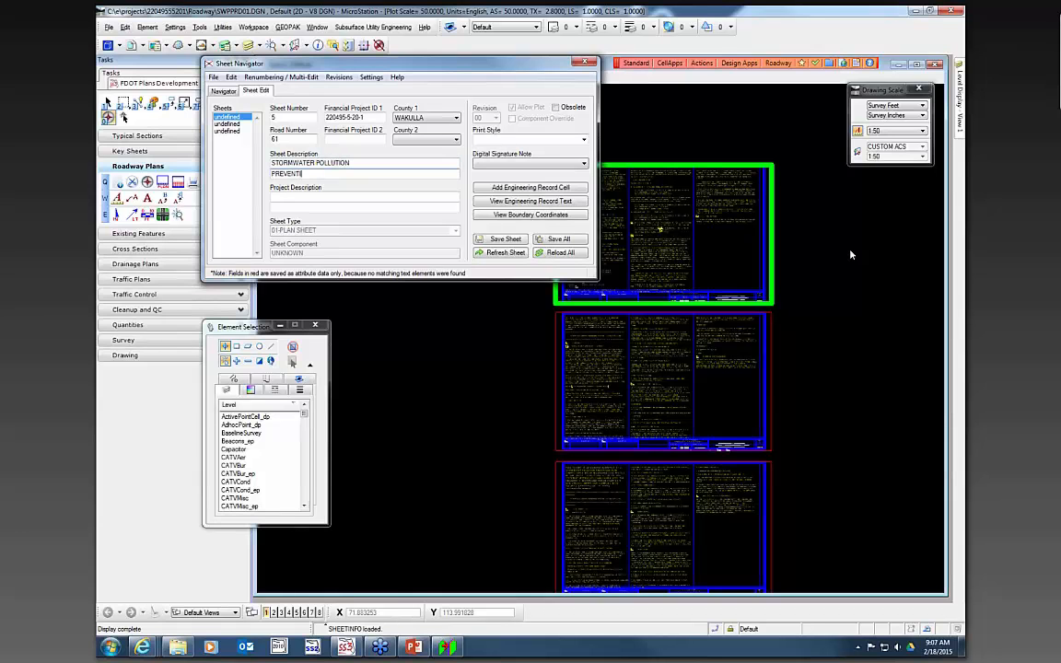
type("PREVENTION PLAN")
left_click(521, 166)
left_click(516, 182)
left_click(502, 240)
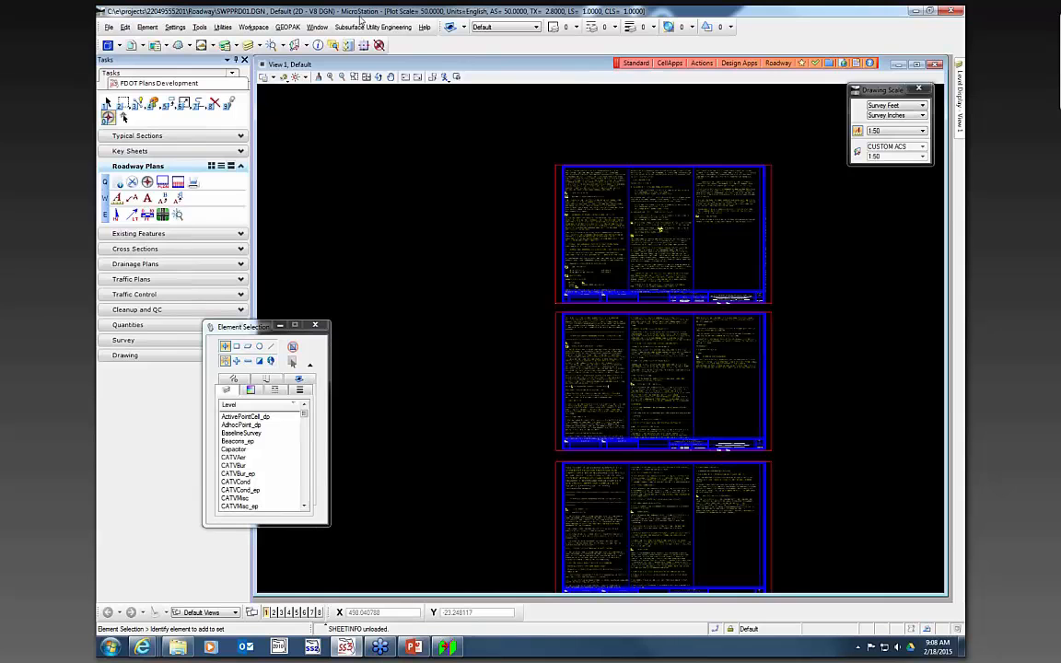
- Open the Raster Manager and choose Wakulla.tif from the roadway folder to attach as a raster
left_click(109, 27)
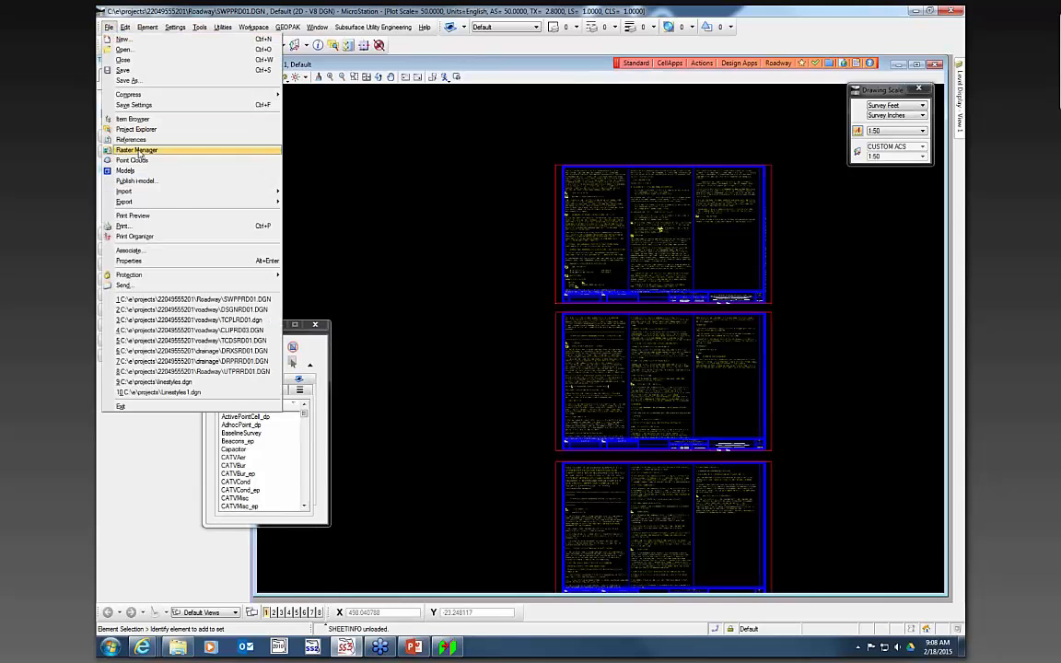
left_click(137, 149)
mouse_move(619, 332)
left_mouse_down()
mouse_move(434, 104)
mouse_move(436, 122)
left_mouse_up()
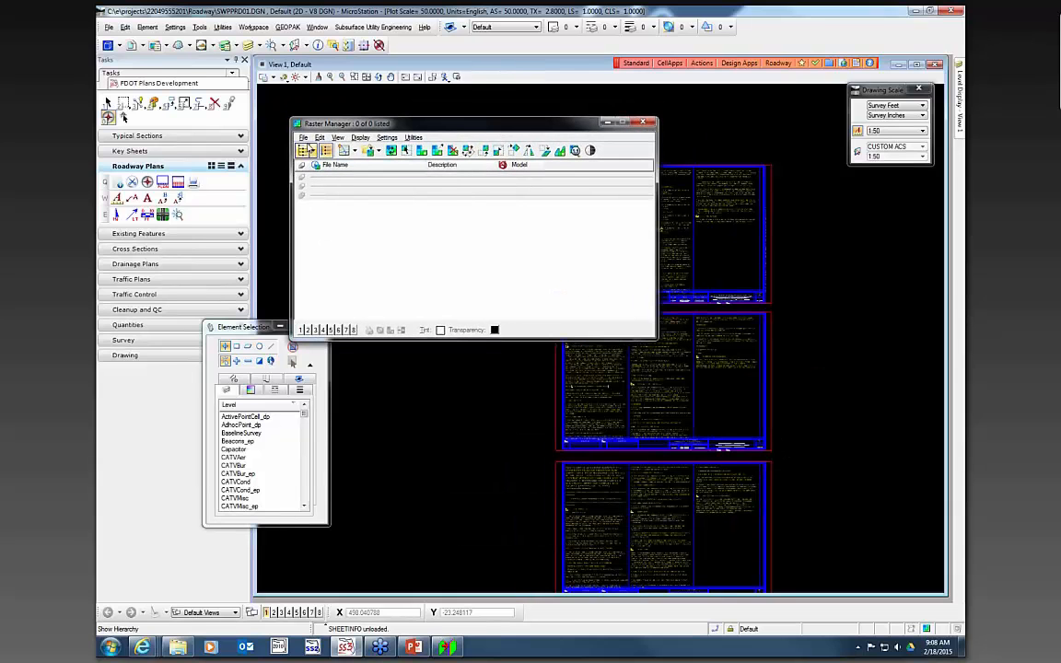
left_click(303, 137)
mouse_move(313, 159)
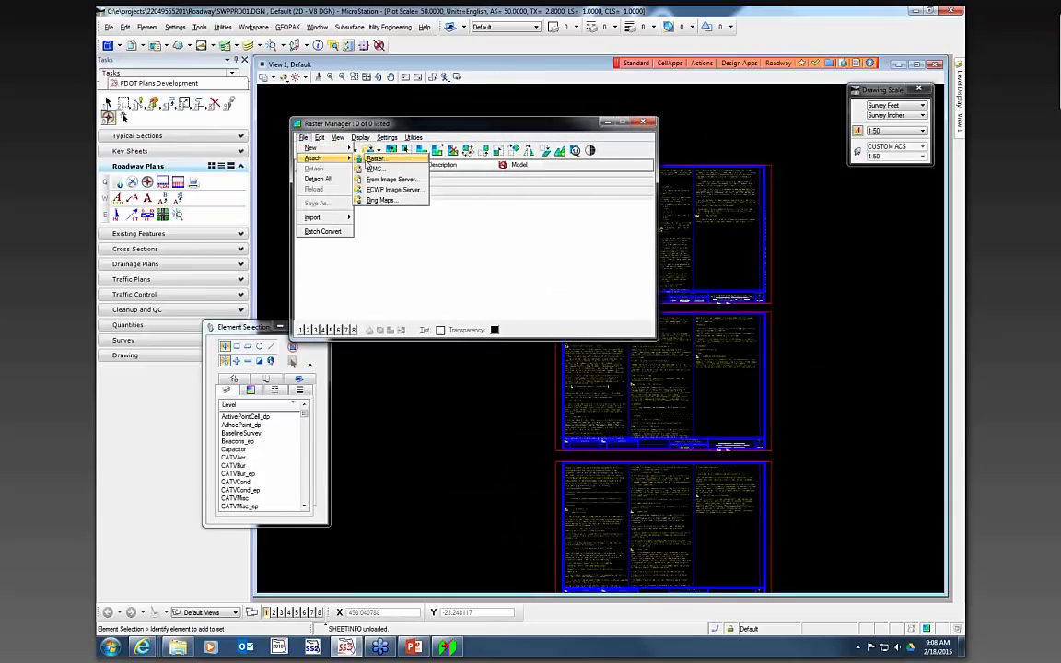
left_click(407, 161)
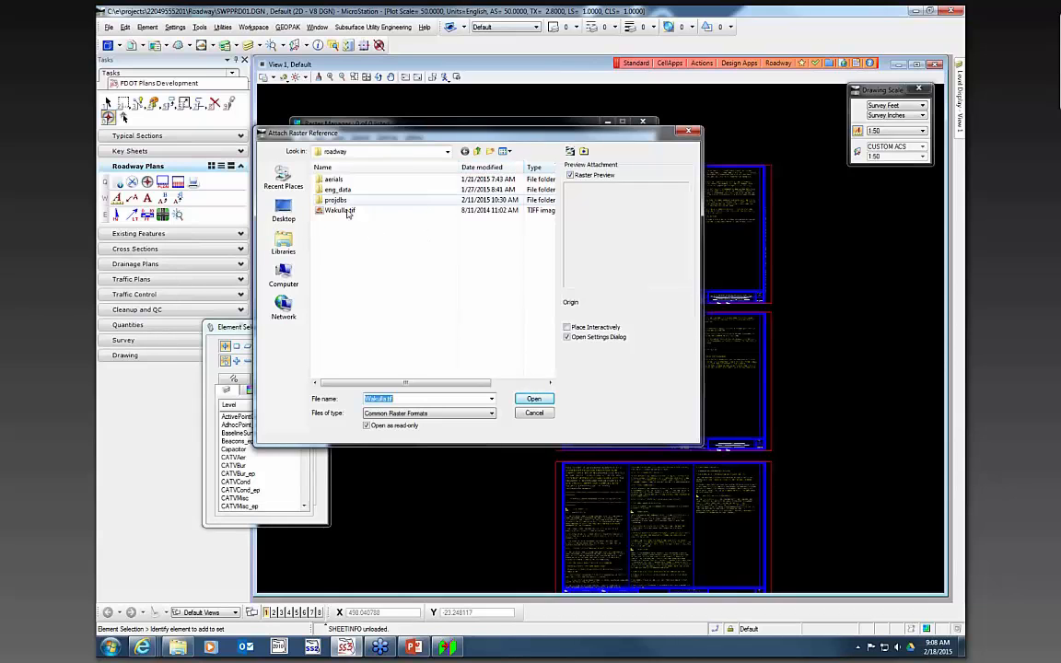
left_click(341, 210)
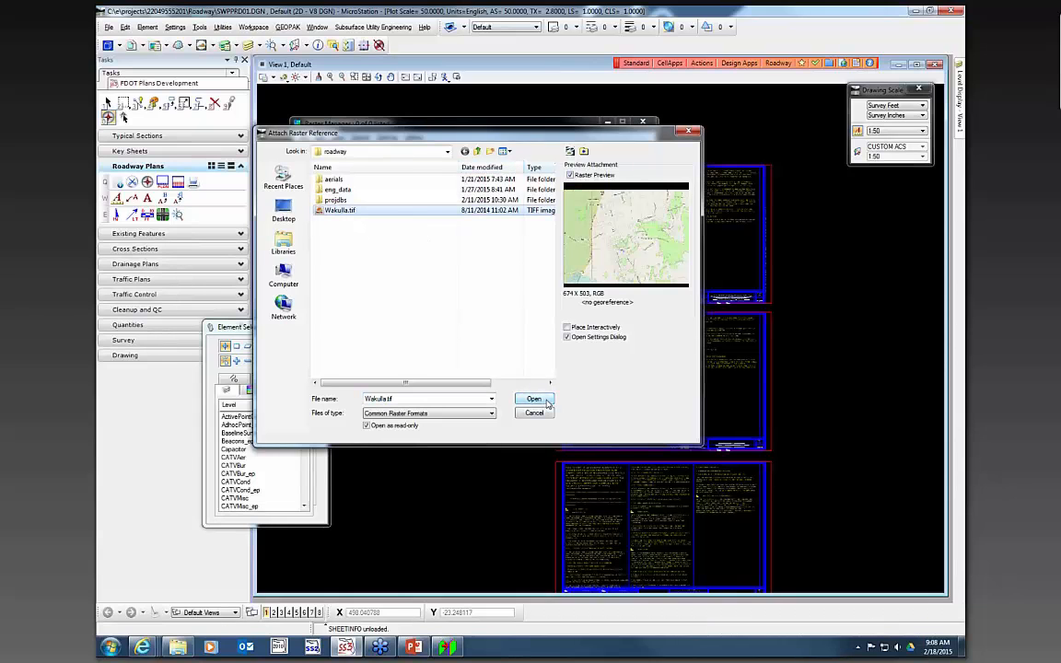
left_click(534, 399)
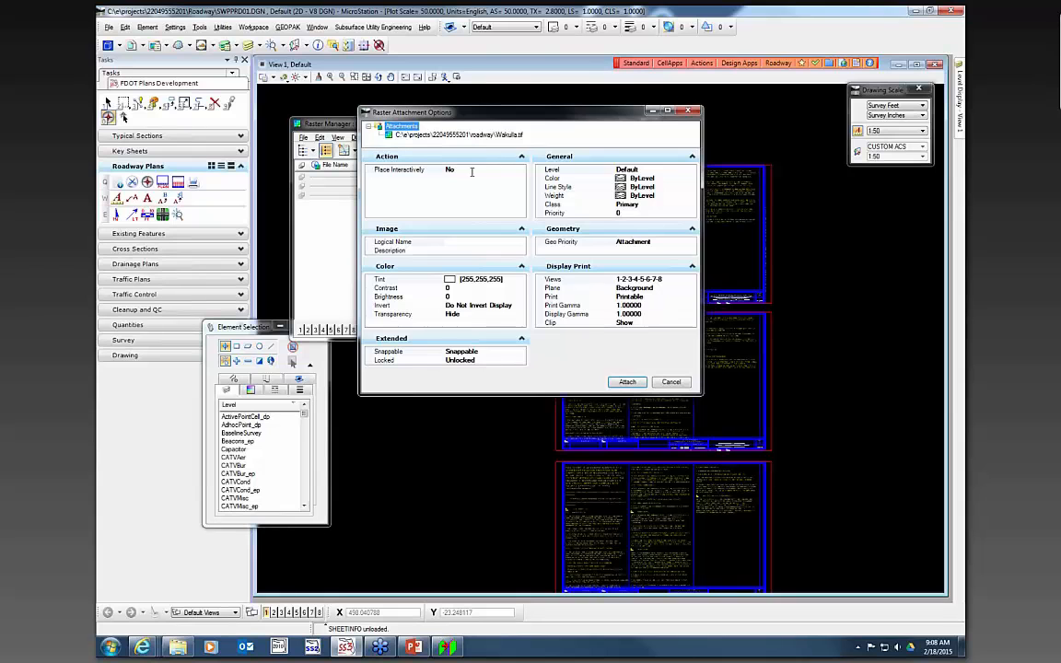
- Set the raster to place interactively on level ImageAttachment_dp and attach it
left_click(468, 171)
left_click(522, 170)
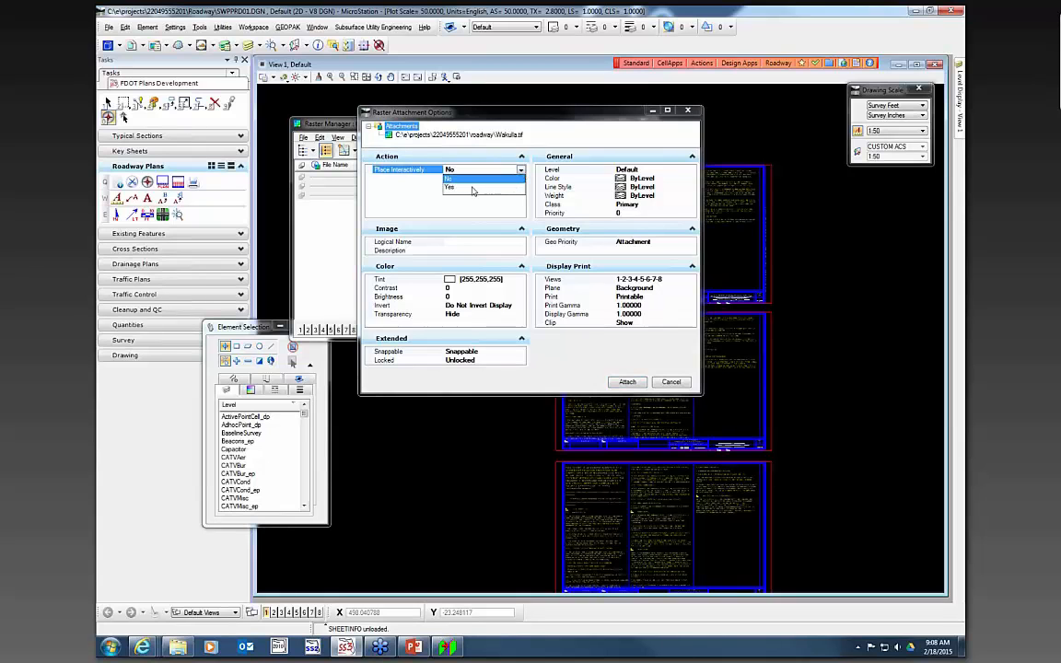
left_click(493, 186)
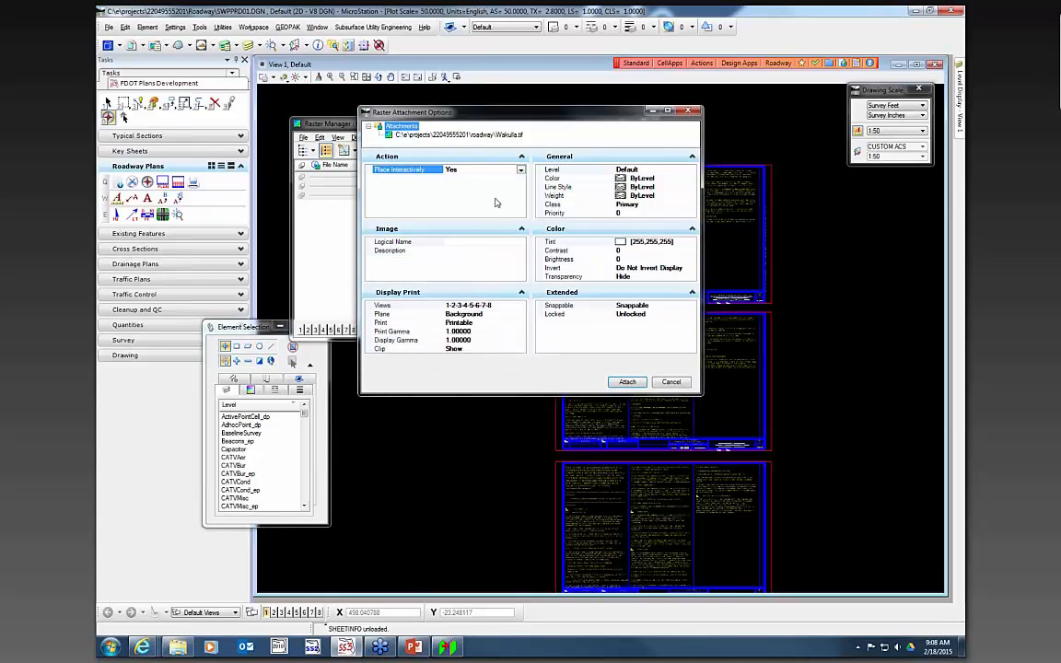
left_click(653, 172)
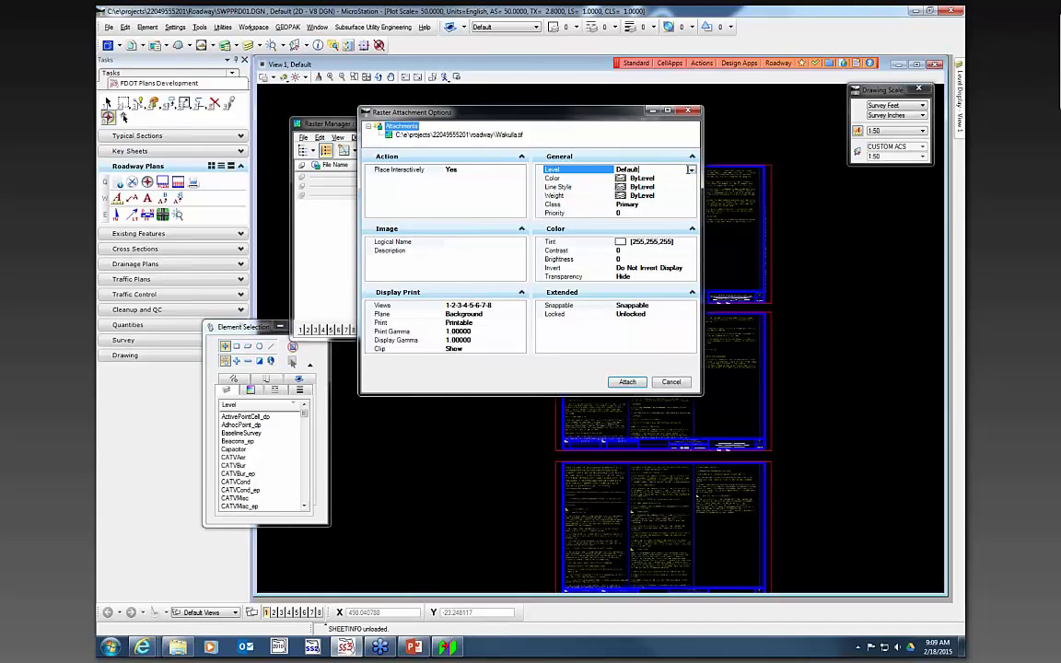
left_click(691, 172)
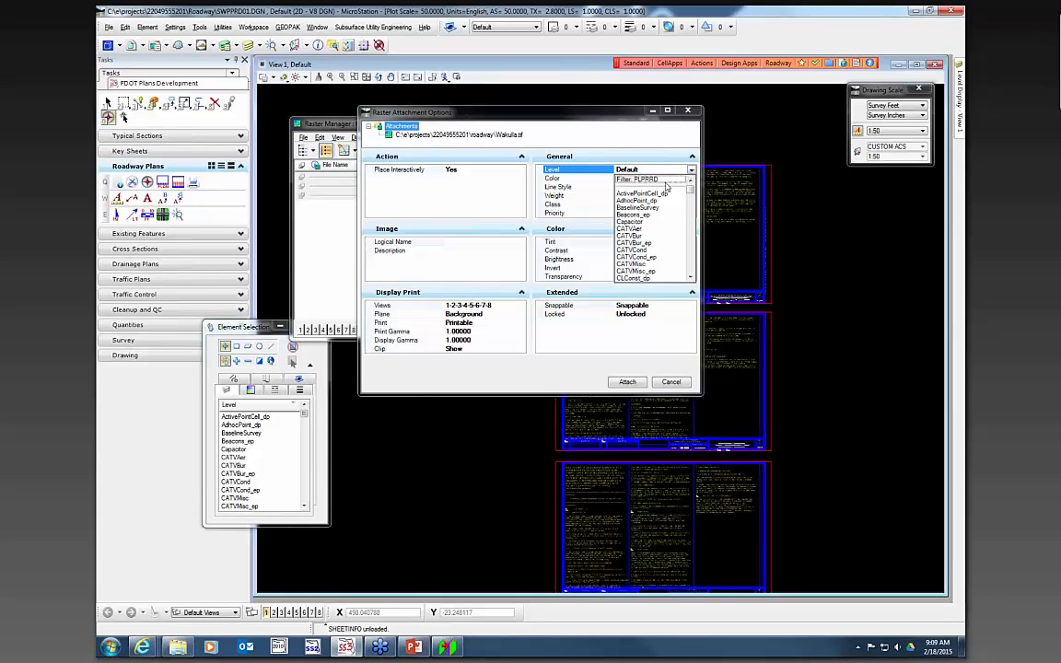
scroll(655, 249, "down", 5)
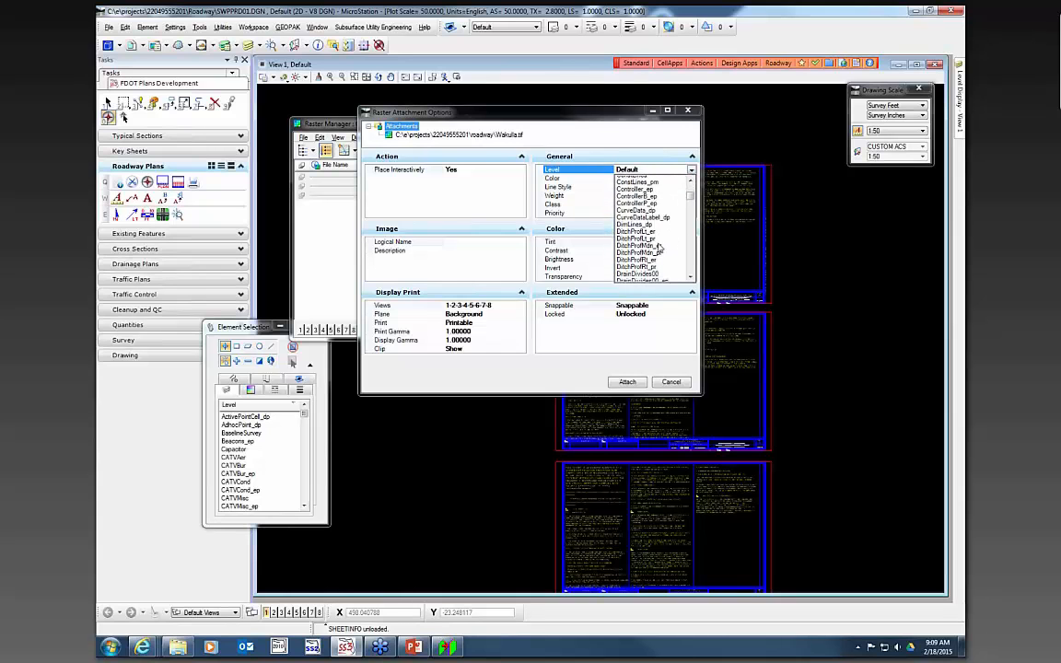
scroll(661, 249, "down", 5)
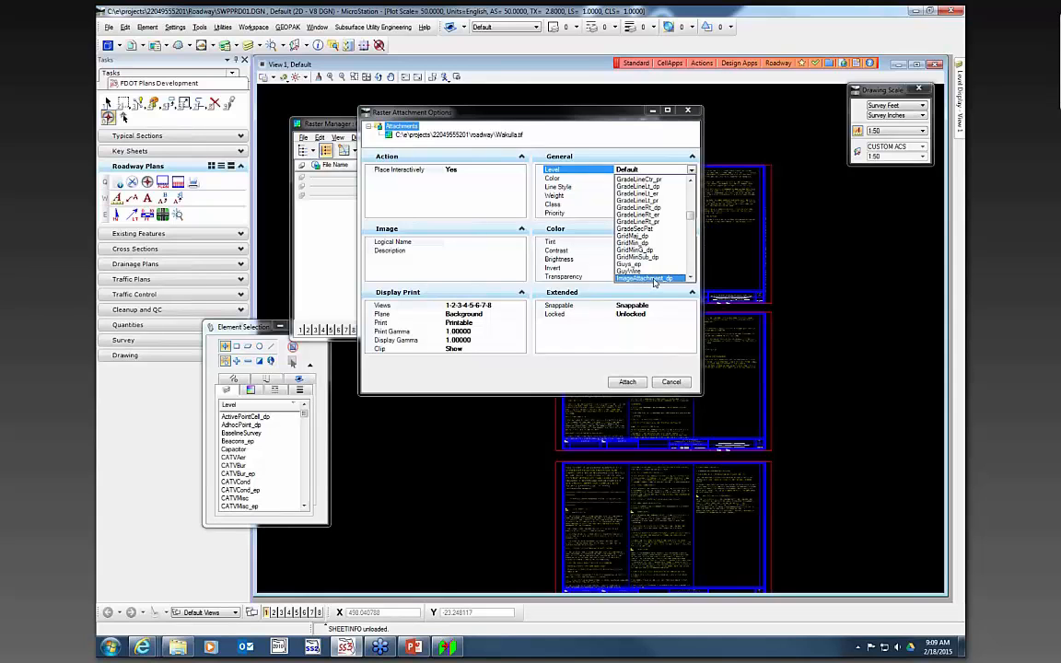
left_click(655, 279)
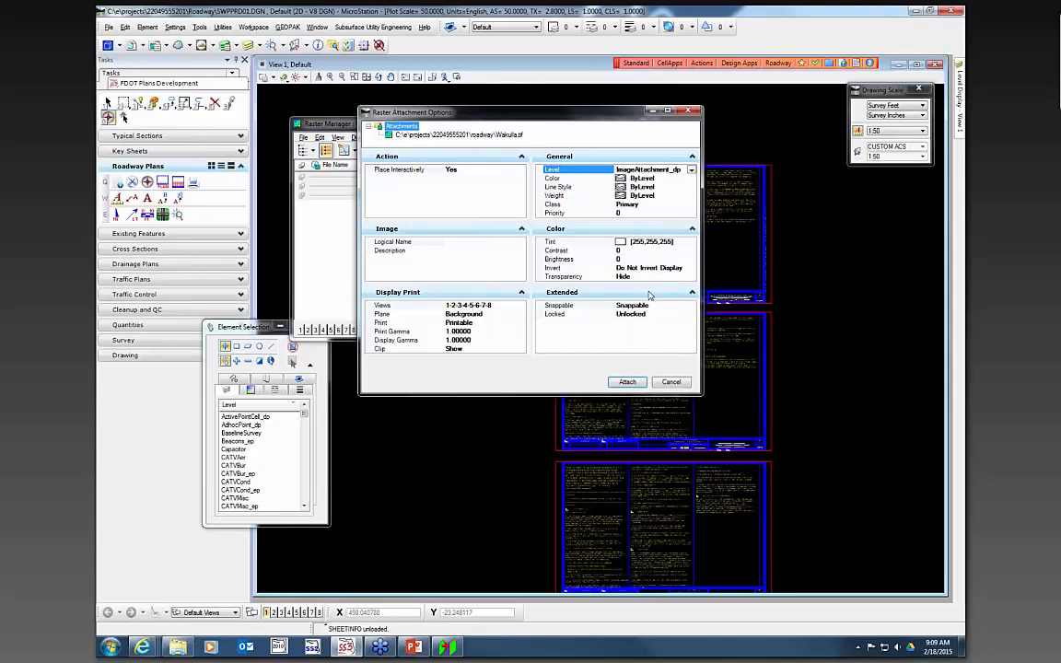
left_click(628, 382)
- Place the Wakulla raster by two corners in the right column of the bottom sheet
scroll(727, 460, "up", 1)
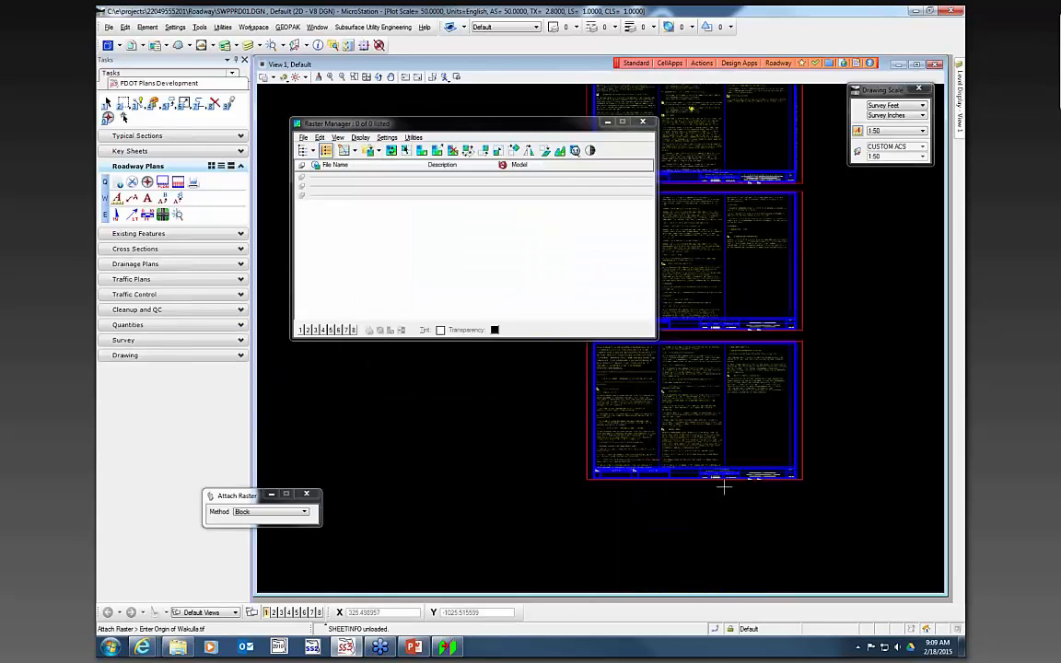
scroll(723, 387, "up", 1)
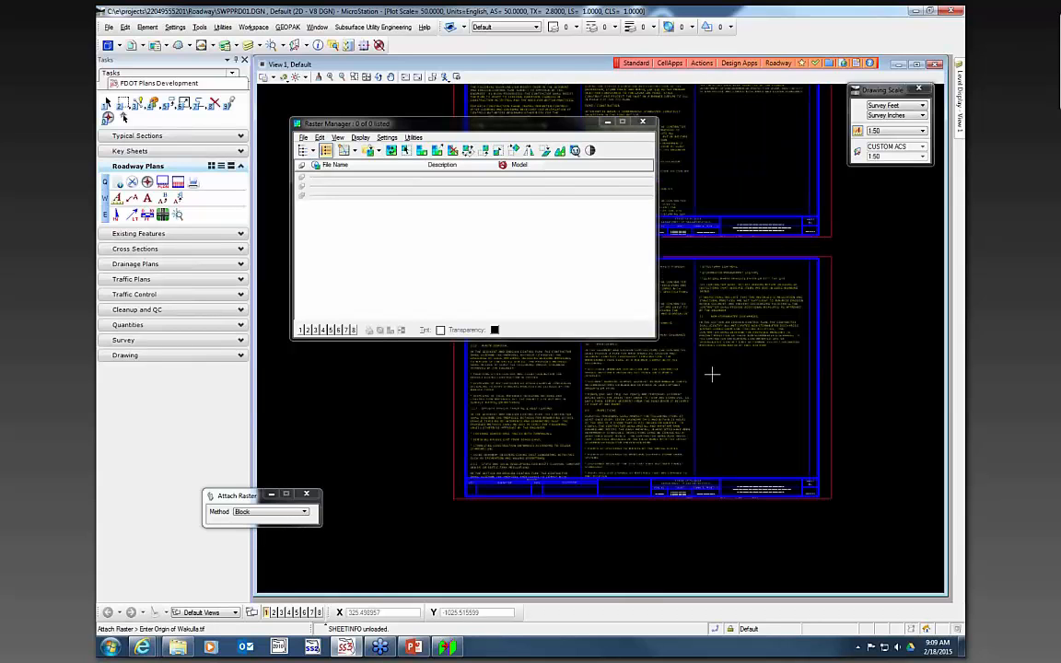
left_click(704, 368)
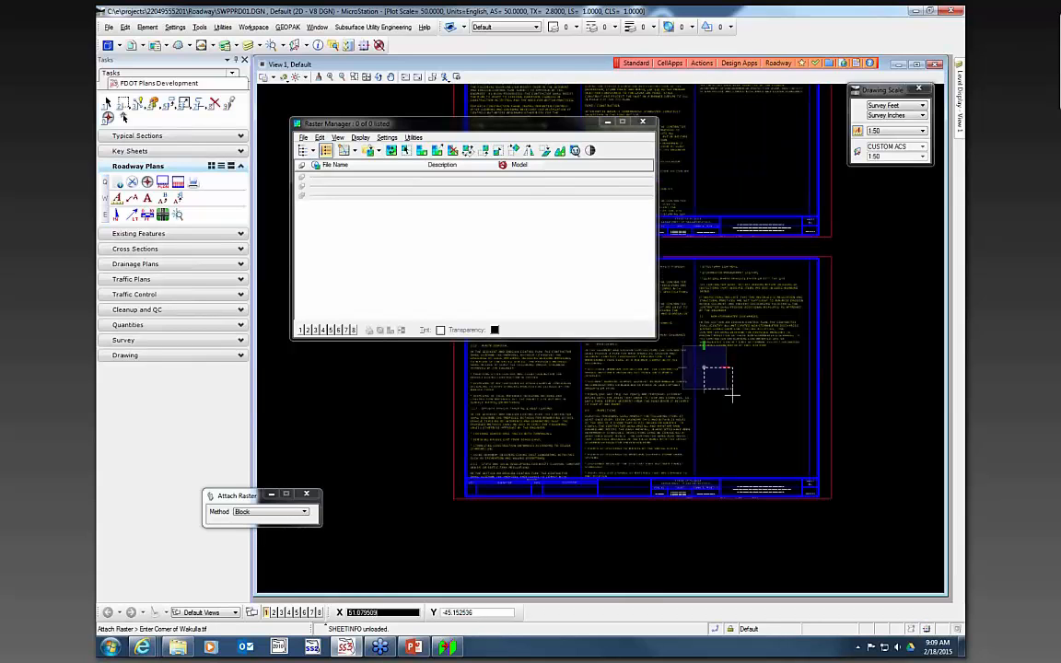
left_click(775, 440)
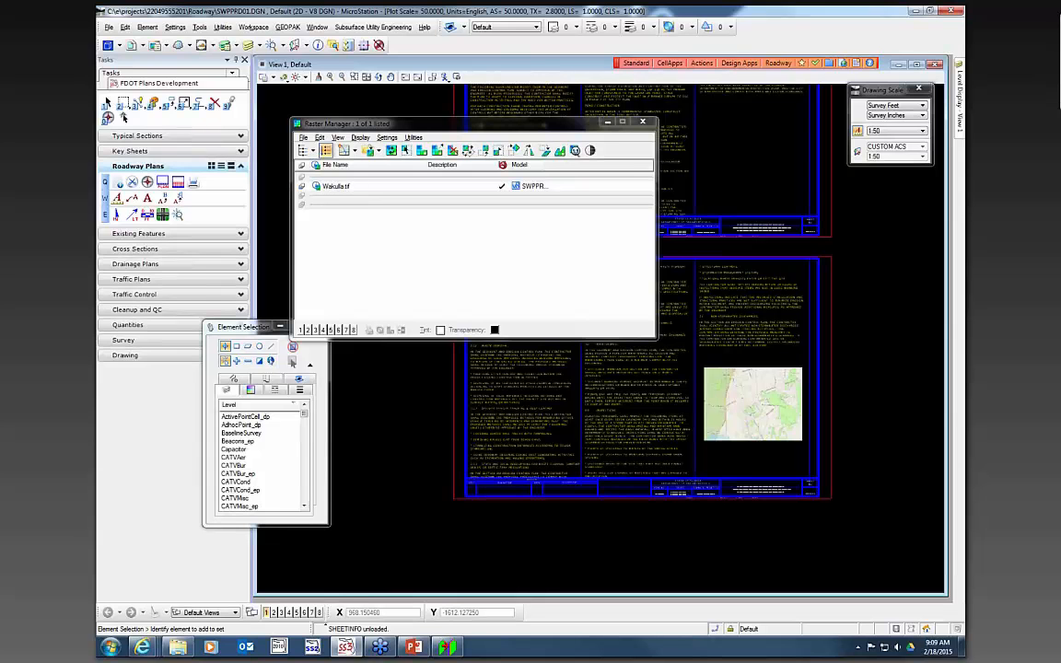
scroll(834, 273, "down", 3)
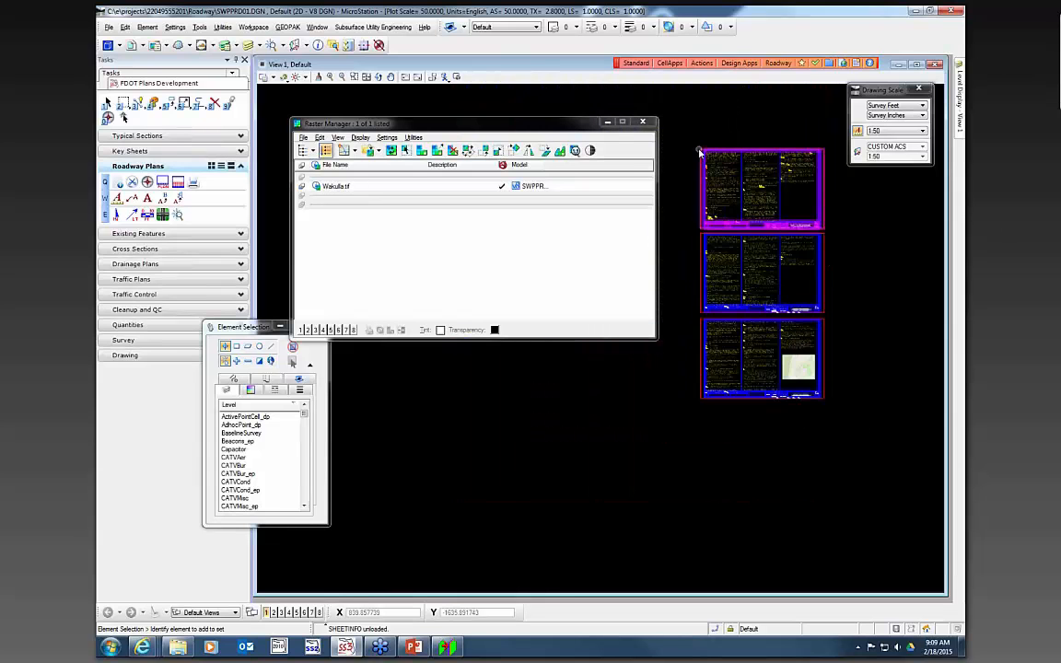
scroll(701, 152, "up", 1)
scroll(806, 279, "up", 1)
scroll(868, 336, "up", 2)
scroll(868, 337, "down", 3)
scroll(765, 185, "up", 1)
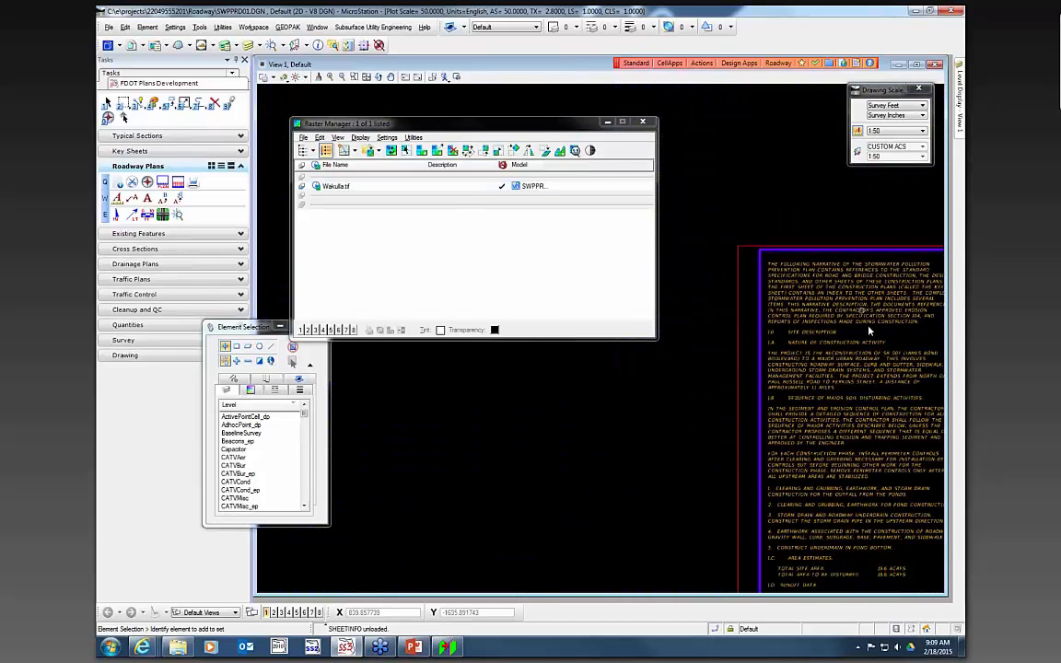
left_click_drag(170, 103, 210, 126)
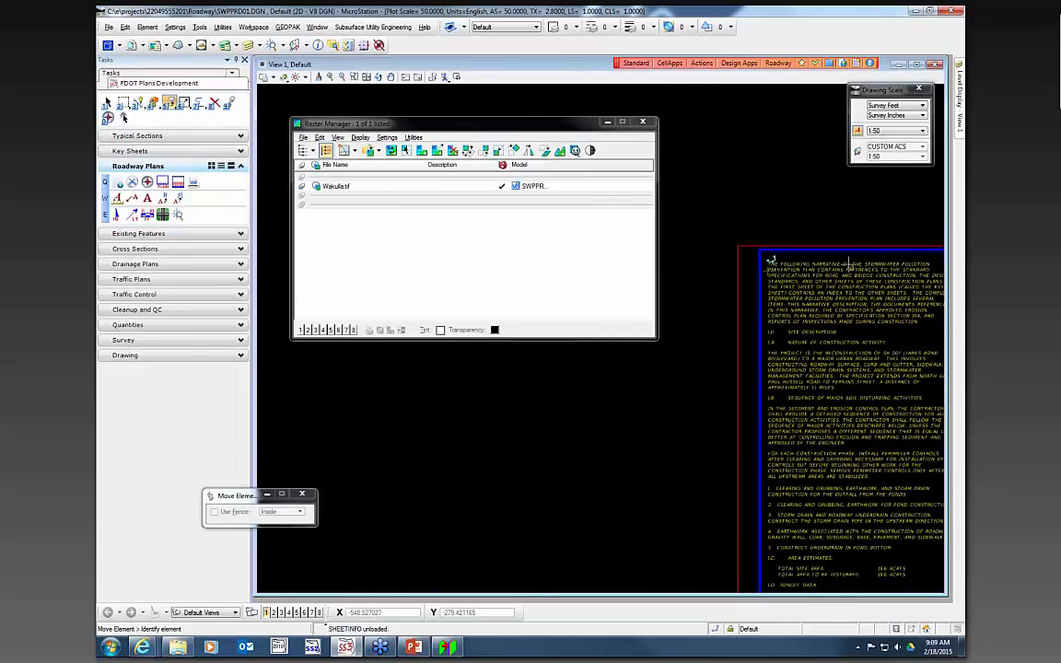
left_click(760, 244)
scroll(760, 245, "up", 1)
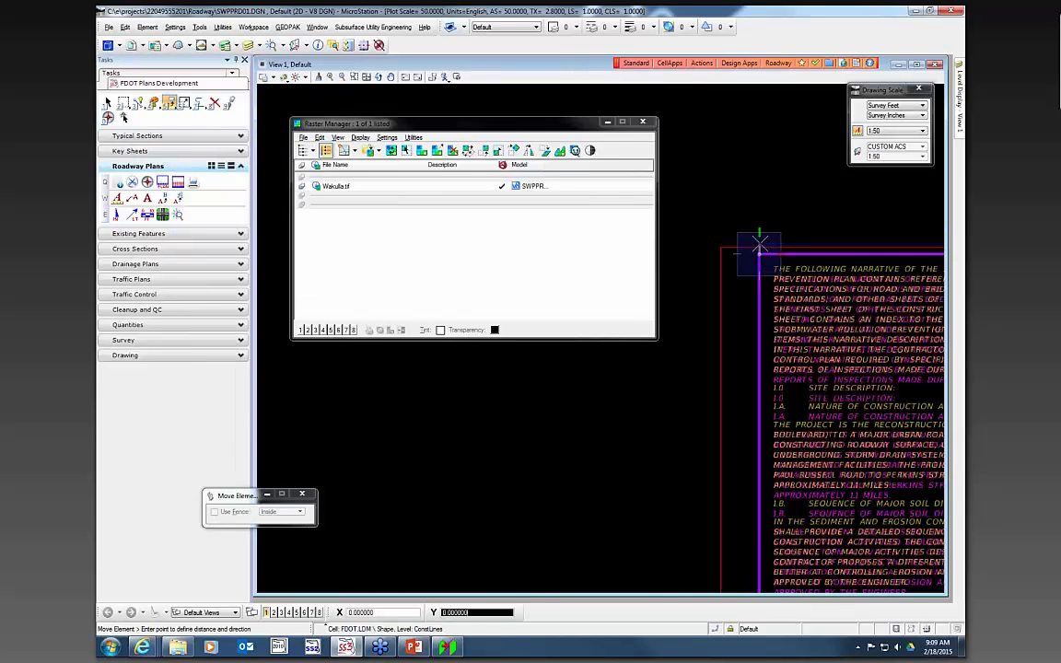
right_click(721, 234)
scroll(682, 229, "down", 2)
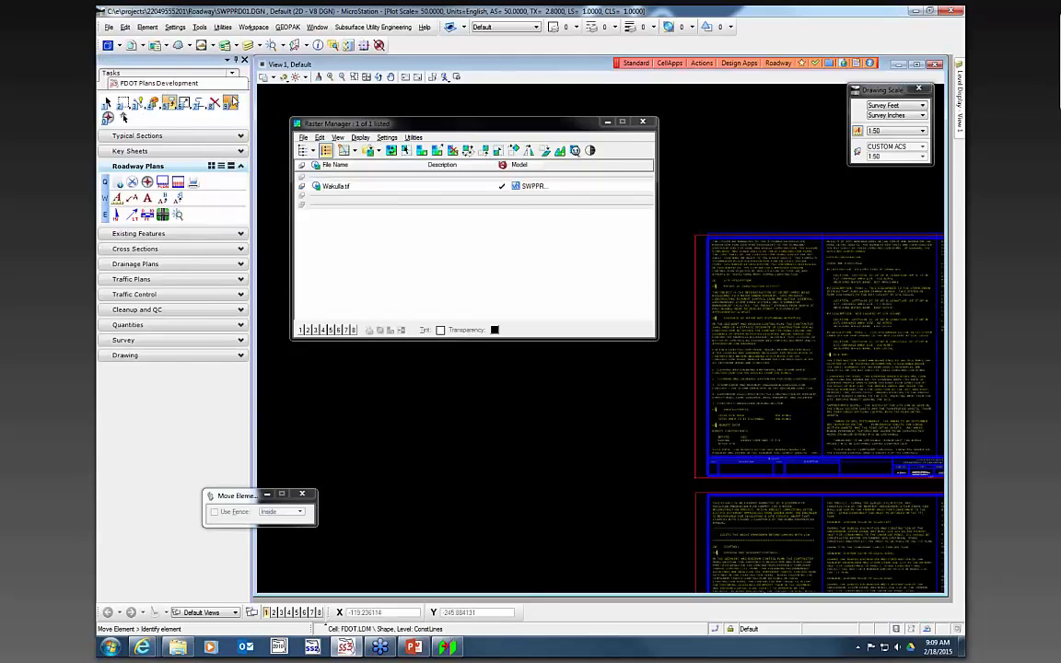
- Open the properties of the SWPPP_Sheet2.docx link in the Linked Data Manager and close them
left_click(231, 103)
right_click(343, 135)
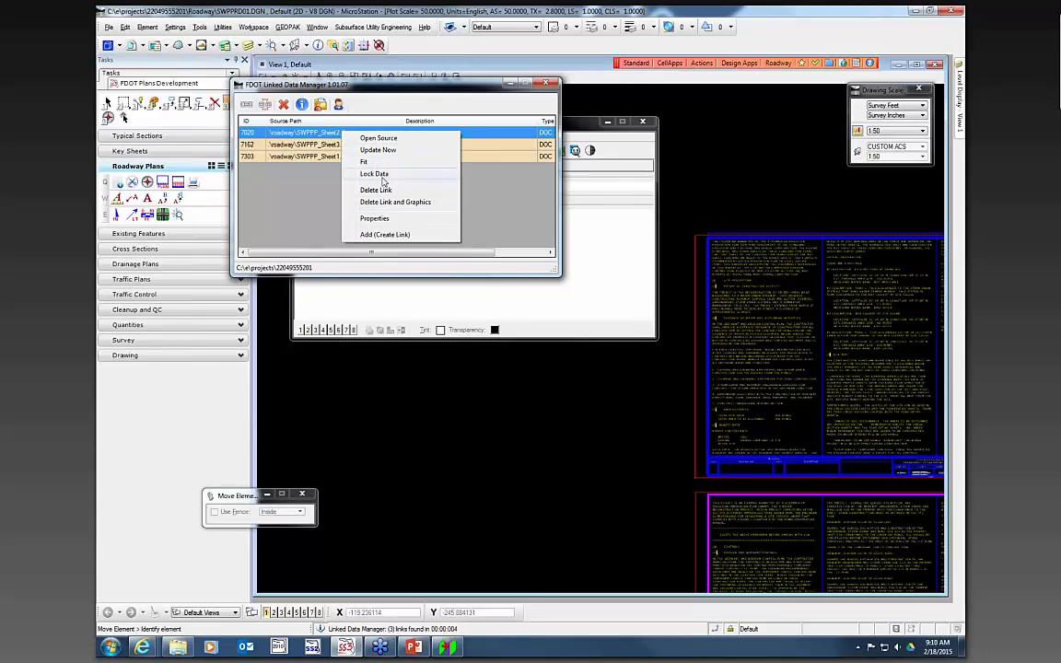
left_click(387, 218)
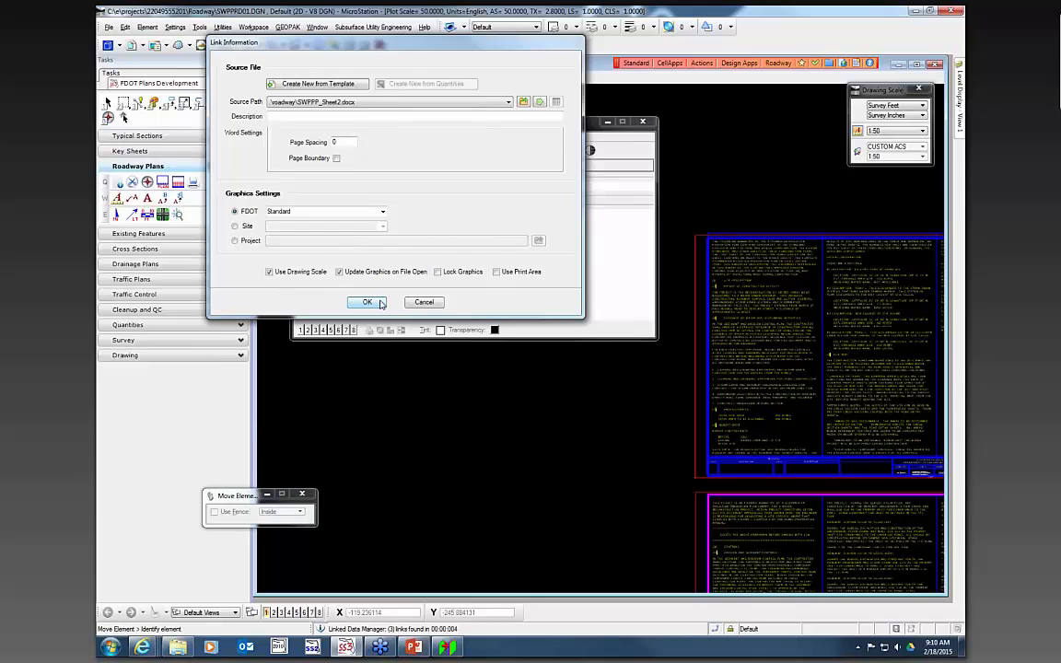
left_click(368, 302)
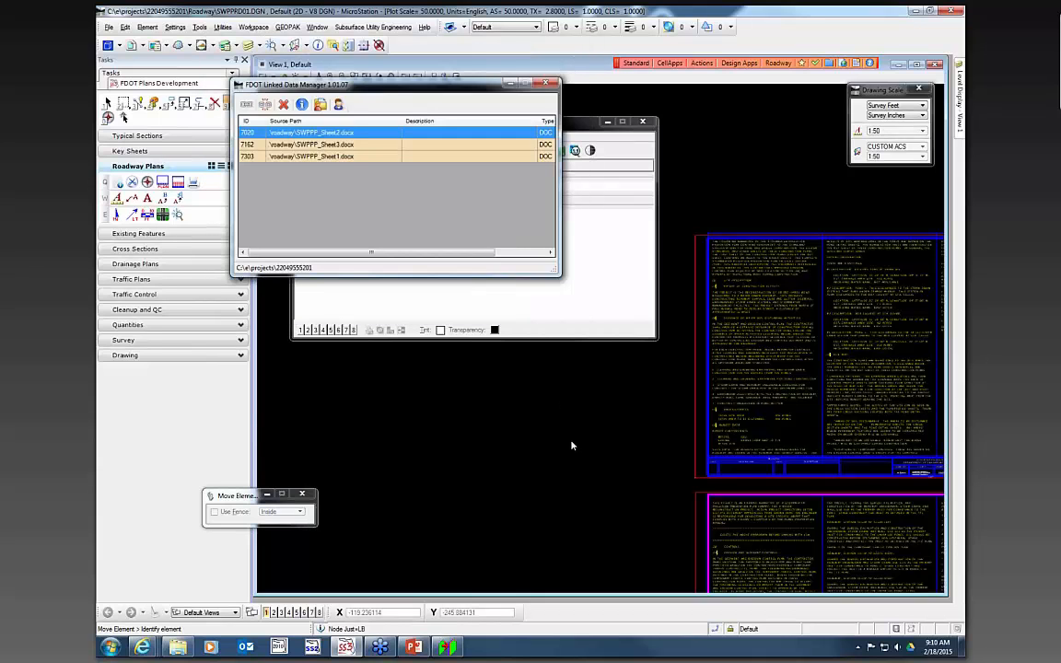
key("Escape")
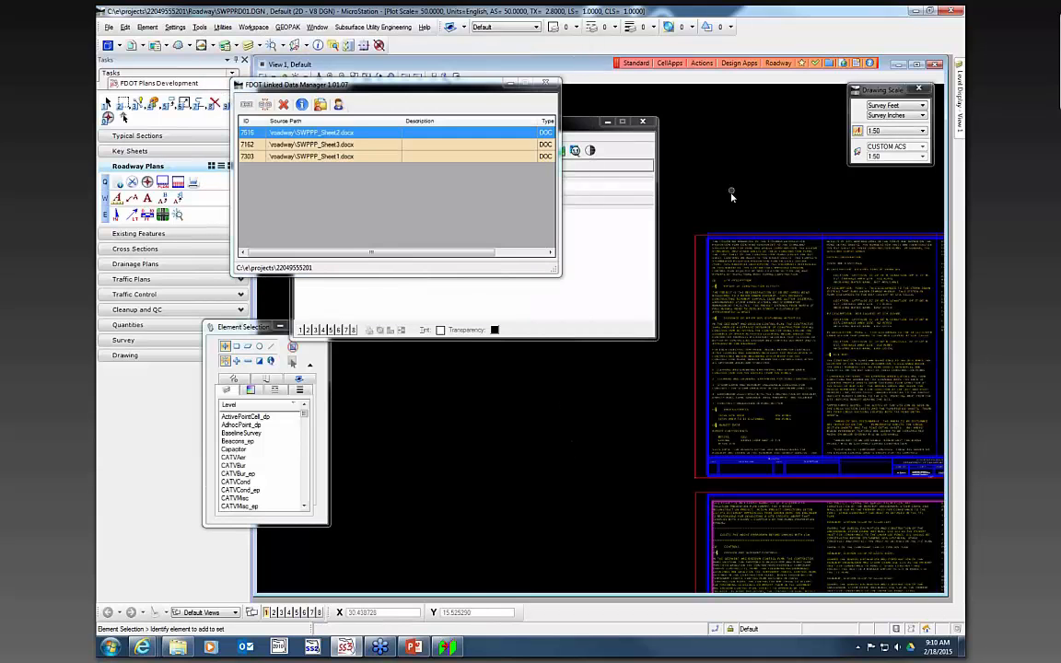
scroll(675, 175, "down", 2)
scroll(765, 282, "up", 1)
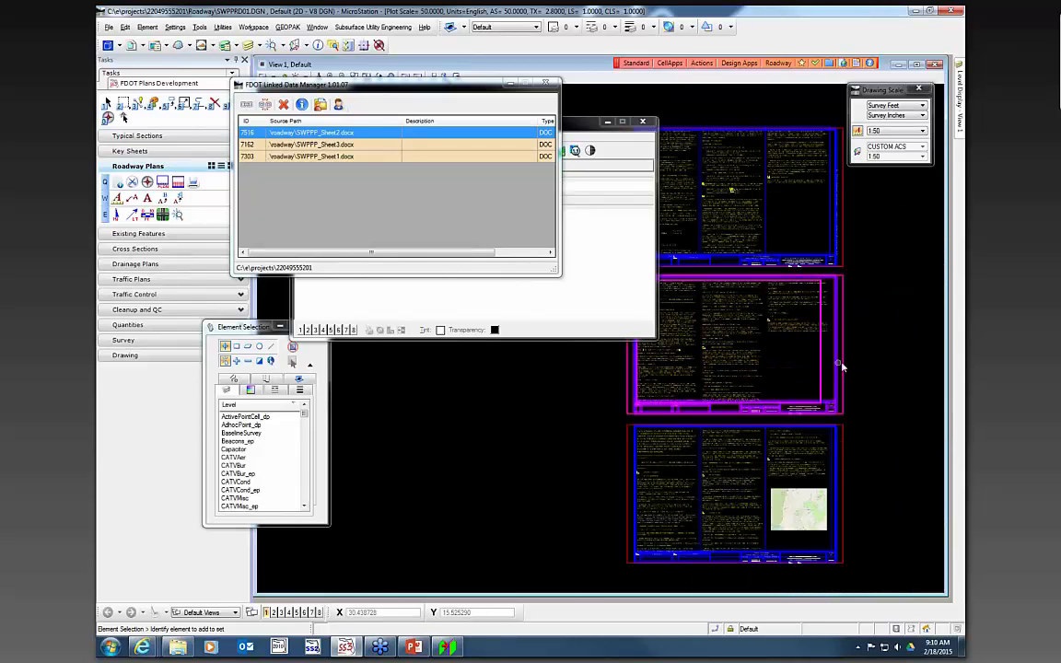
scroll(840, 363, "up", 1)
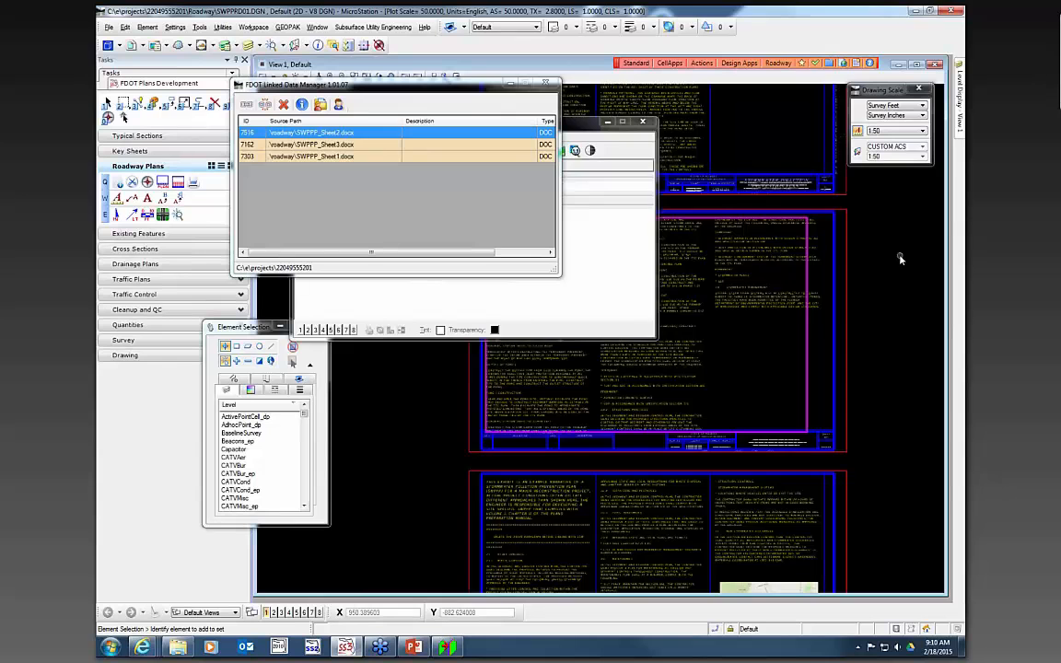
scroll(898, 258, "down", 2)
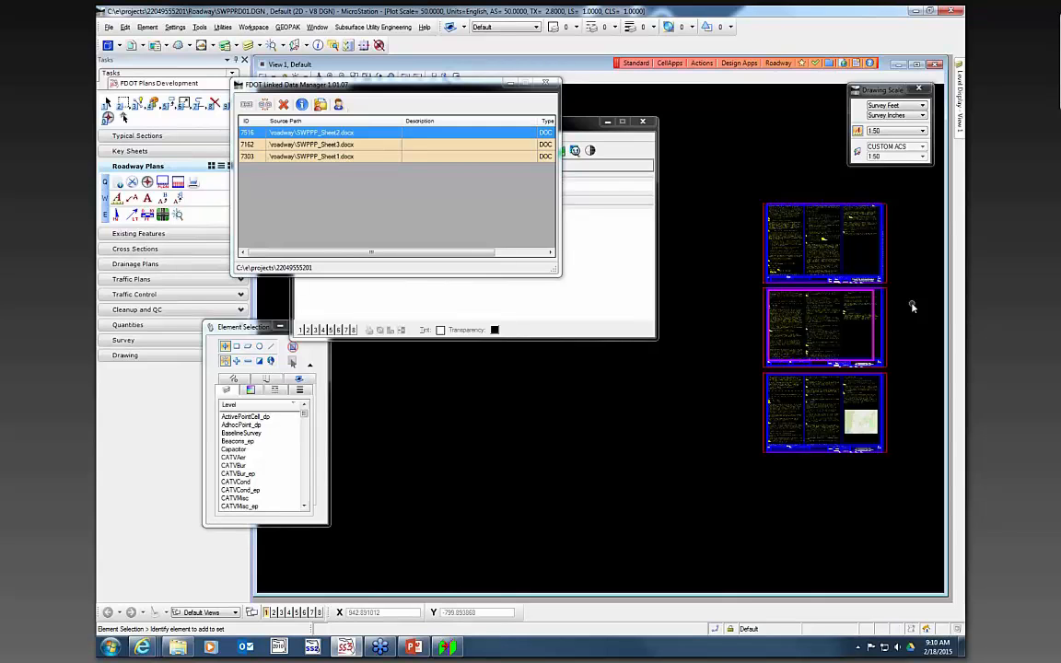
scroll(909, 271, "up", 2)
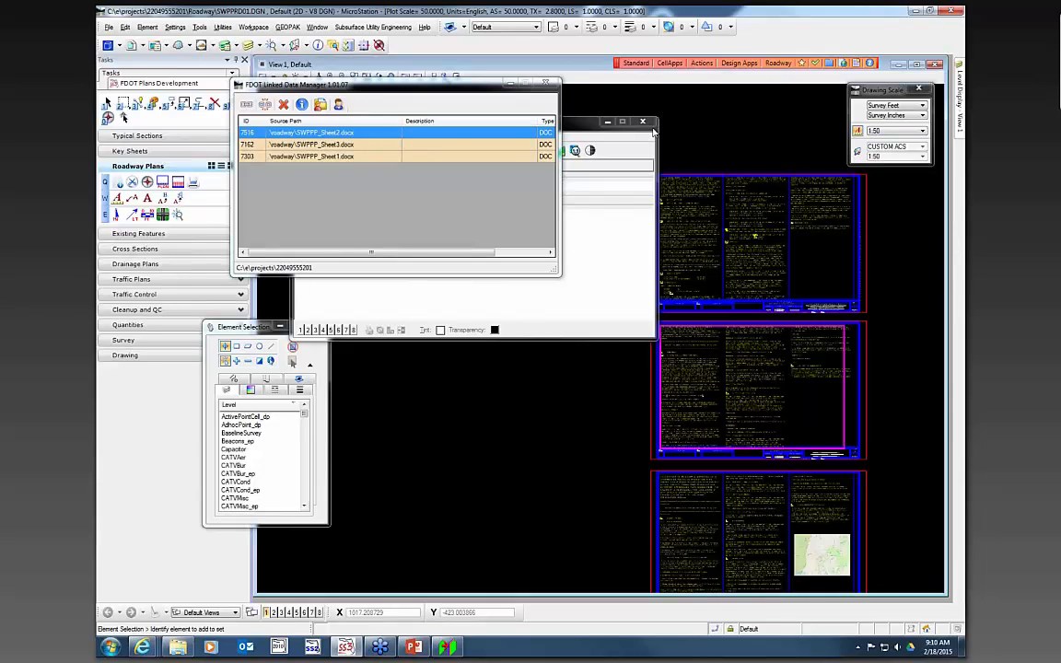
- Close the Raster Manager and the Linked Data Manager
left_click(581, 122)
left_click(645, 122)
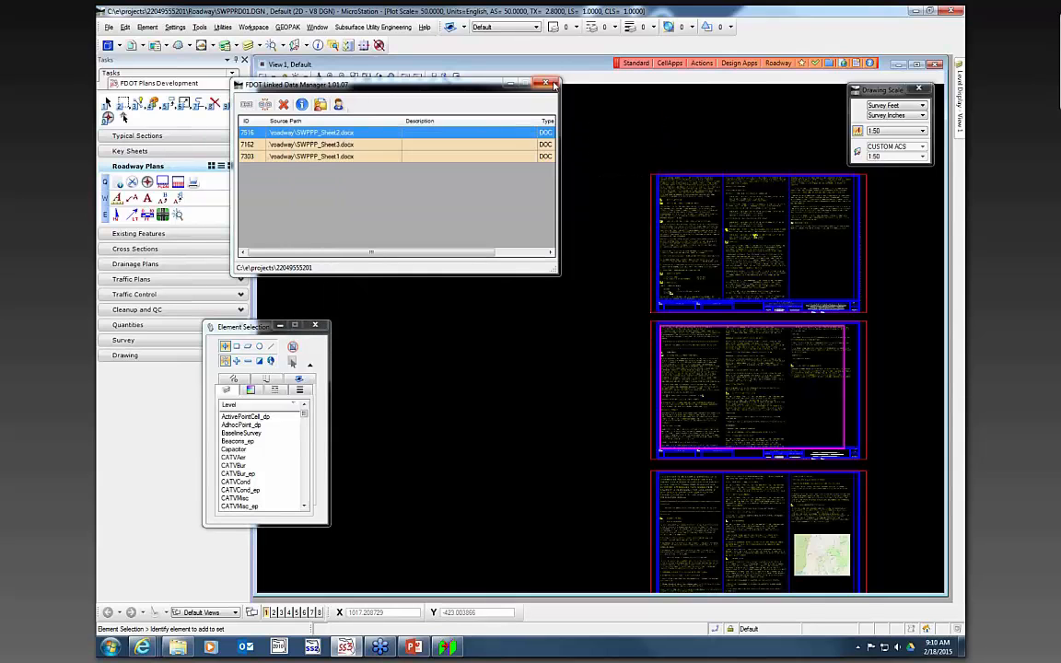
left_click(545, 84)
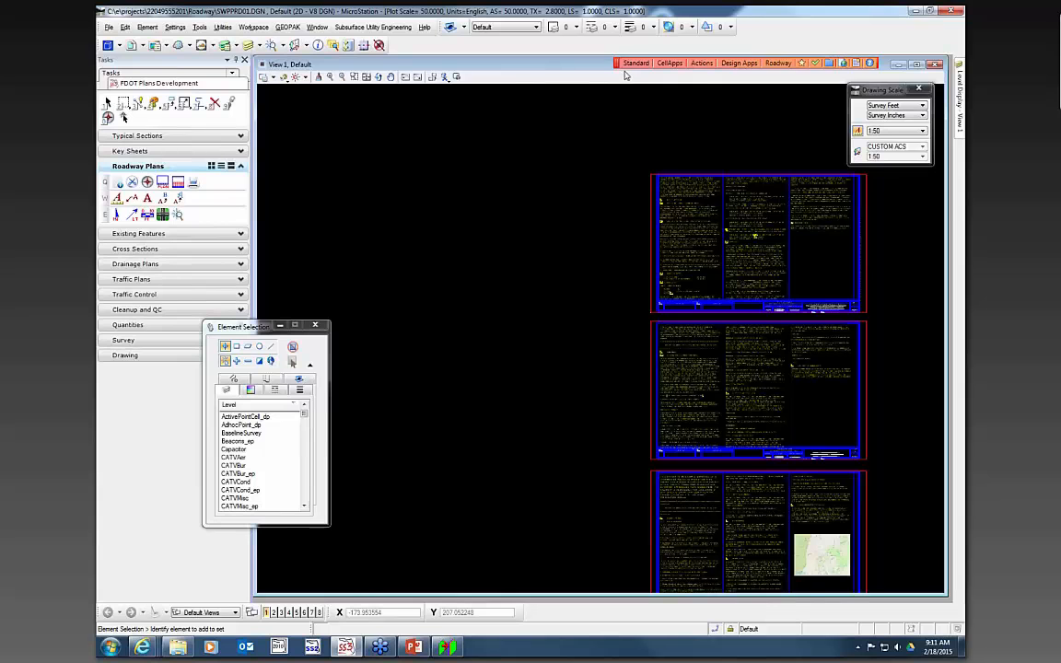
- Switch the task list to Civil Tools and open the Features Definition Toggle Bar
left_click_drag(625, 75, 520, 94)
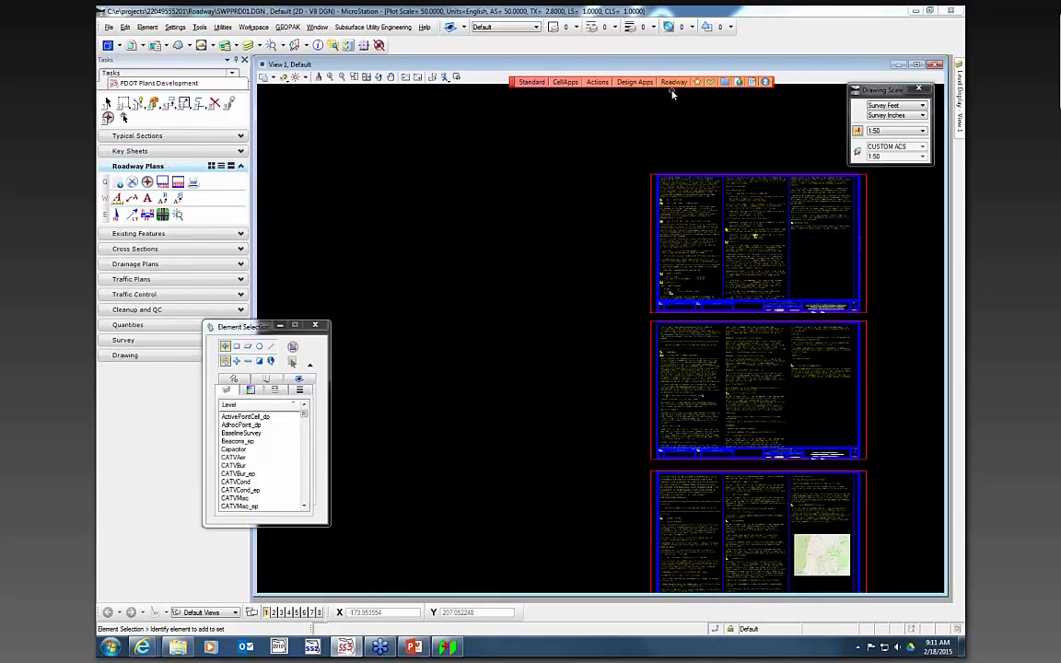
left_click(171, 74)
left_click(153, 119)
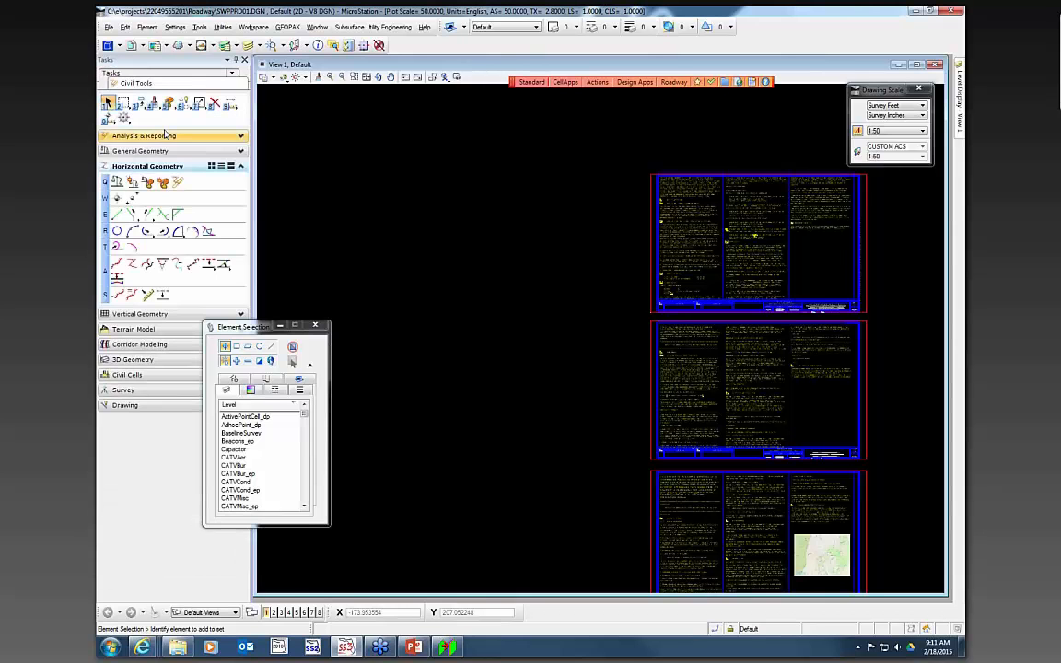
left_click(147, 182)
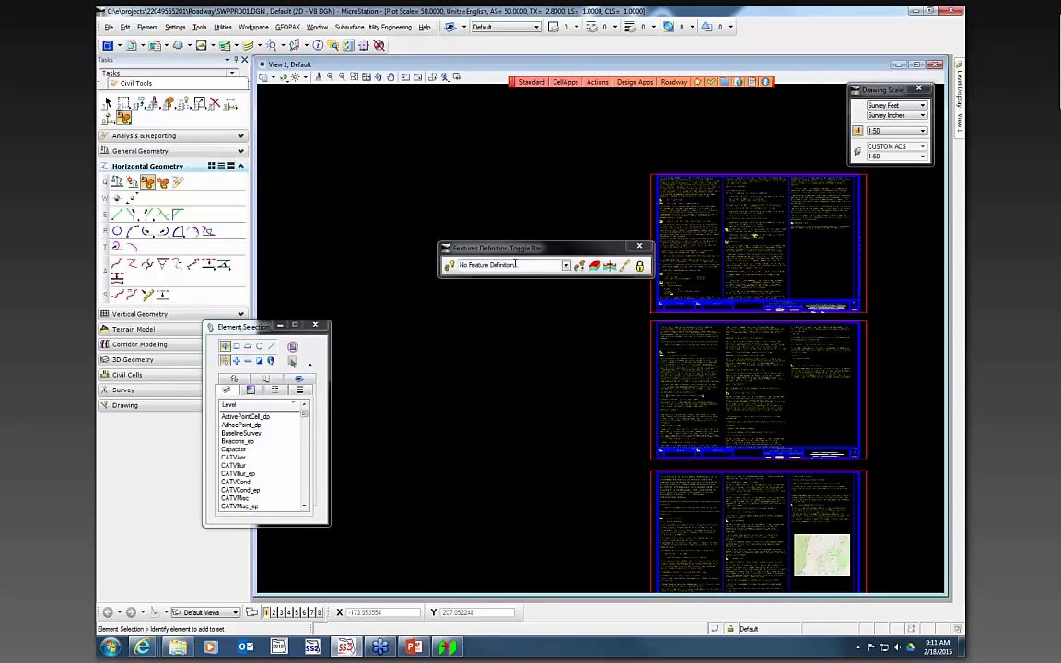
- Browse the feature definition list, expanding the Plan(2D) group
left_click_drag(414, 176, 364, 152)
left_click(441, 170)
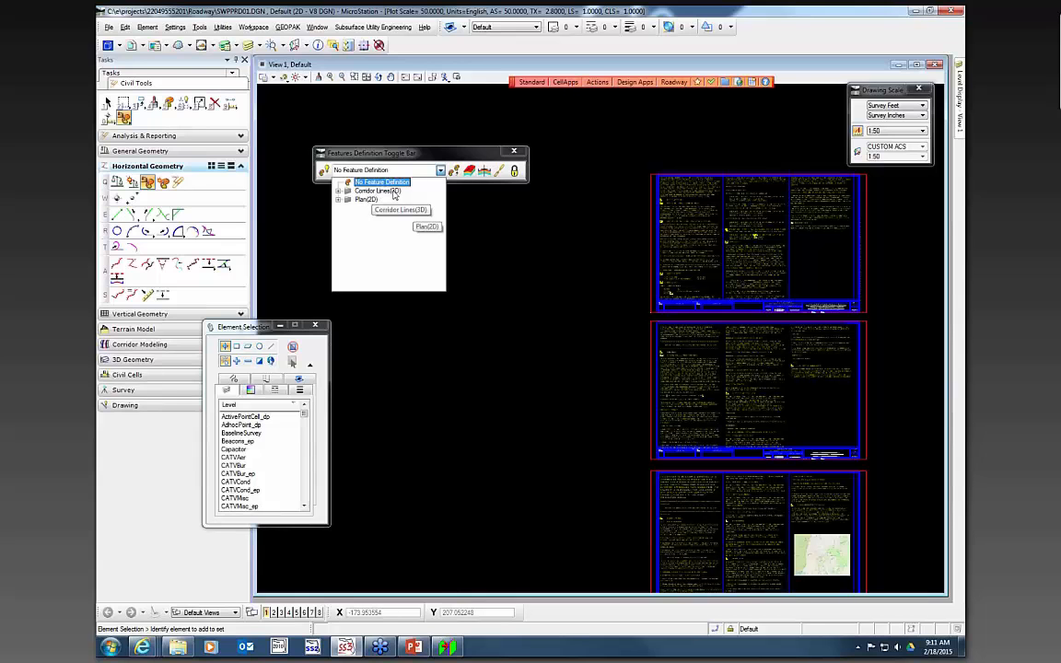
left_click(338, 200)
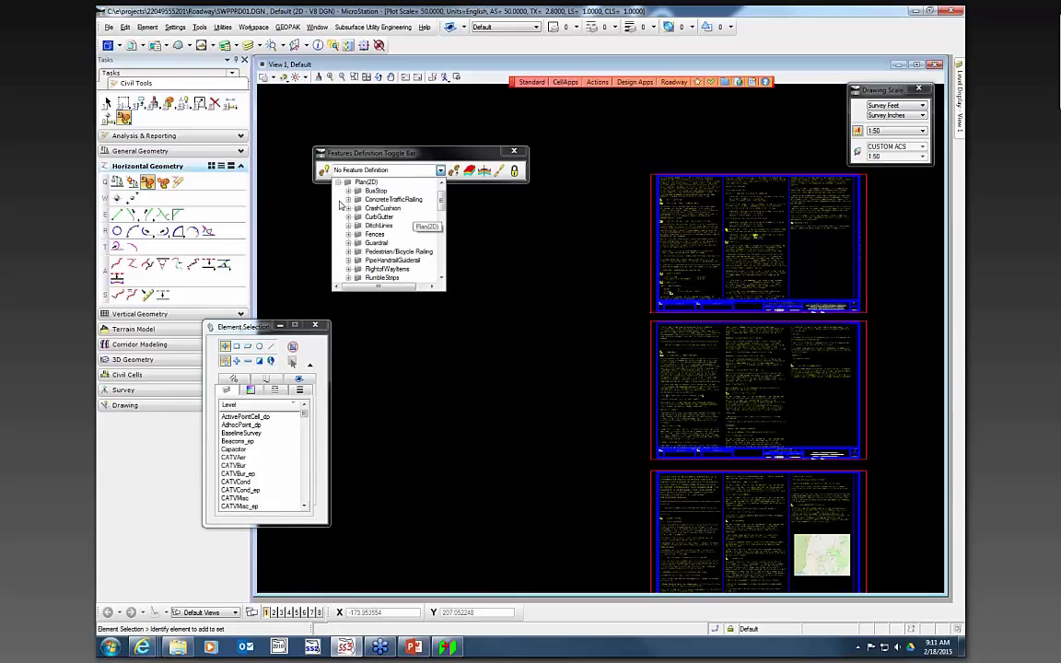
left_click(341, 184)
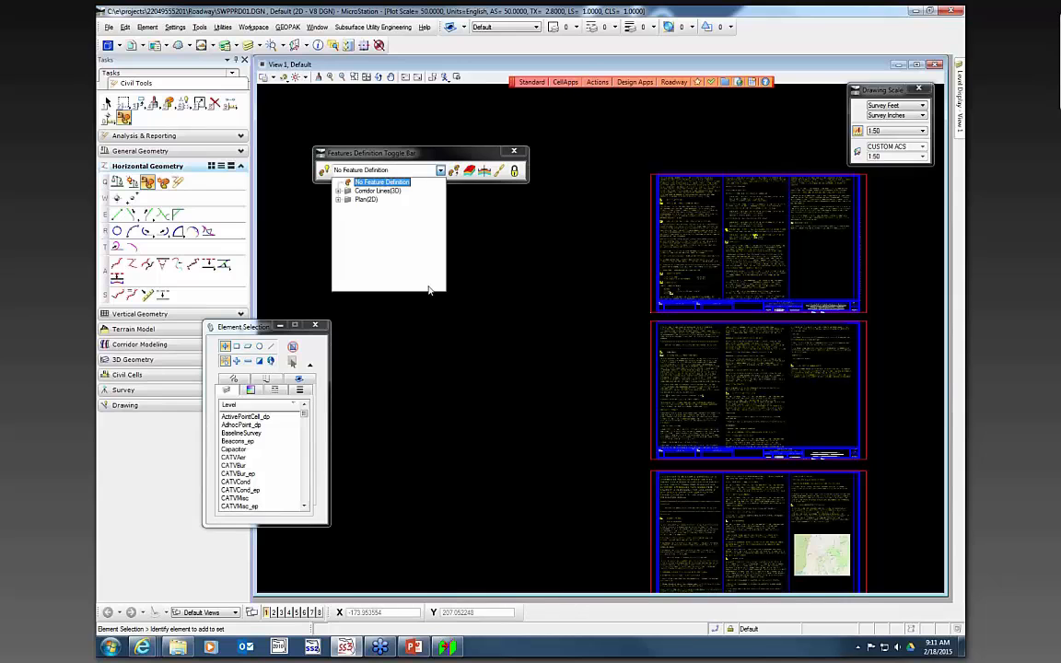
left_click(543, 259)
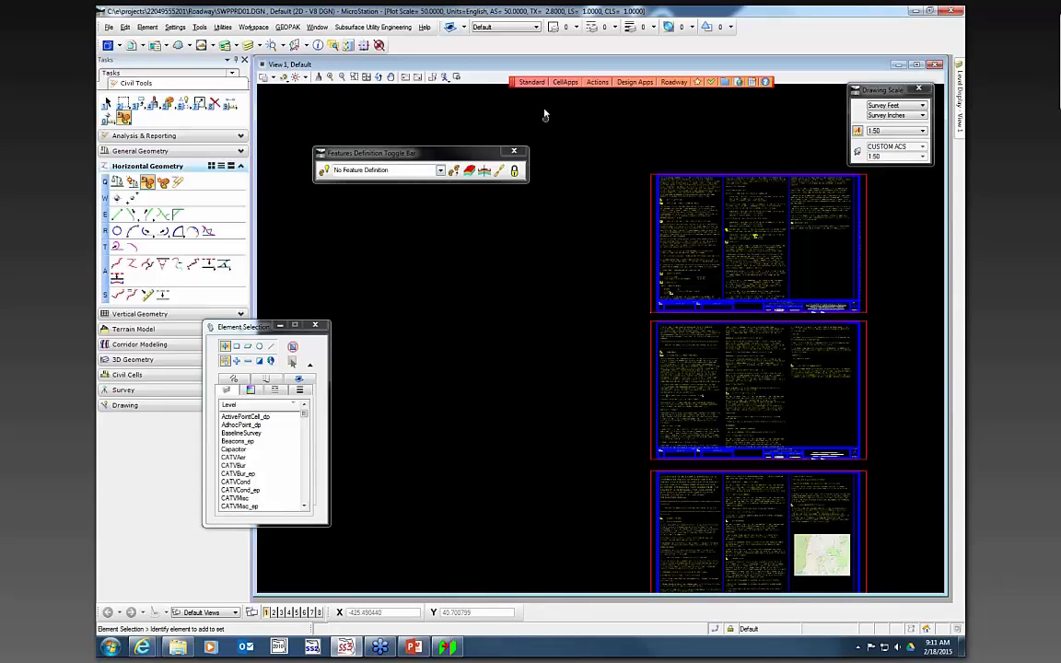
- Add Traffic Control to the options of the FDOT standard menu configuration and apply it
left_click(532, 82)
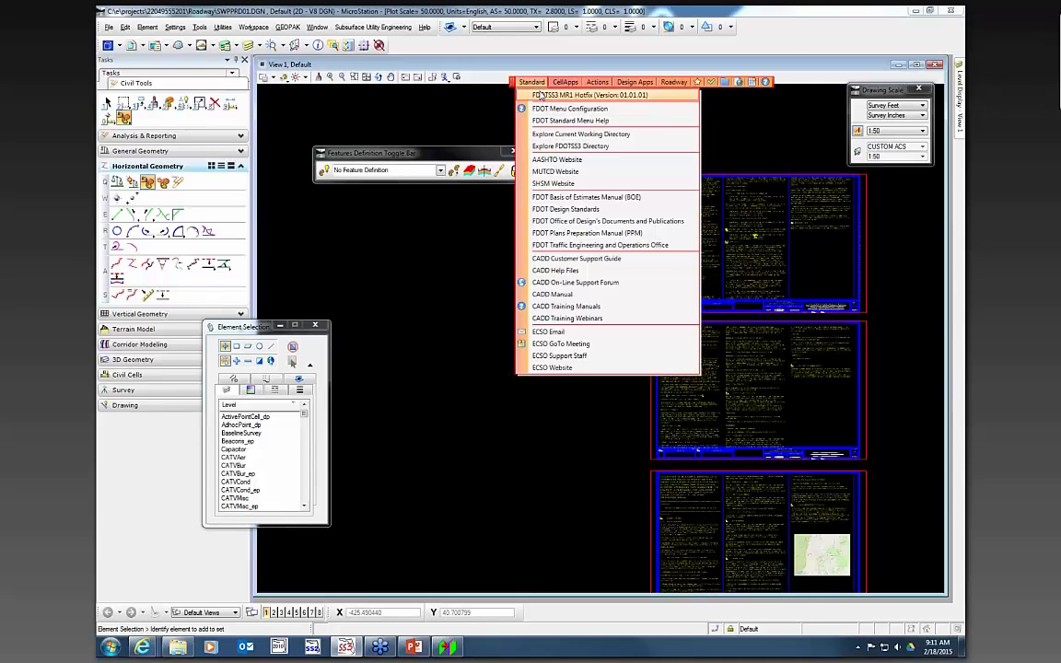
left_click(551, 109)
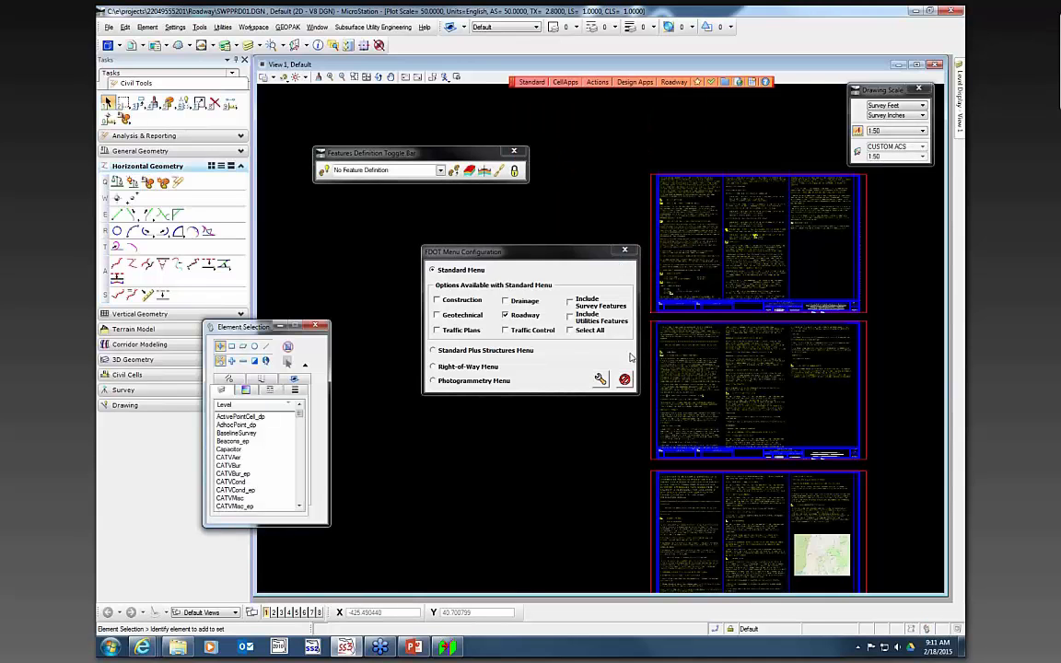
left_click(517, 331)
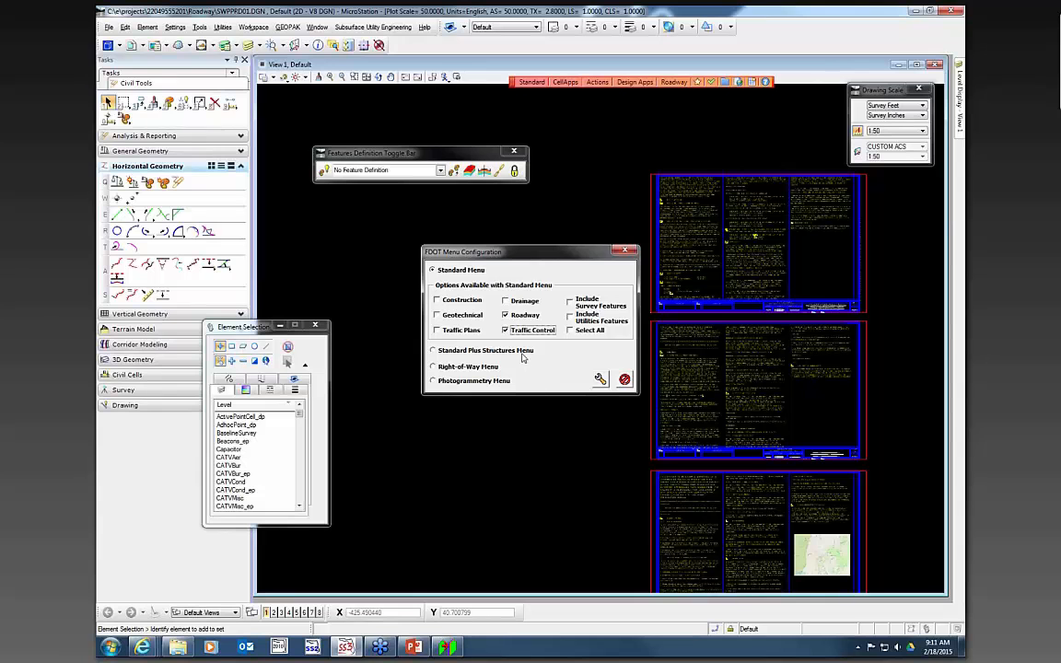
left_click(600, 379)
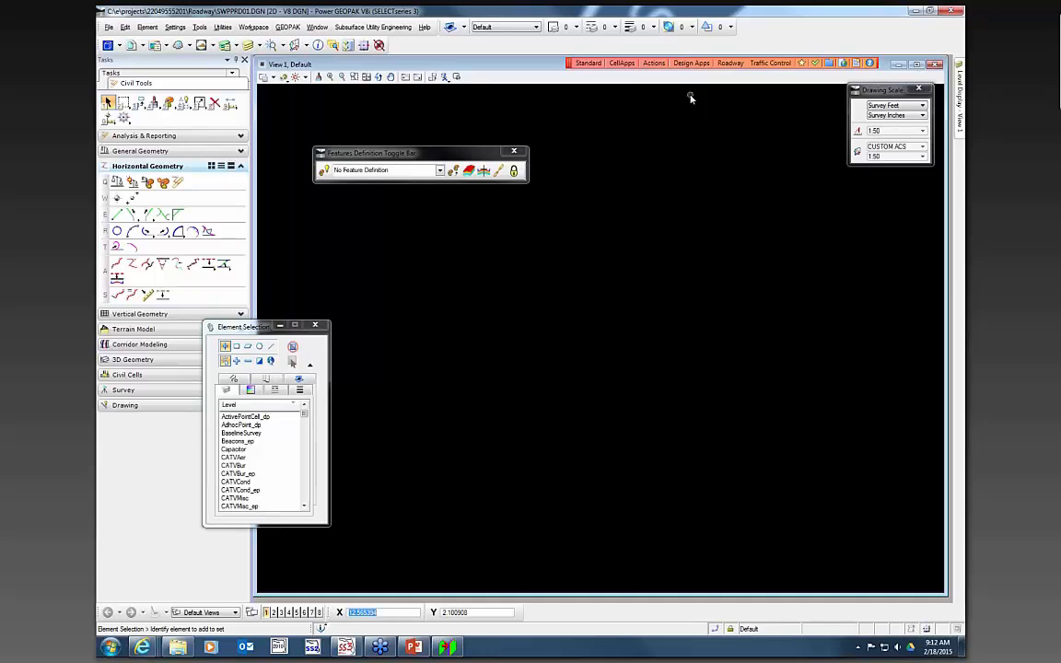
left_click(771, 62)
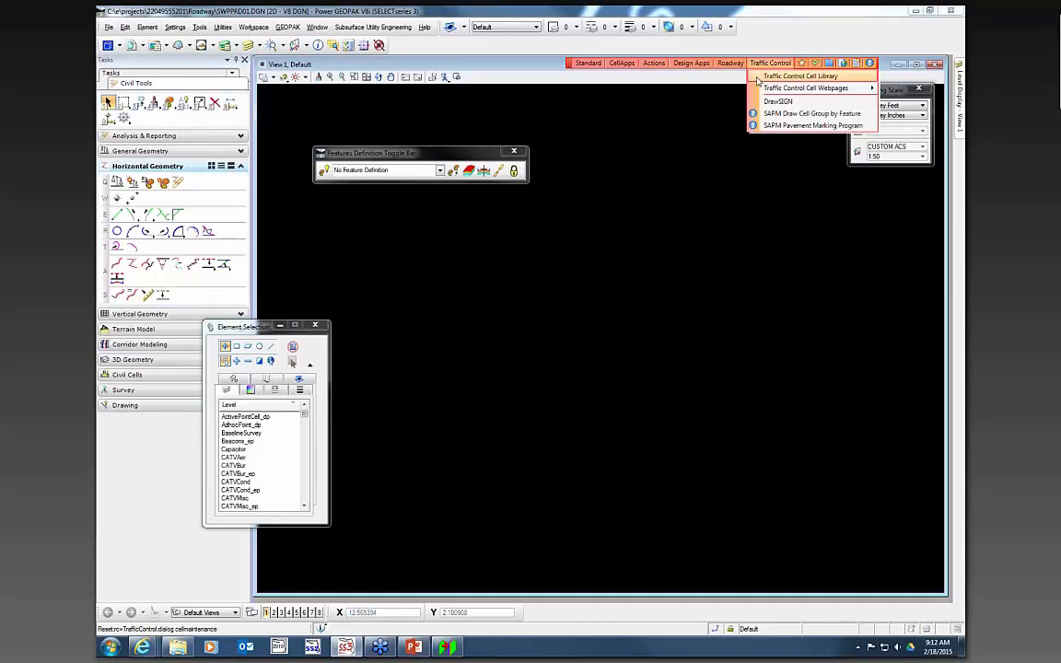
mouse_move(757, 81)
left_click(697, 277)
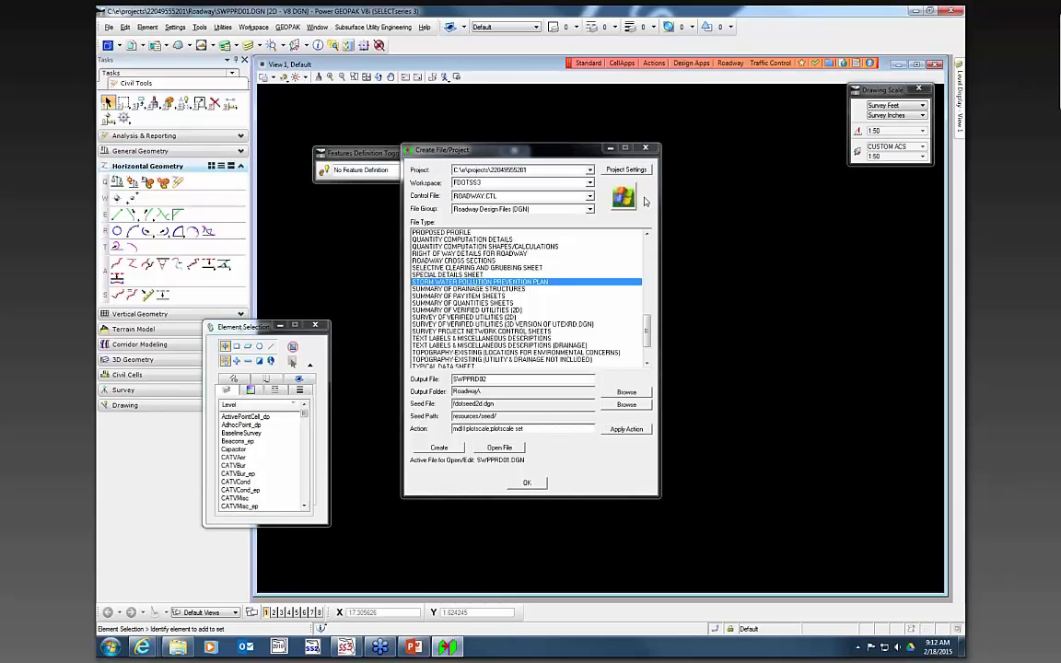
left_click(648, 149)
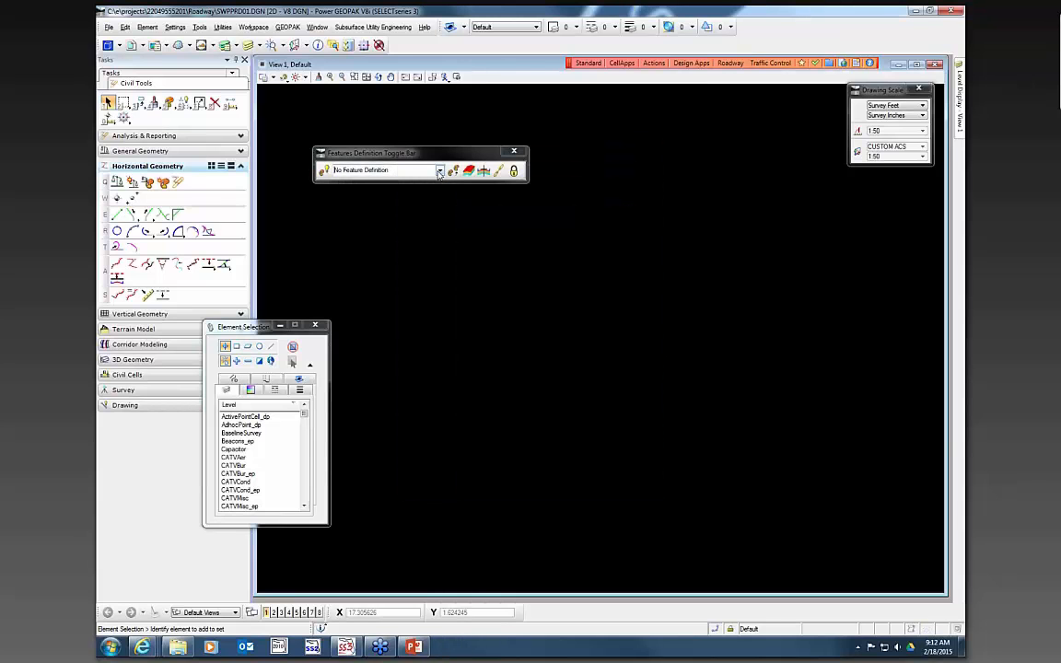
- Examine the Maintenance of Traffic feature definitions in the toggle bar list
left_click(440, 173)
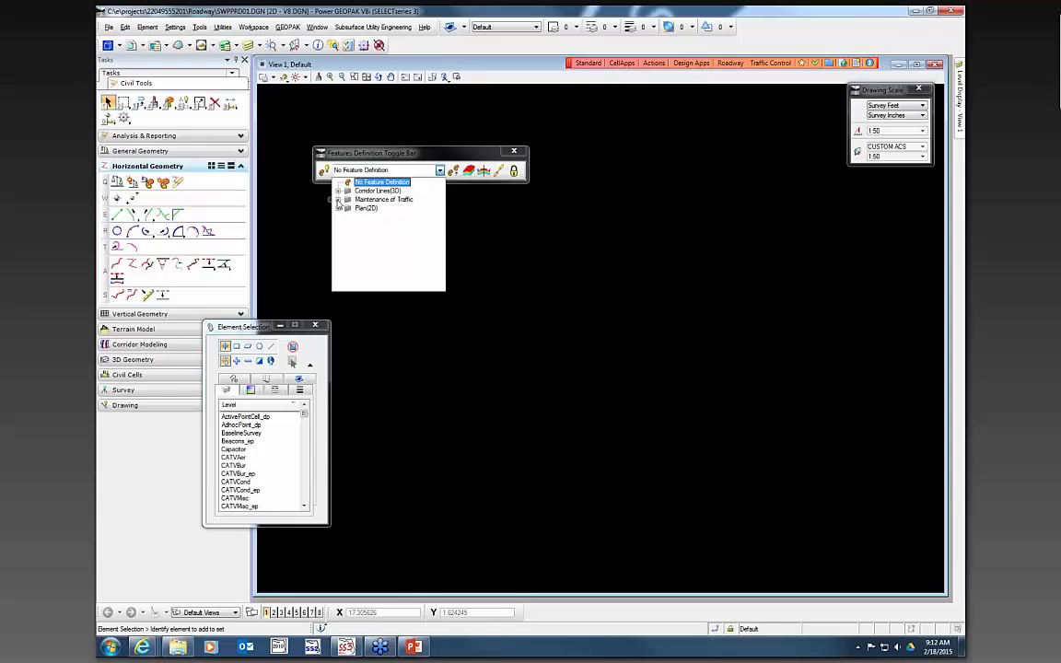
left_click(338, 200)
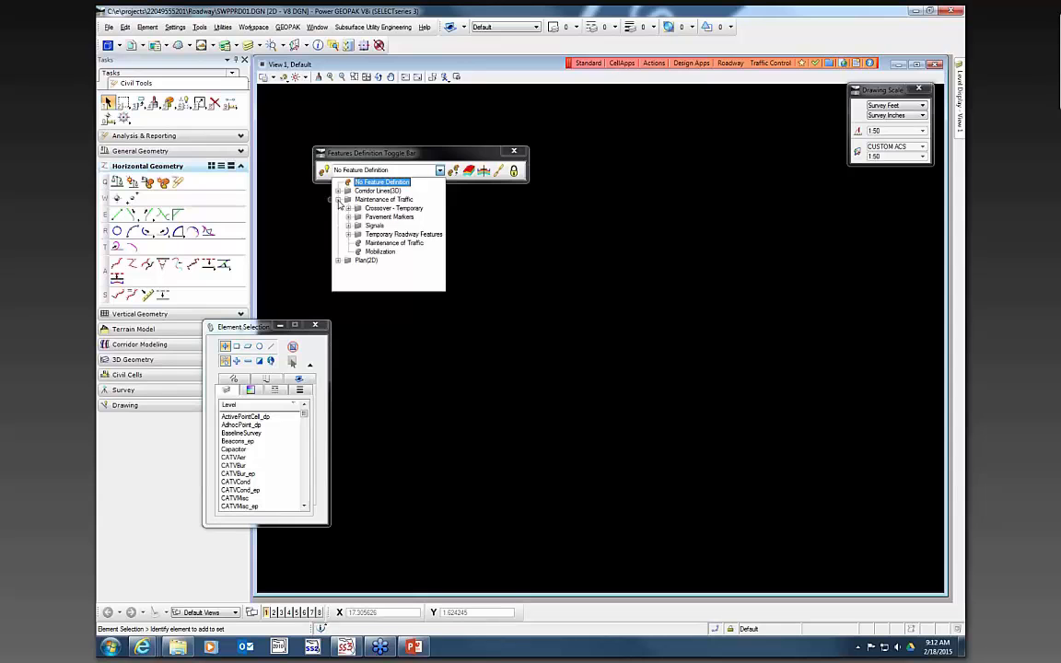
left_click(623, 245)
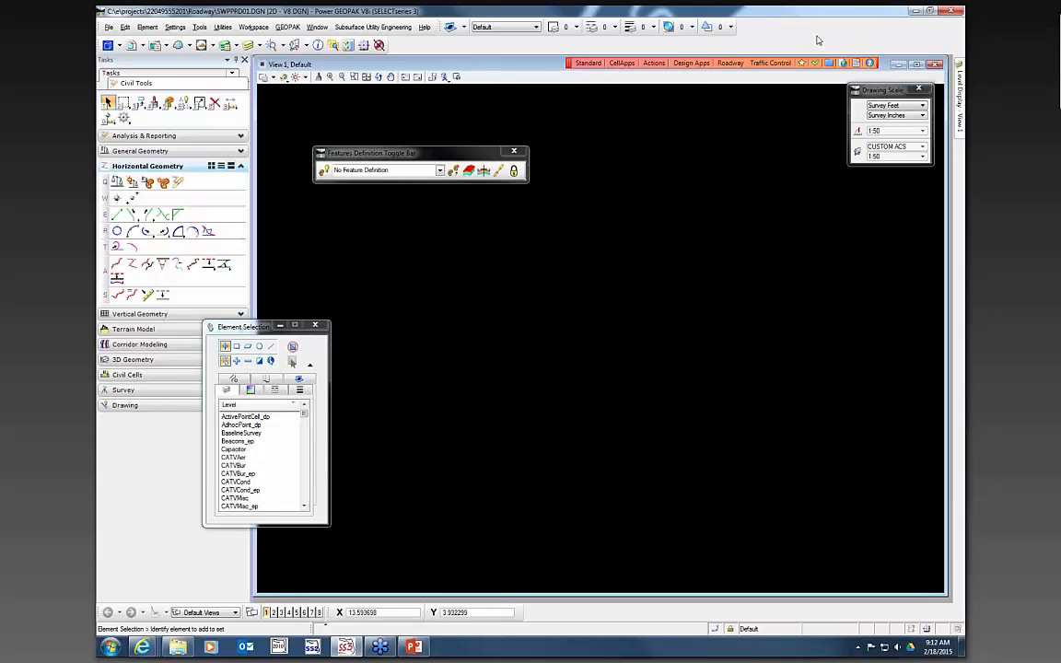
- Create a Traffic Control Design file TCDSRD01 in the Traffic Control Design Files (DGN) group and open it
left_click(649, 63)
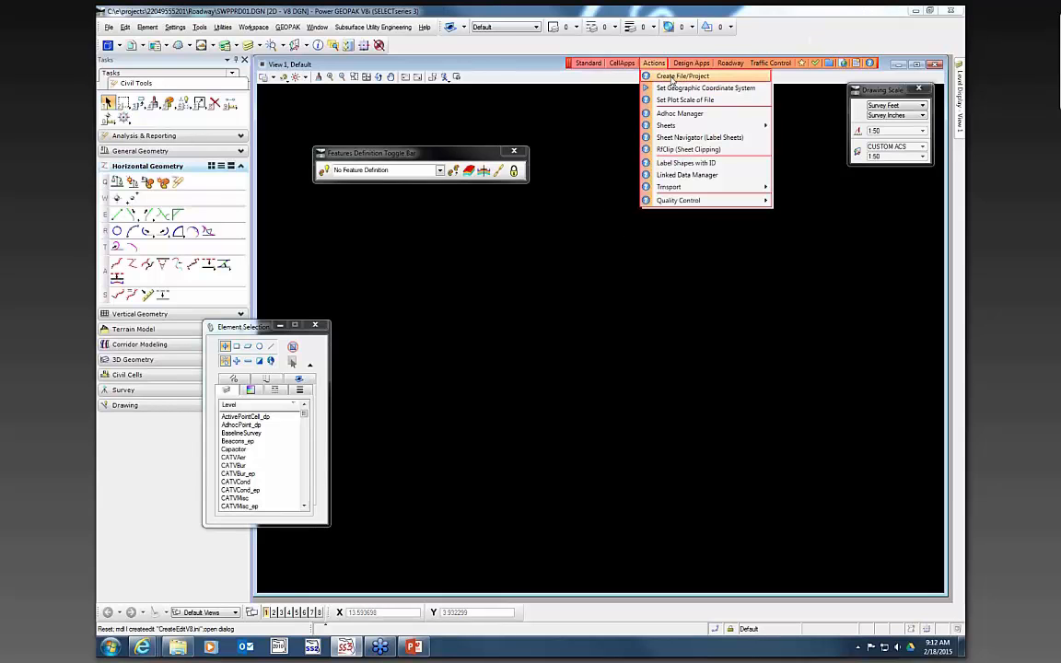
left_click(674, 78)
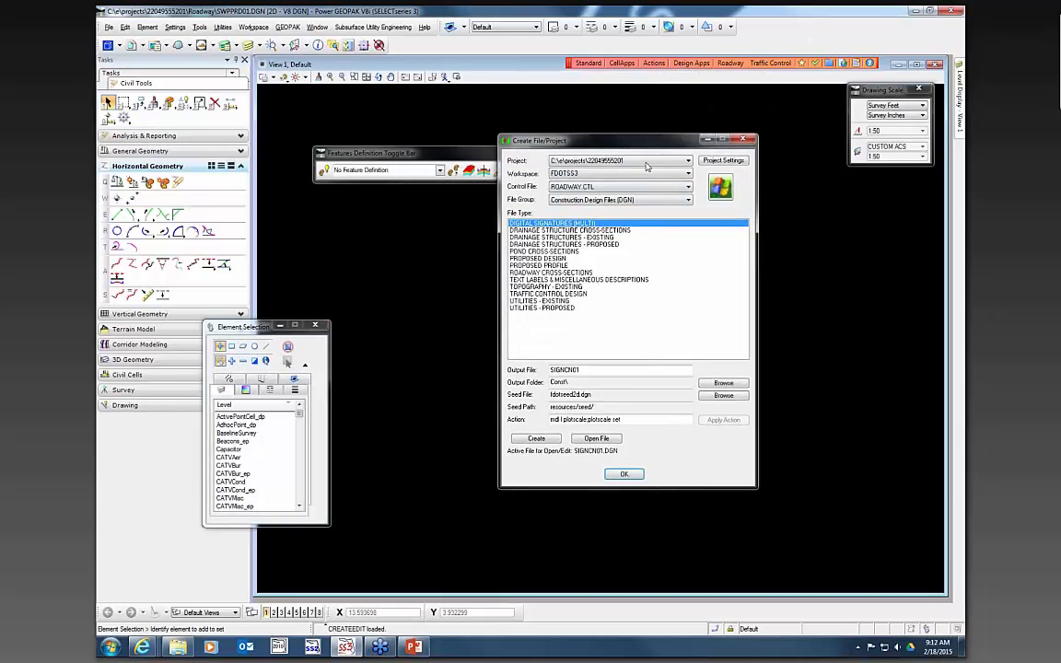
left_click(630, 202)
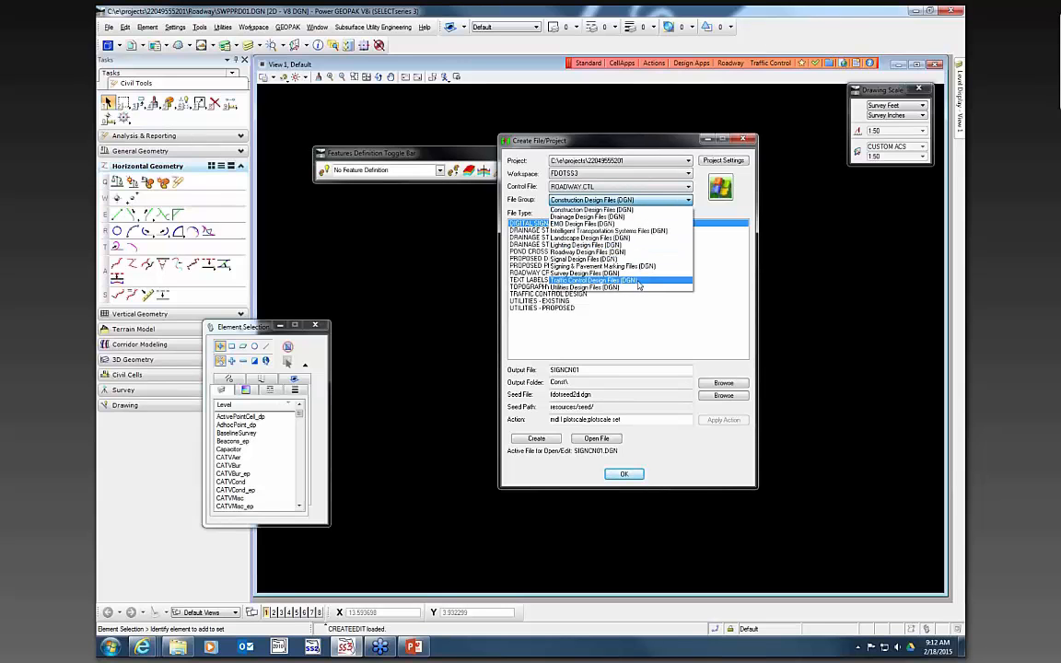
left_click(638, 281)
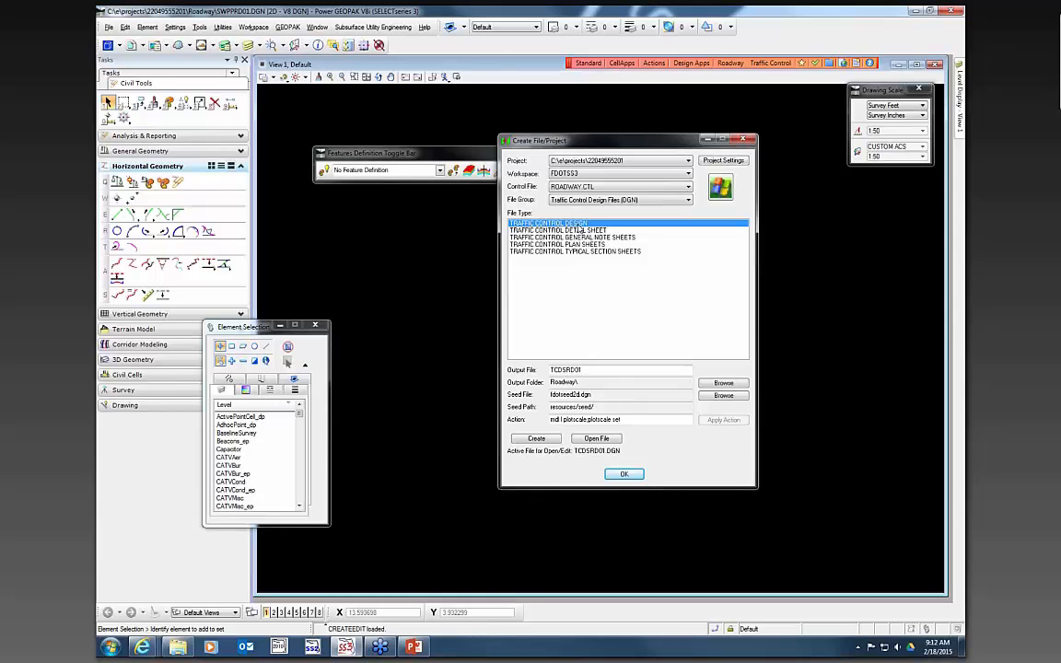
left_click(551, 440)
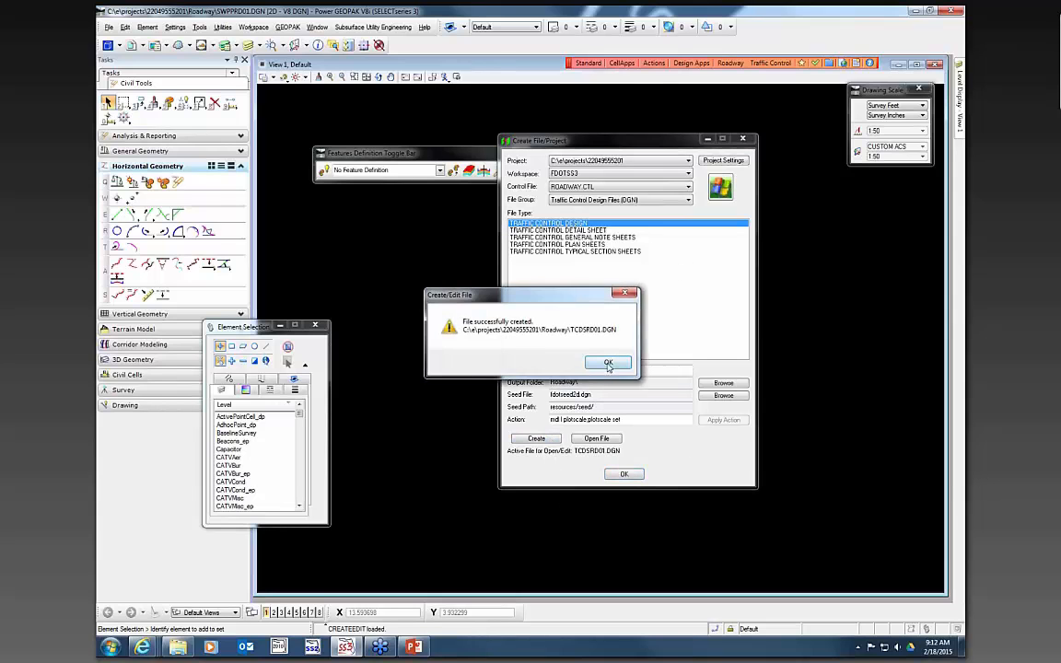
left_click(608, 362)
left_click(600, 439)
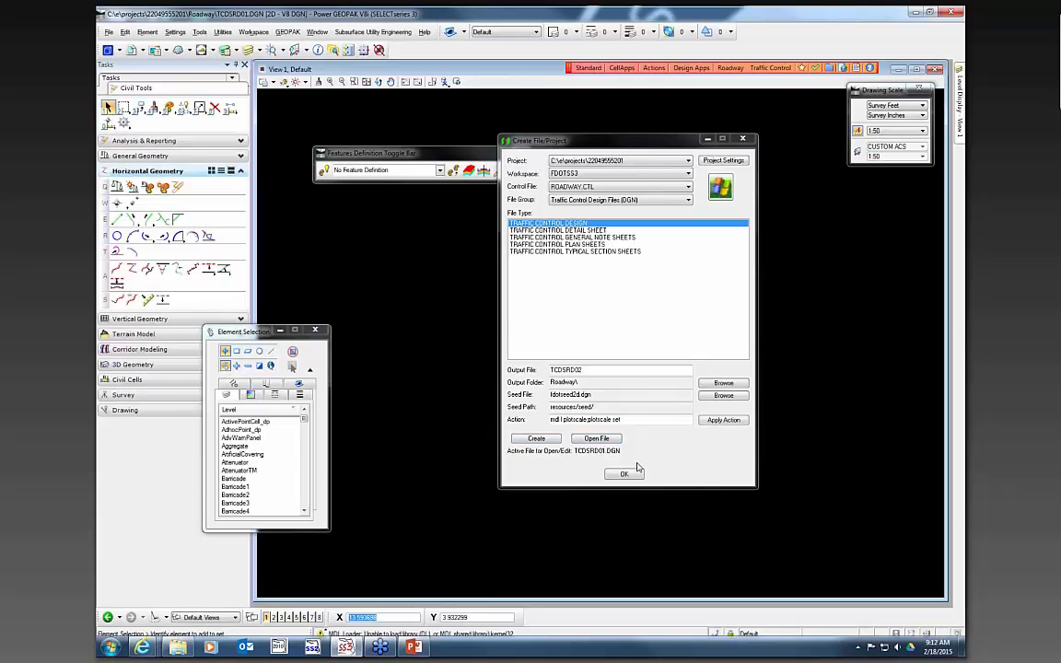
left_click(624, 474)
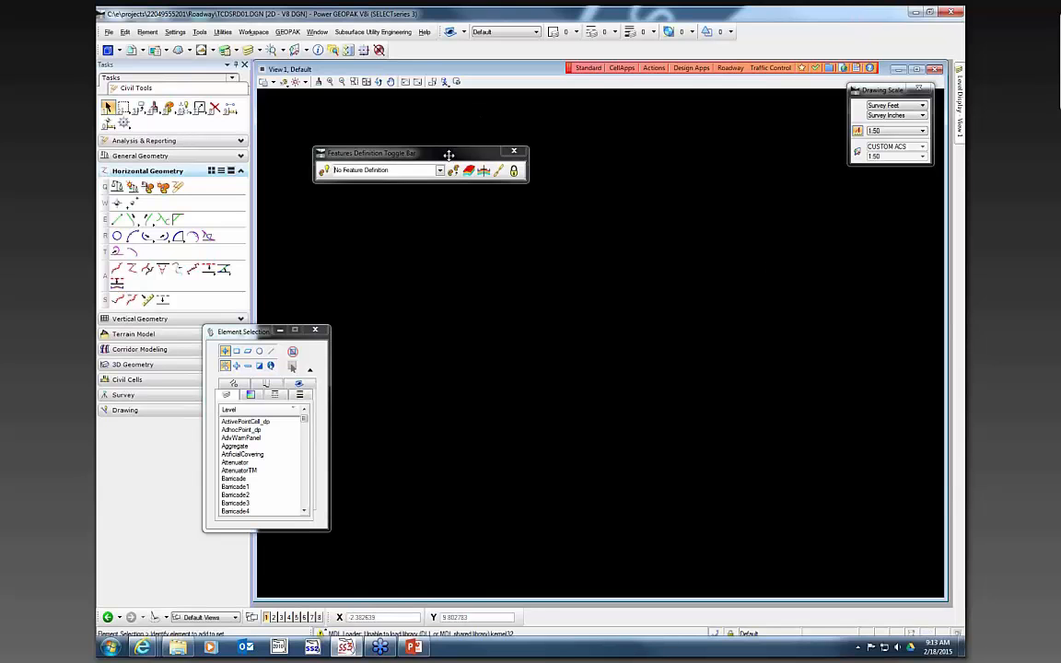
- Rename the file's default model as Phase 1
left_click_drag(448, 153, 541, 158)
left_click(109, 51)
left_click_drag(331, 128, 713, 335)
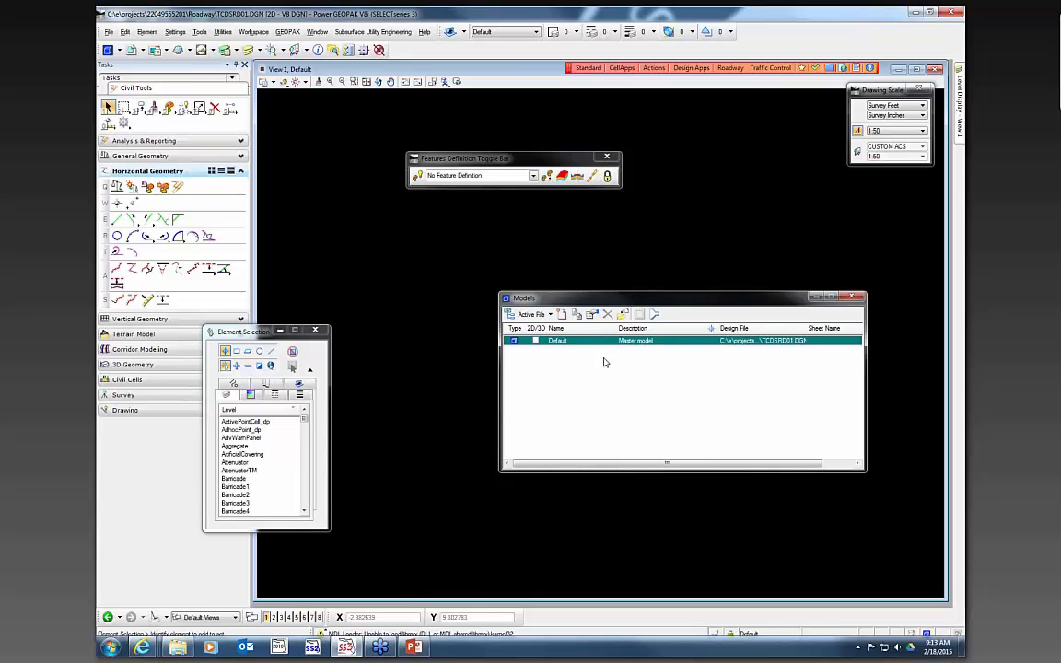
left_click(559, 341)
type("Phase 1")
key("Return")
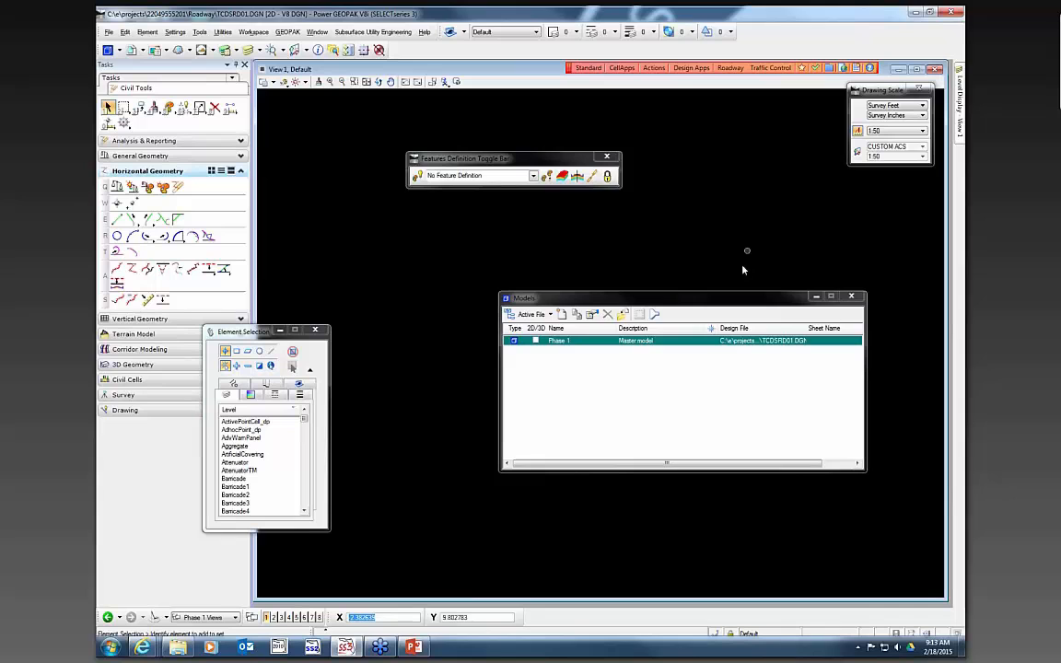
left_click(814, 297)
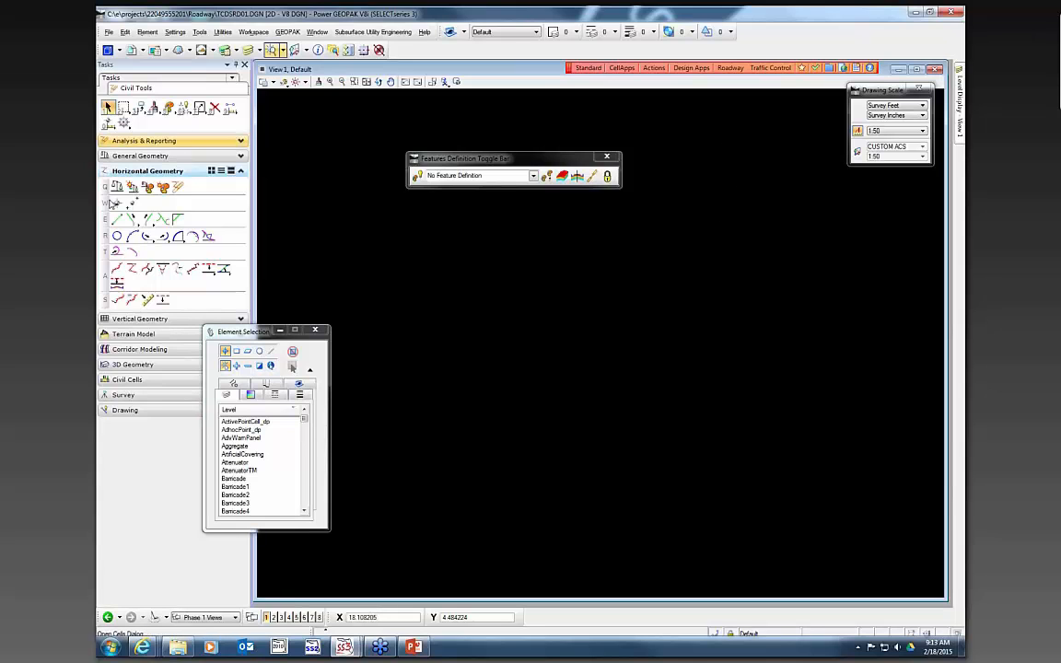
- Start Import Geometry and open the job61.gpk file from the roadway folder
left_click_drag(254, 333, 510, 335)
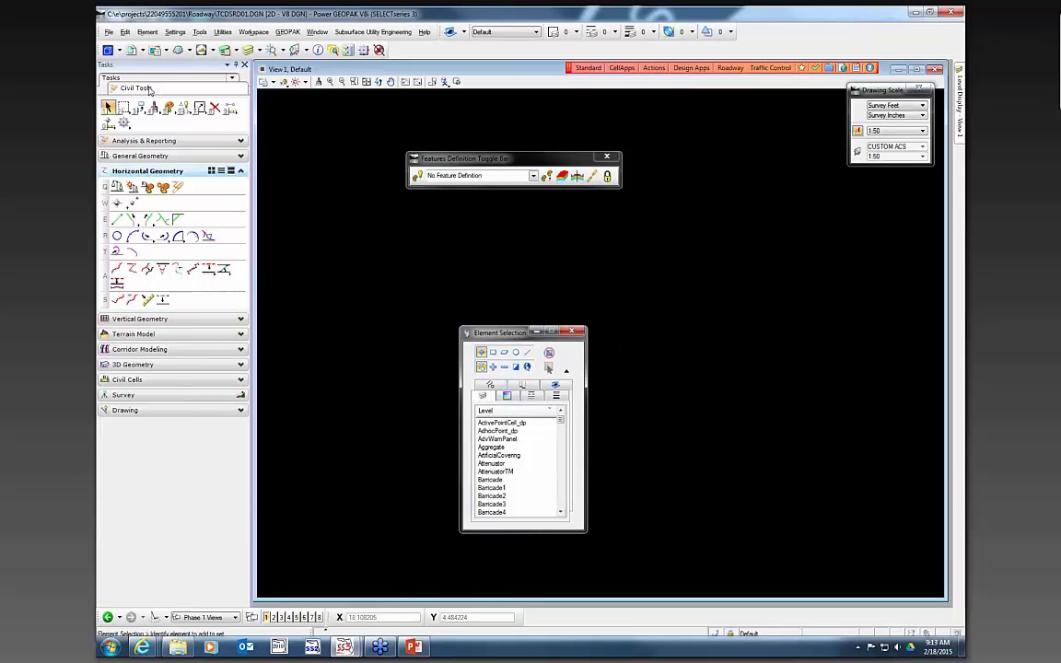
left_click(162, 157)
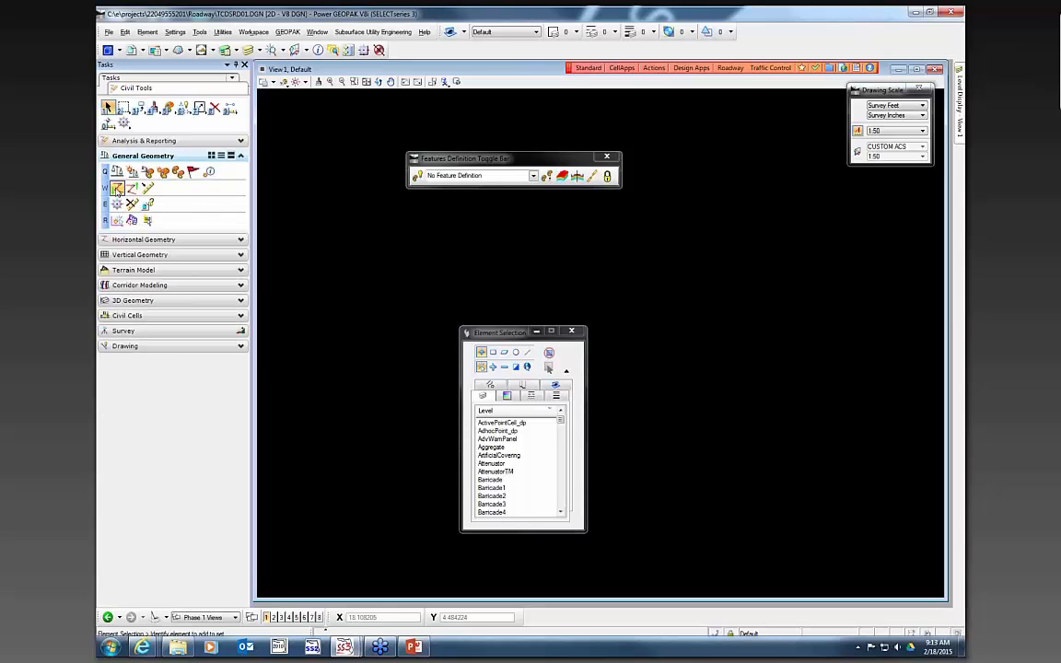
left_click(117, 188)
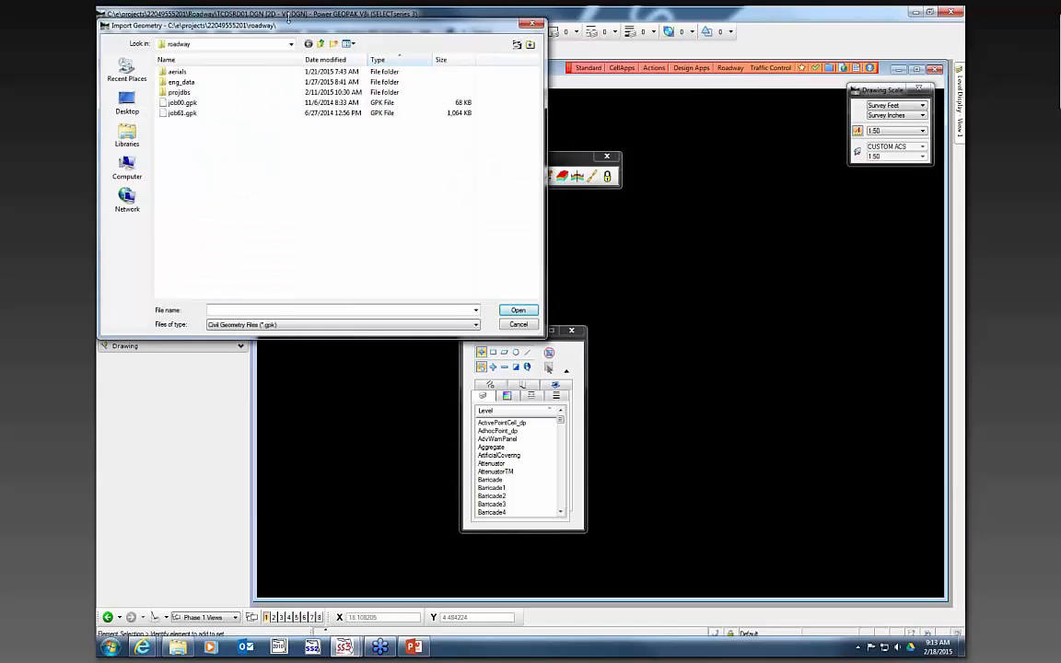
left_click(222, 133)
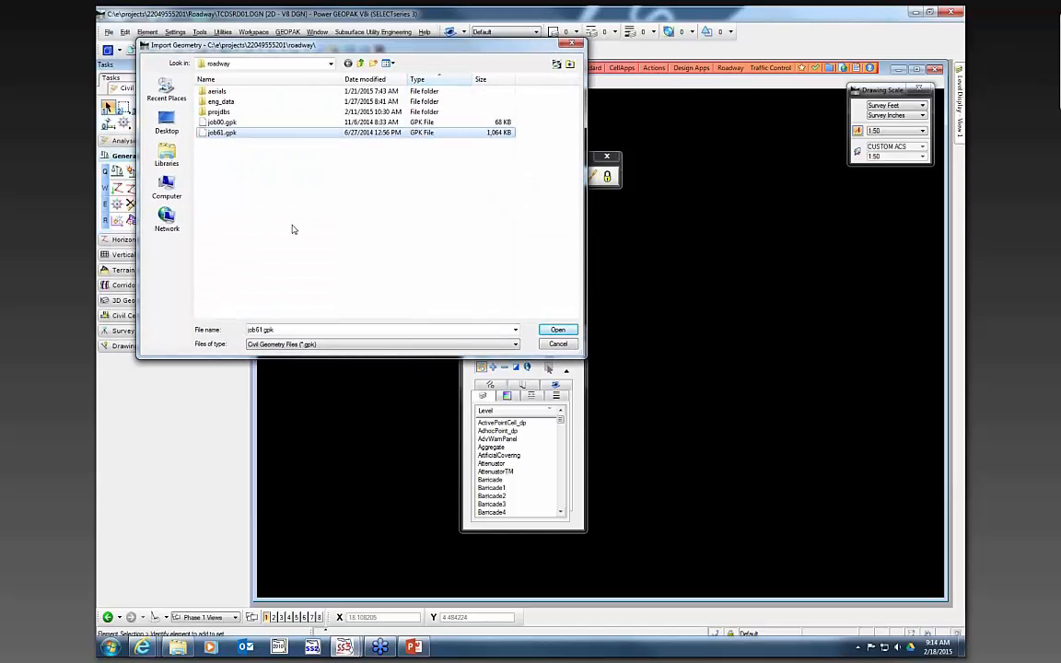
left_click(558, 330)
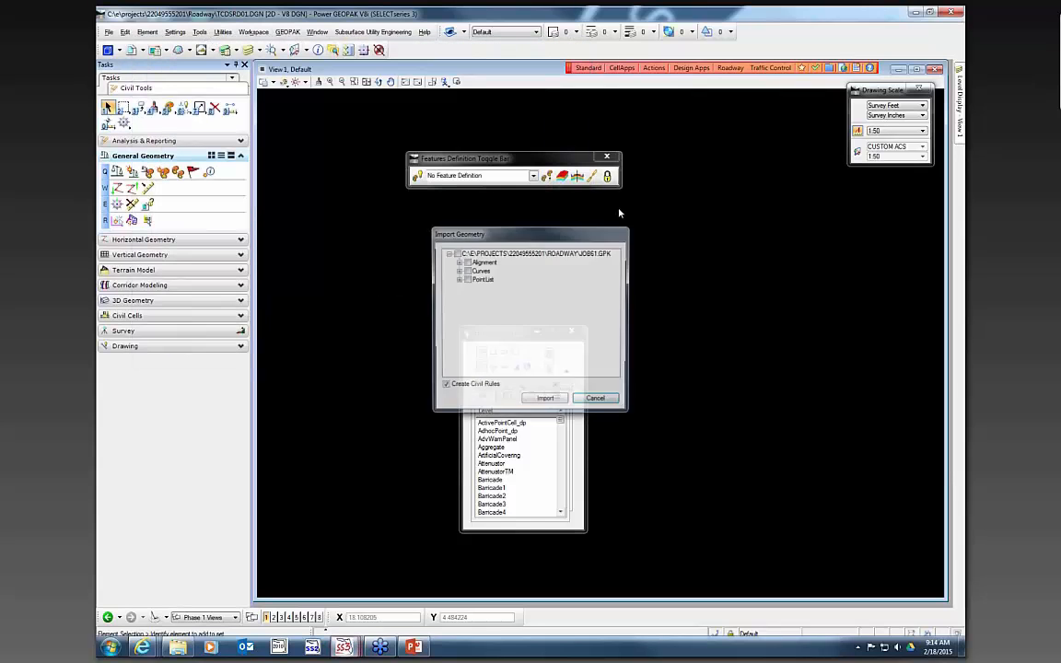
- Check the TCP61 alignment under Alignment > NoFeature and import it
left_click_drag(521, 238, 409, 188)
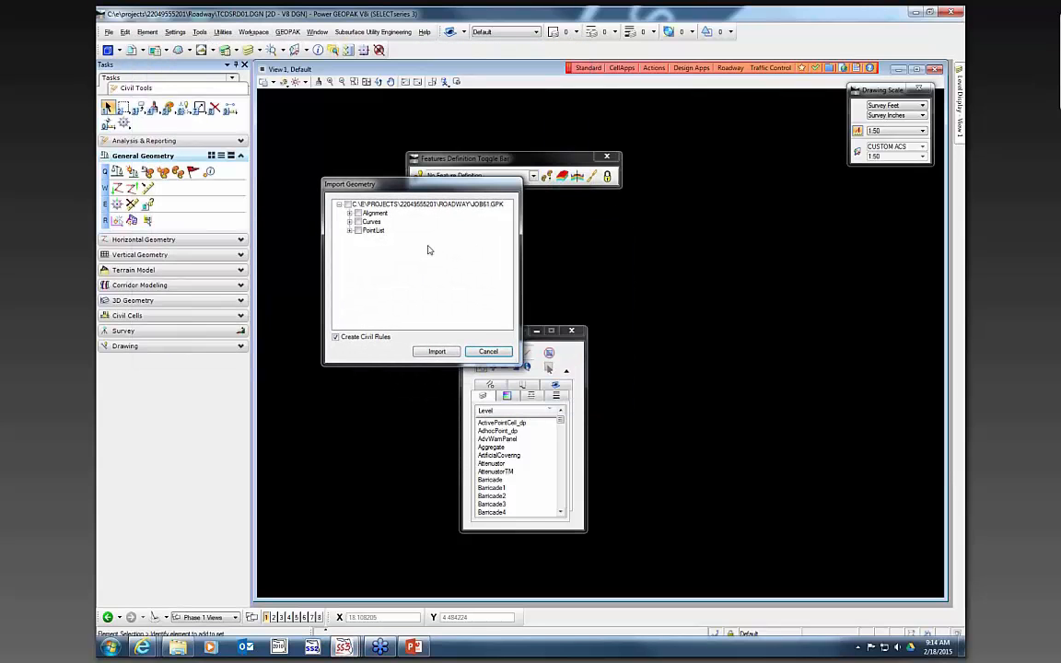
left_click(349, 213)
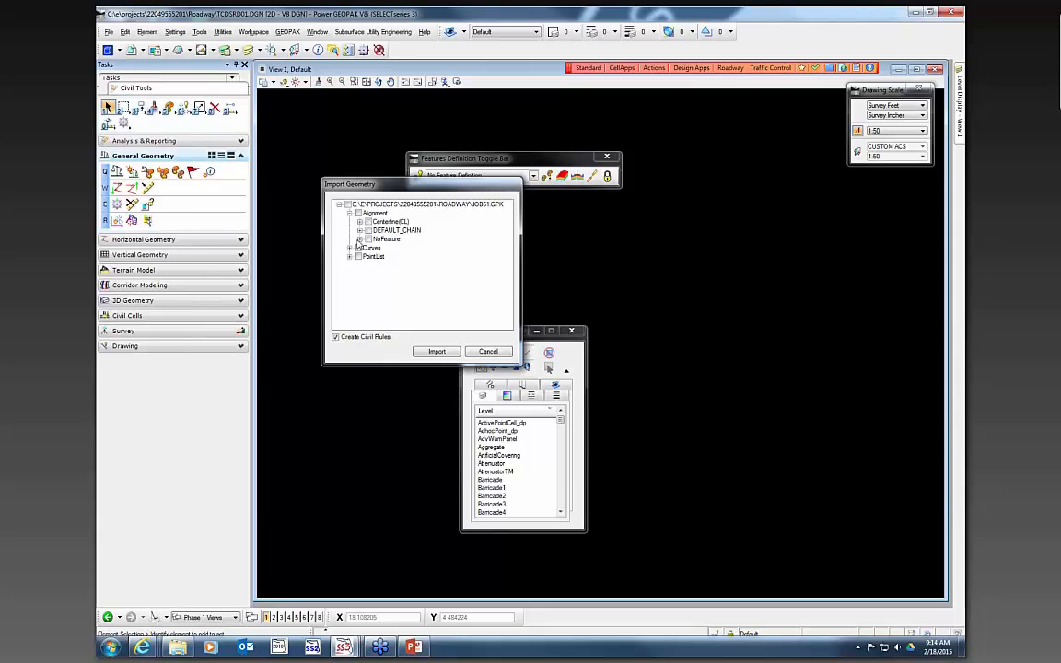
left_click(359, 240)
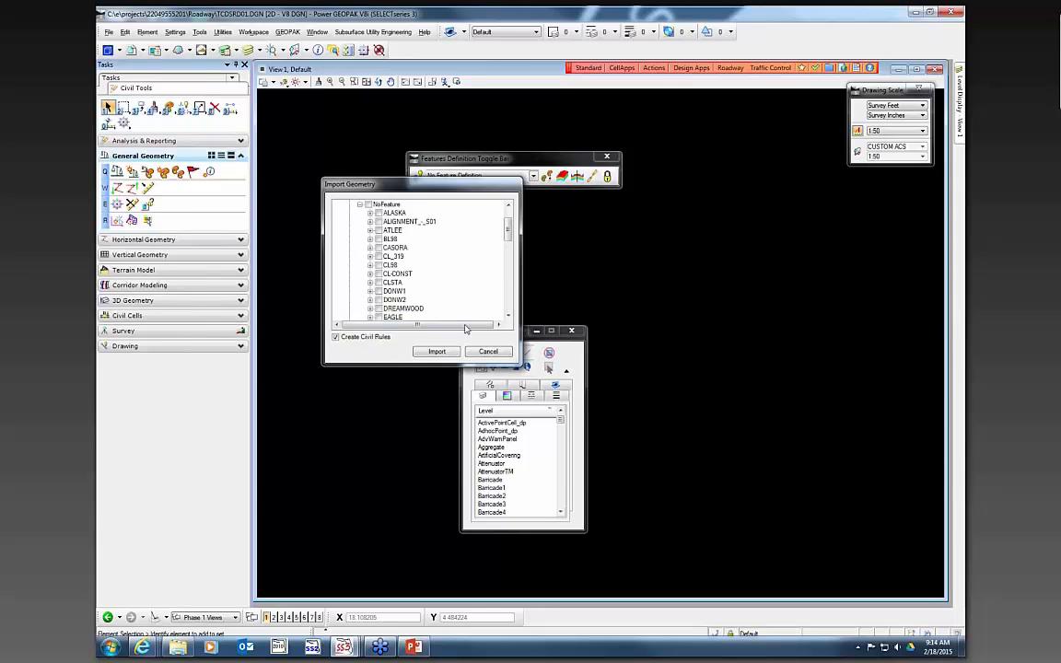
left_click_drag(508, 230, 507, 304)
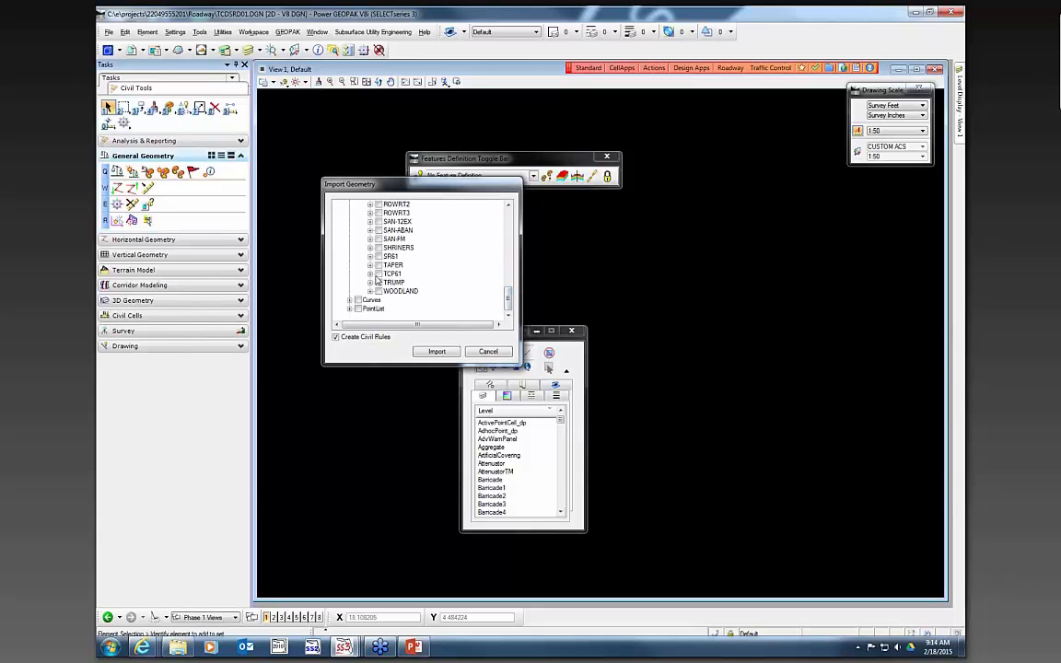
left_click(371, 274)
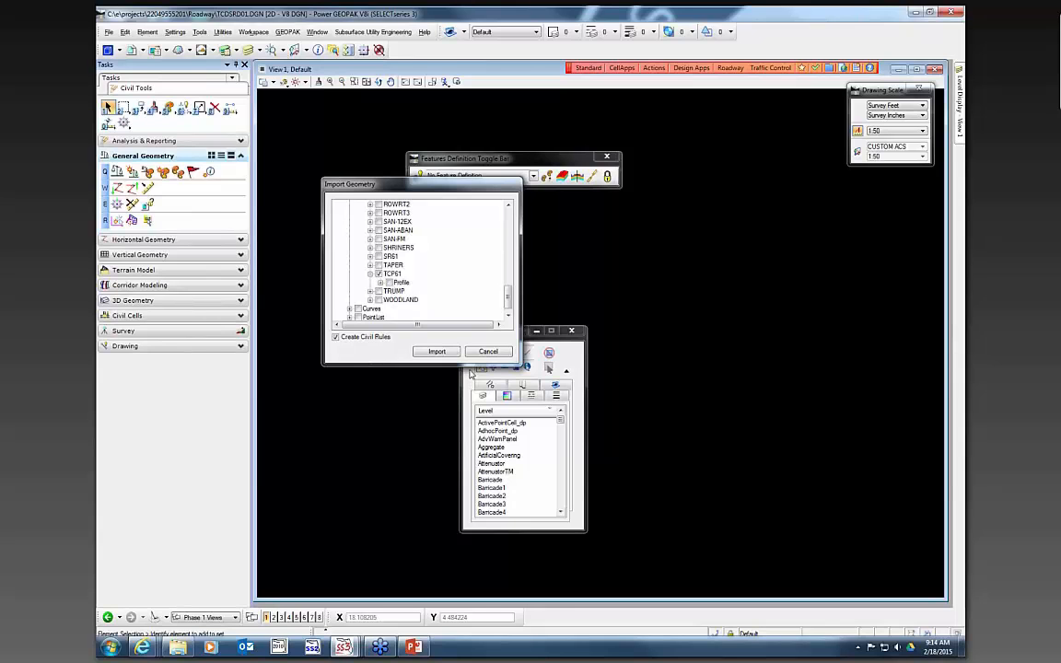
left_click(379, 282)
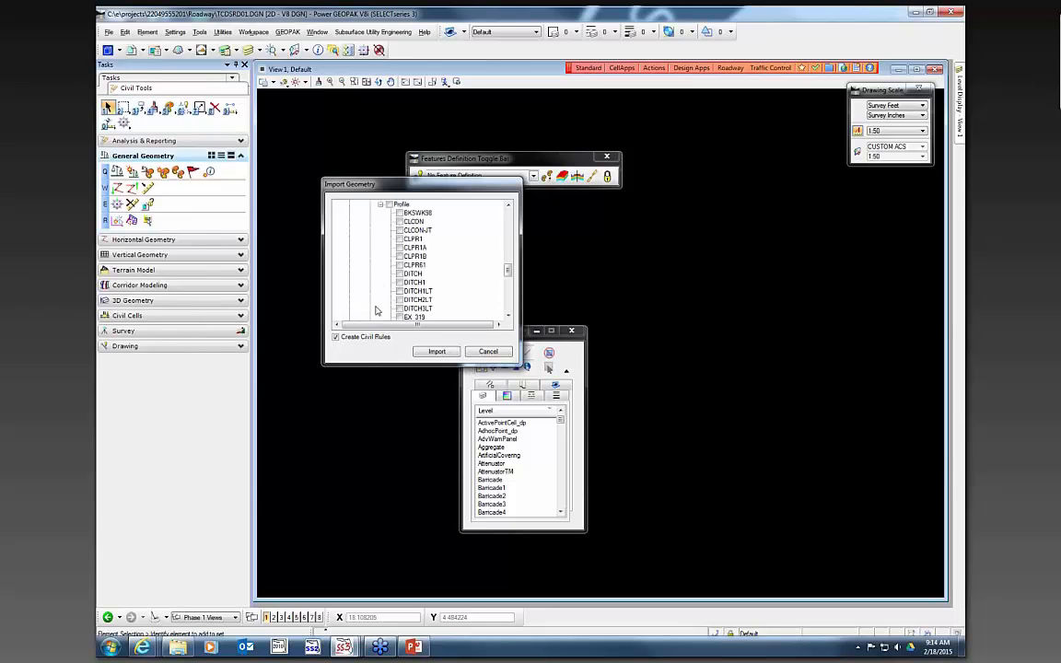
left_click(382, 206)
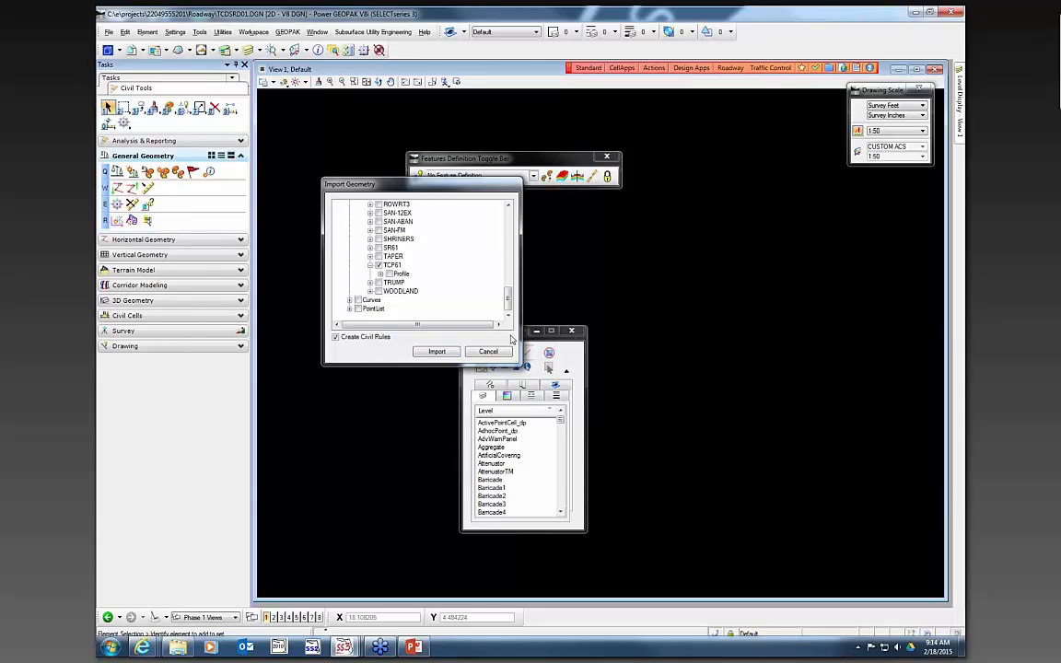
left_click(437, 352)
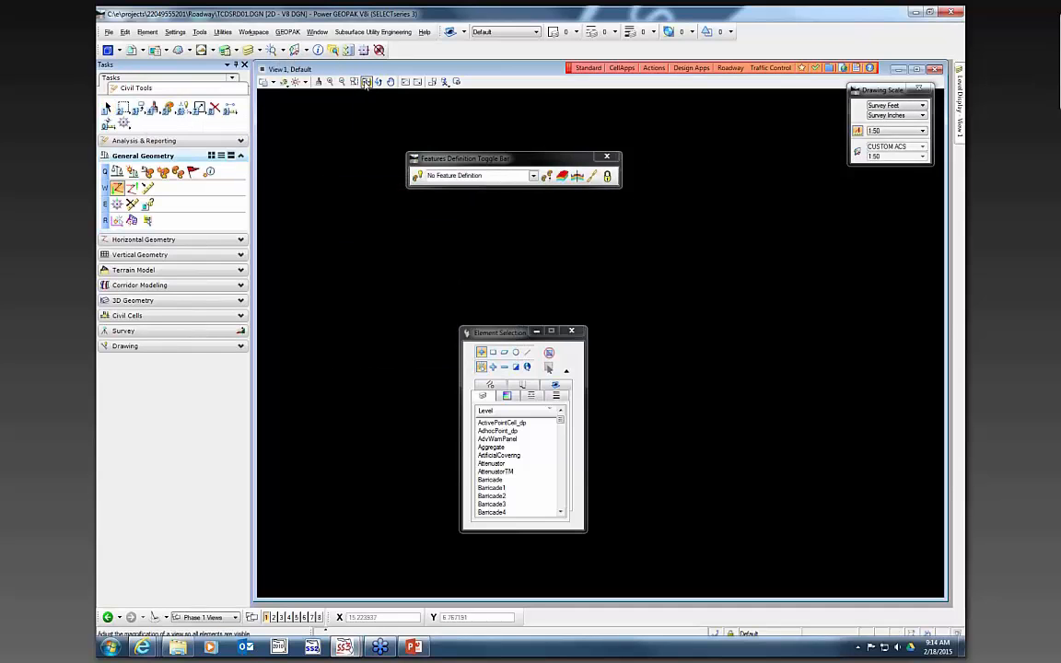
- Fit the view and attach DSGNRD01.DGN from the roadway folder as a coincident reference
left_click(365, 81)
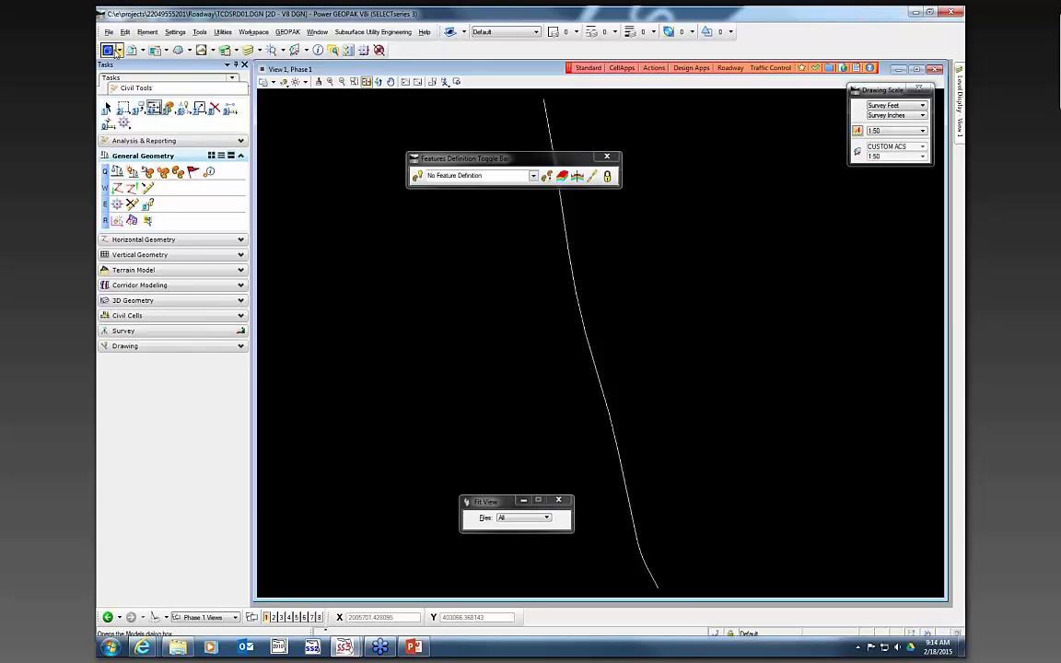
left_click(132, 51)
left_click_drag(733, 422, 737, 352)
left_click(583, 370)
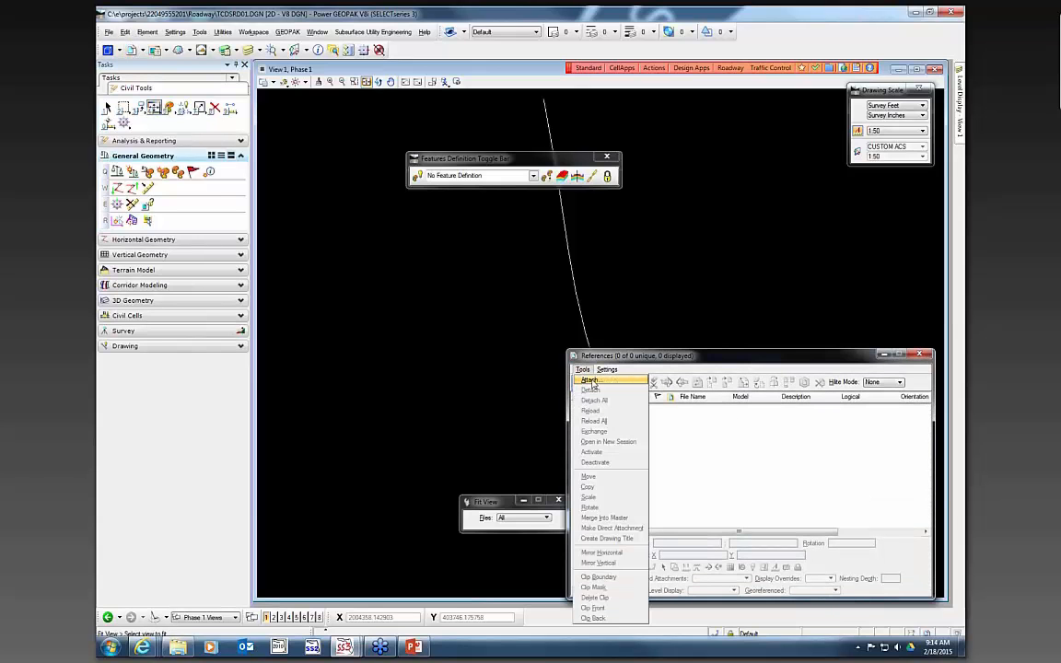
left_click(591, 381)
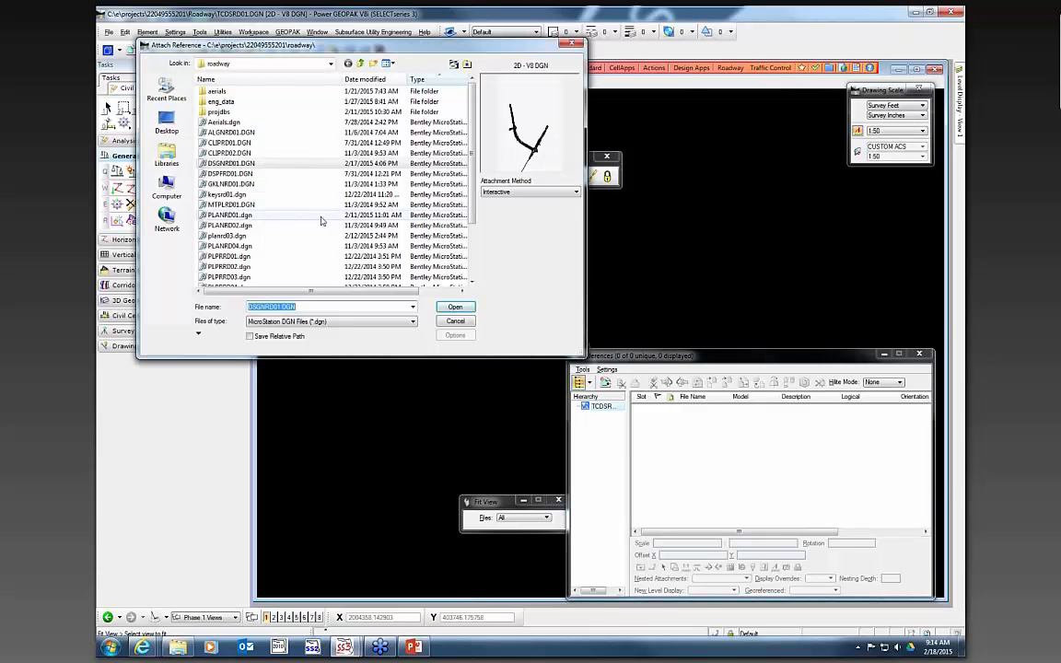
left_click(257, 165)
double_click(257, 165)
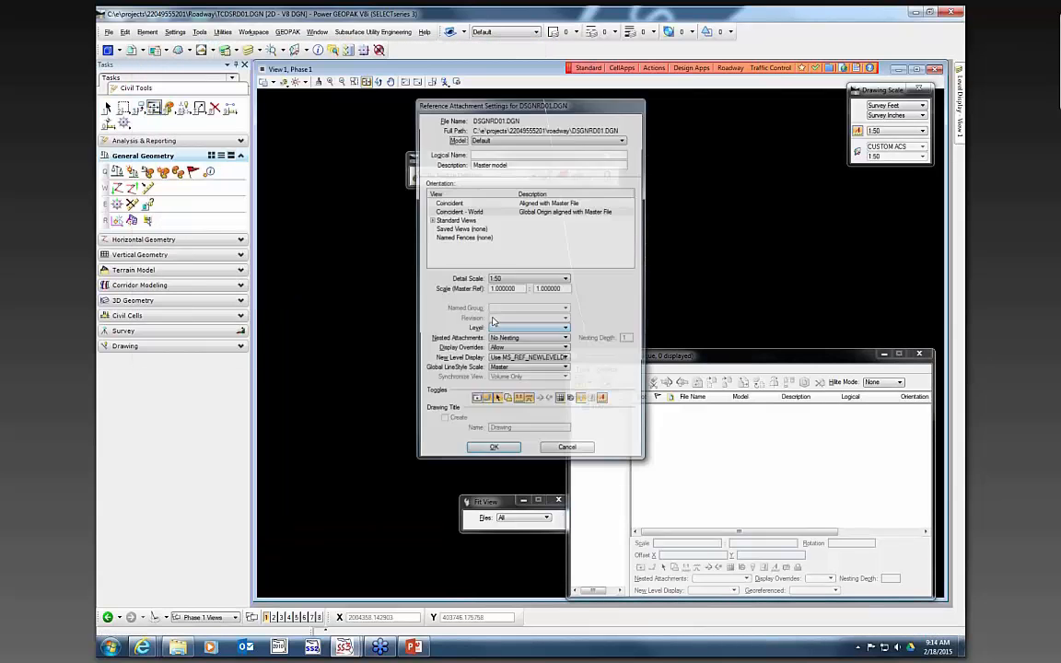
left_click(490, 446)
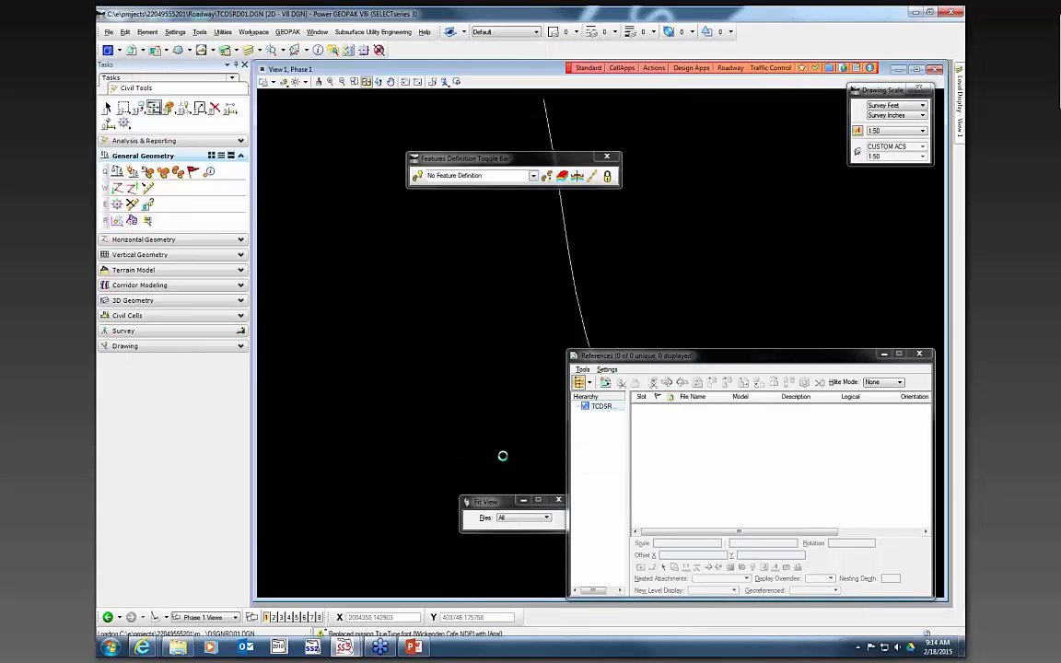
- Attach TOPORD01.DGN from the project's survey folder as a second coincident reference
left_click(585, 370)
left_click(591, 380)
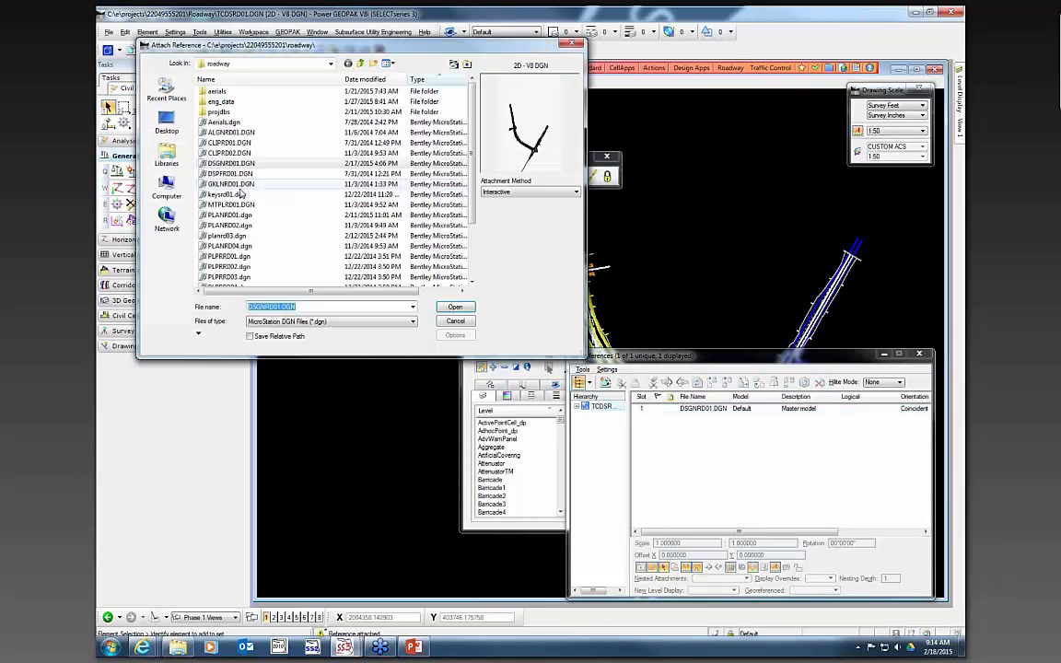
left_click(231, 246)
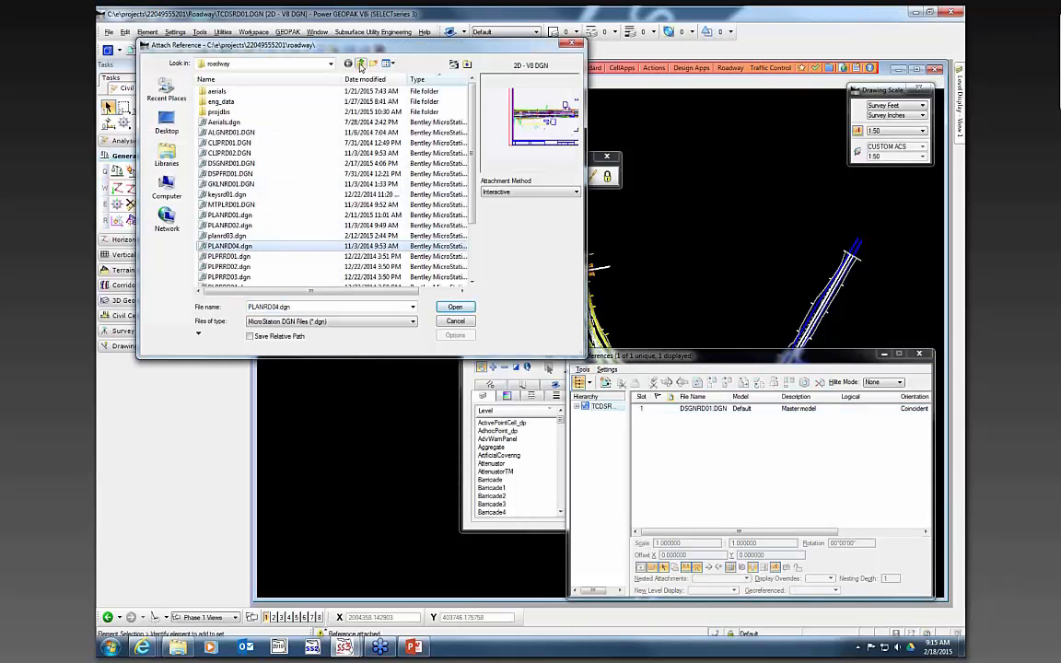
left_click(359, 63)
scroll(264, 238, "down", 2)
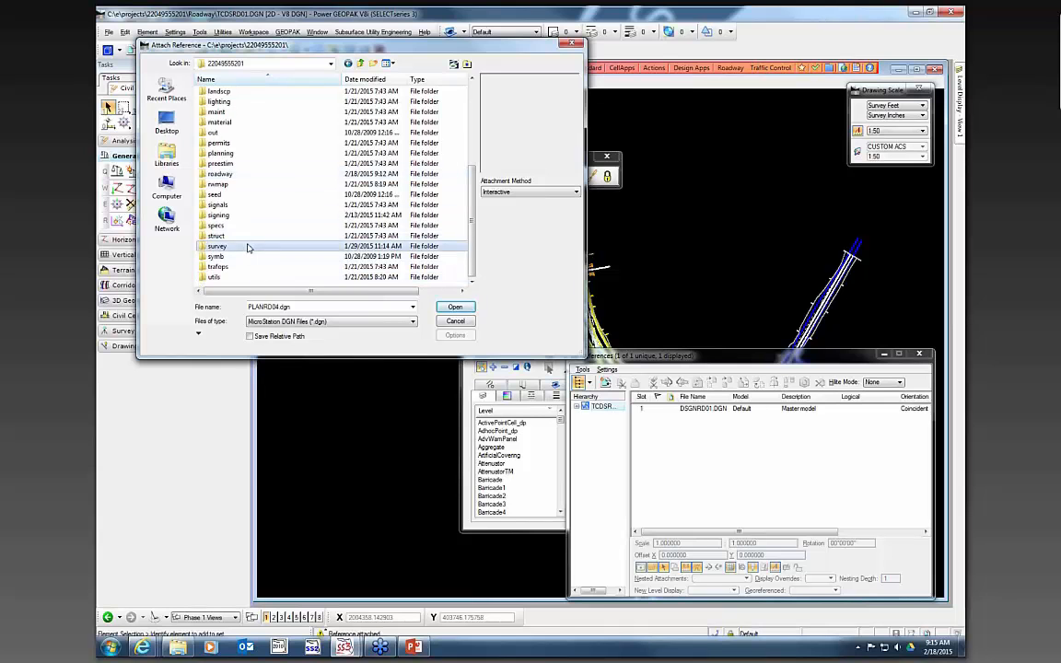
double_click(247, 246)
left_click(240, 124)
double_click(240, 123)
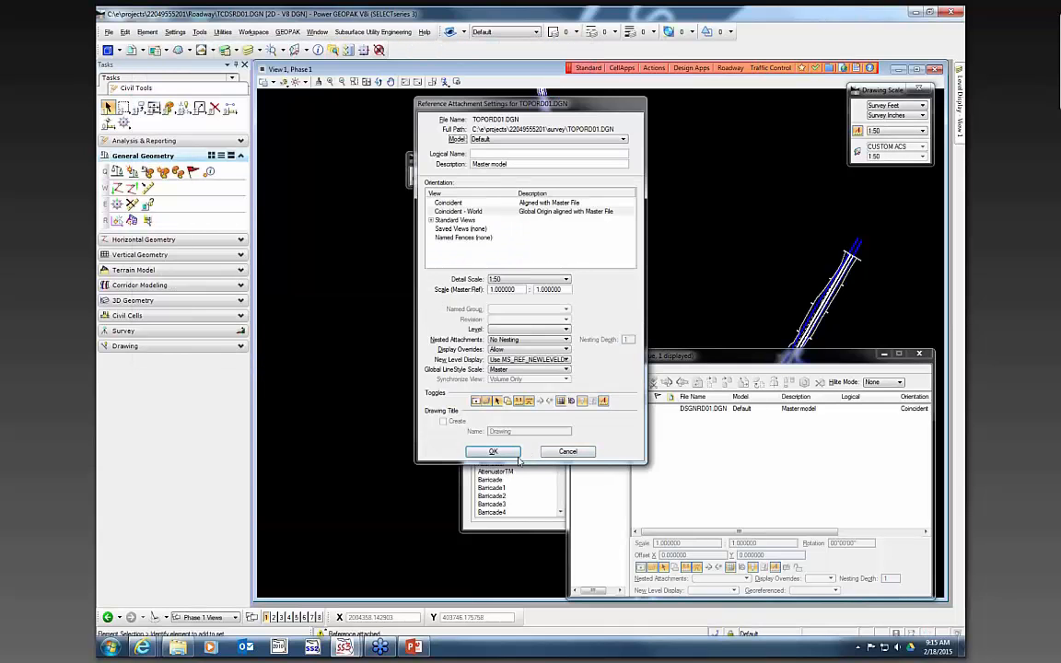
left_click(491, 447)
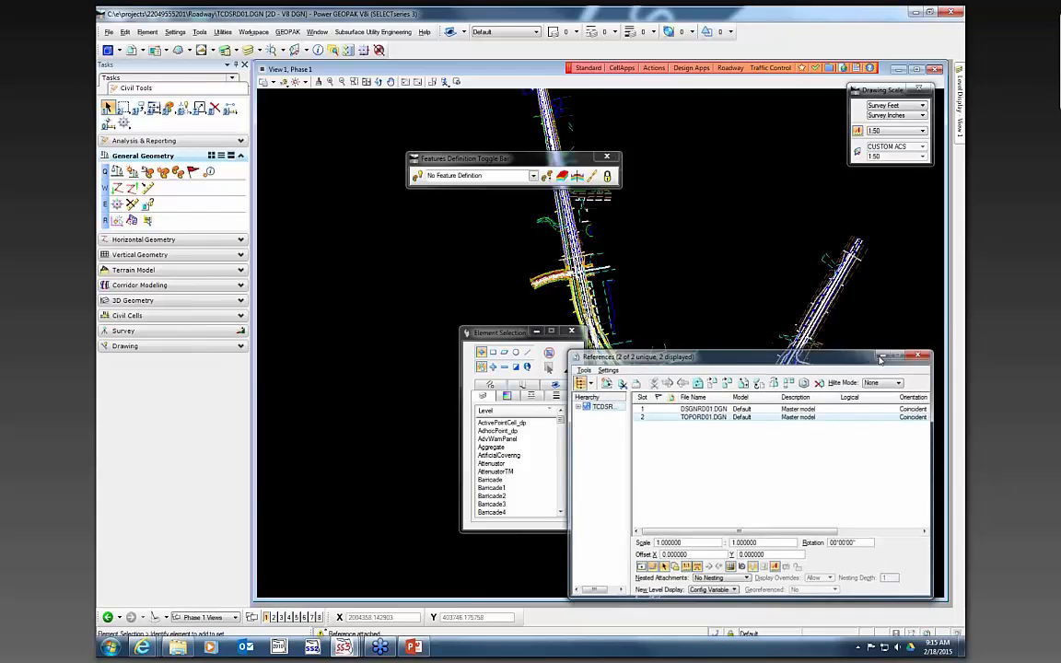
- Inspect the imported TCP61 alignment against the referenced design and topography graphics
left_click(884, 355)
scroll(555, 299, "up", 3)
scroll(640, 351, "up", 2)
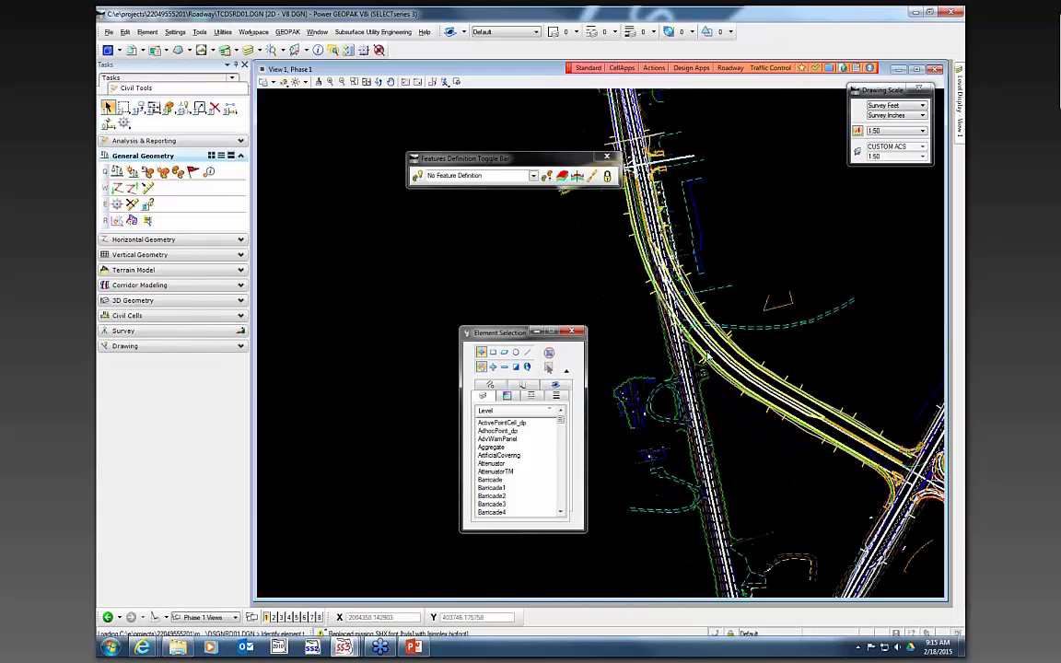
scroll(619, 344, "up", 2)
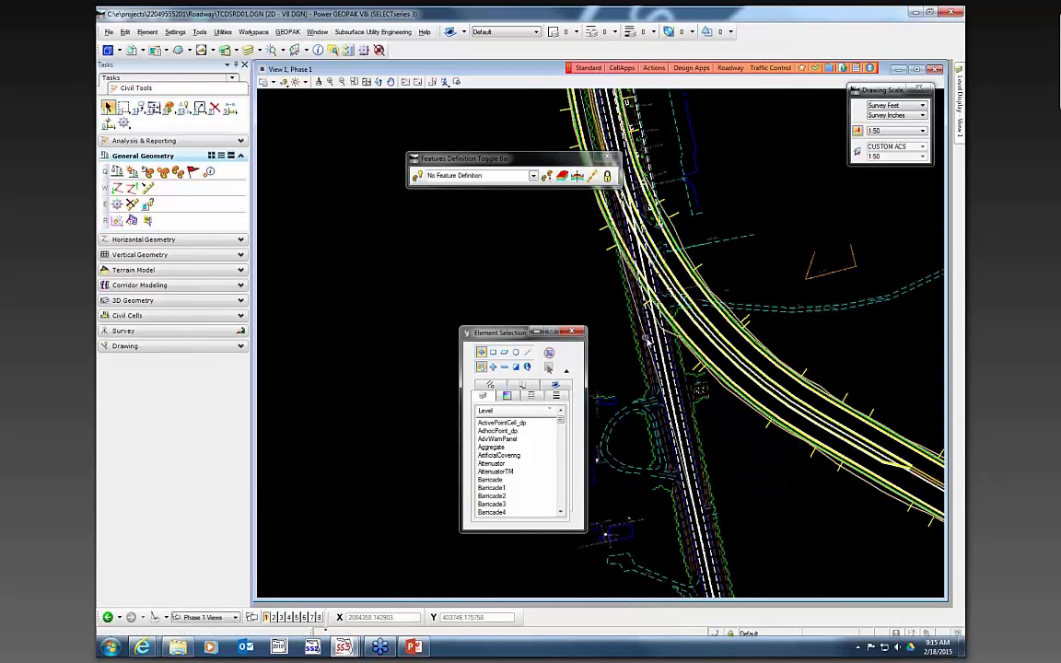
left_click(653, 399)
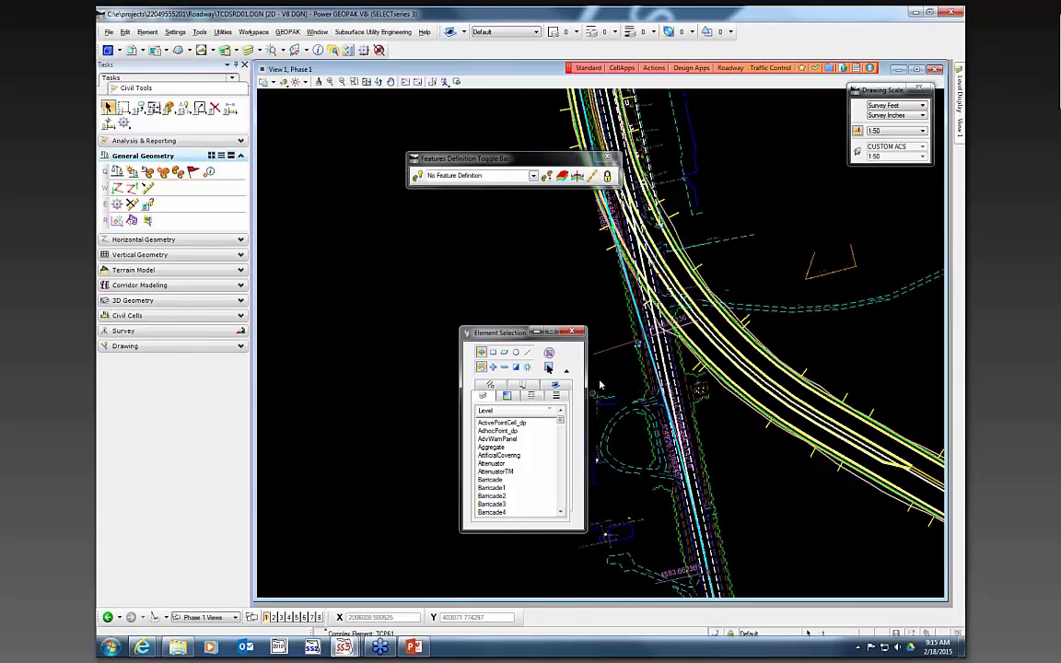
scroll(581, 290, "down", 2)
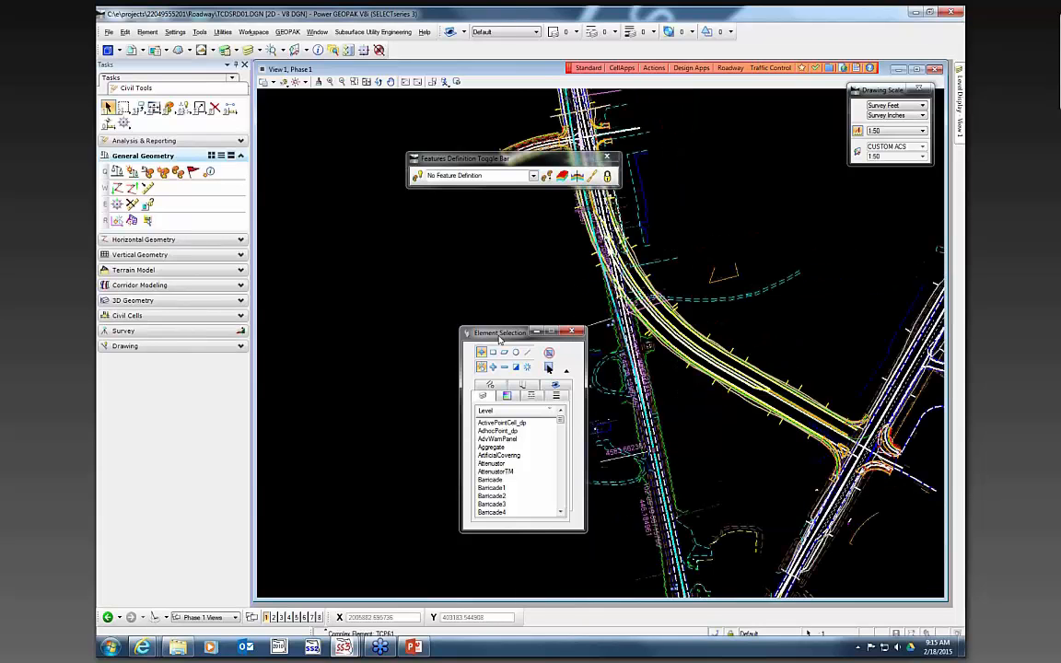
left_click_drag(500, 333, 362, 254)
scroll(498, 387, "down", 2)
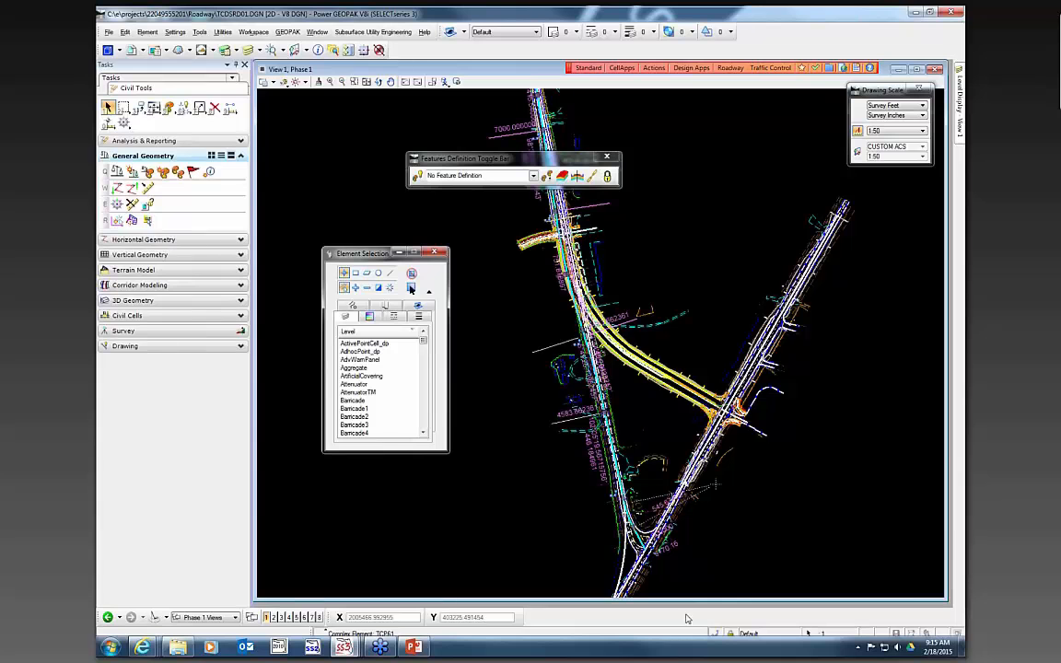
scroll(681, 590, "up", 2)
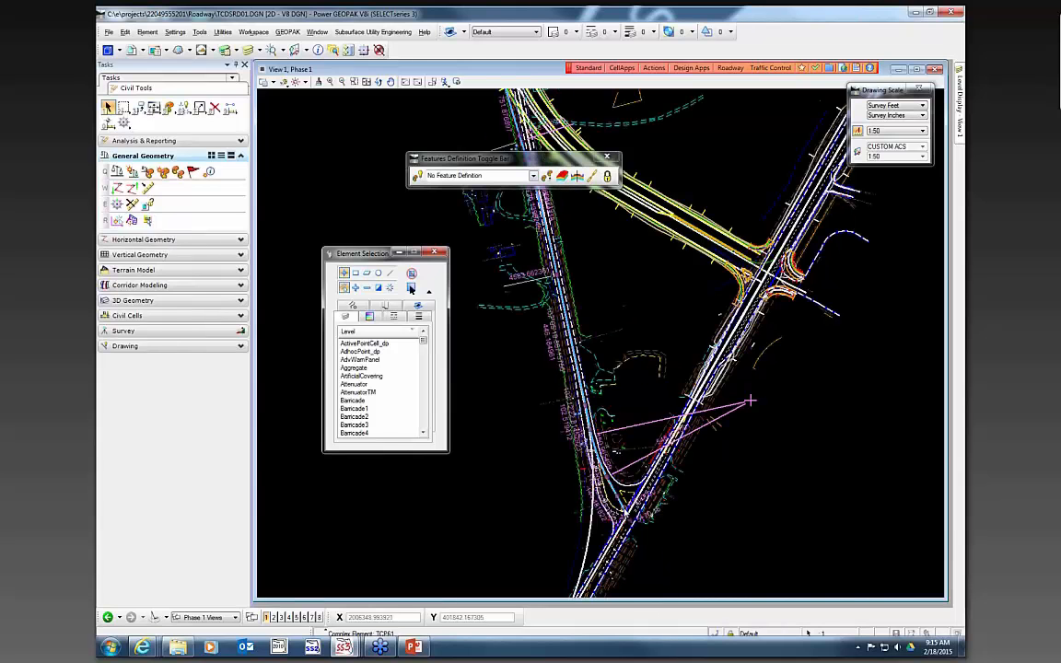
scroll(700, 519, "down", 1)
scroll(611, 322, "up", 1)
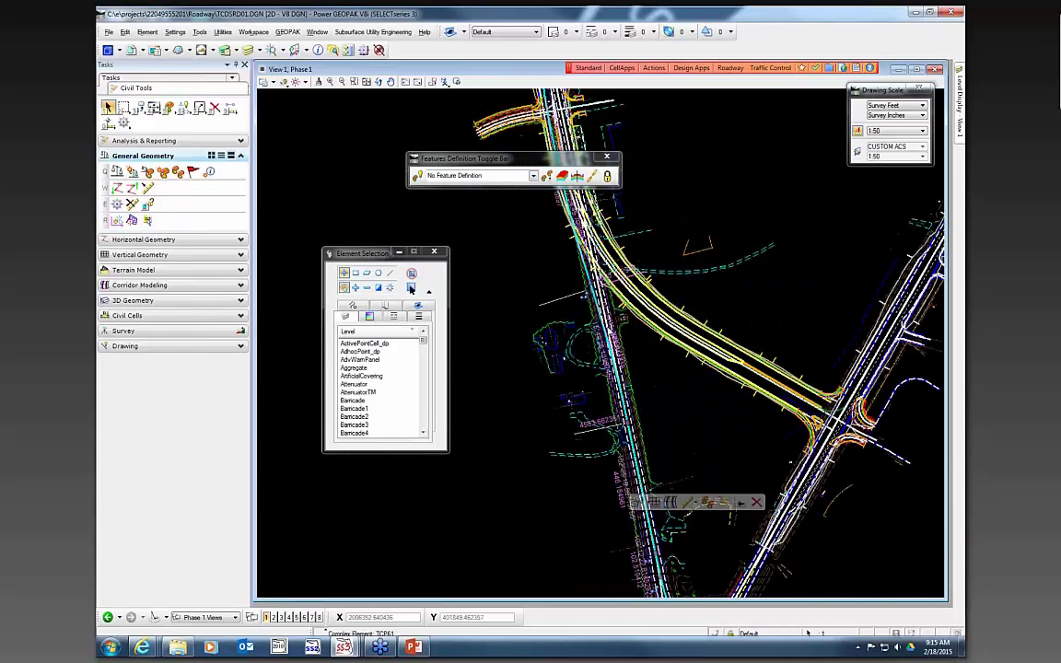
scroll(633, 465, "down", 1)
scroll(579, 350, "up", 1)
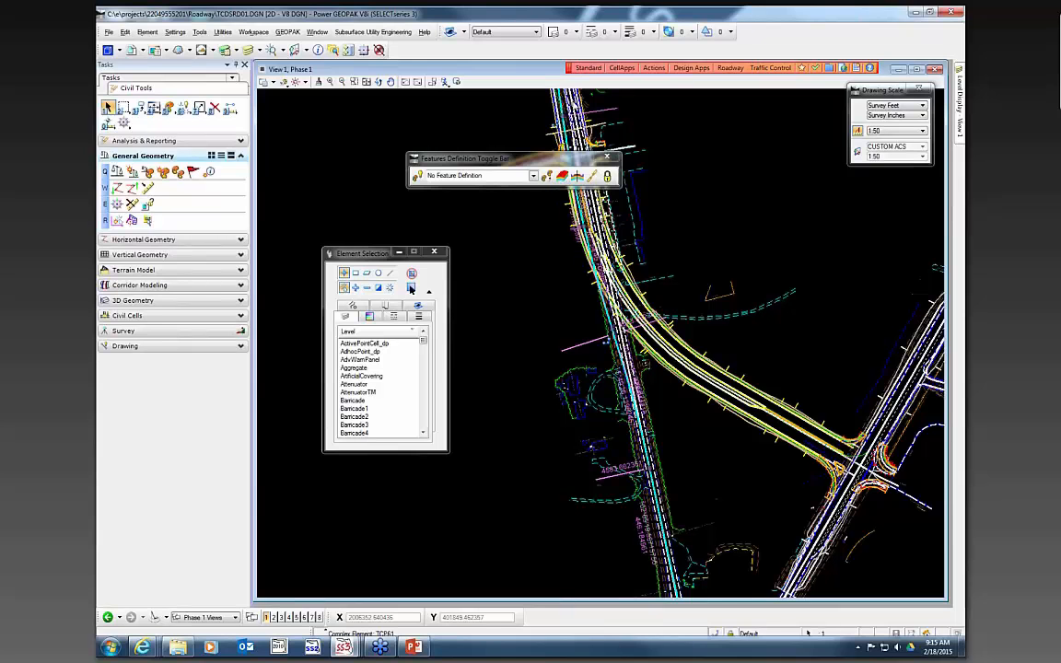
scroll(579, 350, "down", 1)
scroll(601, 223, "up", 1)
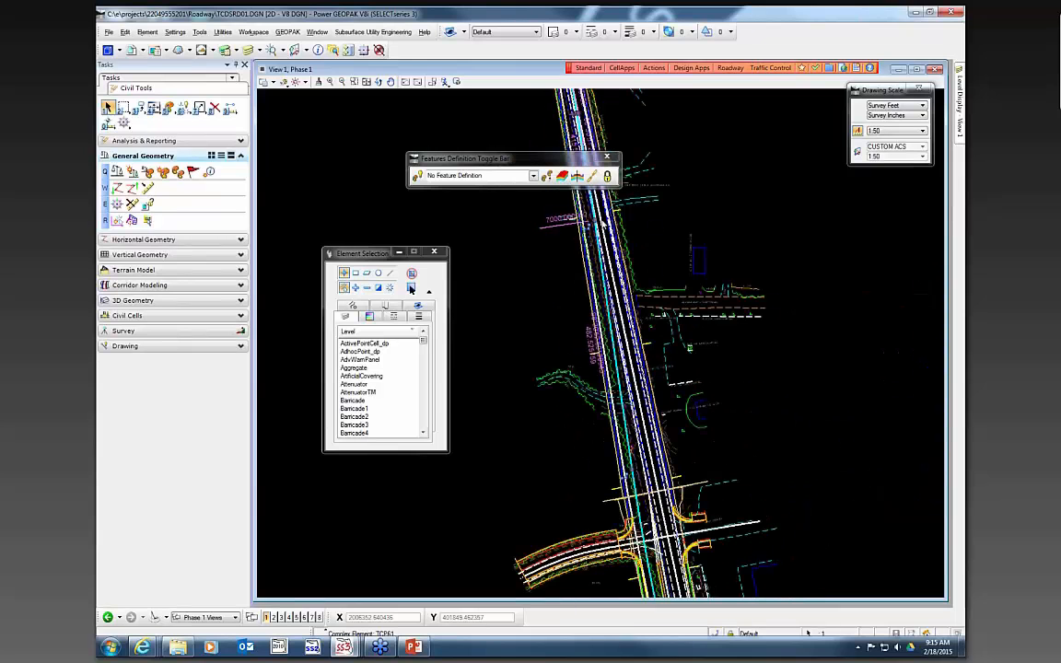
scroll(649, 237, "down", 1)
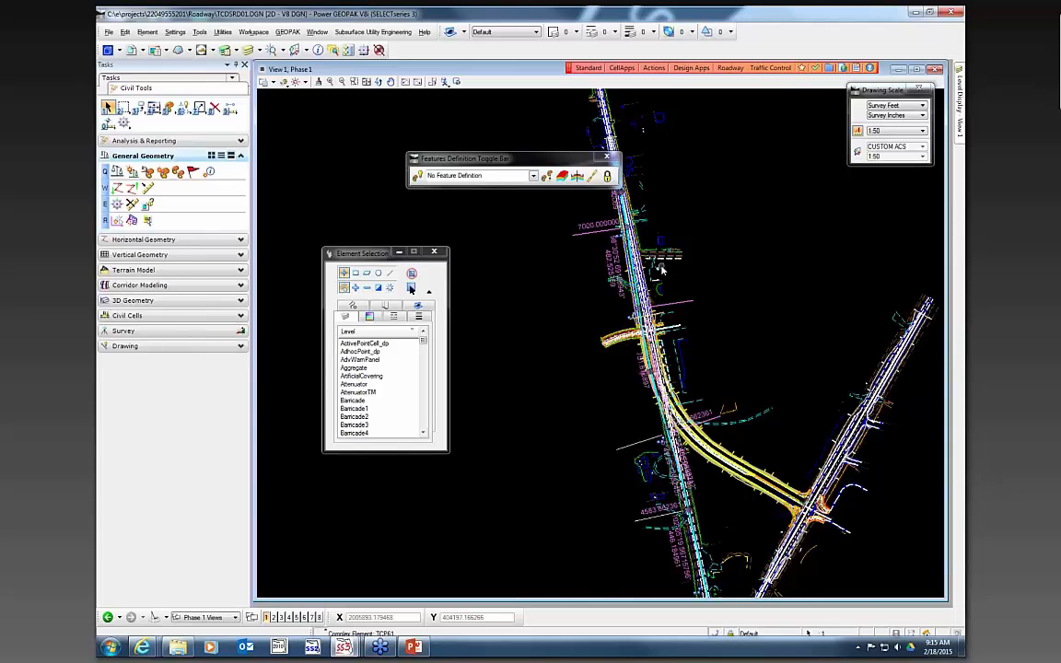
- Assign the Centerline(CL) feature definition to the TCP61 alignment, naming it CL-TCP61
mouse_move(663, 269)
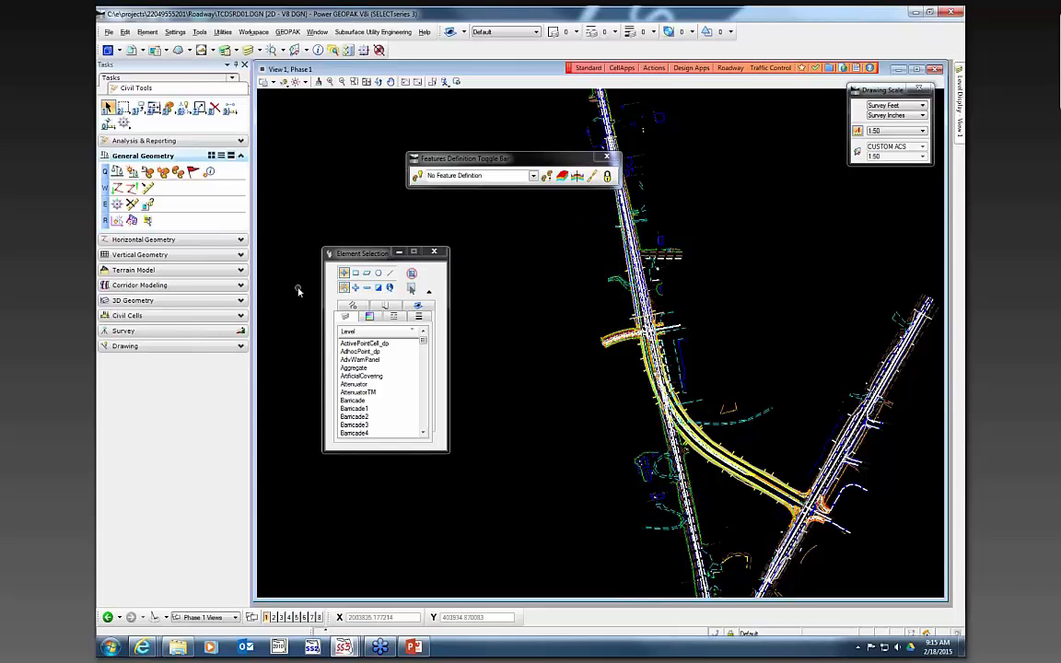
left_click(163, 174)
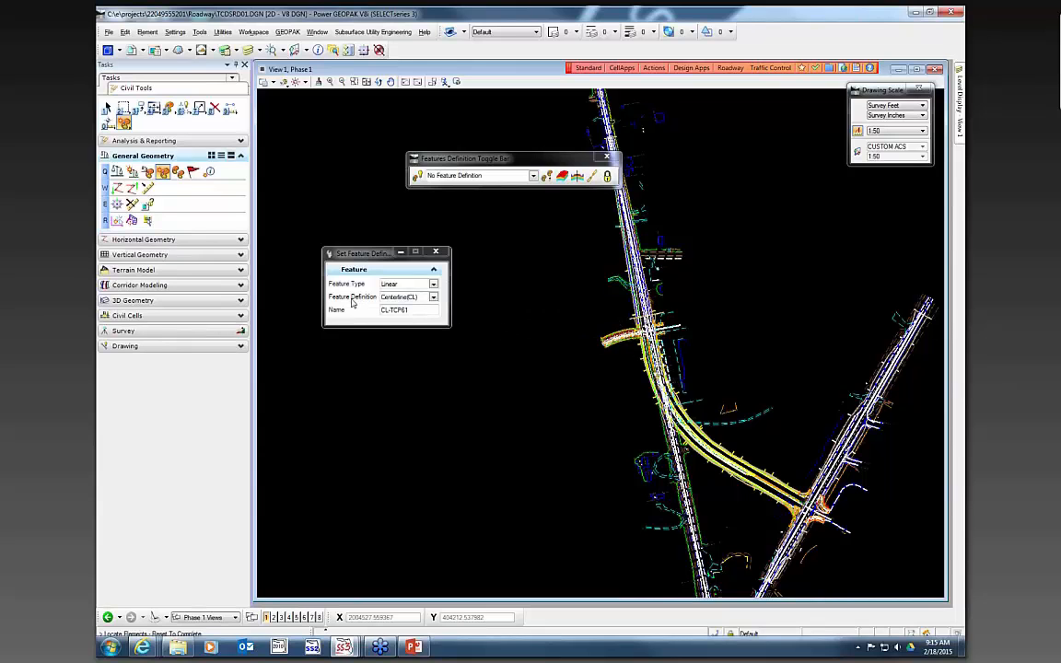
left_click(433, 298)
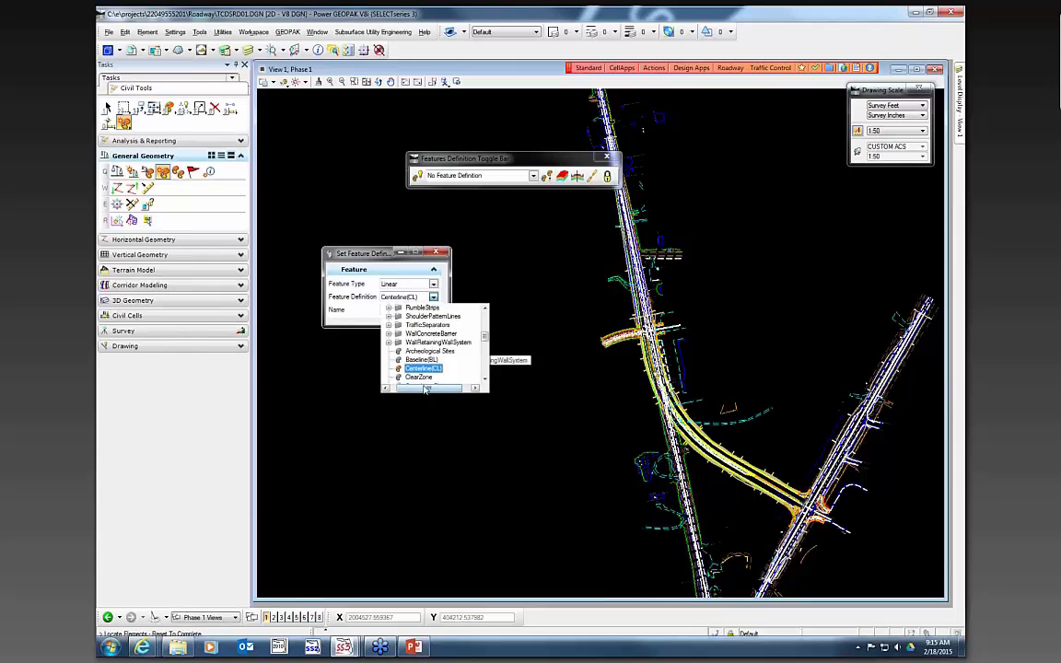
scroll(409, 368, "down", 1)
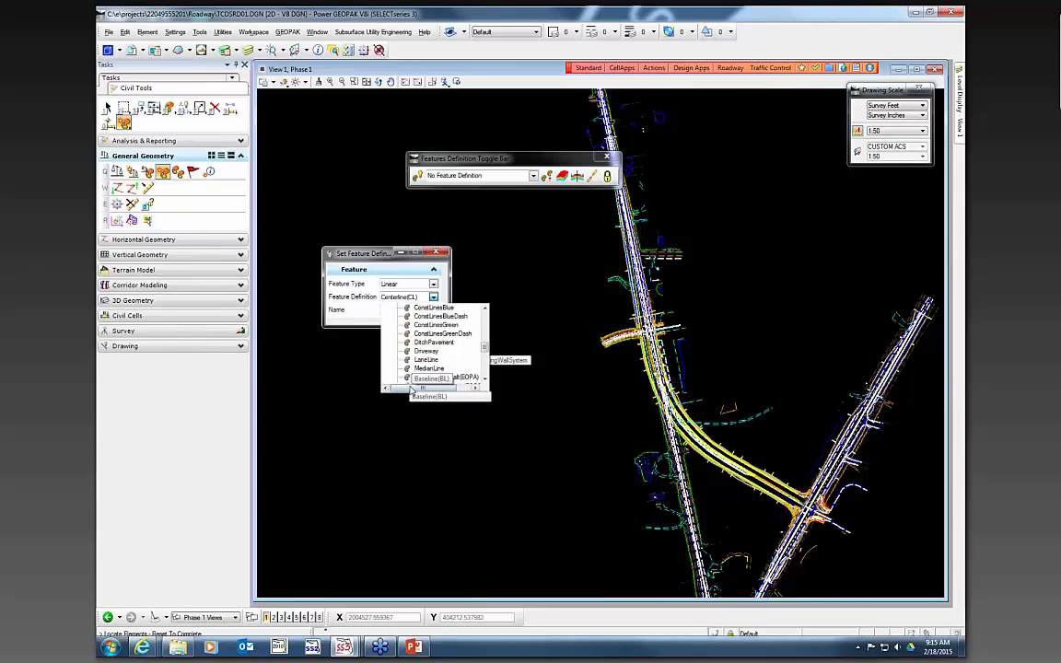
left_click(429, 342)
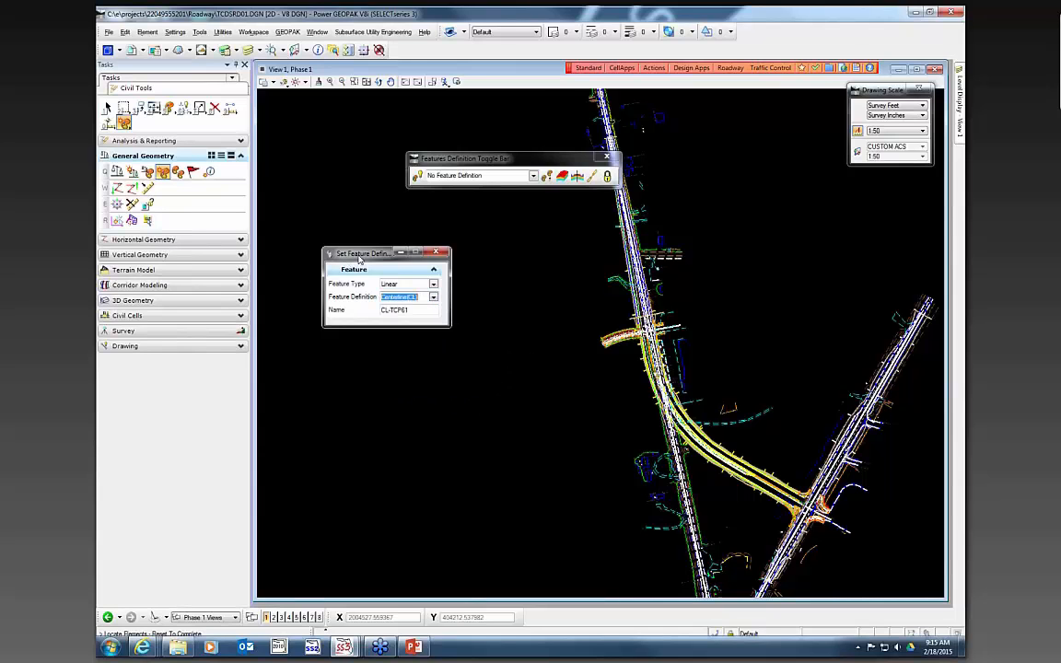
double_click(417, 314)
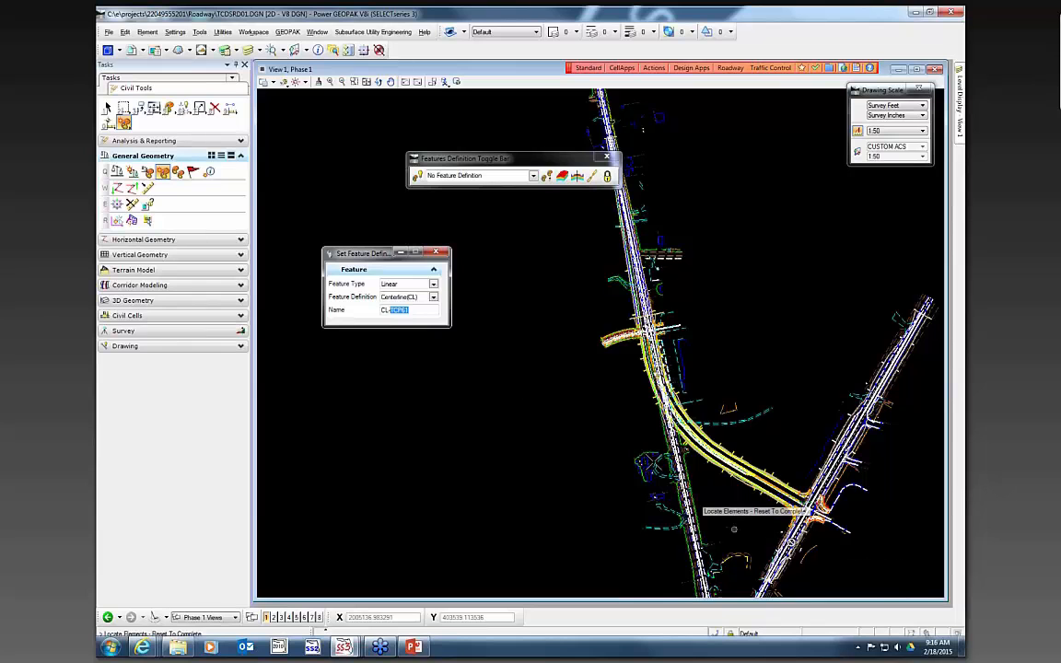
scroll(680, 416, "up", 3)
scroll(681, 424, "up", 2)
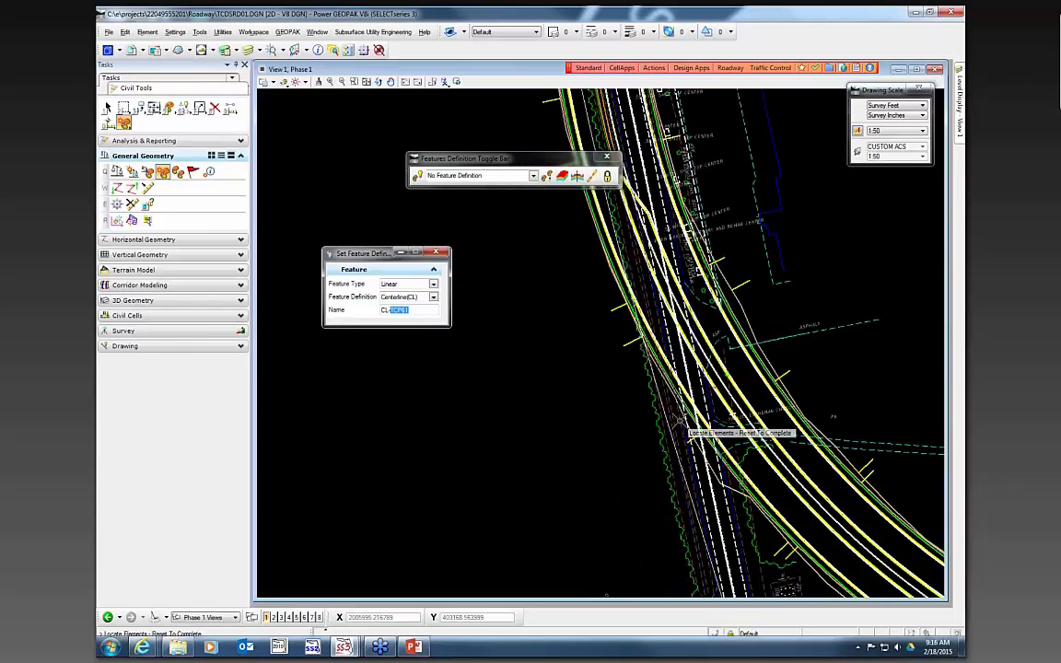
scroll(680, 421, "up", 2)
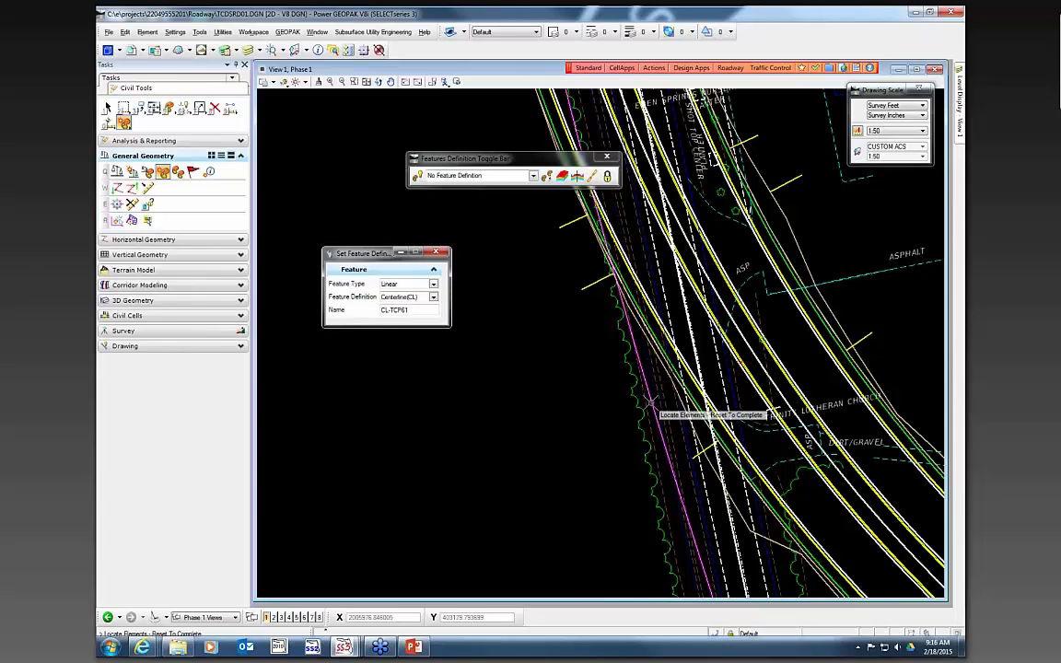
left_click(532, 351)
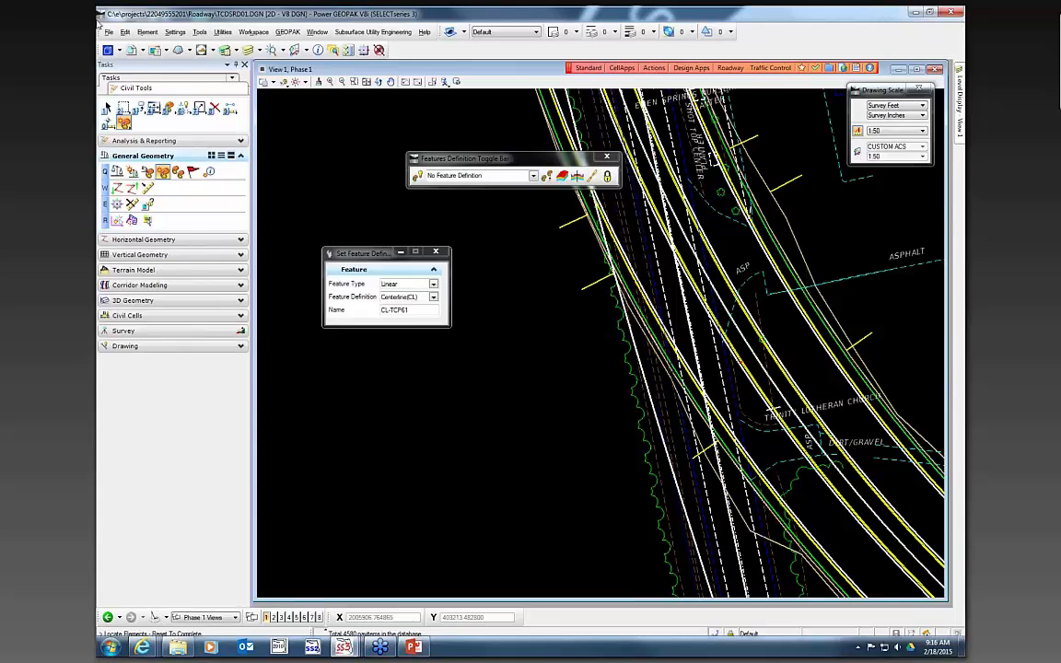
- Turn off display of the topography reference so only the design graphics show around the alignment
left_click(108, 108)
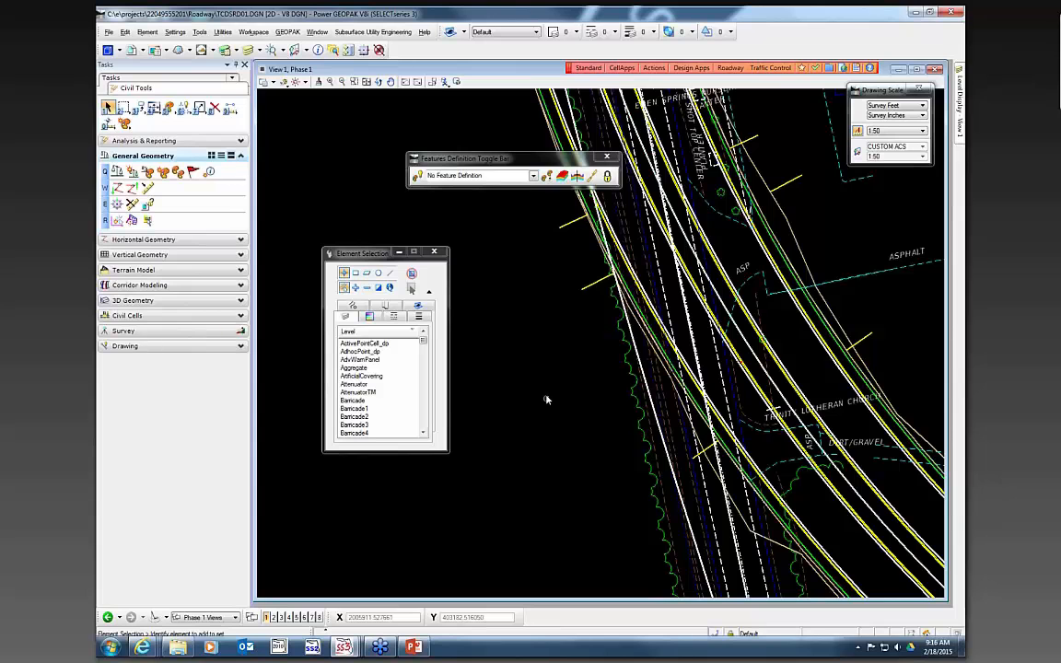
key("F9")
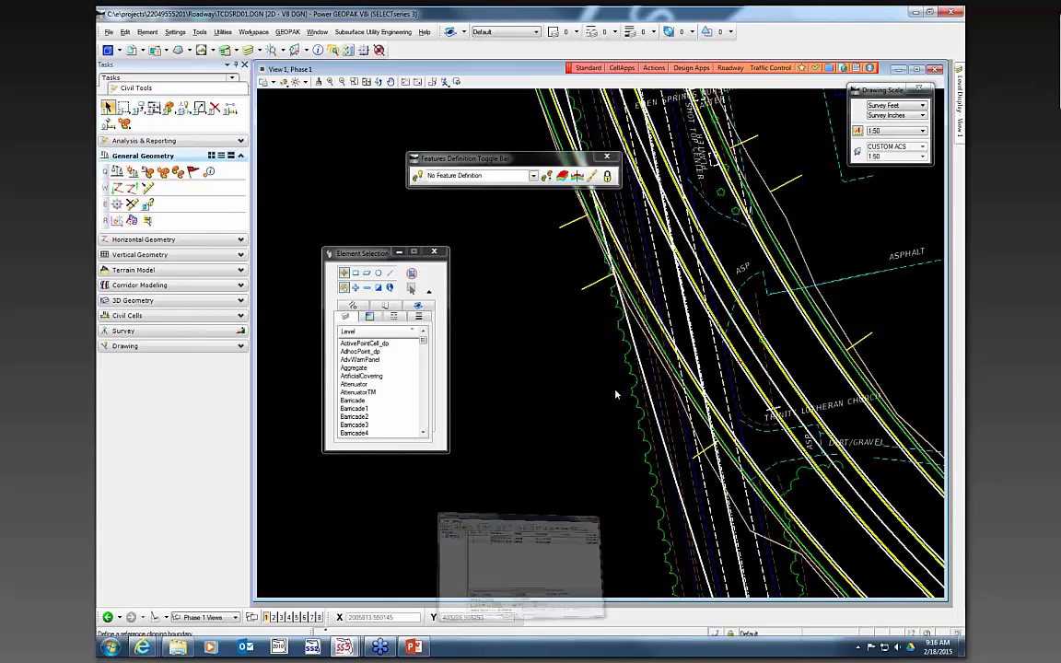
left_click_drag(785, 537, 861, 537)
left_click(886, 416)
left_click(882, 356)
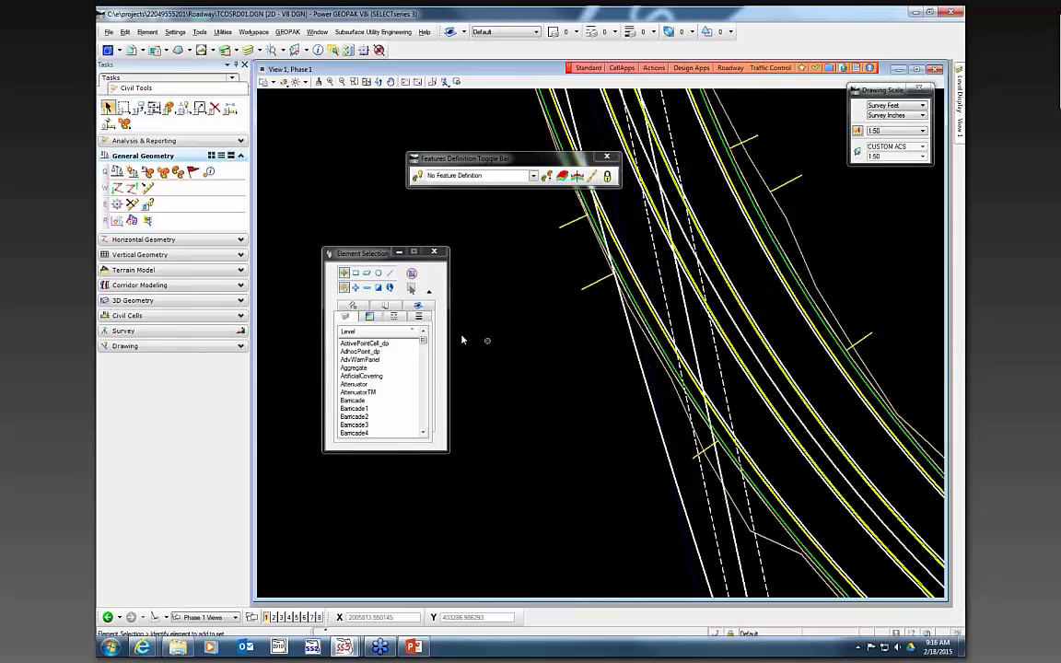
scroll(478, 300, "down", 3)
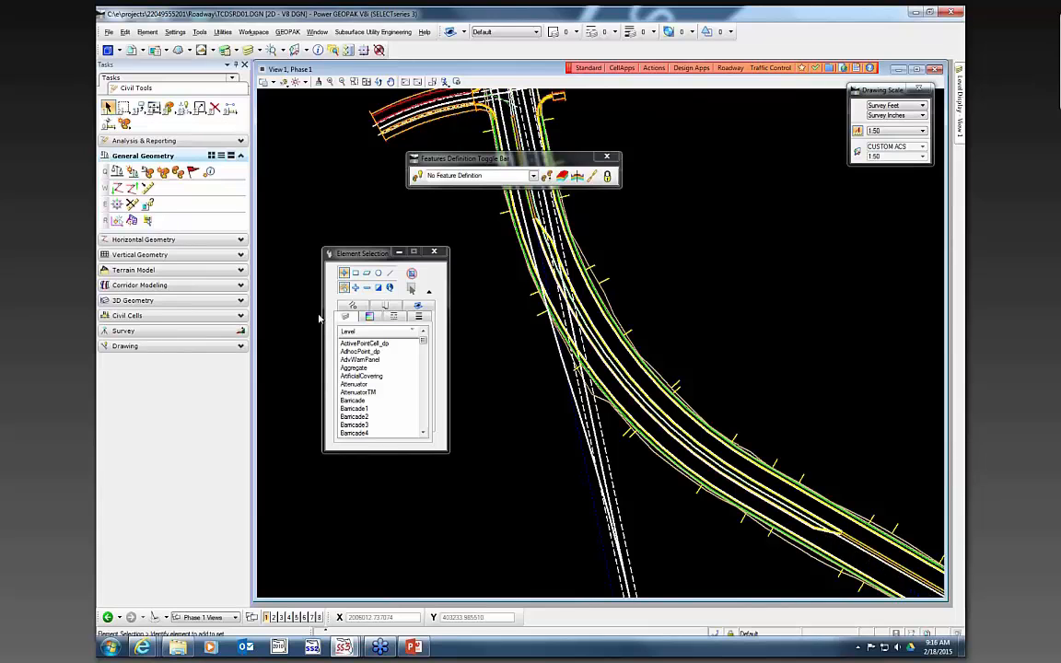
- Start Single Offset Partial with feature definition PavementAsphalt(EOPA) and name TCP-EOP1
left_click(140, 224)
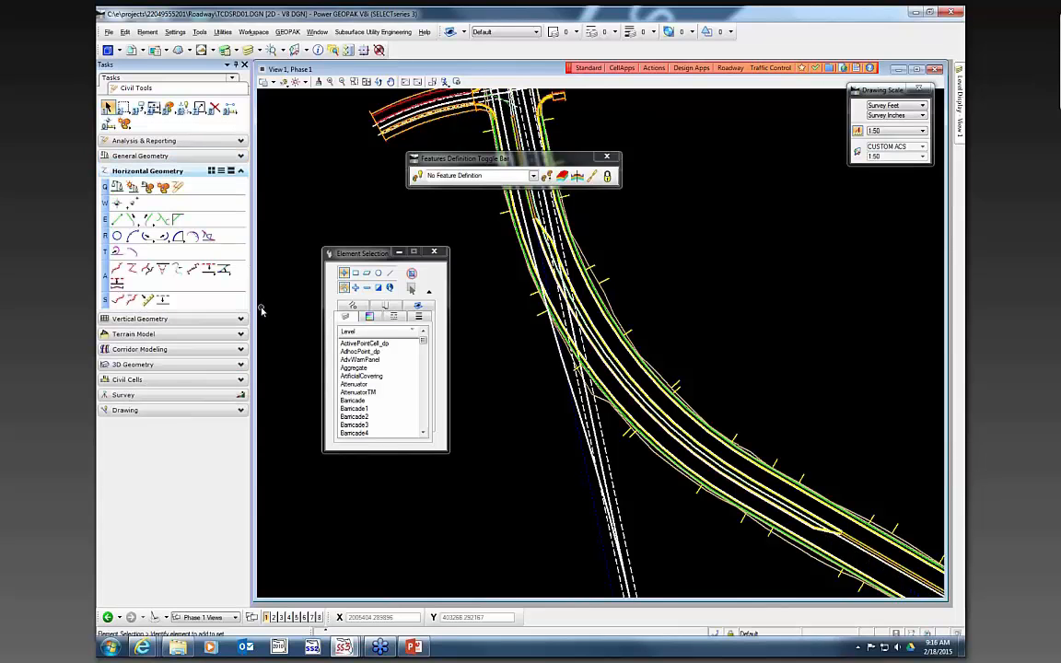
left_click(208, 269)
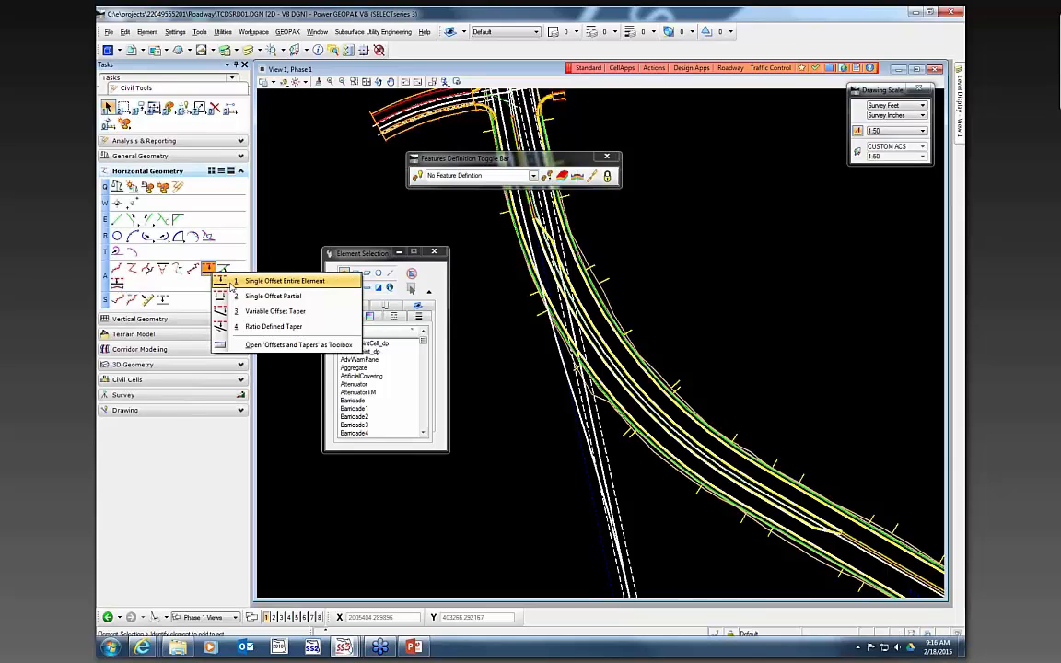
left_click(265, 297)
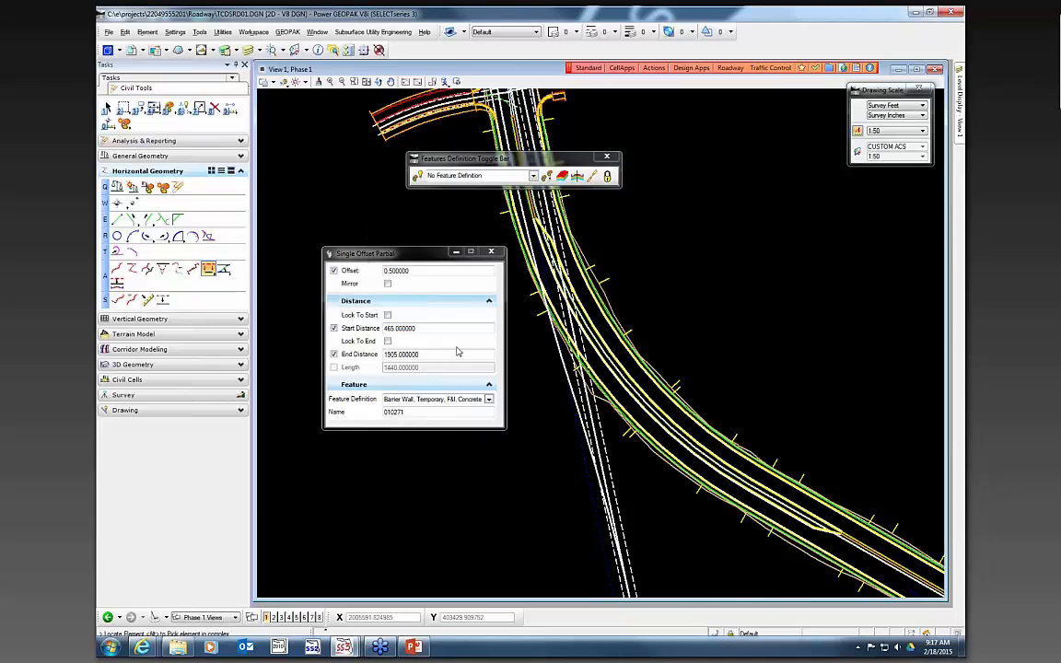
left_click(489, 399)
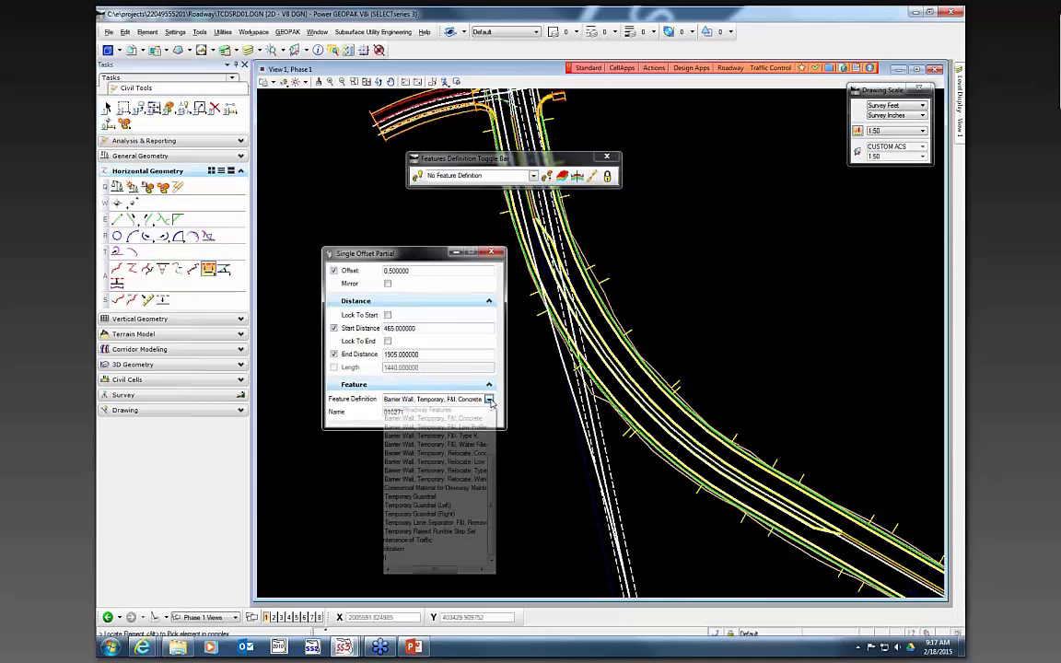
left_click_drag(428, 571, 405, 571)
scroll(407, 526, "up", 2)
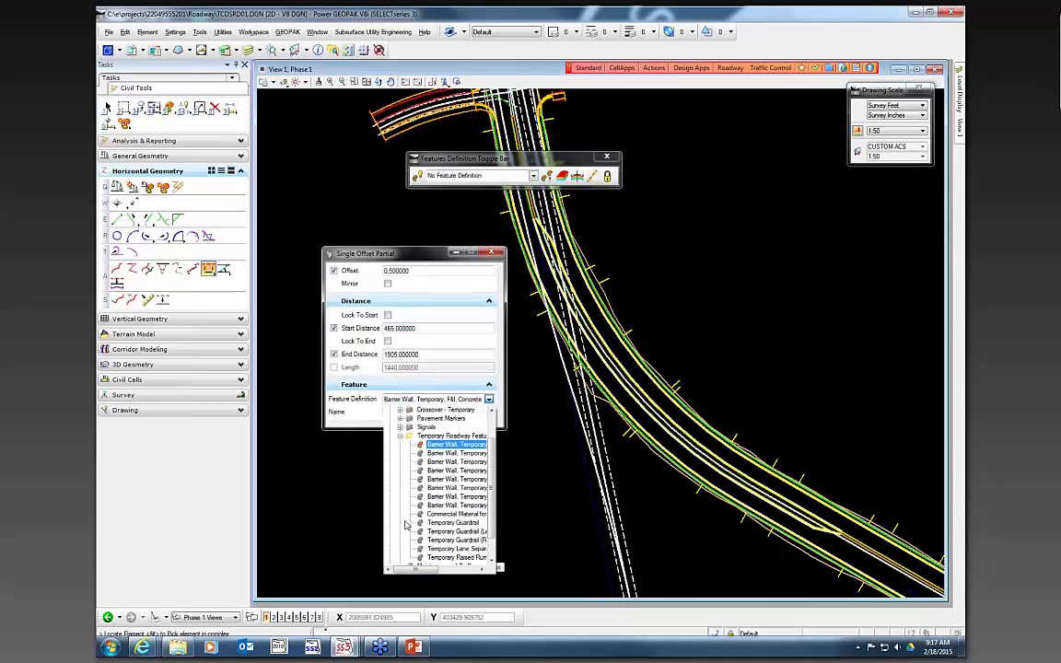
left_click(400, 462)
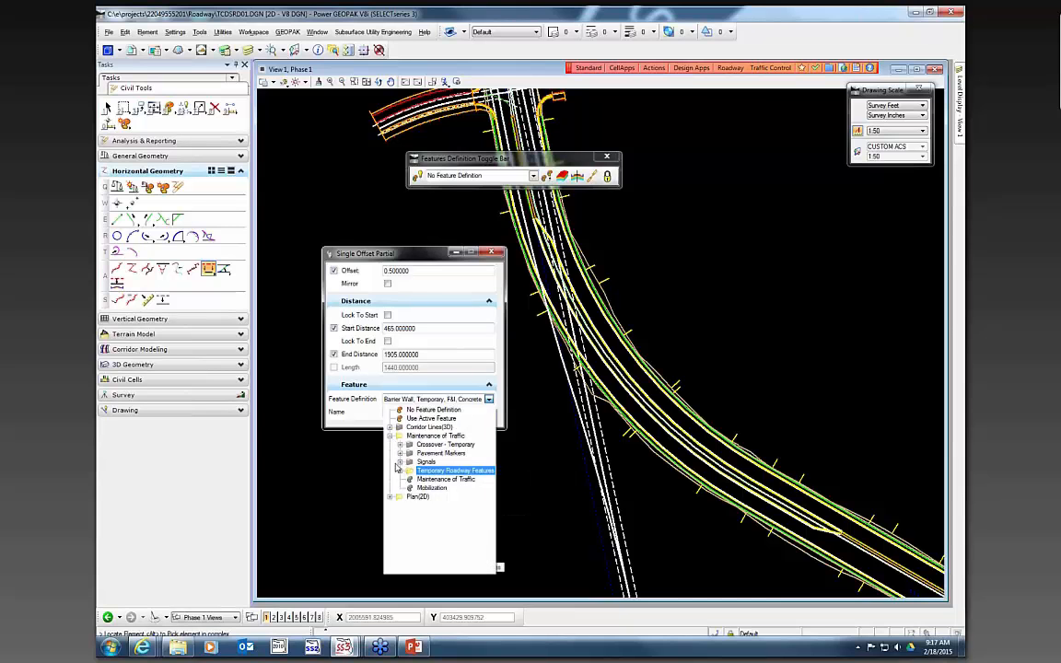
left_click(398, 470)
scroll(442, 516, "down", 3)
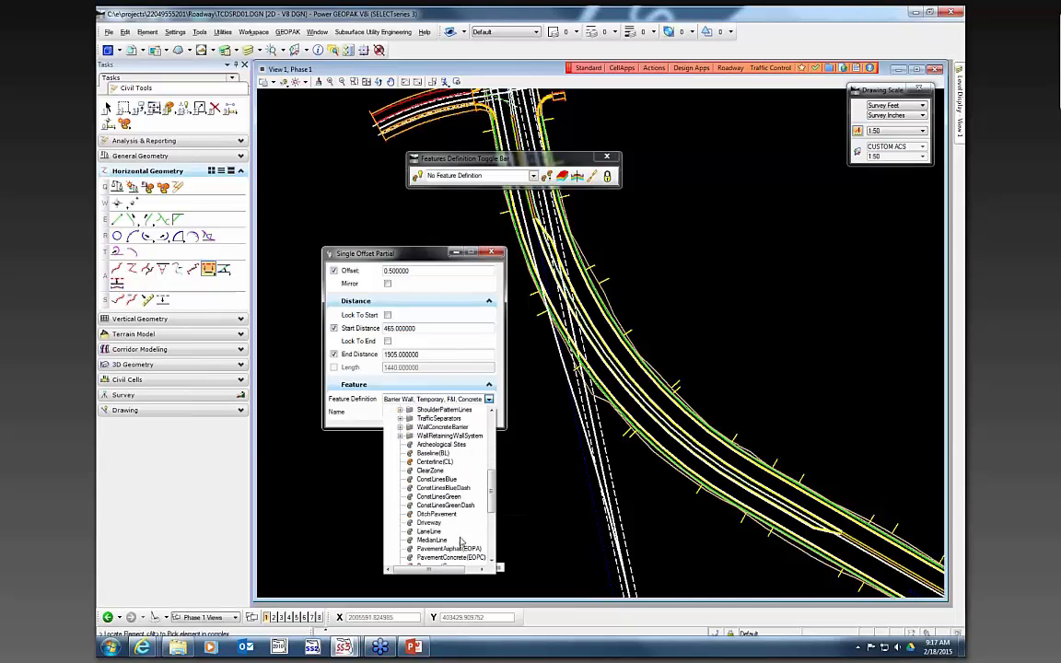
left_click(450, 548)
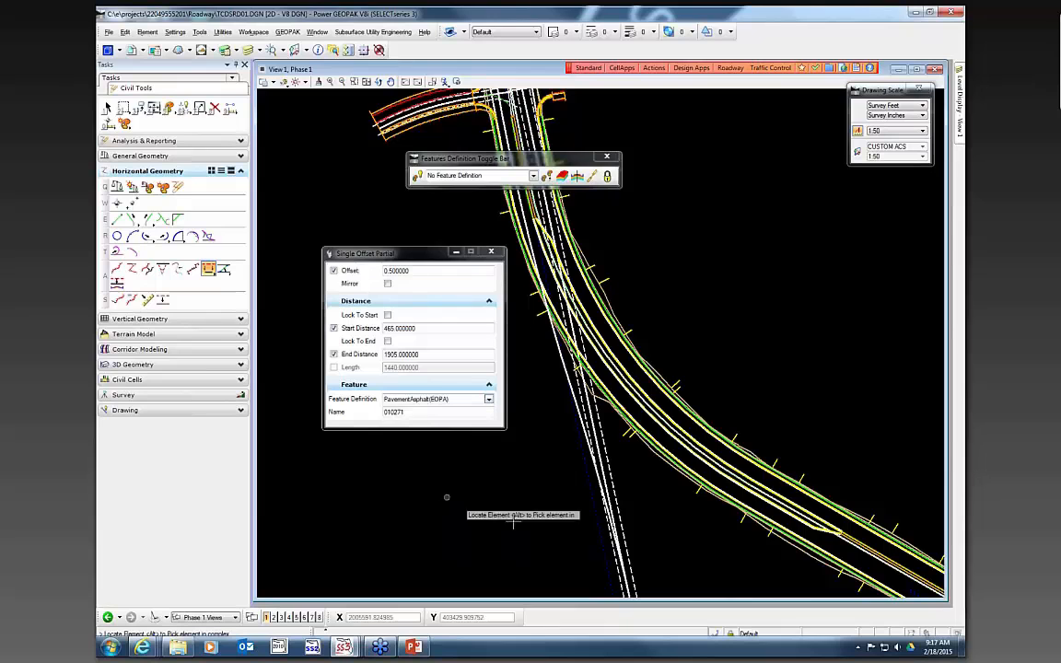
left_click(420, 413)
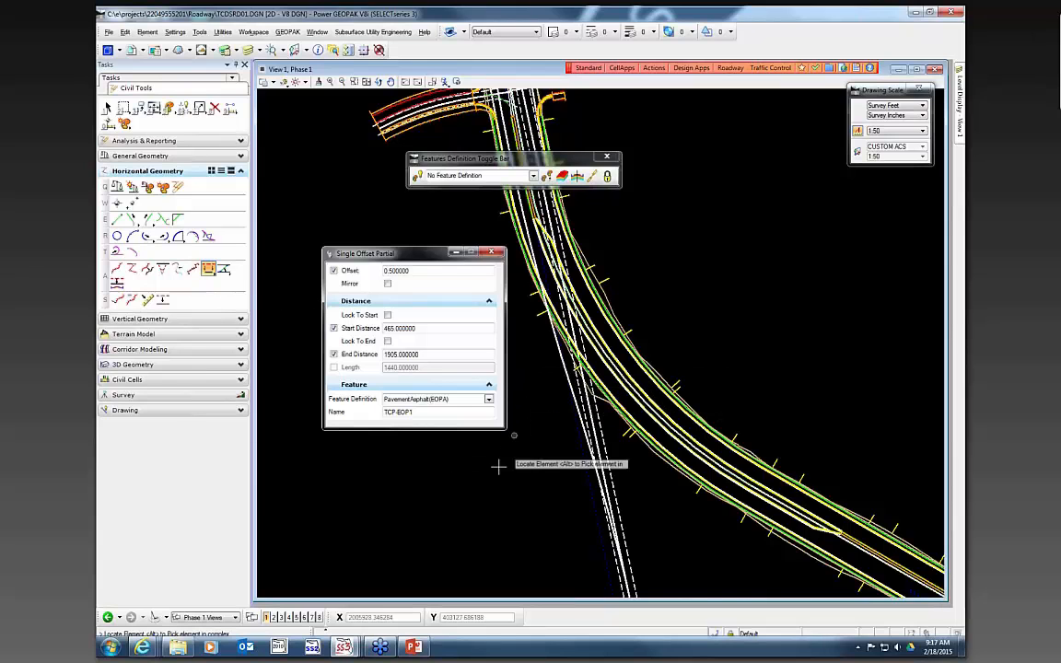
- Pick the referenced edge-of-pavement line as the offset element and set the offset to 11, releasing Lock To Start
scroll(559, 410, "up", 2)
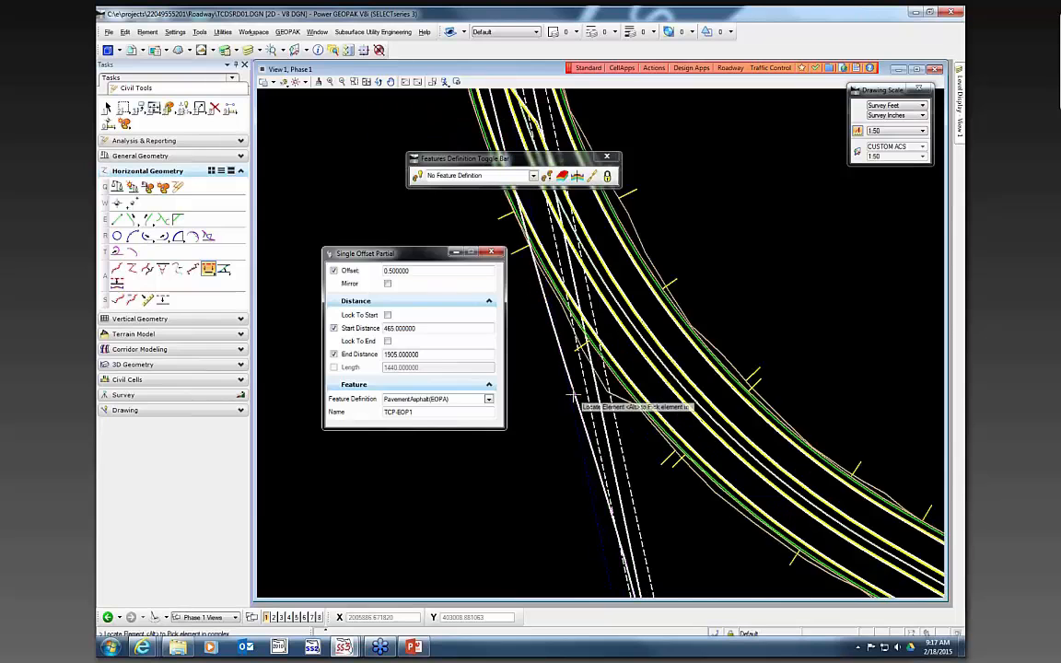
left_click(574, 396)
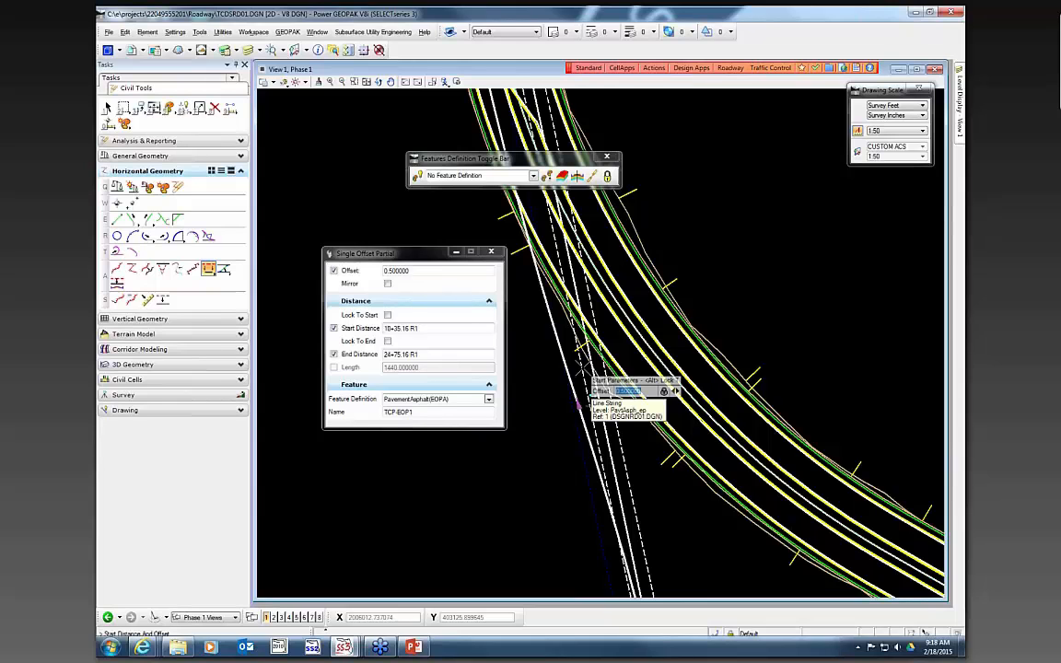
key("Return")
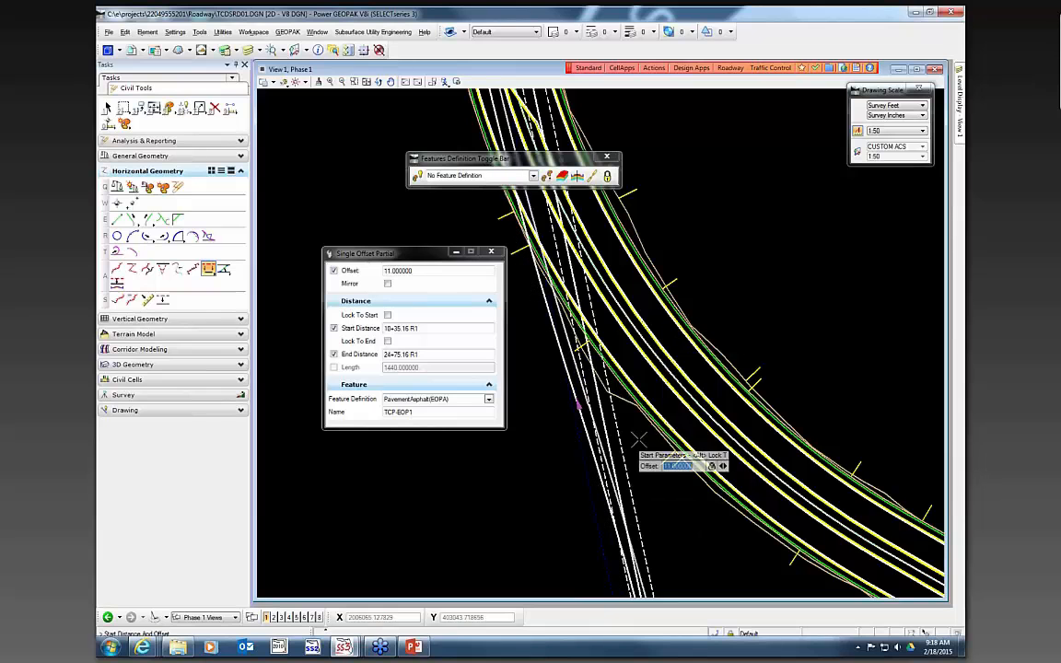
left_click(650, 433)
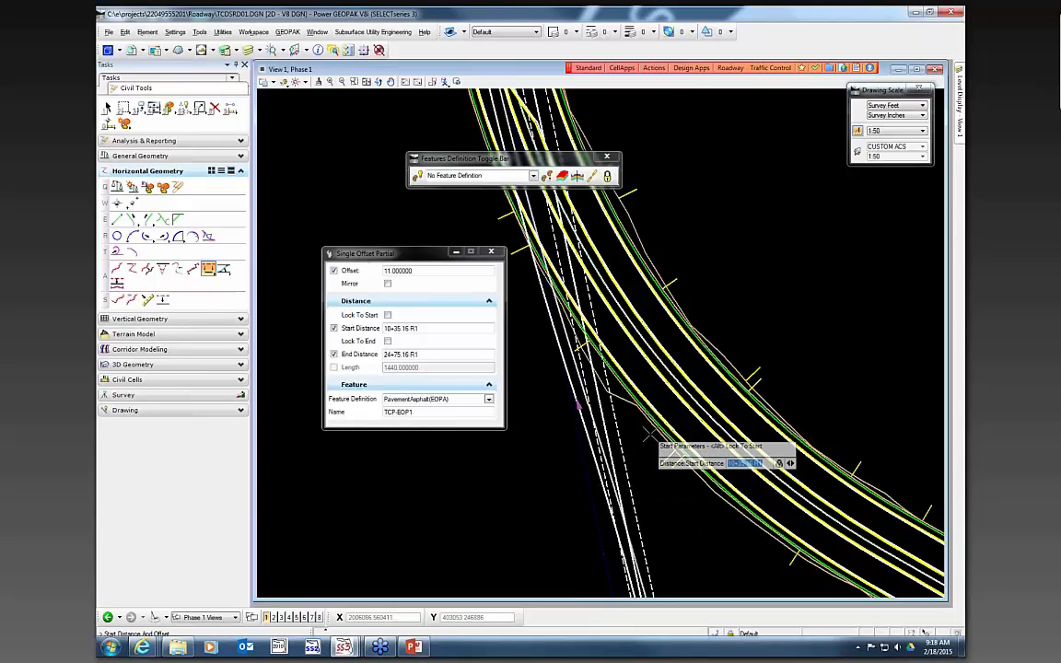
scroll(727, 267, "down", 1)
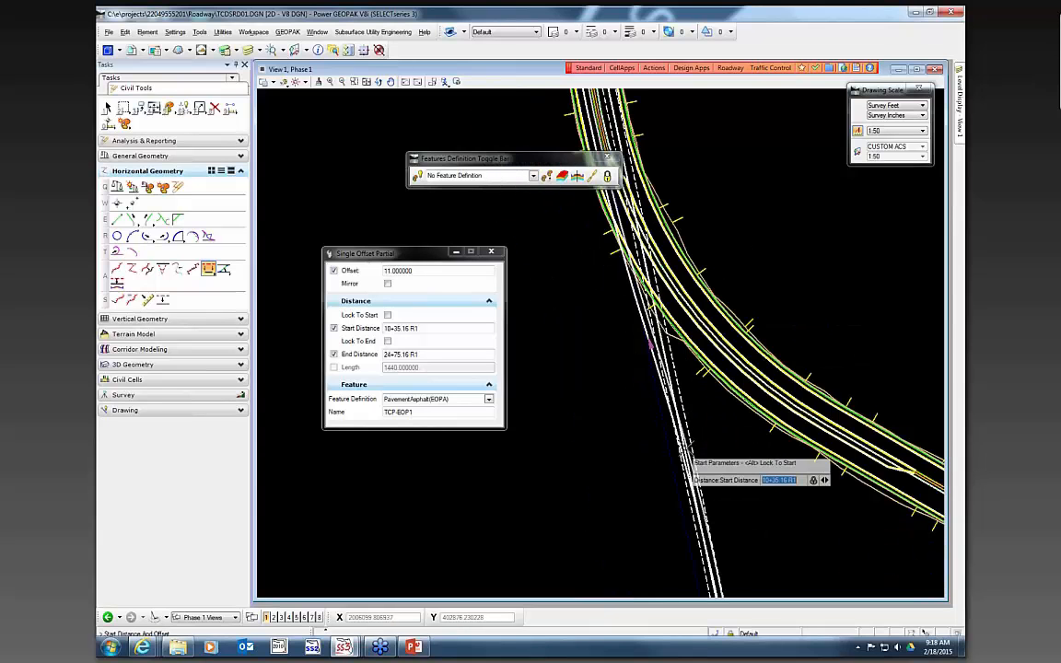
scroll(689, 453, "up", 1)
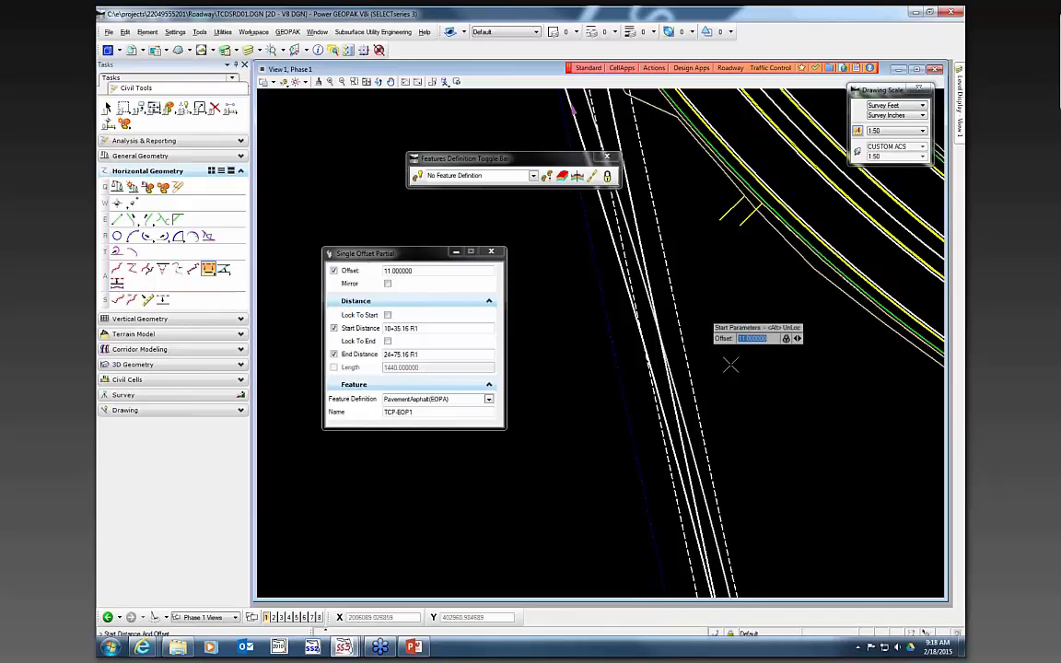
scroll(723, 359, "down", 2)
scroll(725, 354, "up", 2)
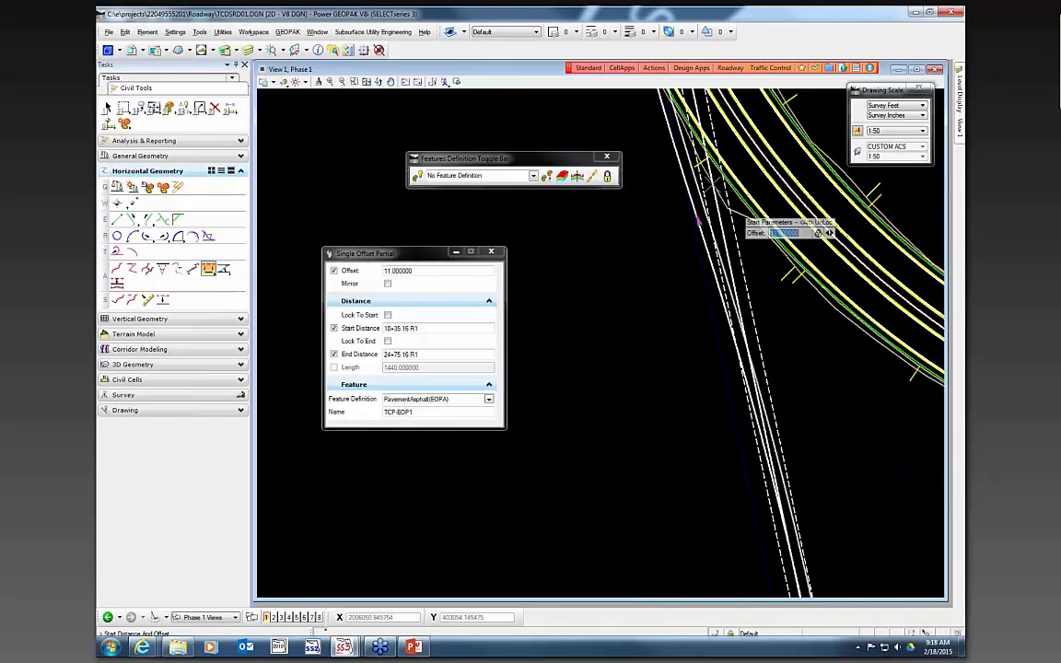
left_click(654, 329)
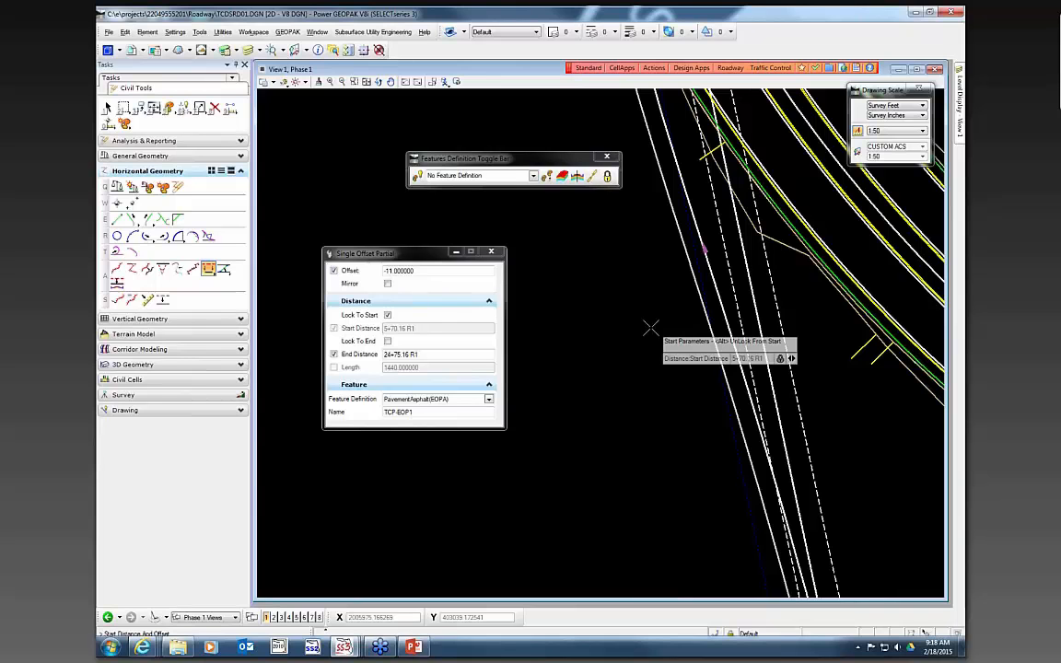
left_click(388, 315)
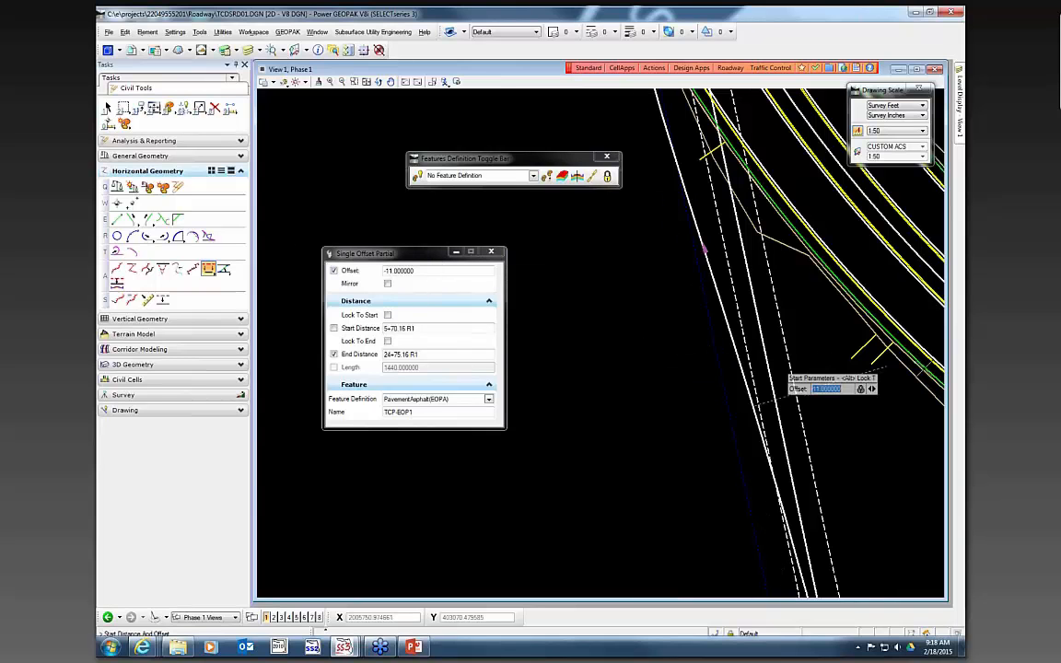
- Snap the offset's start point to the intersection with the baseline, at station 15+08.95
scroll(778, 379, "up", 2)
scroll(779, 378, "down", 2)
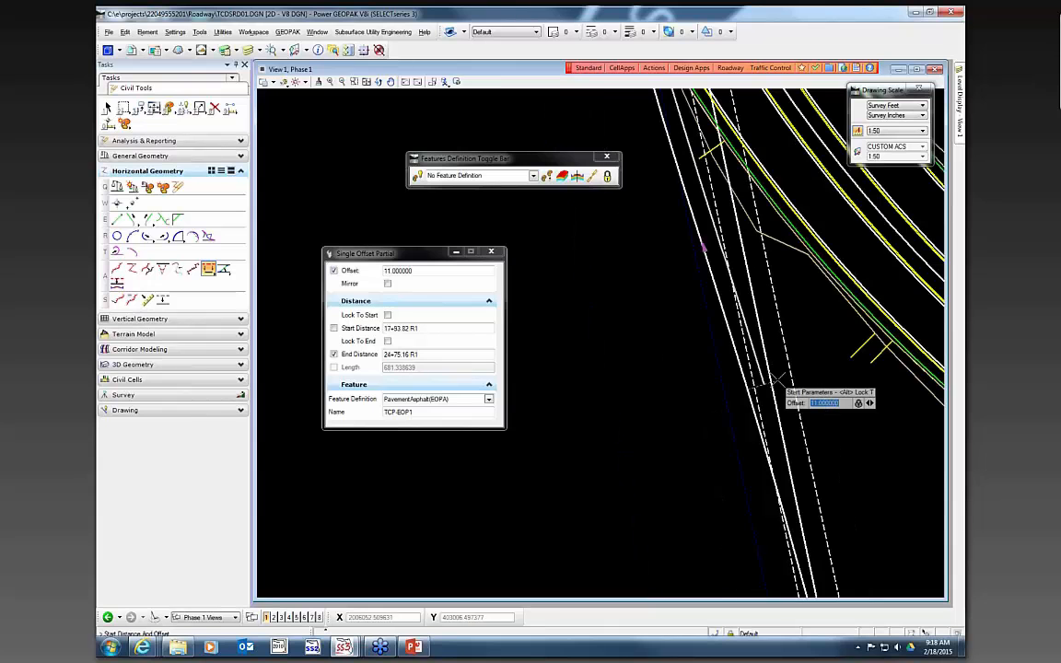
scroll(779, 354, "down", 2)
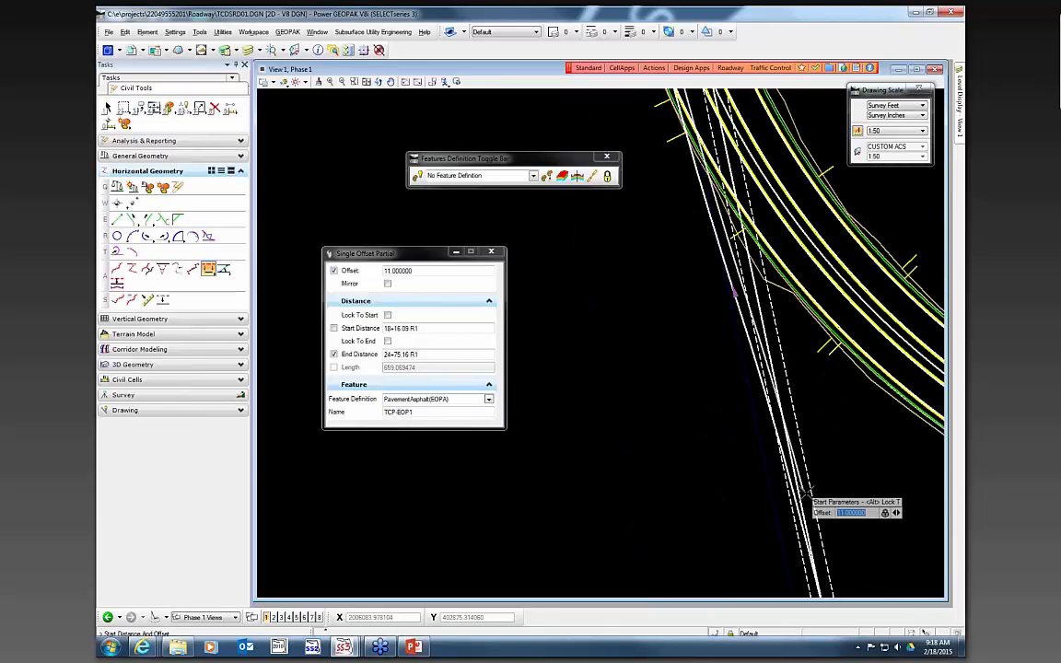
scroll(808, 495, "up", 2)
scroll(778, 422, "down", 2)
scroll(818, 539, "up", 2)
scroll(748, 352, "down", 2)
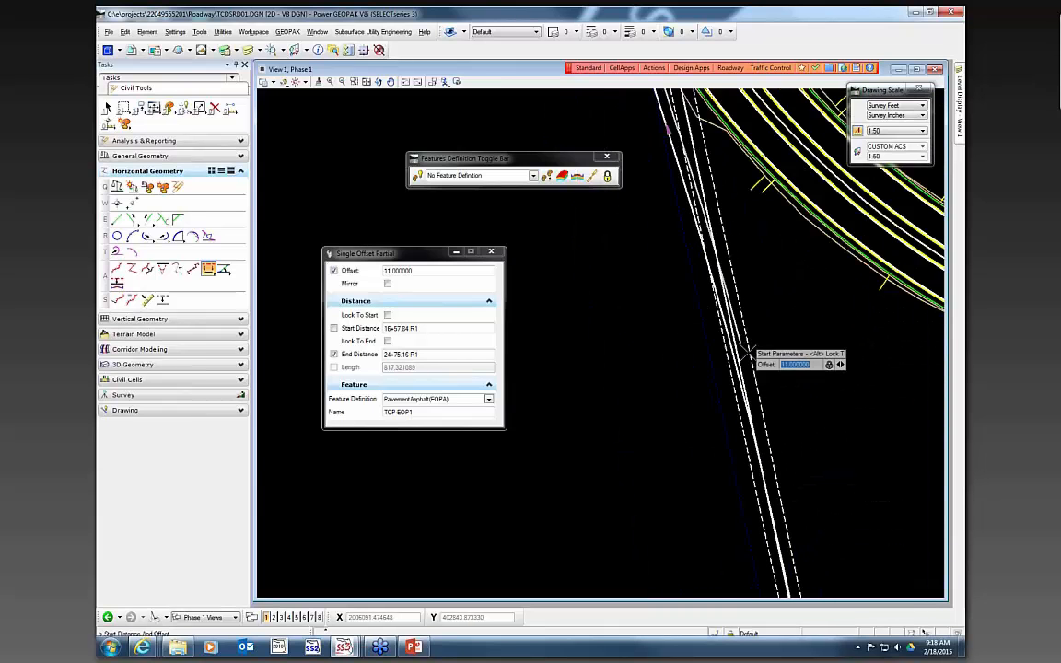
left_click(715, 632)
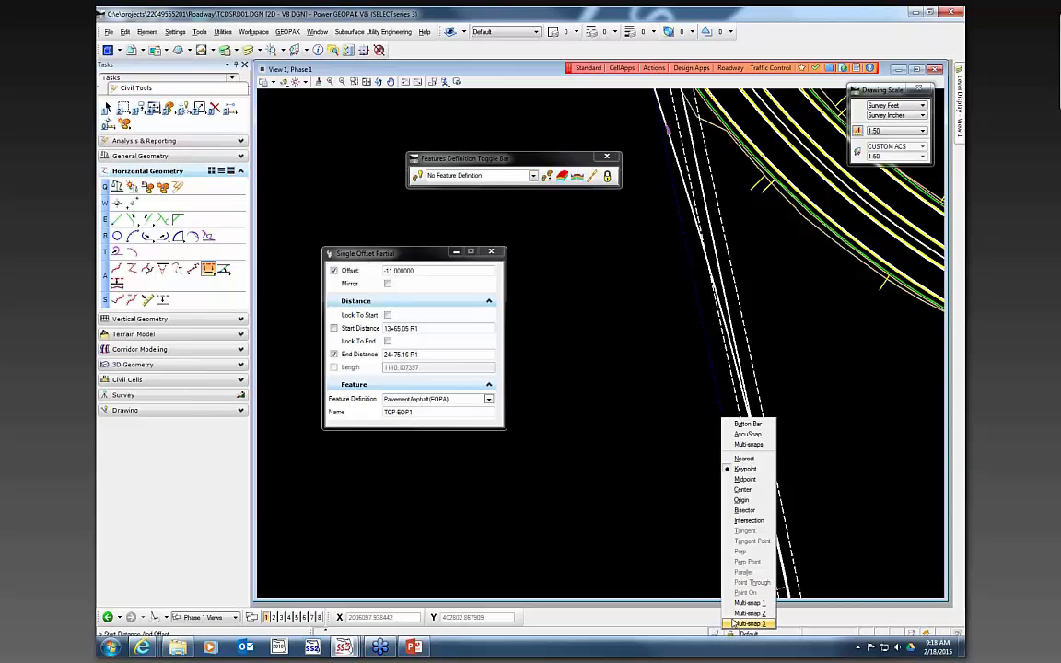
left_click(763, 521)
scroll(797, 285, "down", 2)
scroll(793, 369, "up", 2)
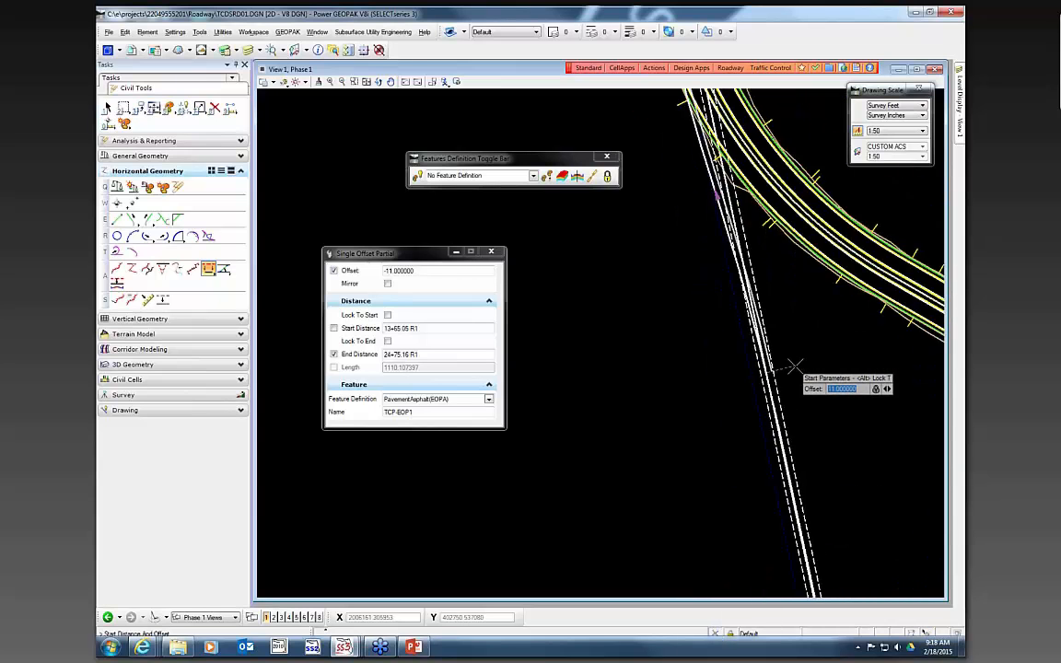
scroll(752, 413, "up", 1)
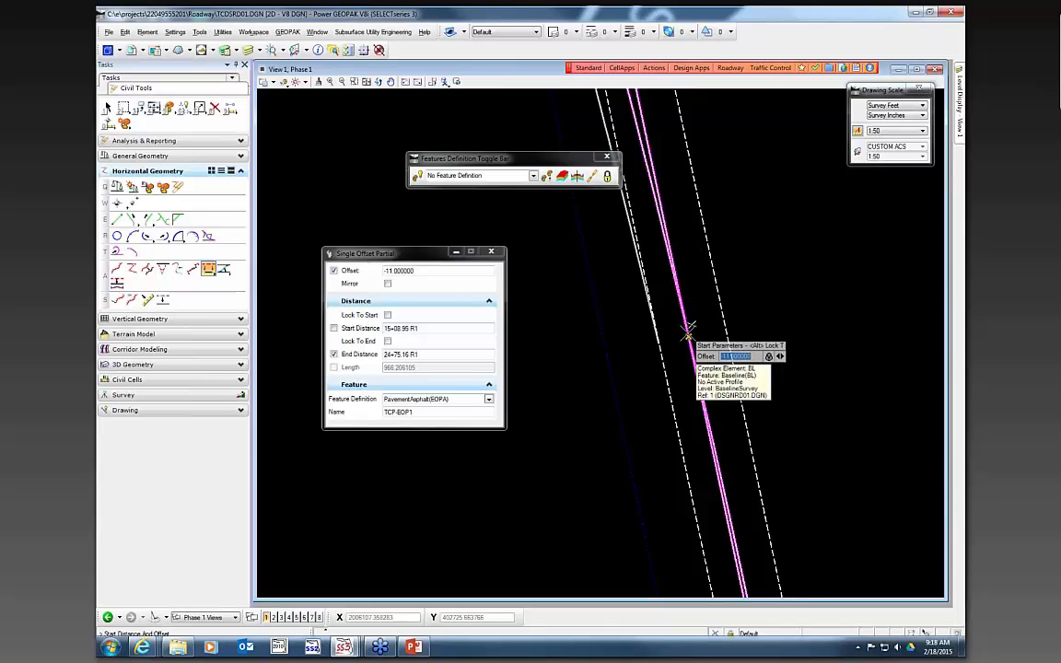
left_click(688, 327)
- Lock the offset to the end of the element and accept mirroring it to both sides
scroll(643, 491, "down", 3)
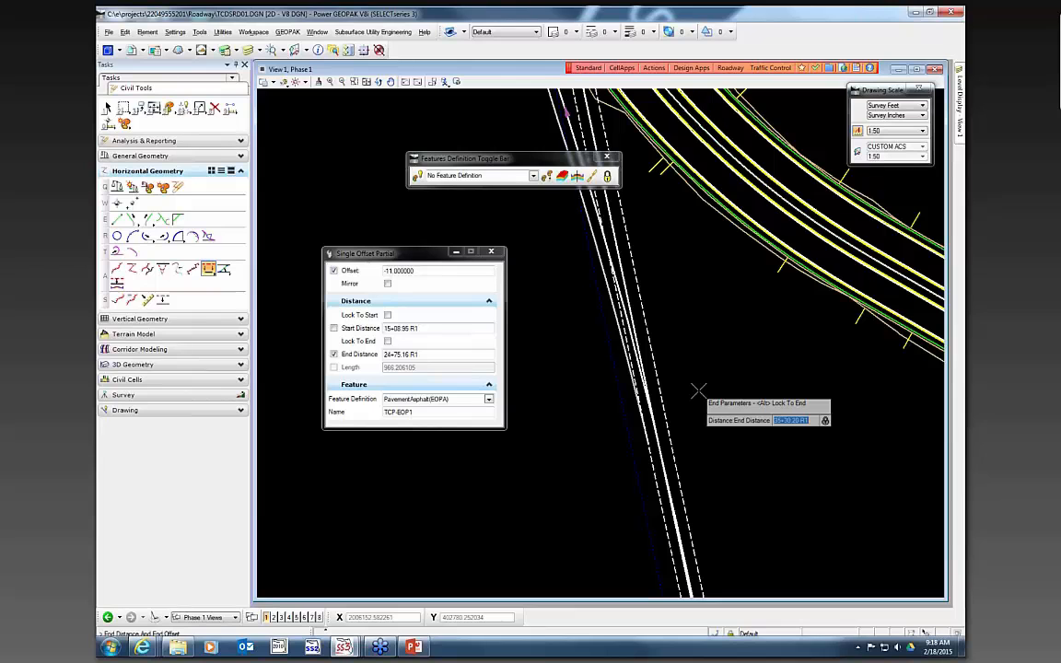
key("alt")
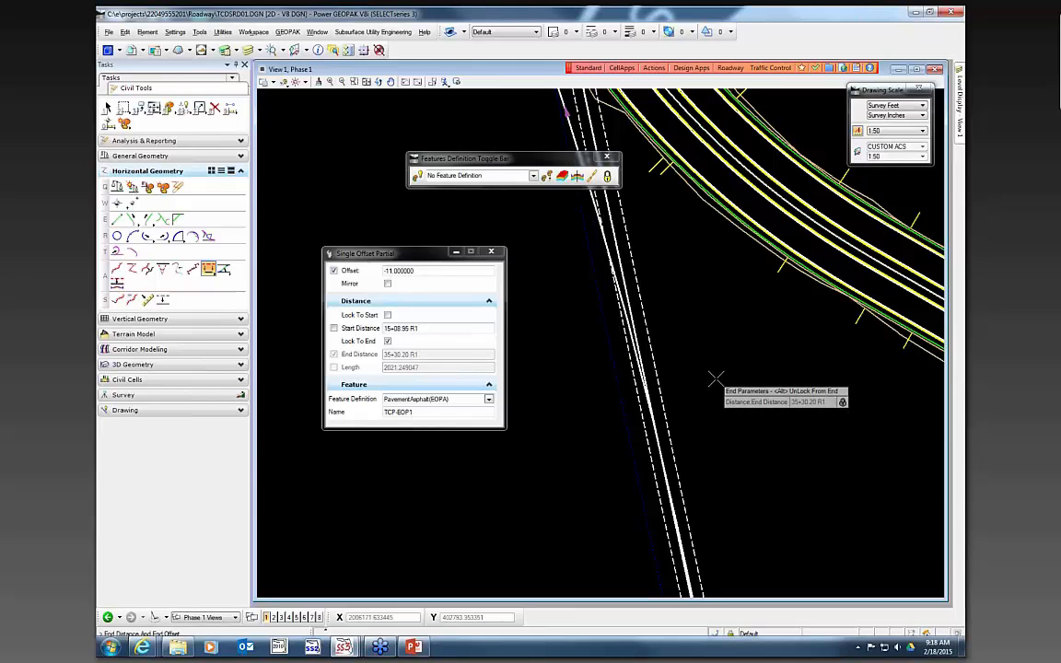
left_click(714, 378)
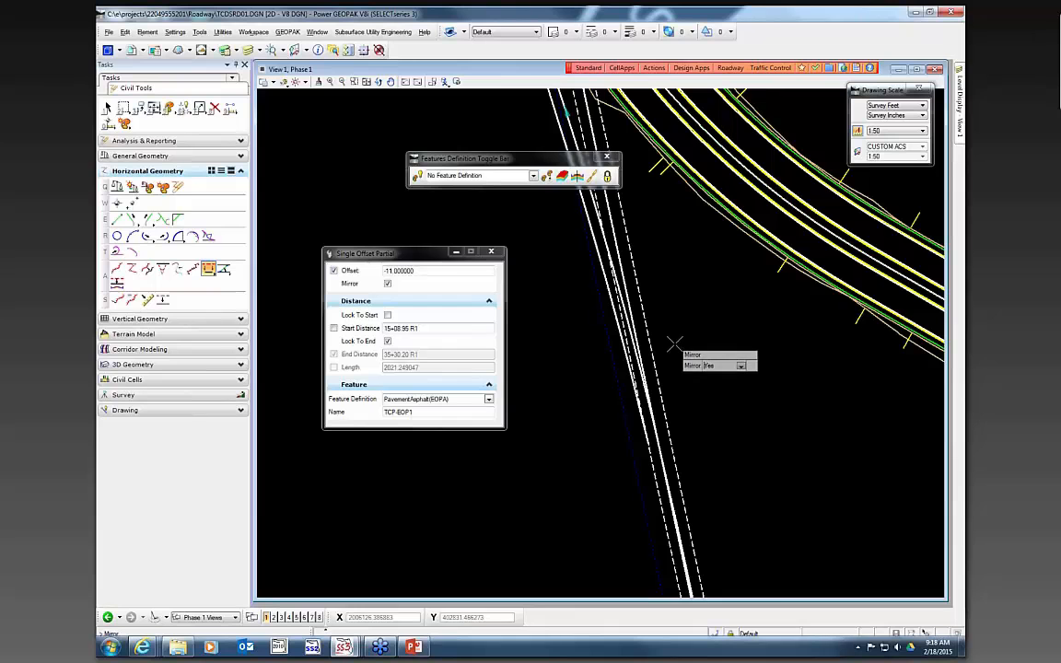
left_click(671, 311)
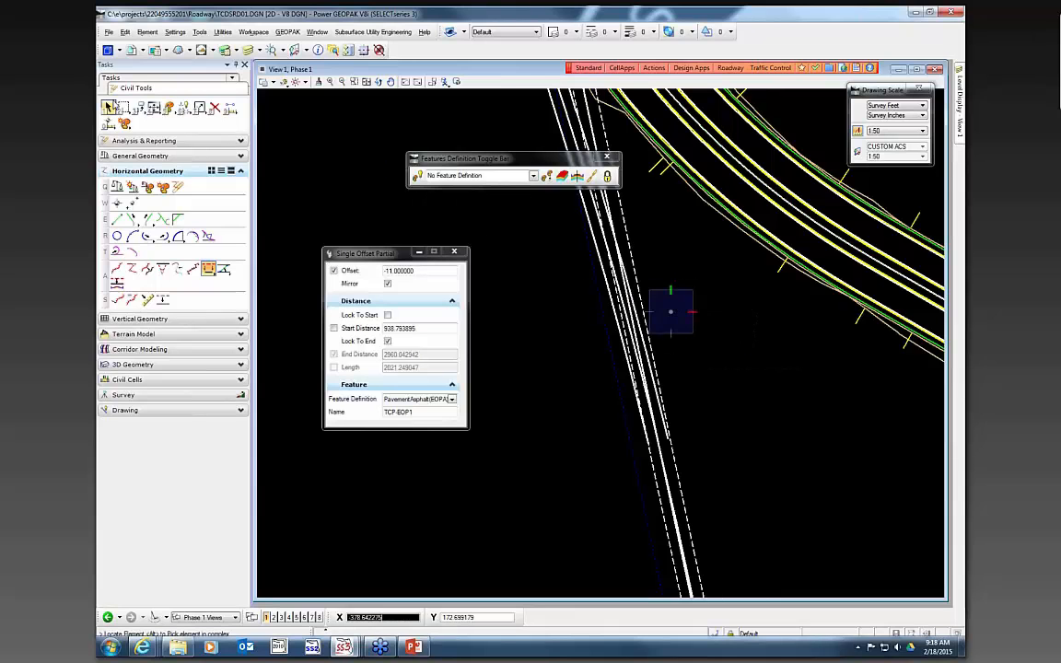
- Exit the offset tool and turn off display of the roadway design reference file
left_click(107, 107)
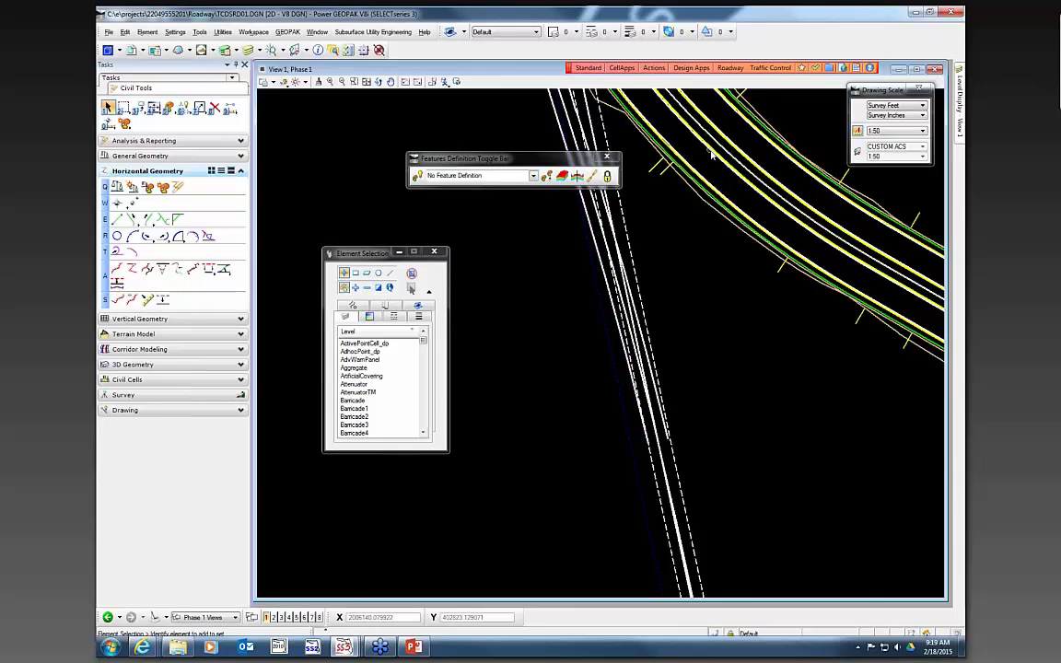
scroll(733, 513, "down", 3)
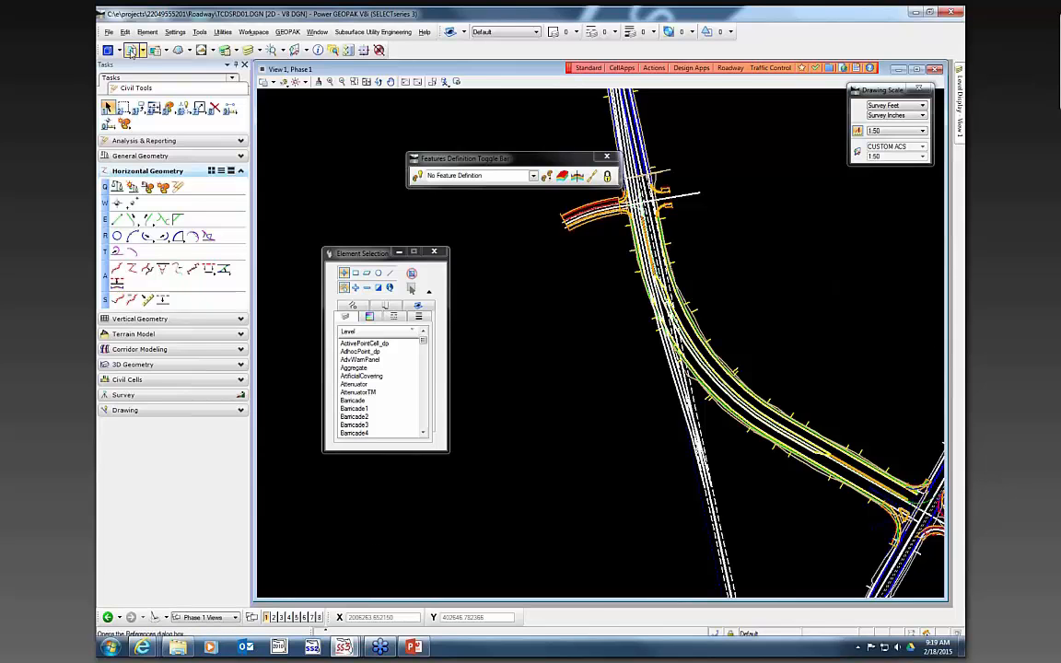
left_click(134, 50)
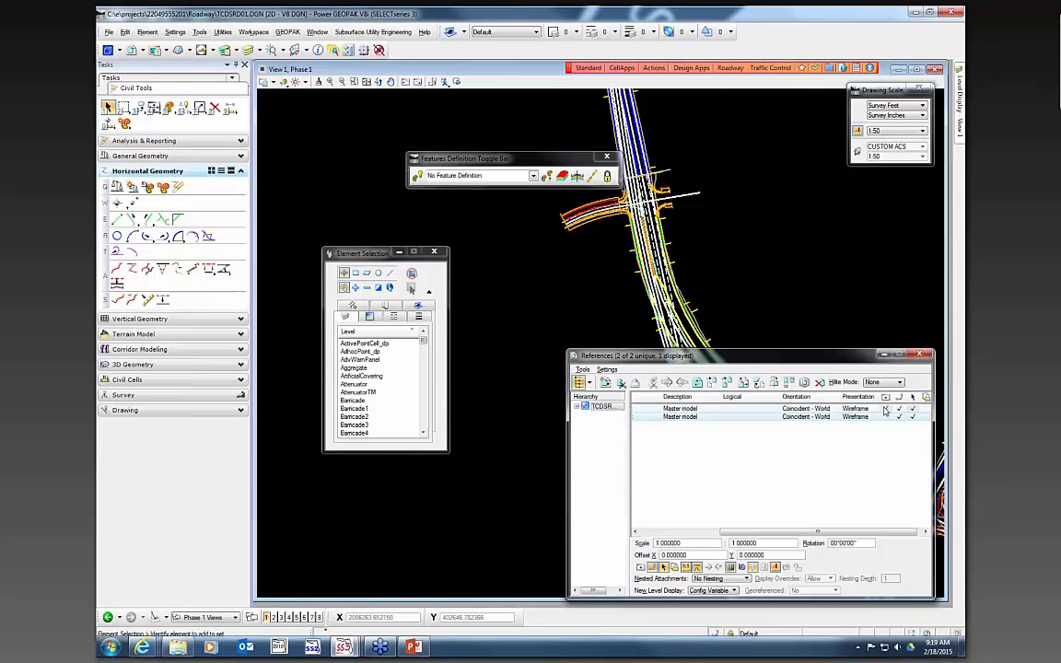
left_click(886, 409)
scroll(696, 252, "down", 3)
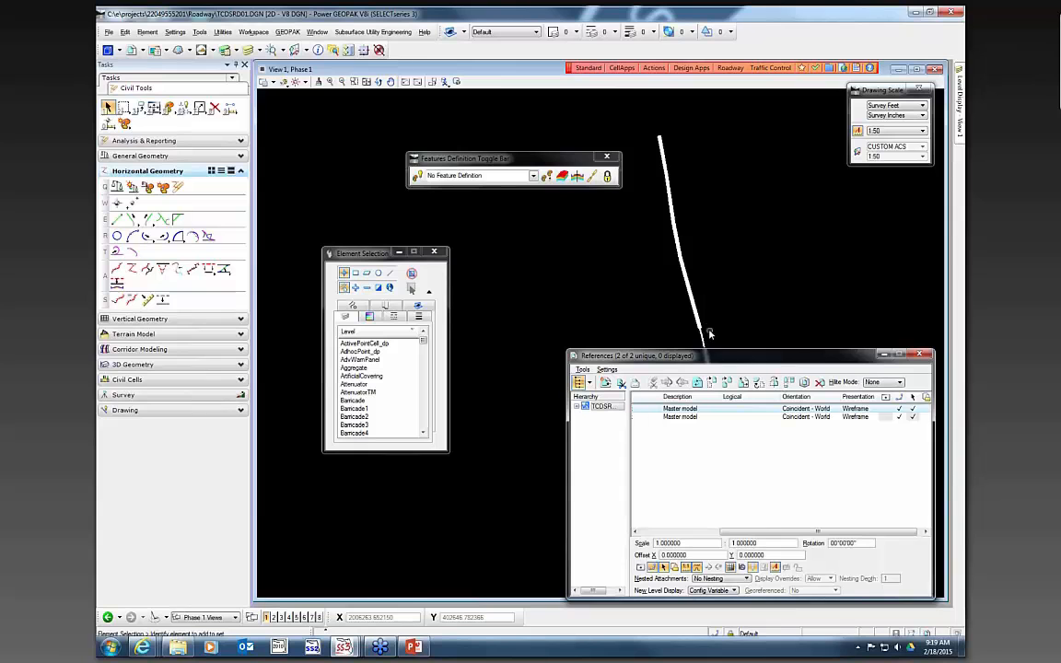
scroll(709, 333, "up", 2)
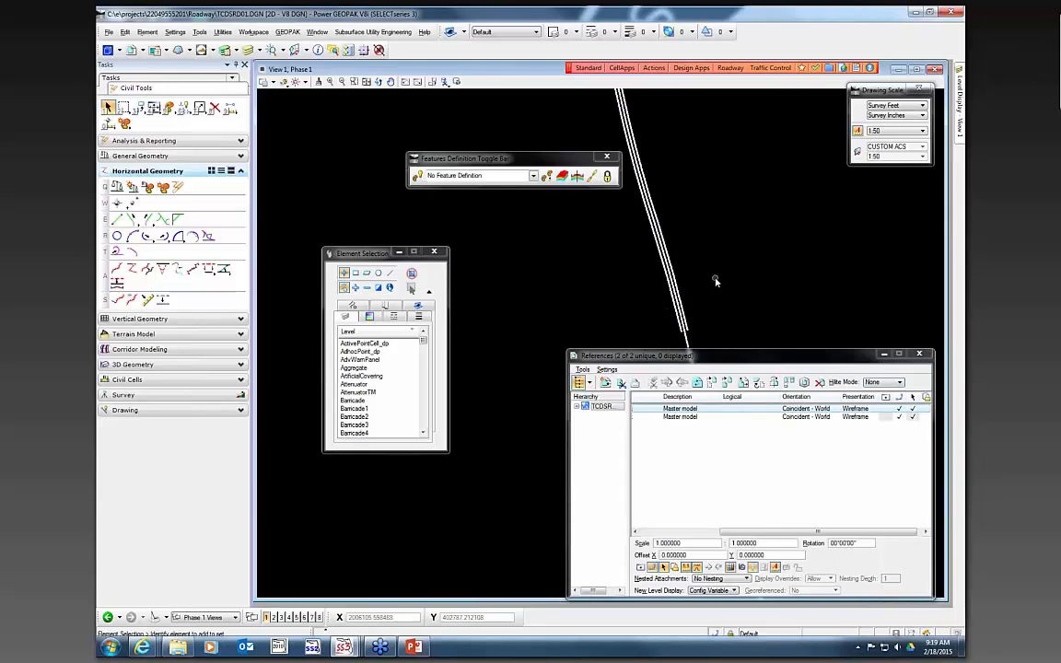
left_click(886, 354)
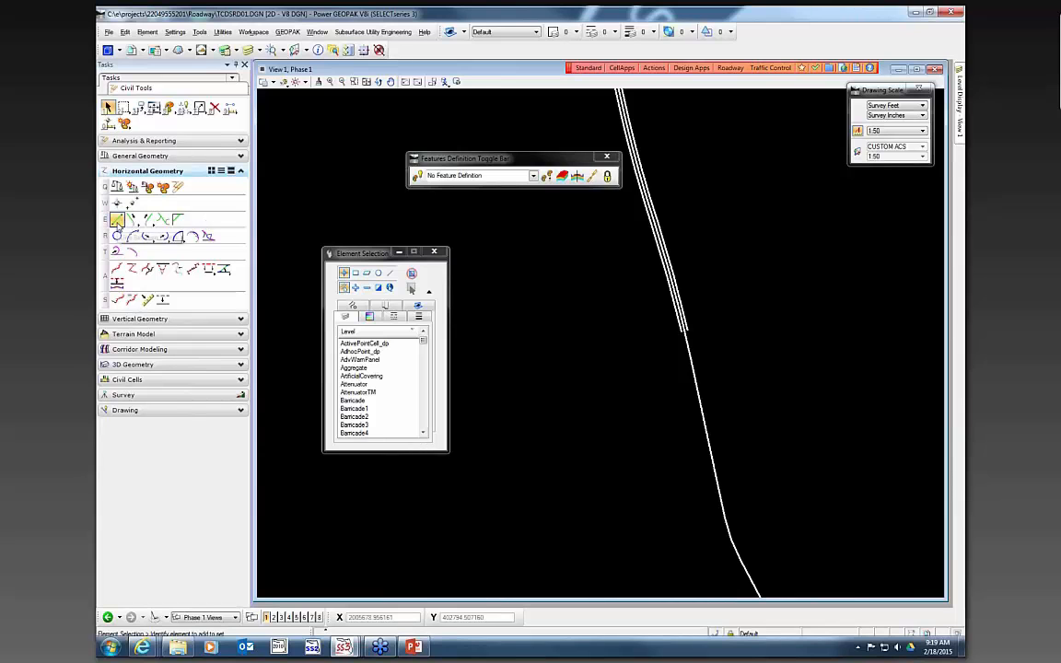
- Draw a PavementAsphalt(EOPA) line 22 ft long closing the lower ends of the two offset lines
left_click(117, 219)
scroll(686, 320, "up", 2)
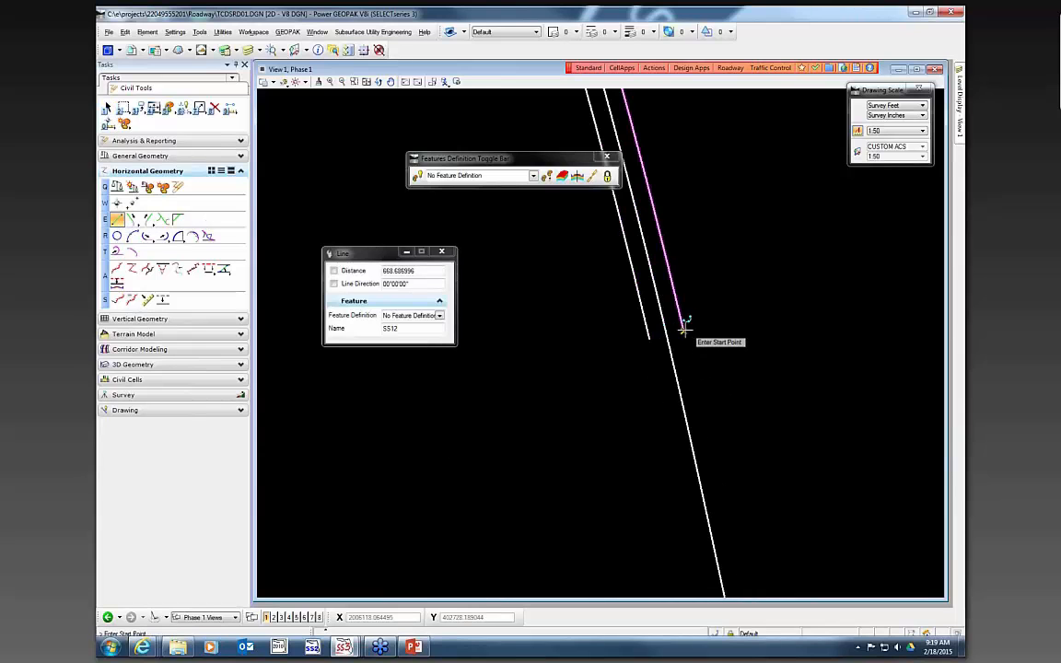
left_click(440, 316)
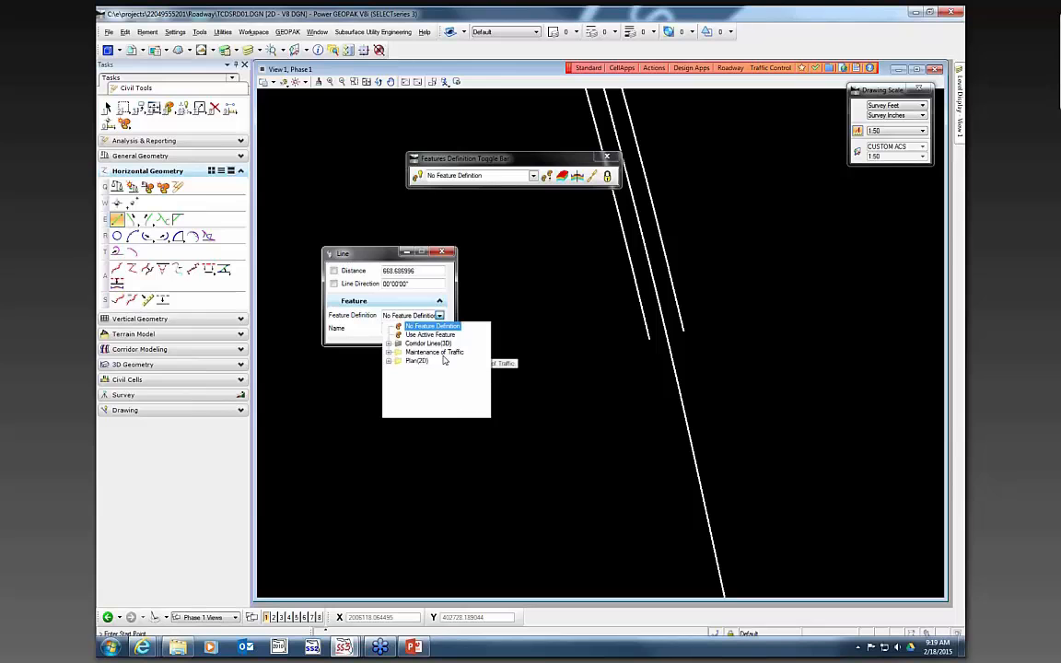
scroll(416, 380, "down", 6)
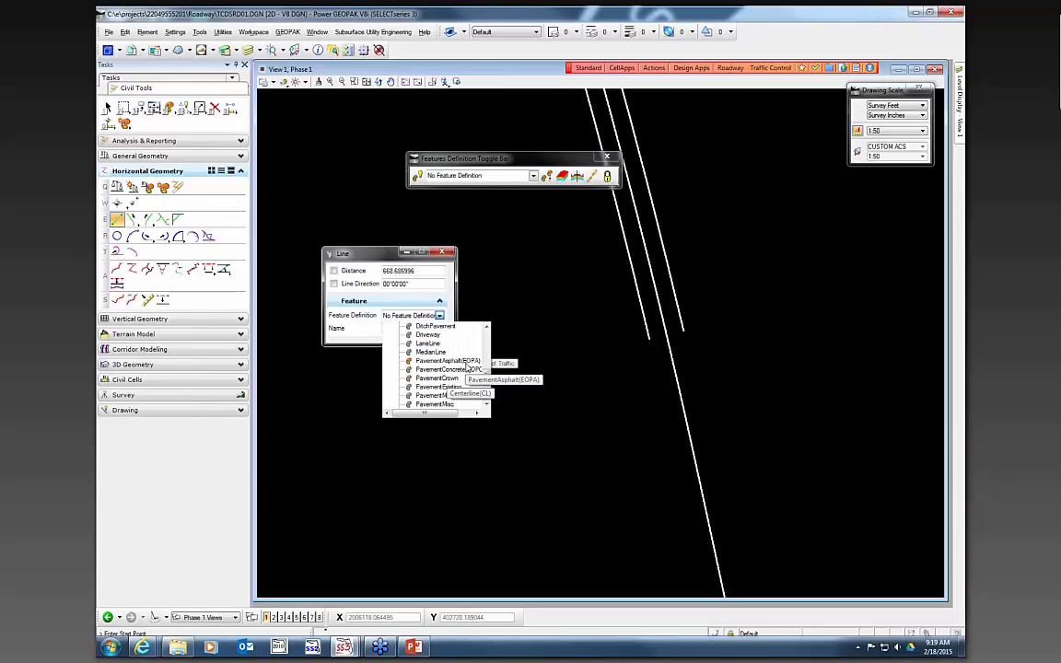
left_click(444, 360)
left_click(651, 334)
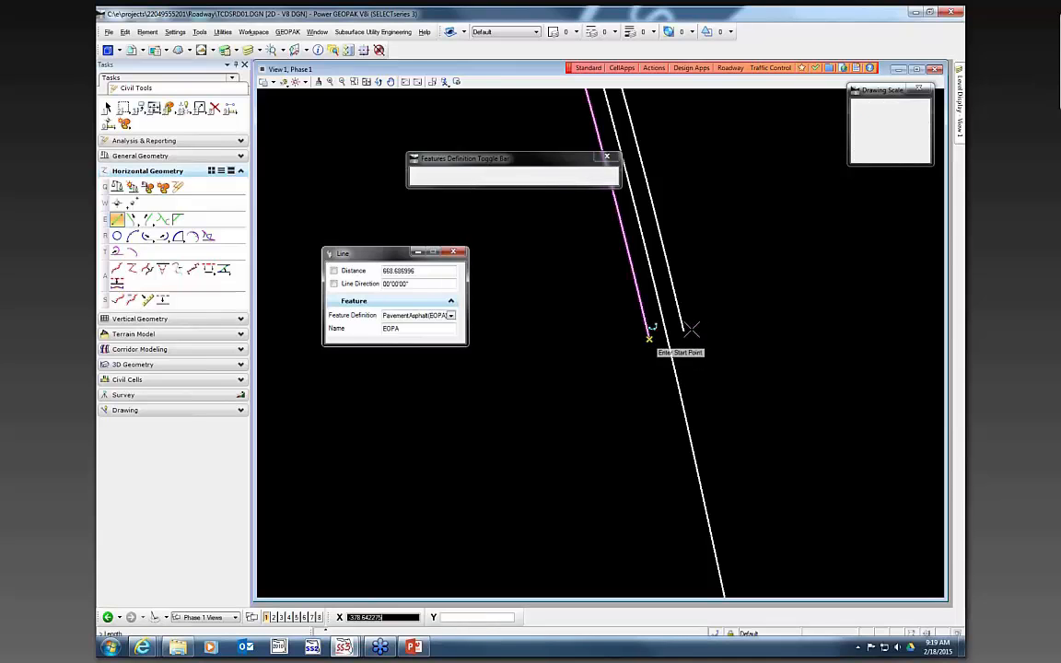
left_click(704, 342)
- Draw a second EOPA line, about 22 ft, closing the upper ends of the offset lines
scroll(763, 395, "down", 4)
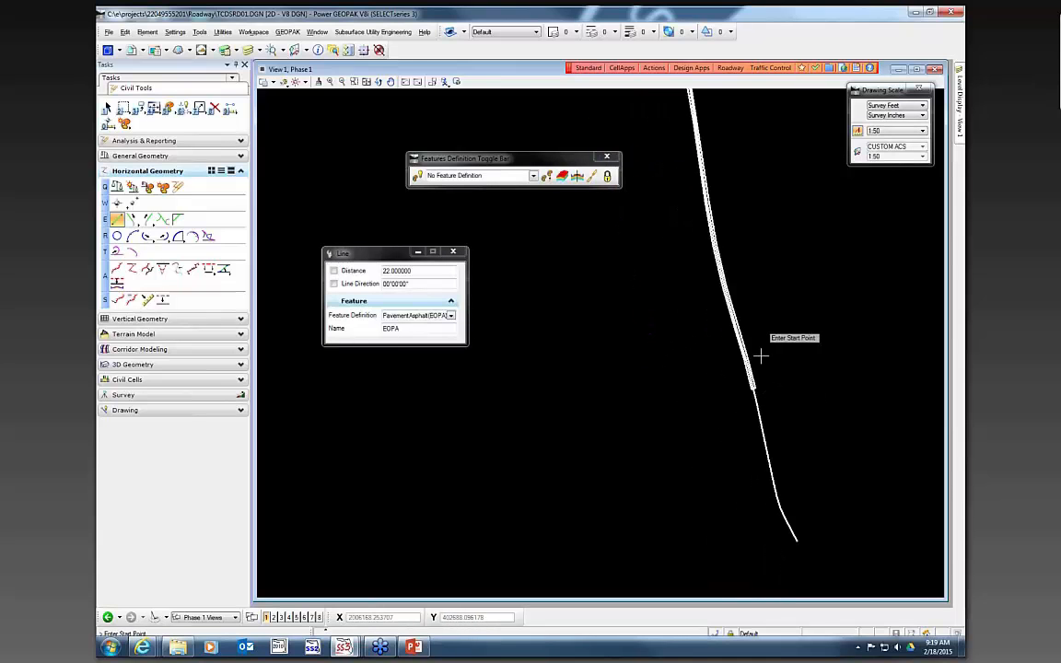
left_click(738, 293)
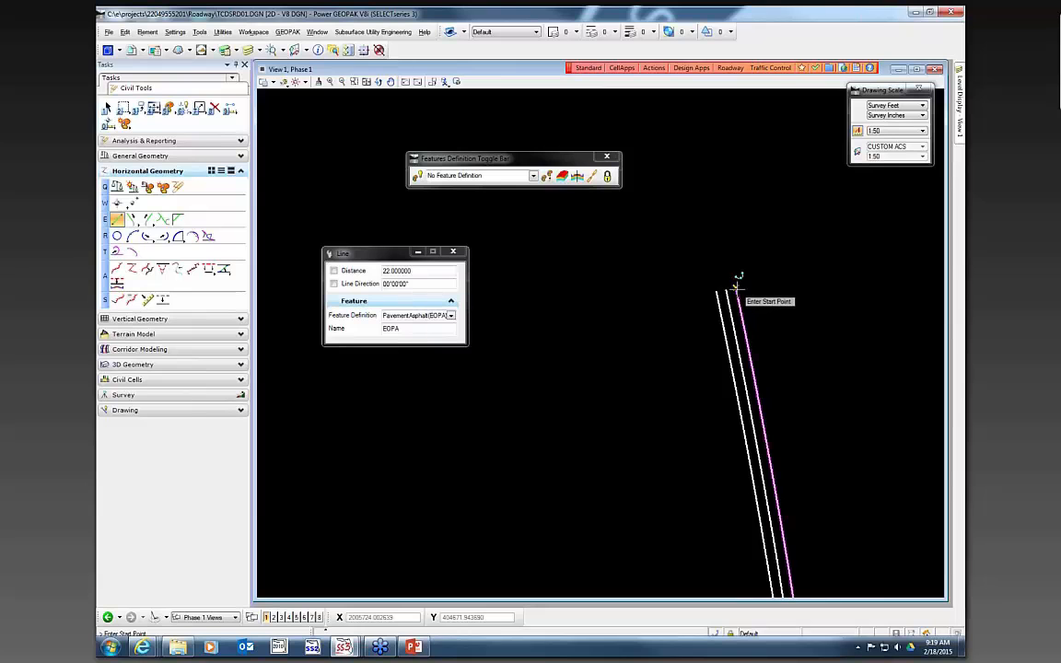
scroll(730, 286, "up", 3)
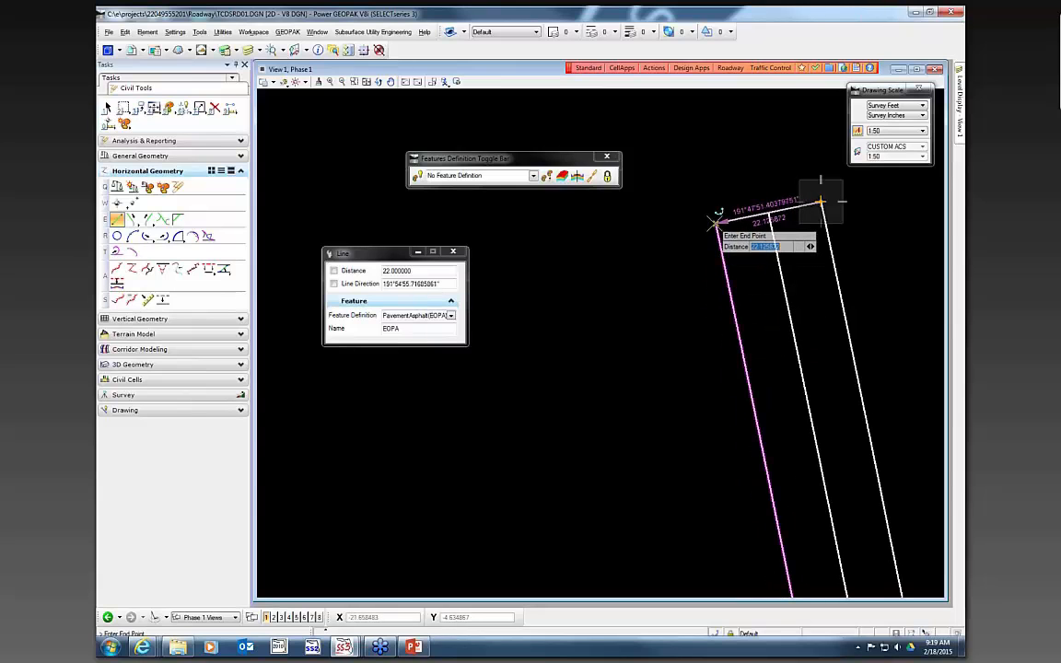
left_click(716, 221)
- Restart Single Offset Partial with feature definition Barrier Wall, Temporary, F&I, Concrete from Maintenance of Traffic
scroll(600, 247, "down", 10)
scroll(656, 461, "up", 5)
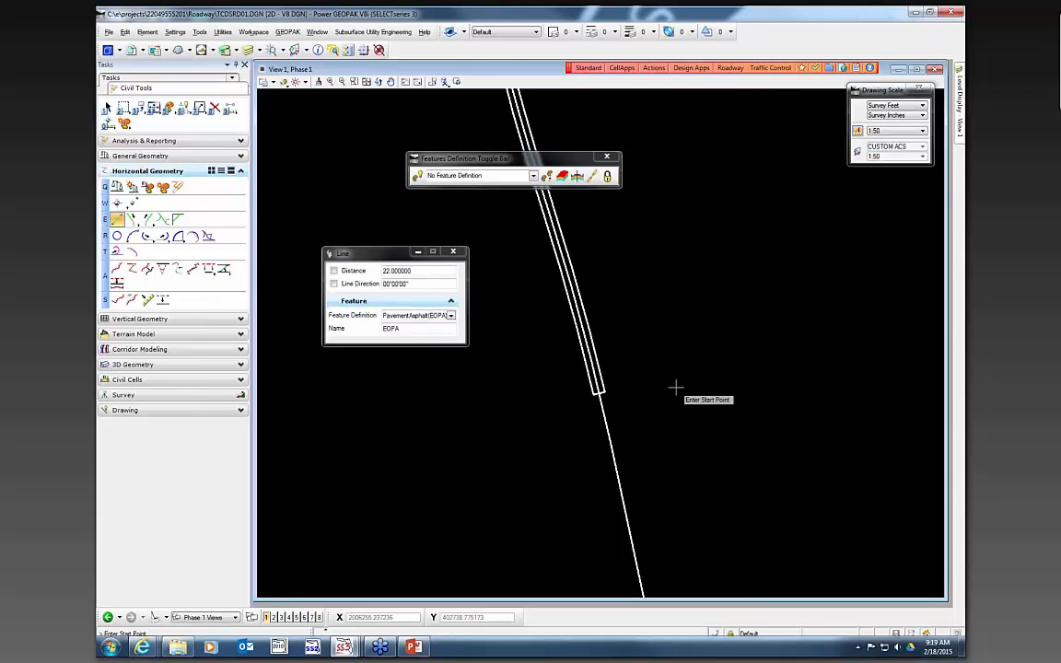
left_click(208, 269)
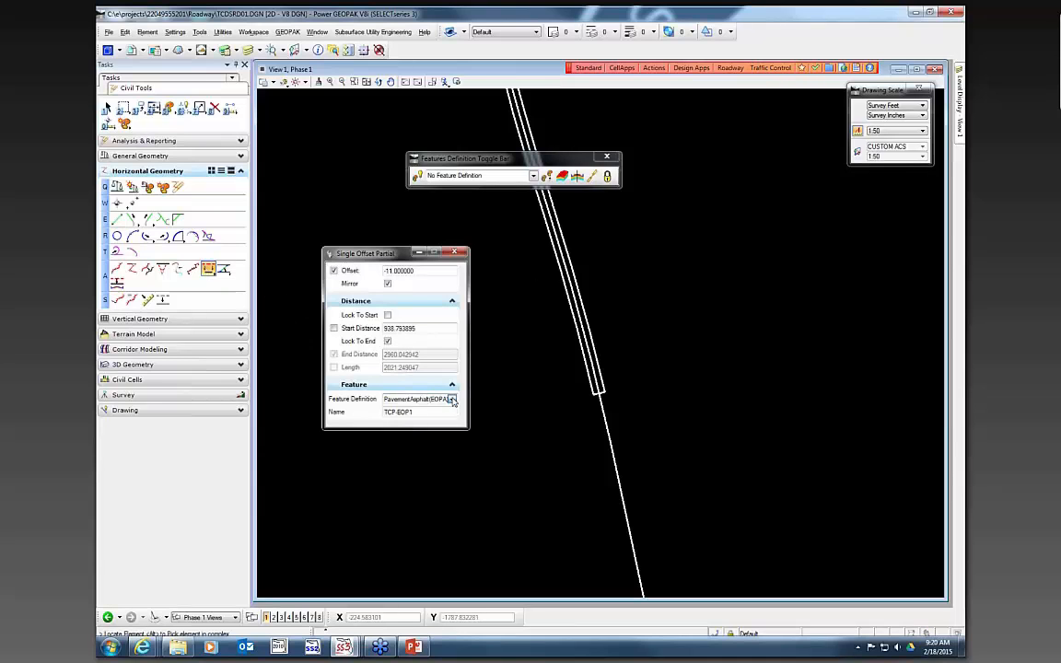
left_click(451, 399)
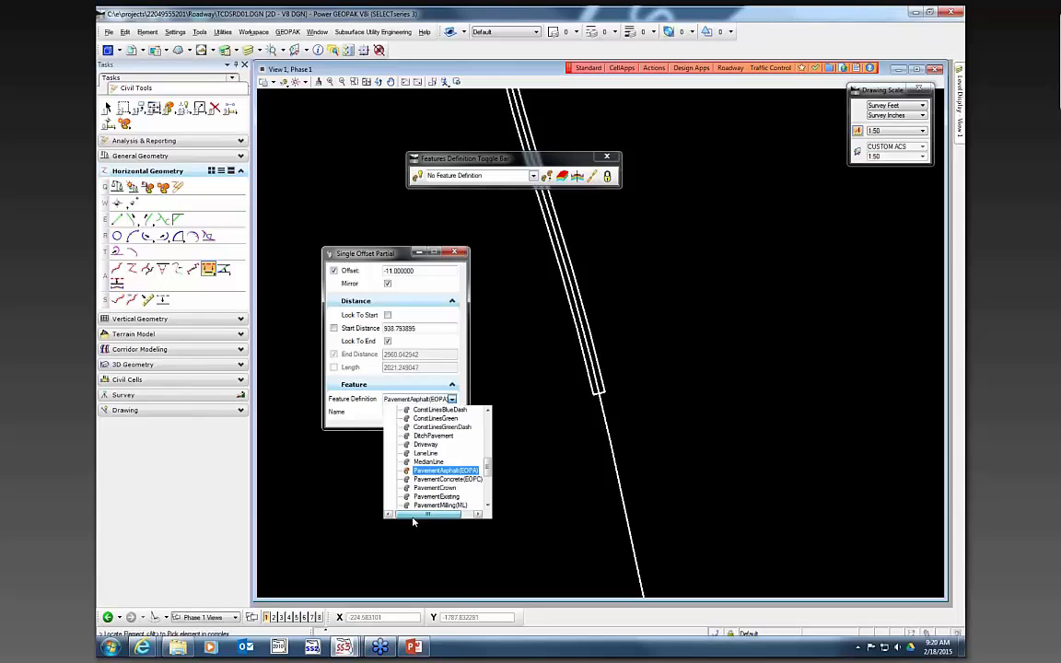
scroll(409, 473, "up", 6)
scroll(409, 473, "up", 3)
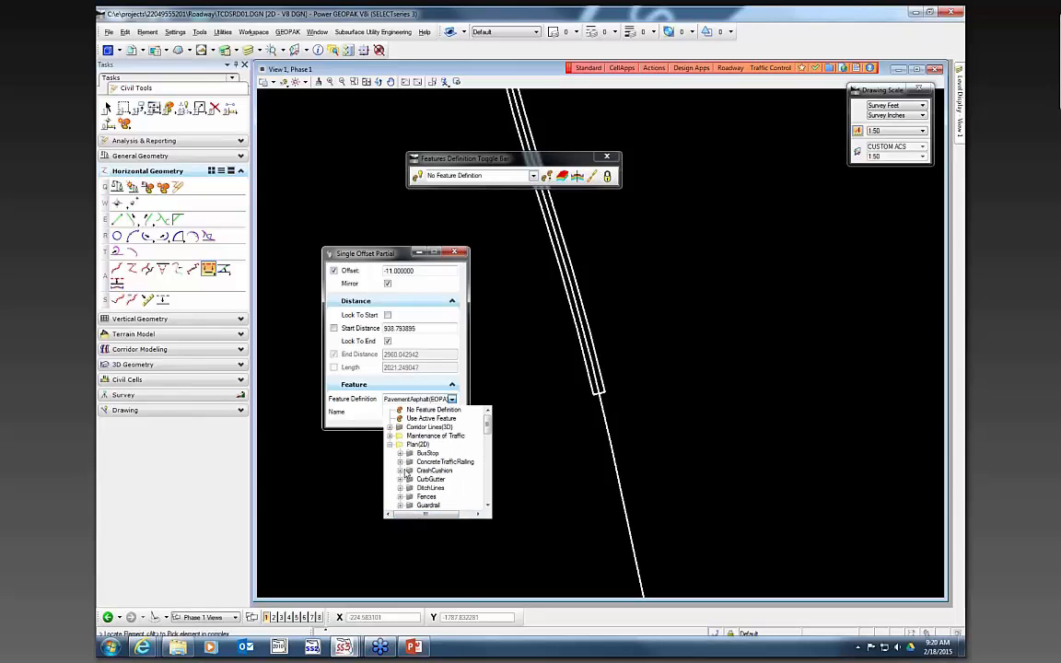
left_click(392, 445)
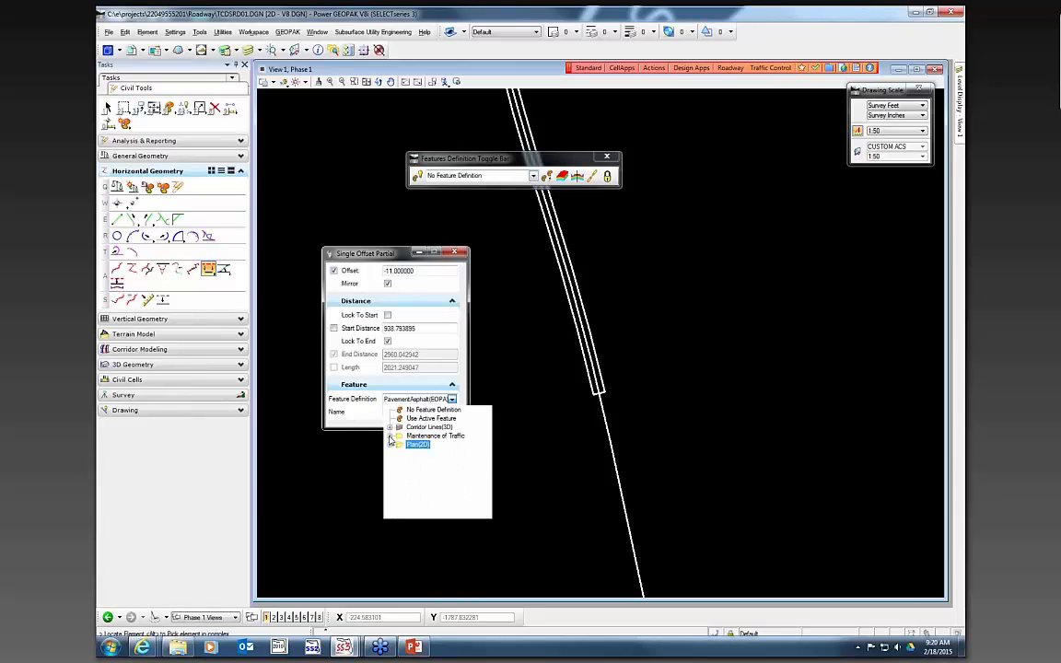
left_click(389, 437)
left_click(401, 472)
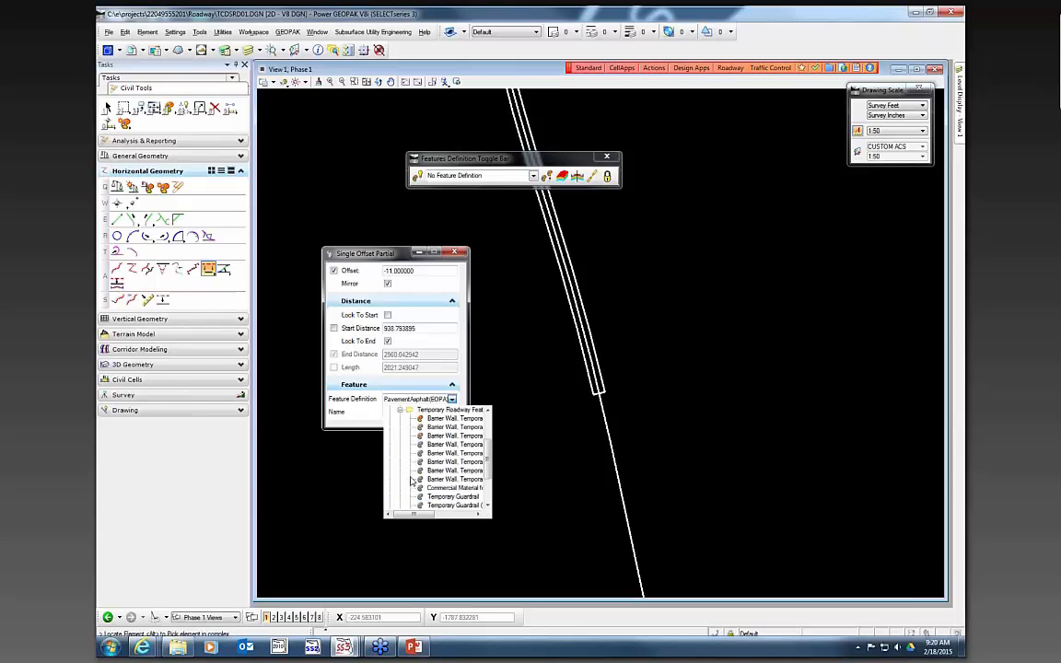
left_click(456, 422)
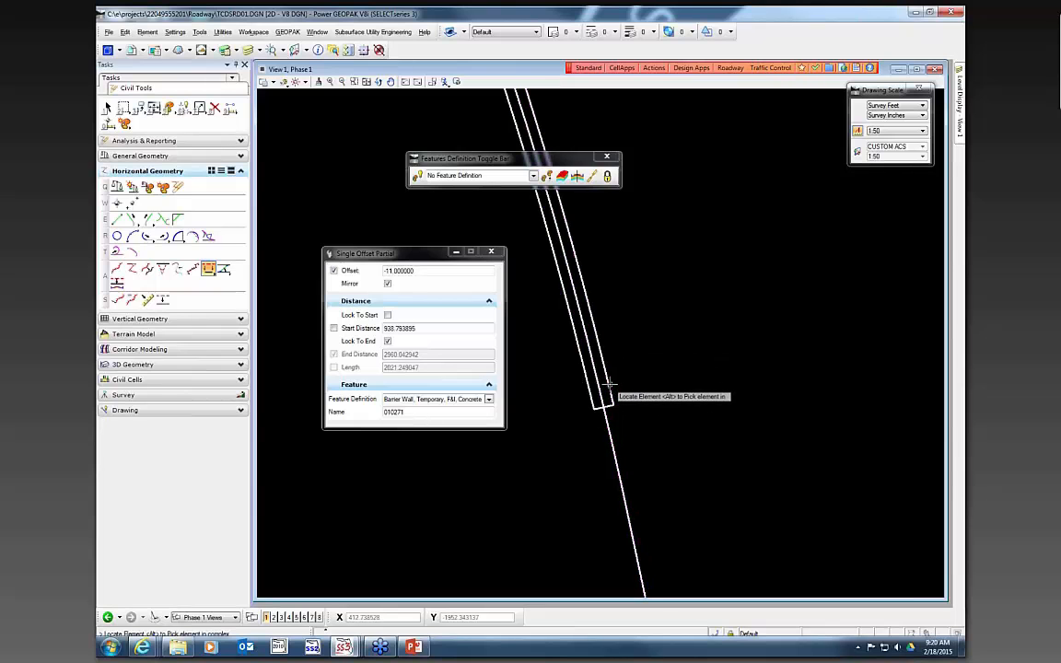
- Pick the new temporary edge-of-pavement line as the offset element, set offset 0.5 and start distance 4+65.00
left_click(614, 379)
scroll(621, 374, "up", 3)
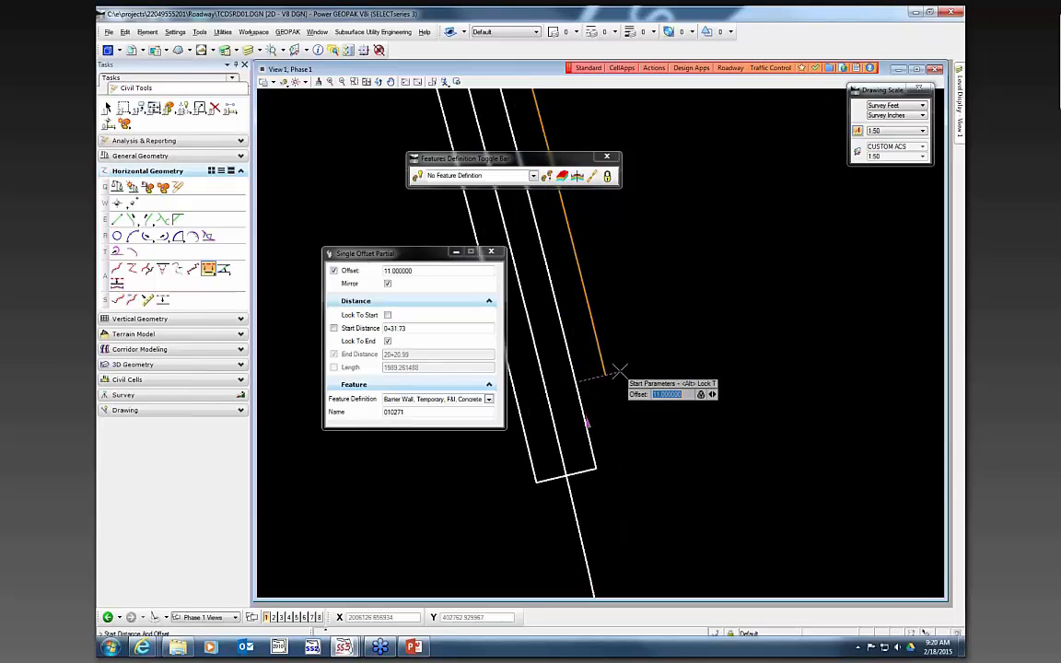
key("Return")
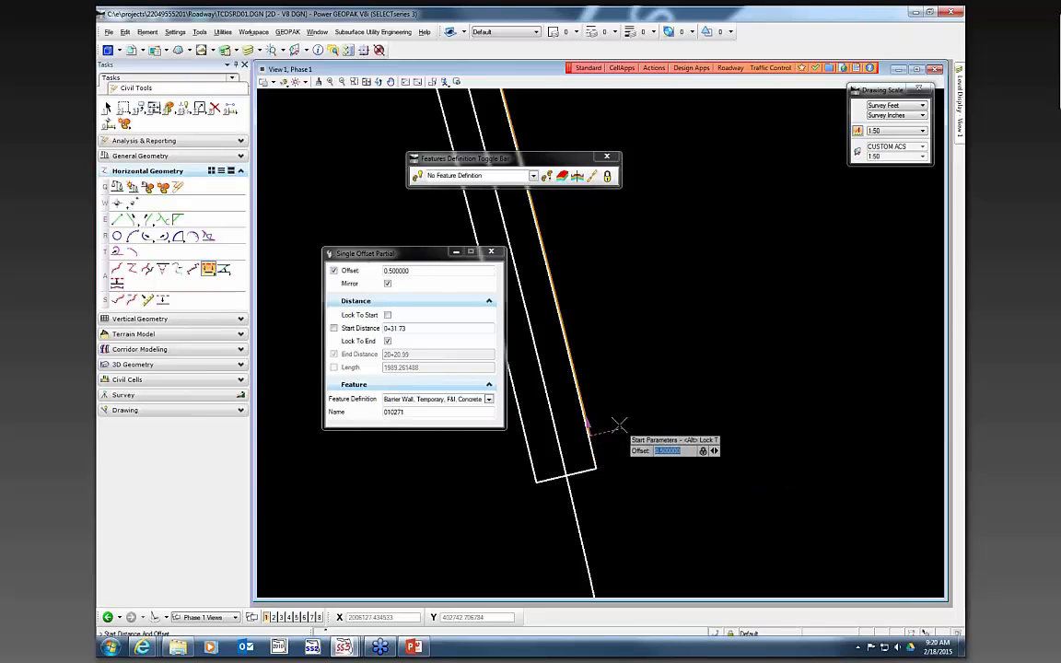
scroll(634, 433, "down", 3)
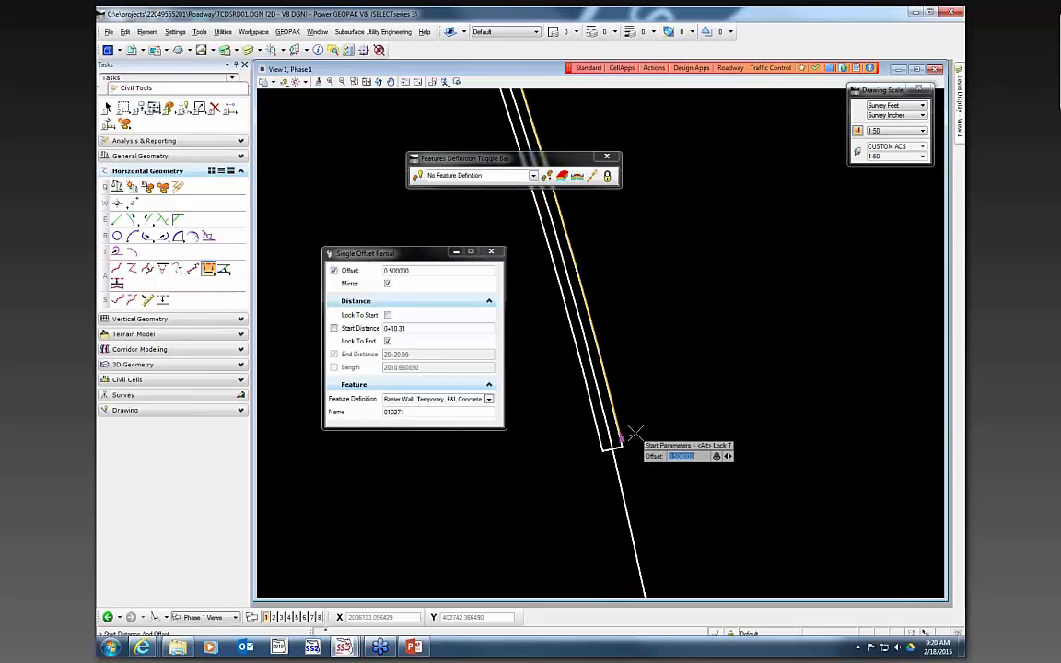
key("Right")
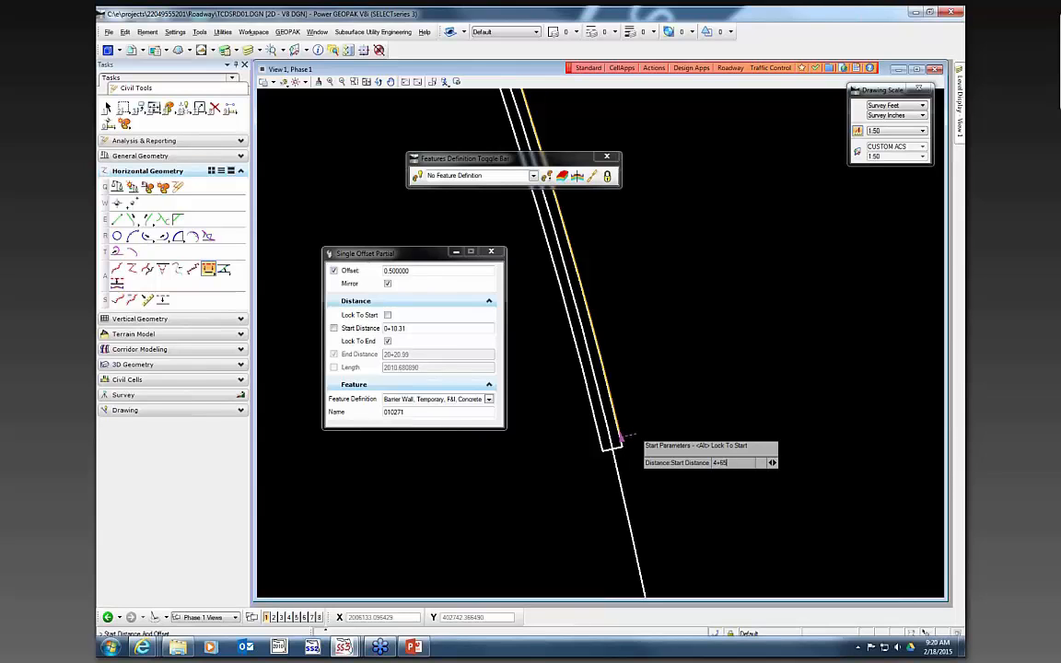
key("Return")
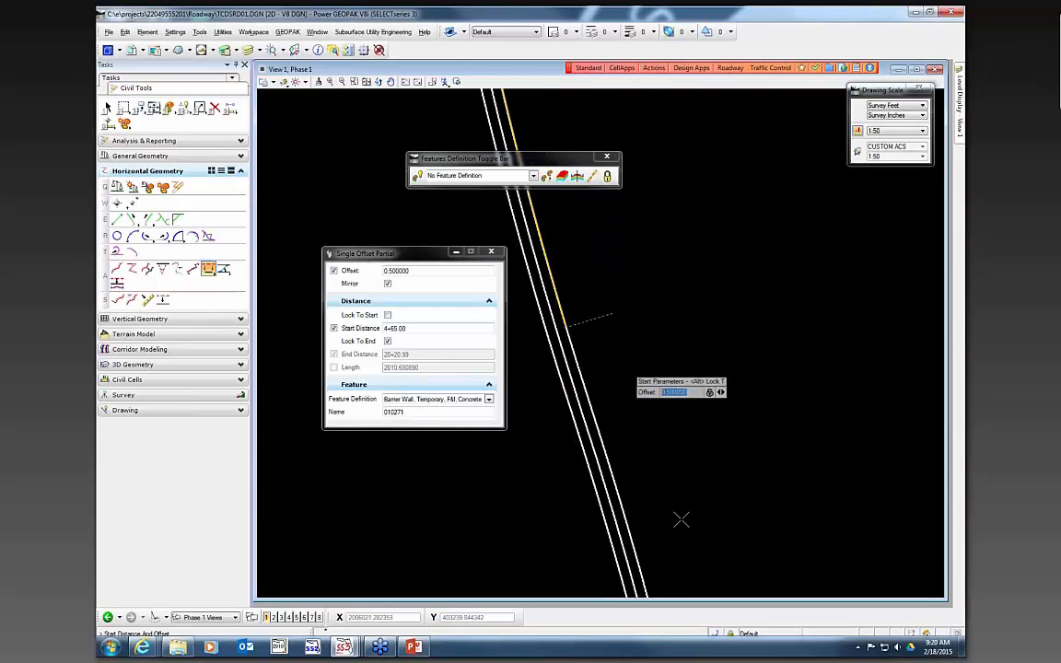
- Place the temporary barrier wall offset line ending at distance 19+05.00, unlocked from the element end, with mirroring off
scroll(682, 520, "down", 2)
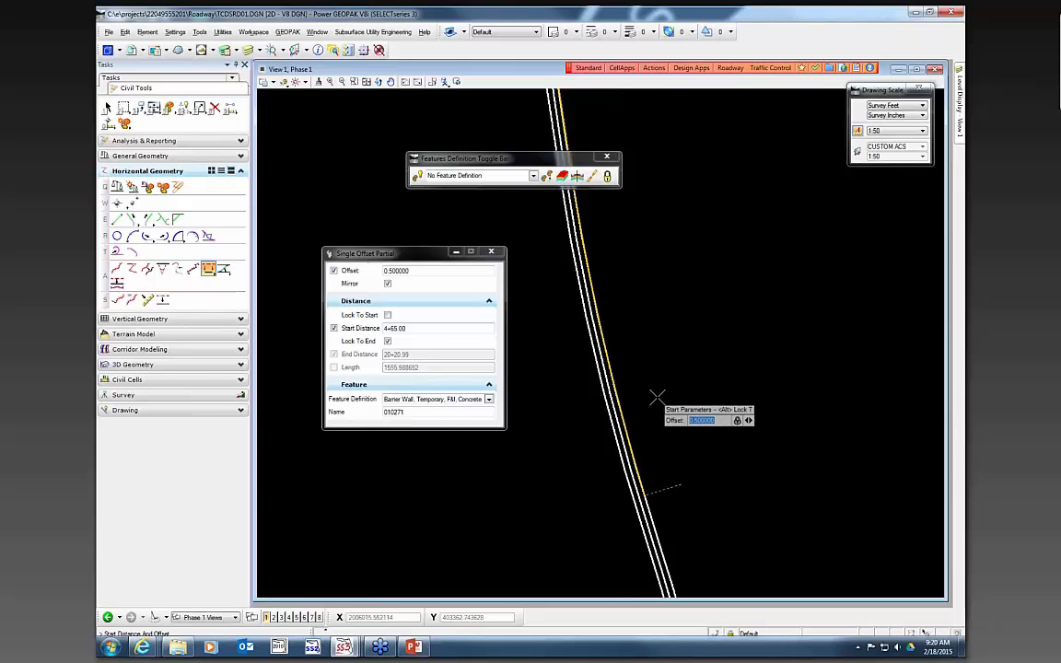
left_click(664, 396)
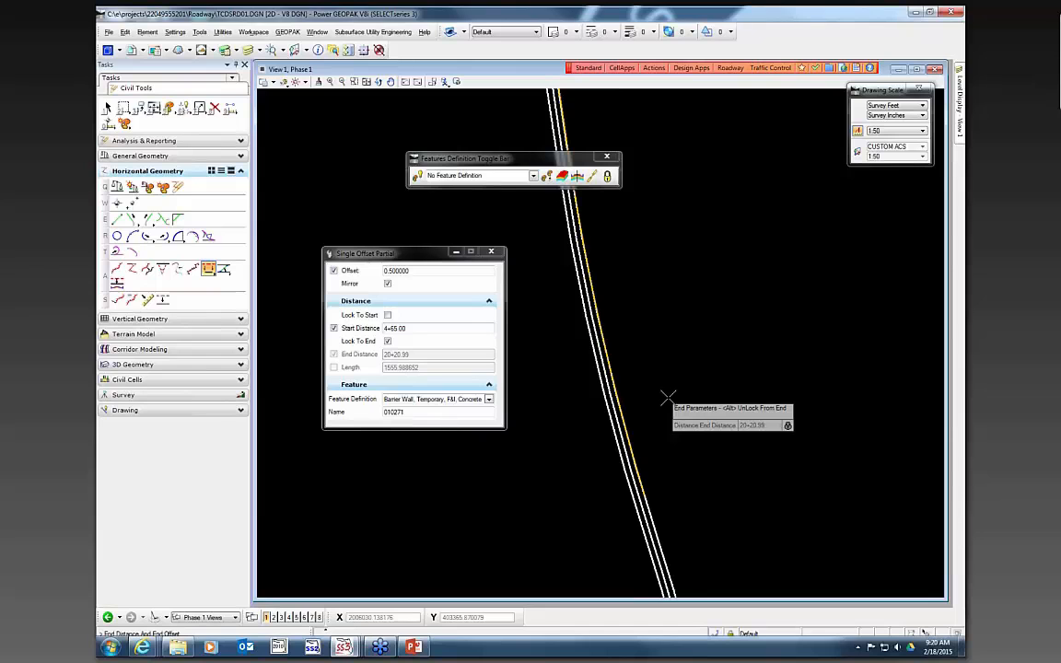
key("alt")
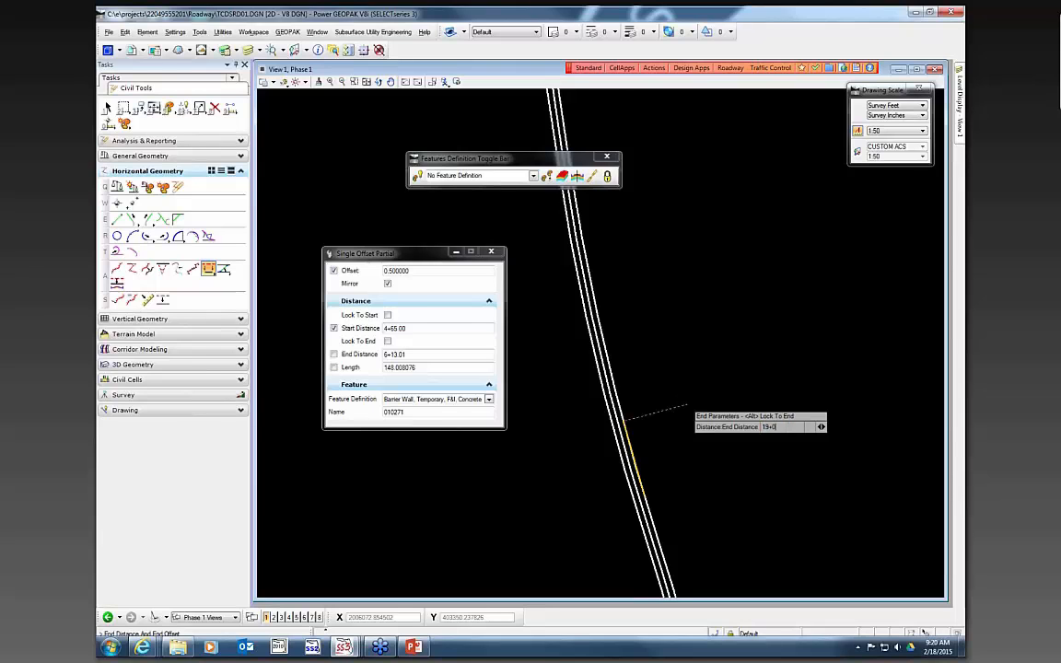
type("19+05.00")
key("Return")
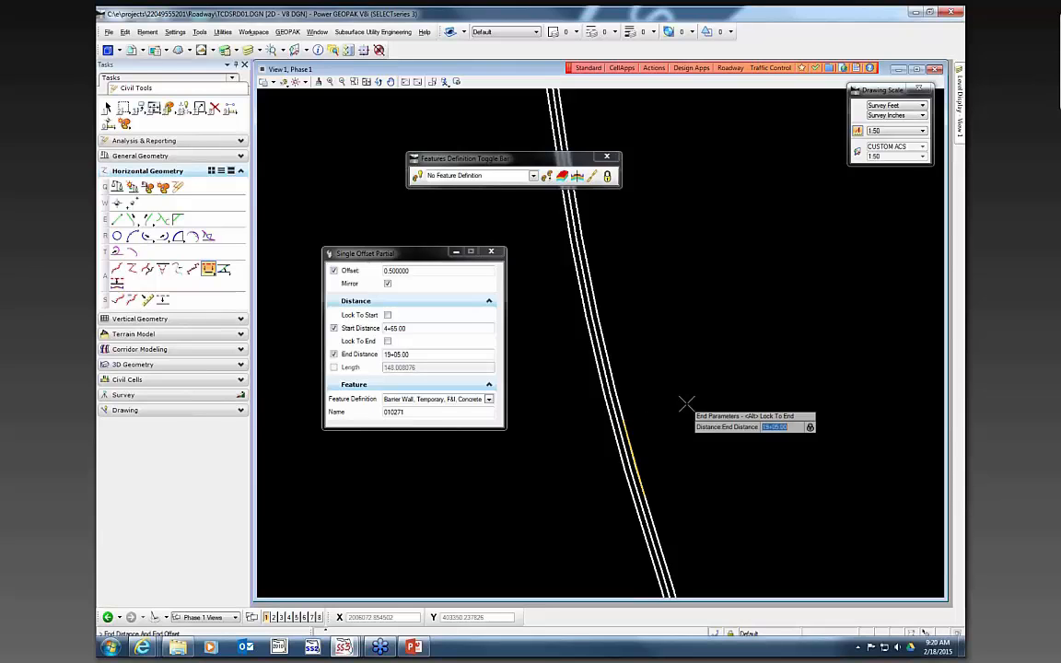
scroll(733, 325, "down", 2)
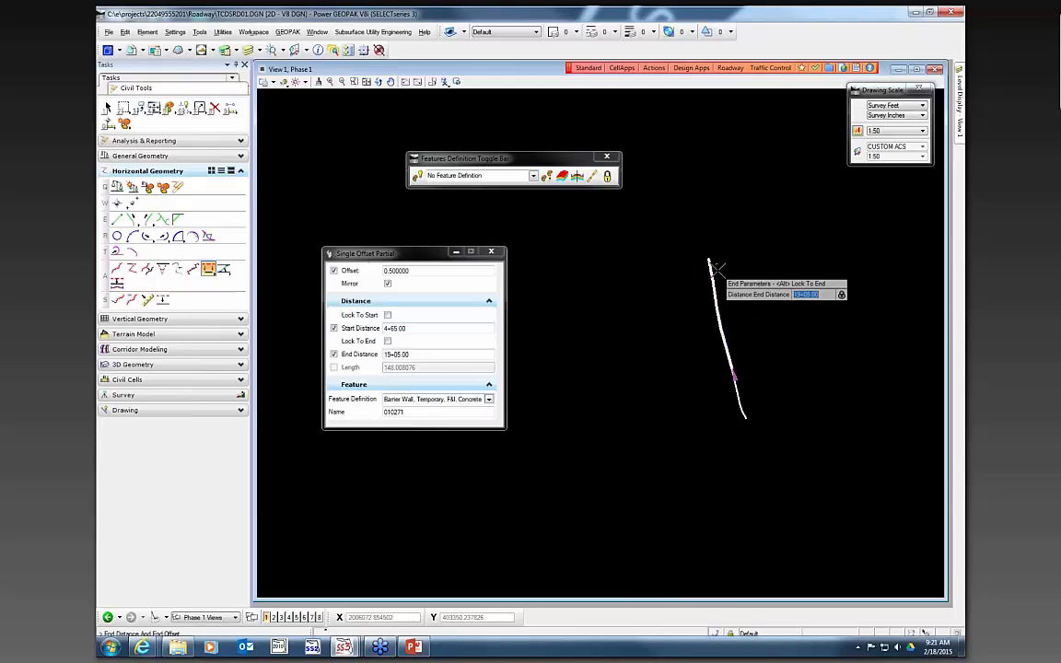
scroll(718, 263, "up", 6)
left_click(717, 256)
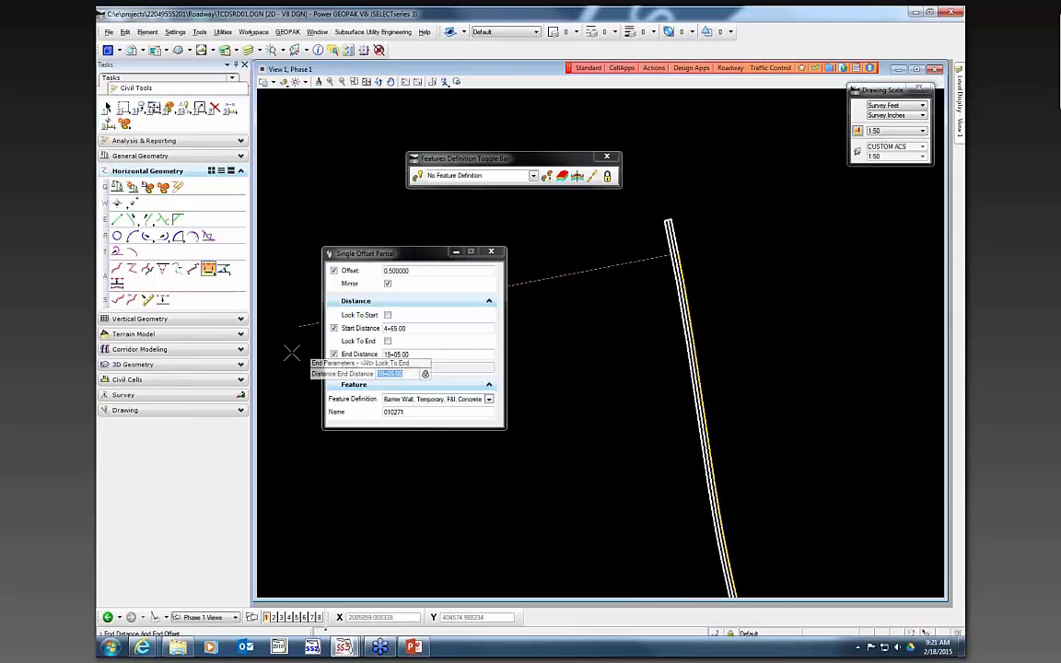
left_click(334, 354)
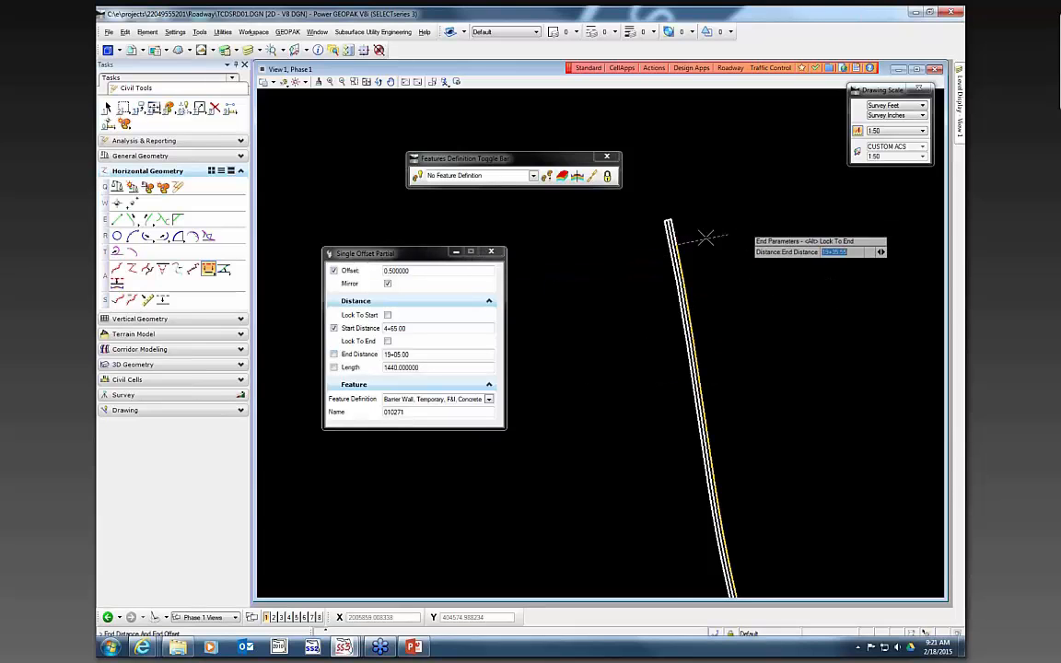
scroll(703, 276, "up", 2)
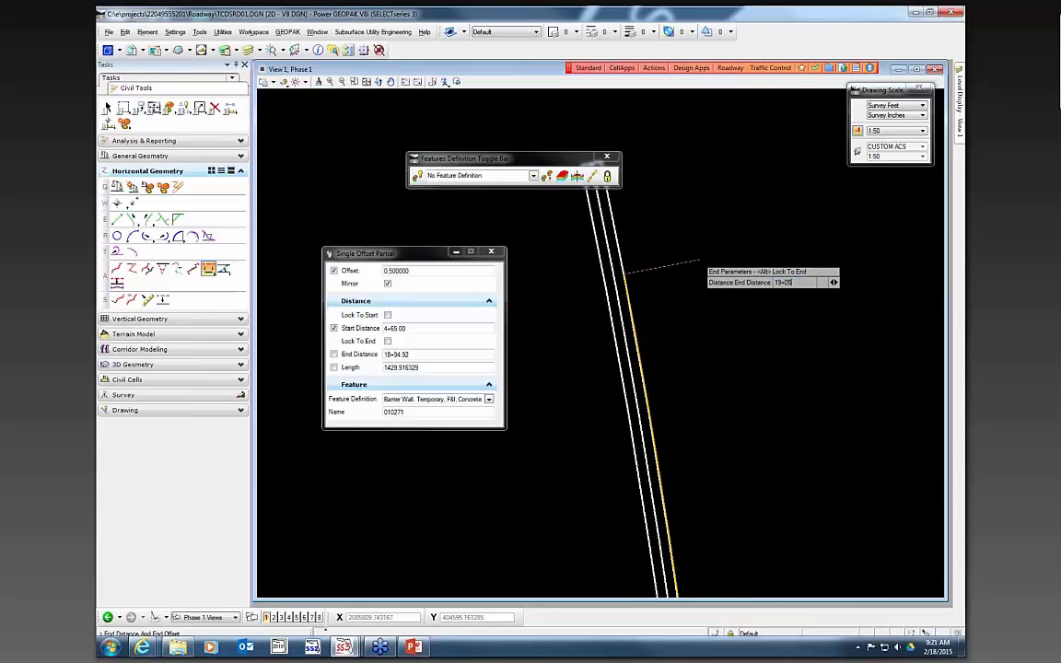
key("Return")
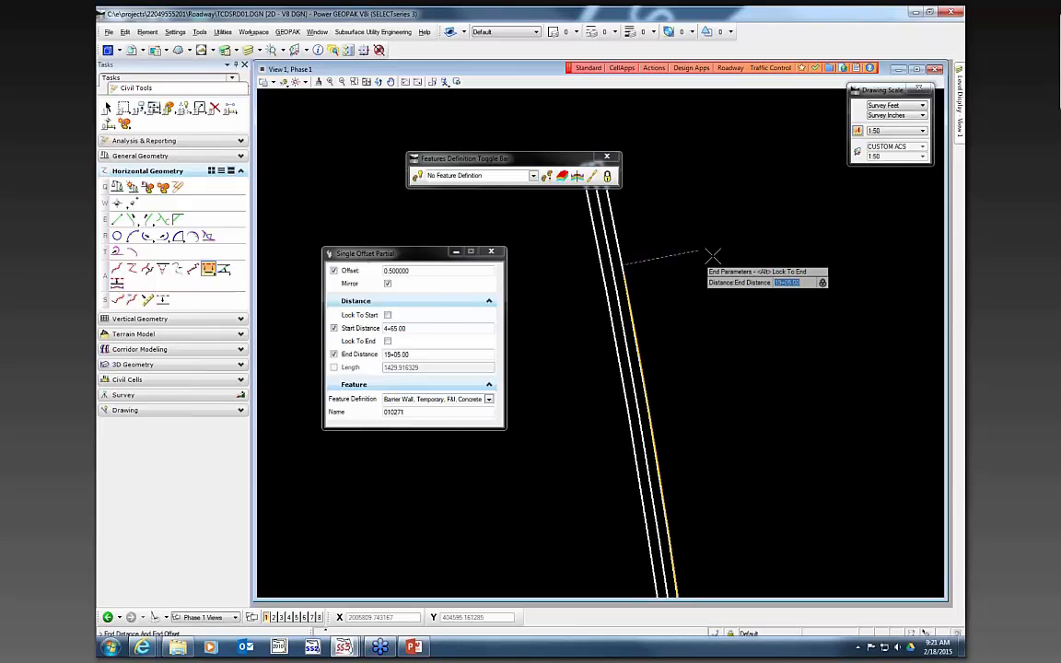
left_click(730, 236)
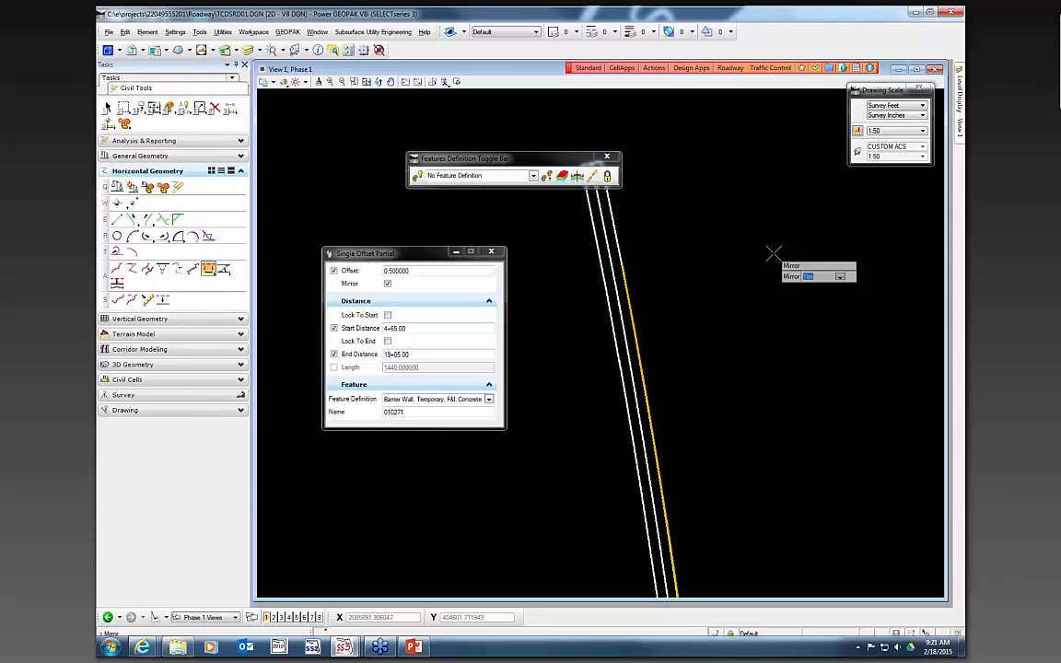
left_click(741, 237)
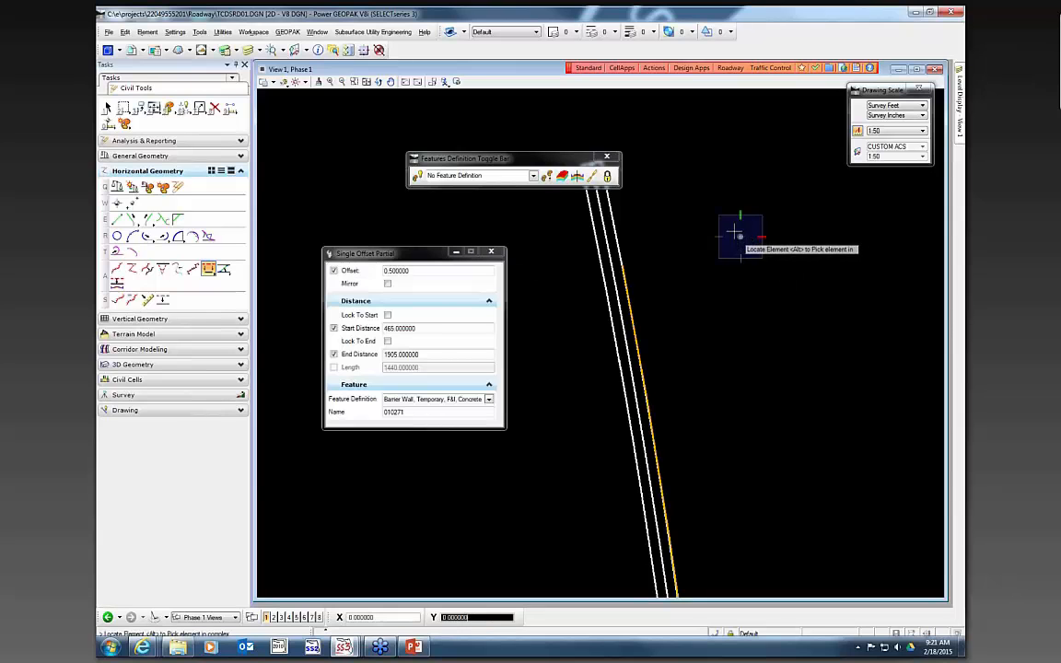
- Offset the new barrier wall line 2 ft with Single Offset Entire Element, using Barrier Wall, Temporary, F&I, Concrete and no mirror
scroll(754, 199, "down", 1)
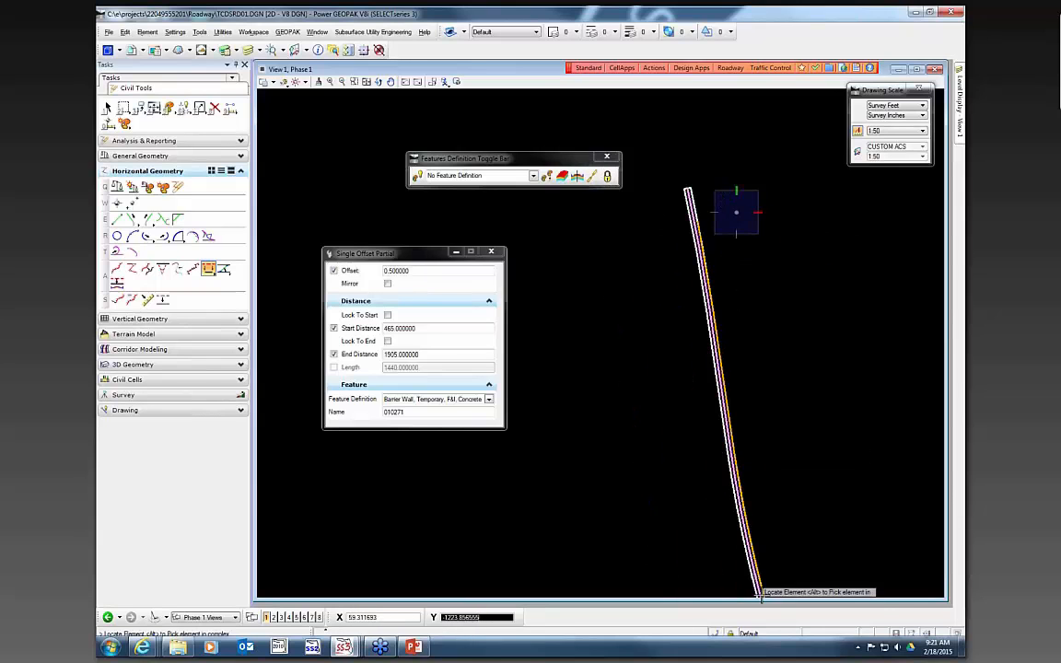
scroll(723, 452, "up", 2)
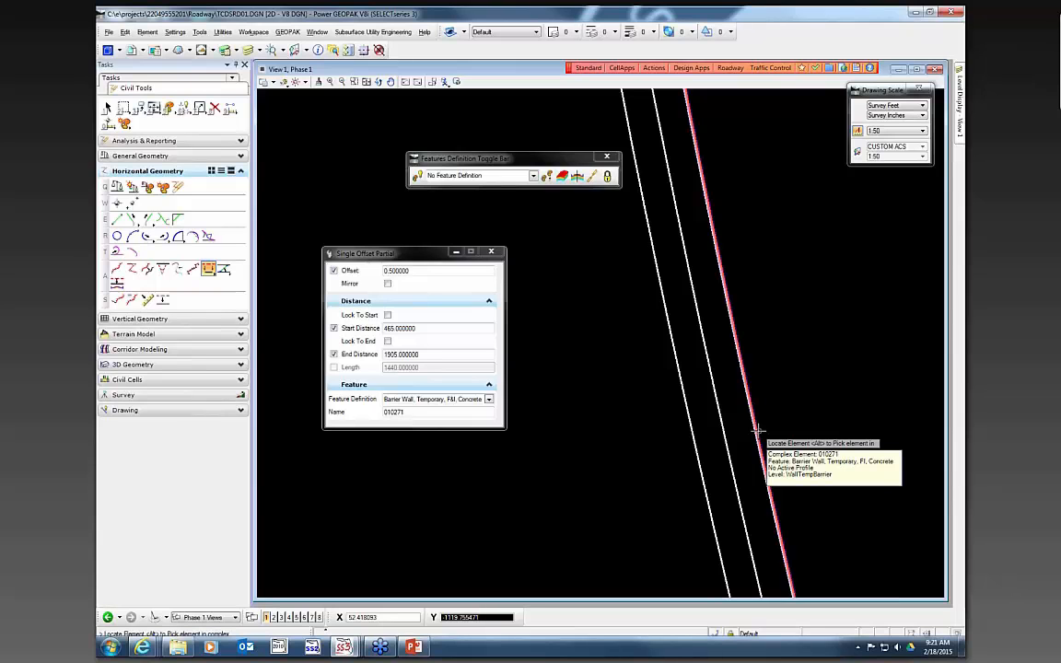
scroll(766, 378, "down", 4)
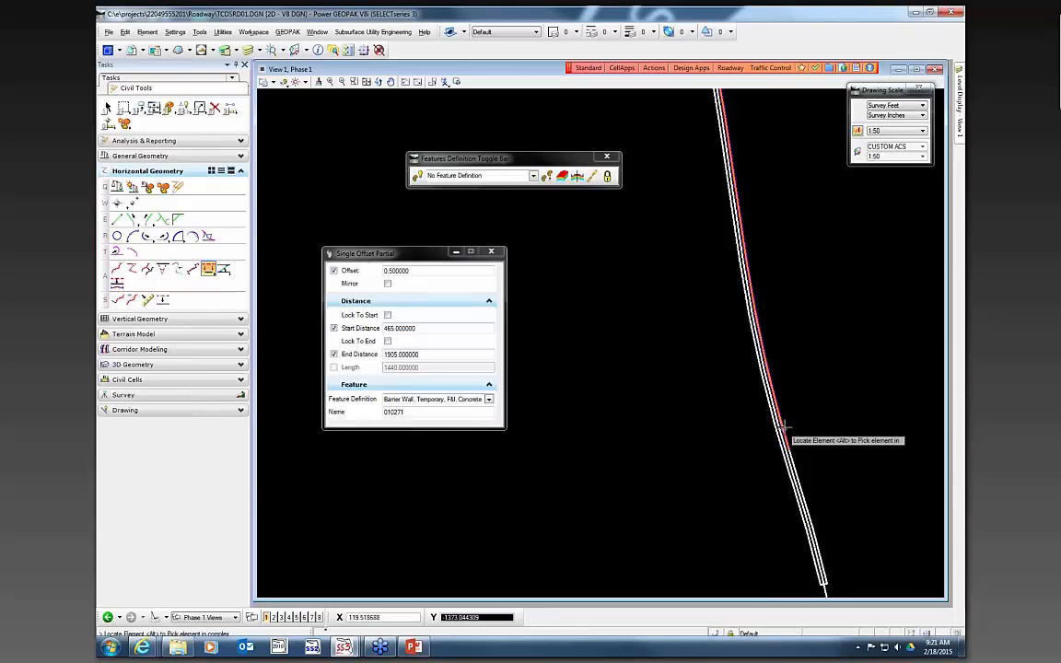
scroll(778, 414, "up", 5)
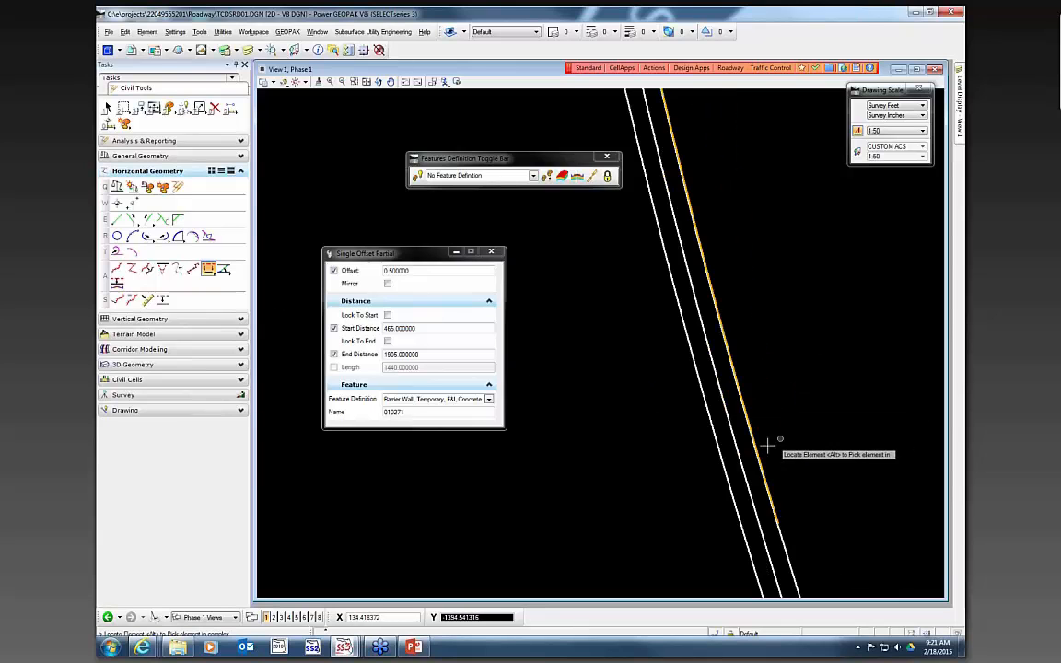
left_click(210, 267)
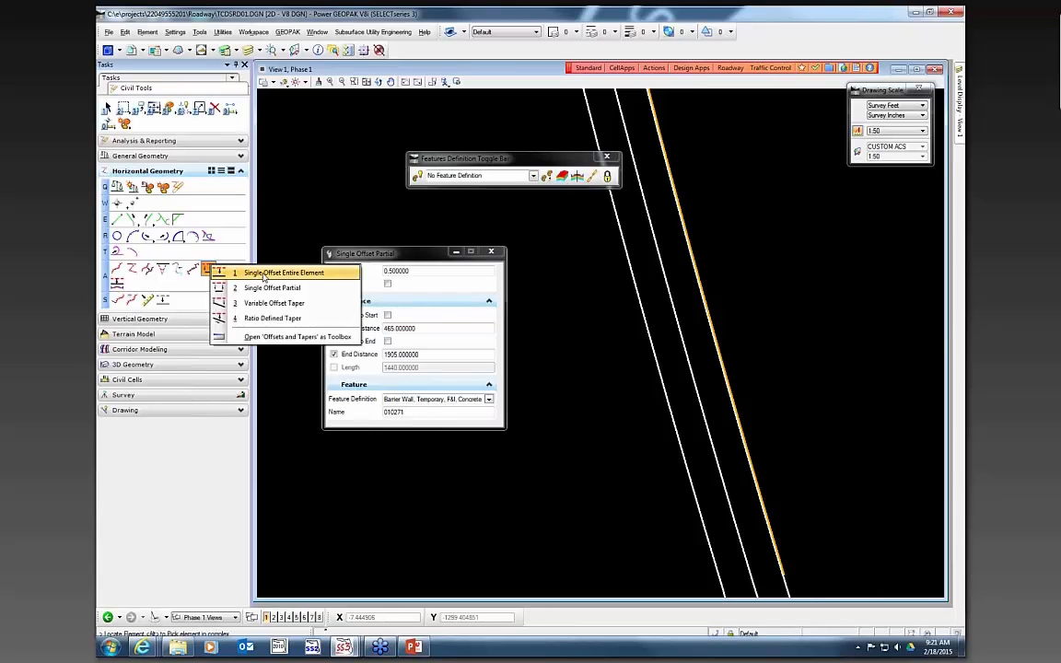
left_click(265, 275)
scroll(737, 440, "up", 2)
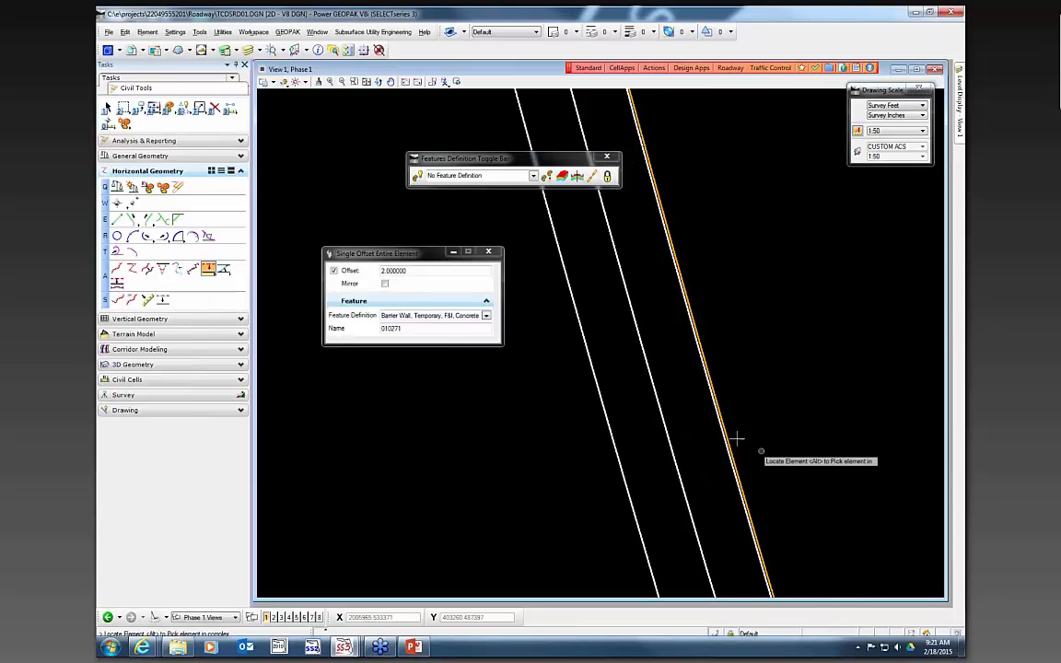
scroll(734, 438, "up", 3)
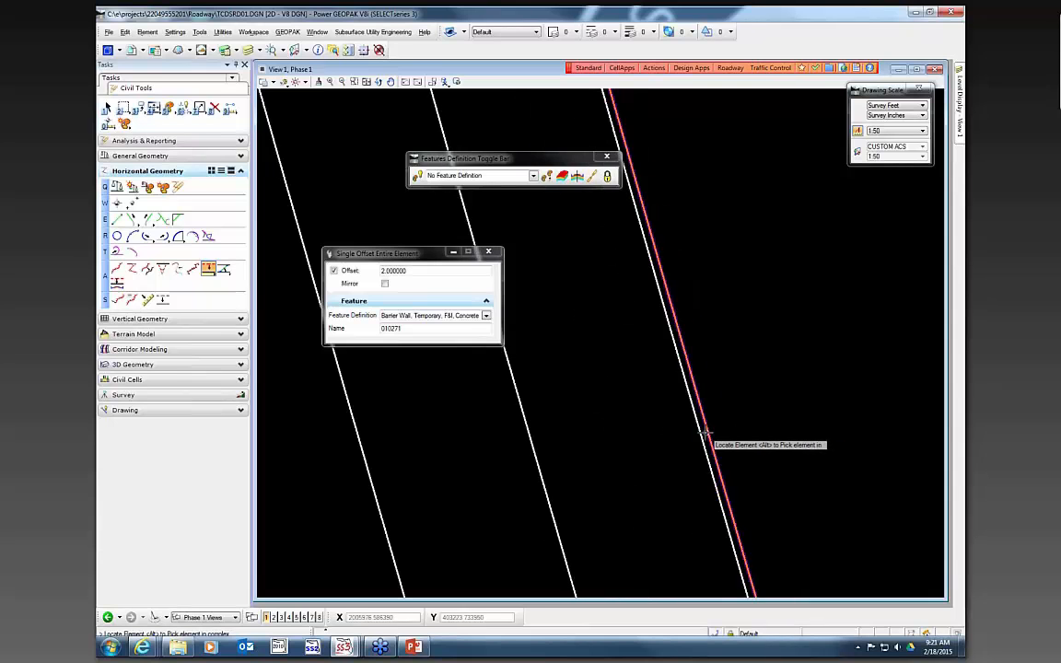
mouse_move(705, 433)
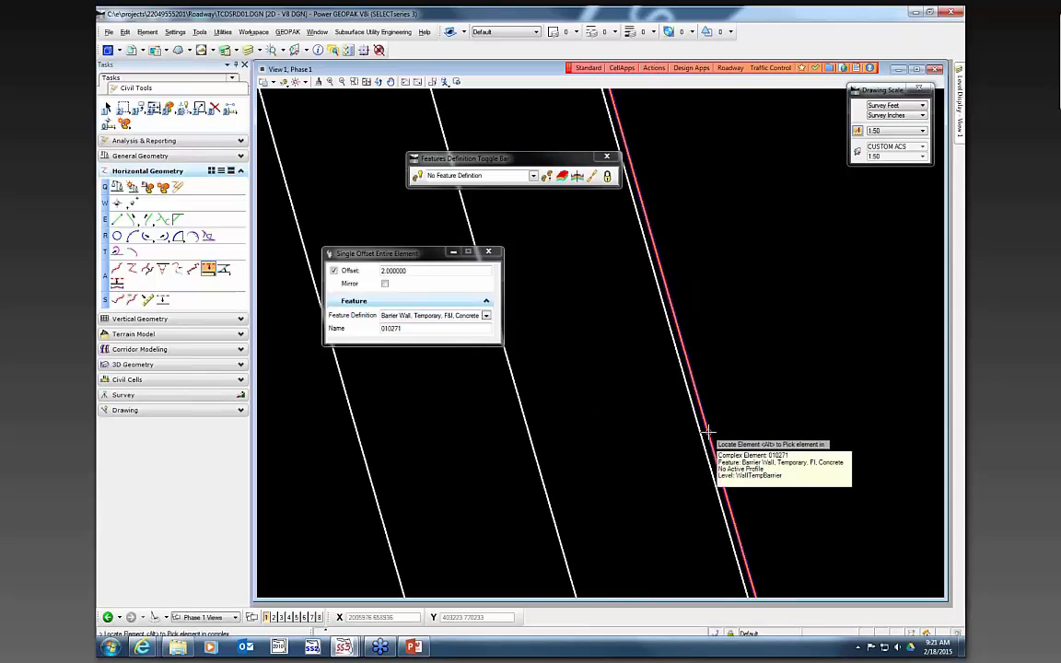
left_click(487, 316)
left_click(400, 332)
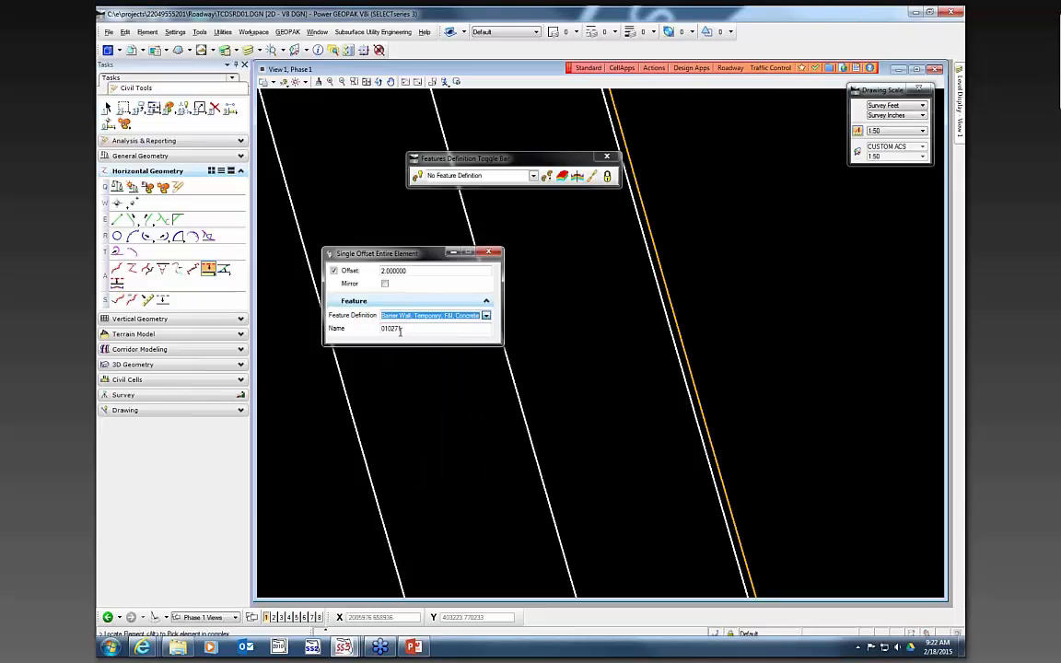
left_click(691, 374)
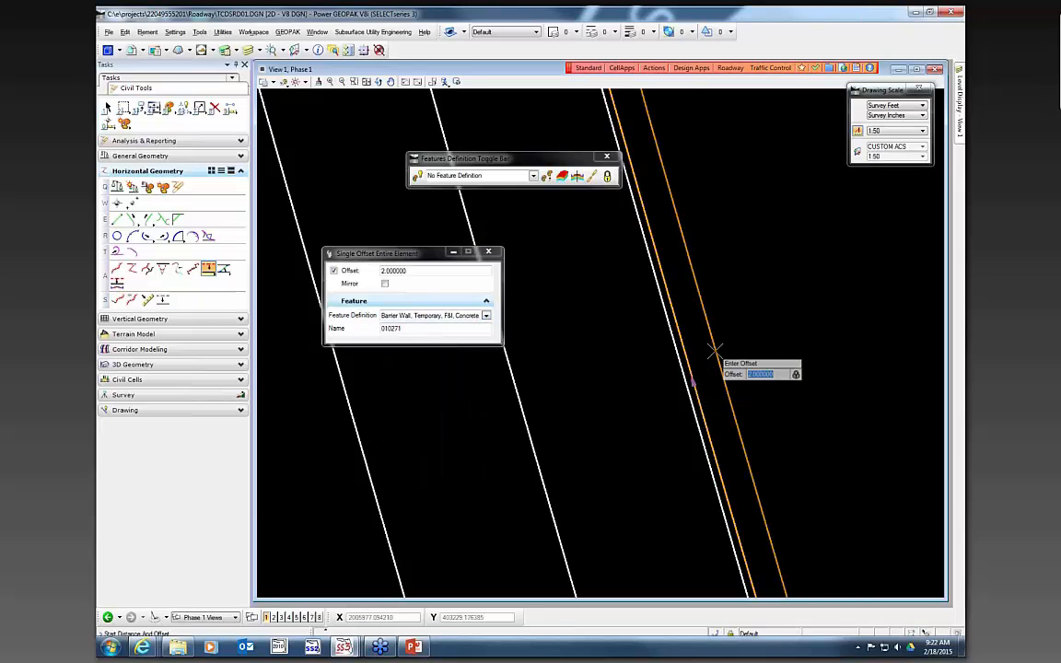
scroll(703, 279, "down", 2)
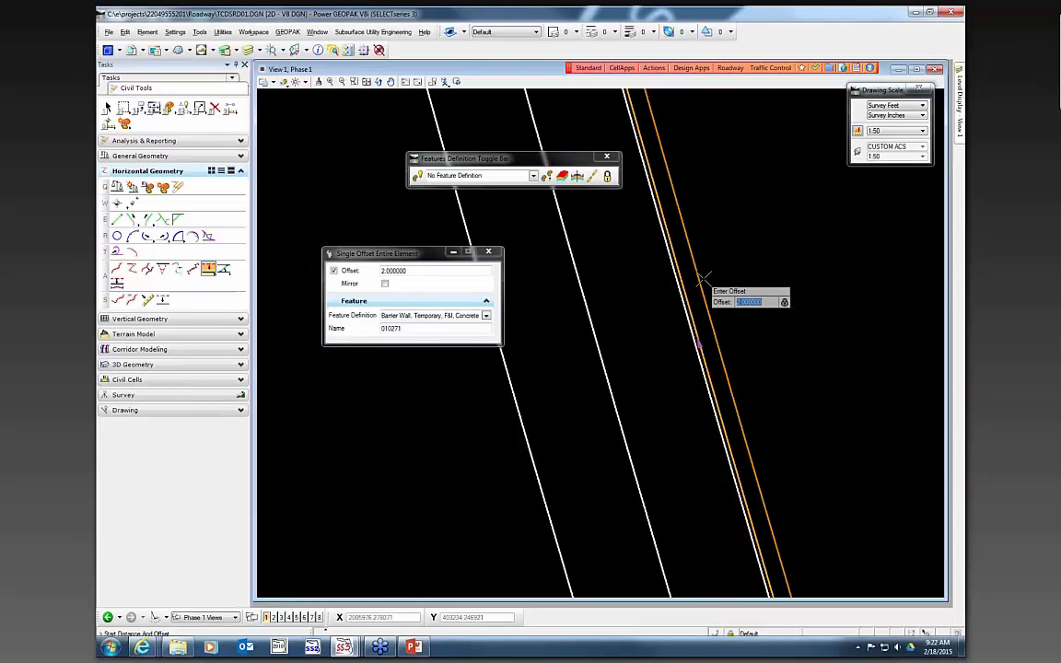
left_click(705, 282)
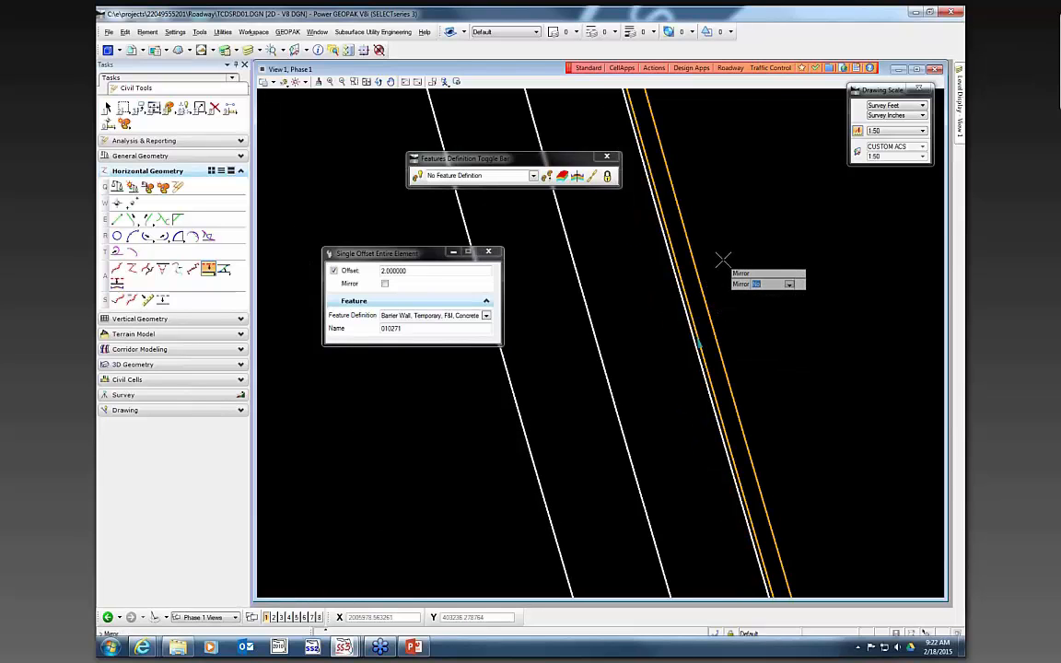
left_click(724, 253)
- Draw an EOPA line about 2 ft closing the lower ends of the two barrier wall lines, then undo it
scroll(719, 226, "down", 2)
scroll(715, 221, "down", 2)
scroll(763, 332, "up", 2)
scroll(755, 431, "down", 2)
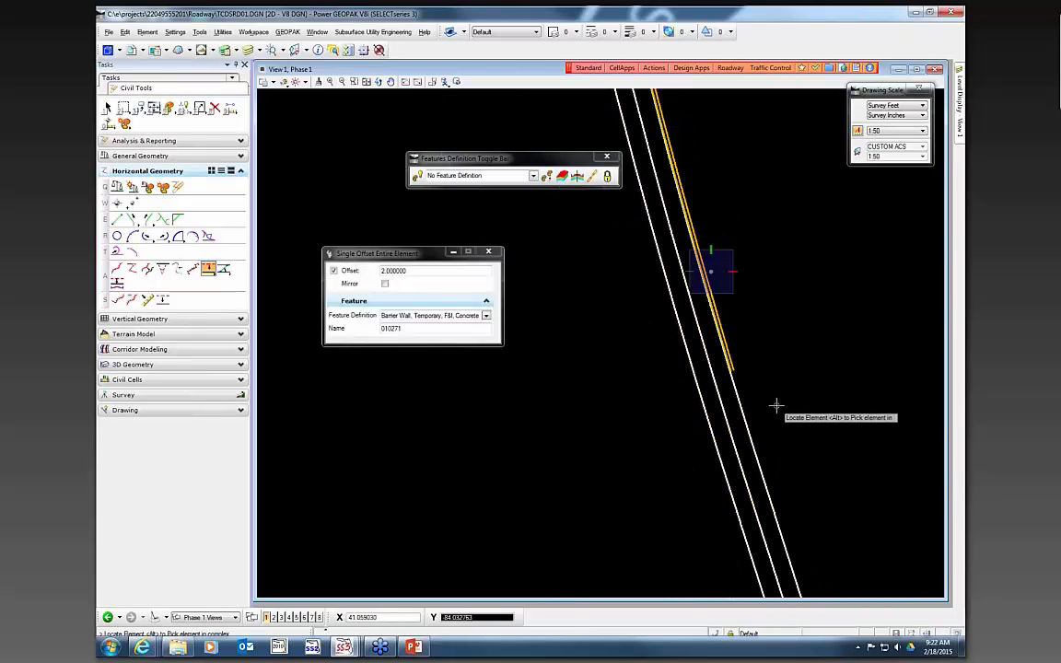
left_click(117, 219)
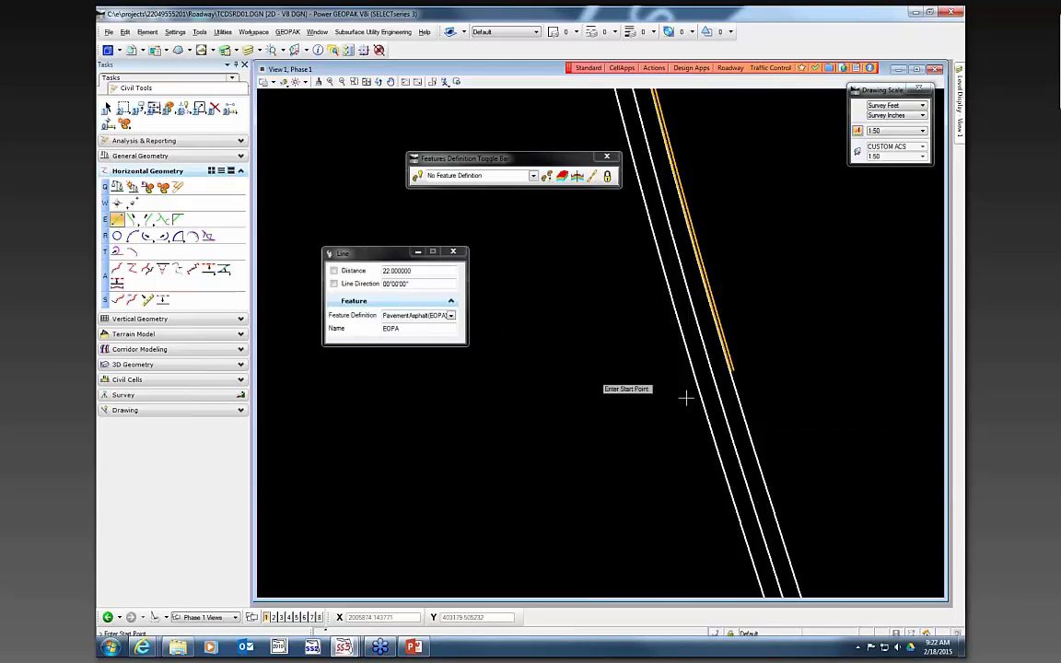
scroll(728, 367, "up", 3)
left_click(718, 355)
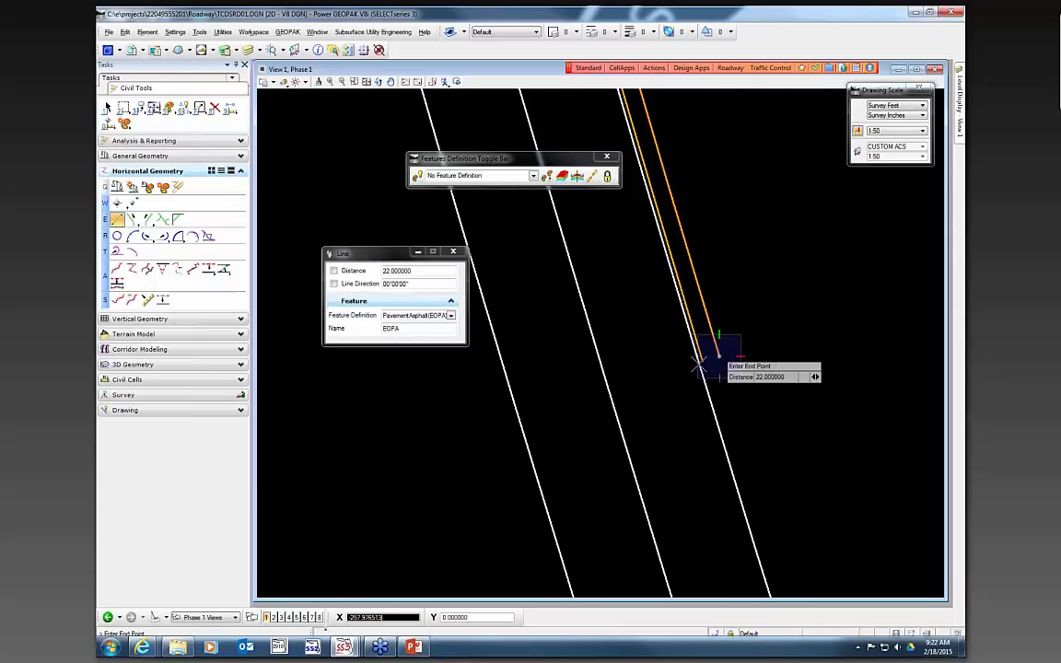
left_click(703, 361)
scroll(673, 462, "down", 2)
scroll(679, 443, "up", 1)
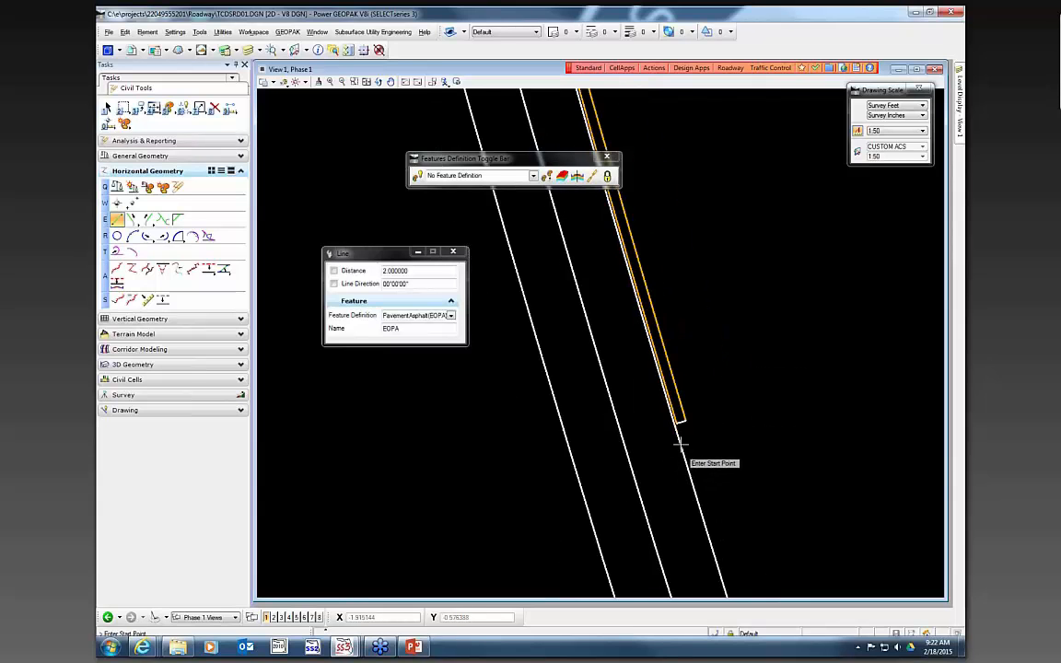
scroll(670, 439, "up", 2)
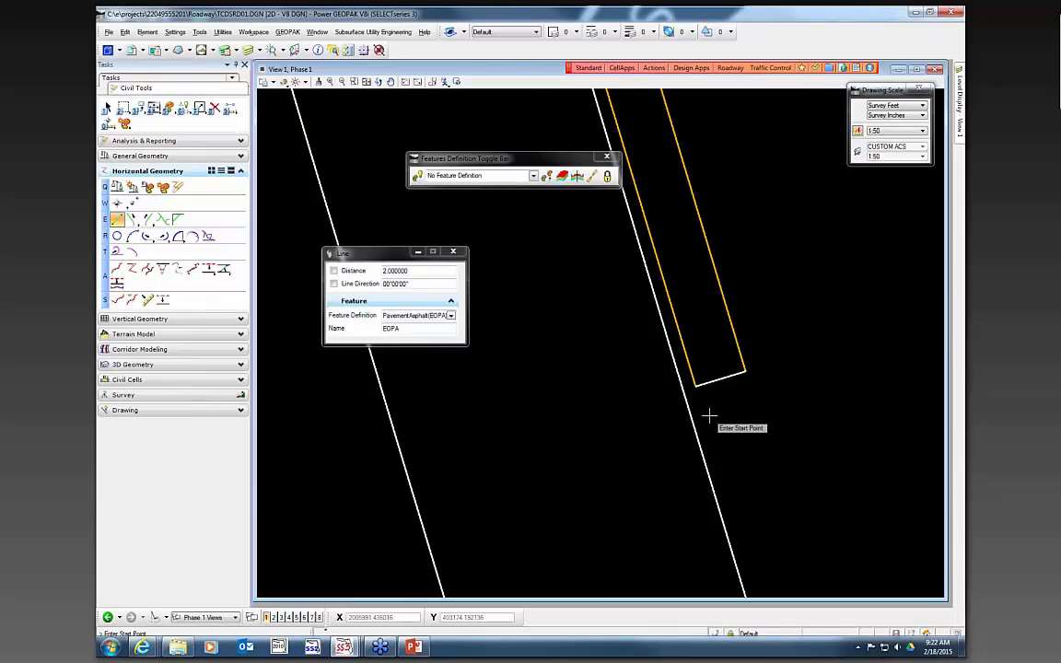
key("ctrl+z")
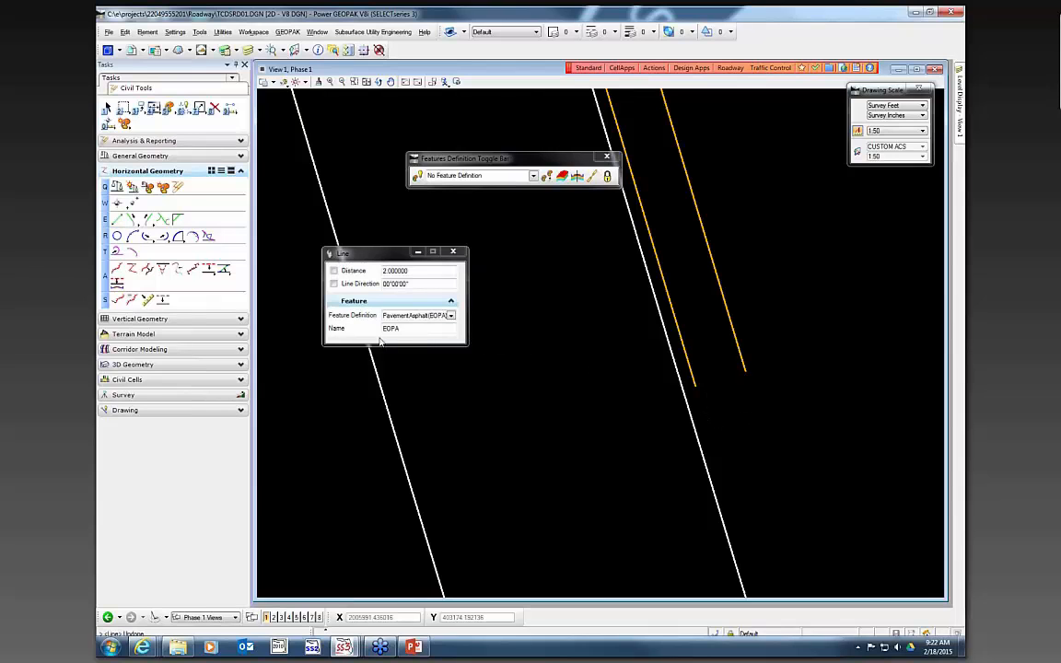
- Draw a Barrier Wall, Temporary, F&I, Concrete line closing the lower ends of the two barrier wall lines
left_click(452, 316)
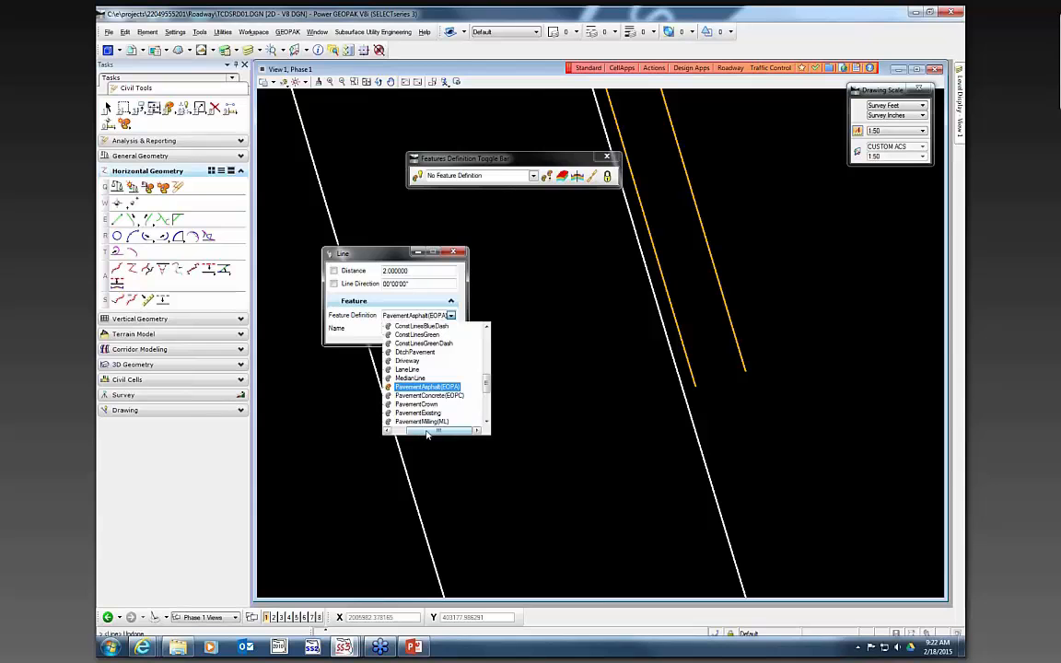
scroll(400, 387, "up", 4)
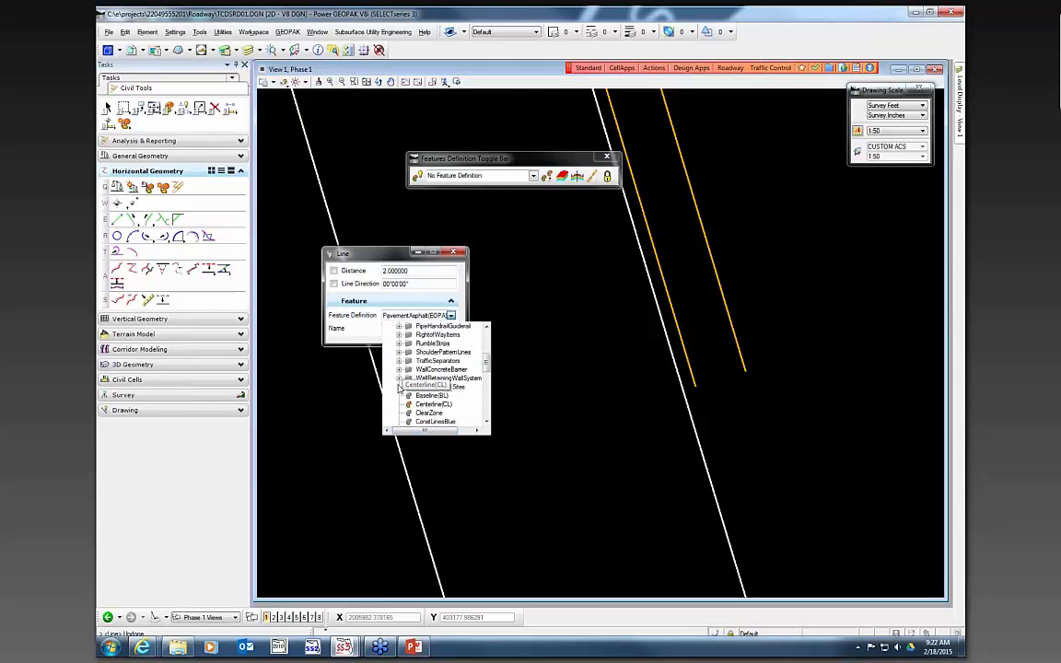
scroll(401, 370, "up", 3)
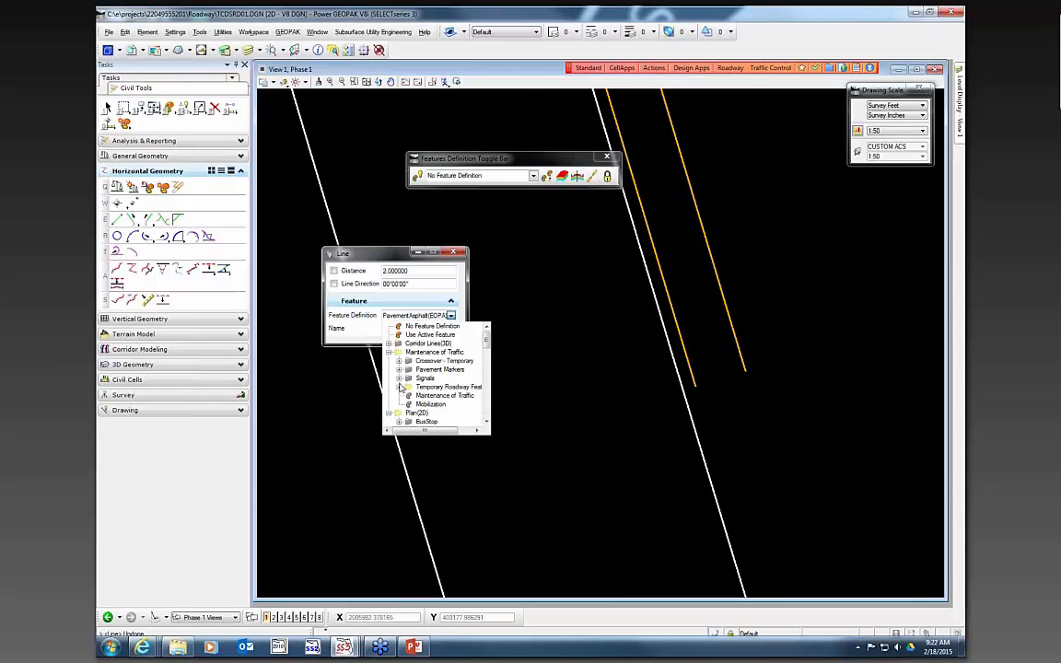
left_click(399, 388)
left_click(433, 335)
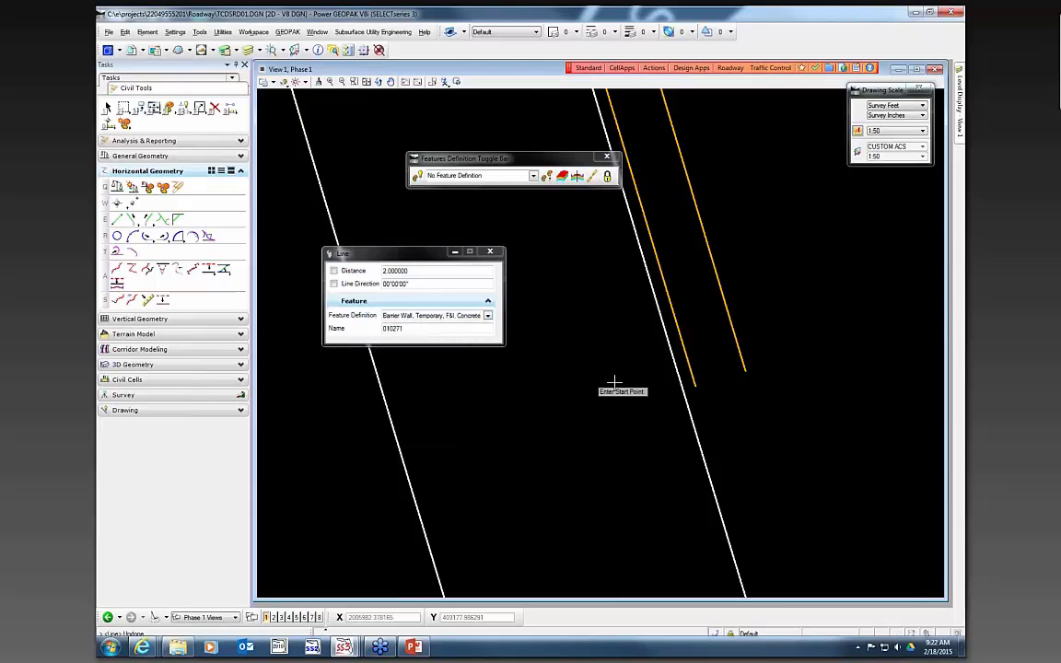
left_click(724, 377)
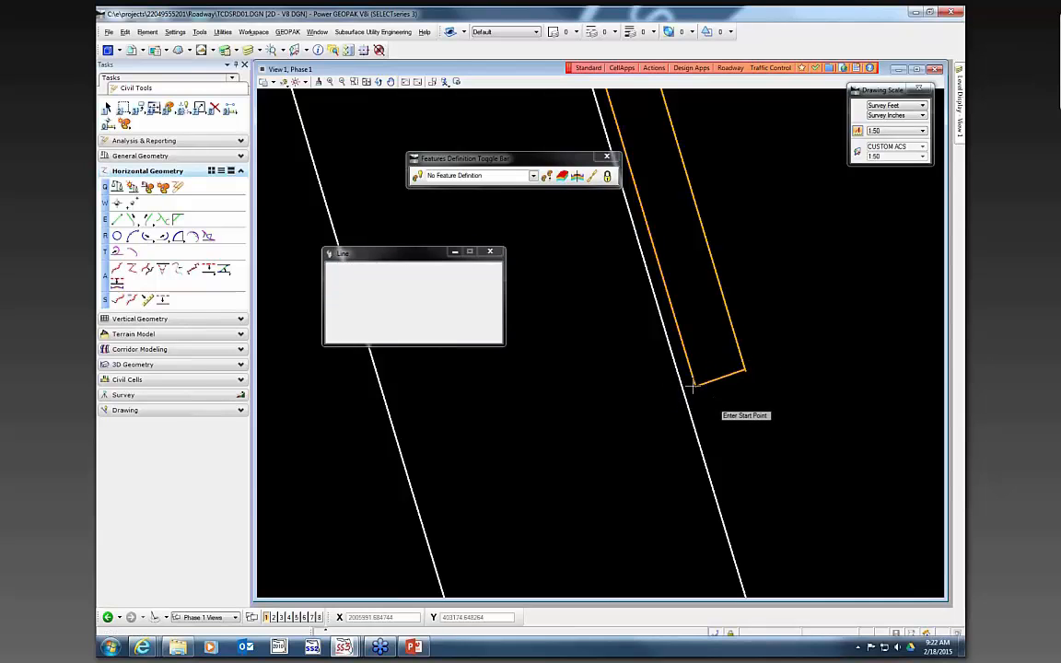
left_click(695, 386)
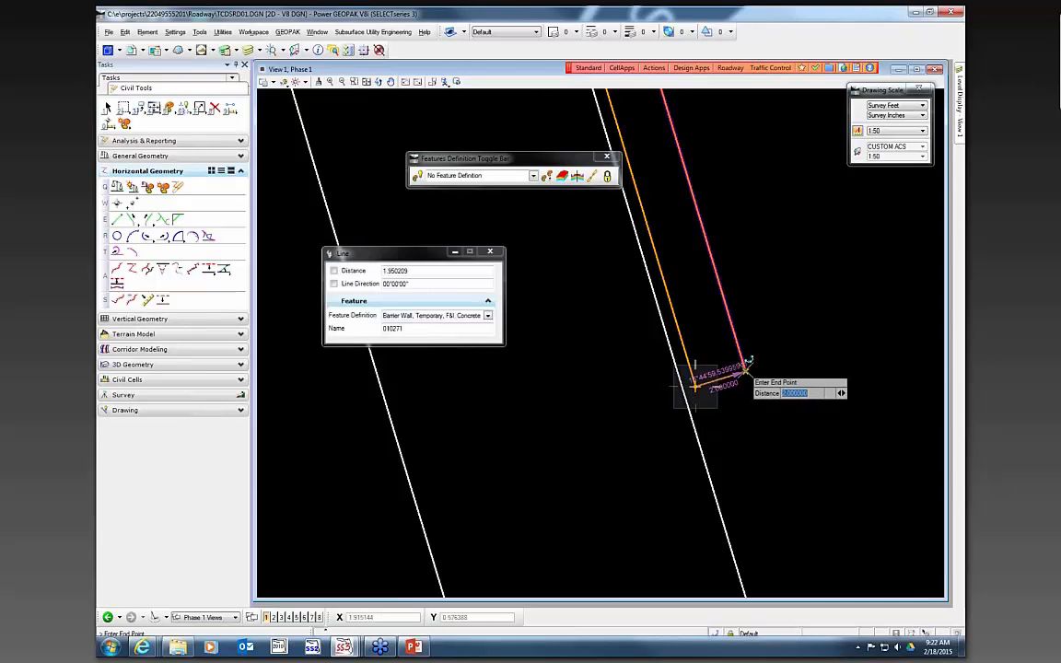
left_click(748, 361)
- Place a Temporary Crash Cushion, Redirective Option point at the upstream end of the temporary barrier wall
scroll(748, 433, "down", 4)
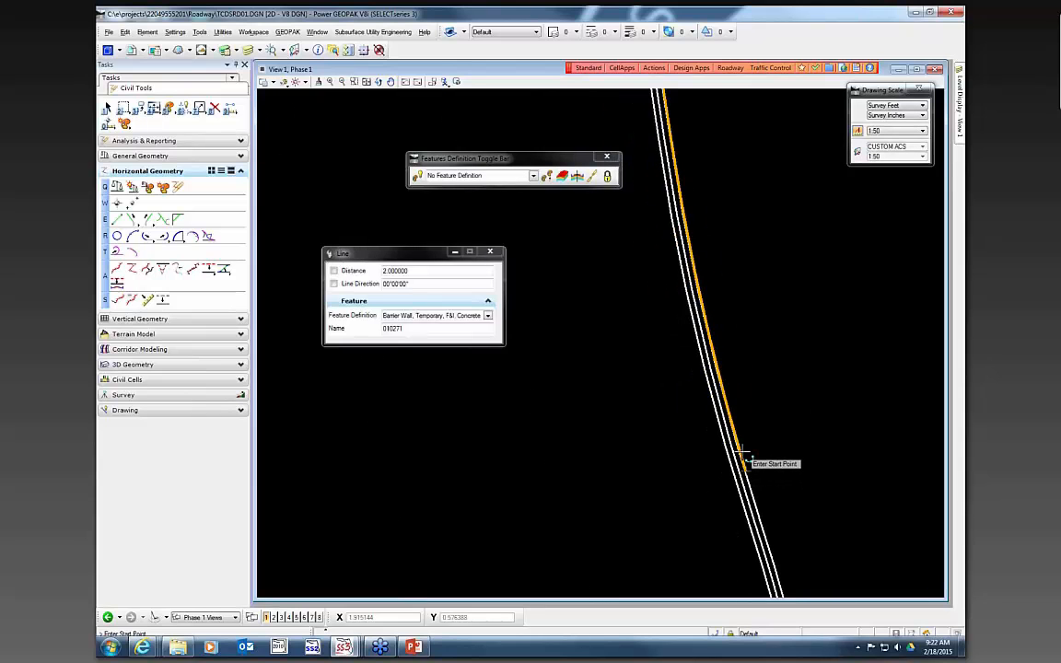
scroll(714, 230, "up", 5)
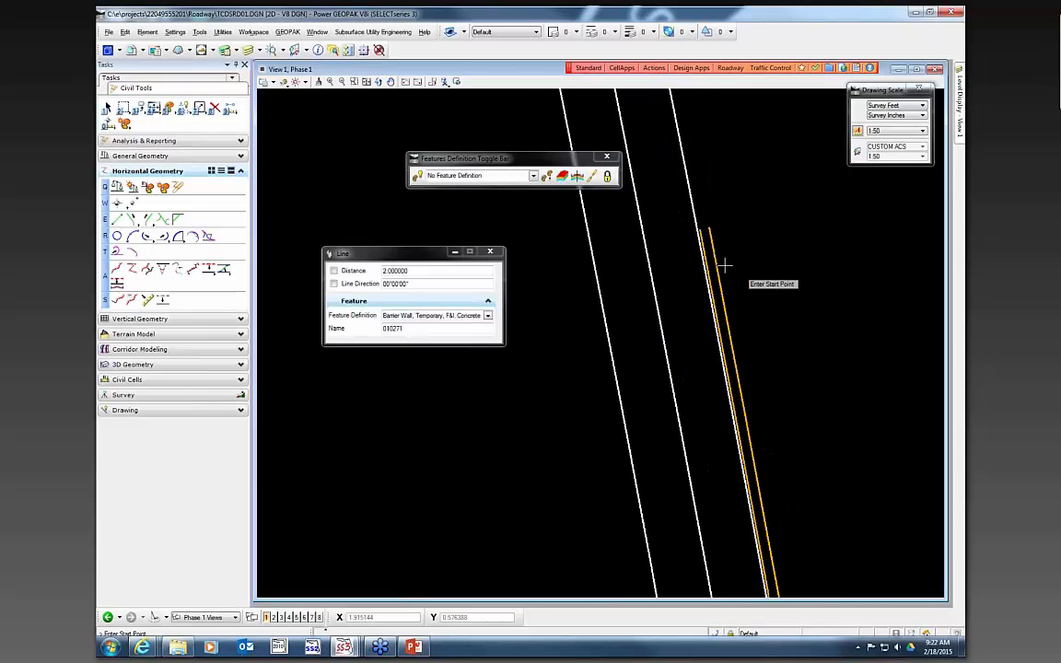
scroll(703, 225, "up", 2)
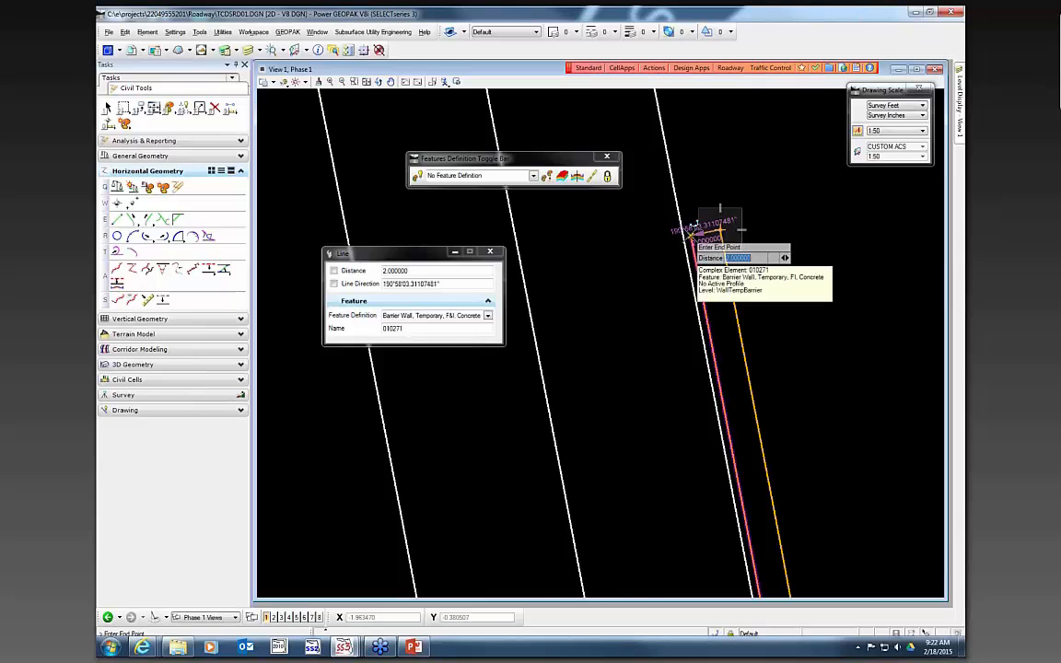
scroll(590, 230, "down", 3)
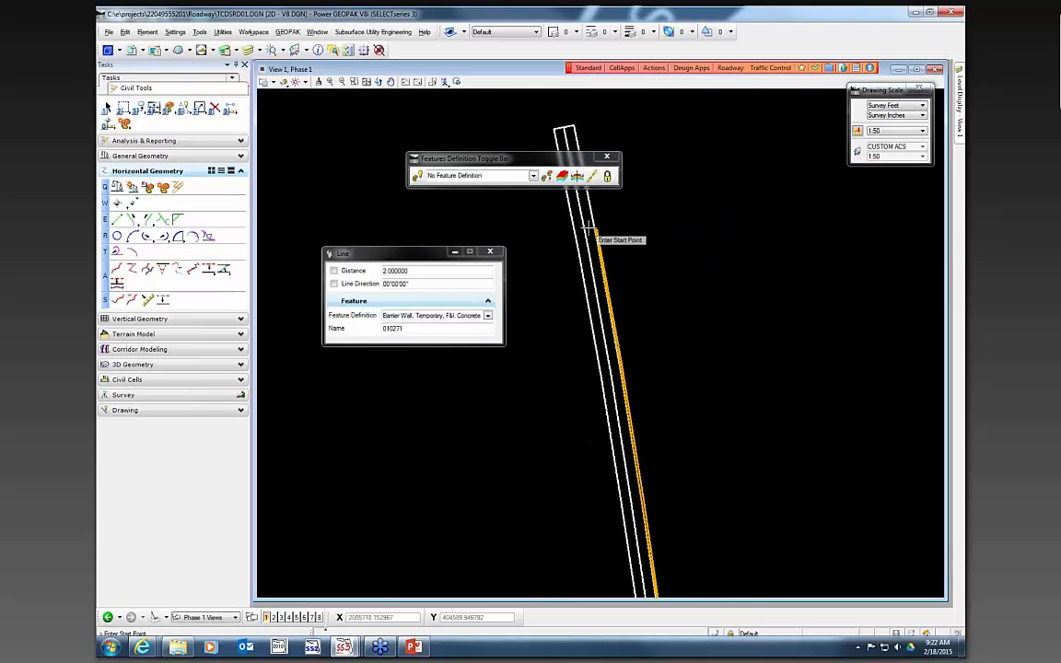
scroll(630, 152, "down", 2)
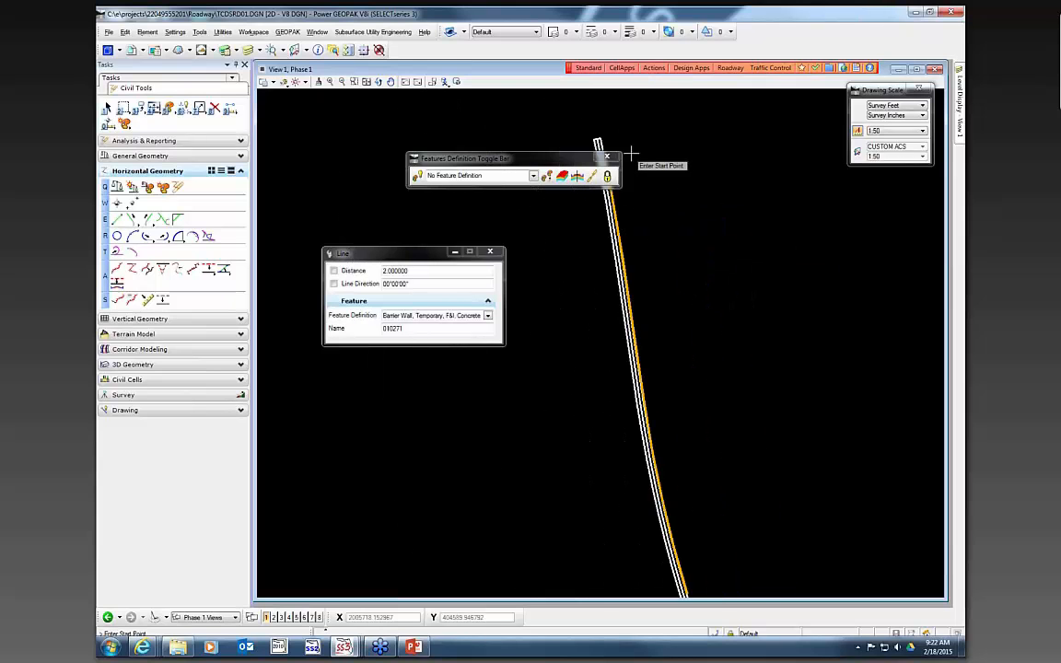
left_click(377, 82)
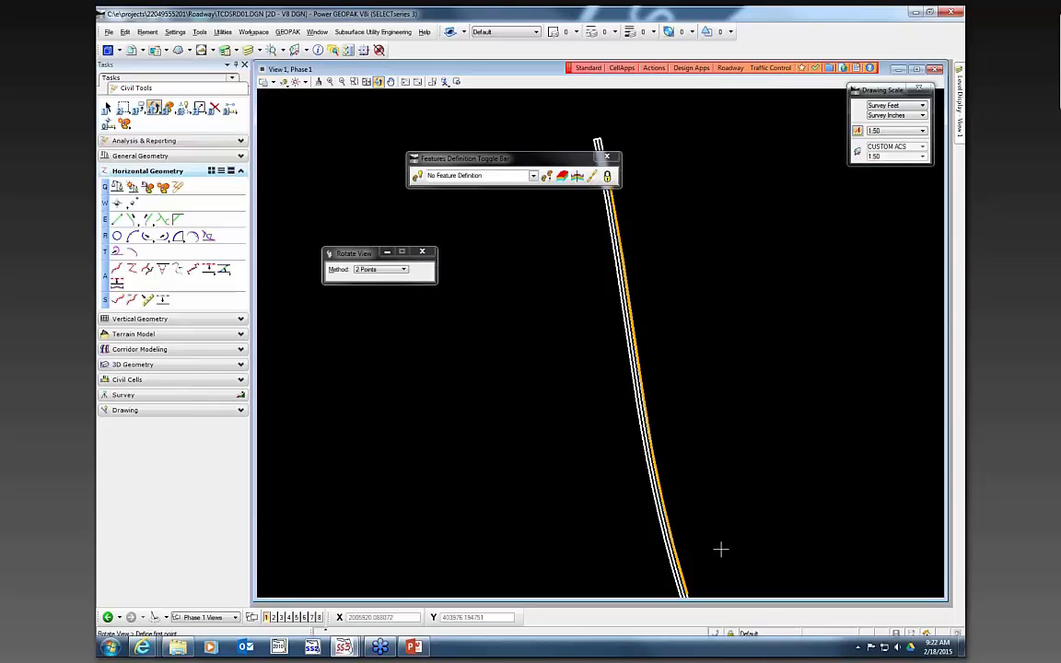
left_click(654, 336)
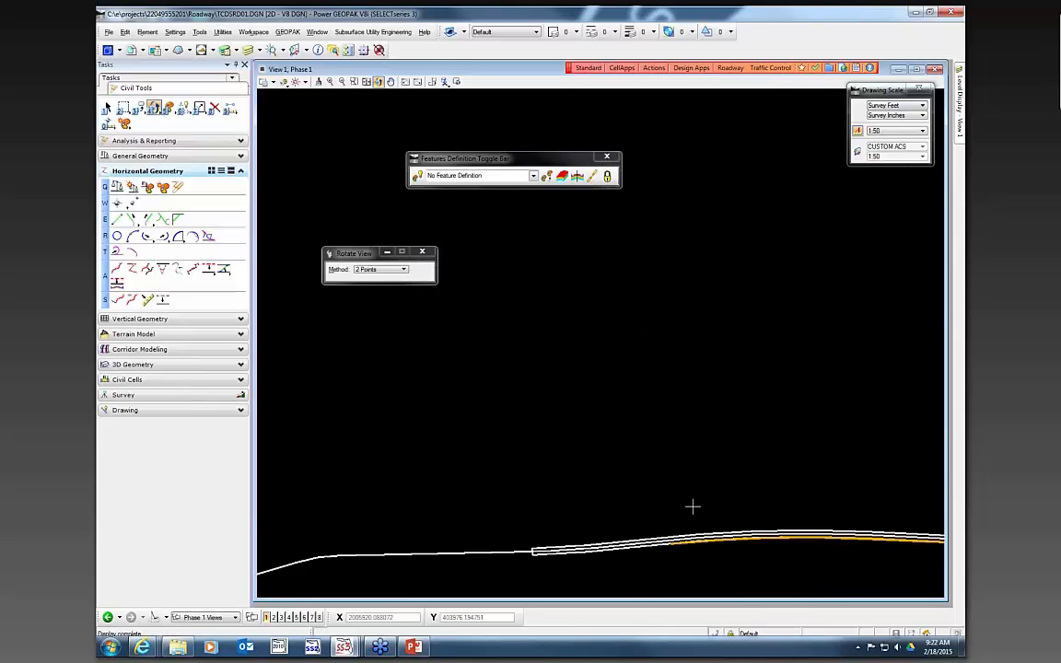
mouse_move(687, 487)
middle_mouse_down()
mouse_move(670, 490)
mouse_move(572, 321)
middle_mouse_up()
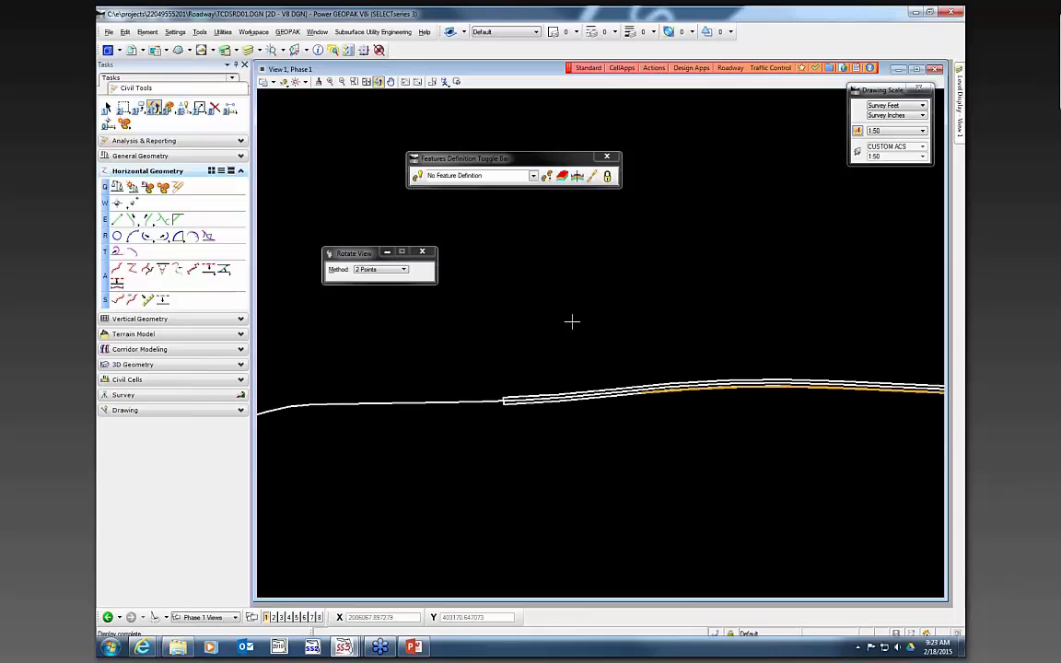
scroll(478, 356, "down", 1)
scroll(565, 381, "up", 2)
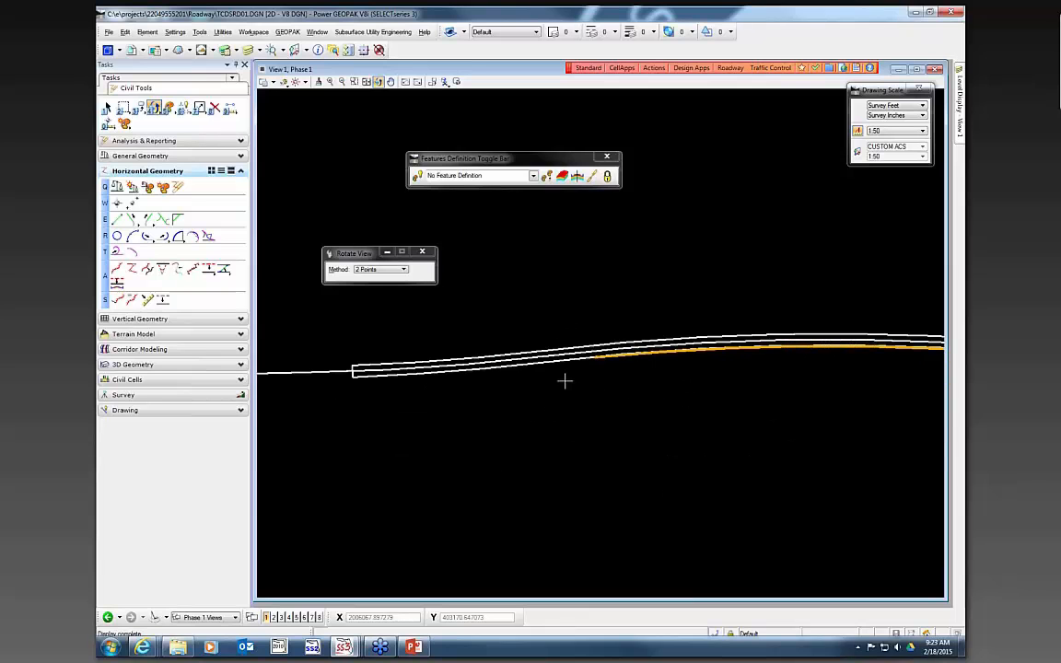
scroll(601, 362, "up", 2)
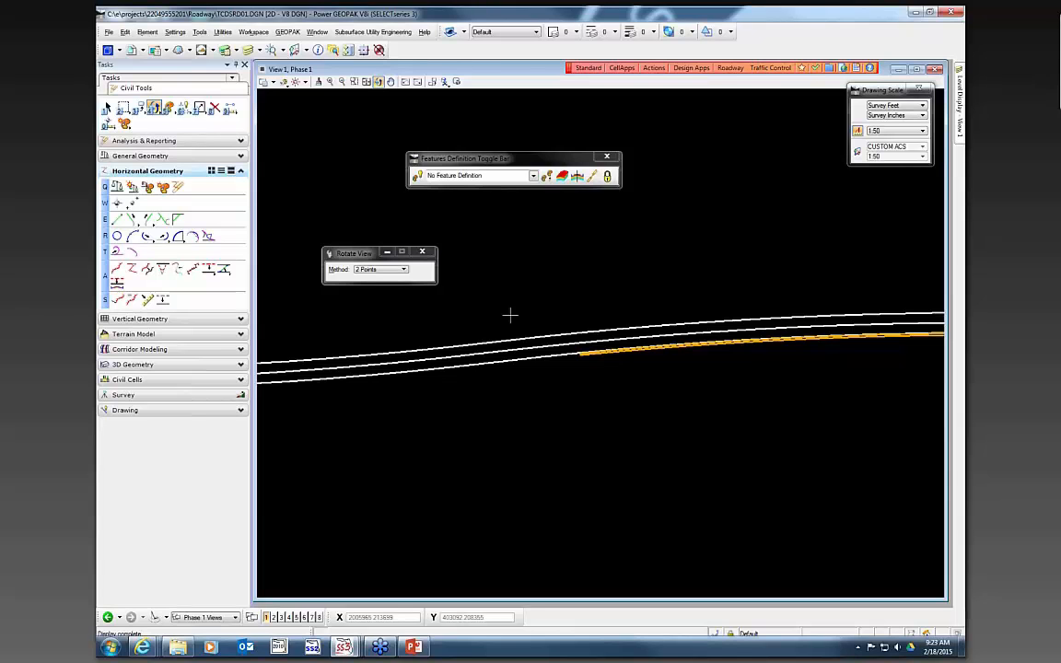
left_click(117, 203)
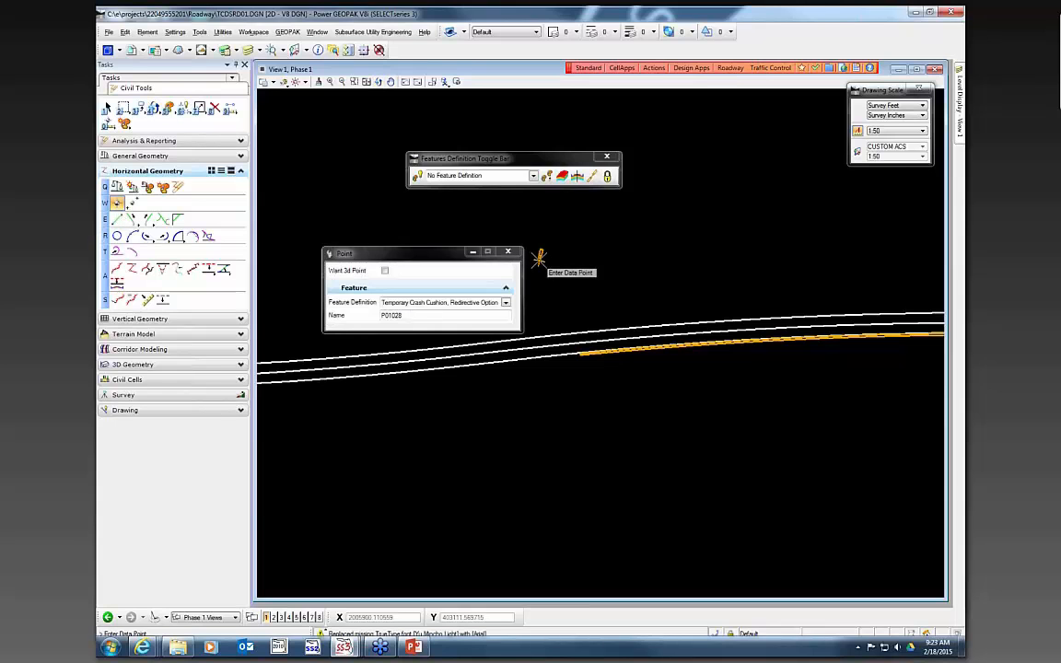
left_click(505, 304)
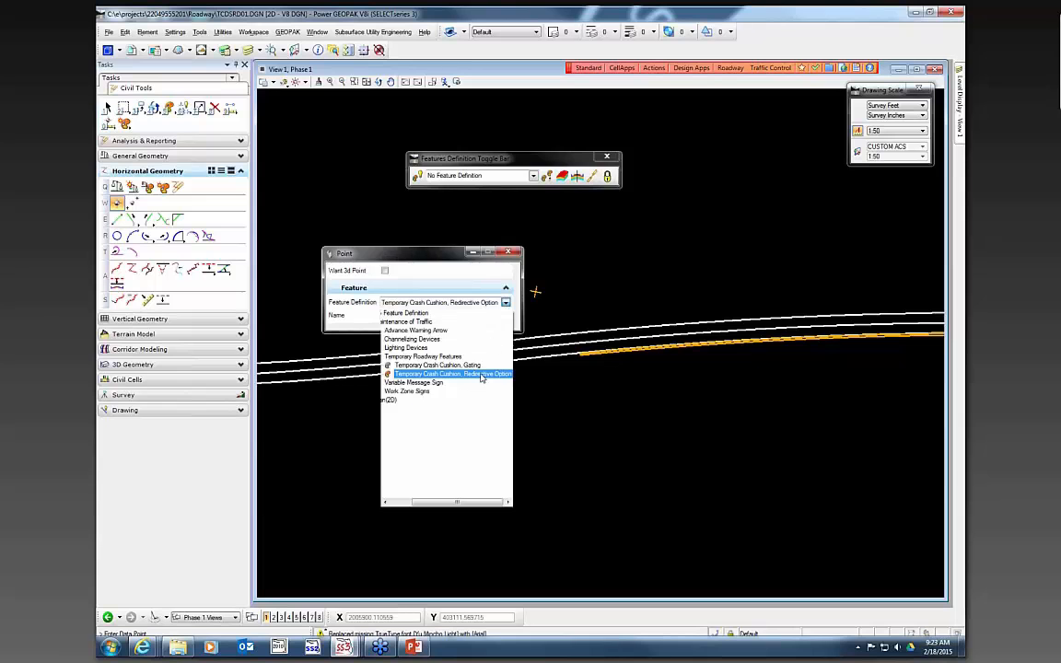
left_click_drag(459, 502, 437, 502)
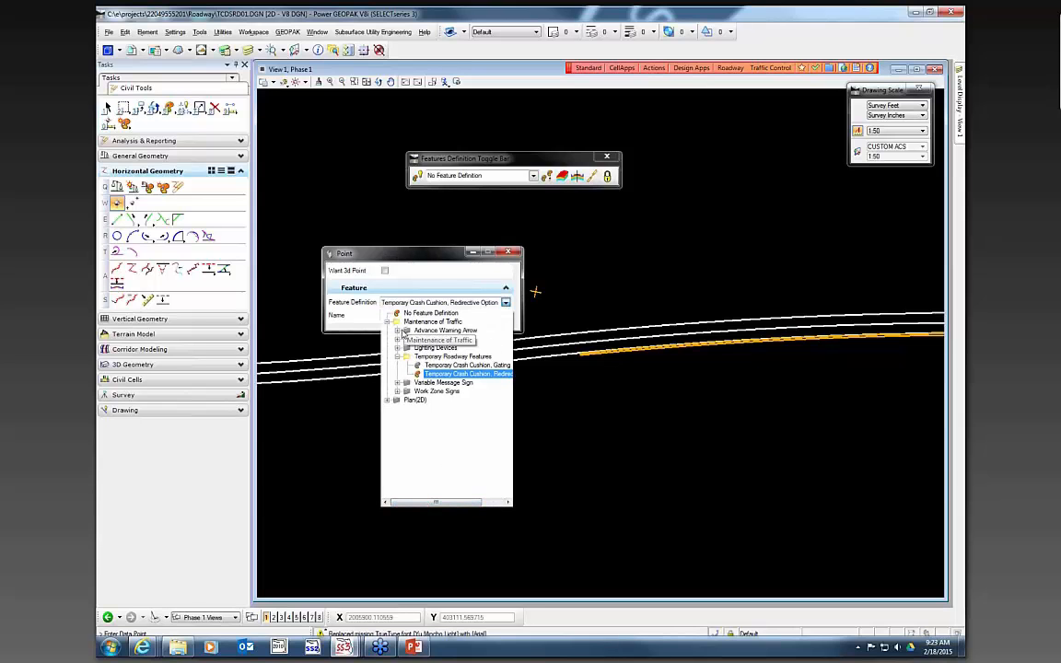
left_click(406, 271)
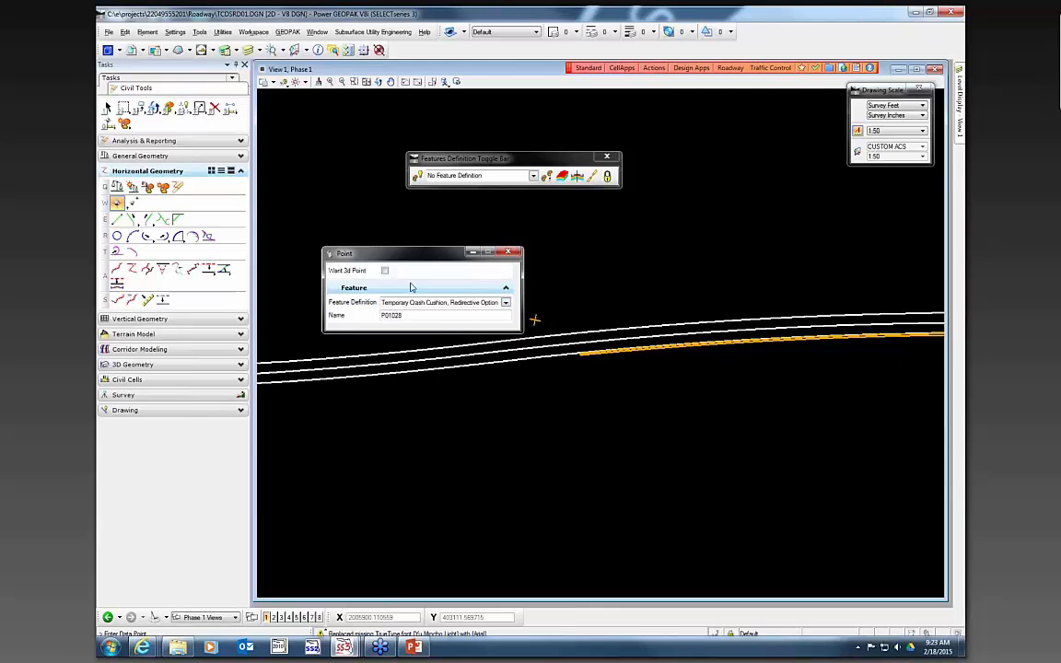
left_click(506, 302)
left_click(464, 524)
left_click(506, 305)
left_click_drag(473, 505, 441, 504)
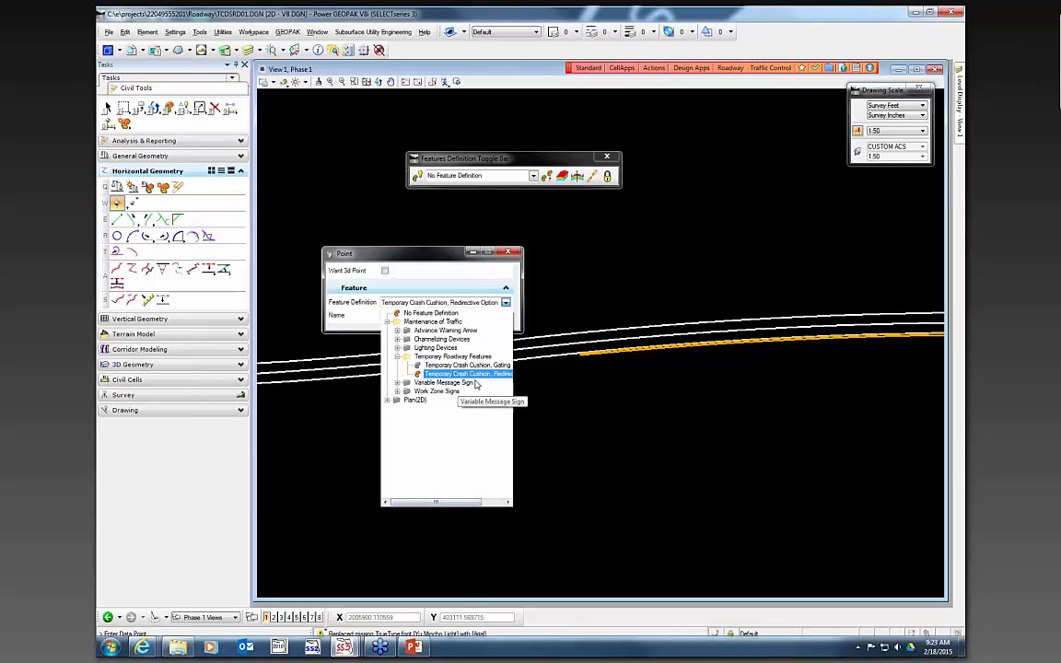
scroll(573, 362, "up", 2)
scroll(573, 364, "up", 2)
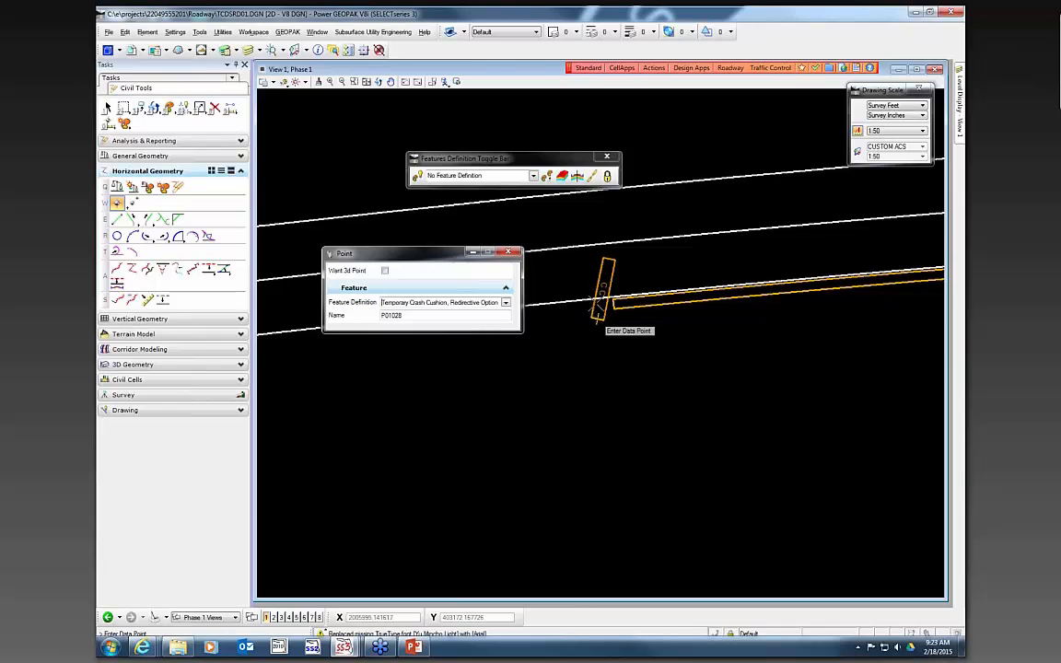
scroll(603, 310, "up", 3)
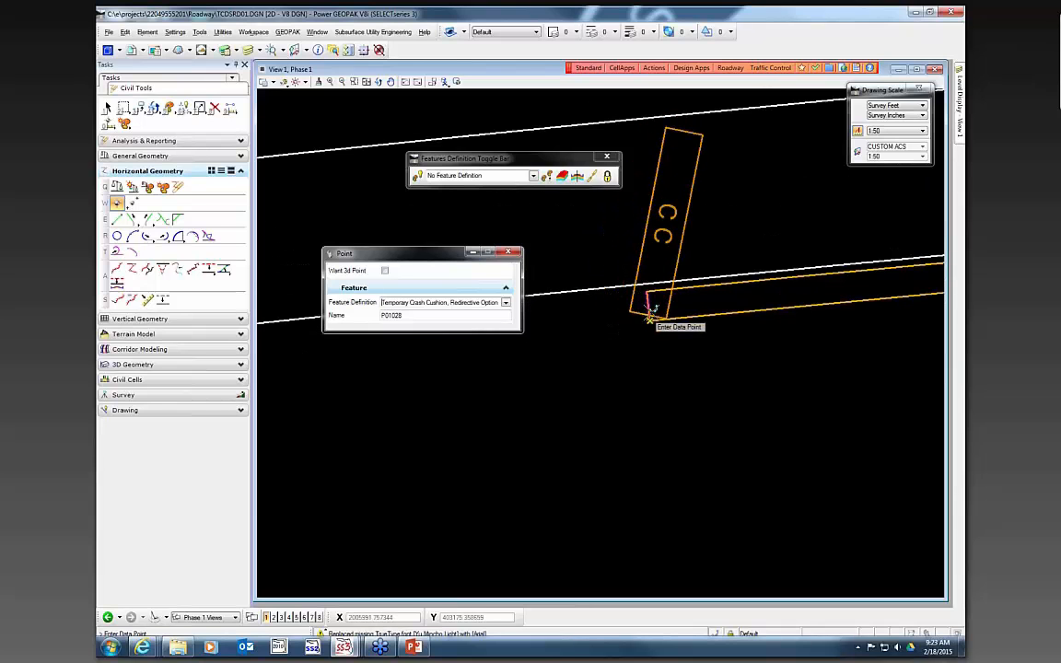
left_click(649, 302)
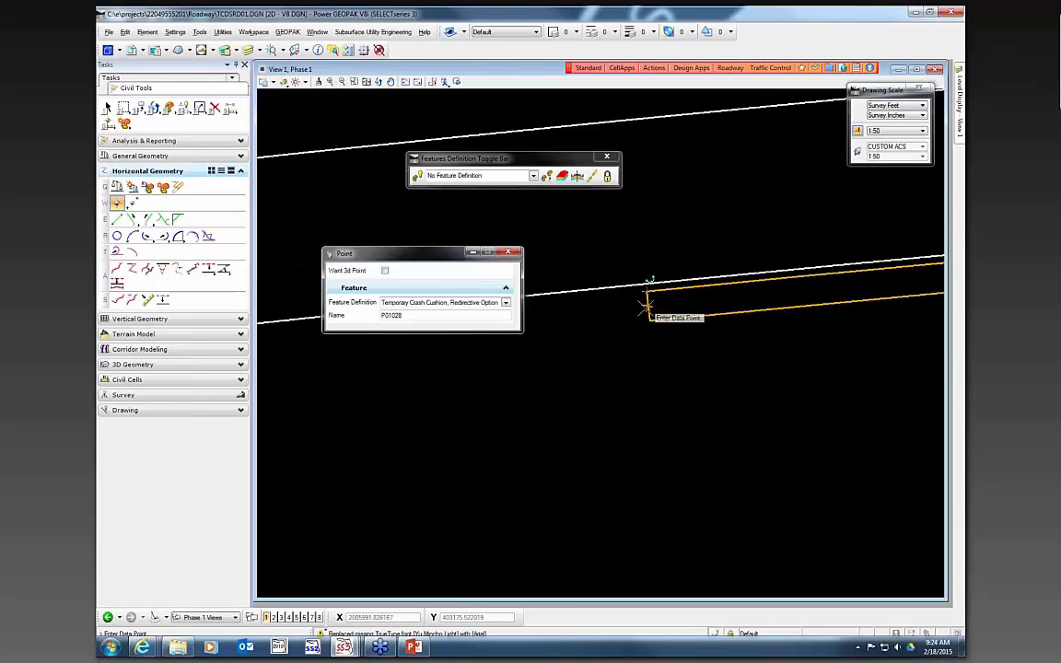
key("Escape")
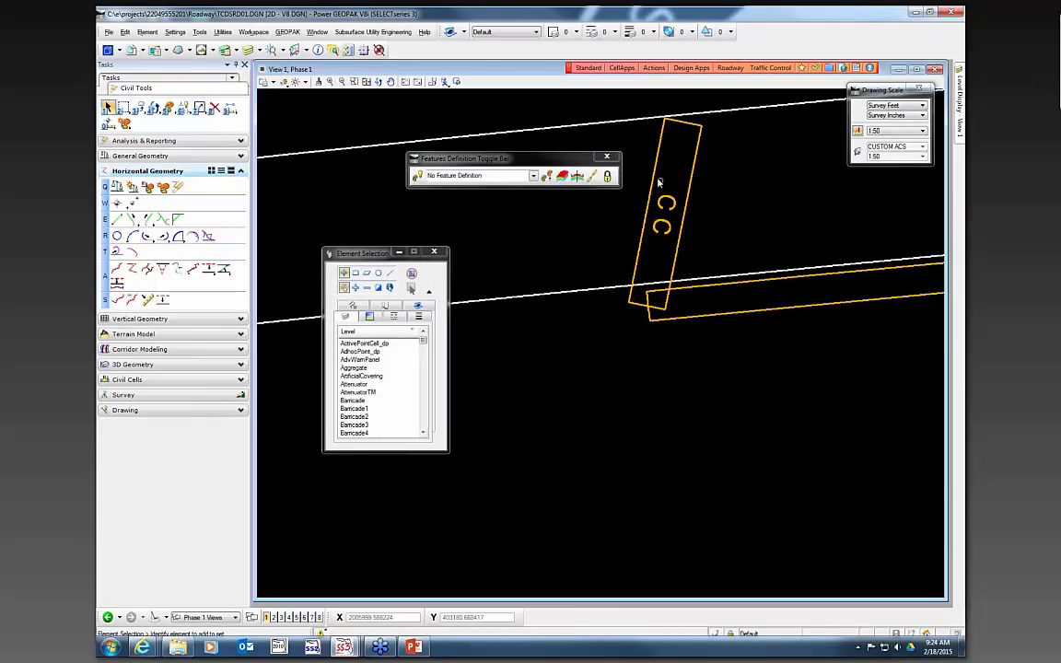
- Set the crash cushion's angle to 108° so it aligns with the barrier wall
left_click(687, 204)
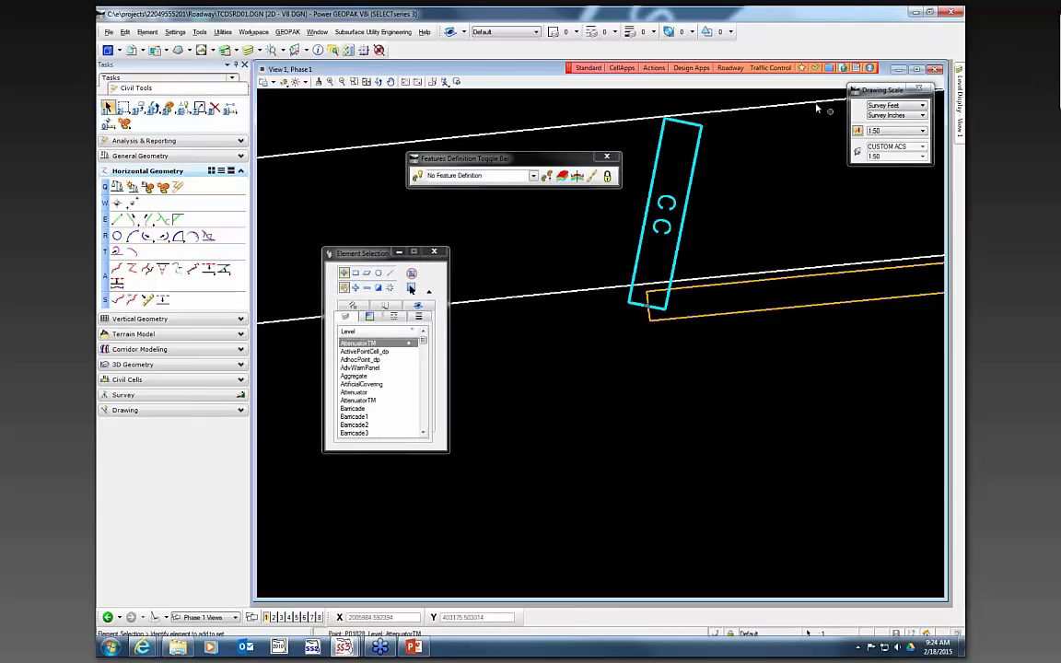
left_click(319, 51)
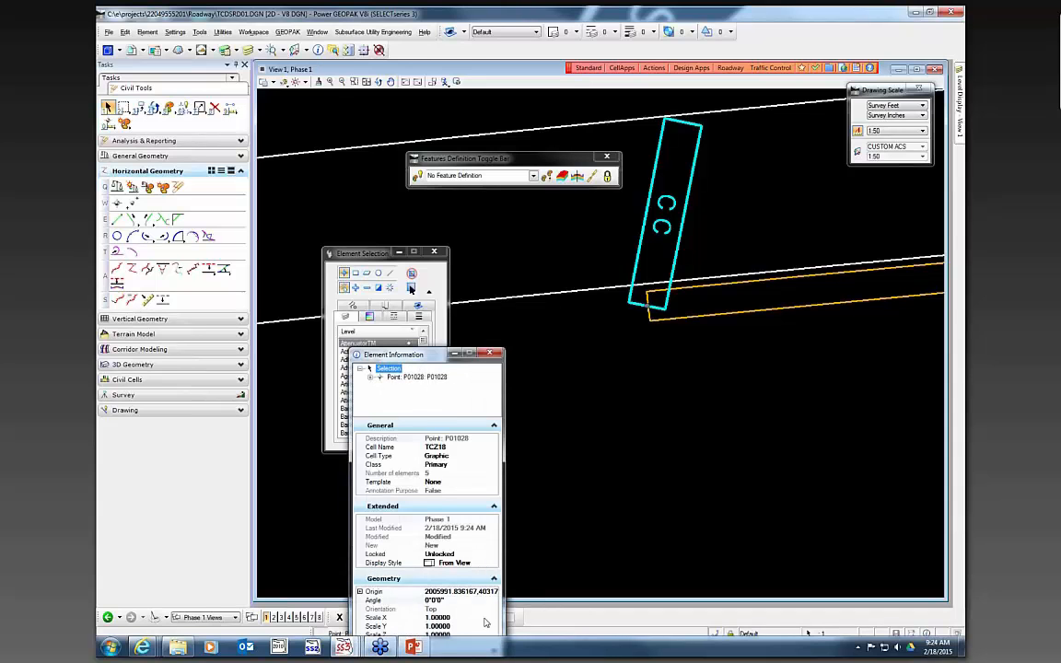
left_click(462, 601)
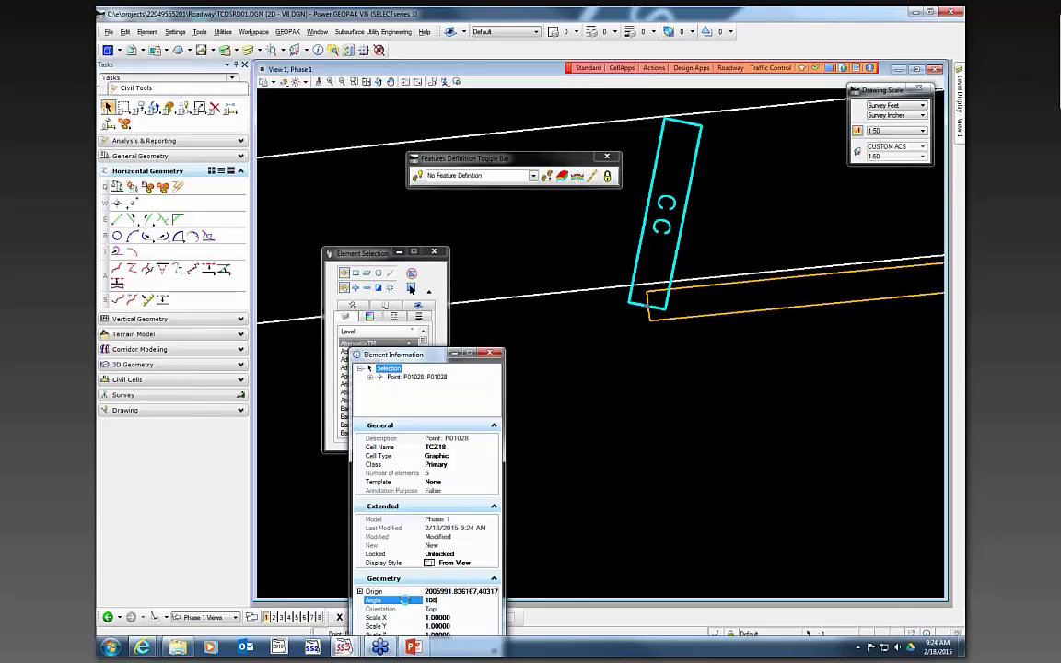
key("Return")
left_click(770, 425)
scroll(760, 331, "down", 6)
scroll(762, 341, "up", 3)
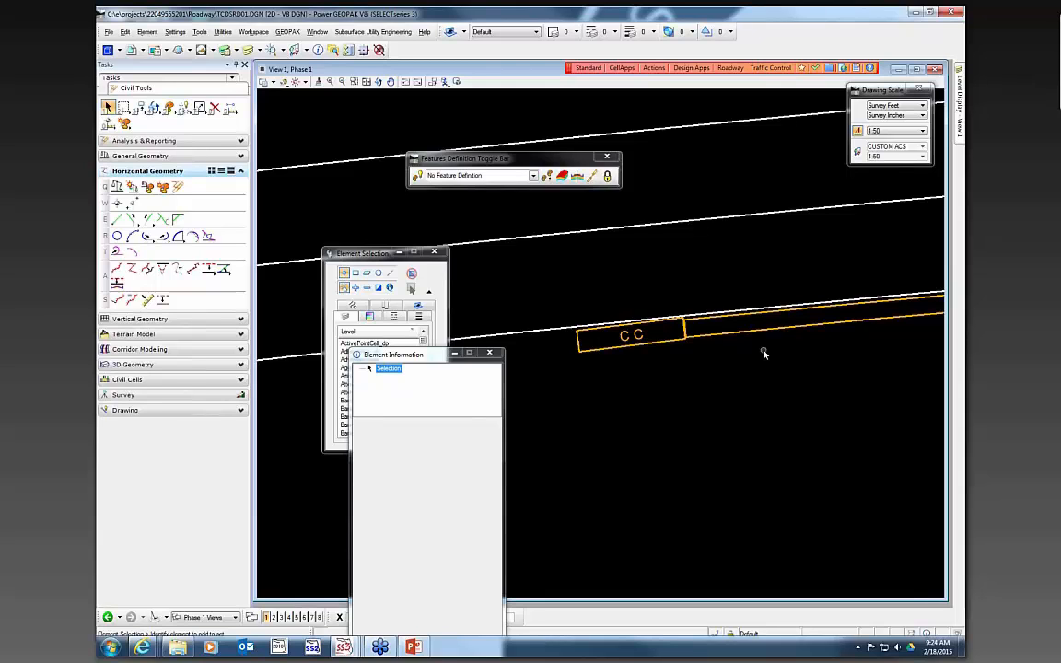
mouse_move(626, 342)
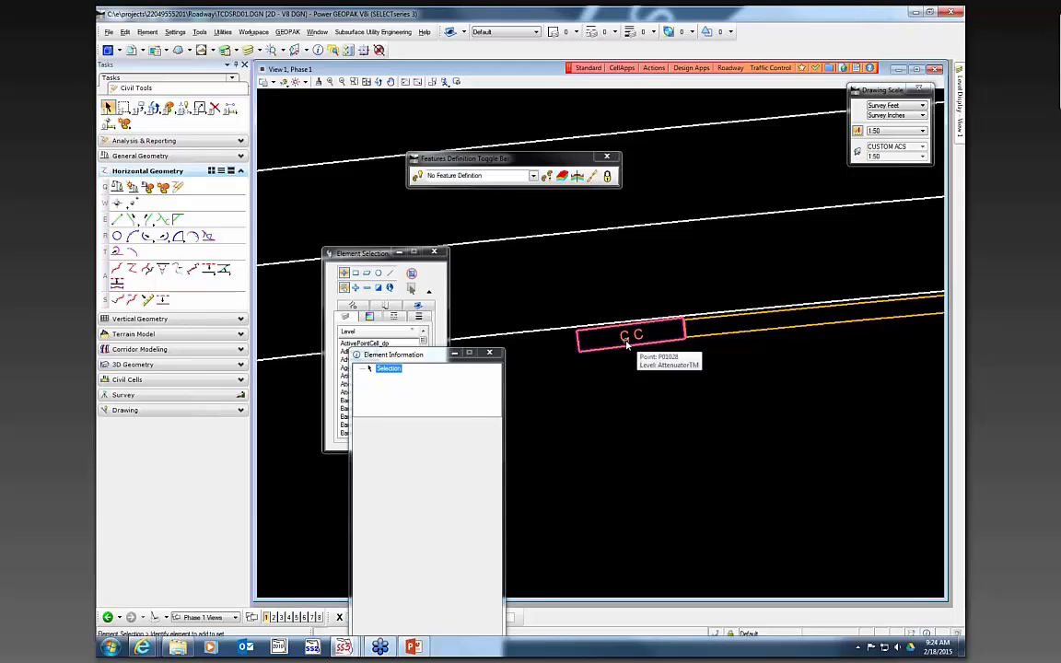
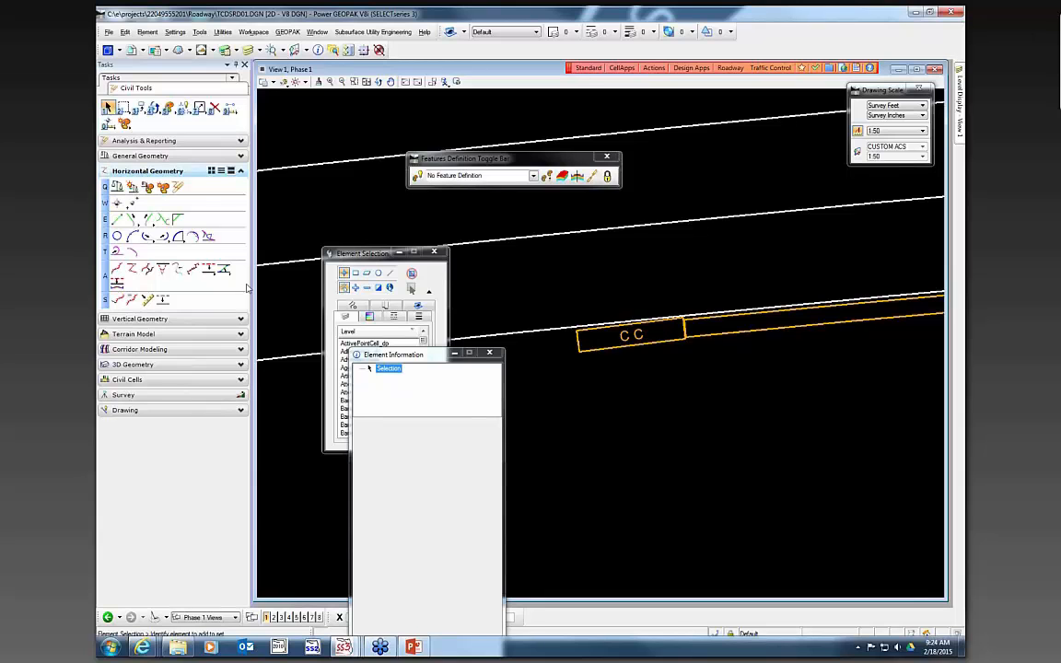
- Close the Element Information and Element Selection dialogs
scroll(742, 359, "down", 5)
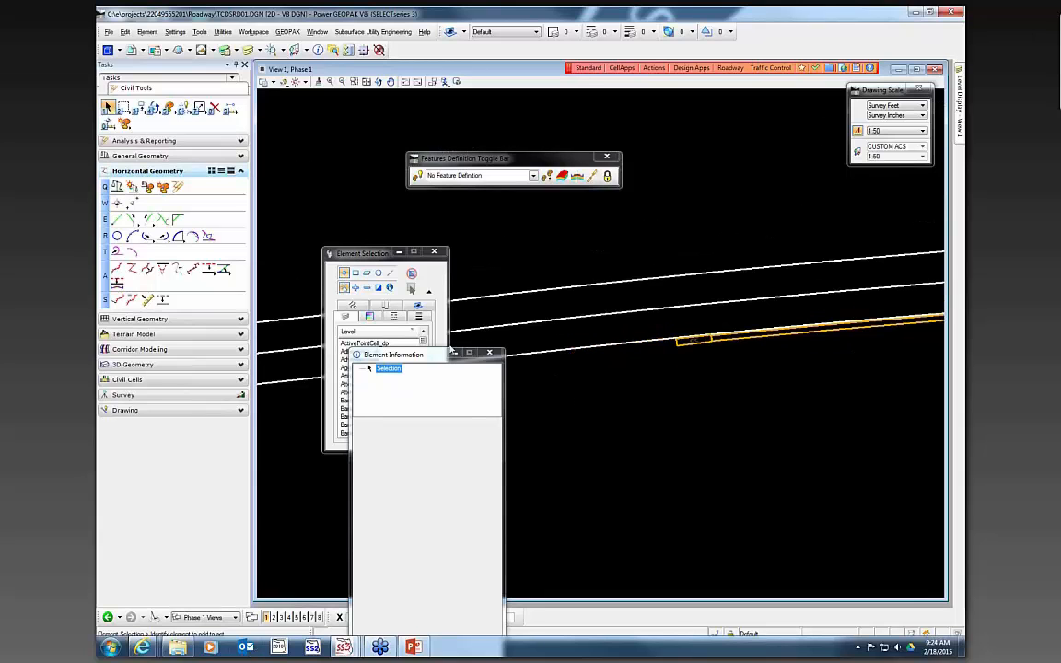
left_click(489, 354)
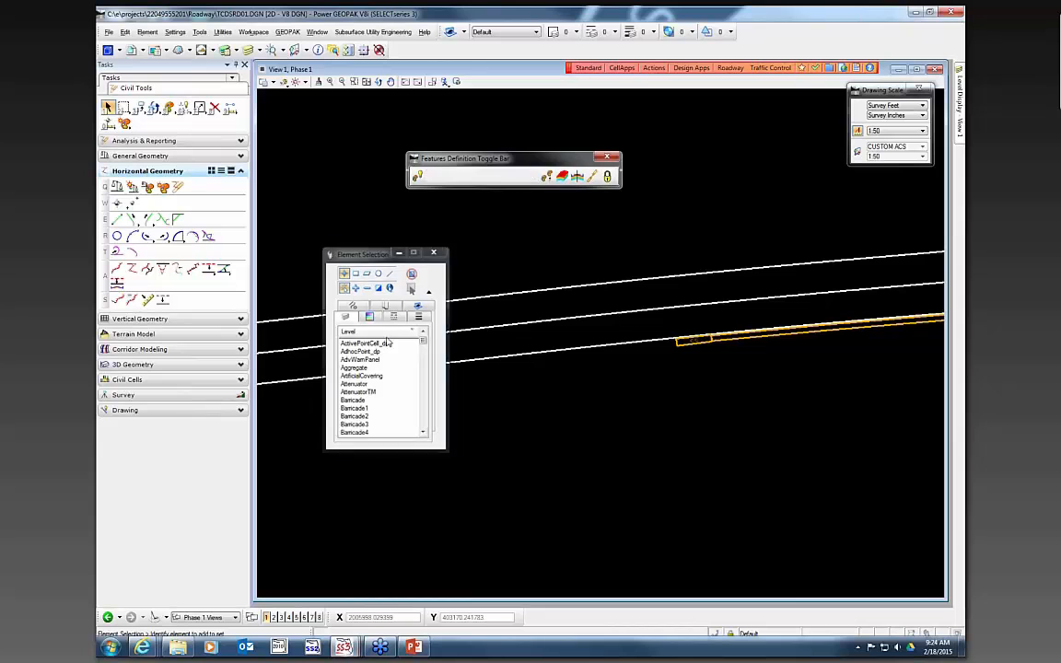
left_click(434, 252)
- Open References and turn on display of the second Master model reference to show the survey background
left_click(131, 50)
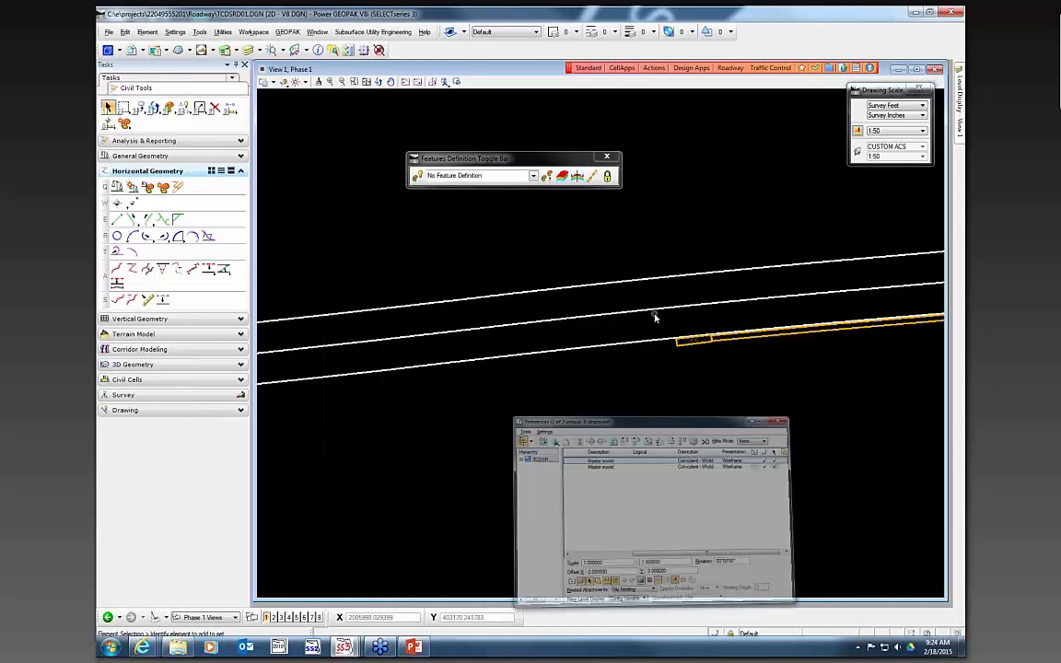
left_click(860, 527)
mouse_move(857, 532)
left_mouse_down()
mouse_move(798, 540)
mouse_move(857, 536)
left_mouse_up()
left_click(885, 418)
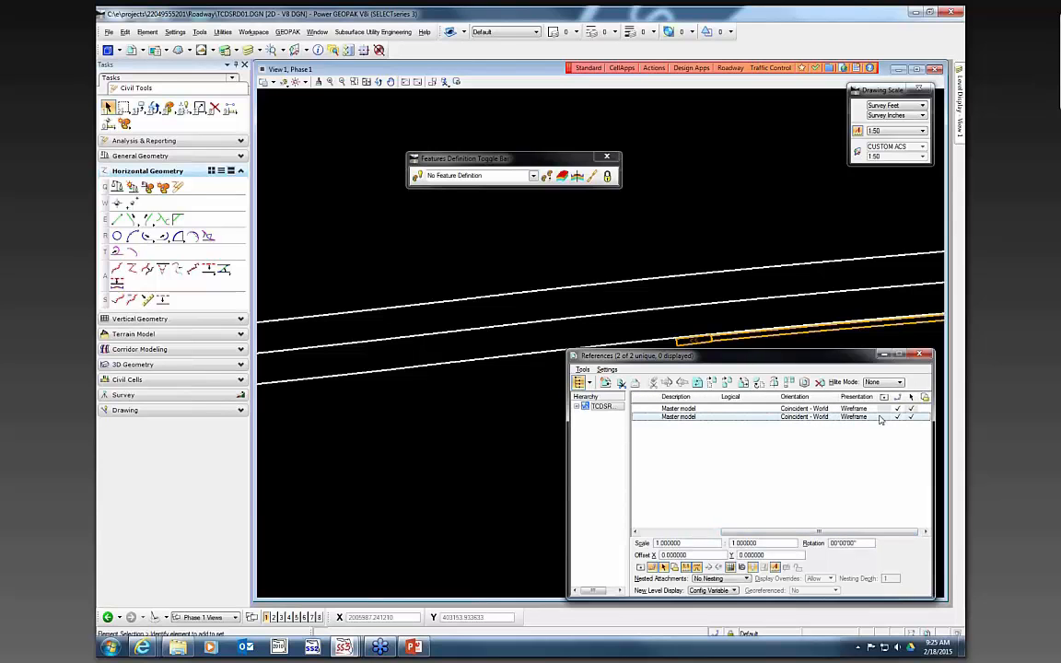
scroll(669, 240, "down", 2)
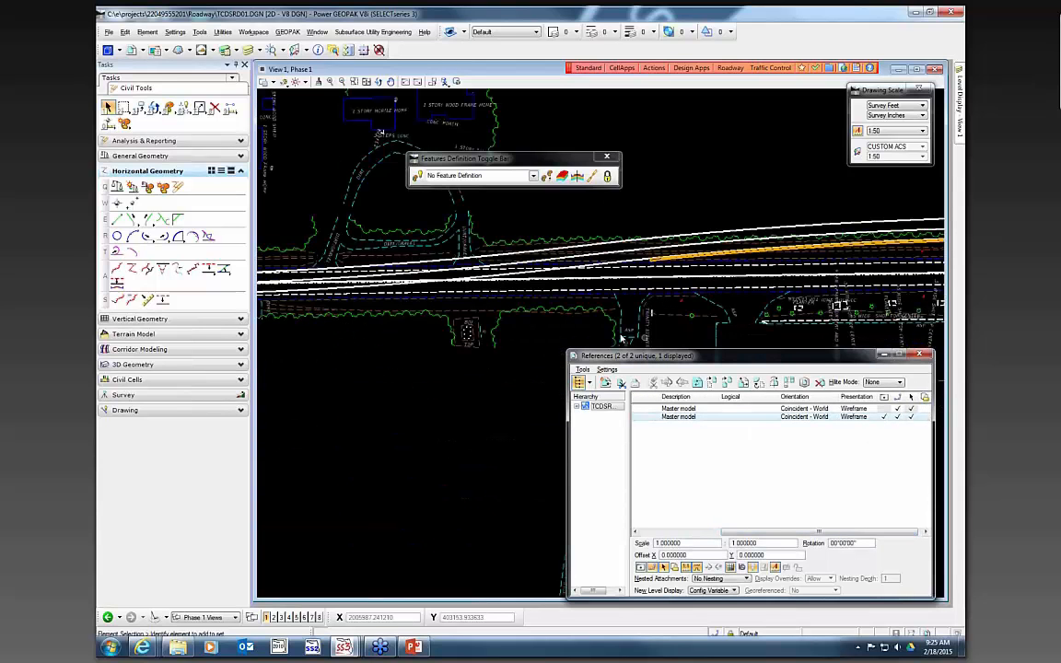
- Set the active level to TCZMac
left_click(505, 32)
scroll(517, 120, "down", 15)
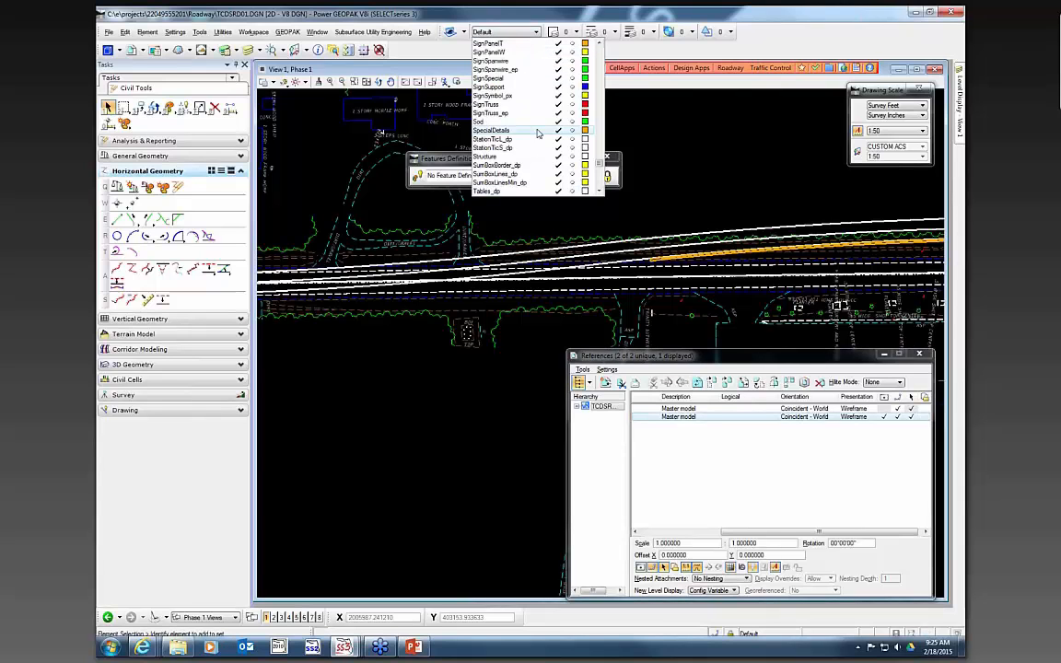
left_click(546, 127)
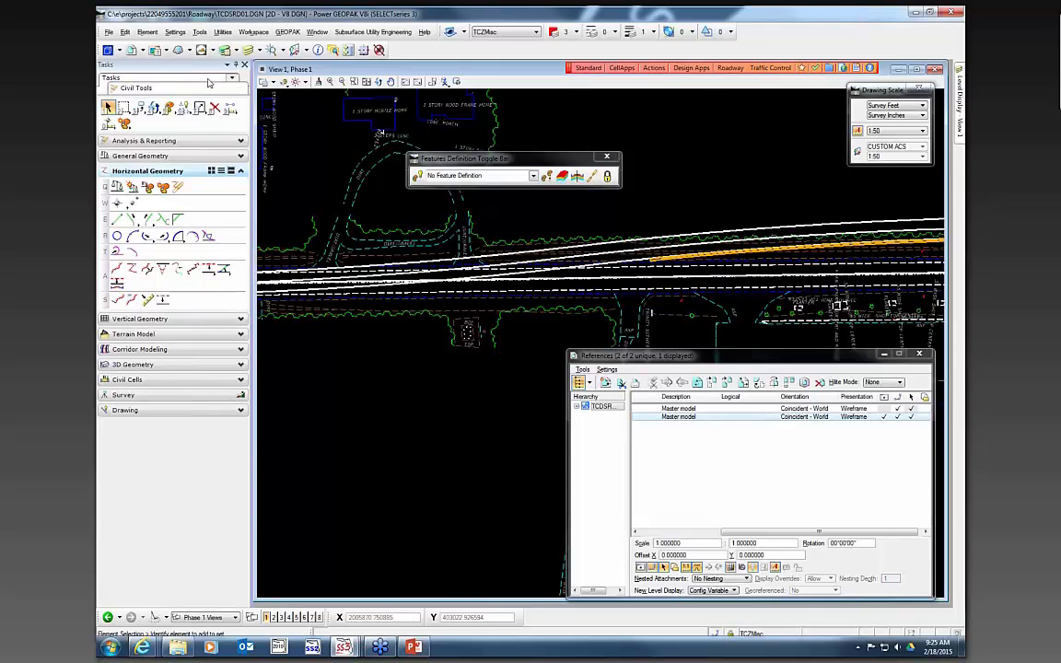
- Switch the task list to FDOT Plans Development and start the Place Line tool from Drawing
left_click(170, 89)
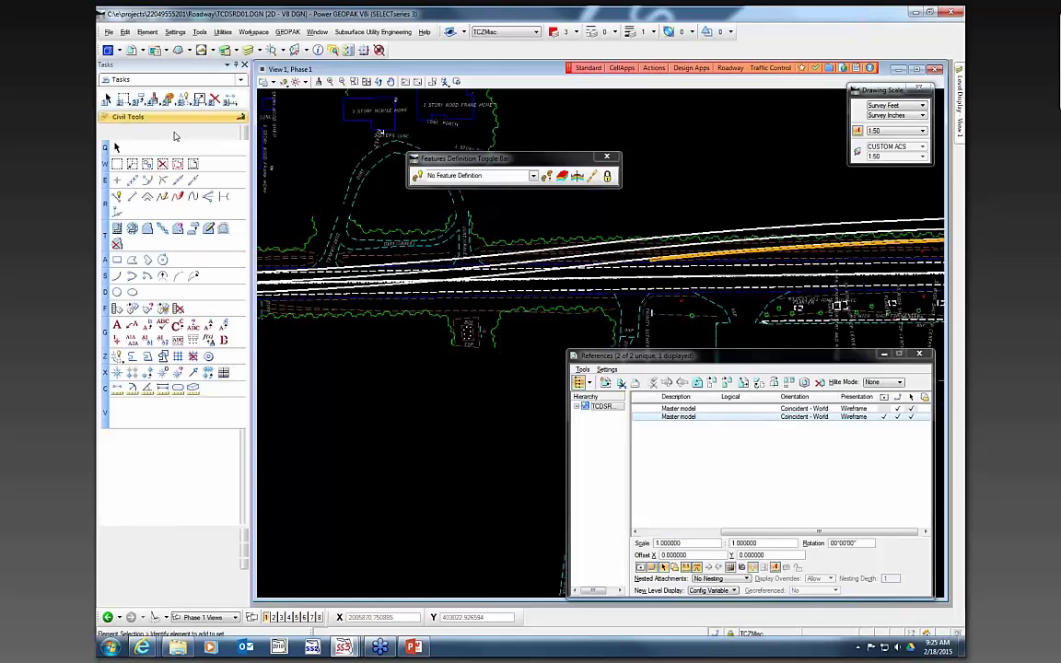
left_click(151, 535)
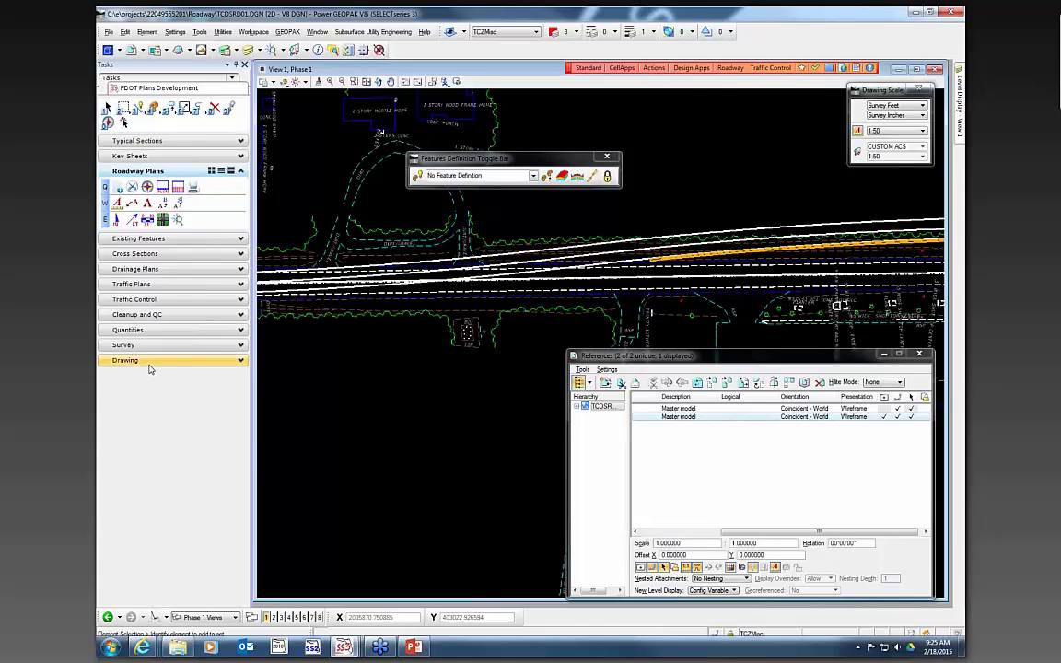
left_click(150, 362)
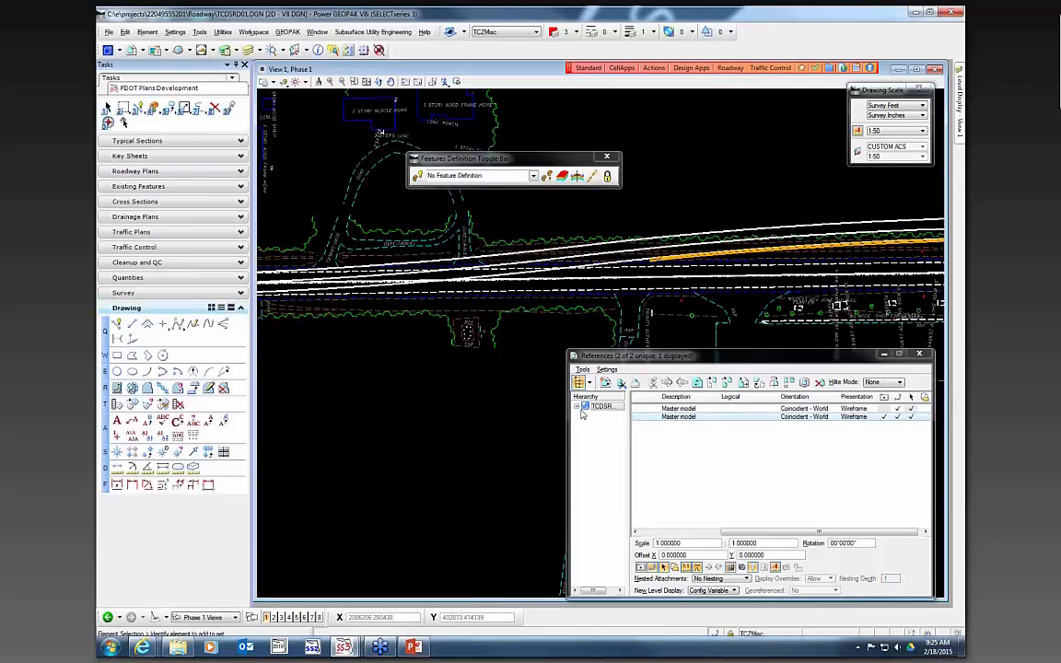
left_click(132, 325)
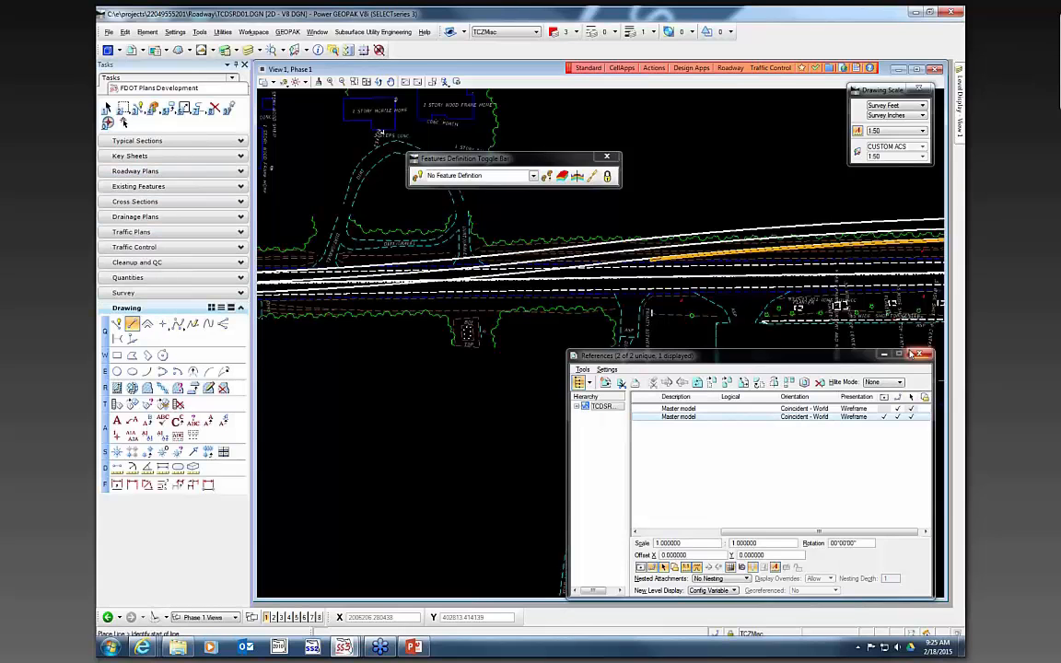
- Minimize the References dialog and set the snap mode to Intersection
left_click(882, 354)
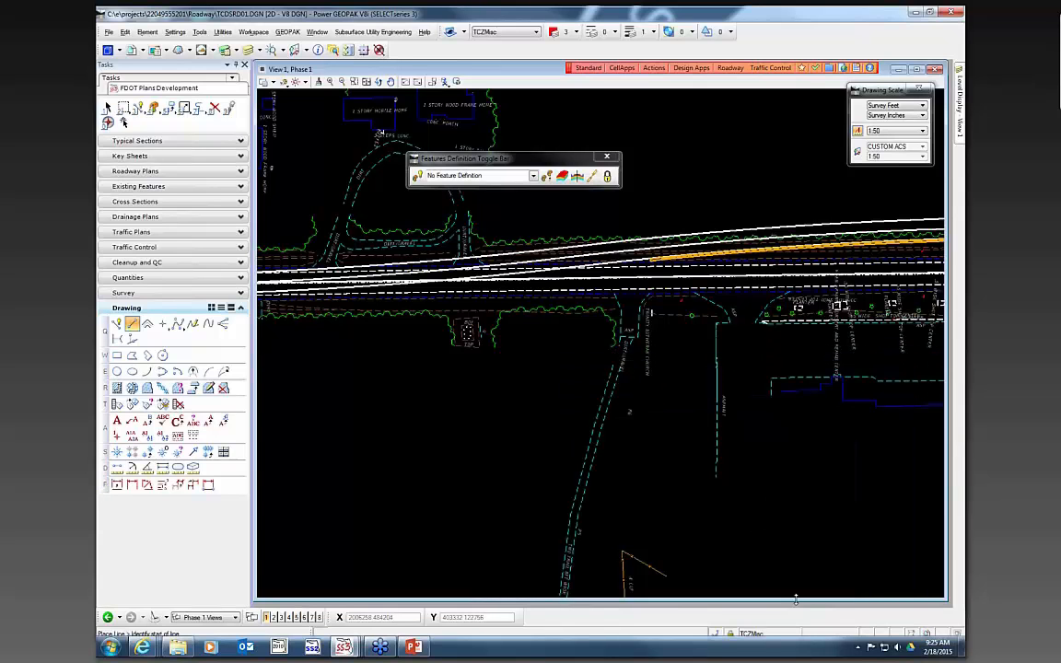
left_click(731, 635)
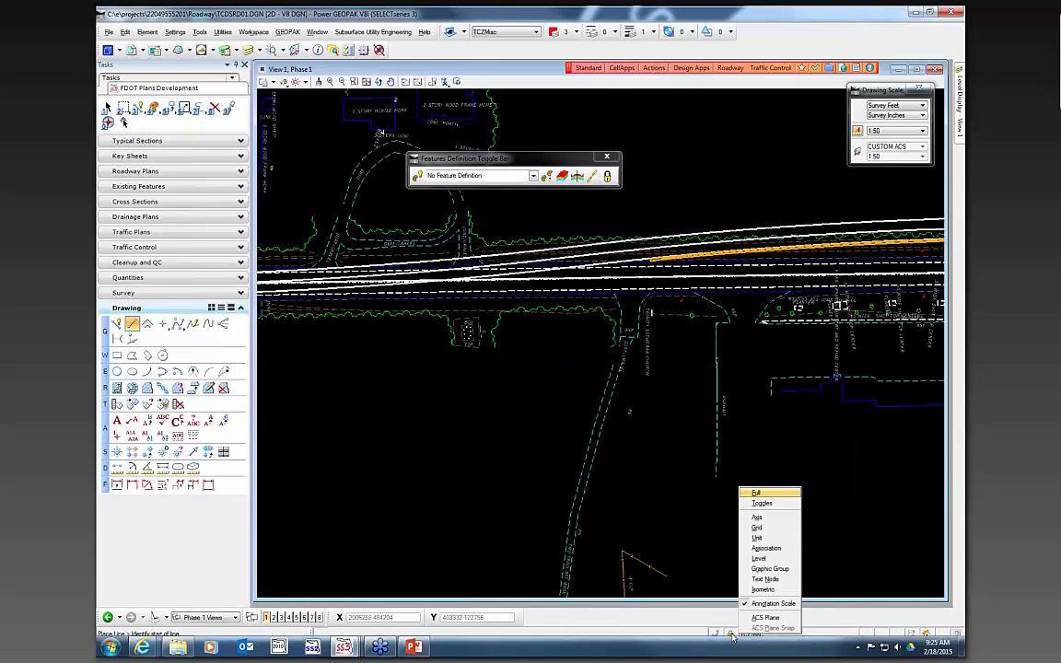
left_click(714, 632)
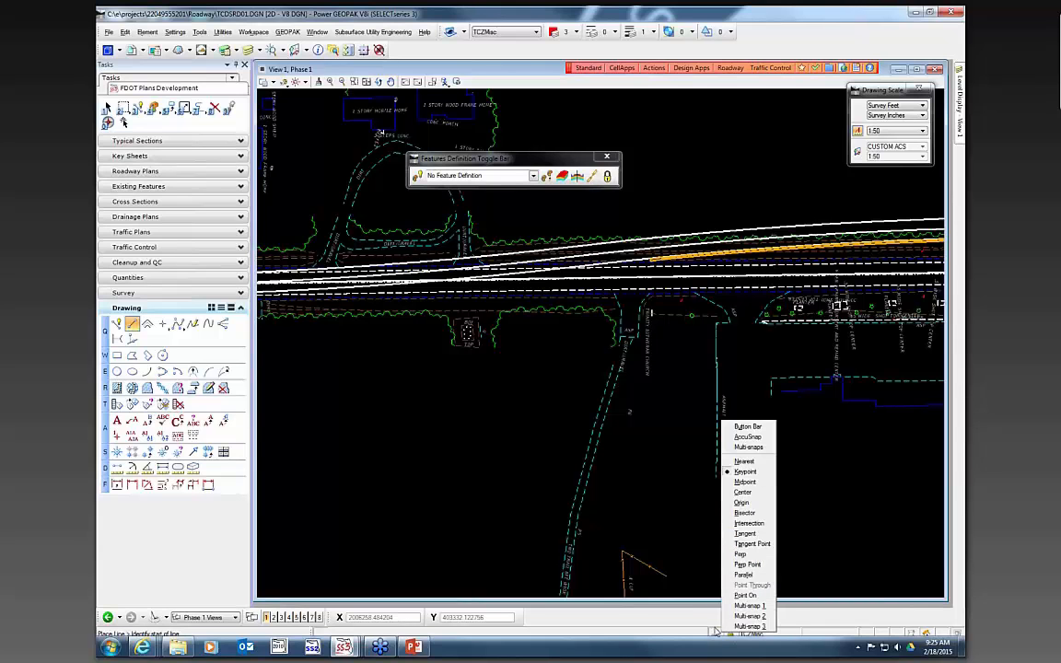
left_click(748, 524)
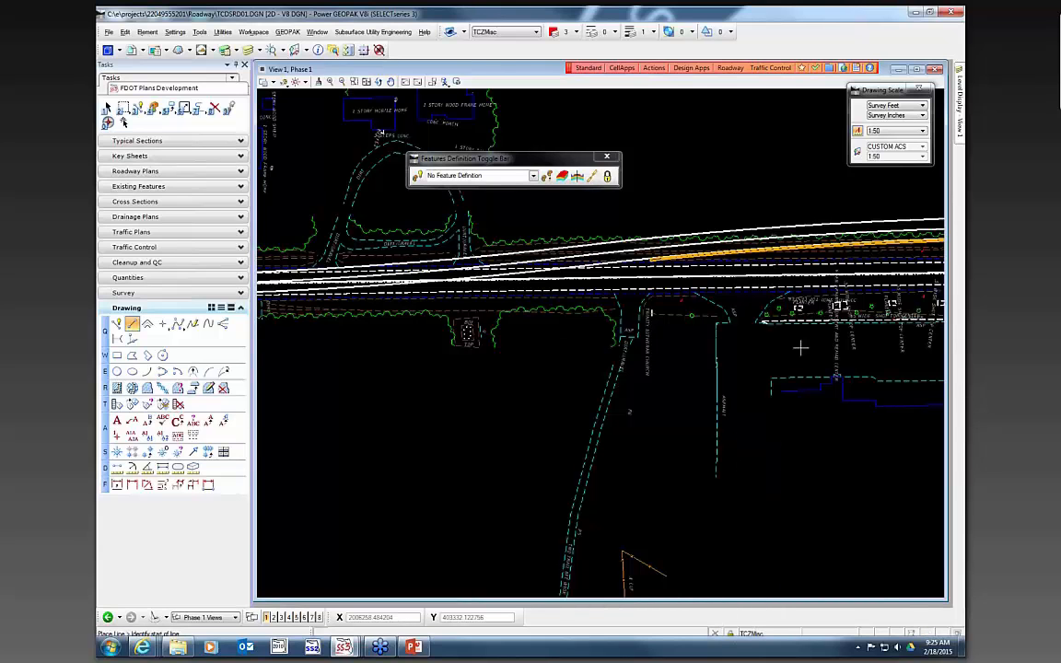
- Inspect the roadway and barrier wall lines along the corridor, resetting the line command
scroll(481, 313, "up", 3)
scroll(481, 313, "up", 2)
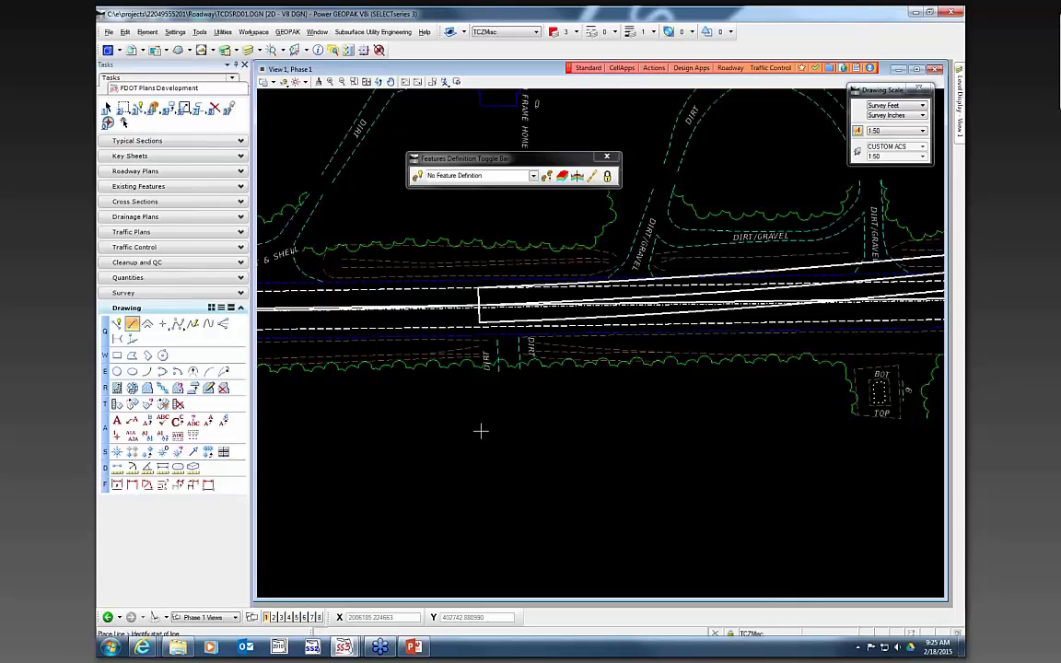
scroll(448, 419, "down", 2)
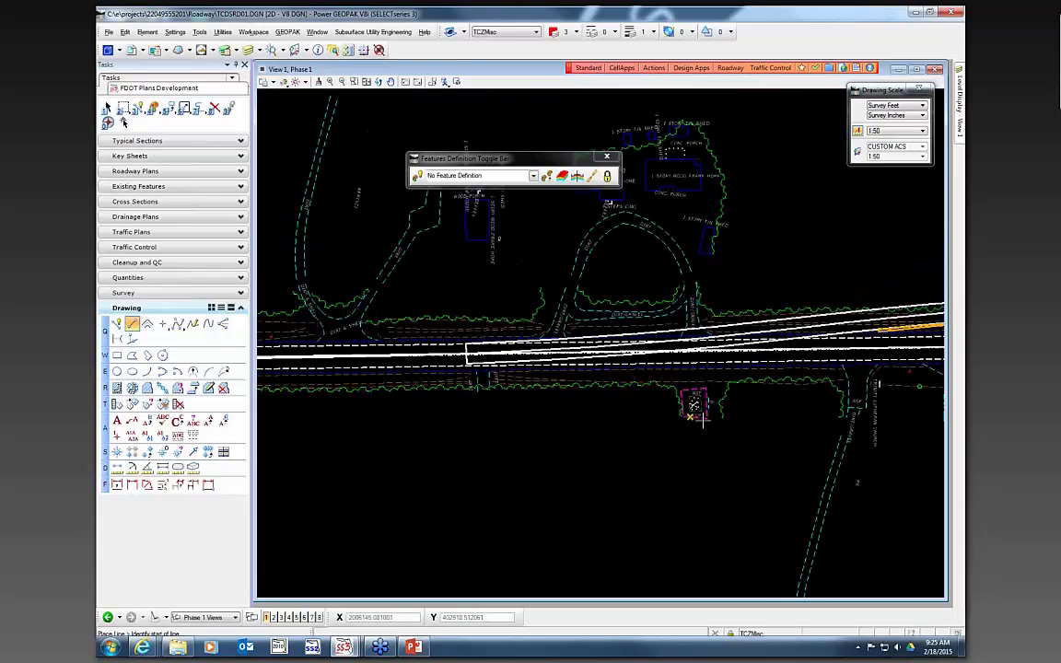
scroll(772, 359, "up", 3)
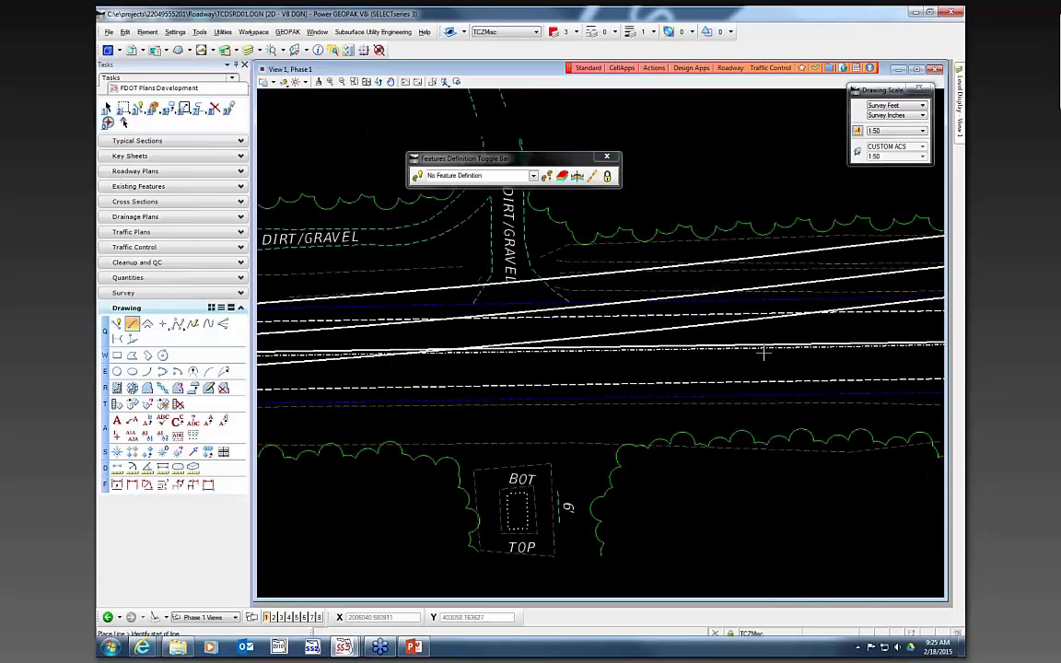
scroll(766, 350, "down", 2)
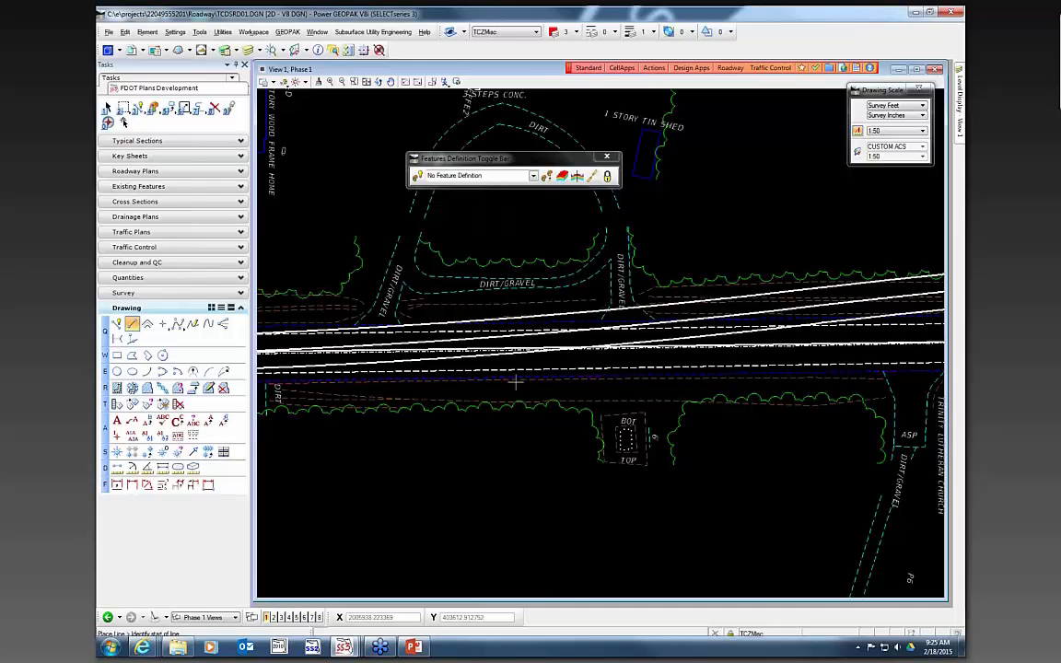
scroll(376, 359, "up", 2)
scroll(378, 361, "down", 3)
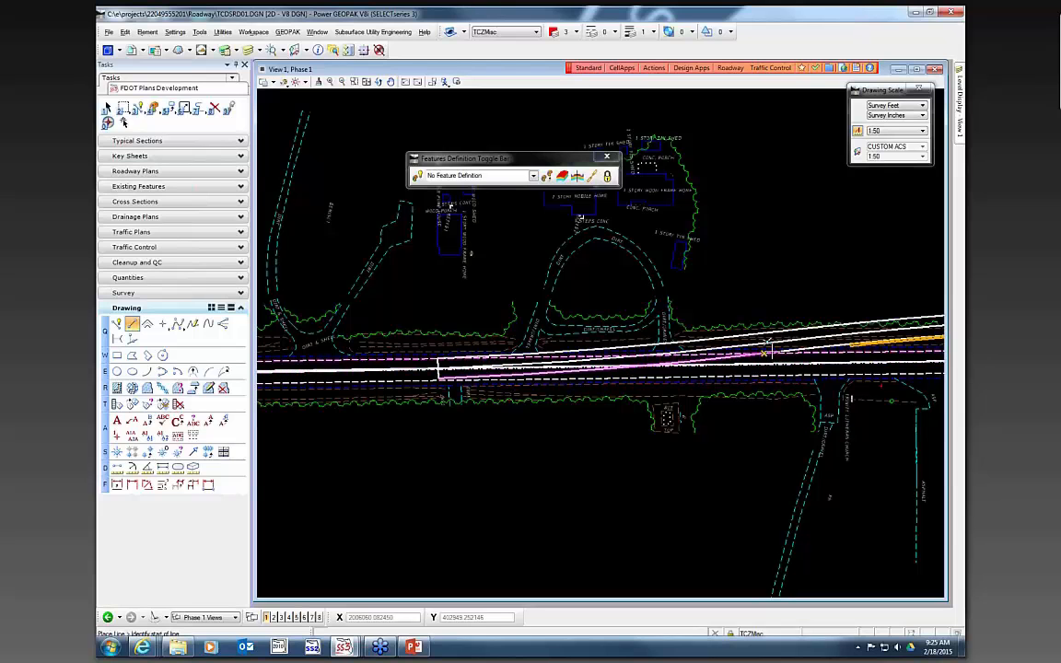
scroll(589, 373, "up", 2)
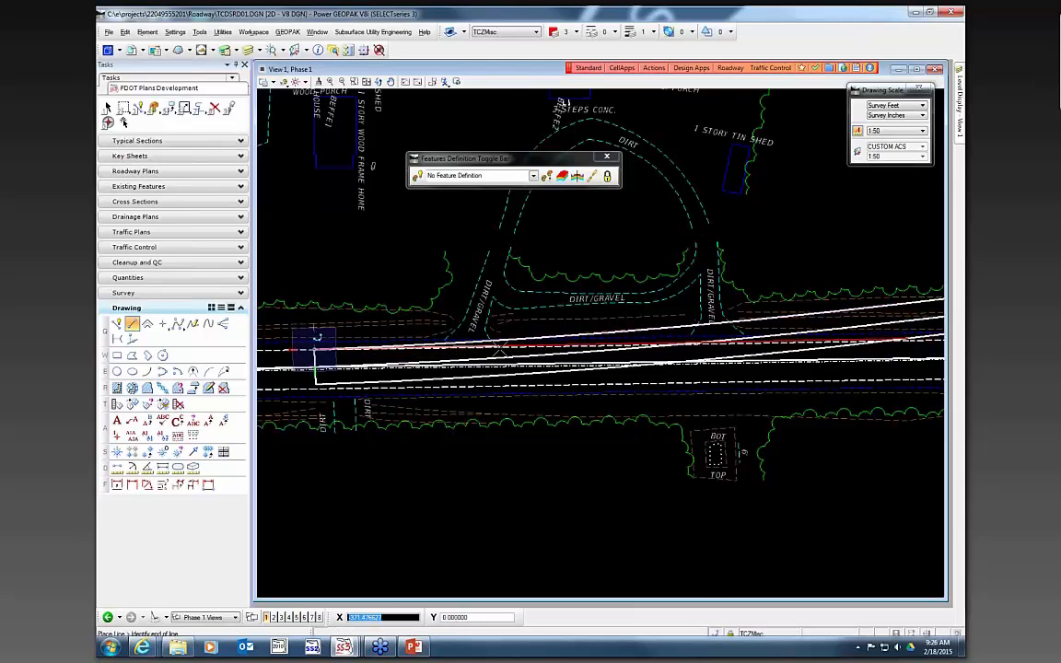
scroll(333, 264, "down", 2)
scroll(350, 318, "down", 3)
right_click(405, 320)
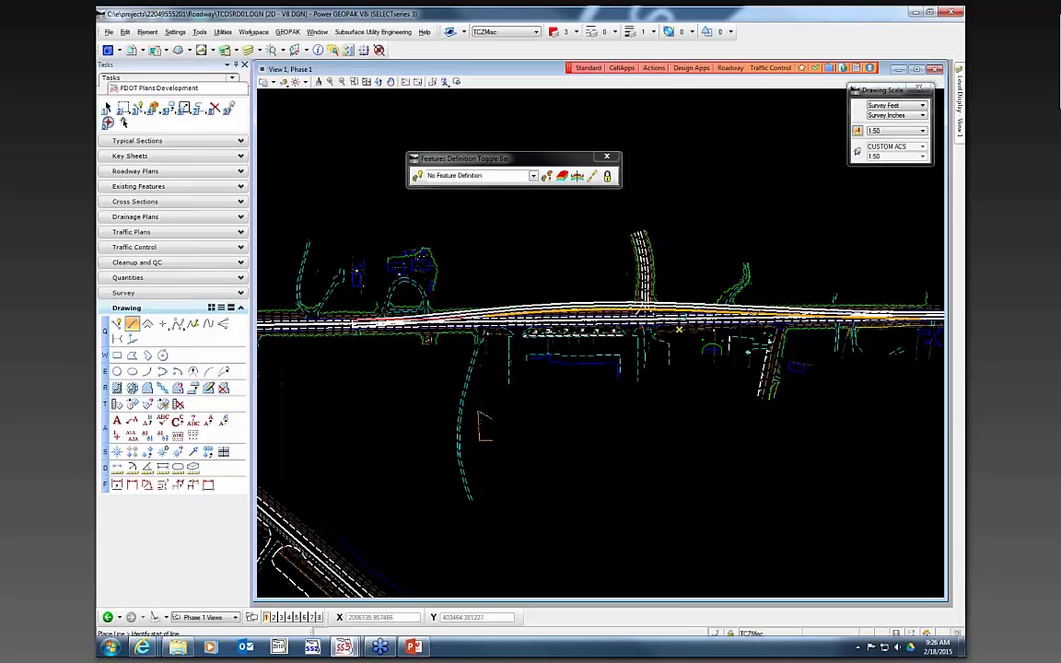
scroll(924, 312, "up", 2)
scroll(715, 327, "up", 3)
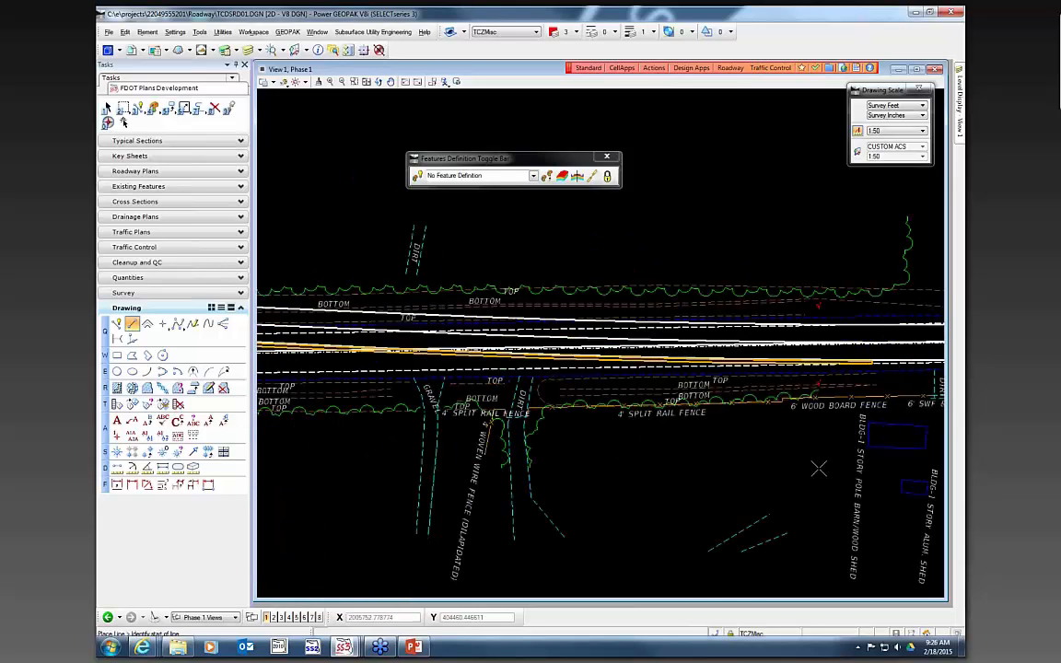
- Reapply the Intersection snap mode while examining the temporary barrier wall along the corridor
left_click(715, 634)
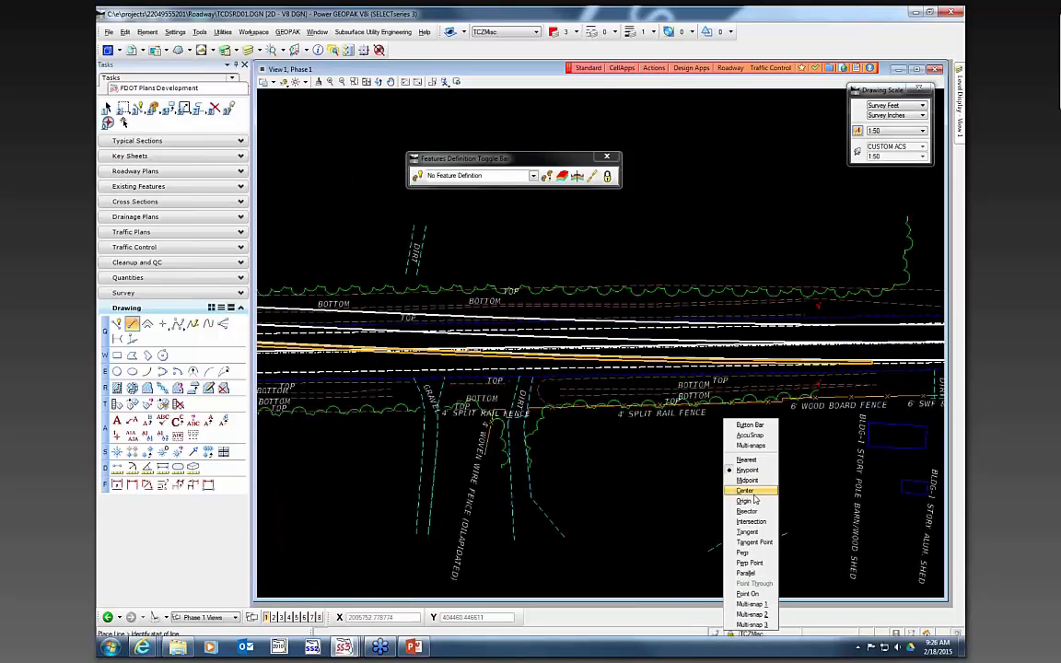
left_click(746, 526)
scroll(465, 382, "up", 3)
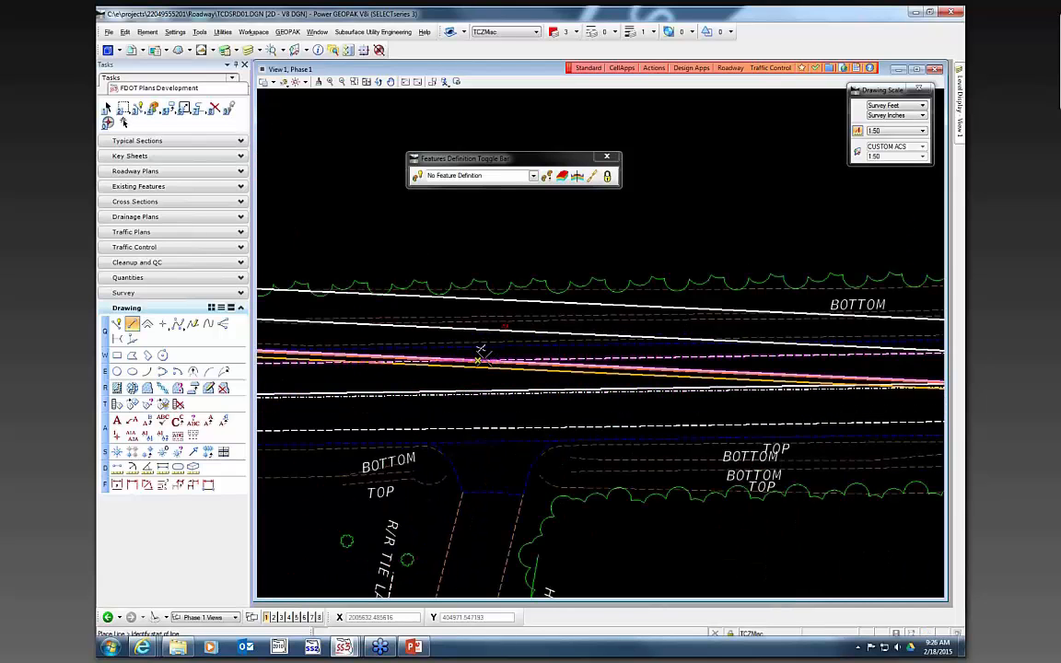
scroll(463, 426, "down", 4)
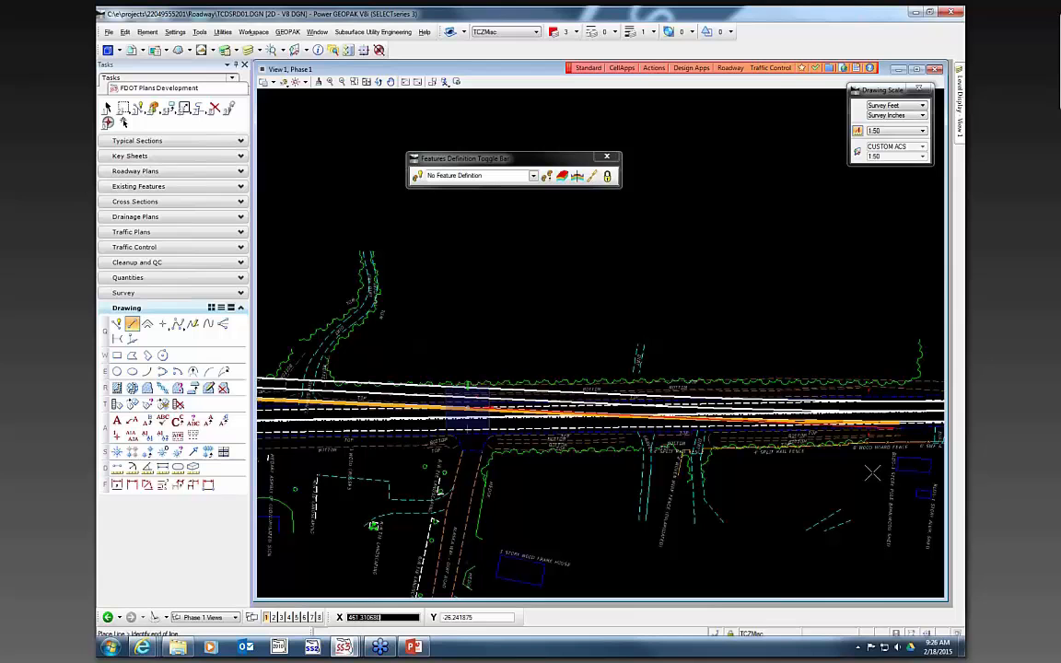
left_click(716, 635)
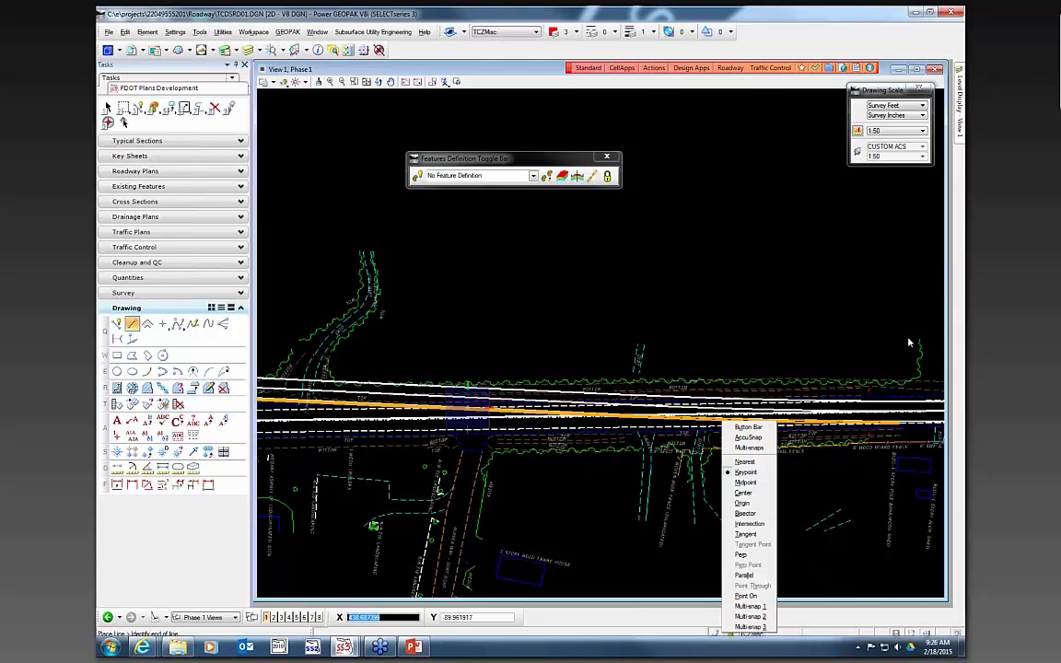
left_click(749, 523)
scroll(843, 414, "up", 2)
scroll(843, 405, "up", 3)
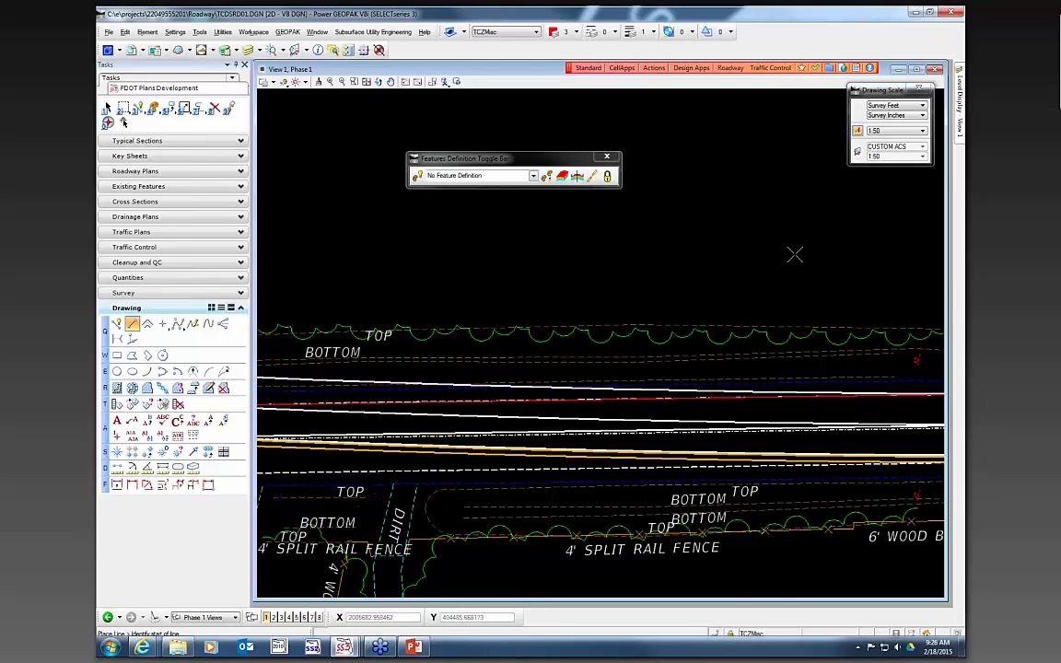
scroll(798, 253, "down", 8)
scroll(560, 222, "up", 2)
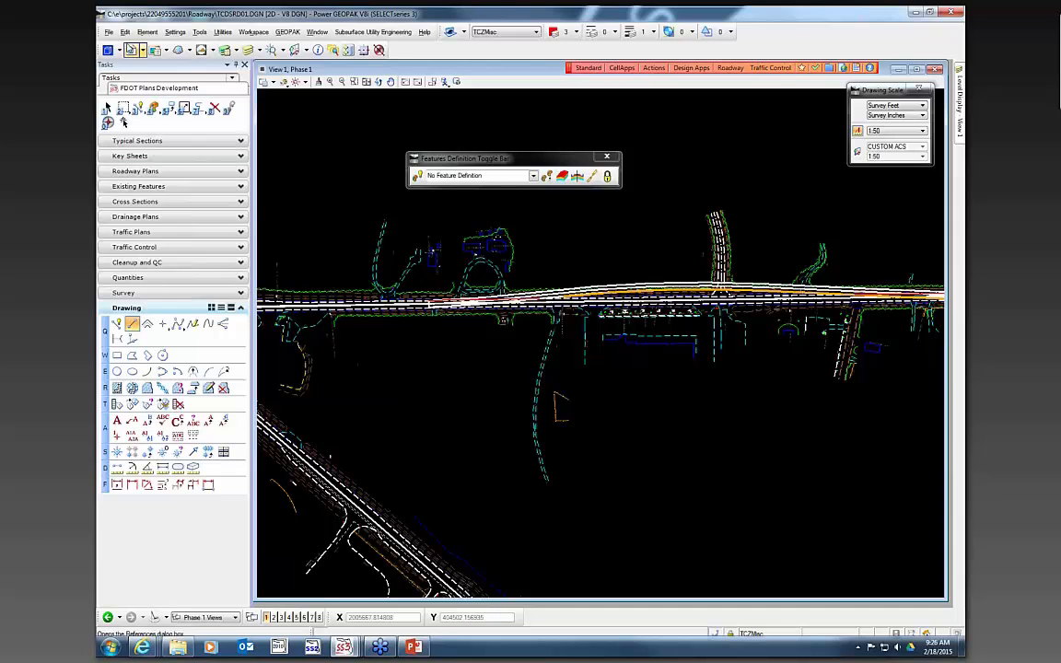
- Reopen References and turn off display of the second Master model reference
left_click(162, 51)
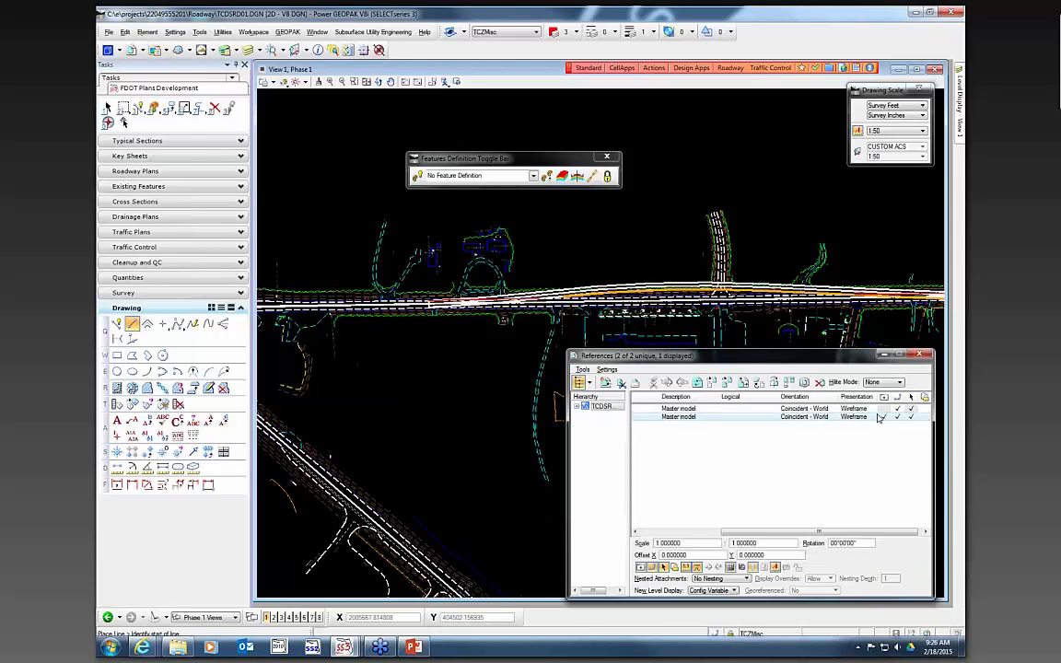
left_click(892, 418)
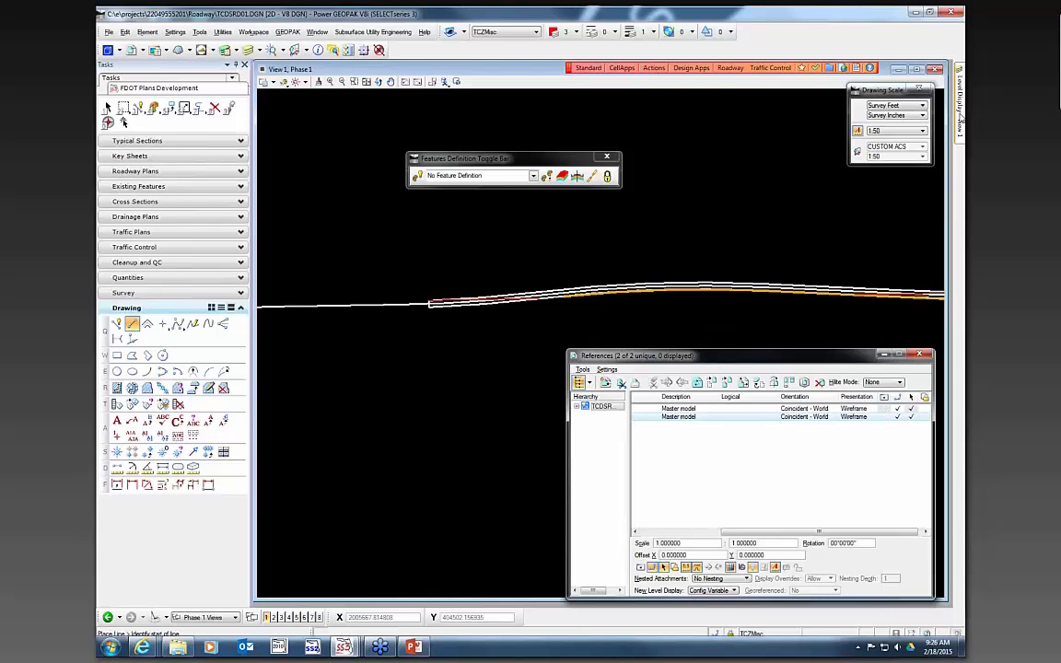
mouse_move(958, 105)
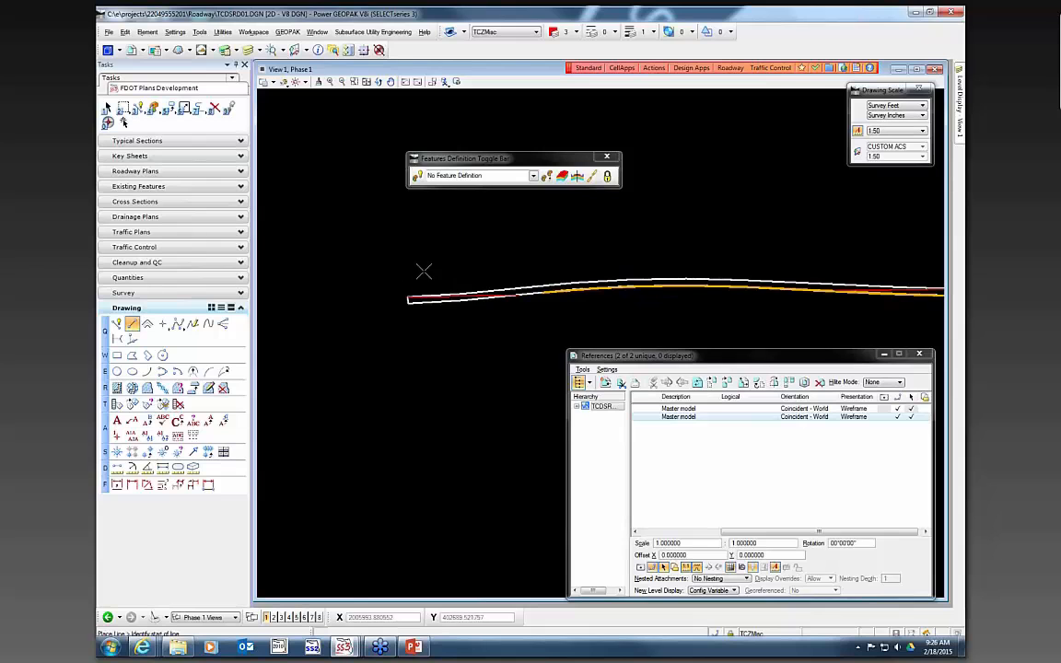
- Start the Hatch Area tool from the Traffic Control tasks and set the hatch spacing to 5
left_click(133, 249)
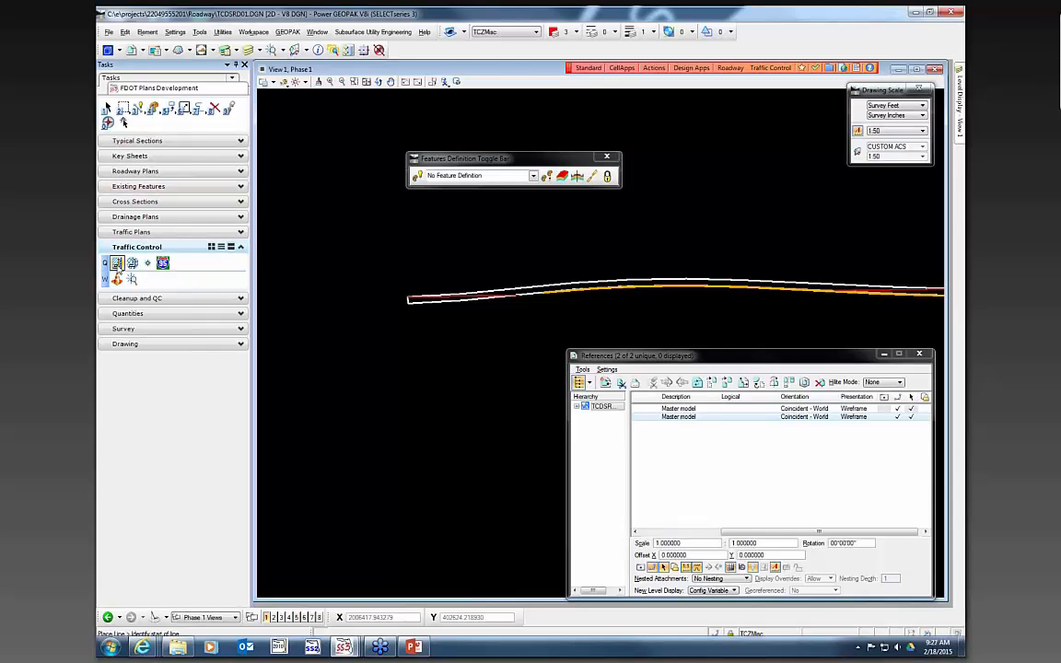
left_click(117, 264)
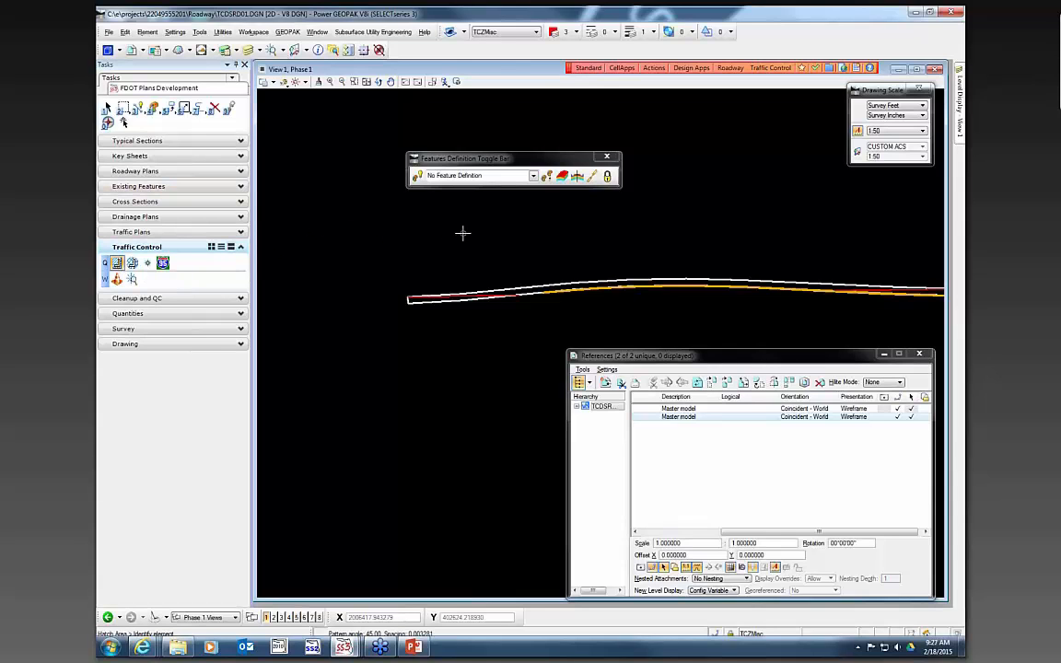
left_click_drag(699, 352, 508, 230)
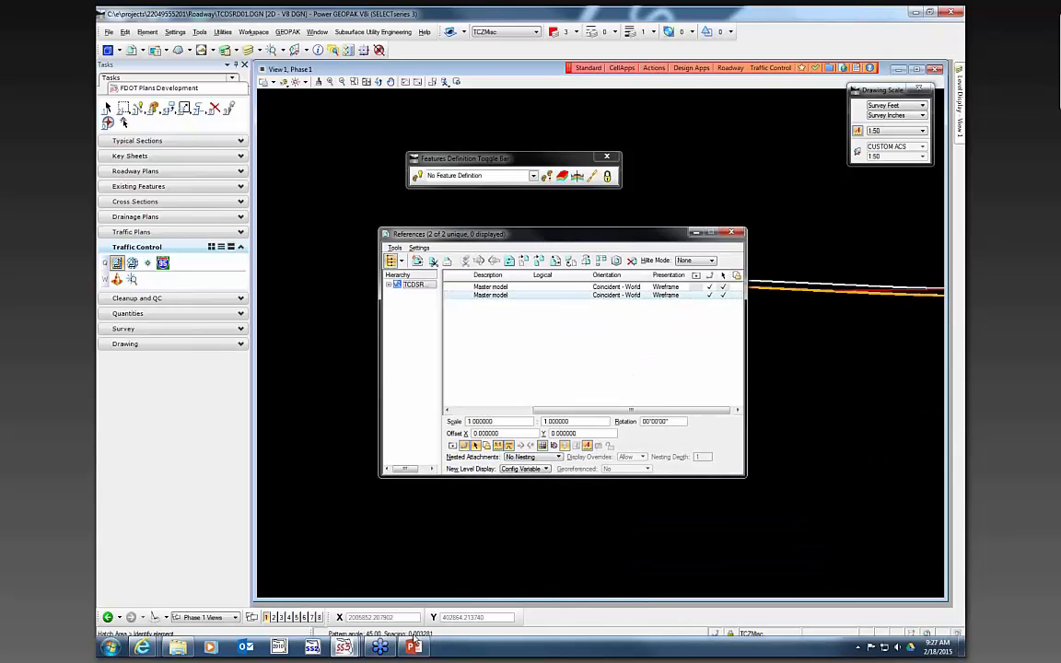
mouse_move(355, 649)
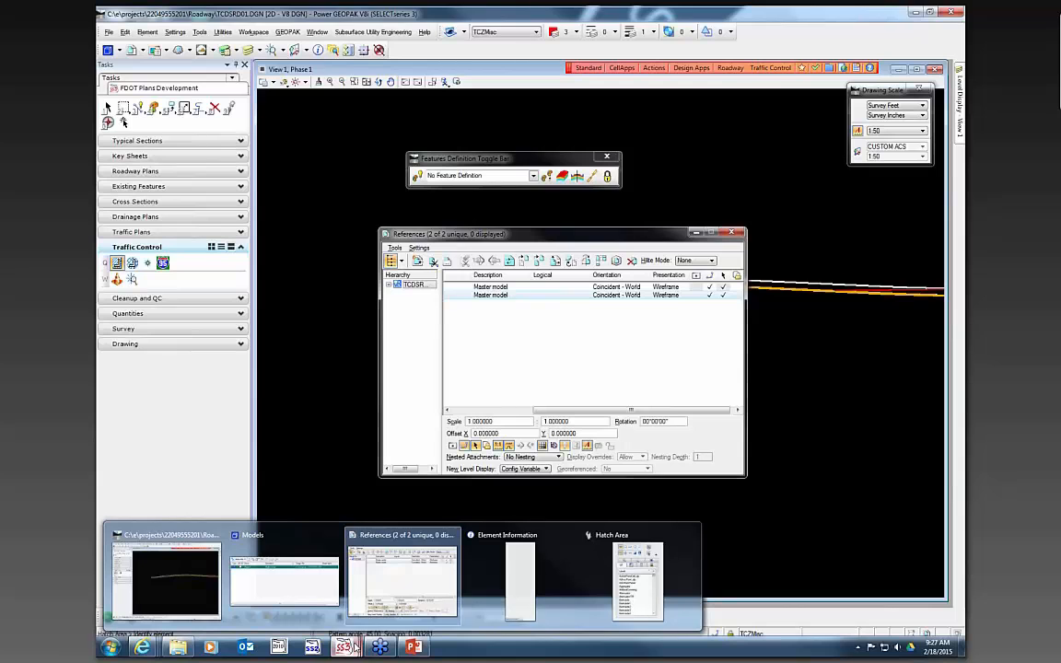
left_click(492, 516)
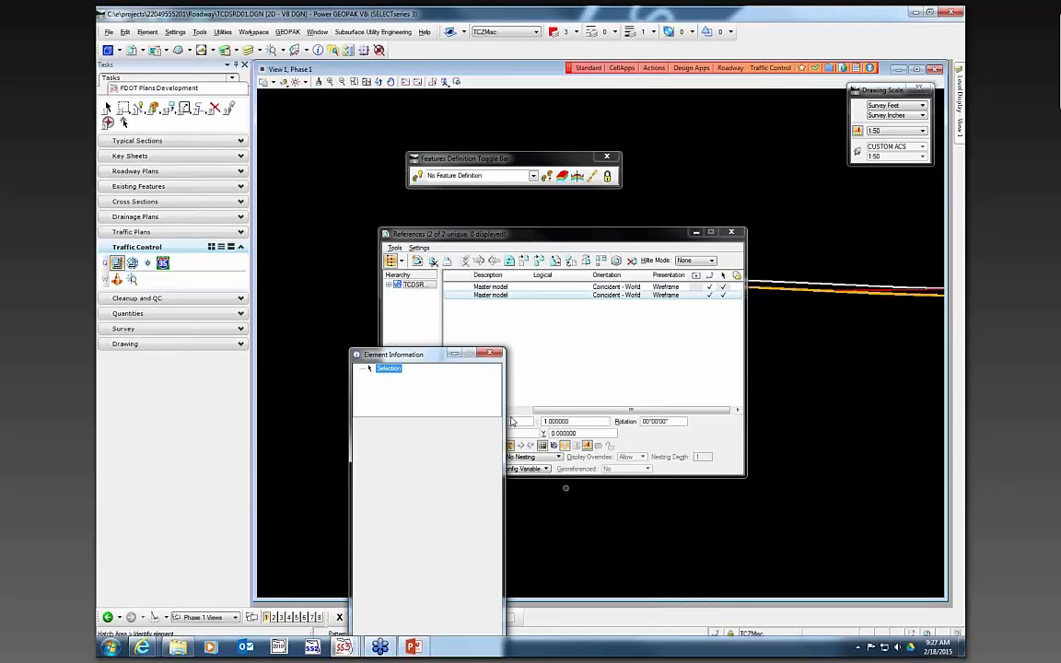
left_click(491, 354)
mouse_move(343, 648)
left_click(557, 590)
left_click(488, 275)
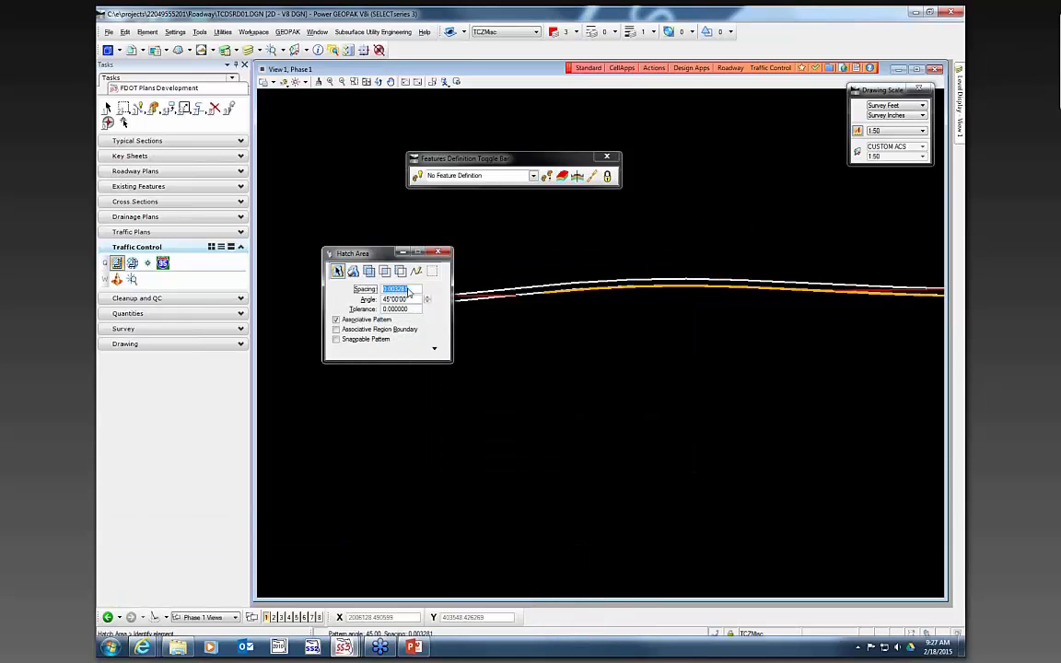
type("5")
key("Tab")
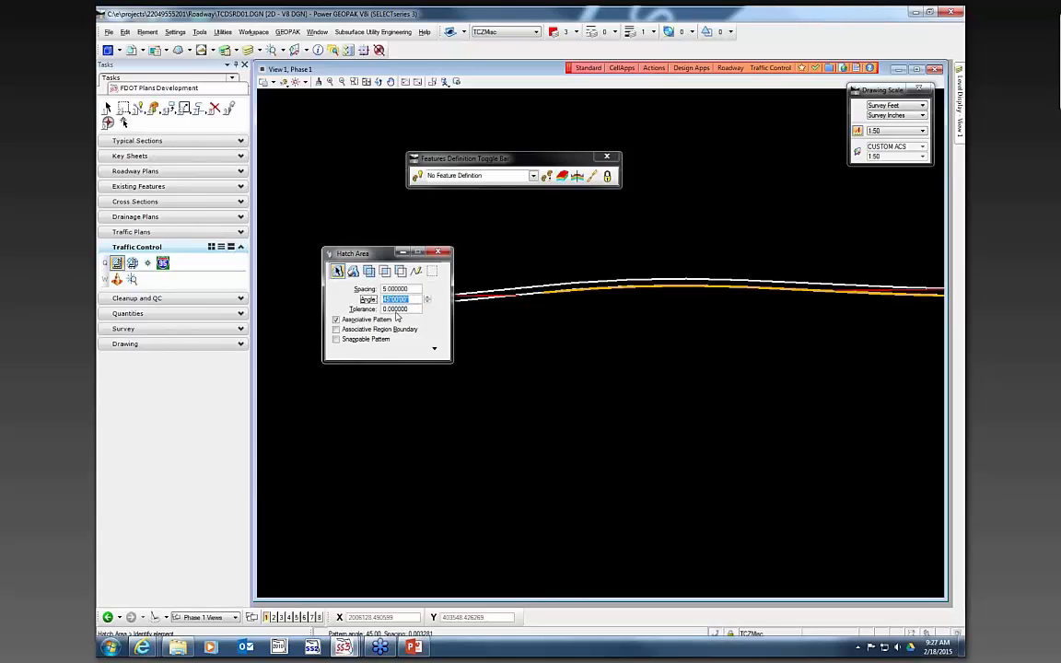
- Hatch the area between the temporary barrier wall lines using the enclosing-point hatch mode
left_click(354, 272)
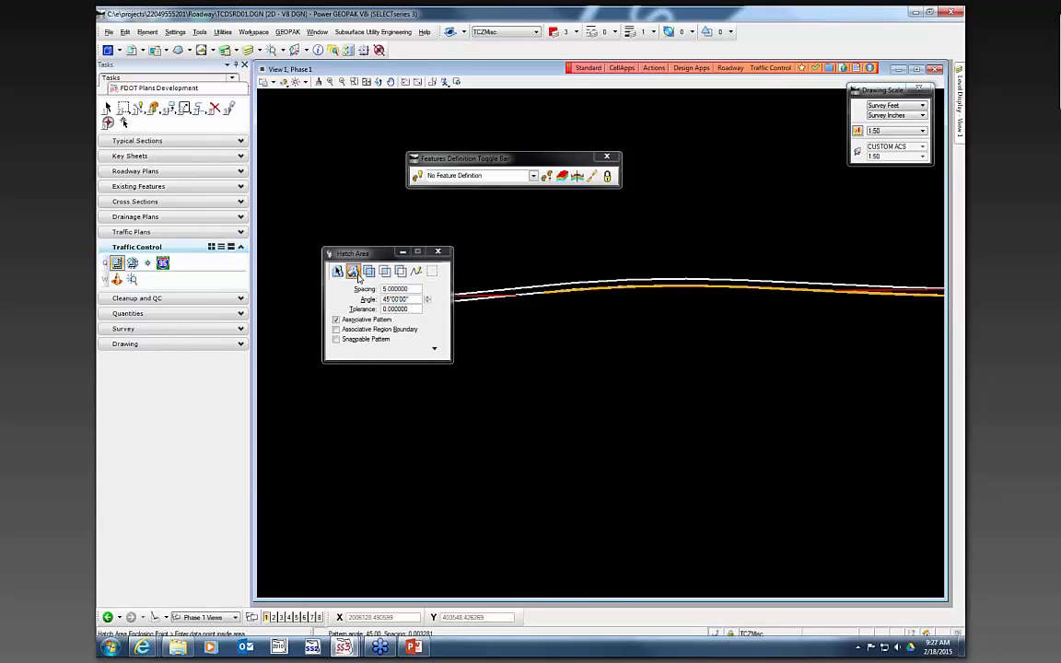
scroll(523, 292, "up", 2)
left_click(521, 291)
scroll(521, 290, "down", 2)
left_click(521, 291)
scroll(521, 290, "down", 2)
left_click(566, 330)
scroll(468, 286, "up", 2)
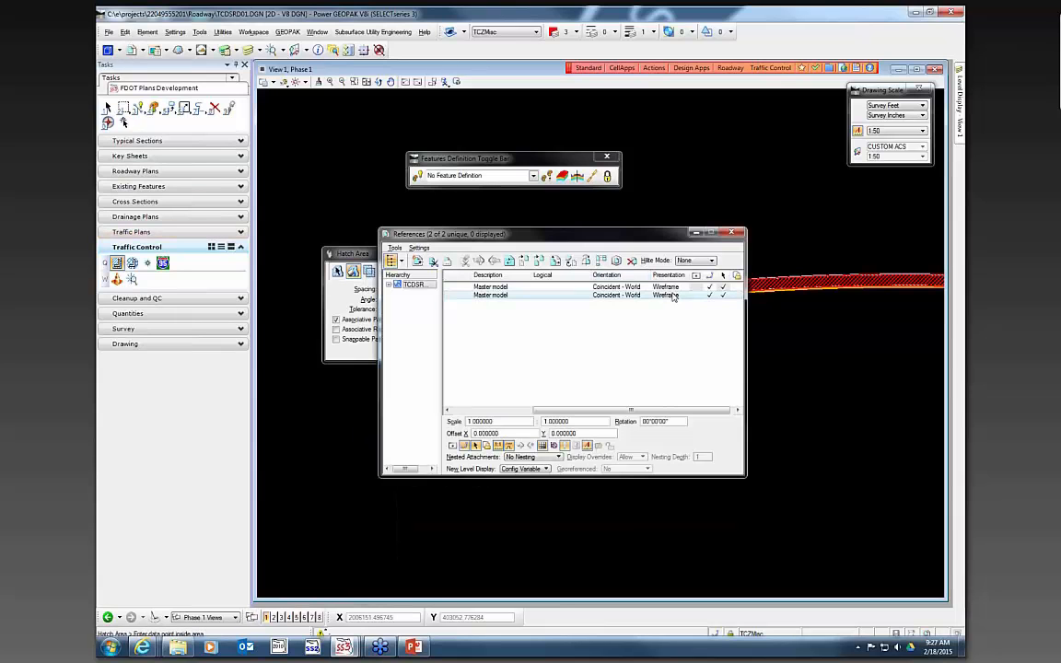
- Turn display back on for both Master model references and close the References dialog
left_click(697, 287)
left_click(697, 295)
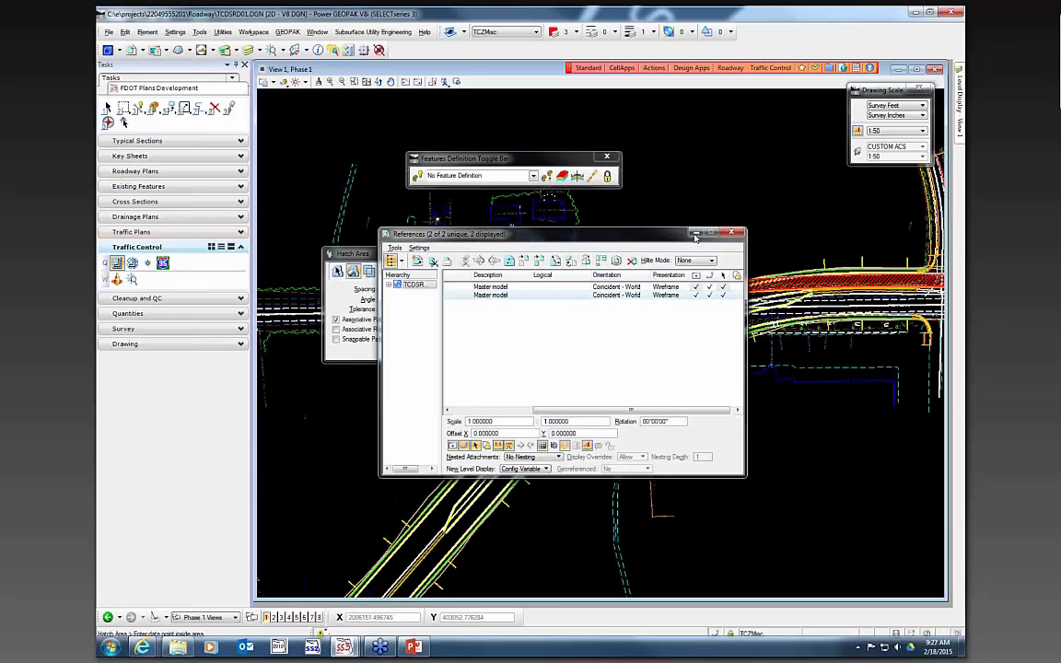
left_click(732, 232)
- Review the new hatched area against the referenced roadway and the level display list
scroll(627, 265, "down", 2)
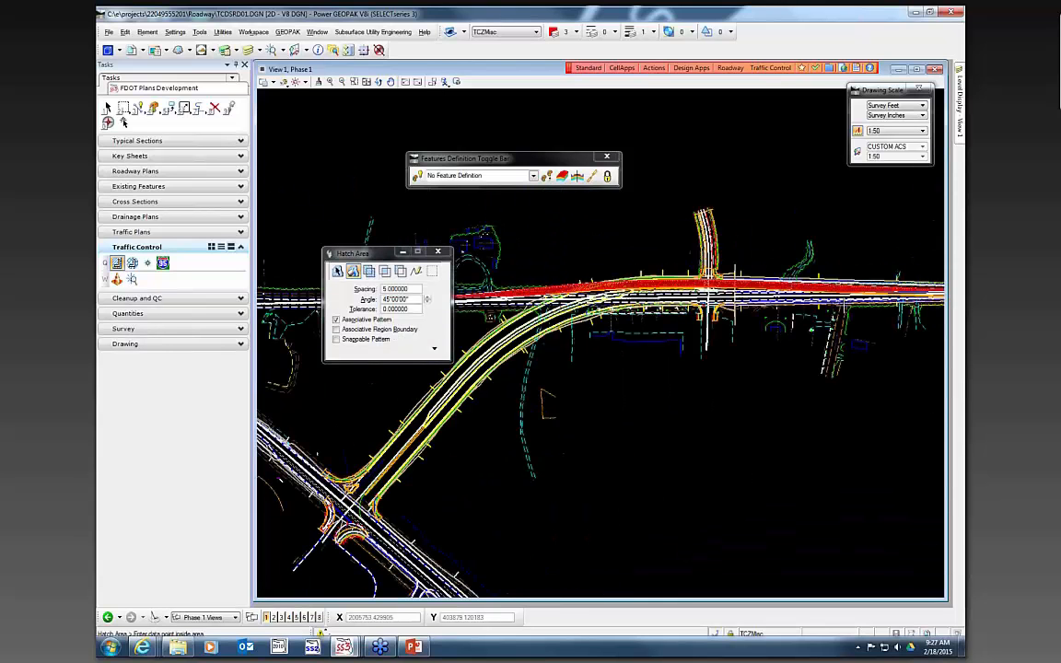
scroll(798, 311, "up", 3)
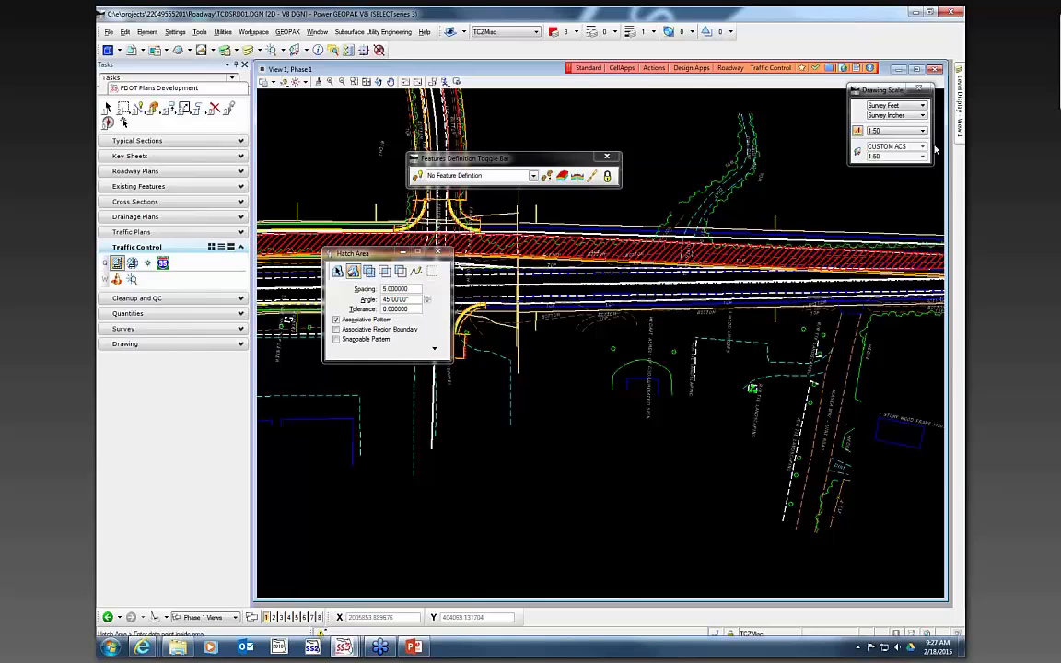
mouse_move(959, 127)
left_click(824, 237)
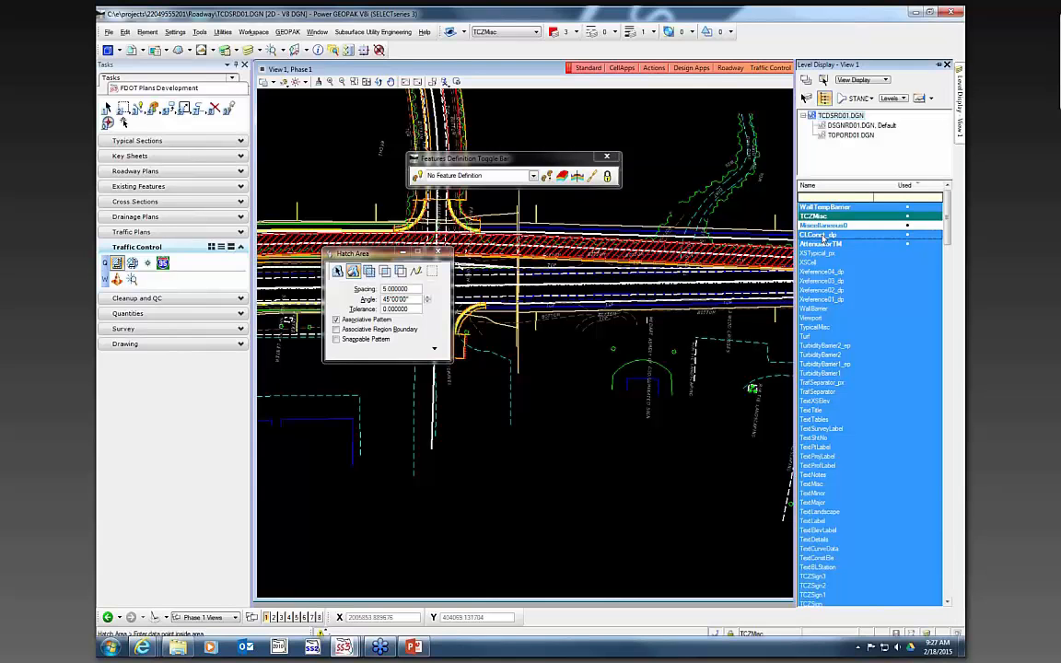
scroll(691, 191, "down", 2)
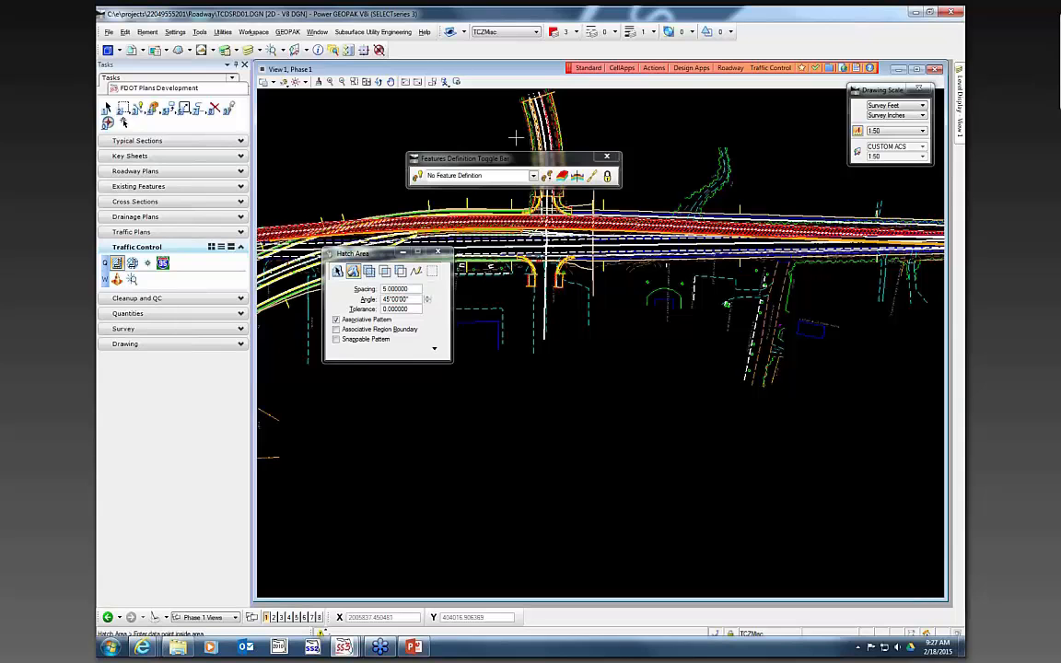
left_click_drag(538, 161, 603, 501)
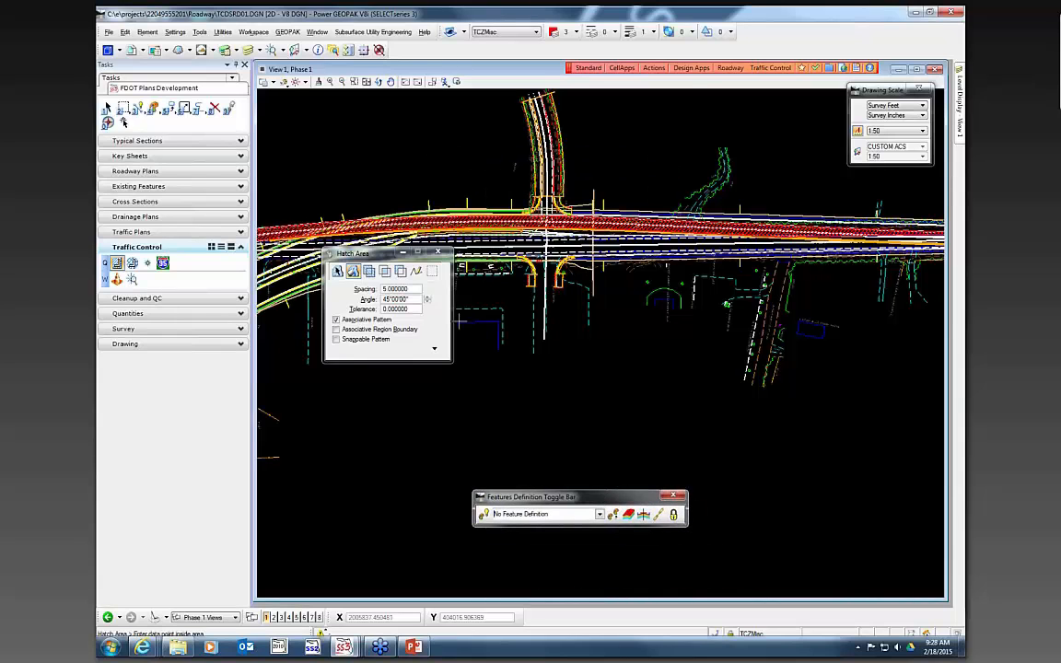
- Open GEOPAK Road tools and load the sr61new.prj project as the project user
left_click(287, 32)
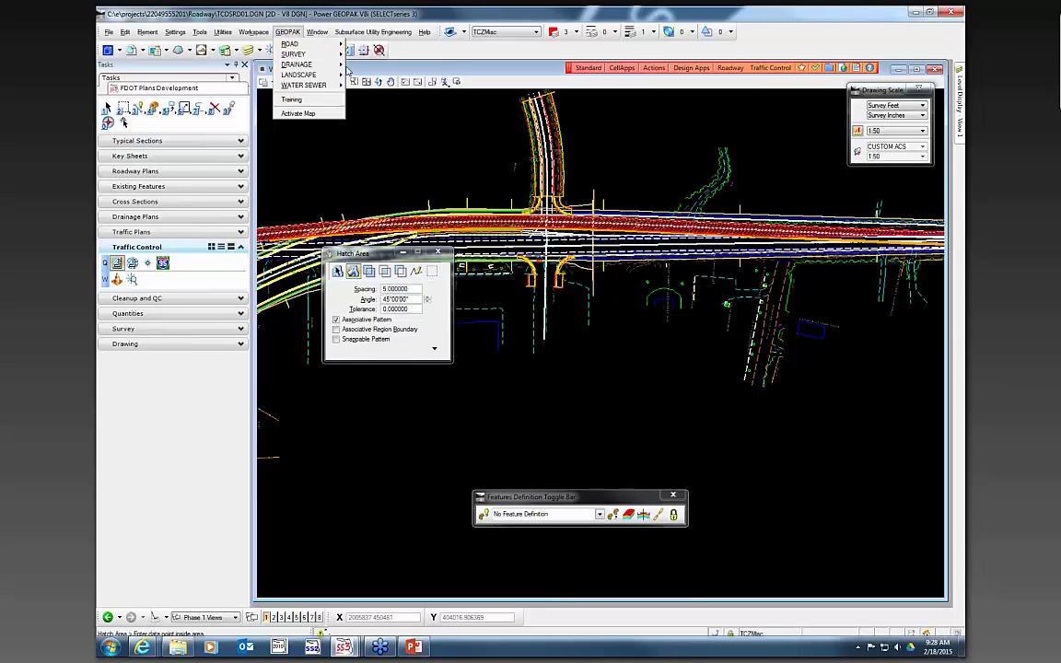
mouse_move(327, 48)
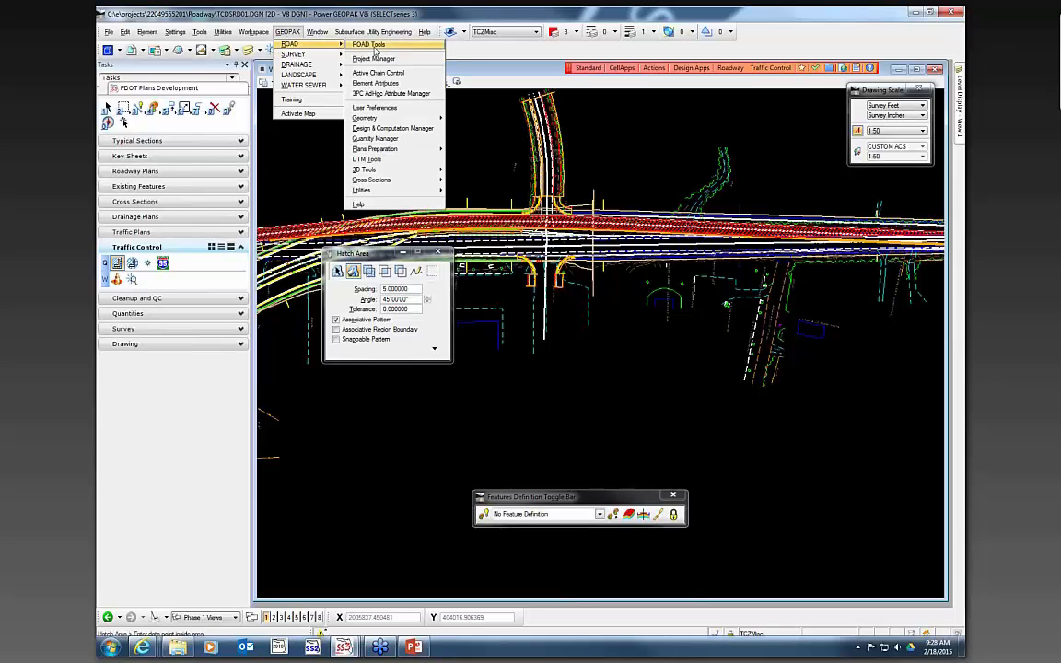
left_click(369, 44)
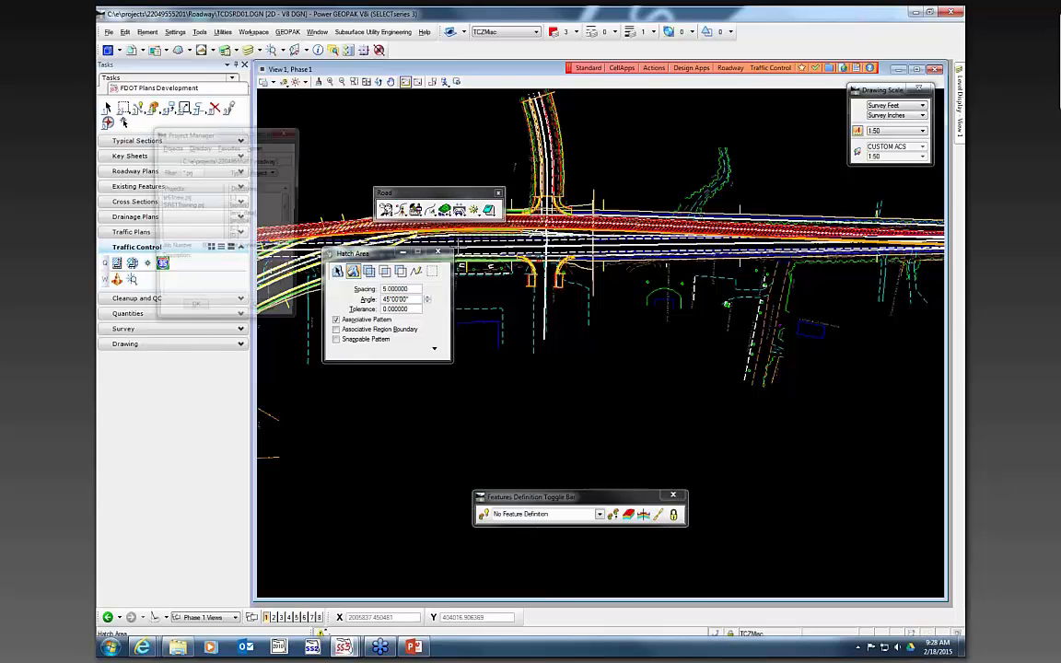
double_click(195, 199)
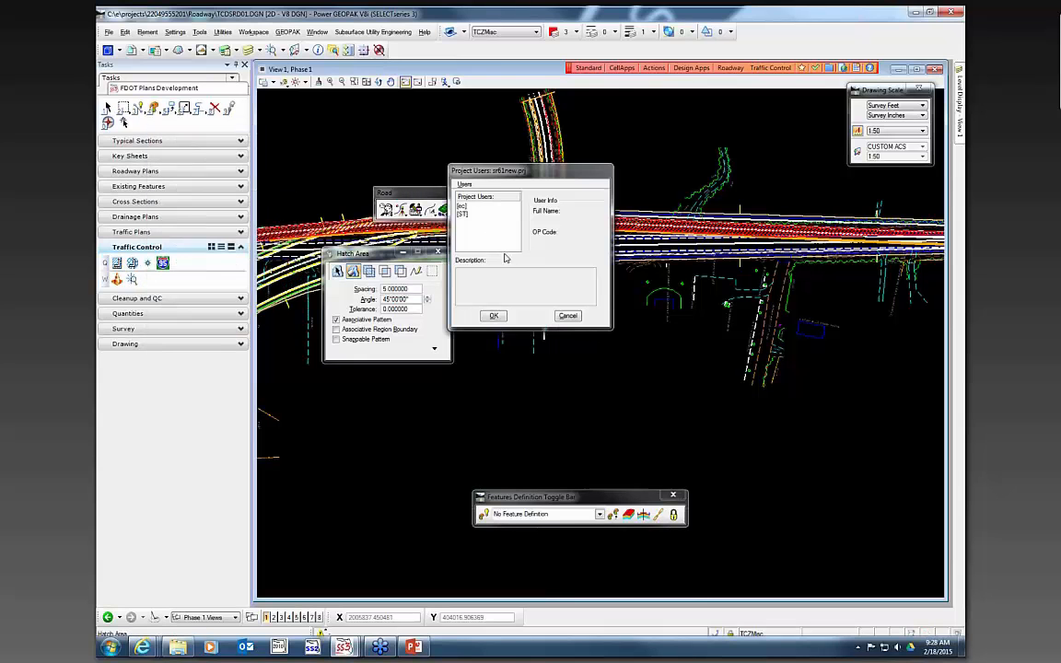
double_click(480, 214)
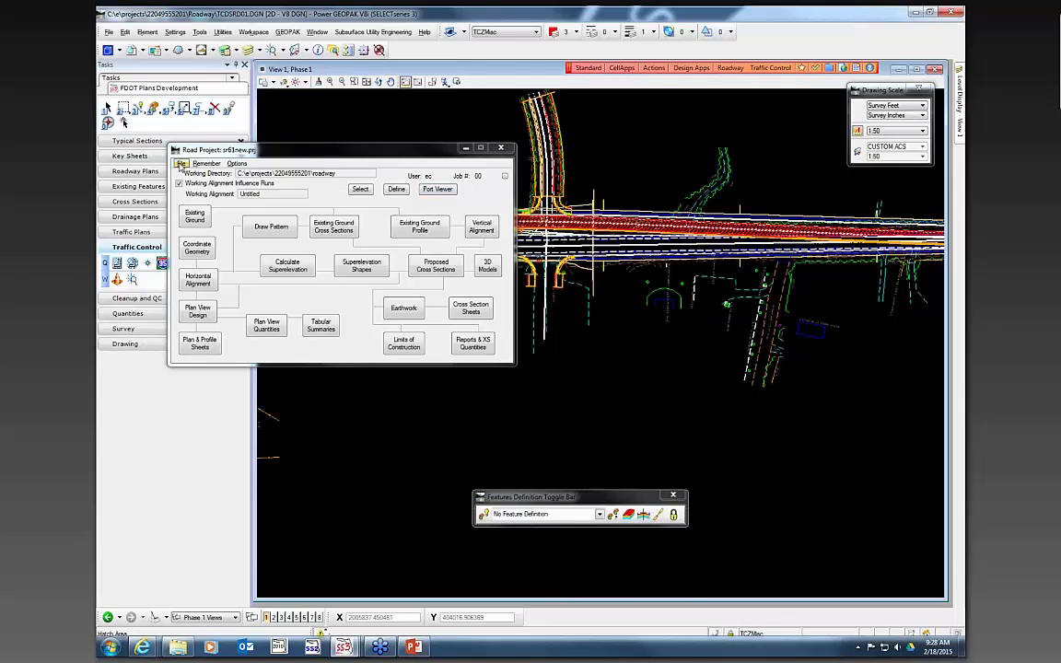
left_click(501, 148)
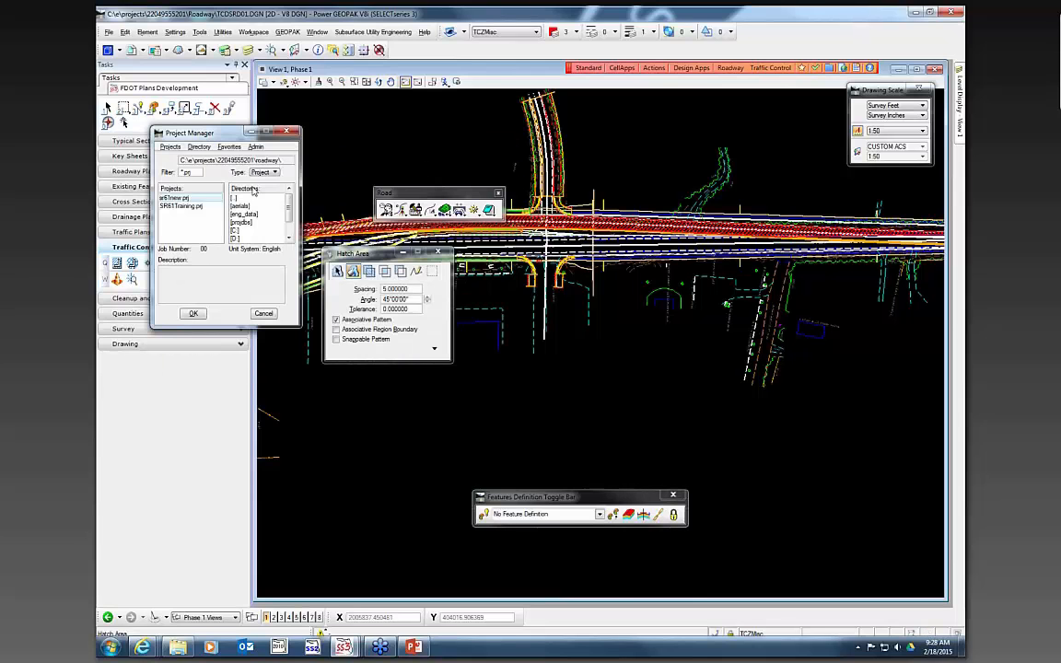
- Edit the sr61new project to use job number 61, then reopen it as the project user
left_click(171, 146)
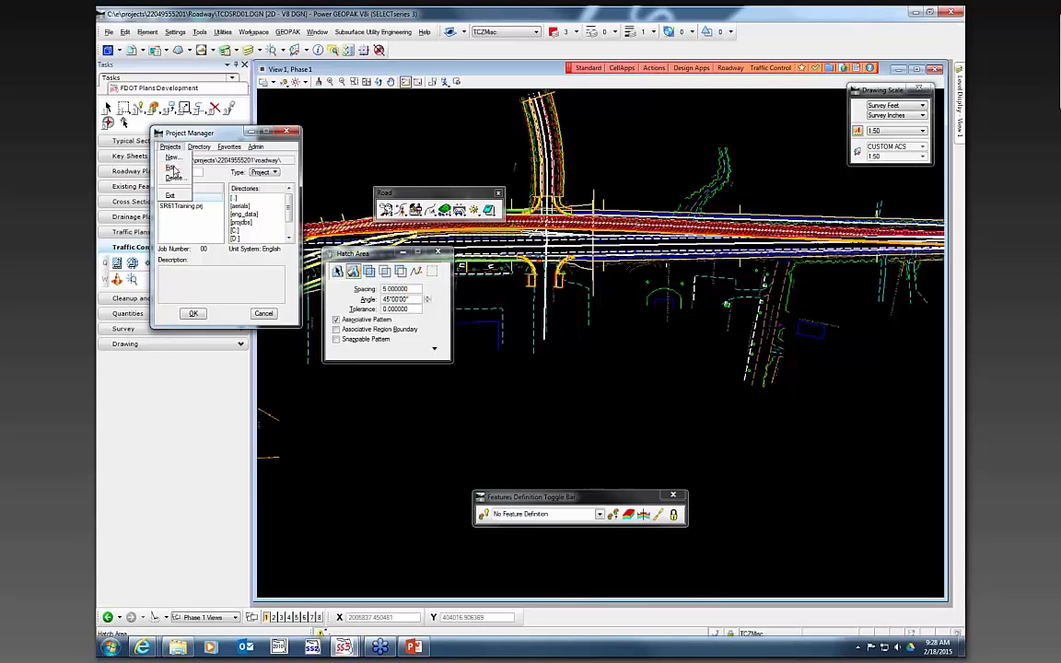
left_click(158, 153)
left_click(239, 149)
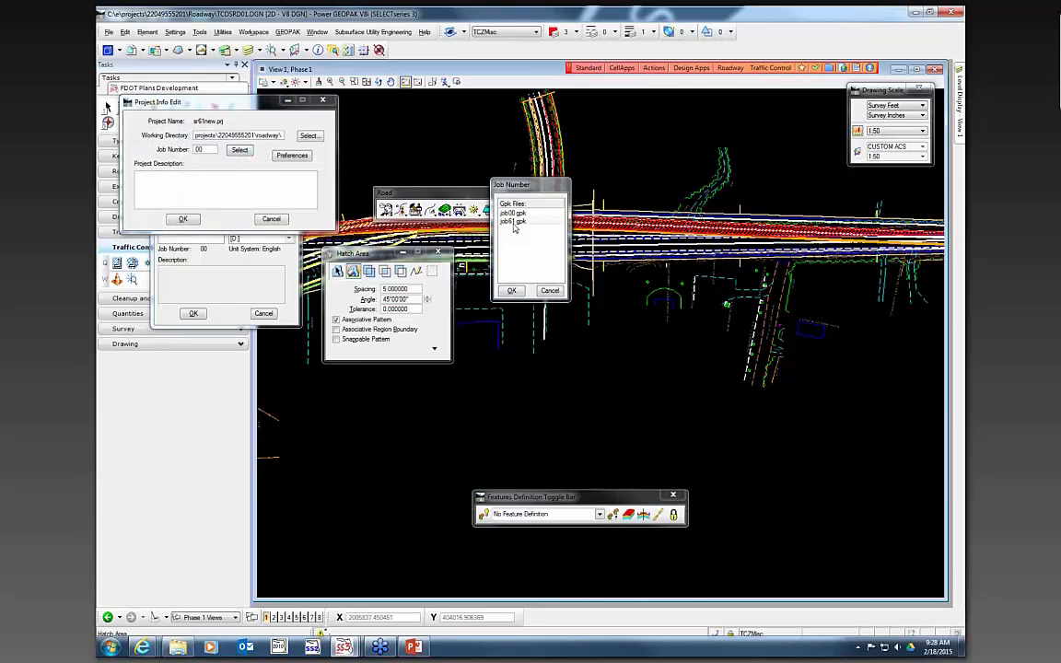
left_click(511, 290)
left_click(182, 218)
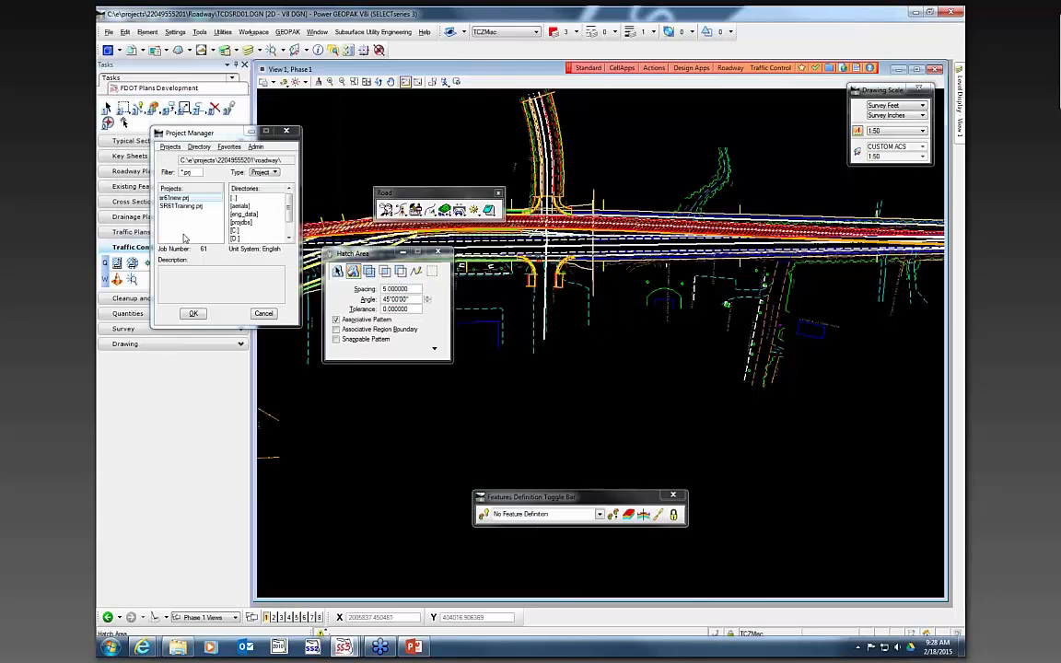
left_click(194, 314)
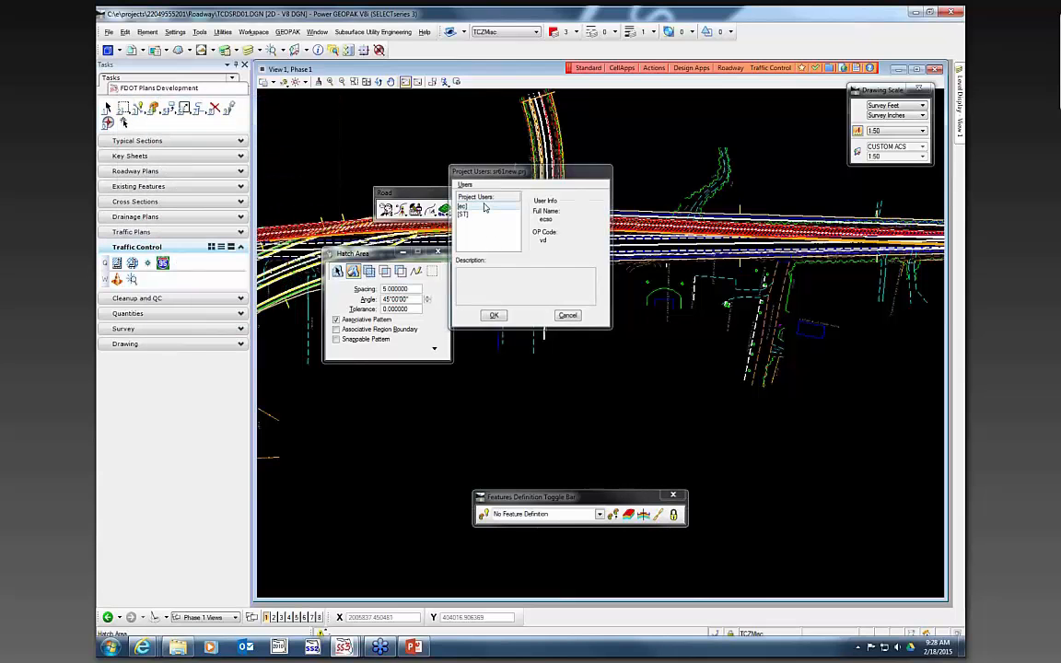
double_click(486, 207)
left_click(468, 150)
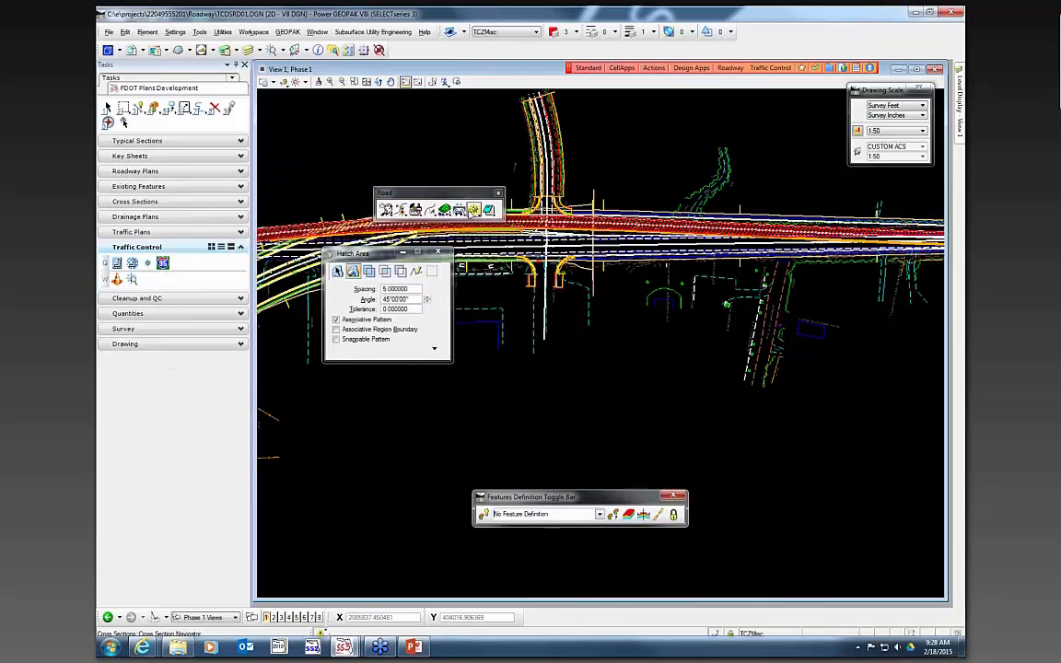
- Open the Design and Computation Manager and pick CL Centerline of Construction (with stationing) under Roadway Design Plan Features
left_click(475, 210)
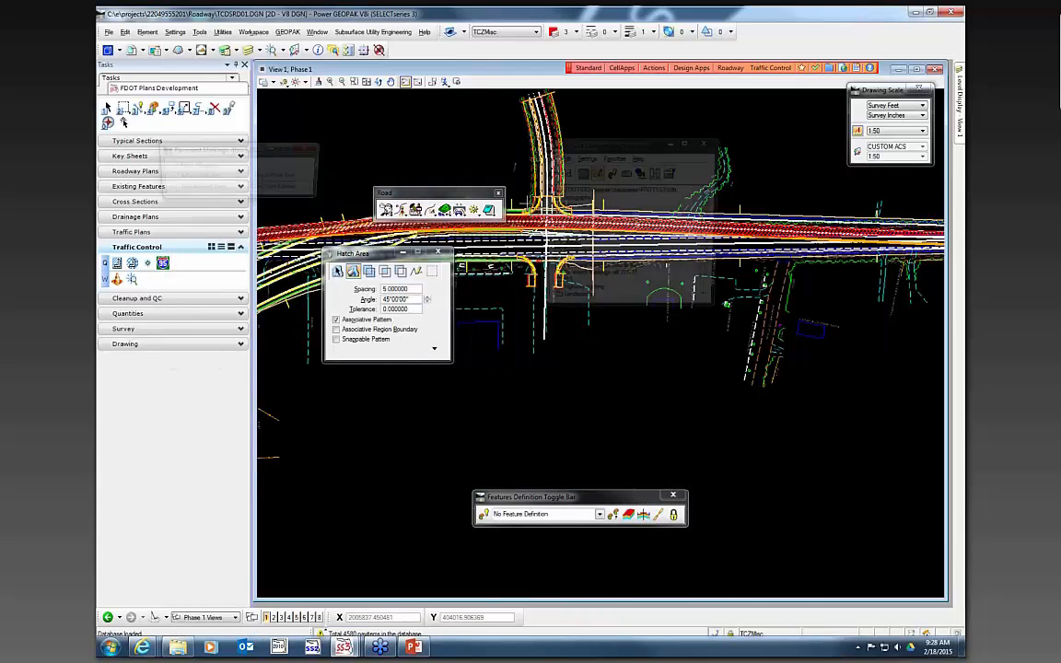
double_click(580, 223)
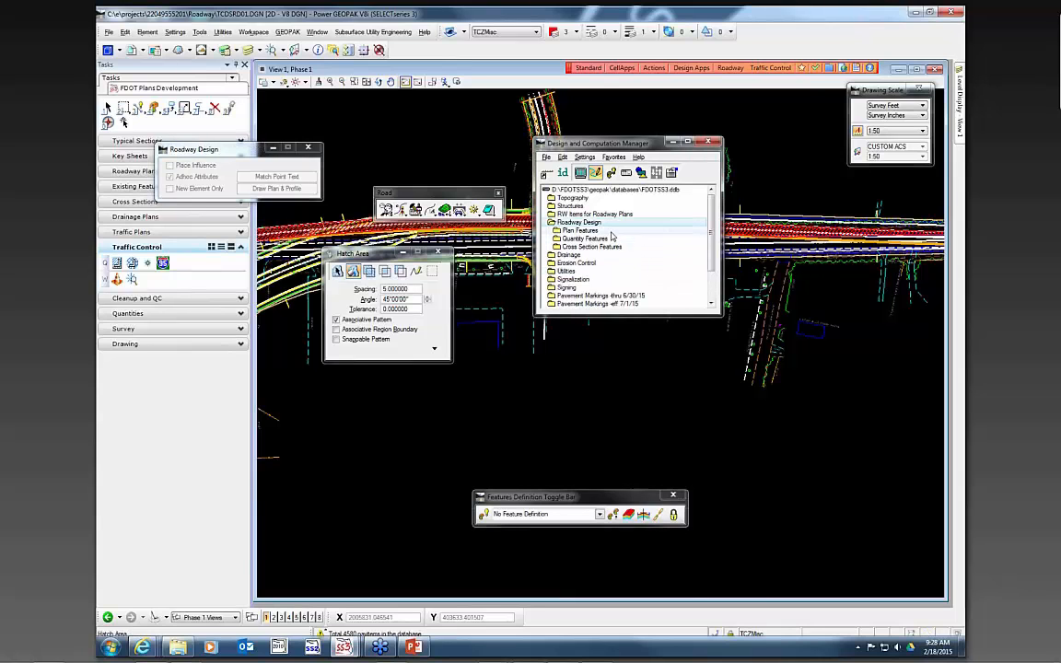
double_click(580, 230)
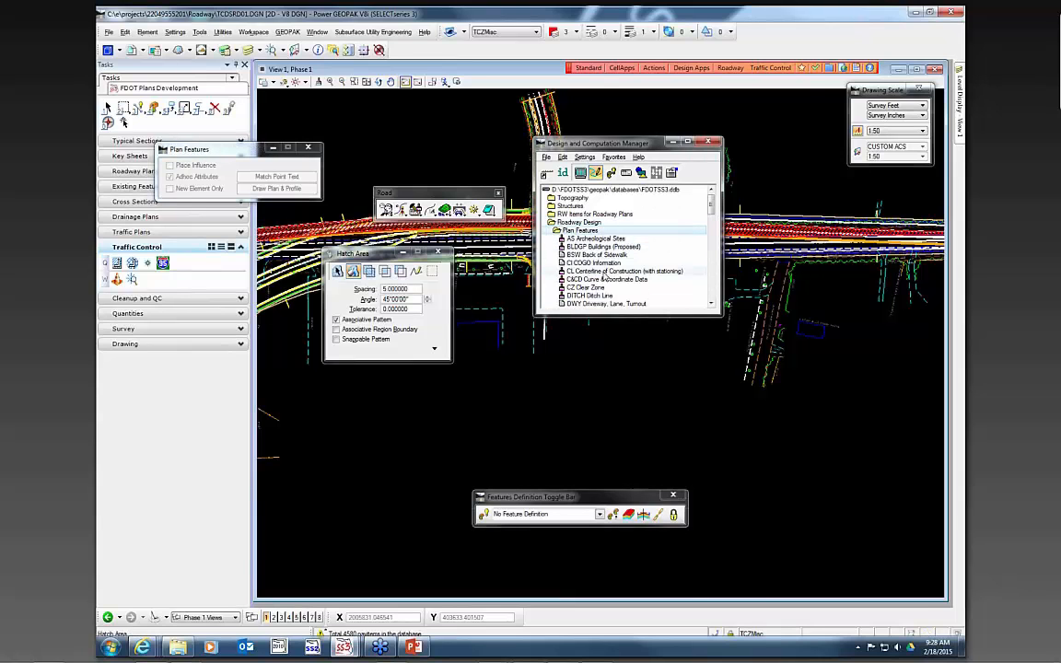
left_click(608, 271)
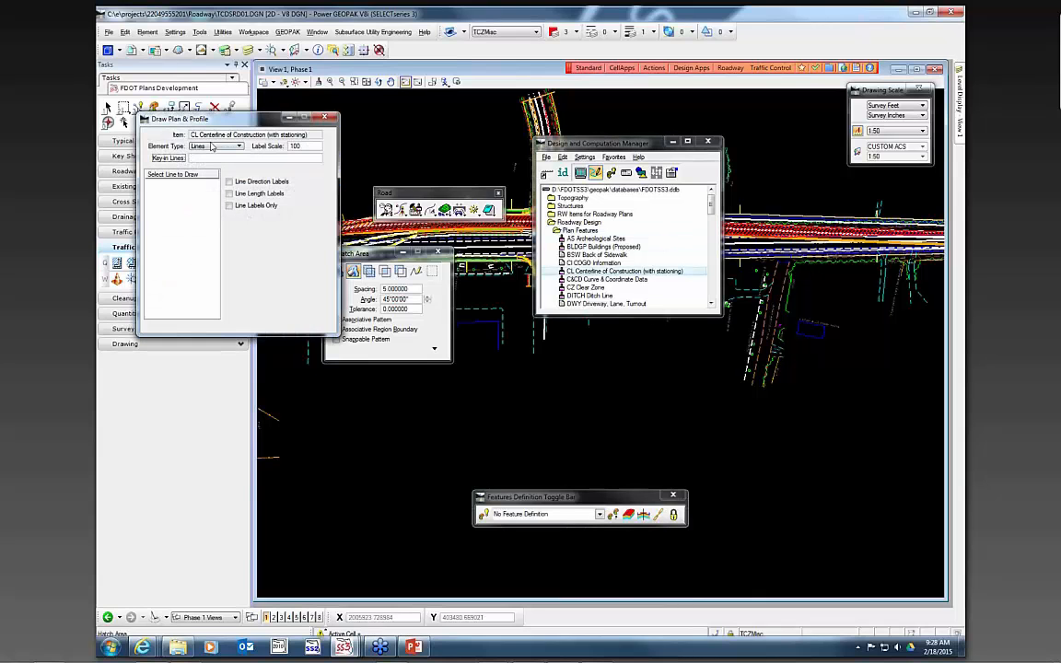
- In Draw Plan & Profile, set the element type to Stationing and label scale to 50, then browse the chain list
left_click(211, 147)
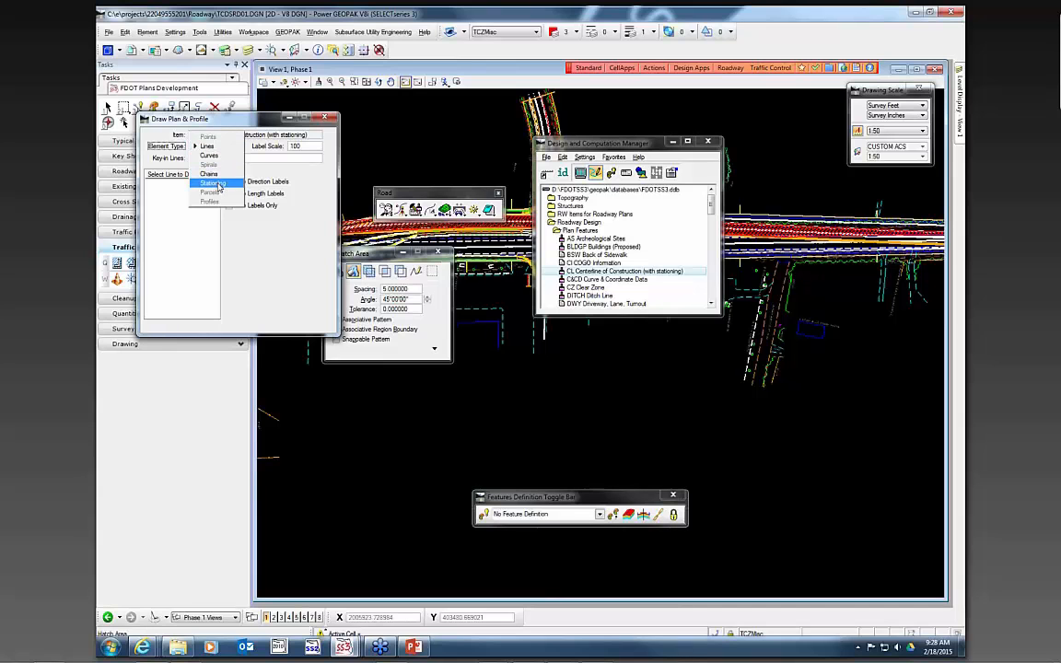
left_click(213, 183)
mouse_move(247, 121)
left_mouse_down()
mouse_move(355, 231)
mouse_move(584, 303)
left_mouse_up()
double_click(636, 328)
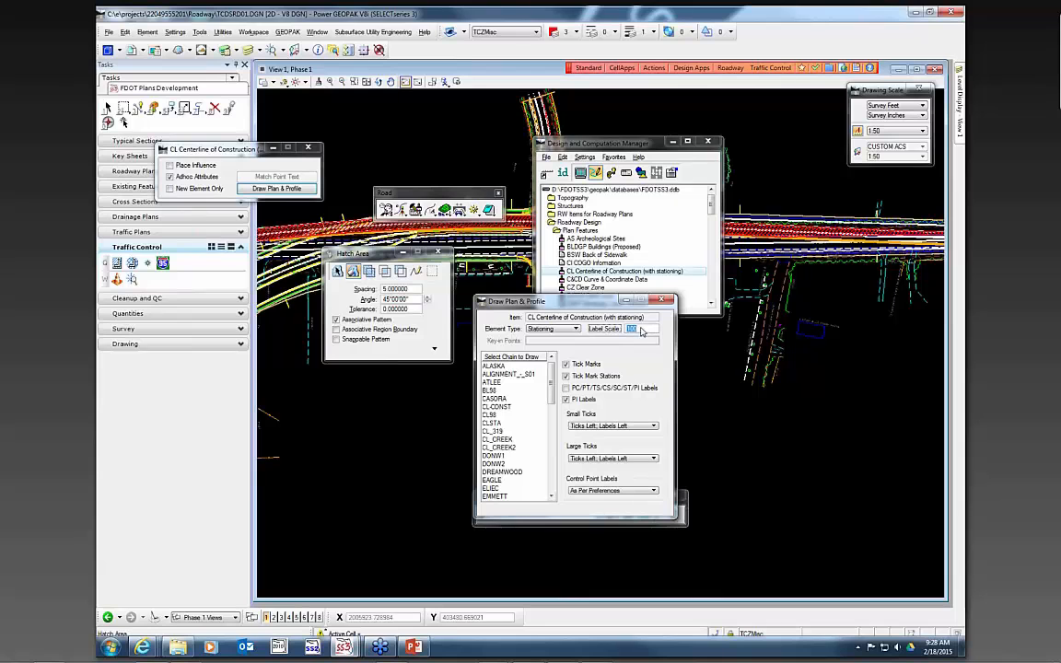
key("Tab")
left_click_drag(555, 385, 554, 483)
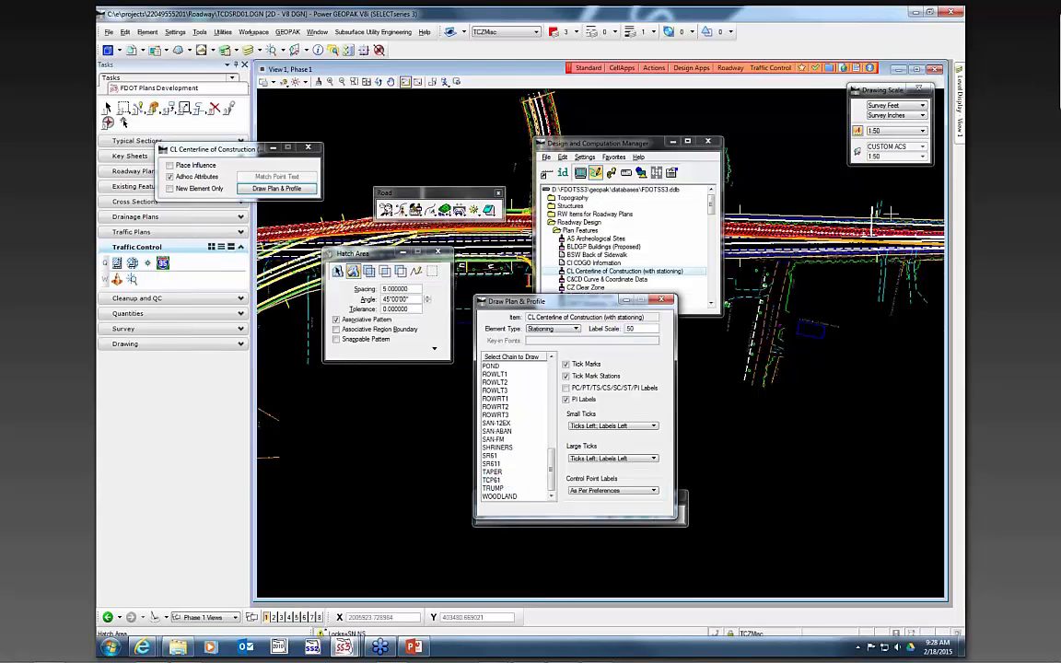
scroll(886, 215, "up", 3)
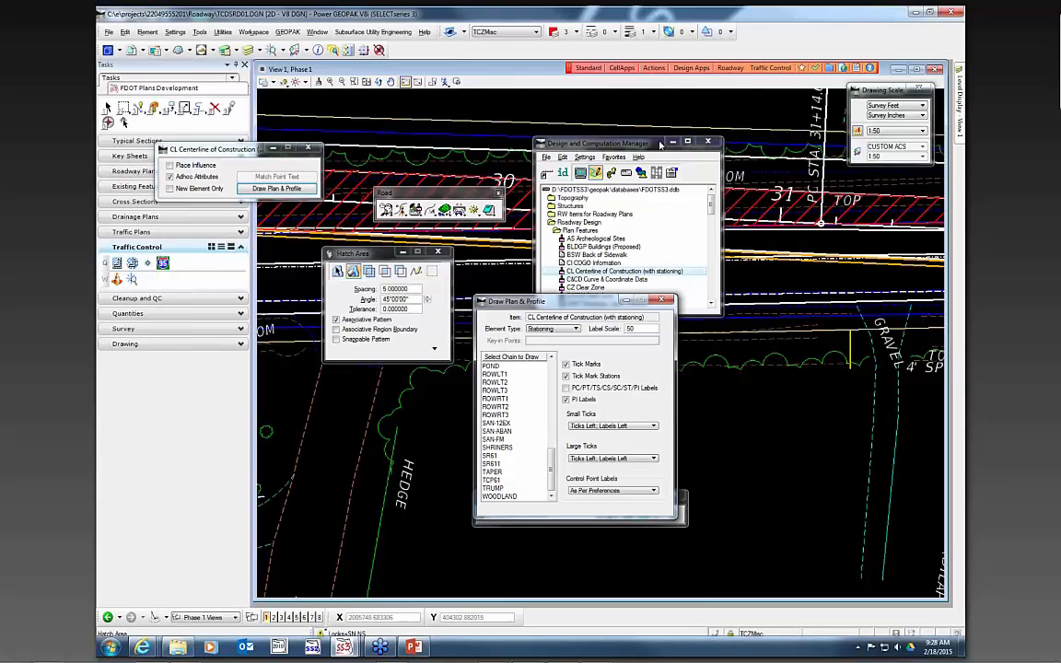
left_click(674, 142)
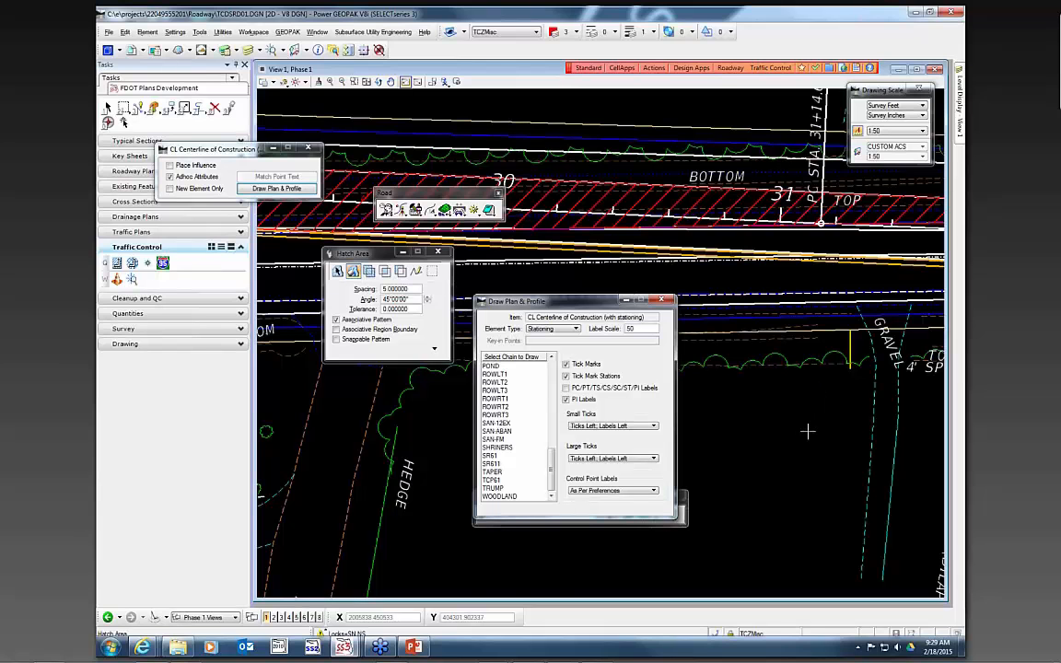
scroll(848, 348, "down", 5)
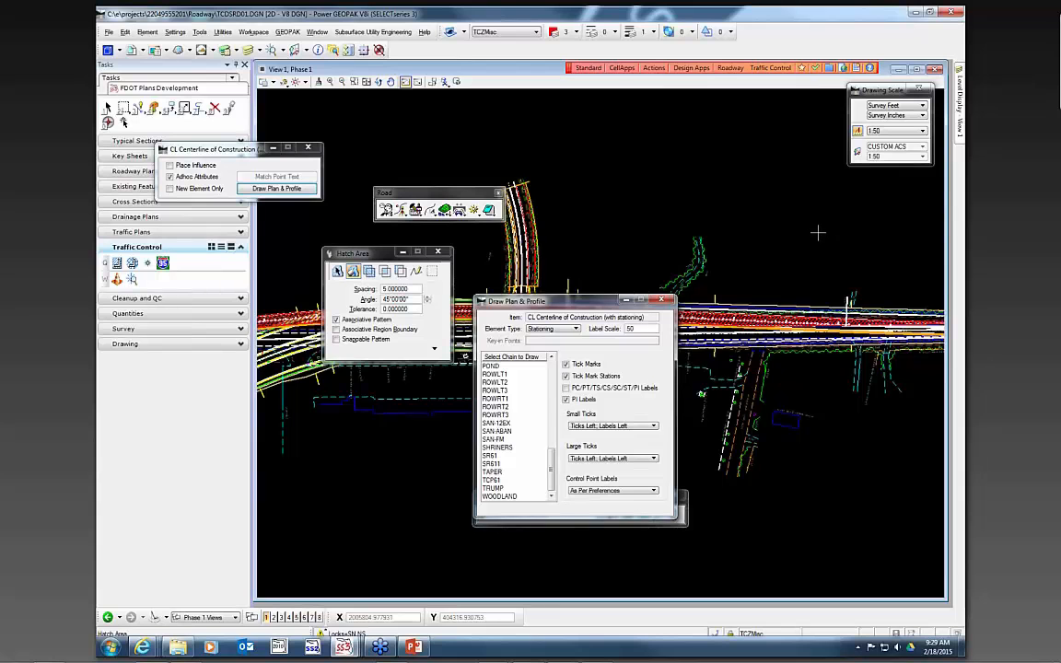
mouse_move(556, 301)
left_mouse_down()
mouse_move(930, 476)
mouse_move(738, 397)
left_mouse_up()
scroll(535, 267, "up", 1)
scroll(657, 168, "down", 1)
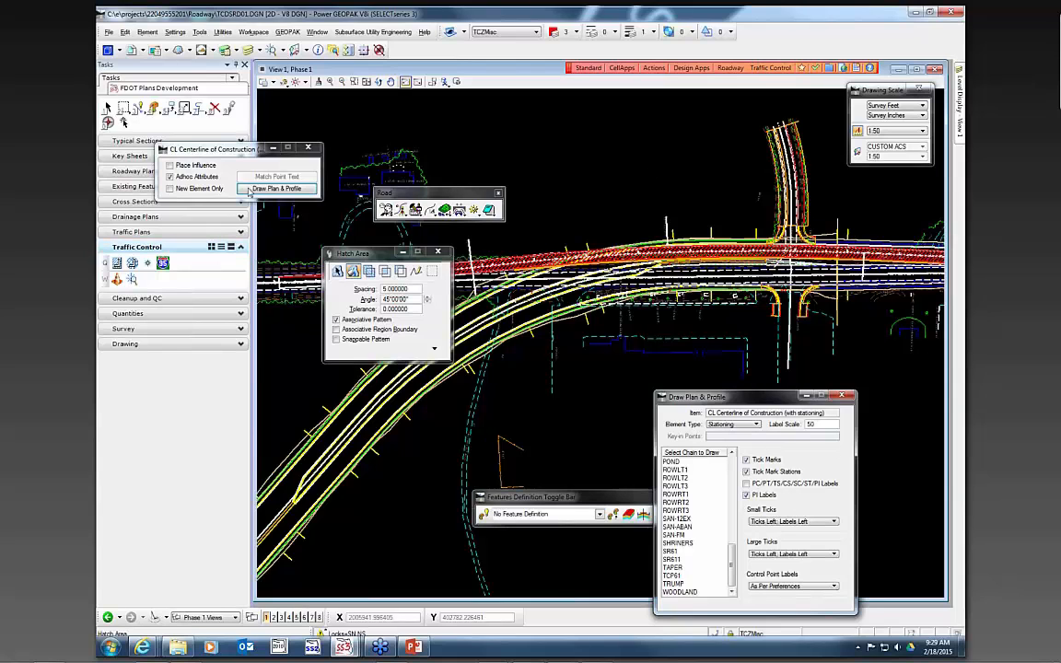
left_click_drag(232, 154, 513, 113)
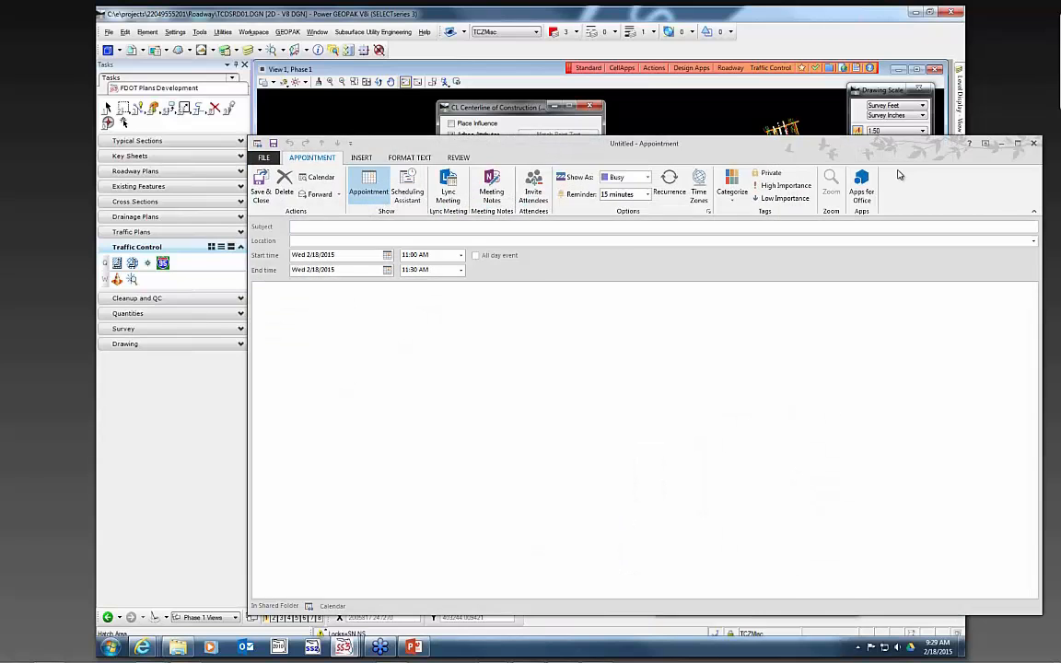
left_click_drag(875, 146, 1060, 147)
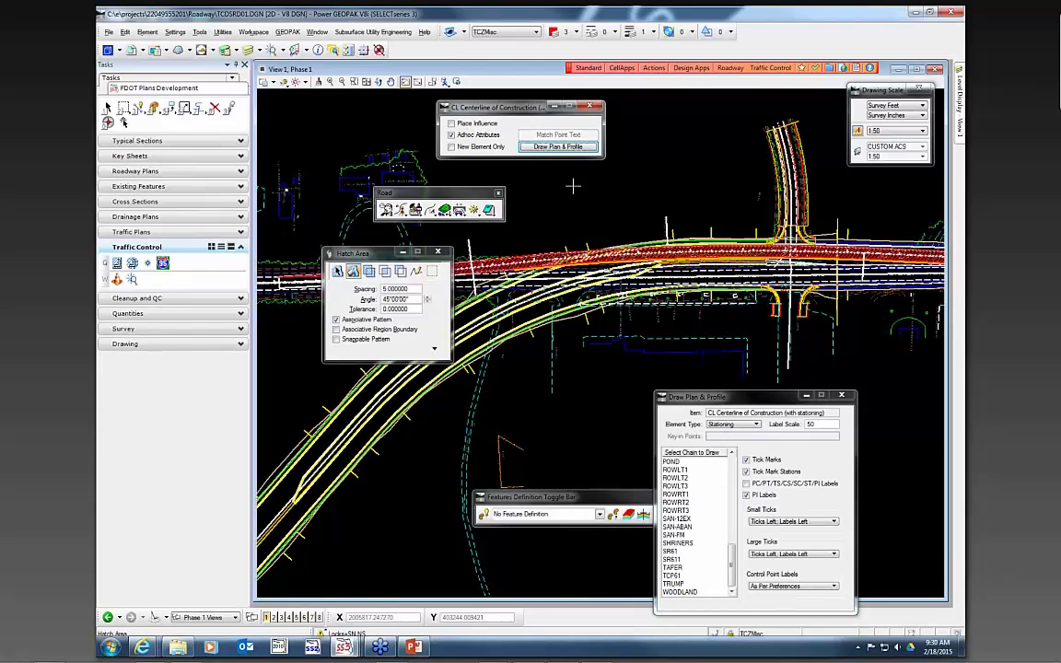
- Create a new CLIP BORDERS file from the Roadway Design Files group
left_click(654, 68)
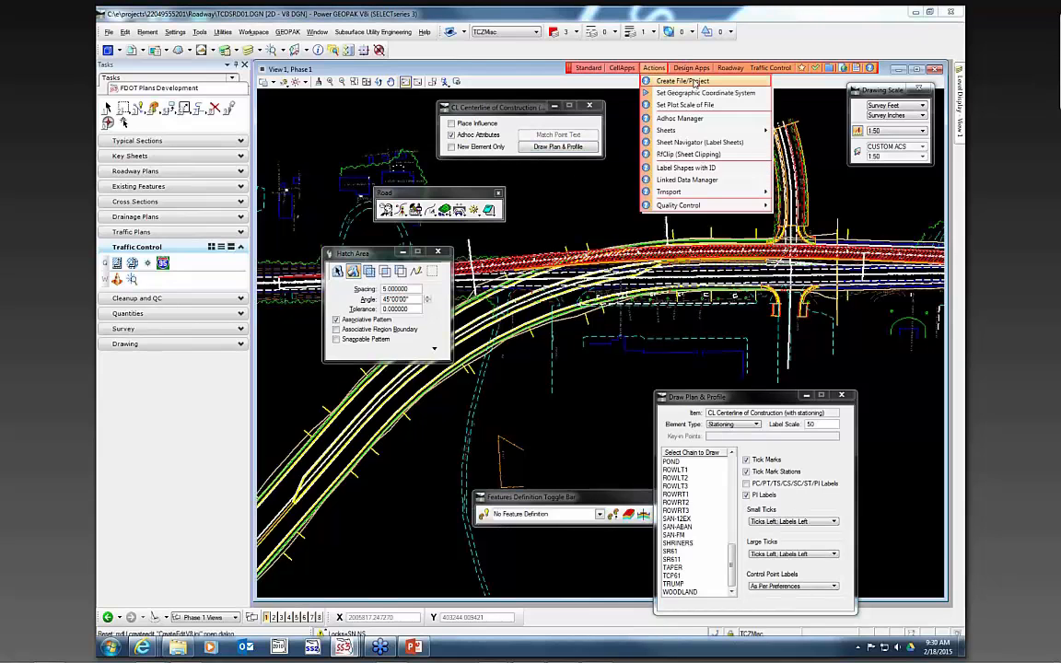
left_click(686, 81)
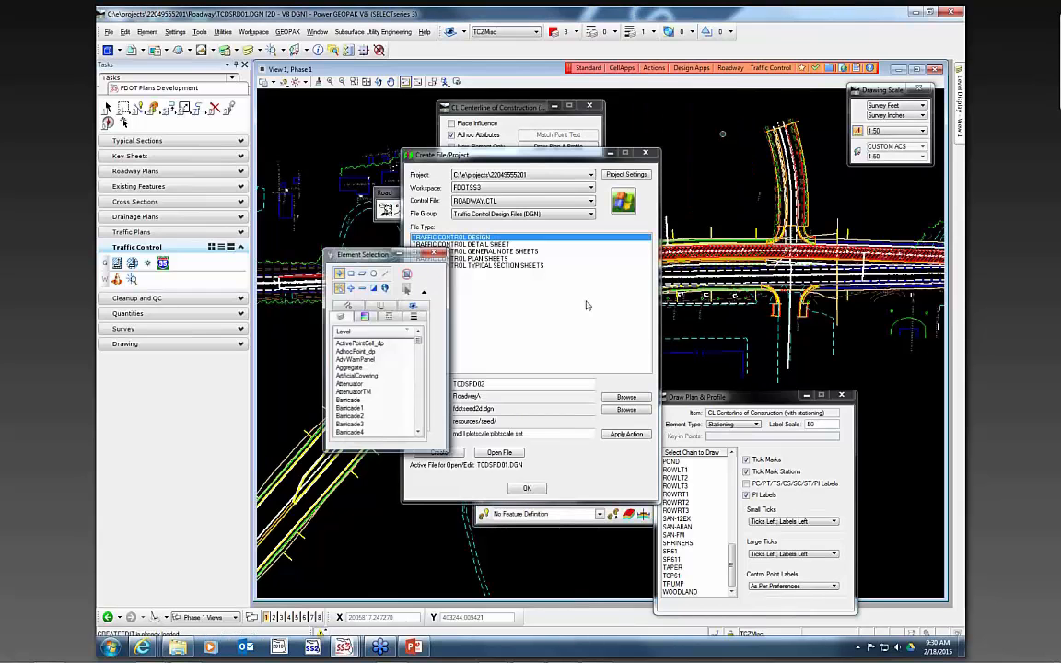
left_click(491, 214)
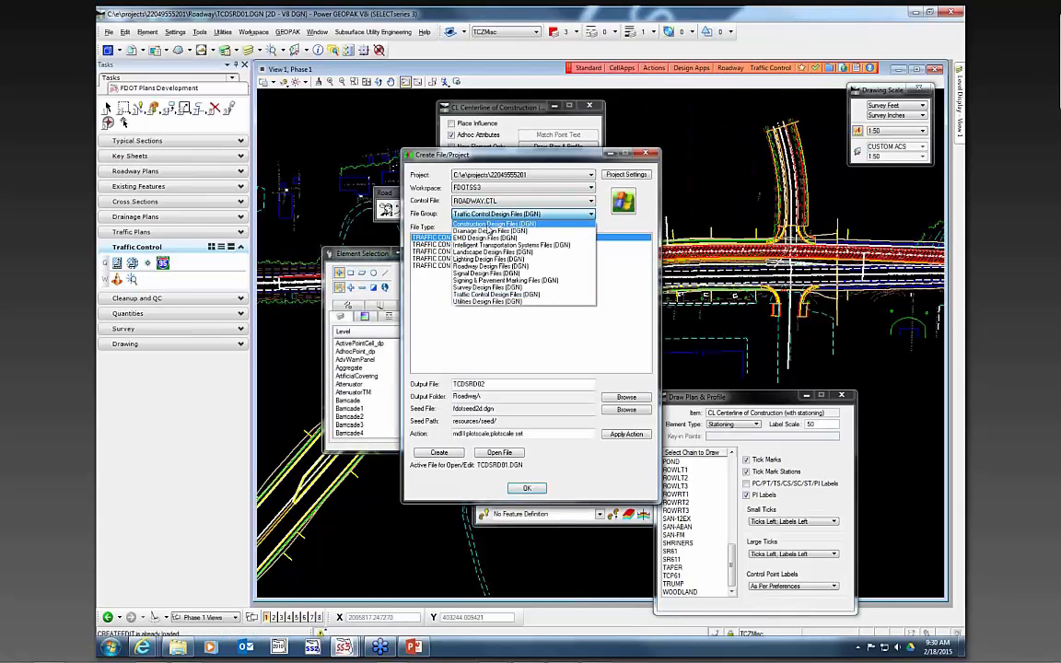
left_click(483, 267)
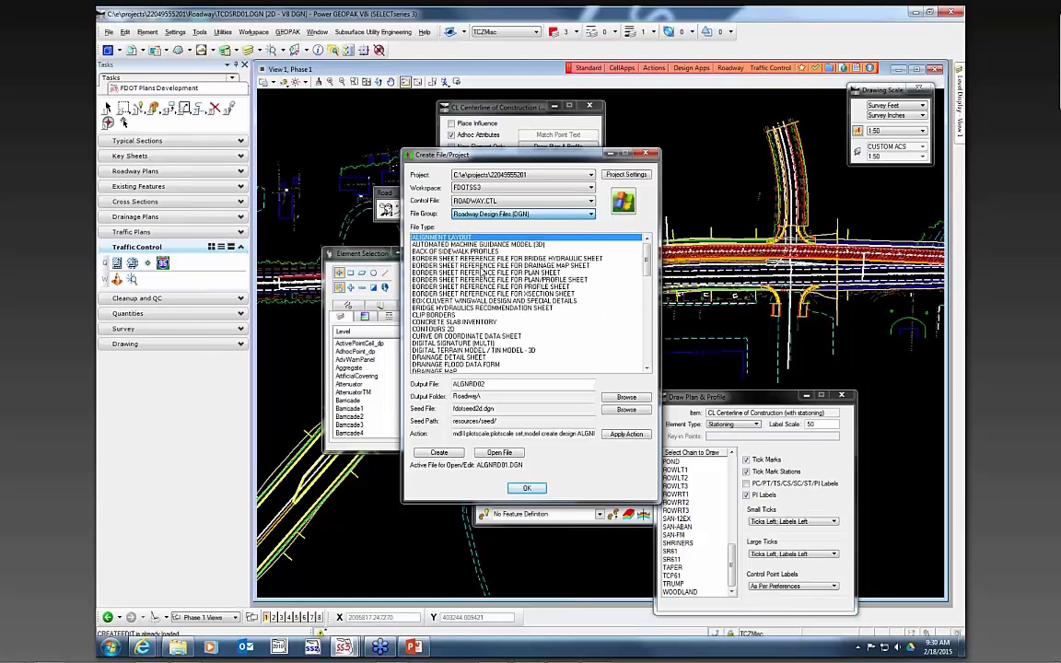
left_click(453, 315)
left_click(448, 453)
left_click(450, 454)
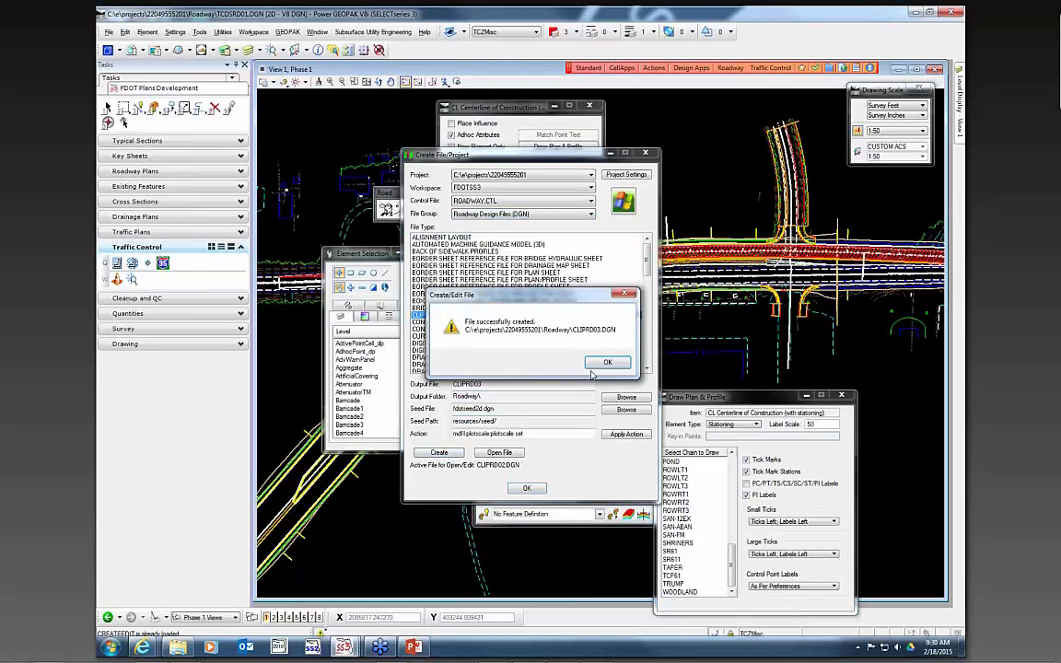
left_click(607, 364)
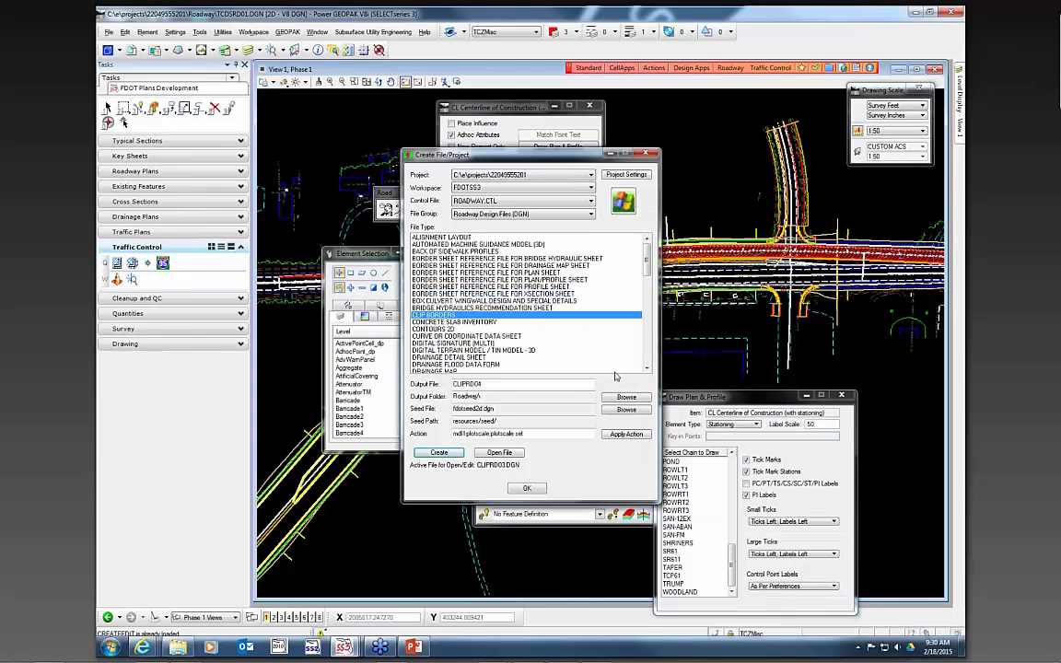
- Open the new CLIPRD03.DGN file and close the Create File and CL Centerline of Construction dialogs
left_click(500, 453)
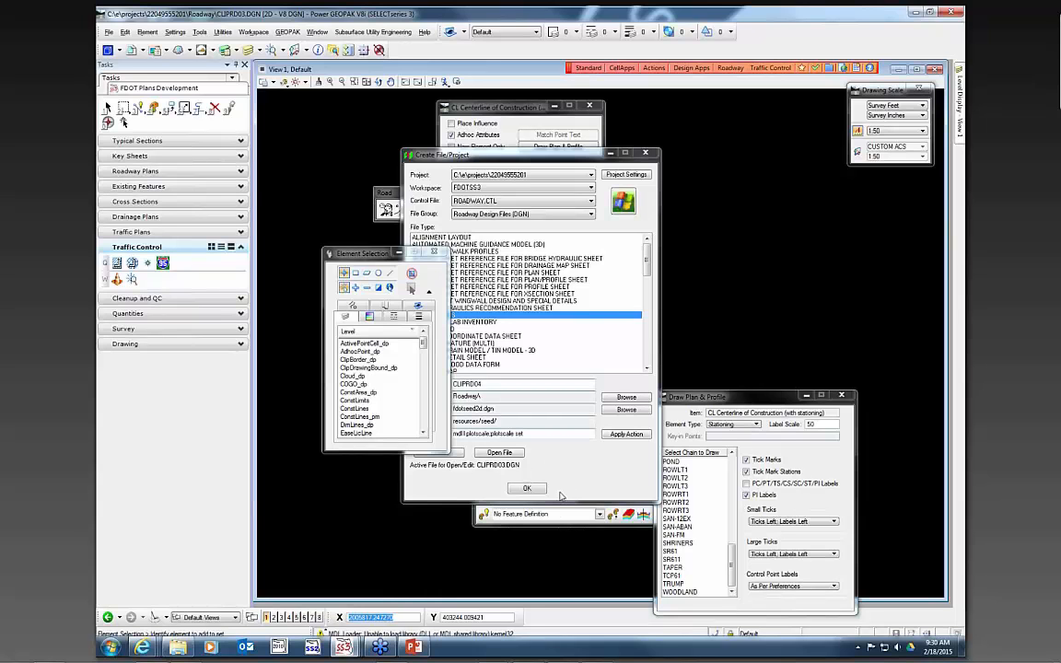
left_click(525, 488)
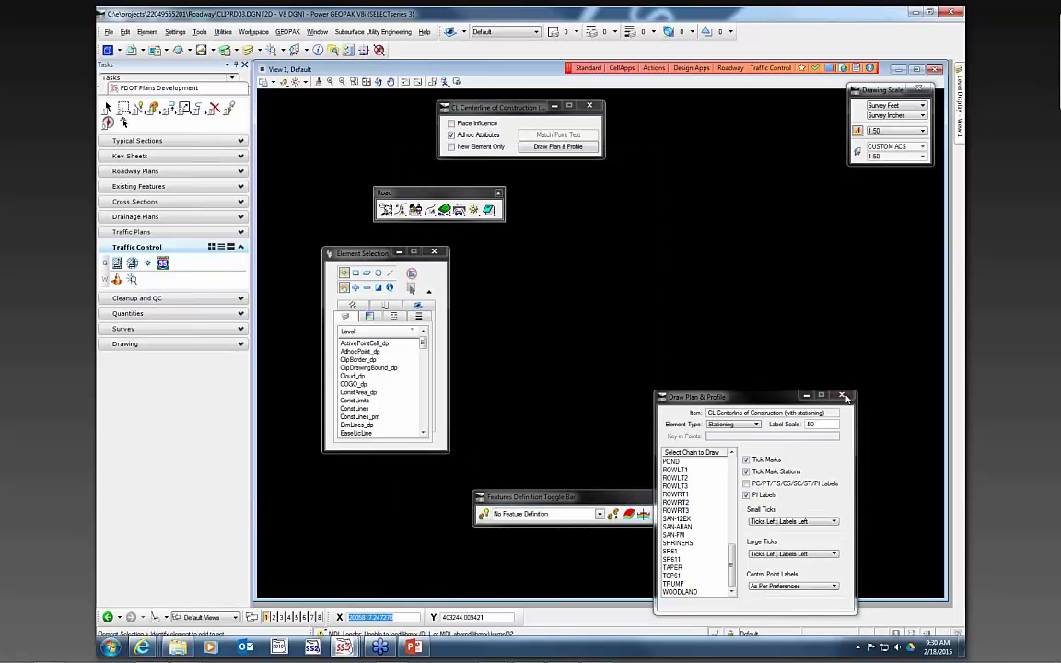
left_click(591, 108)
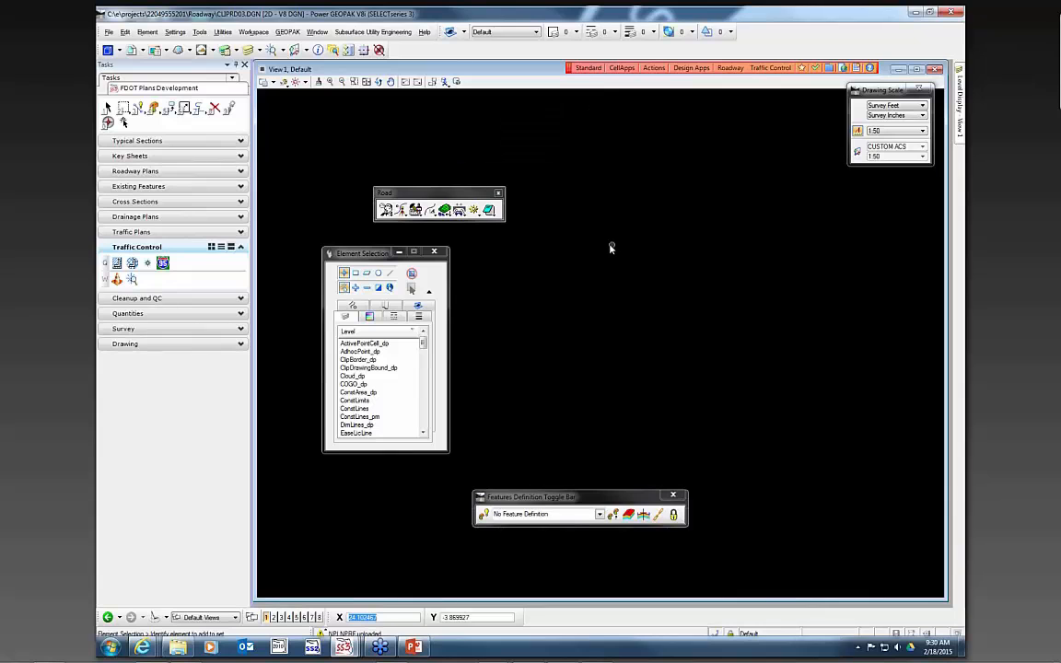
- Attach ALGNRD01.DGN, DSGNRD01.DGN and TCDSRD01.DGN from the roadway folder as references
left_click_drag(488, 192, 776, 233)
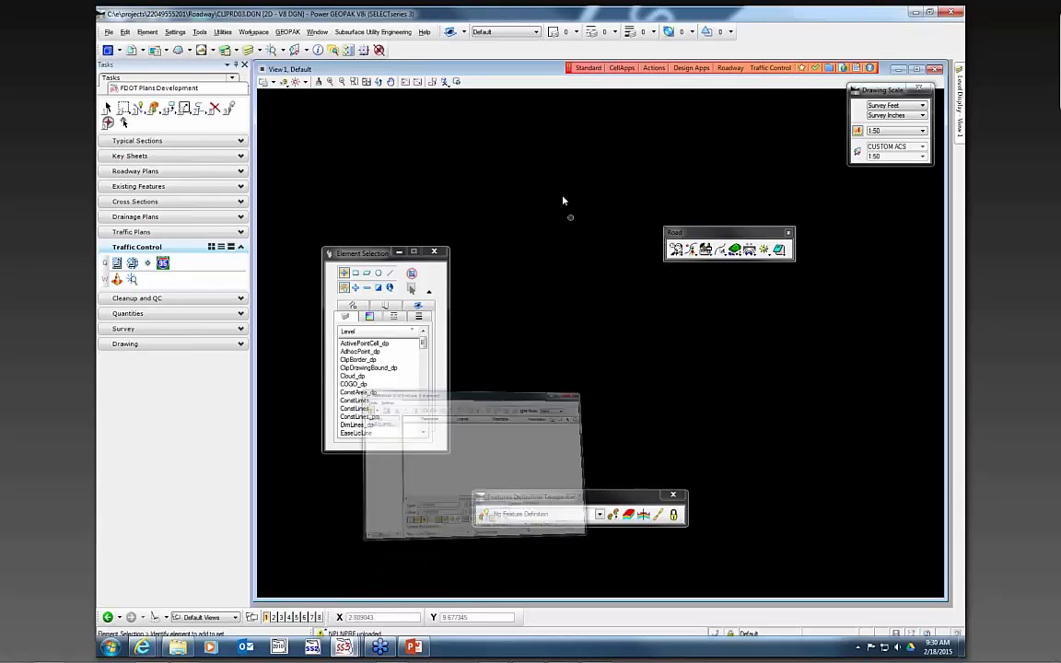
left_click(395, 248)
left_click(407, 258)
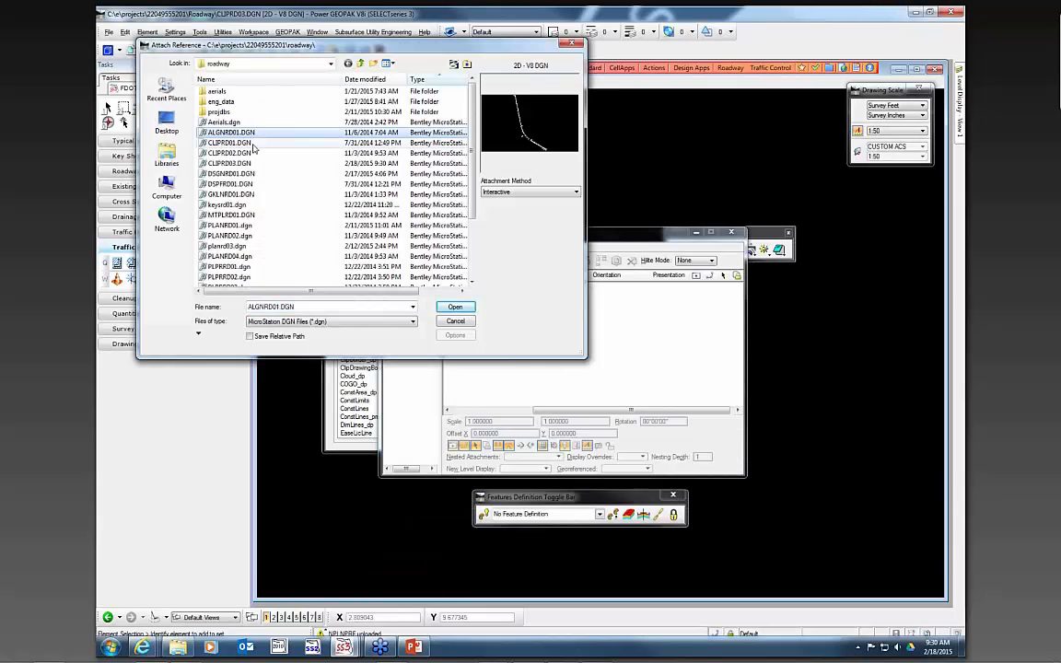
left_click(266, 174, "ctrl")
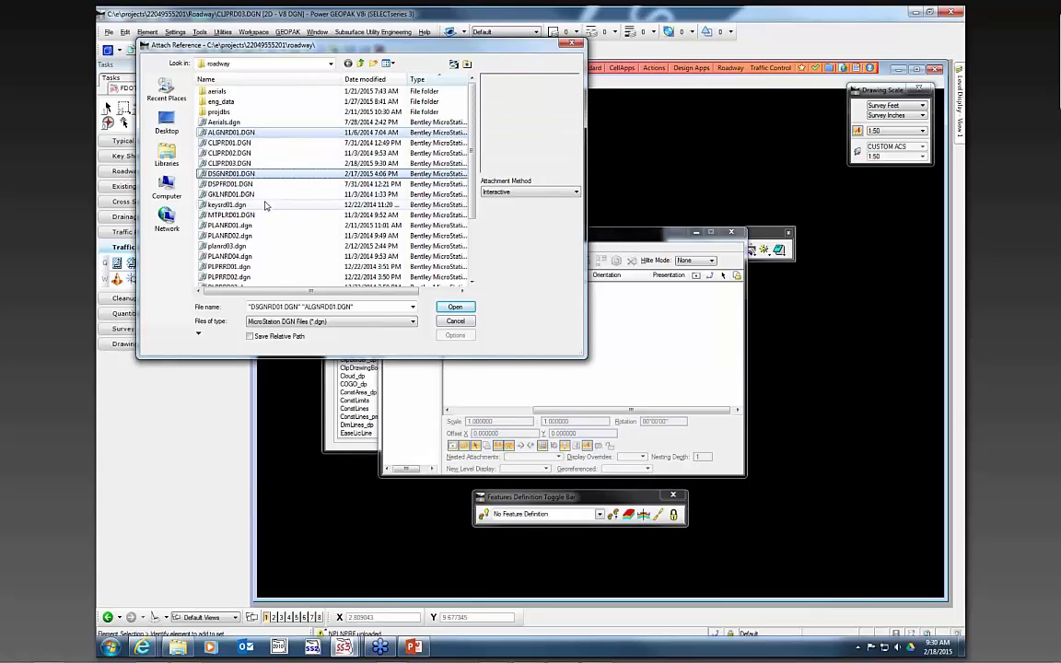
scroll(276, 228, "down", 3)
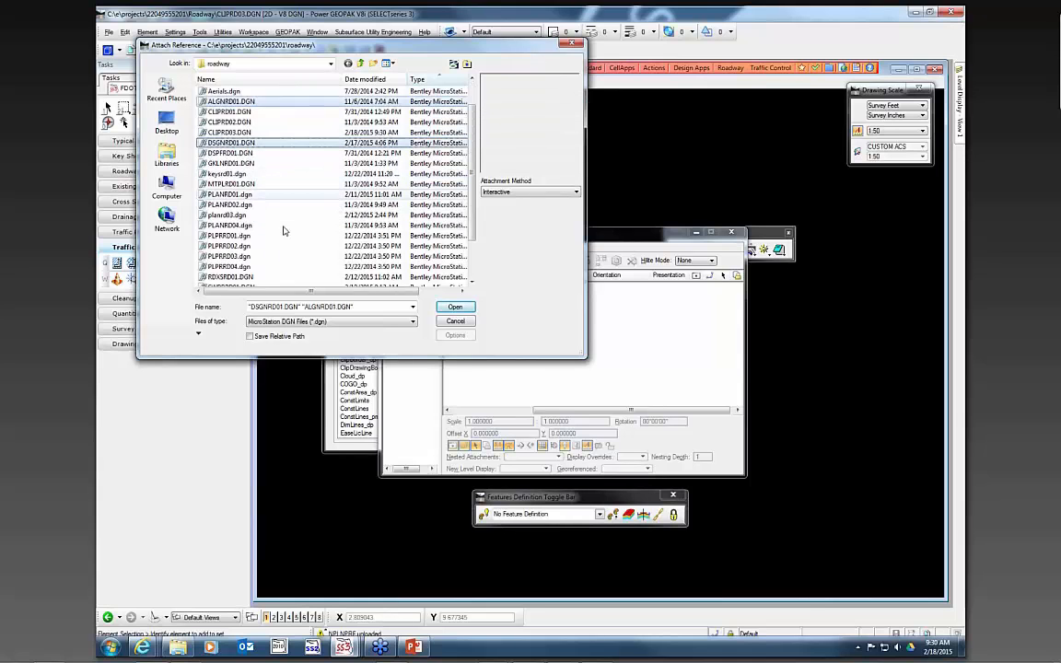
left_click(235, 247, "ctrl")
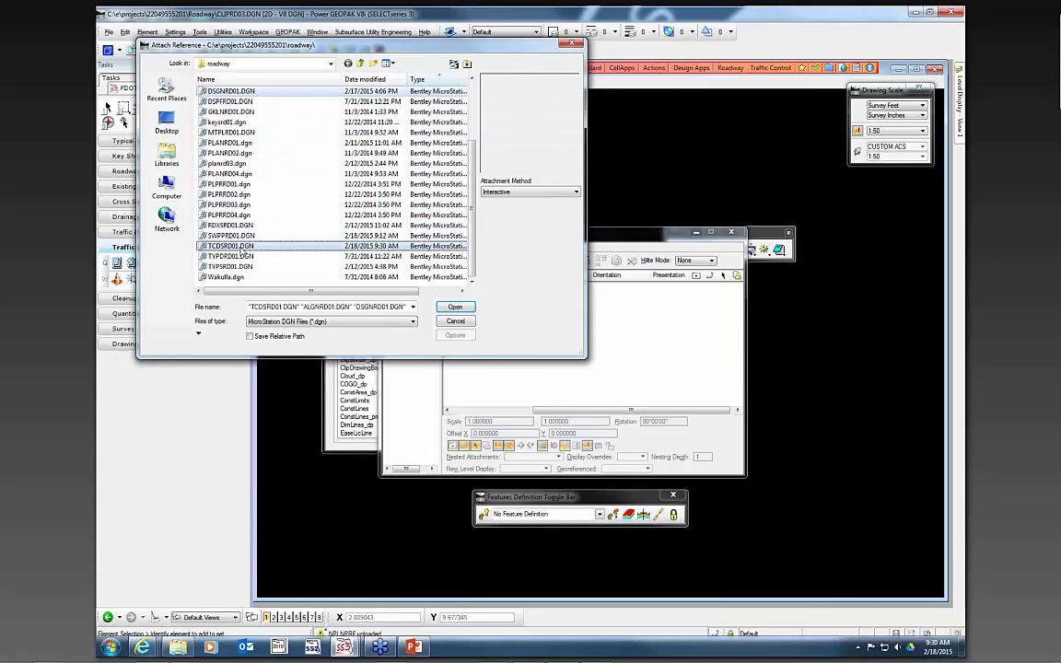
left_click(456, 308)
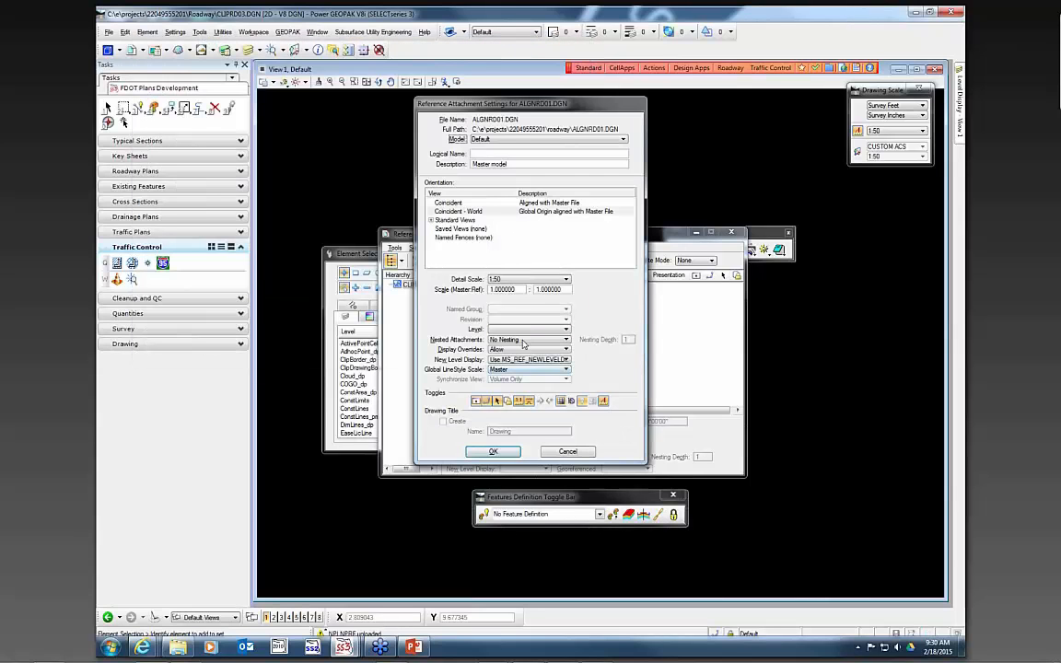
- Set the ALGNRD01 reference model to ALGNRD_50 and accept the attachment settings for all three references
left_click(515, 139)
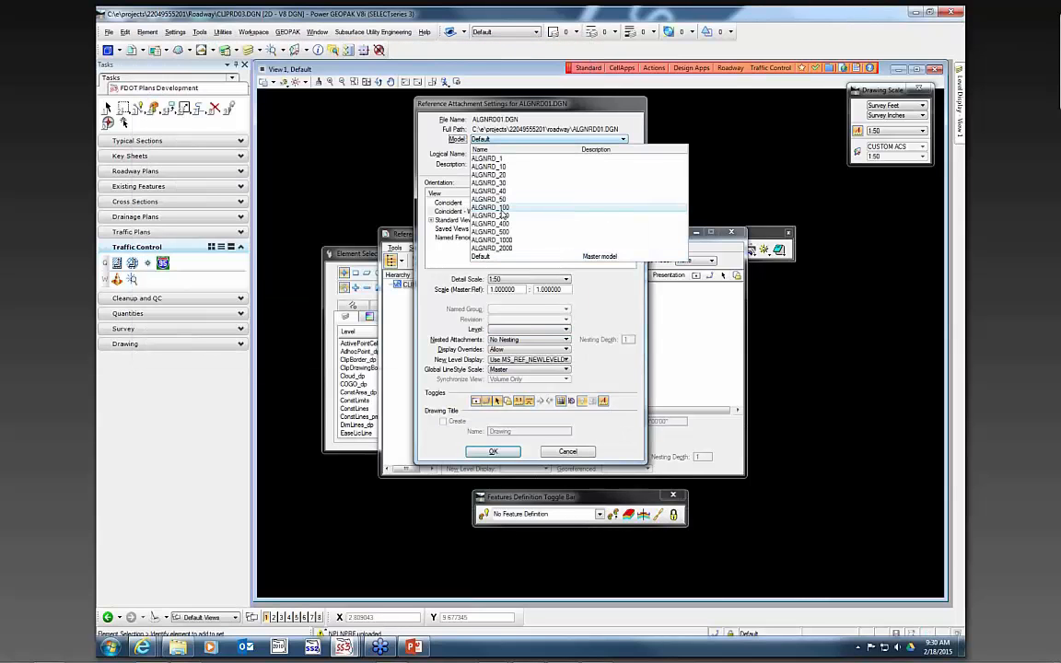
left_click(455, 185)
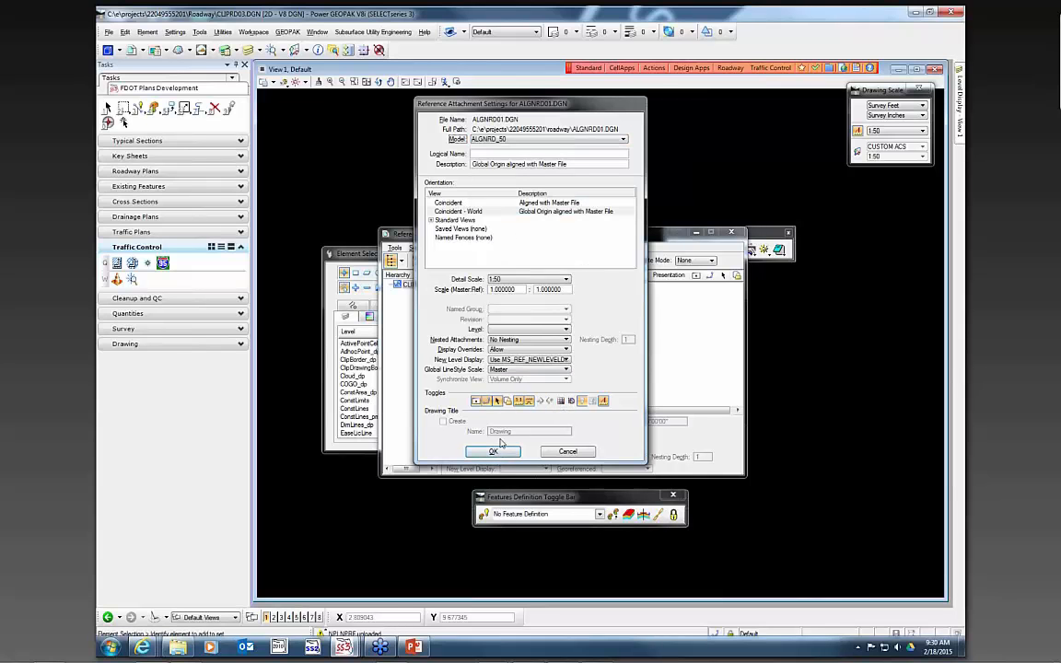
key("Return")
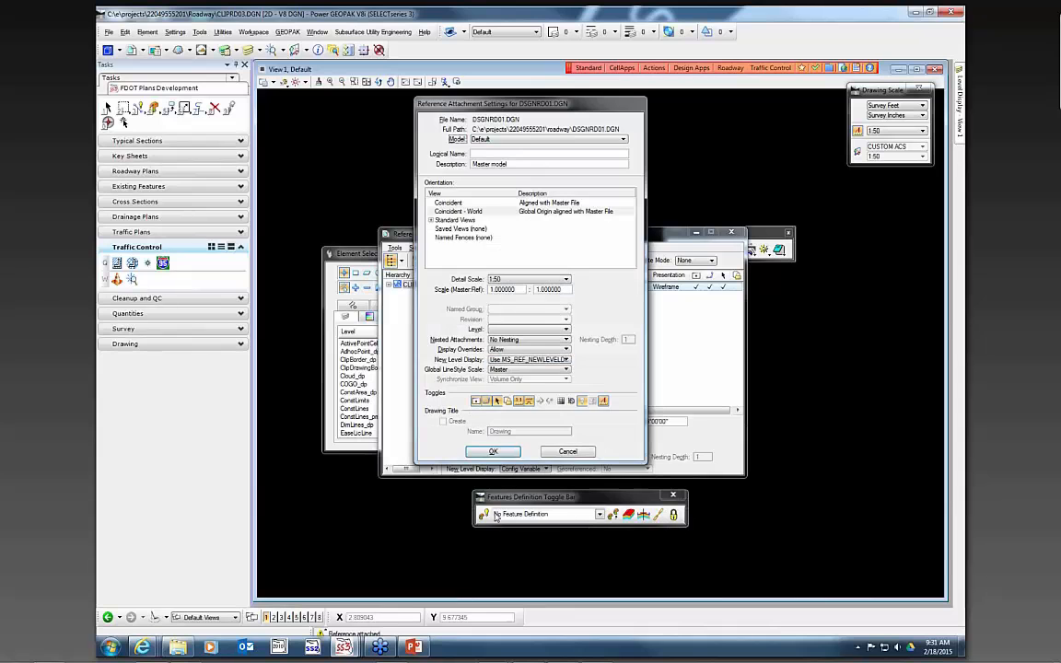
left_click(494, 453)
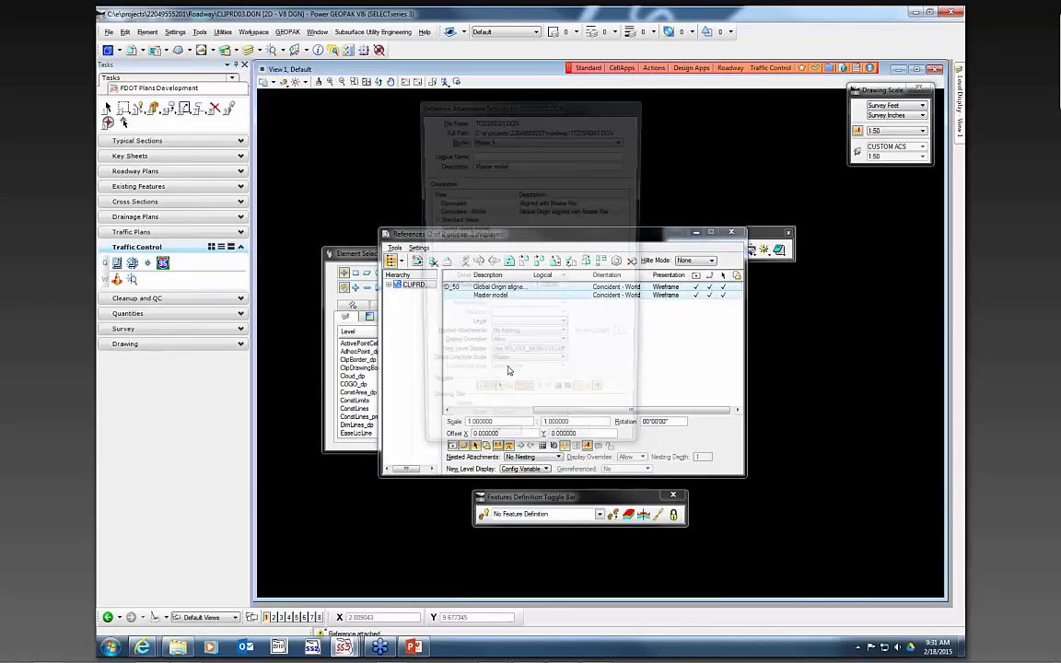
left_click(493, 453)
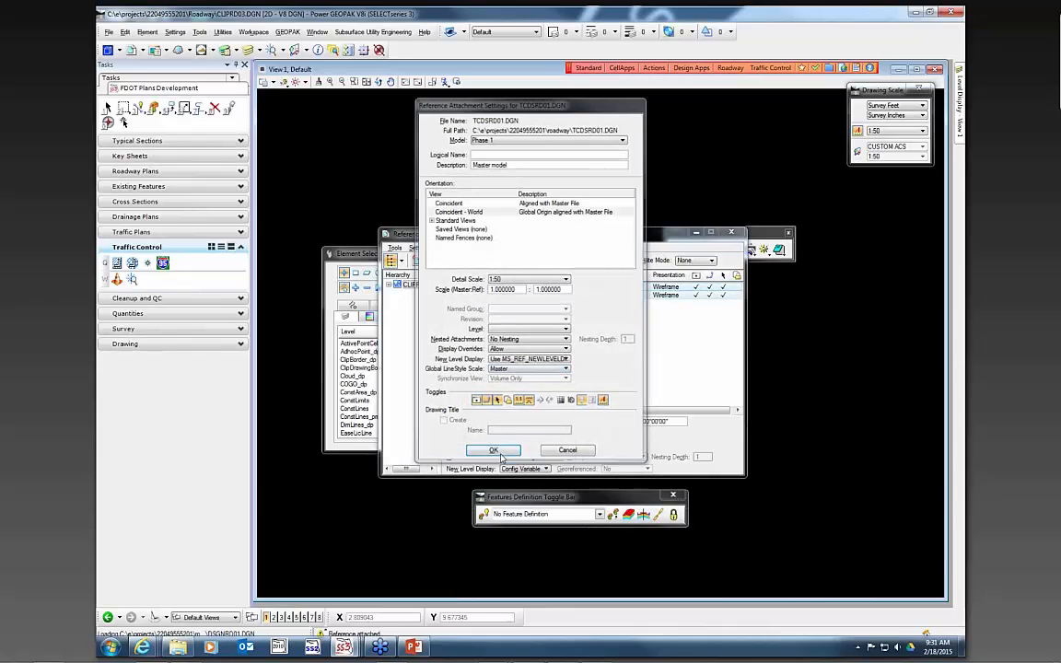
- Attach TOPORD01.DGN from the project's survey folder as another reference
left_click(365, 82)
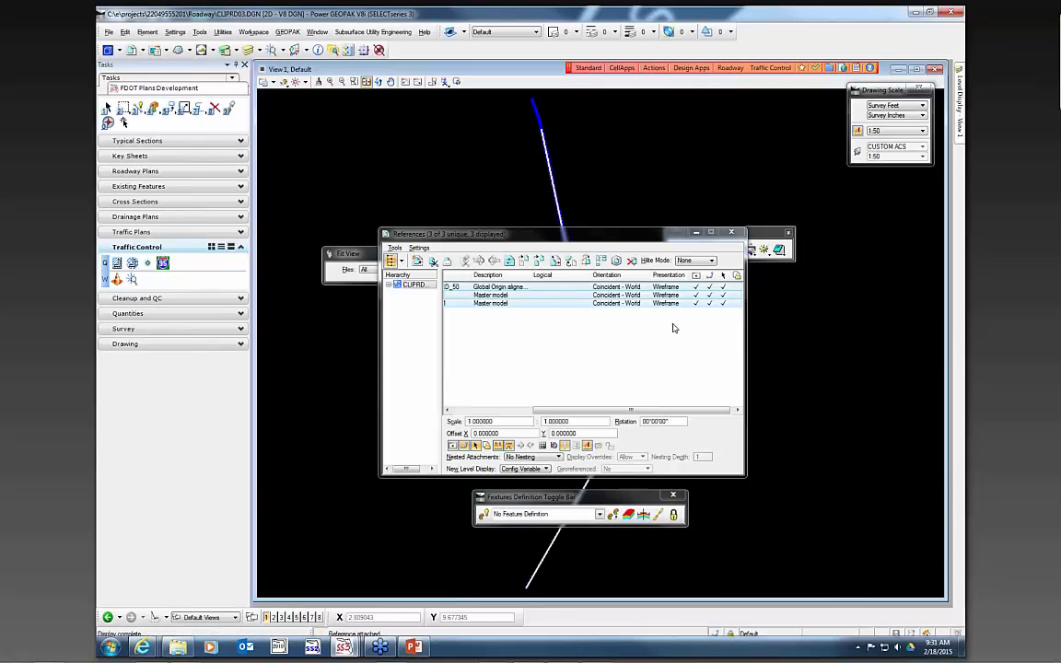
left_click_drag(595, 237, 907, 272)
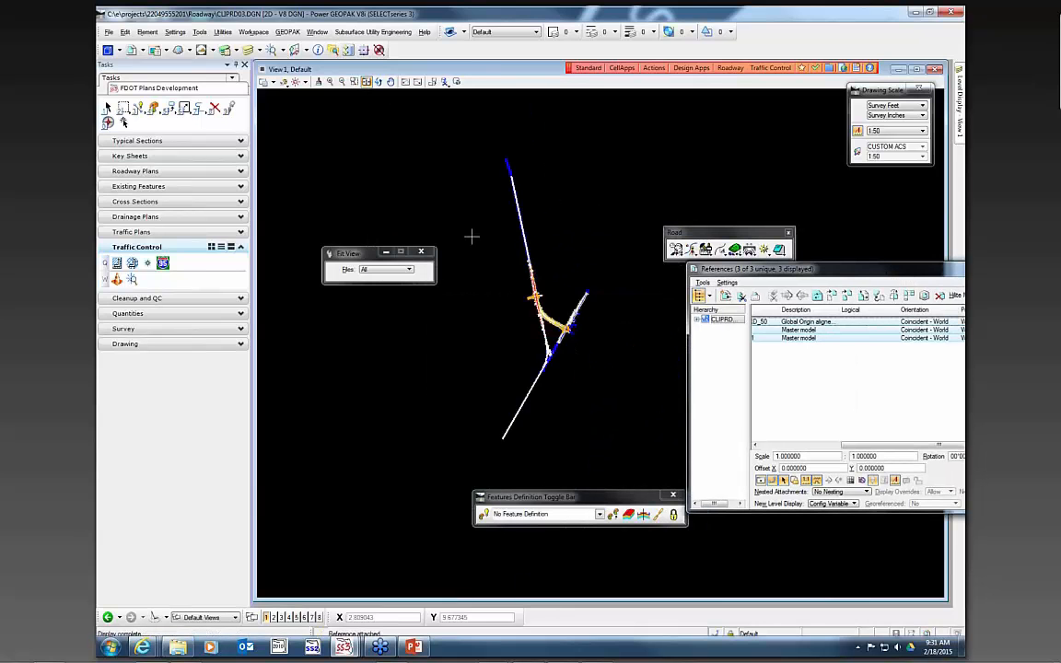
scroll(547, 320, "up", 2)
left_click(703, 282)
left_click(704, 298)
left_click(361, 64)
left_click(293, 236)
scroll(265, 244, "down", 3)
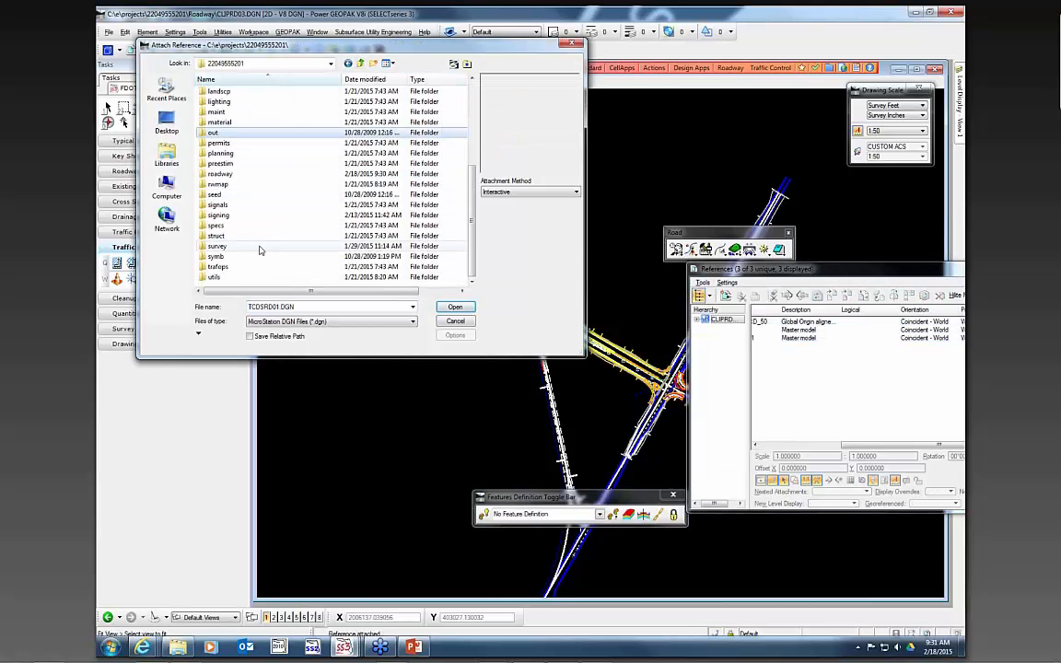
double_click(217, 246)
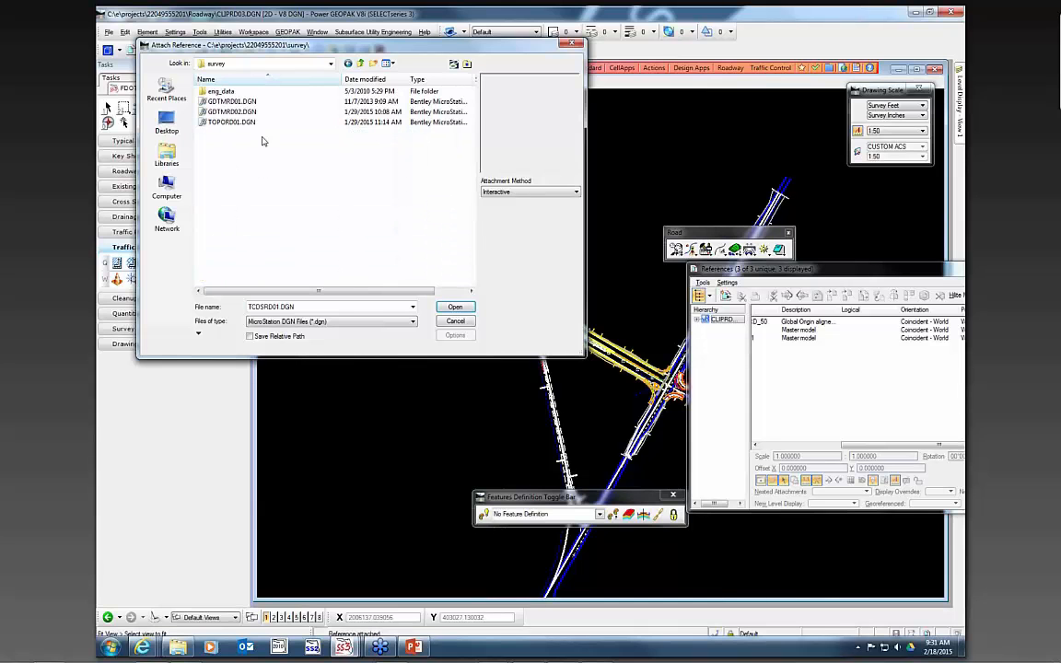
left_click(256, 121)
left_click(493, 452)
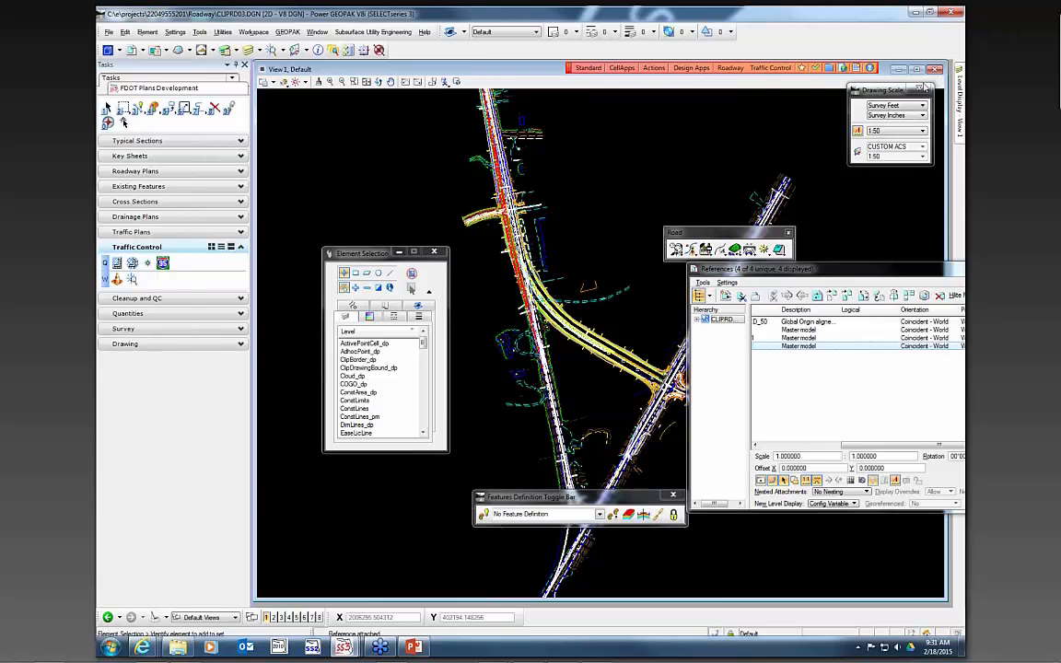
- Open Level Display, select the ALGNRD01 reference and clear the level filter to none
mouse_move(960, 100)
left_click(873, 125)
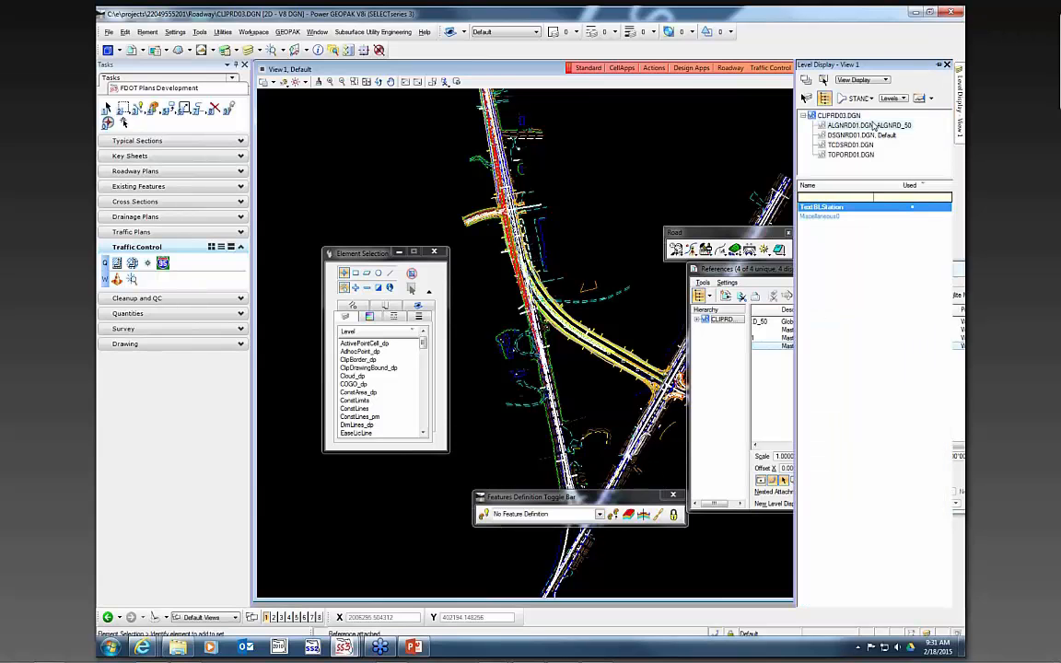
left_click(864, 99)
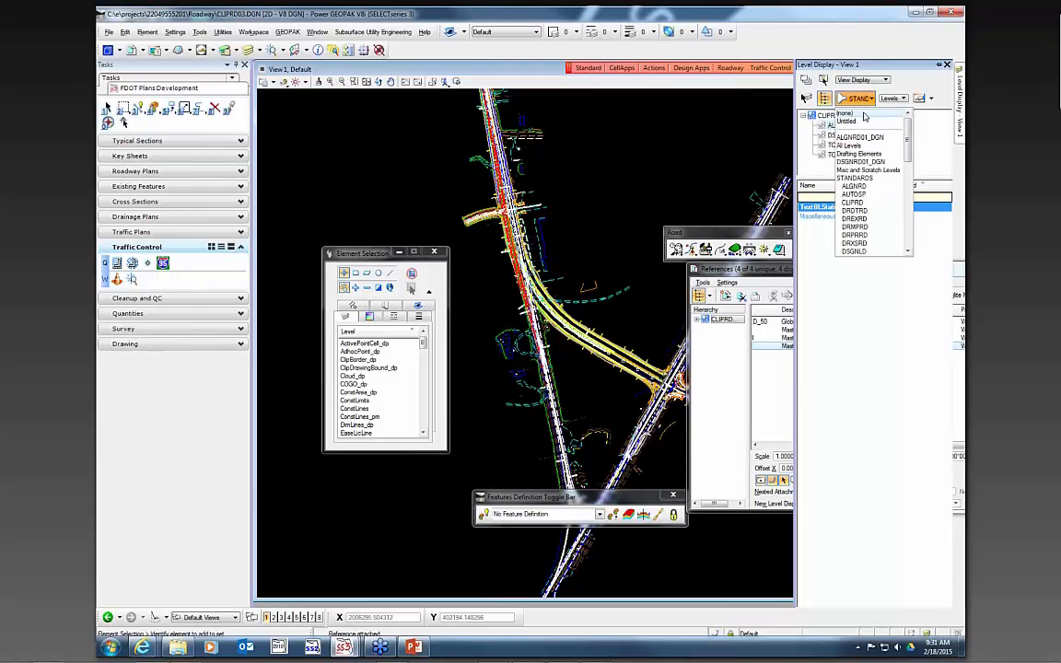
left_click(864, 114)
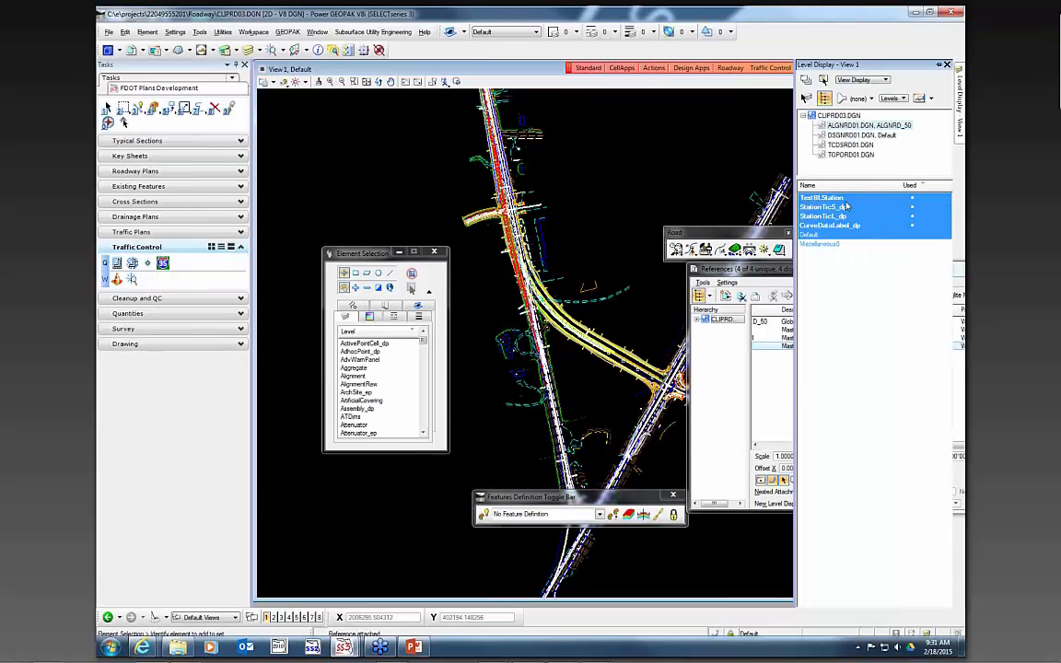
- In the DSGNRD01 reference, turn off the TempDrpHndlStg levels and several pavement levels
left_click(866, 136)
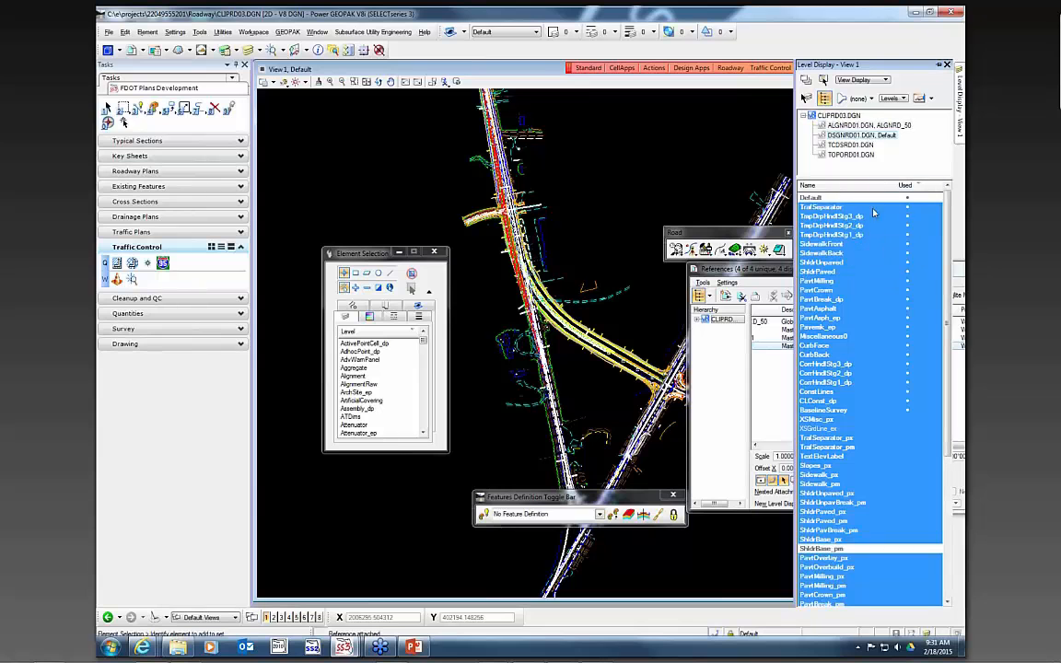
left_click_drag(857, 216, 857, 235)
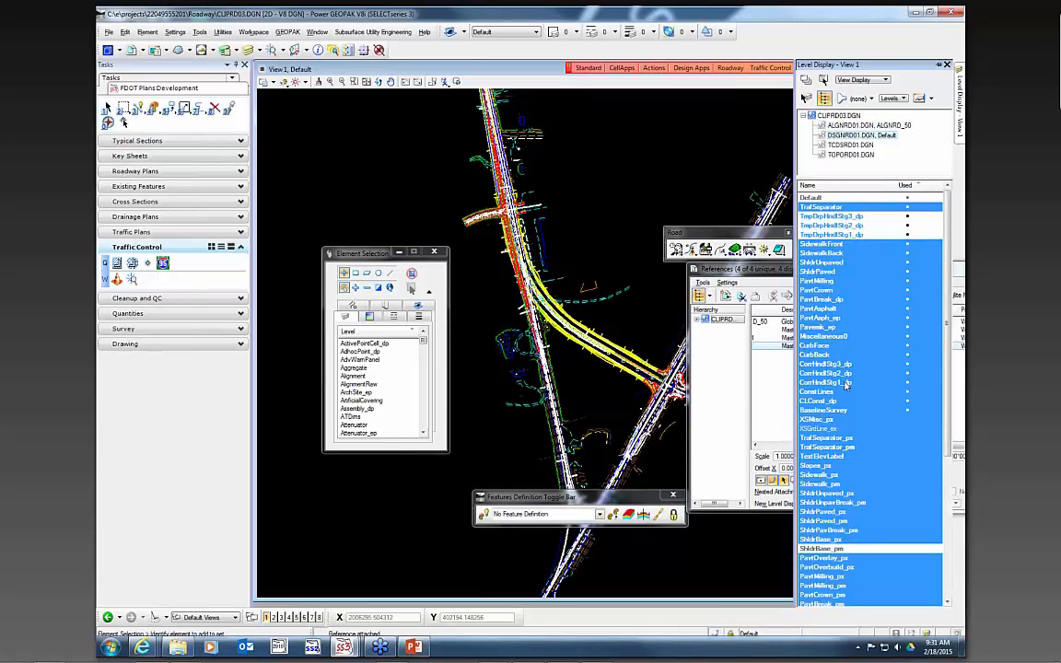
left_click_drag(834, 336, 833, 327)
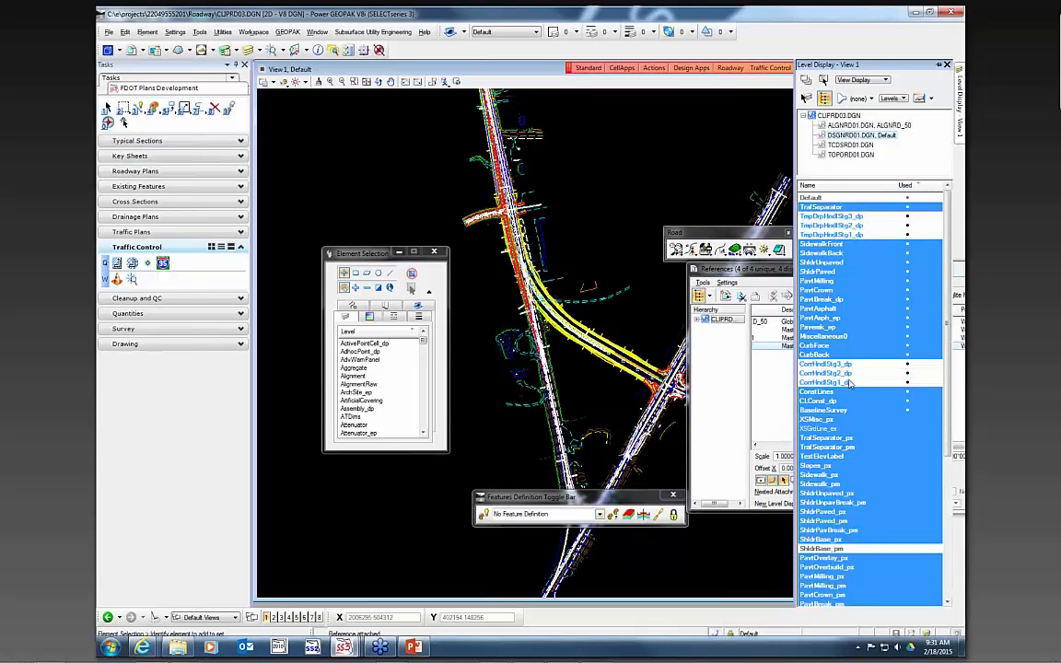
left_click(835, 319)
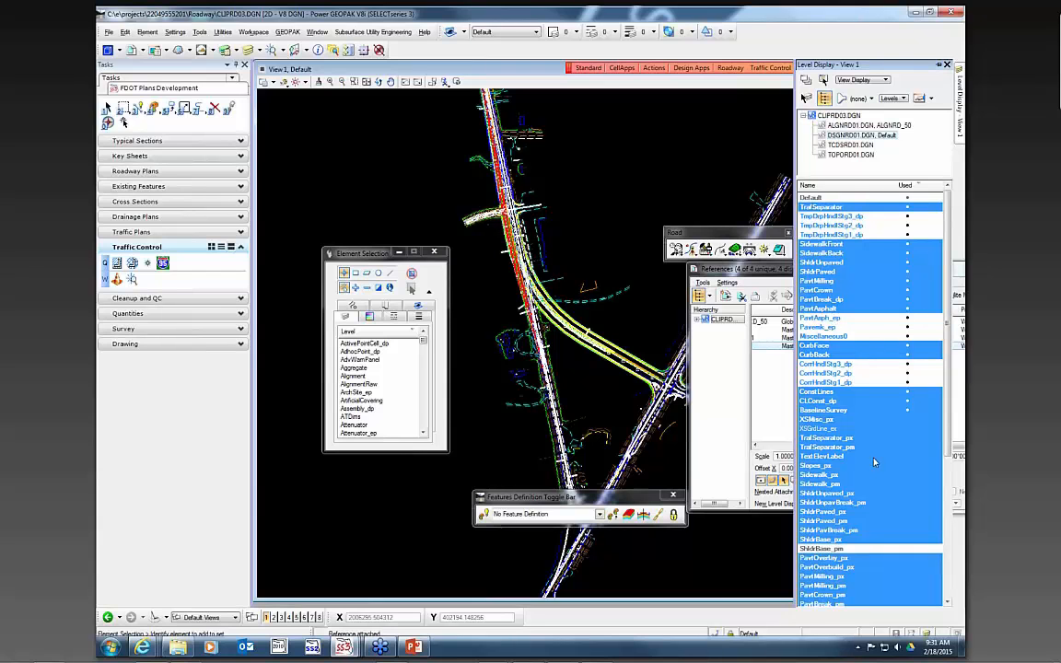
- In the TOPORD01 survey reference, turn off the BaselineSurvey and DummyChains_ep levels
left_click(948, 63)
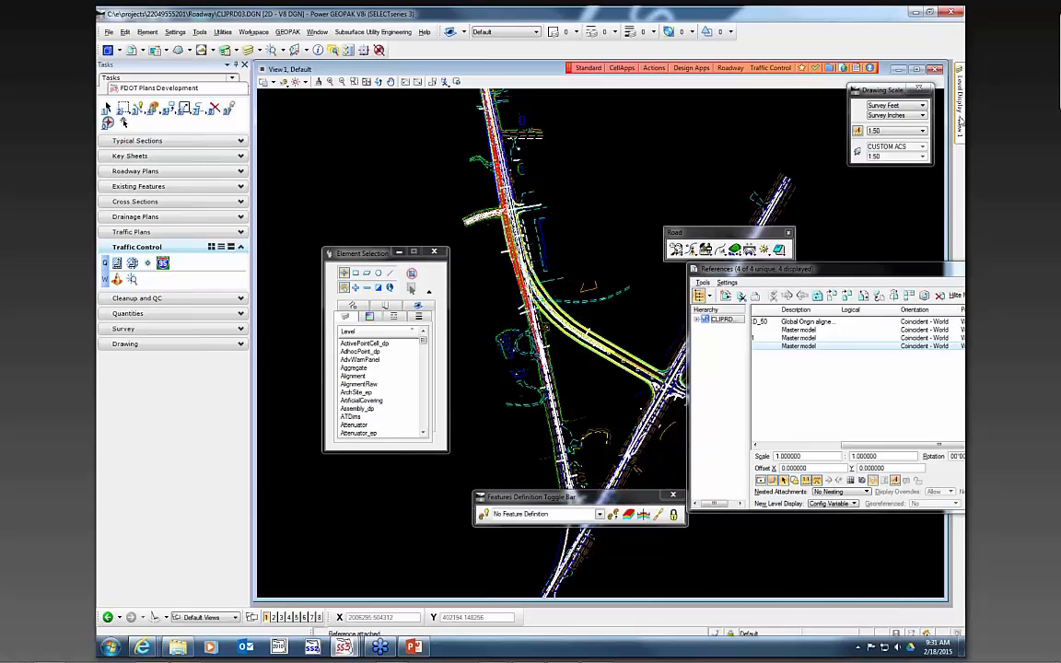
mouse_move(959, 101)
left_click(849, 153)
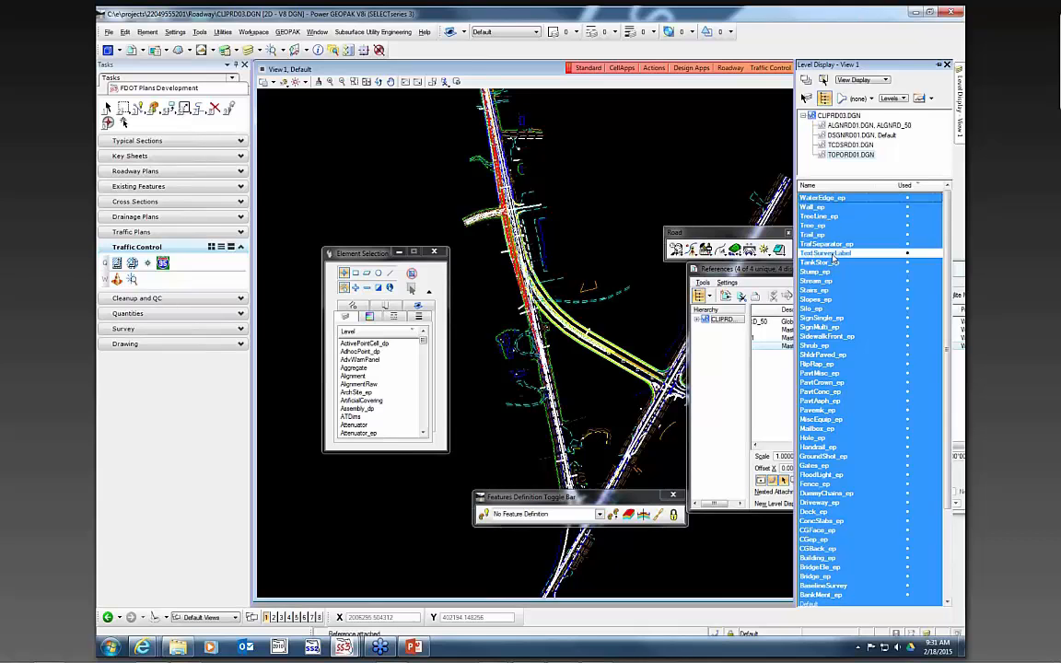
scroll(849, 394, "down", 3)
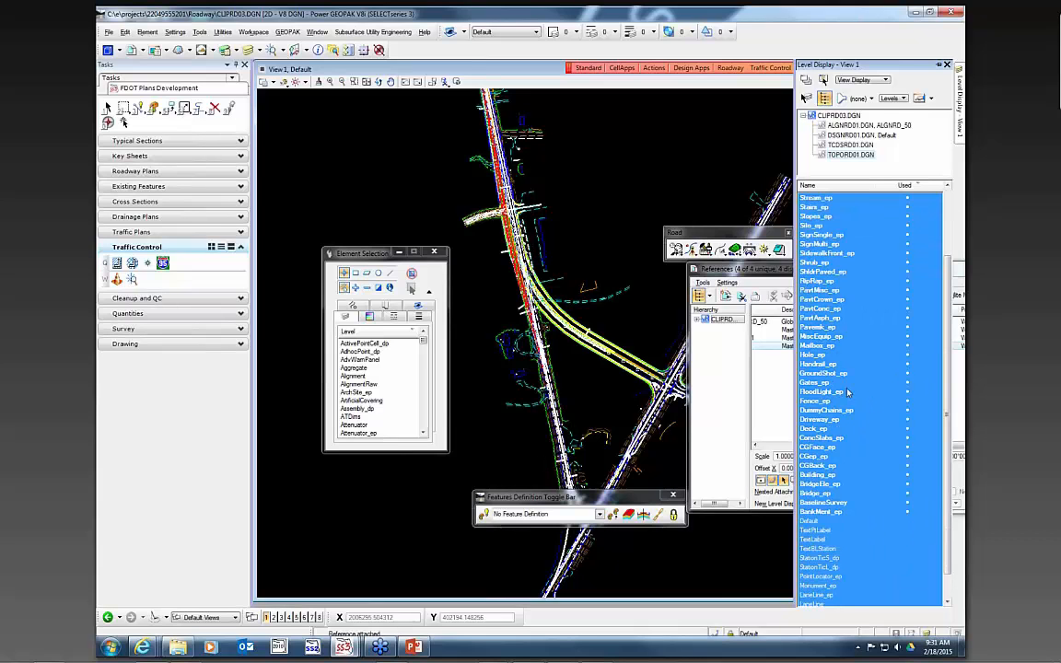
left_click(870, 502)
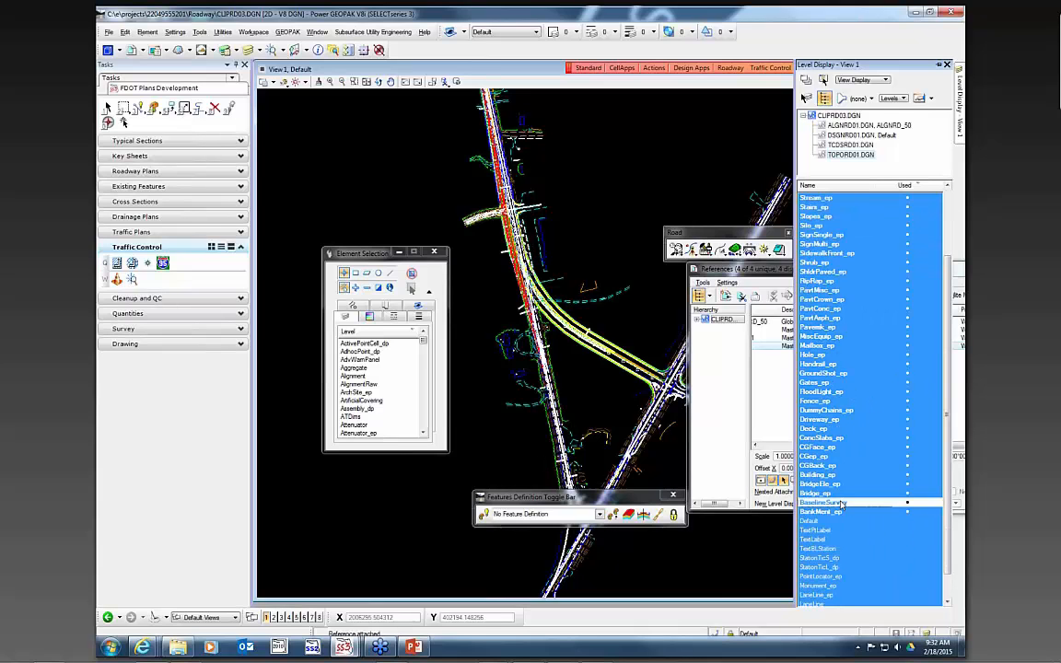
left_click(845, 412)
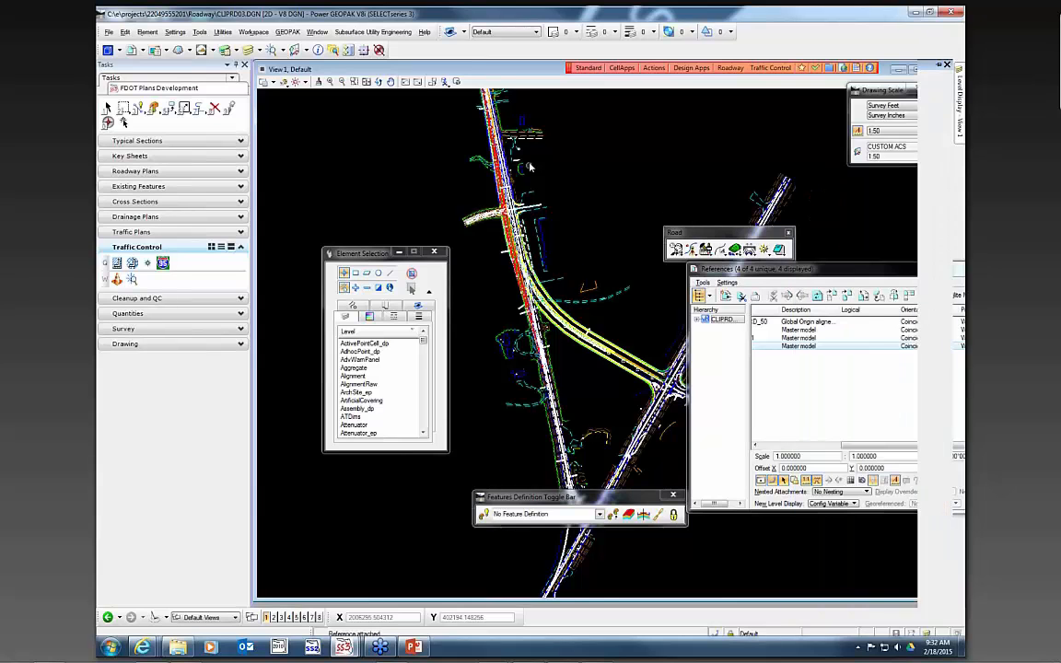
- Save the design file settings
scroll(531, 166, "down", 2)
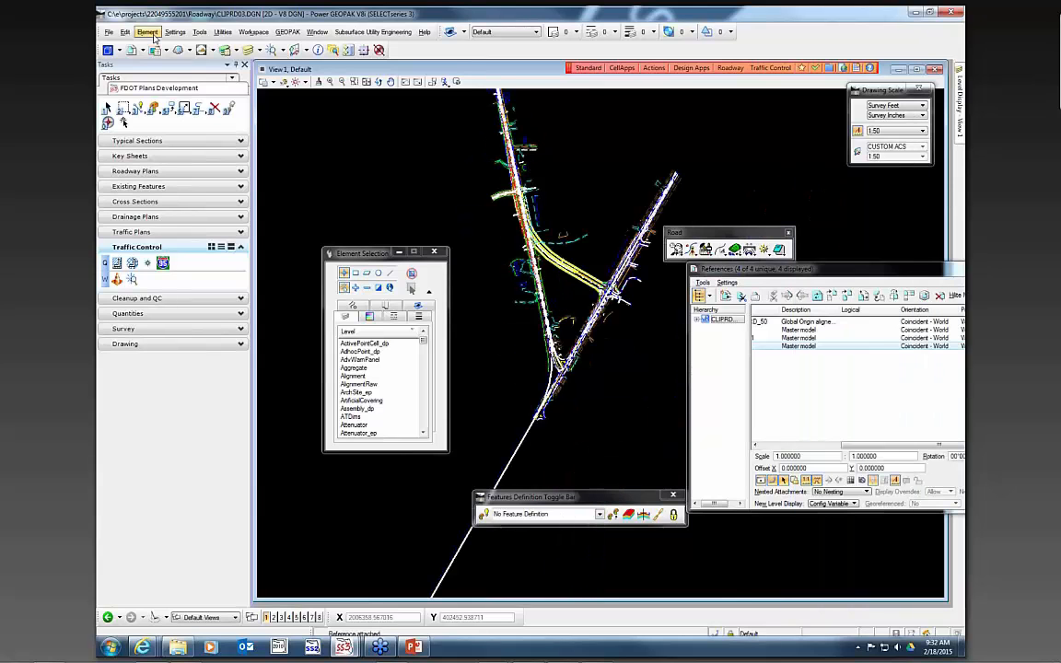
left_click(108, 32)
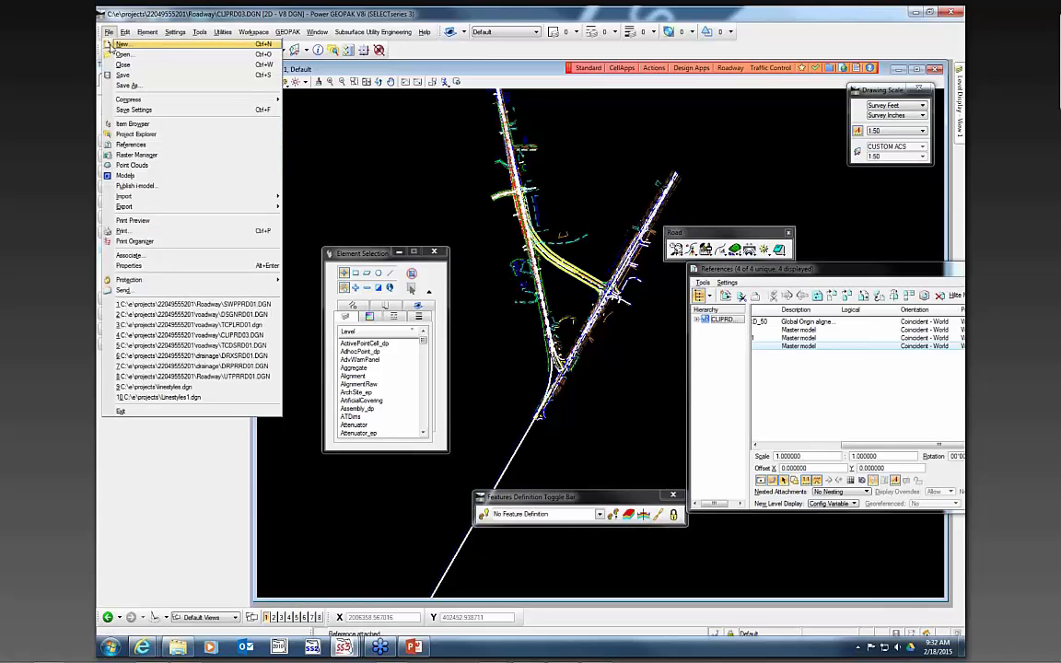
left_click(130, 103)
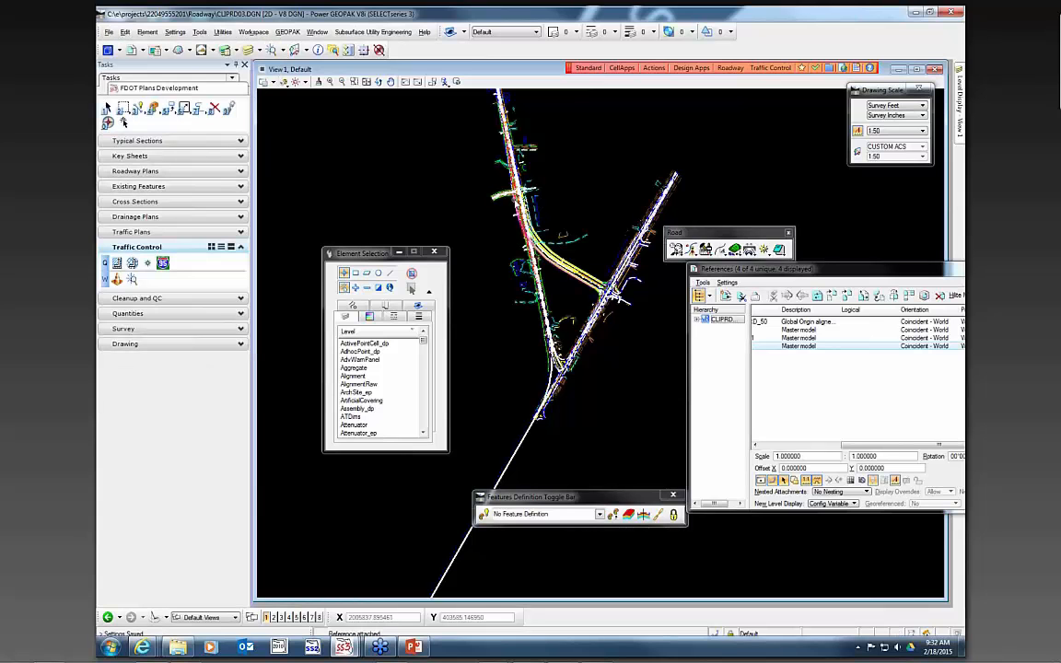
- Start Plan Sheet Layout from the Roadway Plans tasks and load the Untitled run
left_click(141, 172)
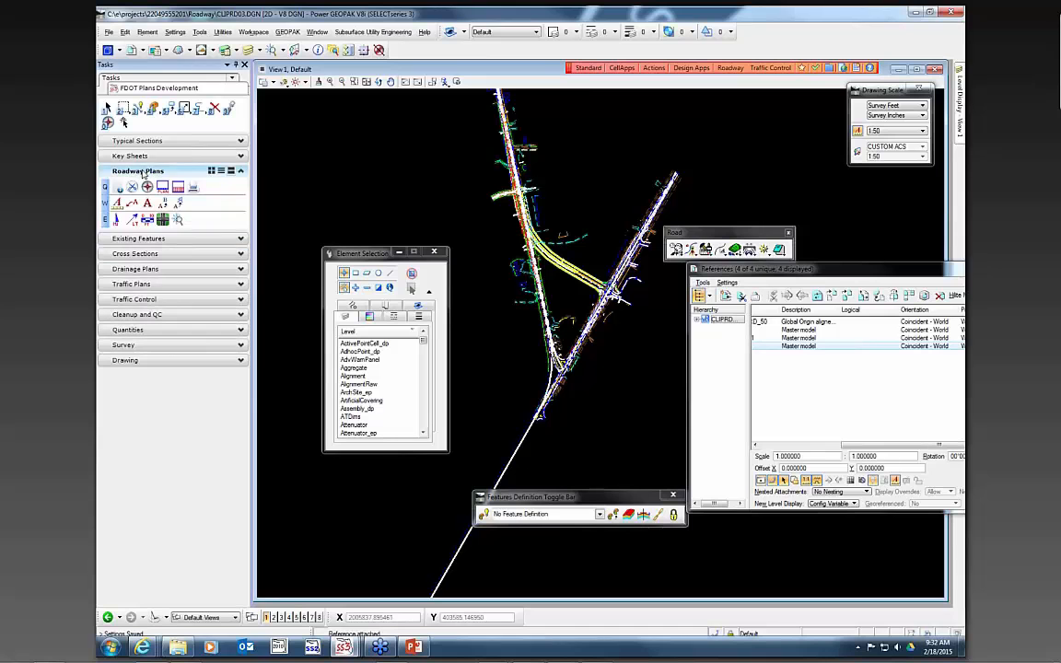
left_click(133, 187)
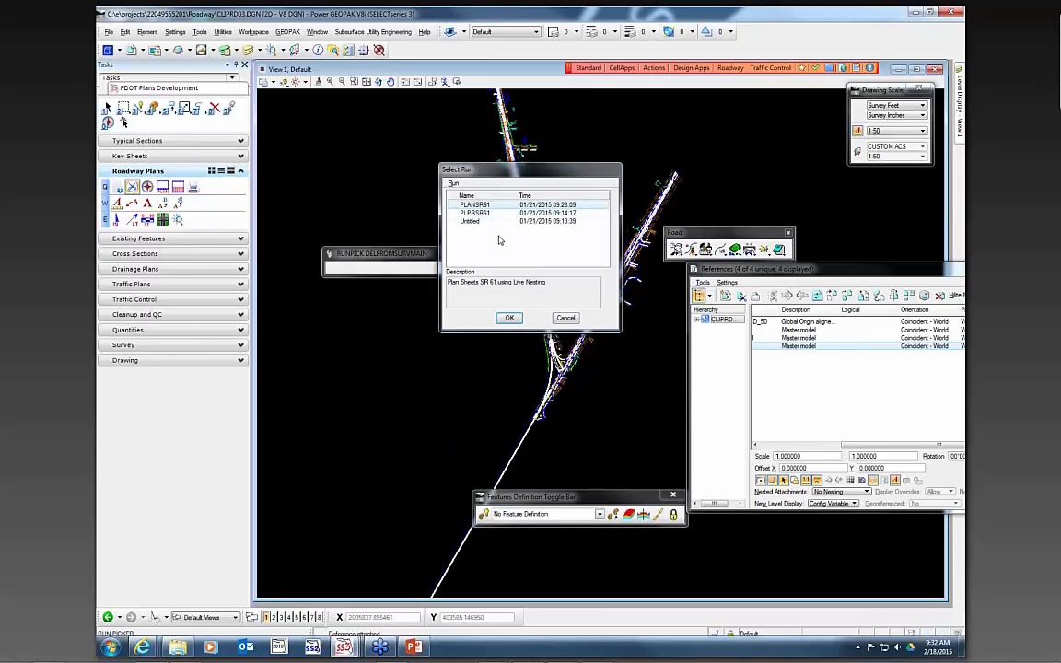
left_click(470, 221)
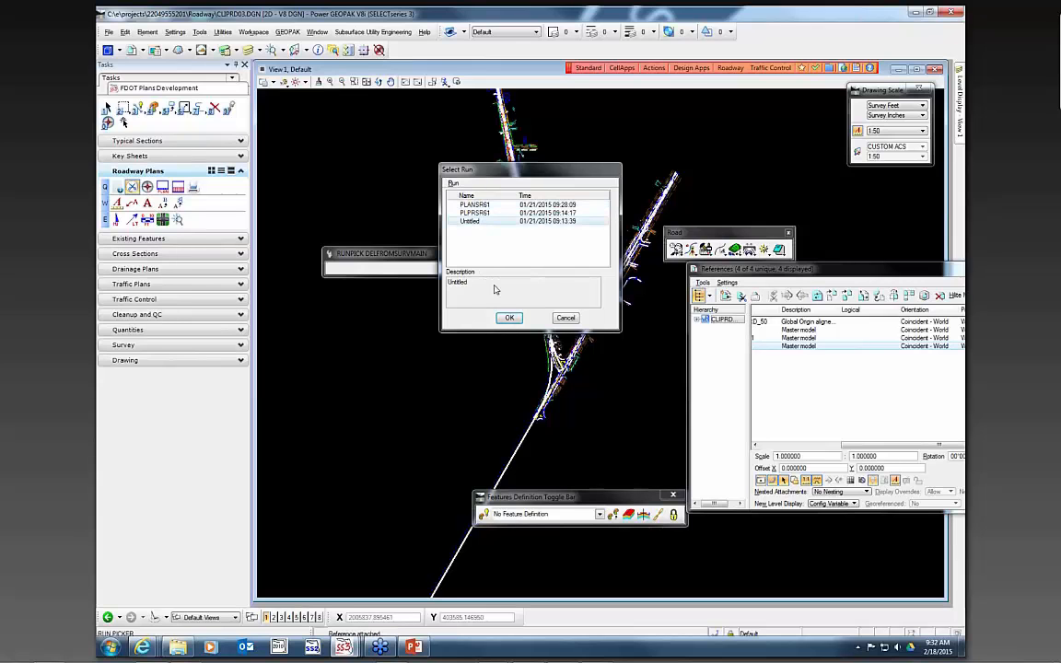
left_click(509, 318)
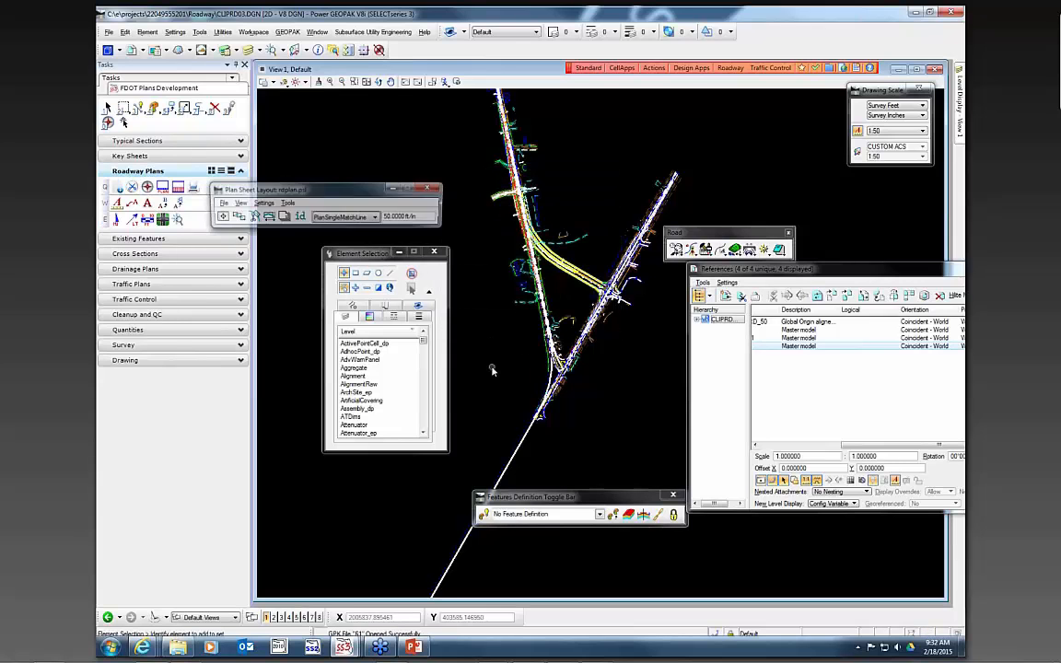
left_click_drag(327, 194, 387, 175)
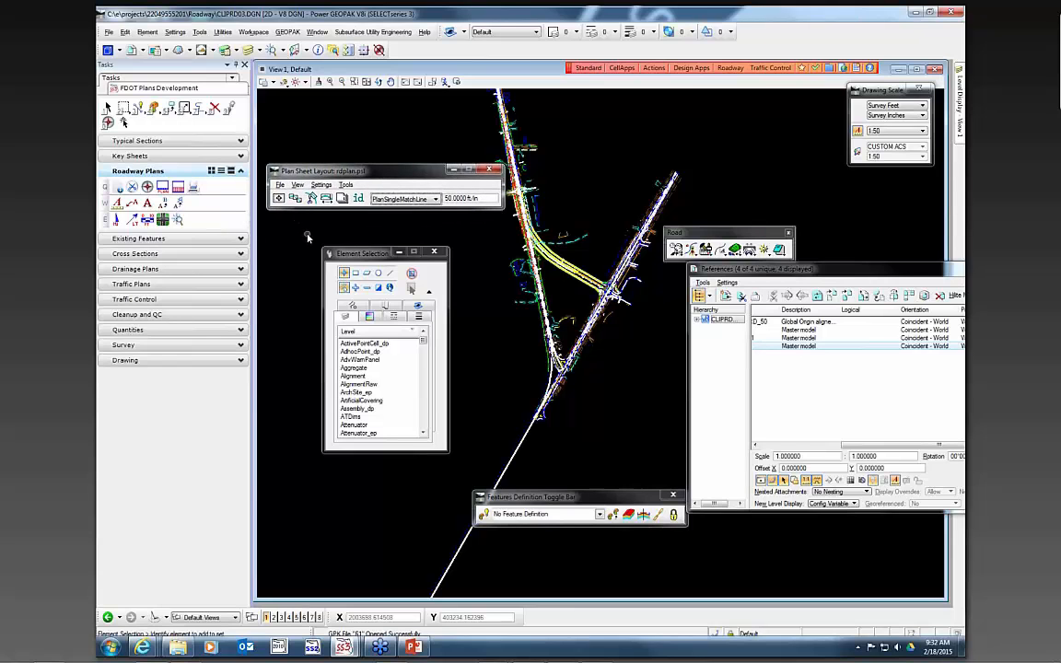
- Set the sheet composition clip method to By Station Range: Radial
left_click(278, 199)
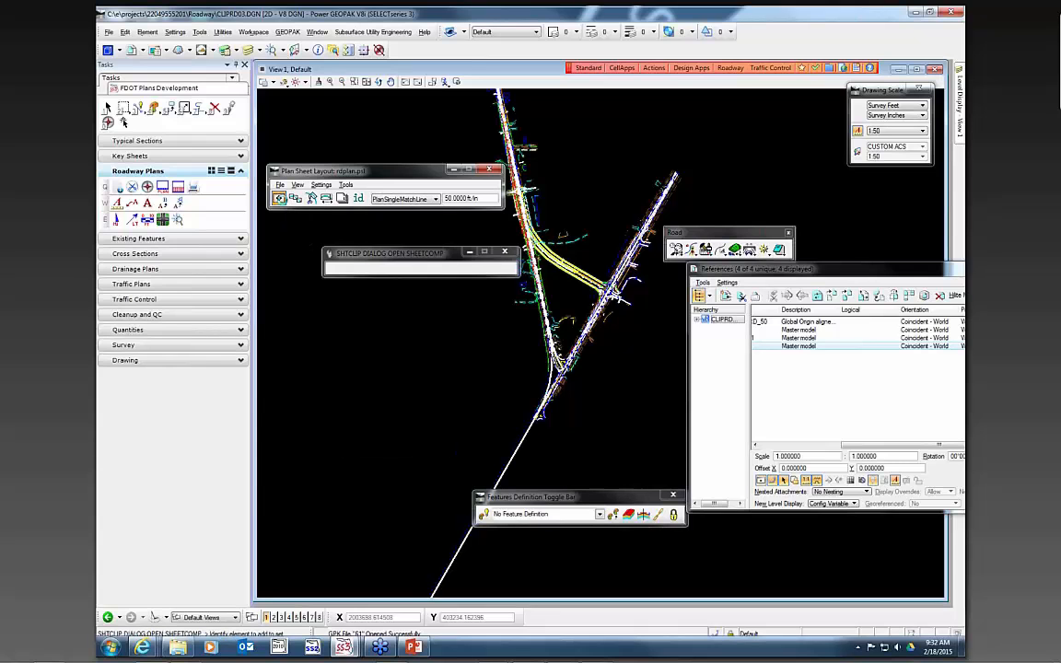
left_click(225, 240)
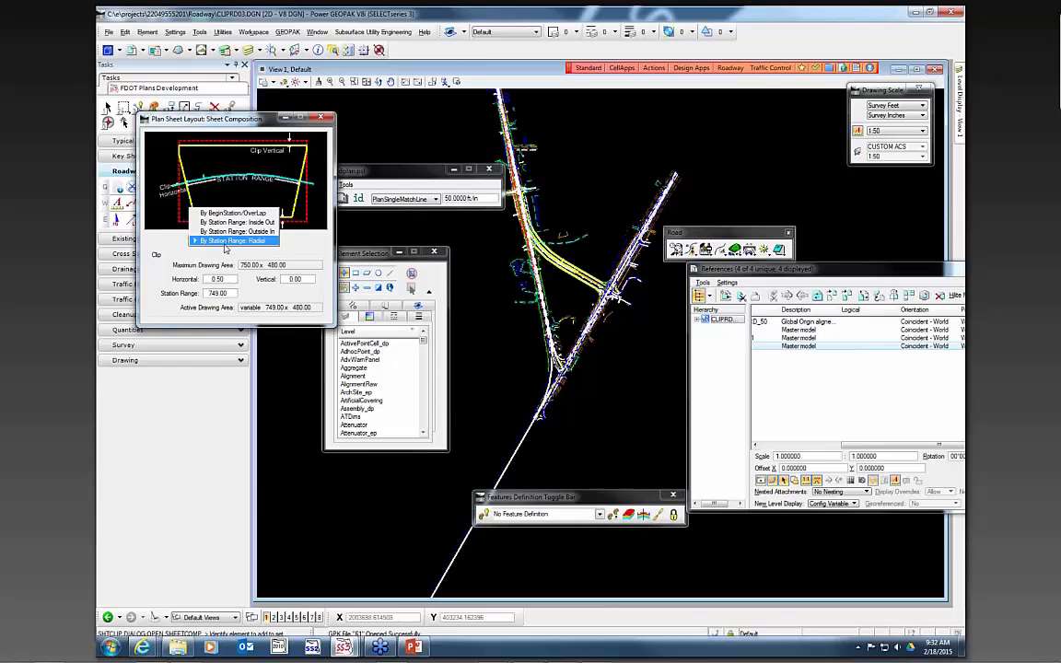
left_click(225, 241)
left_click(318, 119)
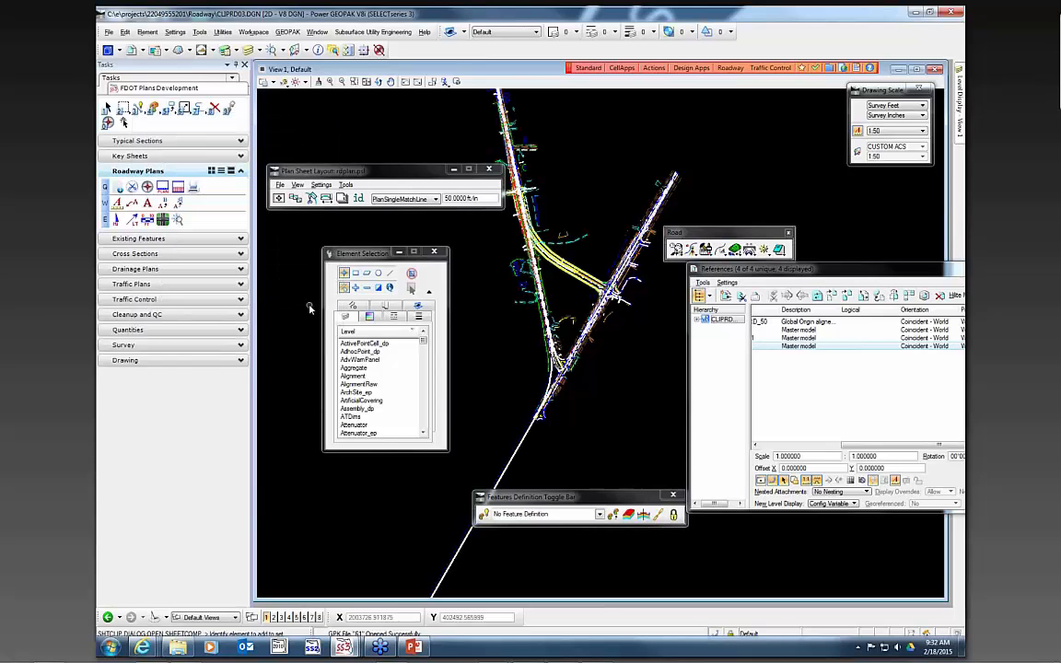
- Choose the PlanSingle sheet type for the plan sheet layout
left_click(405, 199)
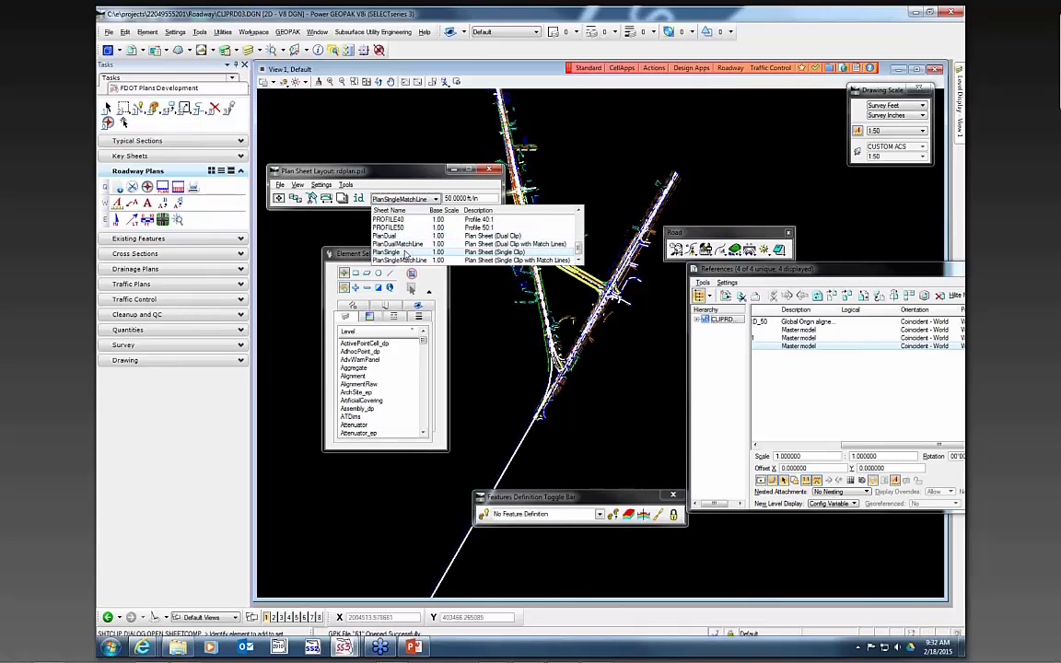
left_click(392, 252)
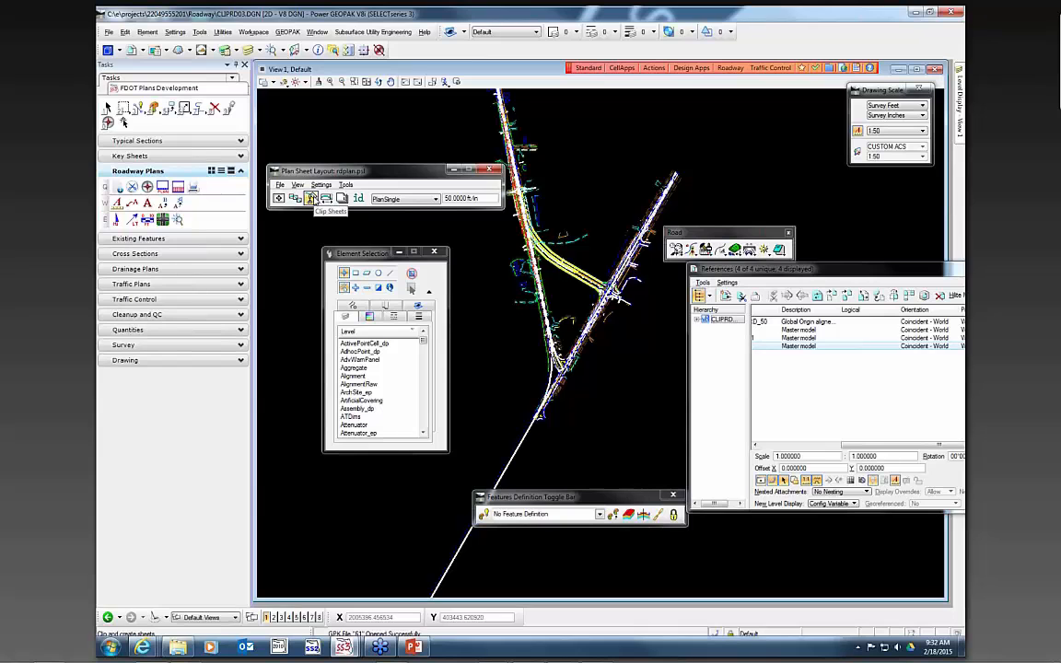
left_click(312, 198)
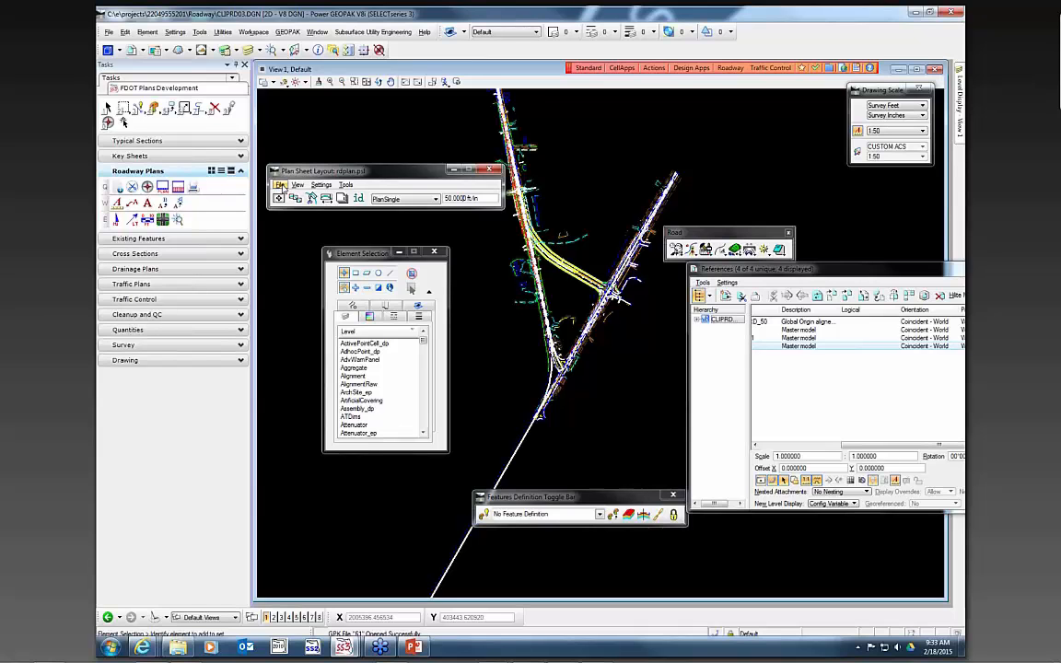
- In the Sheet Library, set the sheet cell placement to Place Sheet Cell Once in a Reference File and close it
left_click(281, 185)
mouse_move(280, 199)
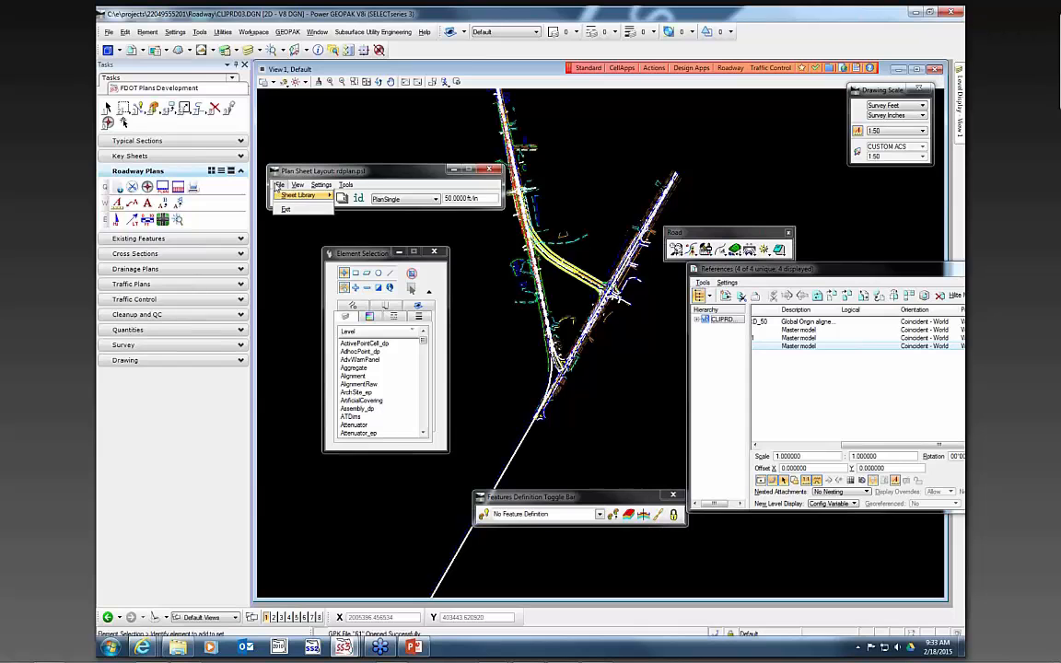
left_click(347, 206)
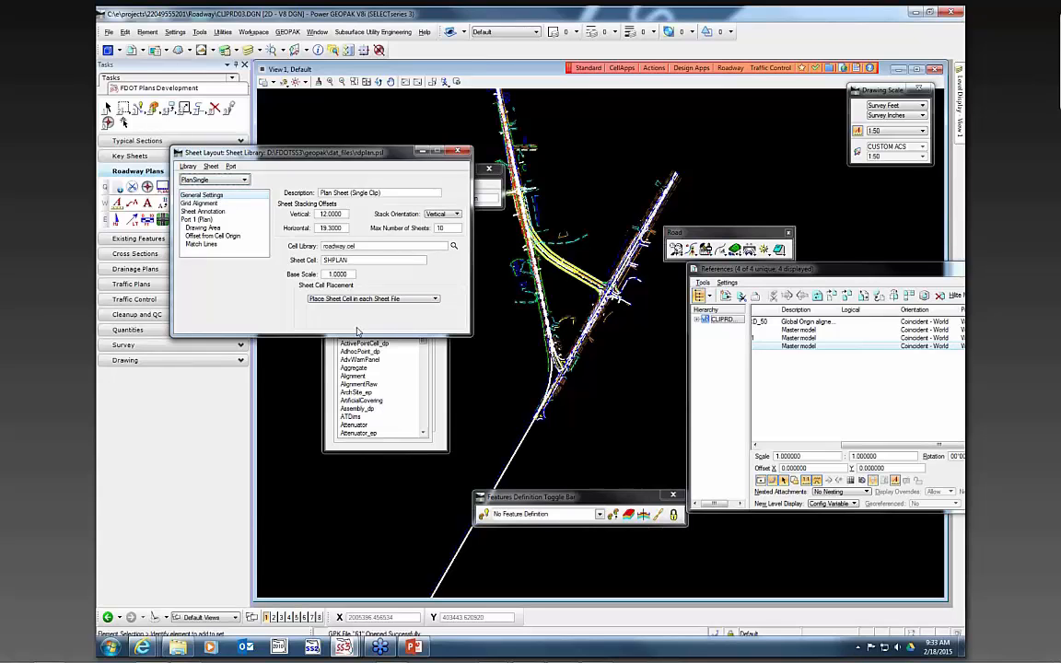
left_click(327, 298)
left_click(329, 291)
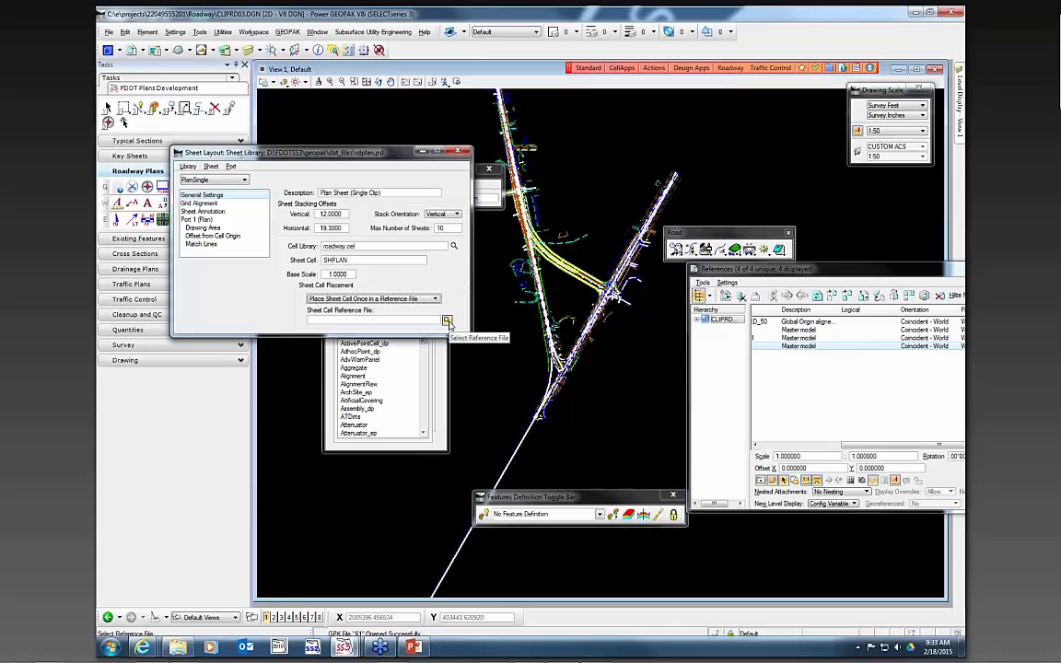
left_click(457, 150)
left_click(529, 265)
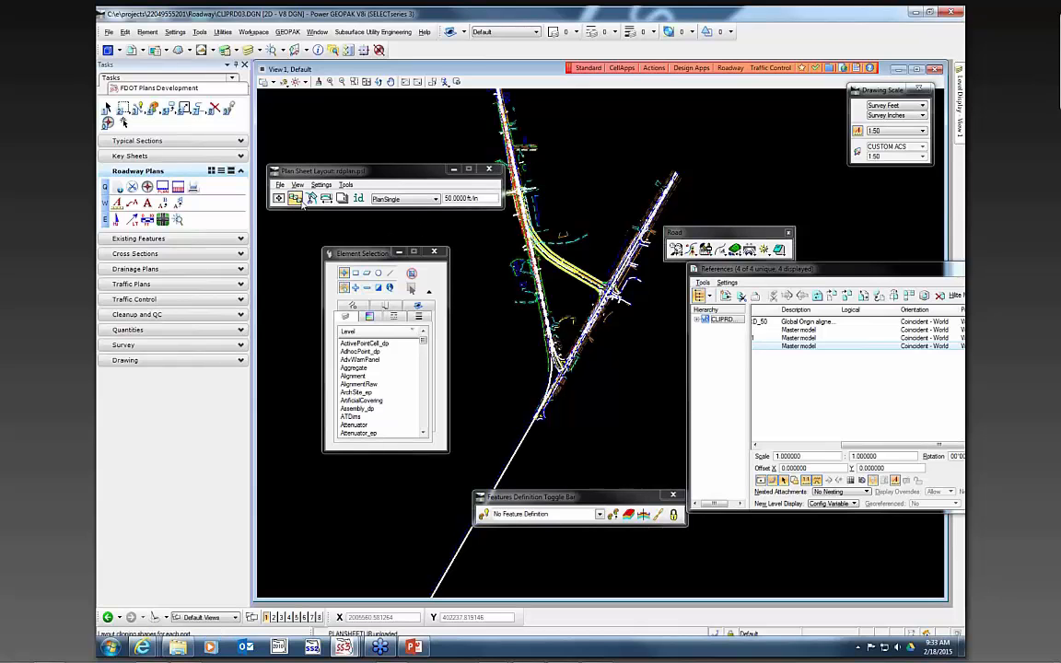
- Open the sheet layout settings and select GEOPAK job 61
left_click(302, 204)
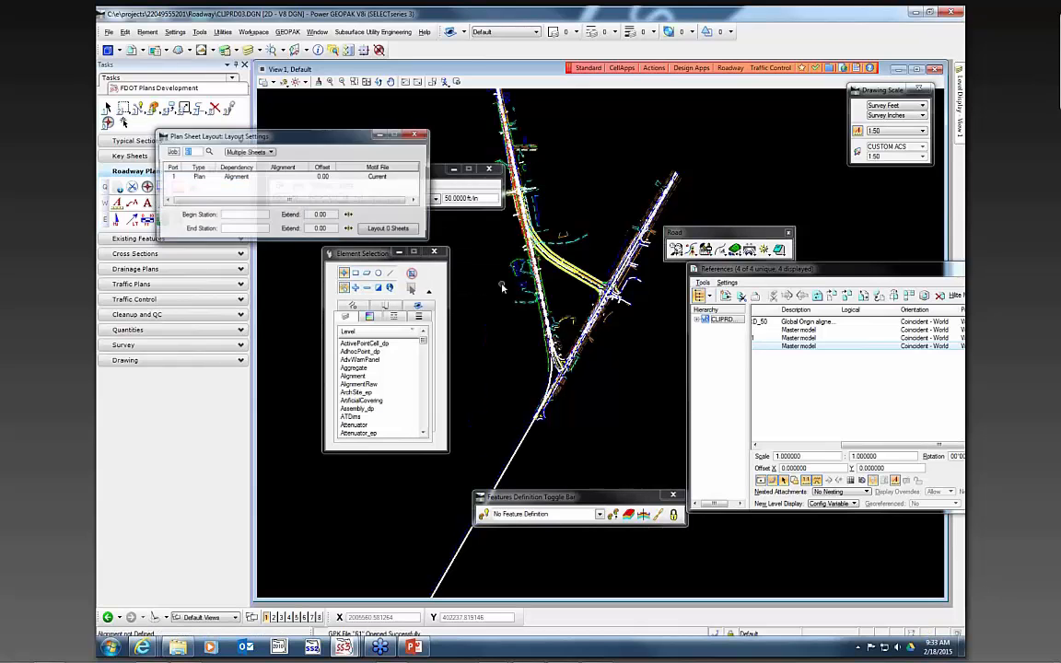
left_click_drag(239, 136, 424, 230)
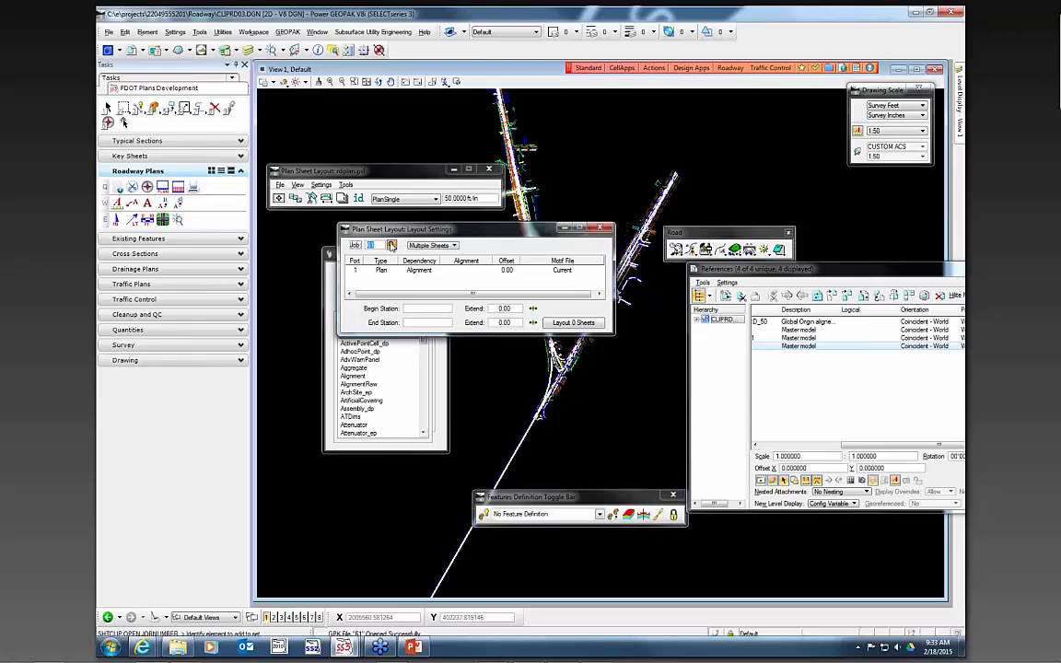
left_click(392, 245)
left_click(521, 218)
double_click(526, 219)
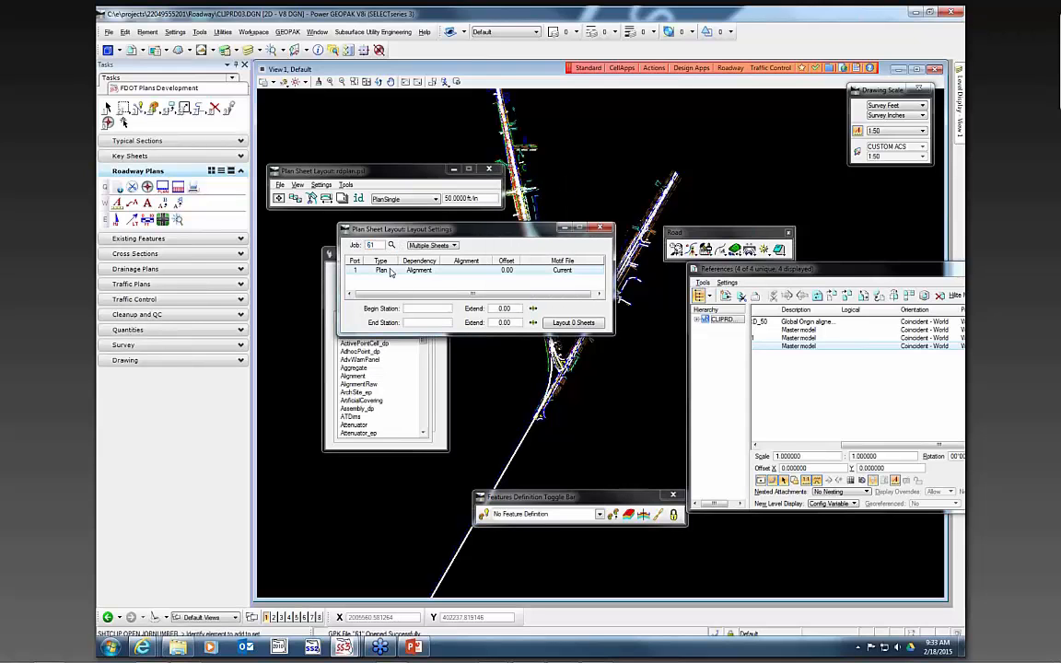
- Set the plan port's chain to TCP61
double_click(382, 271)
left_click(502, 221)
scroll(511, 254, "down", 5)
scroll(516, 259, "down", 3)
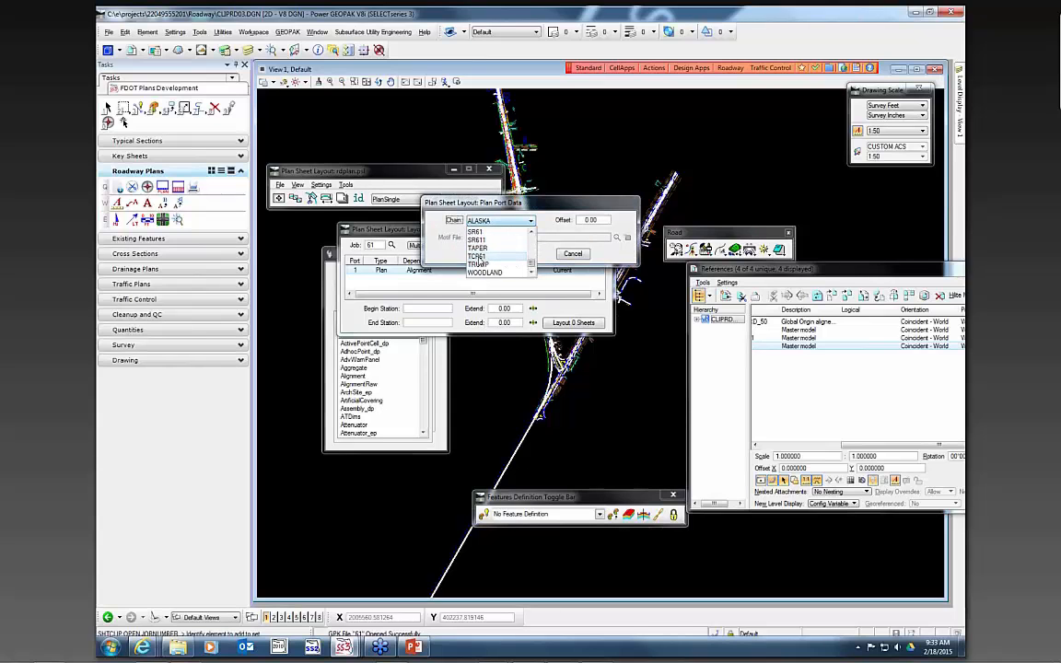
left_click(488, 269)
left_click(493, 253)
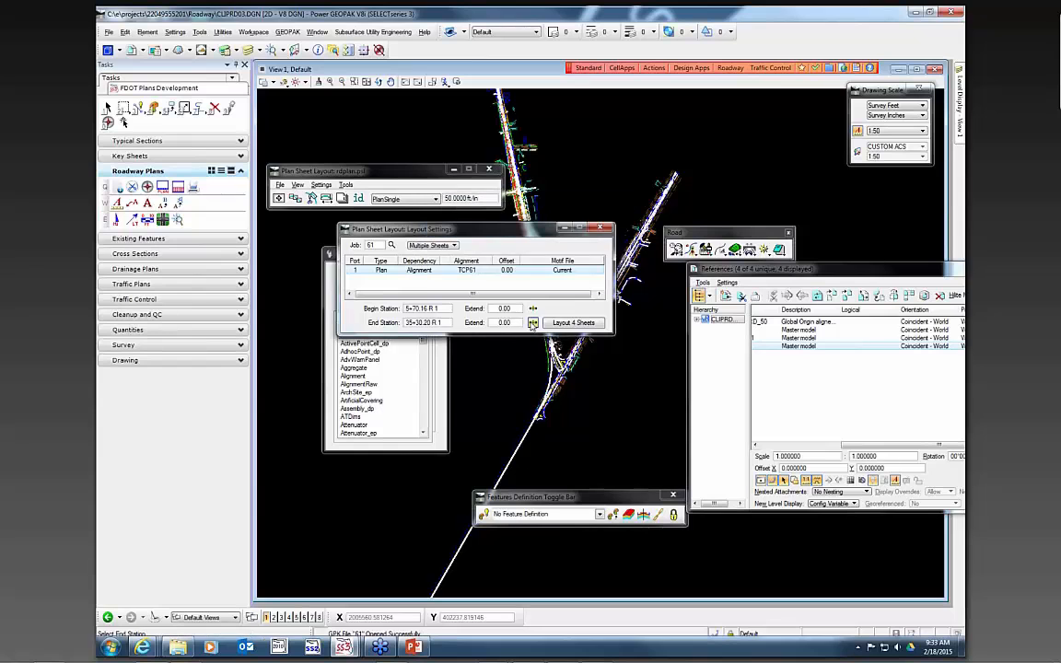
- Lay out the 4 plan sheets along TCP61 from station 5+70.16 to 35+30.20
left_click(591, 326)
left_click_drag(506, 237, 421, 432)
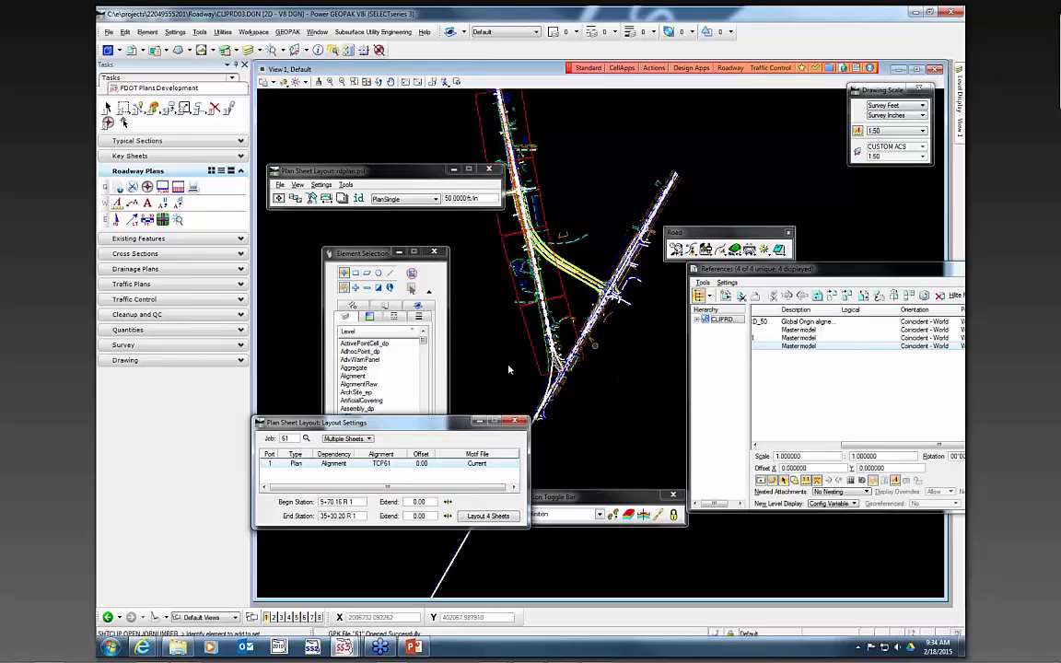
- Clip the laid-out sheets into TCPLRD0 files, one sheet per file, and process them
left_click(313, 199)
left_click_drag(317, 212, 463, 242)
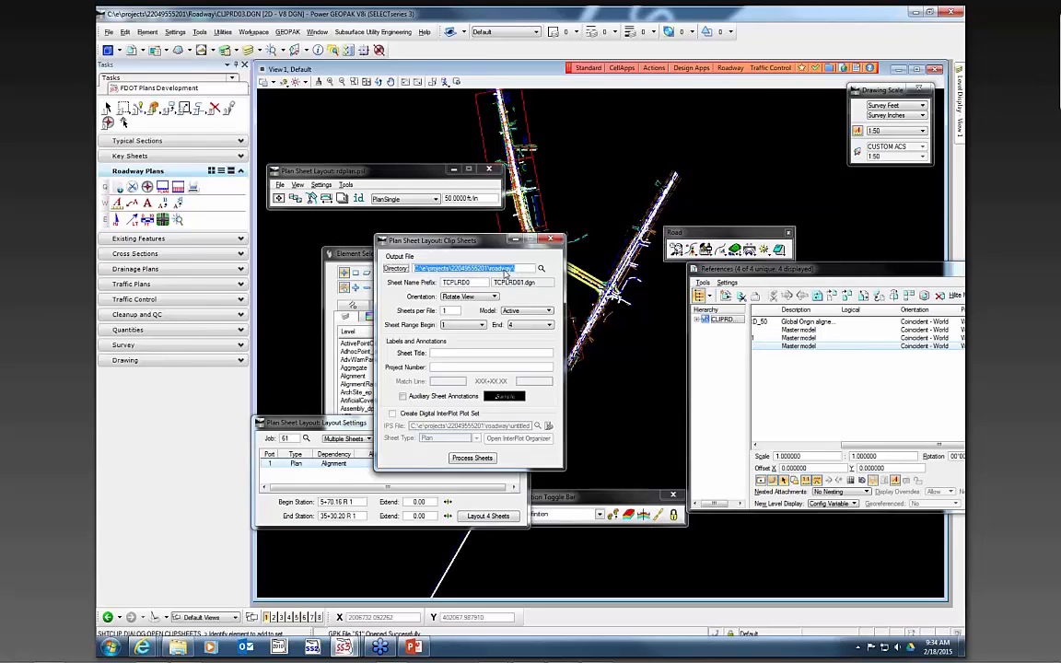
left_click(467, 283)
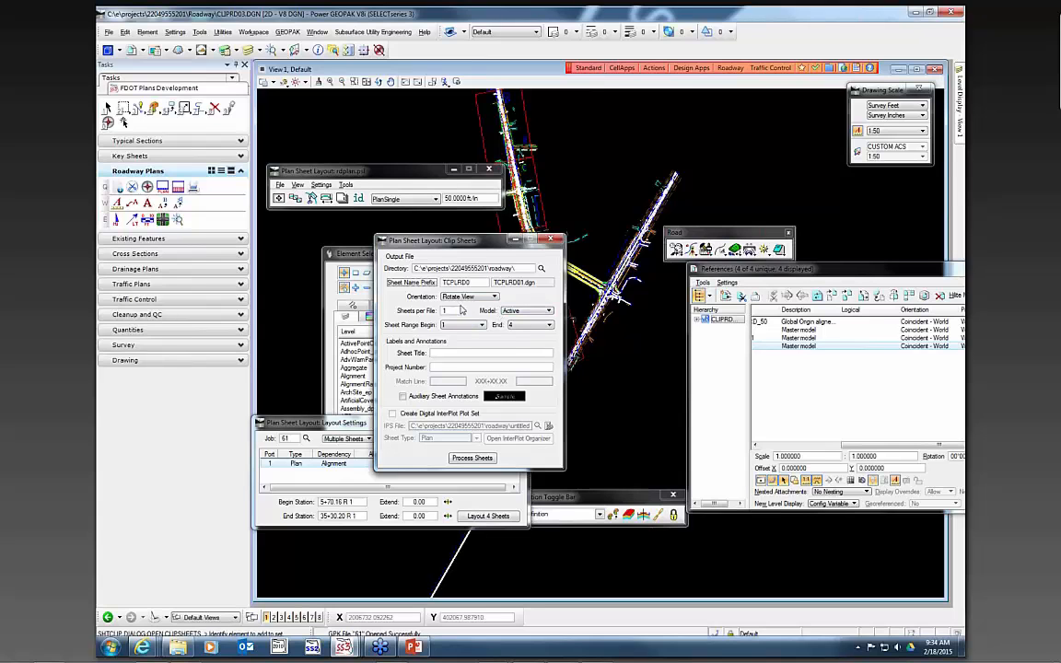
left_click(455, 313)
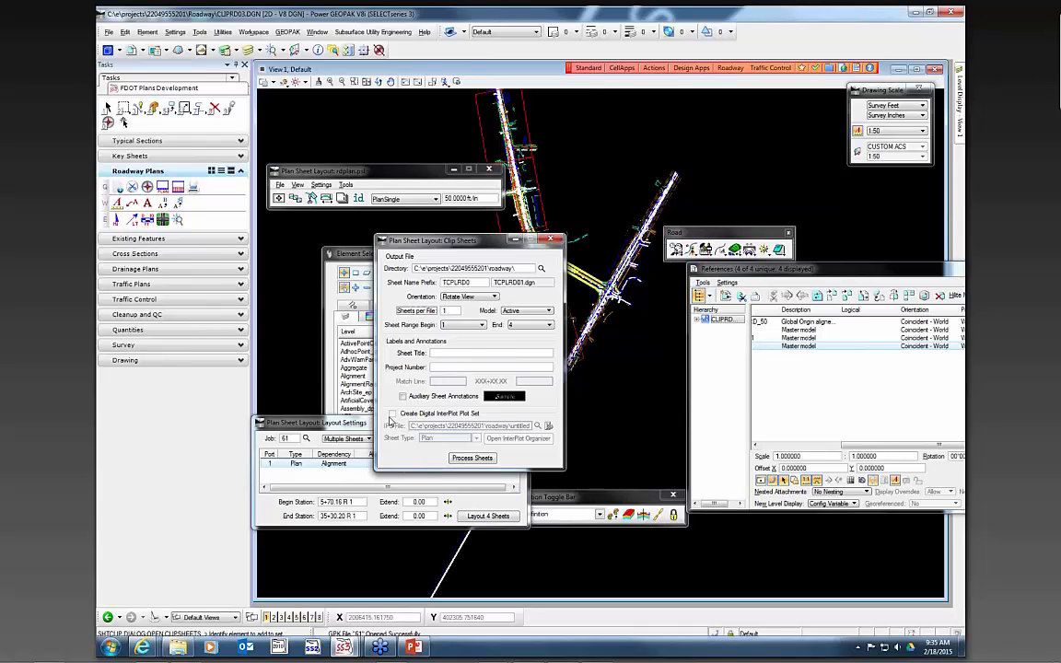
left_click(471, 459)
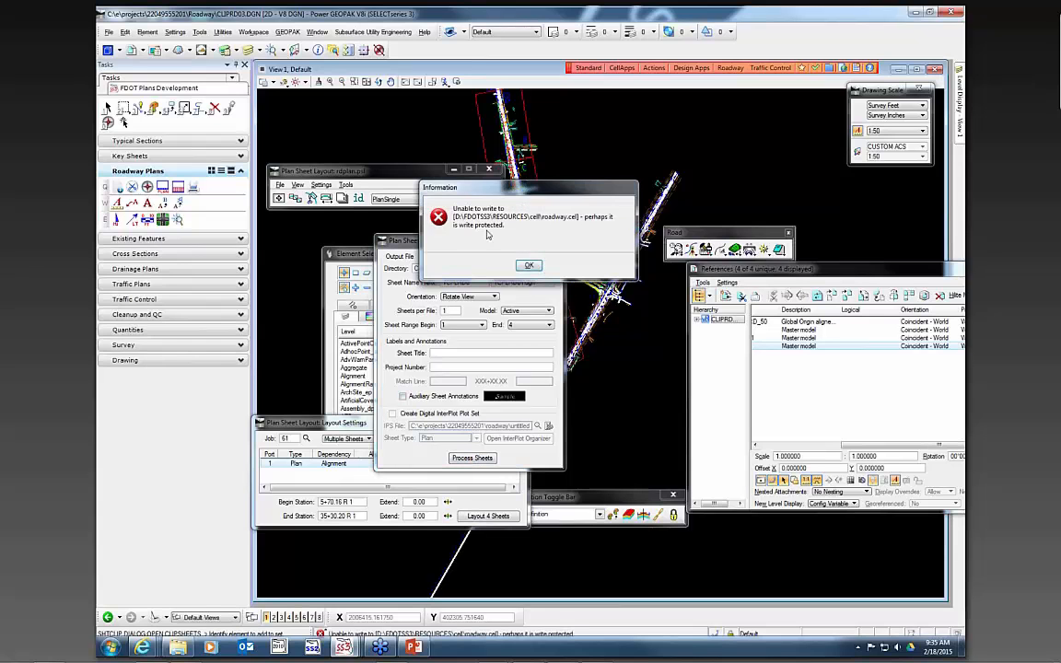
left_click(529, 265)
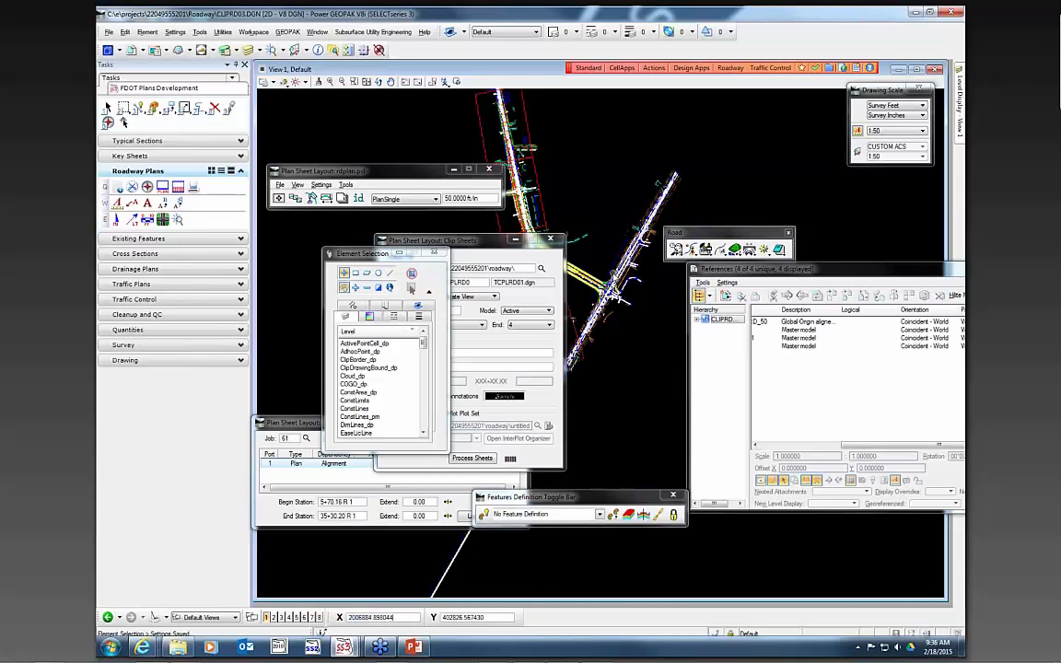
left_click_drag(895, 272, 748, 306)
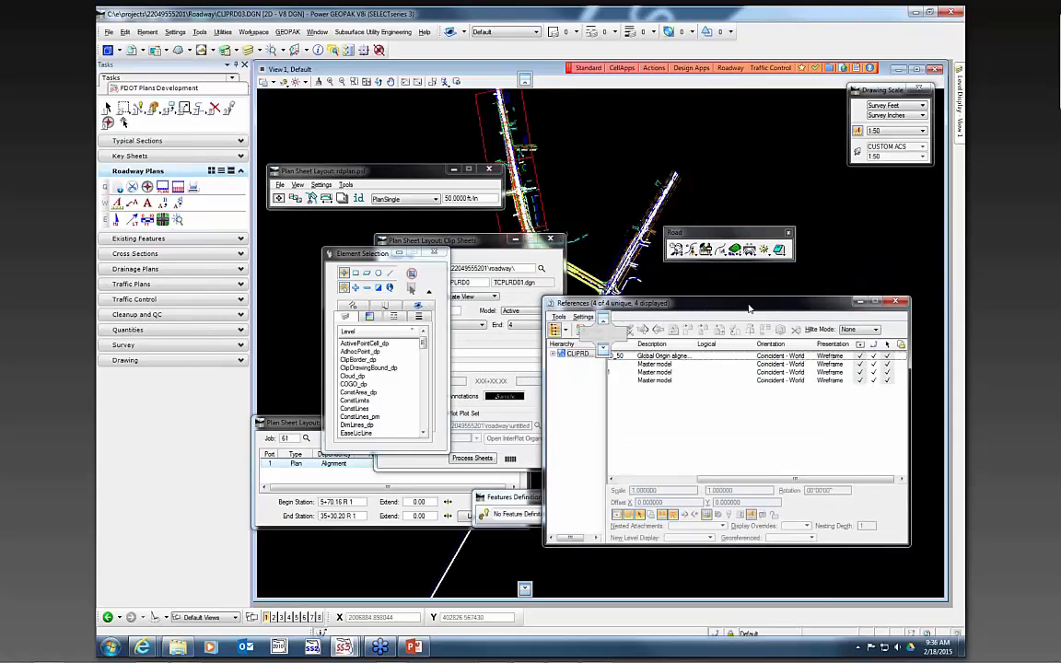
- Close the Plan Sheet Layout tool without saving its project manager settings, and close the References dialog
left_click(552, 240)
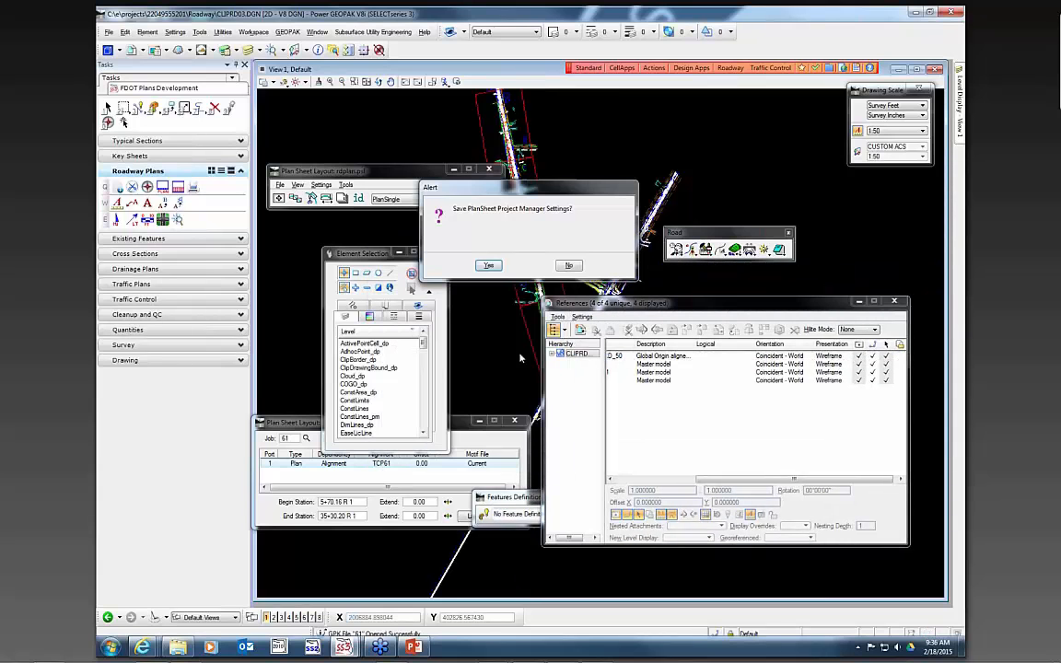
left_click(571, 265)
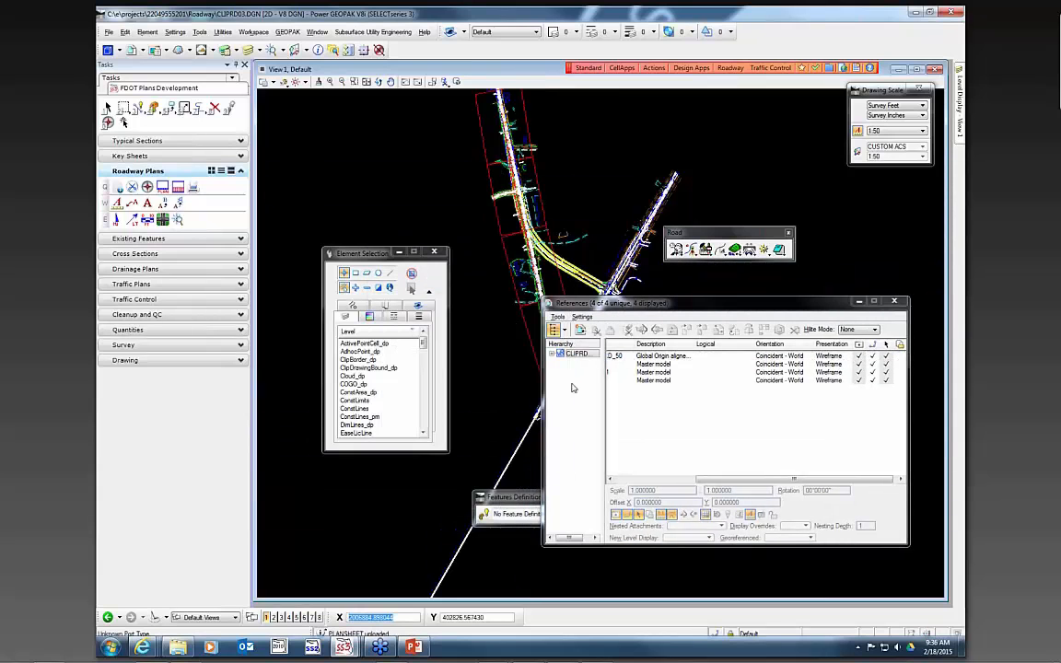
left_click_drag(360, 257, 315, 105)
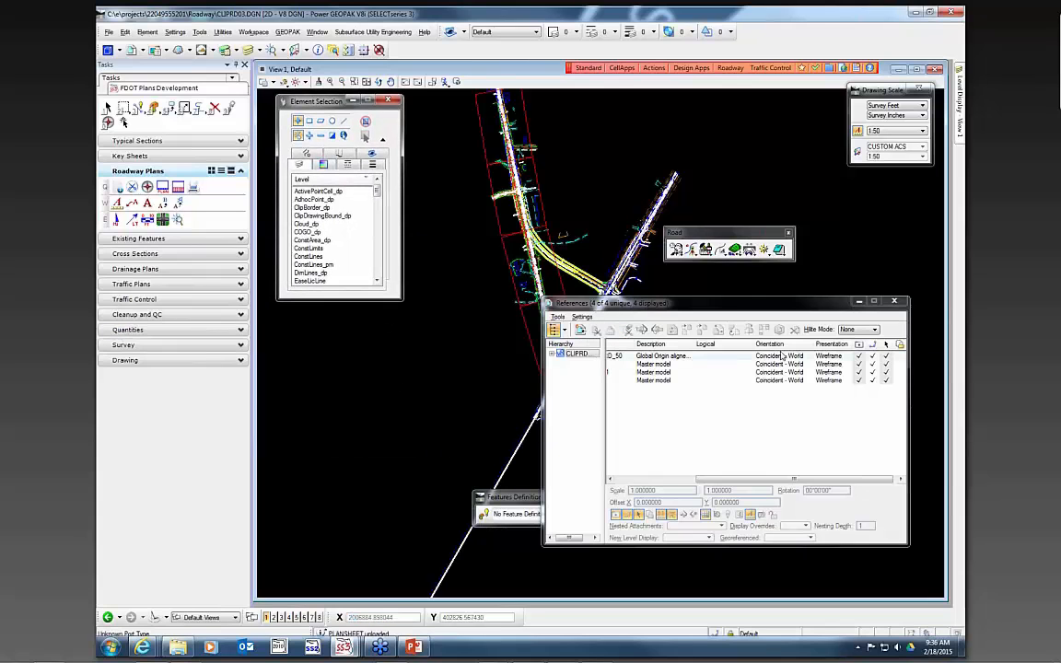
left_click(857, 301)
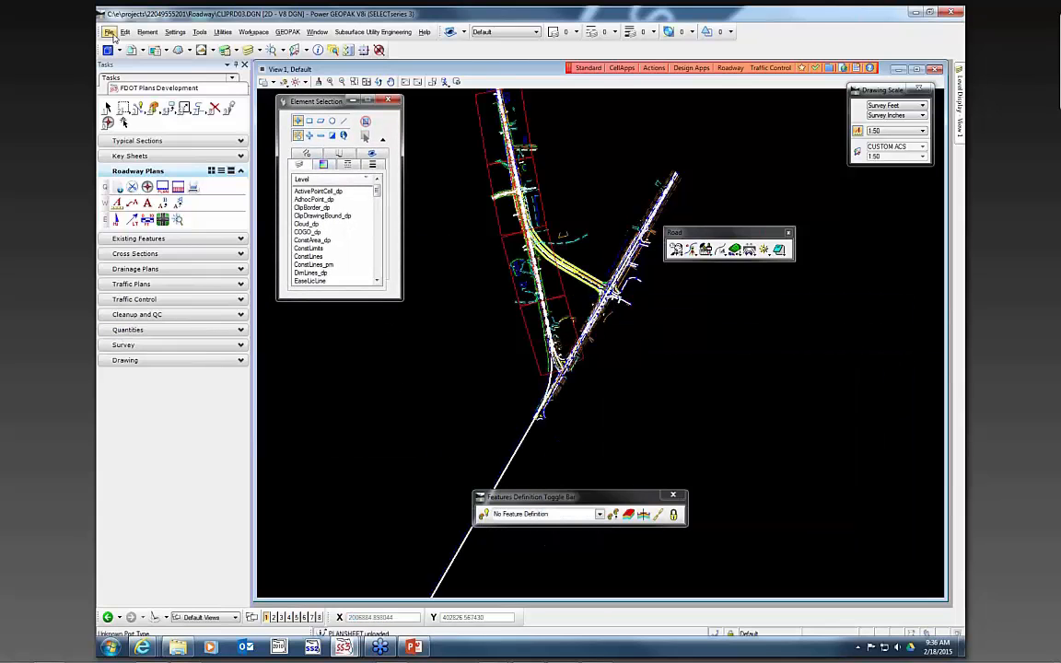
- Browse the project's roadway folder in the file explorer to check the newly created TCPLRD sheet files
left_click(182, 647)
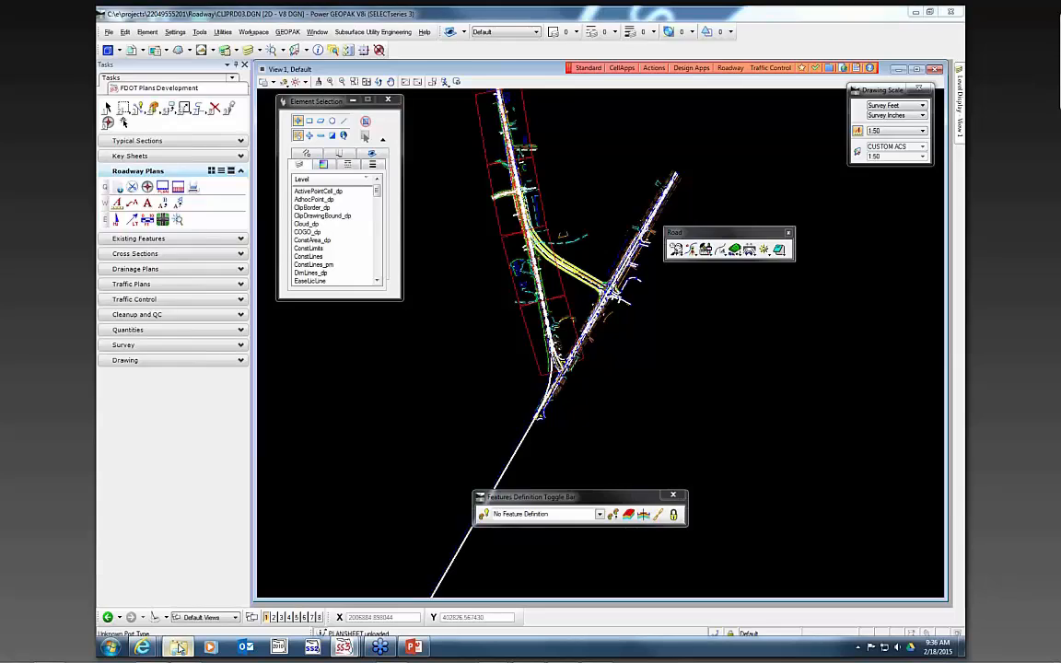
left_click(152, 224)
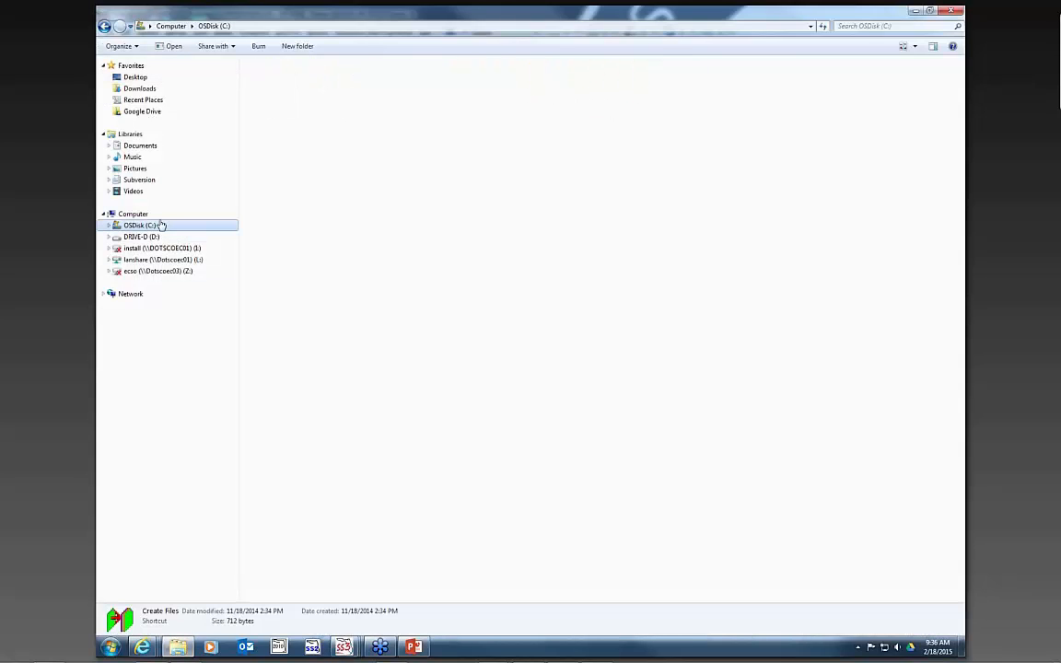
double_click(284, 79)
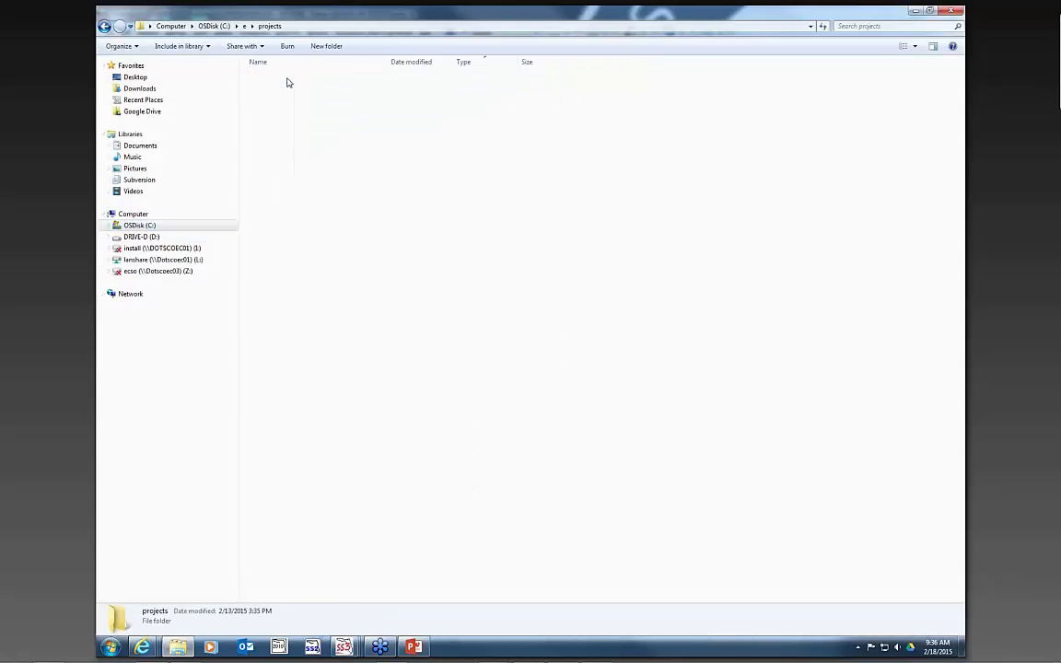
double_click(273, 171)
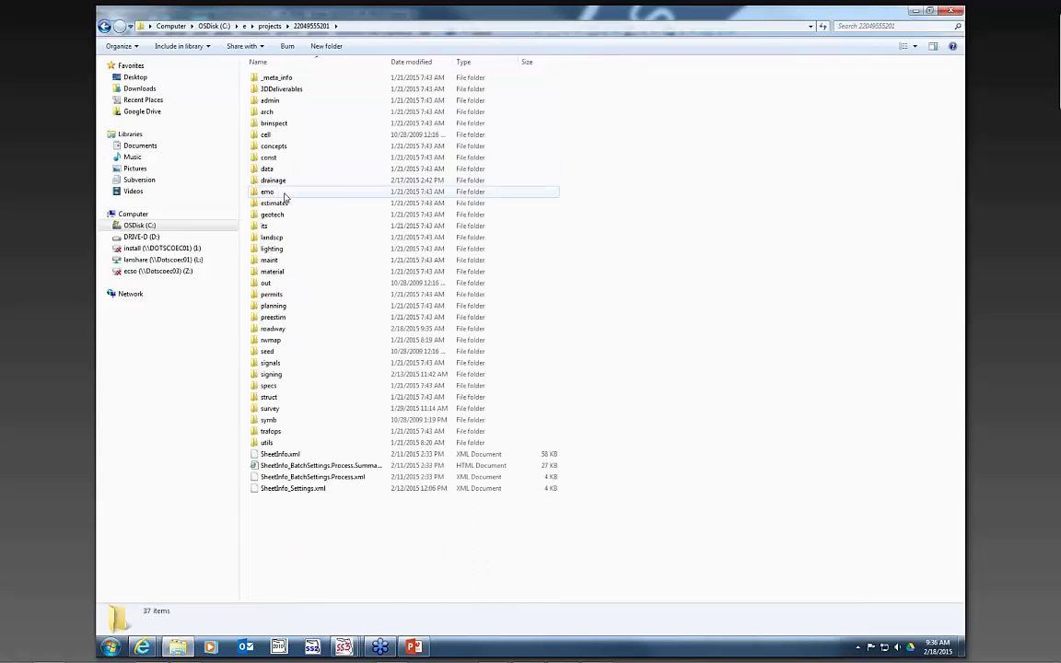
double_click(277, 329)
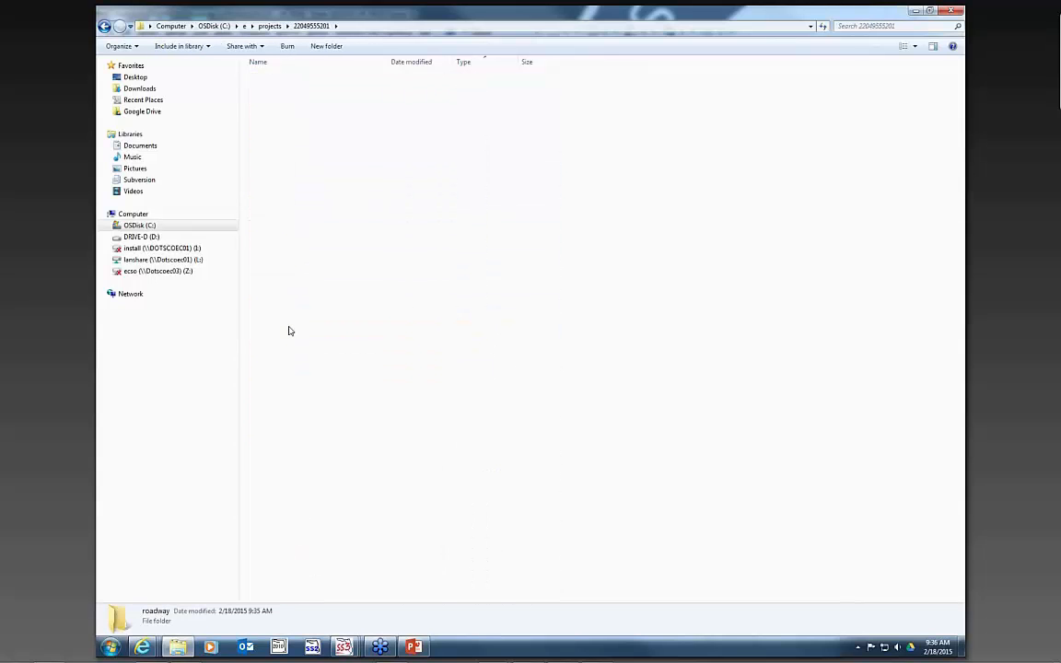
left_click(282, 375)
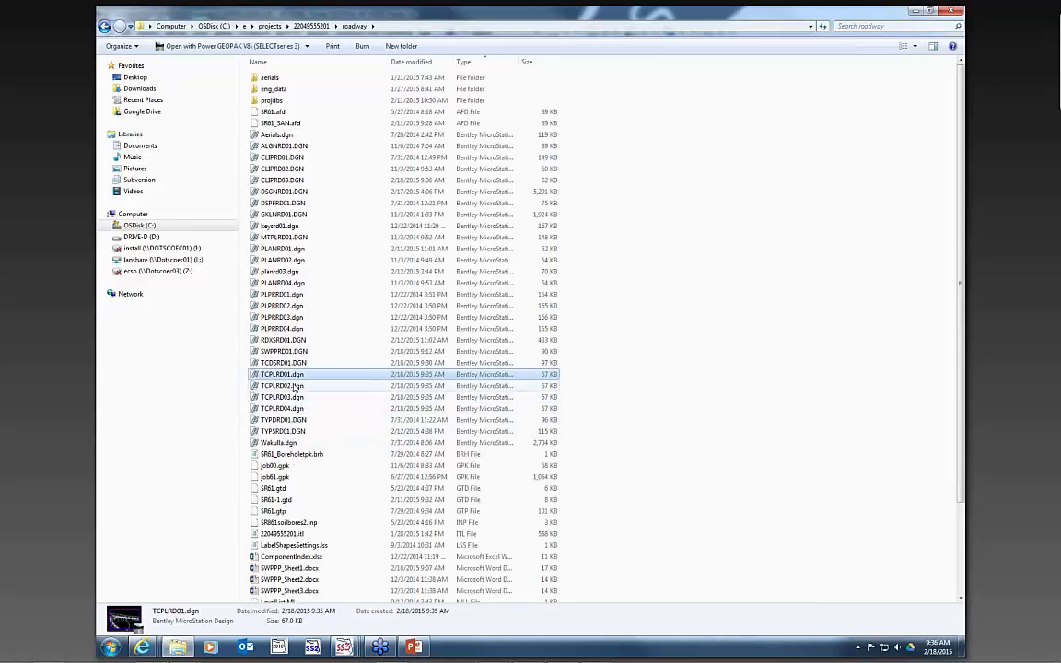
left_click(294, 387)
left_click(322, 397)
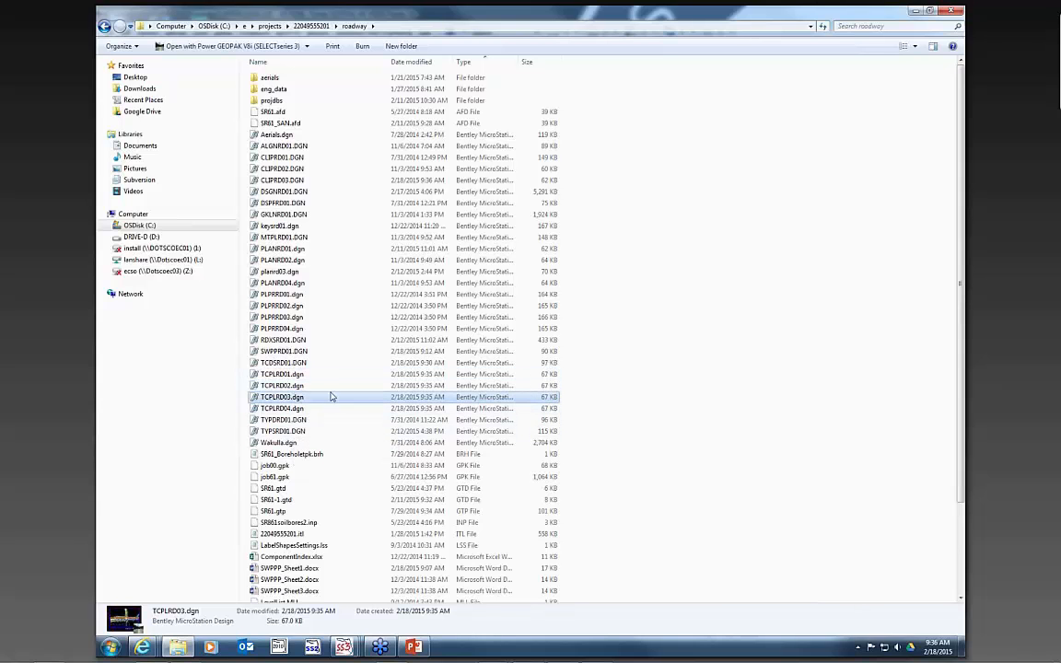
- Open the TCPLRD03.dgn sheet file
left_click(343, 647)
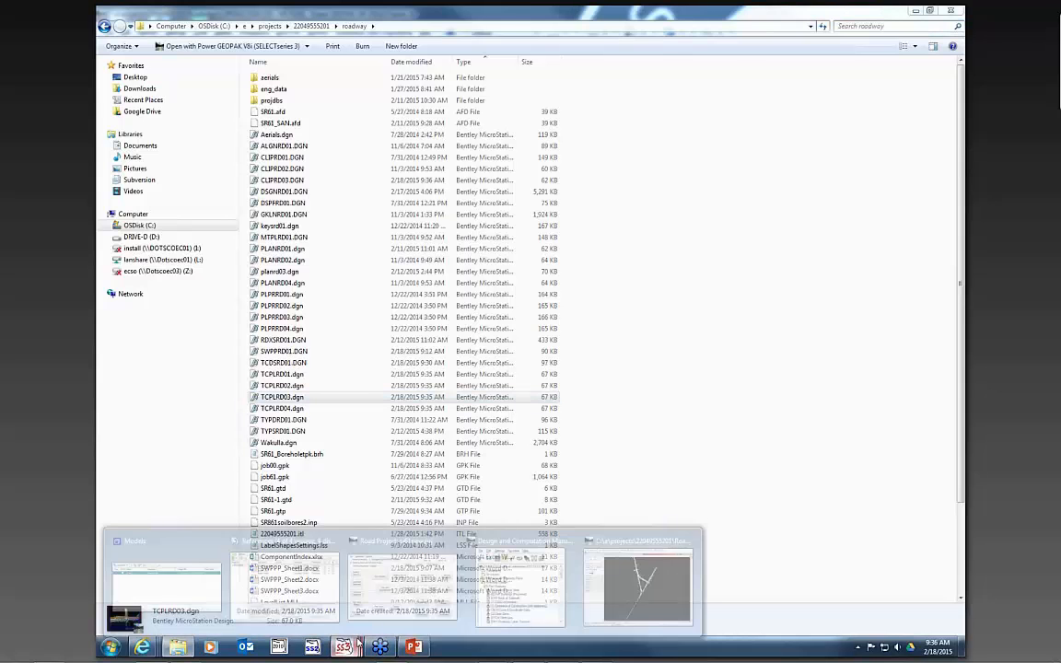
left_click(664, 591)
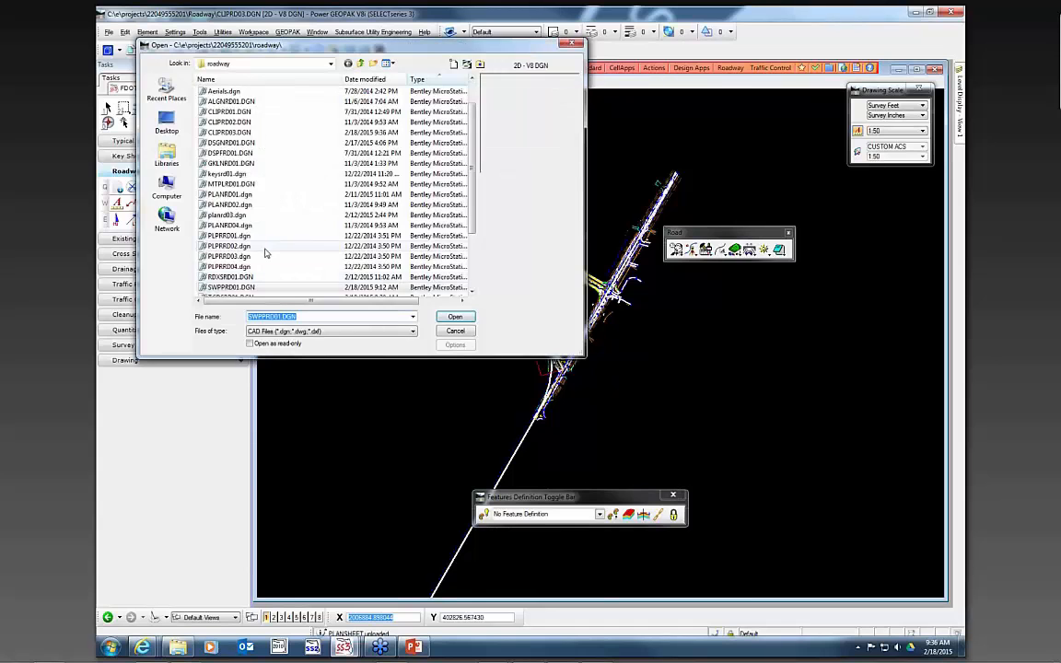
left_click(265, 248)
left_click(468, 318)
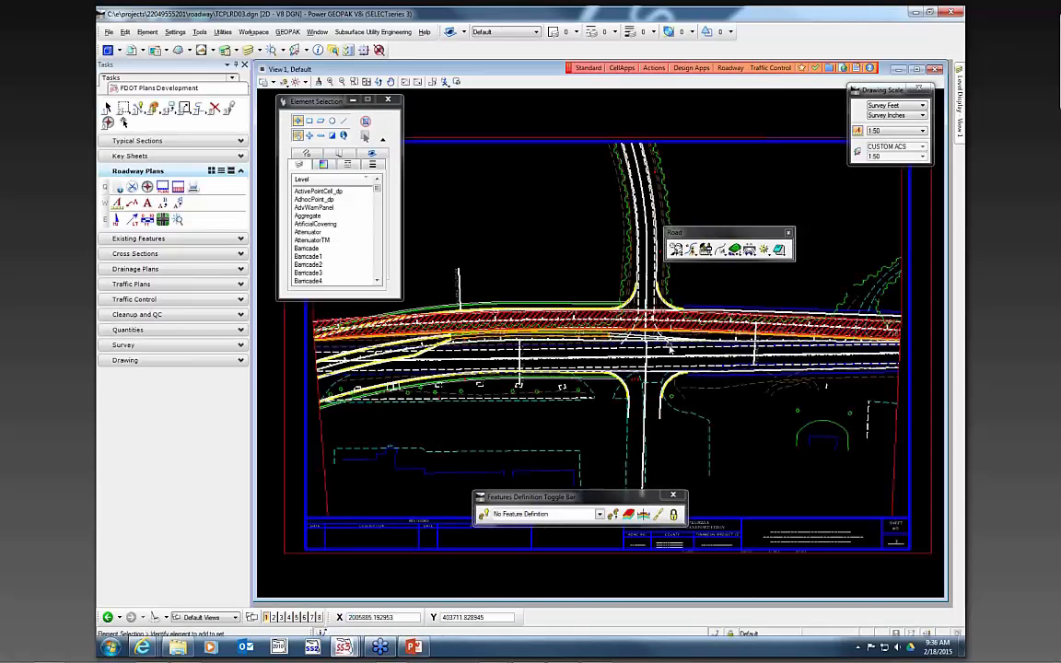
scroll(583, 329, "up", 2)
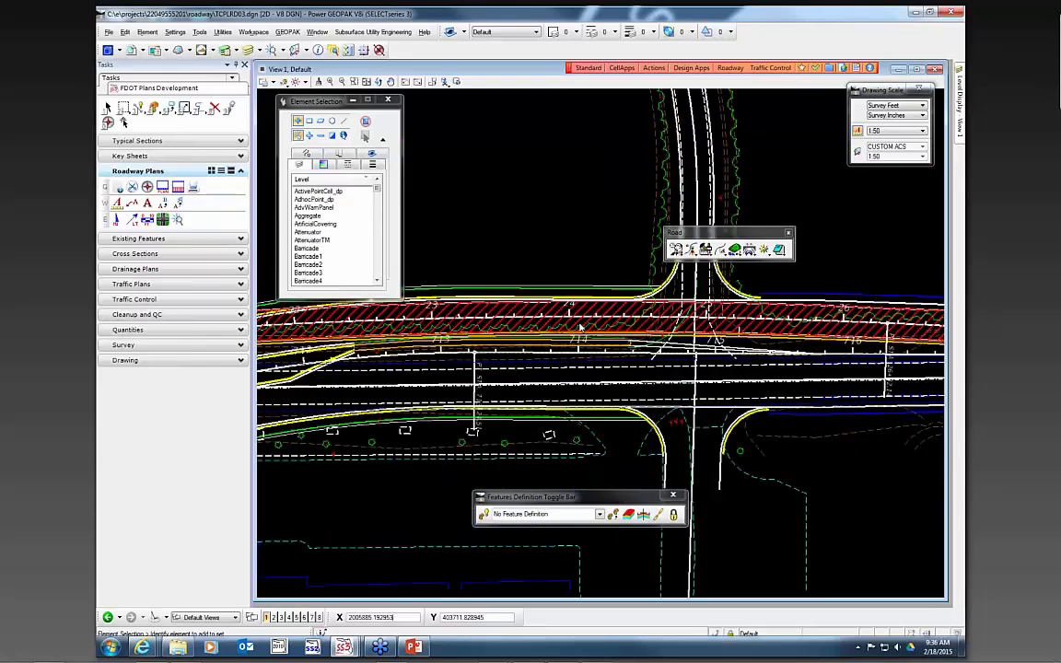
scroll(604, 309, "down", 2)
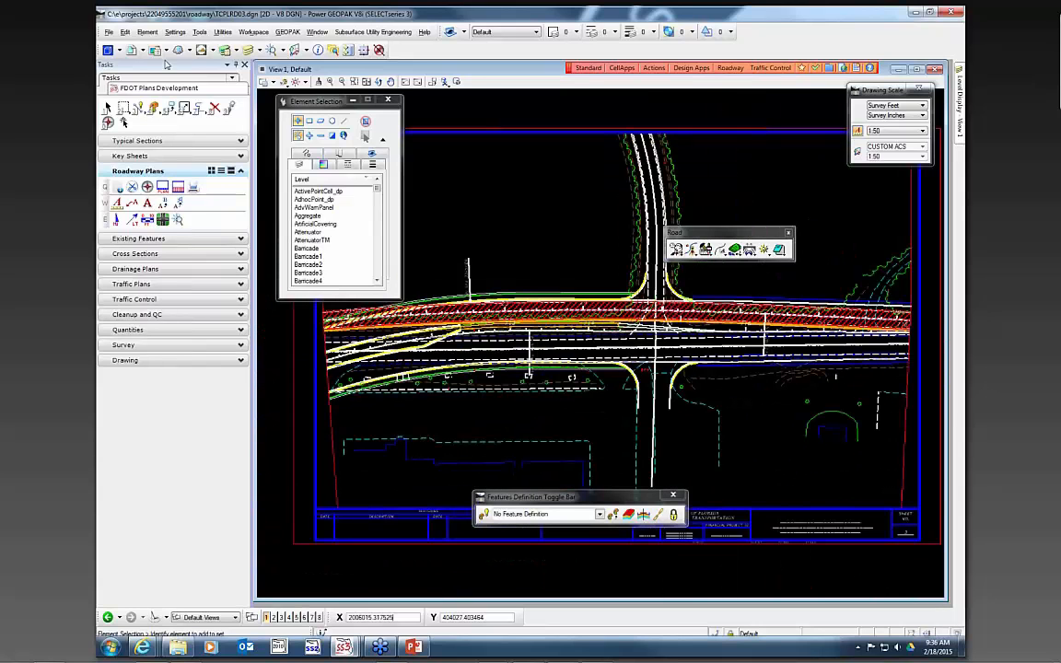
left_click(108, 123)
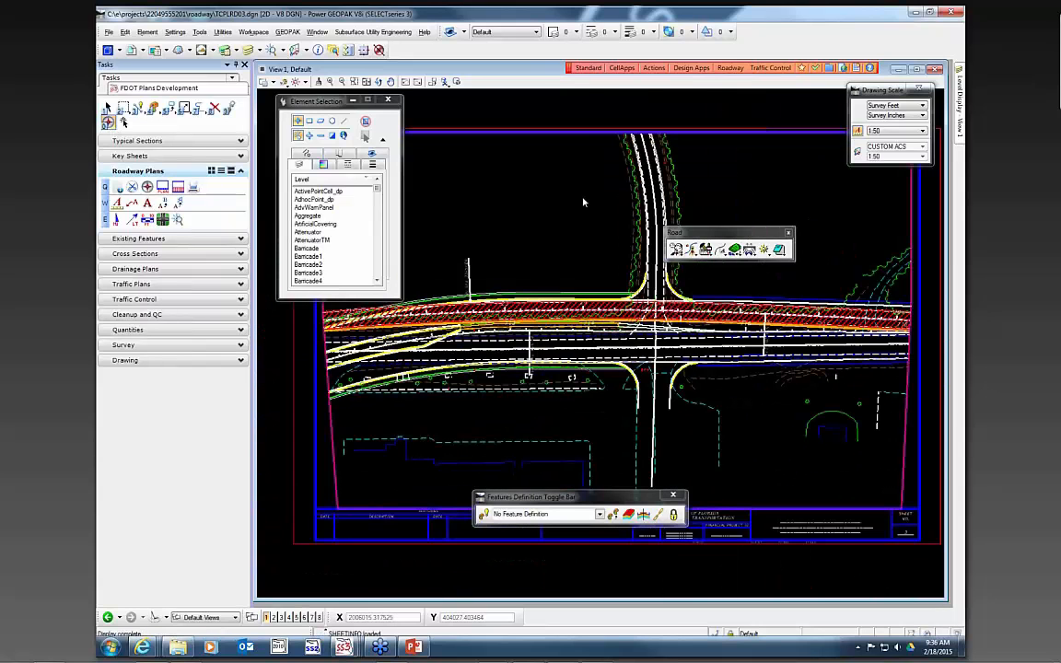
type("5")
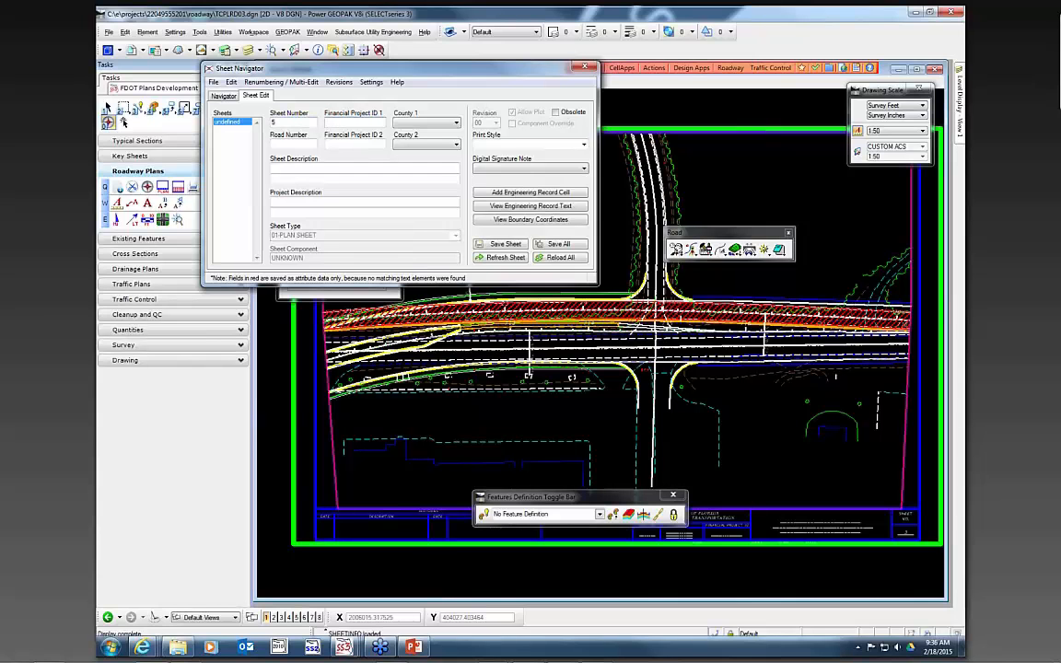
left_click(325, 128)
type("220495-5-52-01")
key("Tab")
key("c")
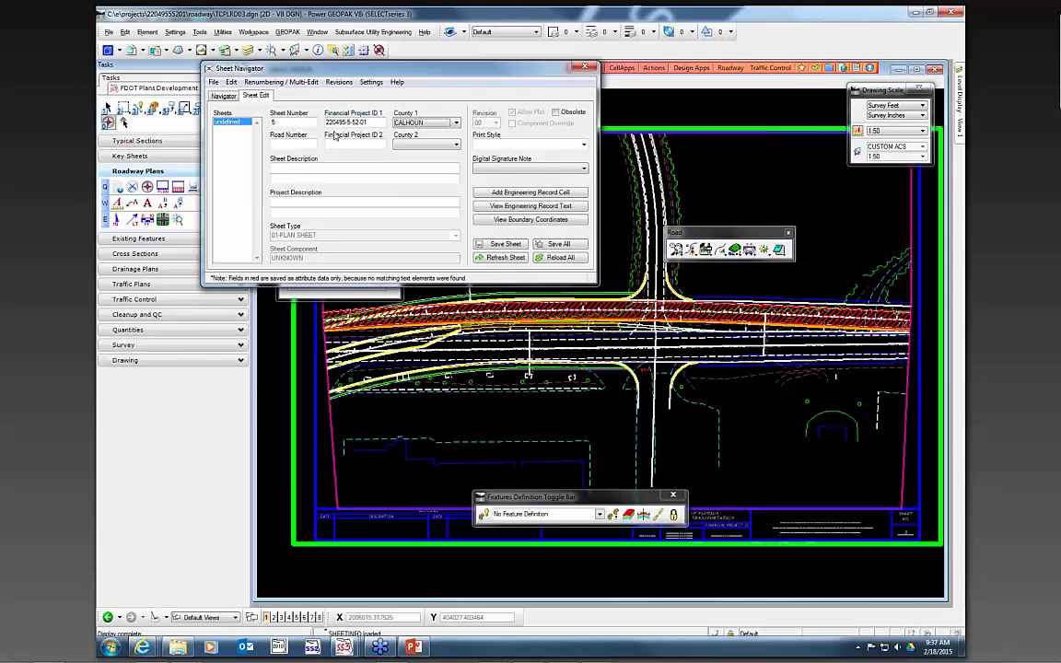
key("w")
- Set road number 61, sheet description TRAFFIC CONTROL and digital signature note Standard, then save the sheet
key("Tab")
type("61")
key("Tab")
key("Tab")
type("TR")
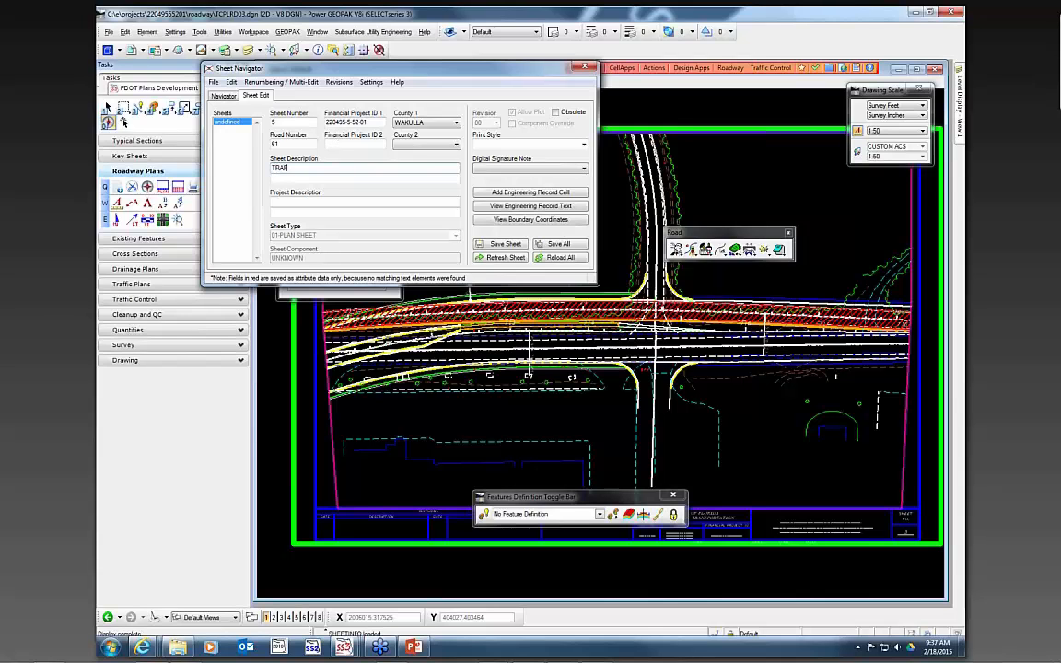
type("AFFIC CONTROL")
left_click(583, 169)
left_click(516, 179)
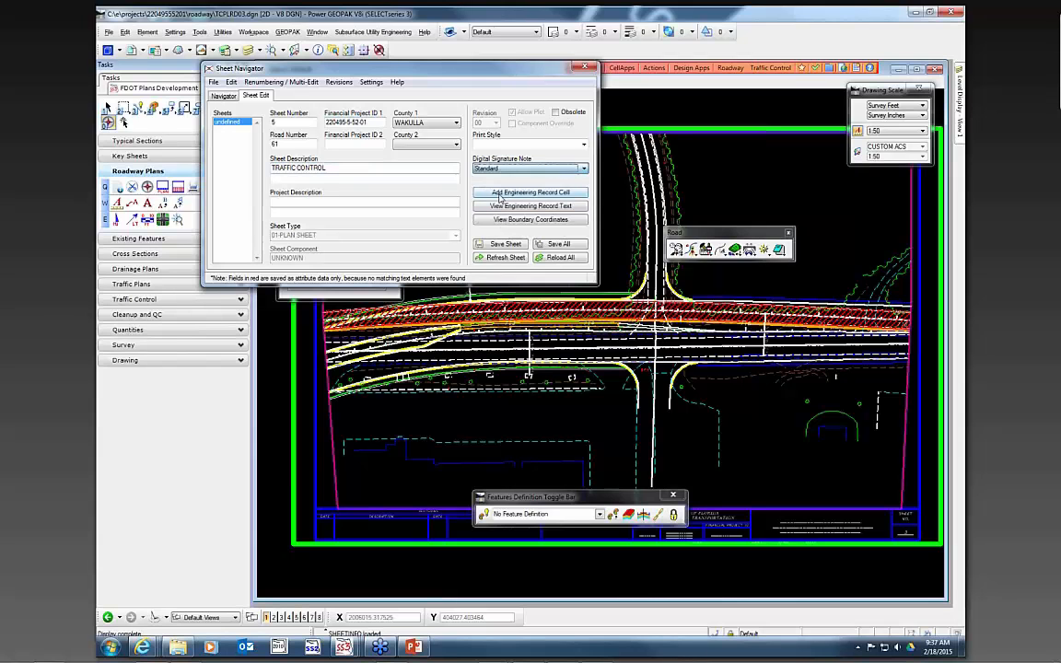
left_click(498, 244)
- Try to set the file's plot scale
left_click(360, 154)
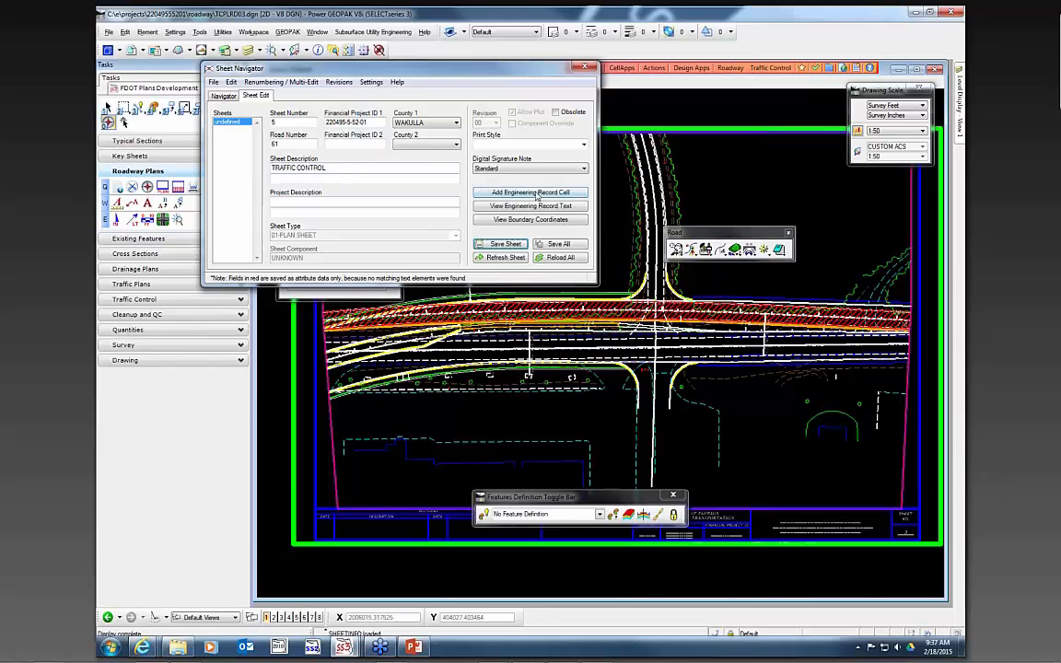
left_click(649, 74)
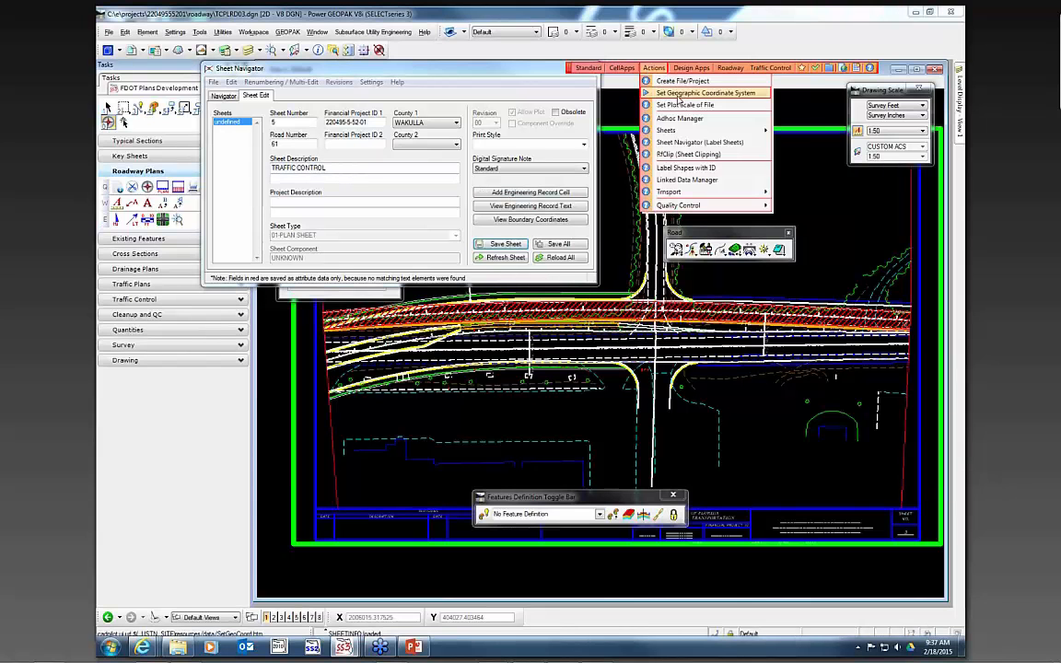
left_click(672, 104)
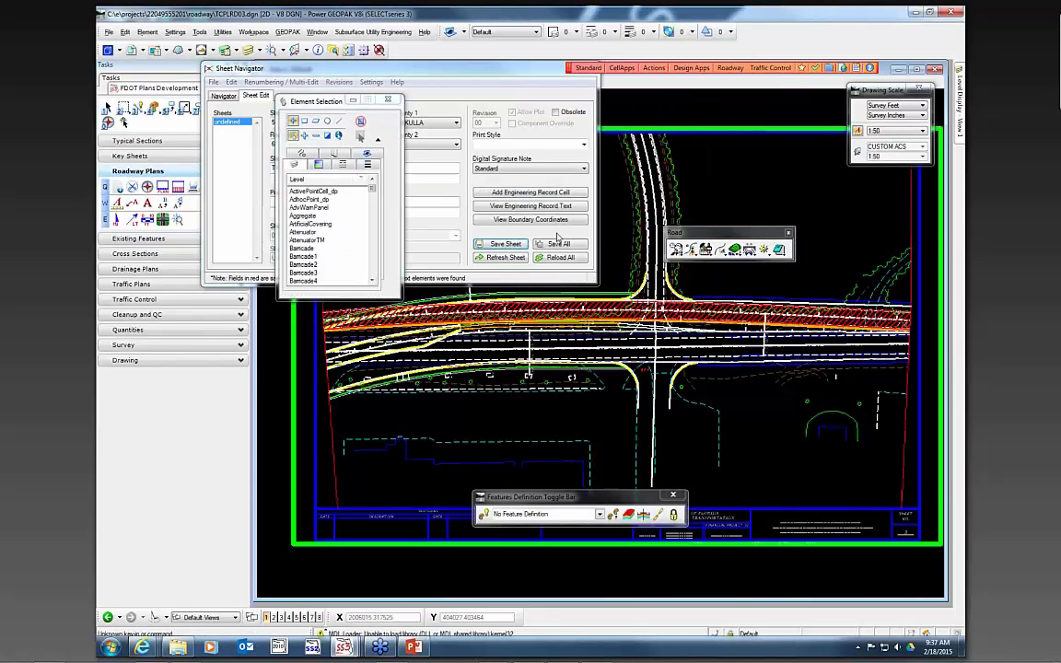
- Close Sheet Navigator without saving further changes
left_click(509, 69)
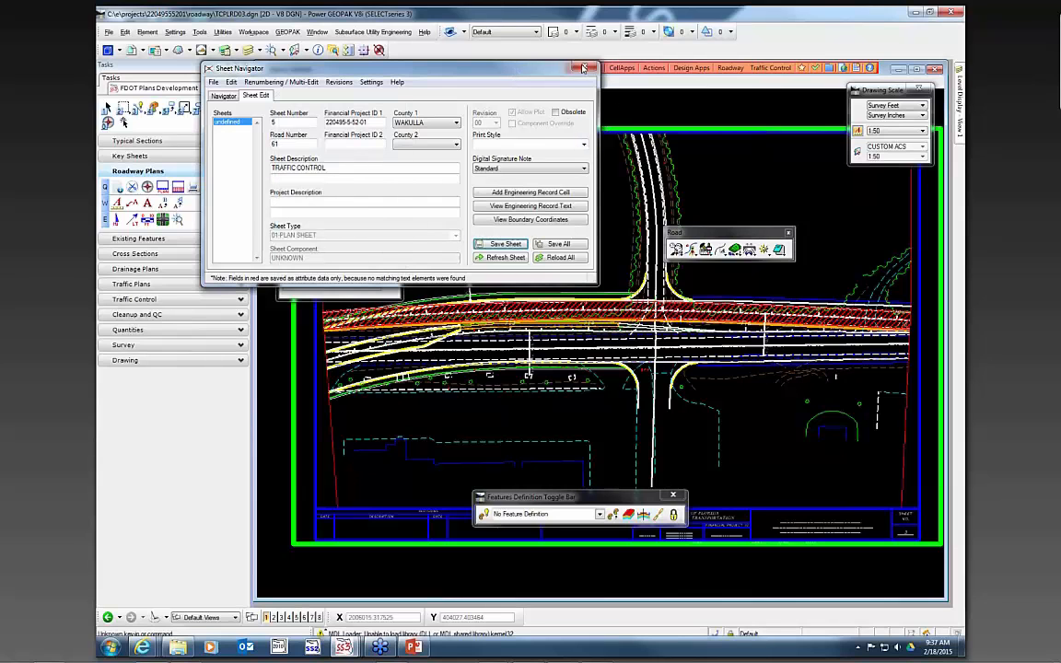
left_click(584, 68)
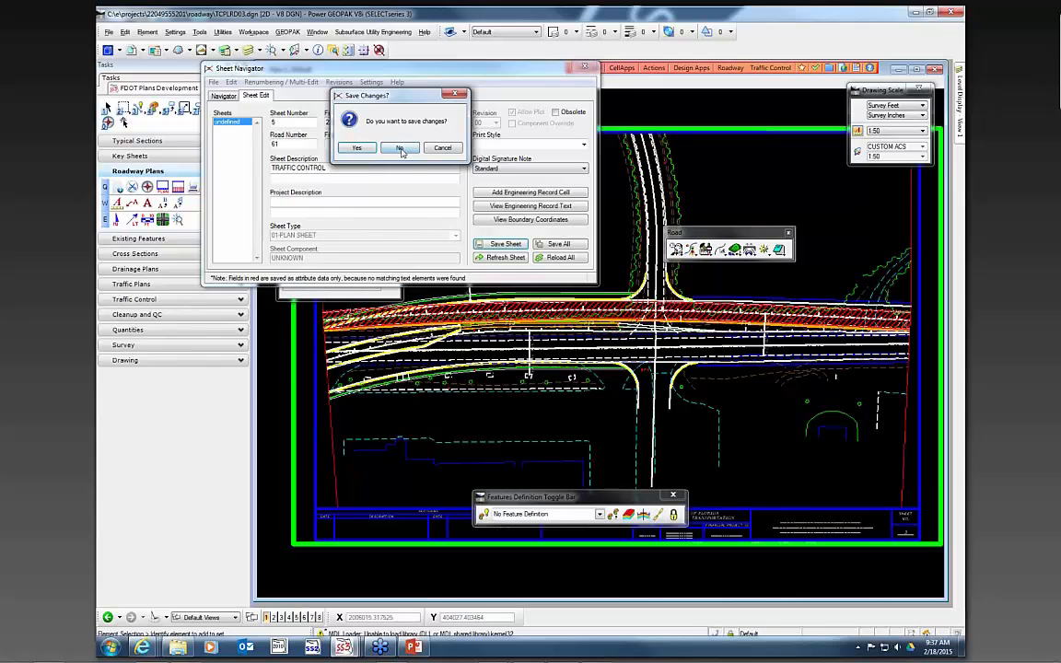
left_click(402, 148)
scroll(517, 173, "down", 3)
scroll(716, 393, "up", 3)
scroll(716, 479, "down", 2)
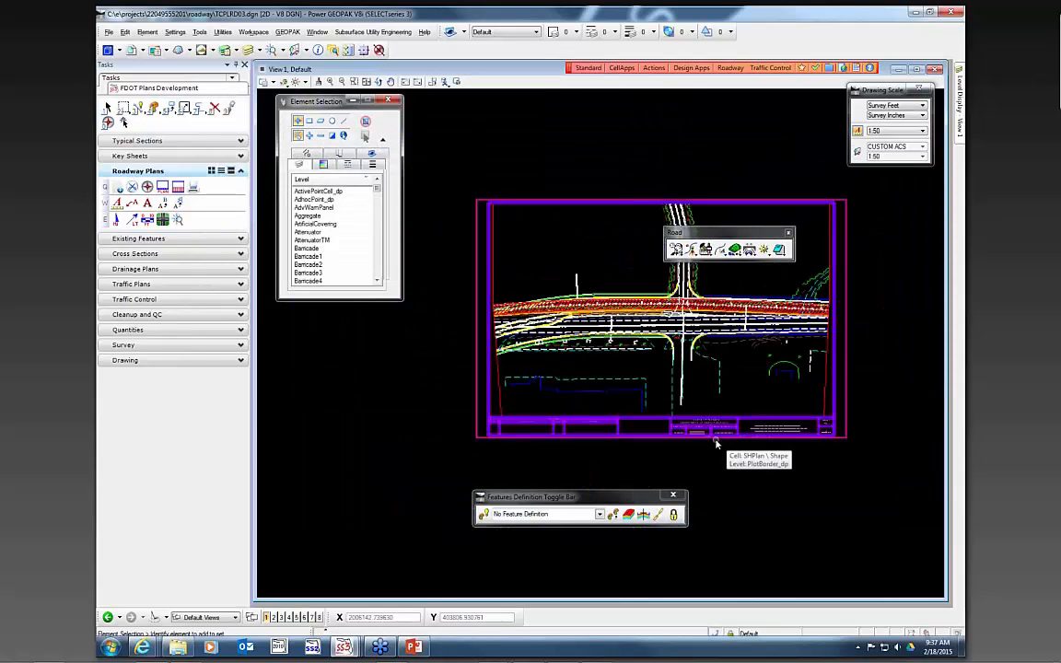
- Review the reference attachments of the sheet file
left_click(133, 51)
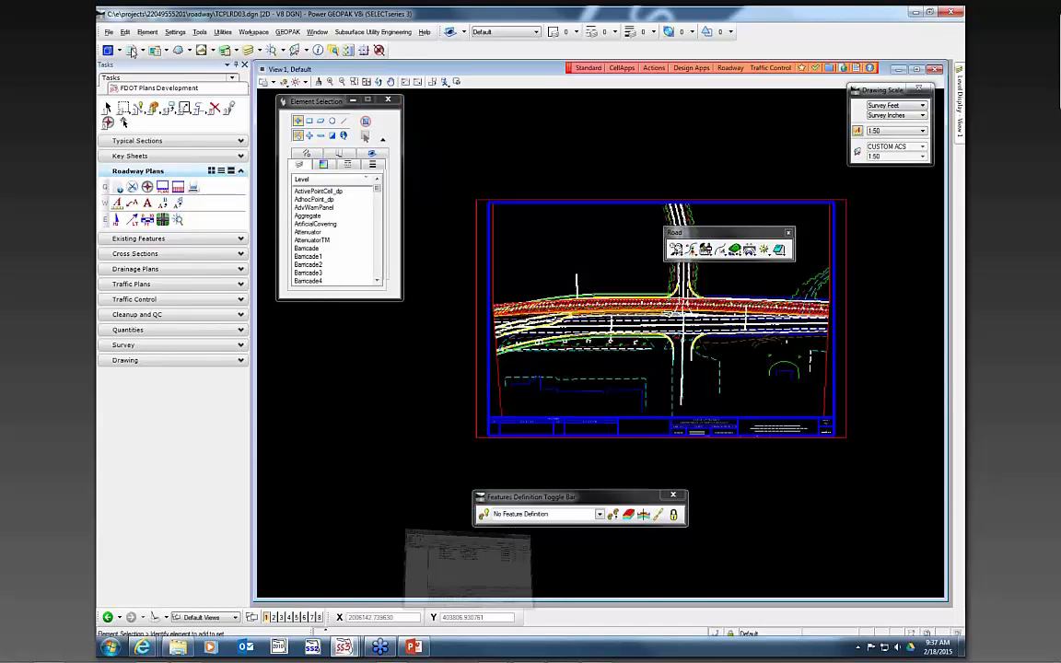
left_click(679, 481)
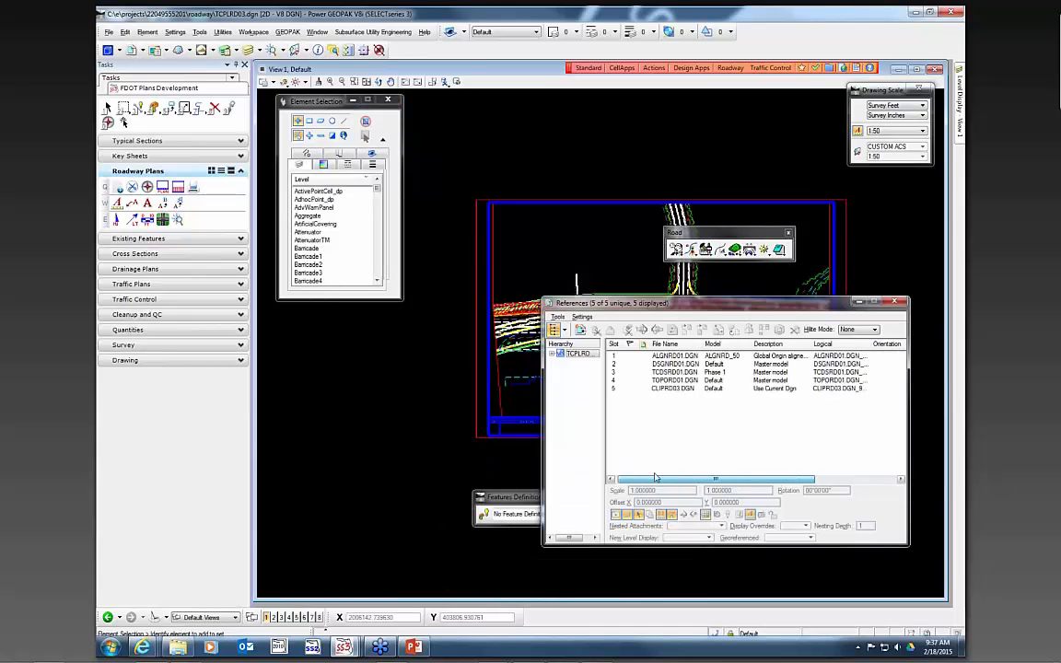
left_click(680, 388)
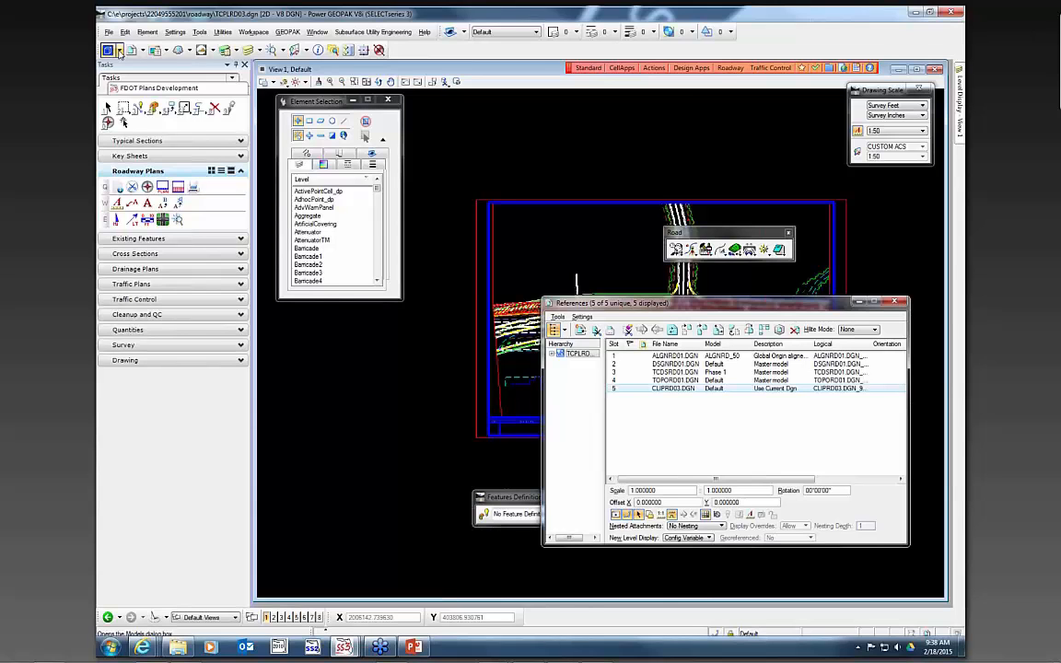
left_click(894, 301)
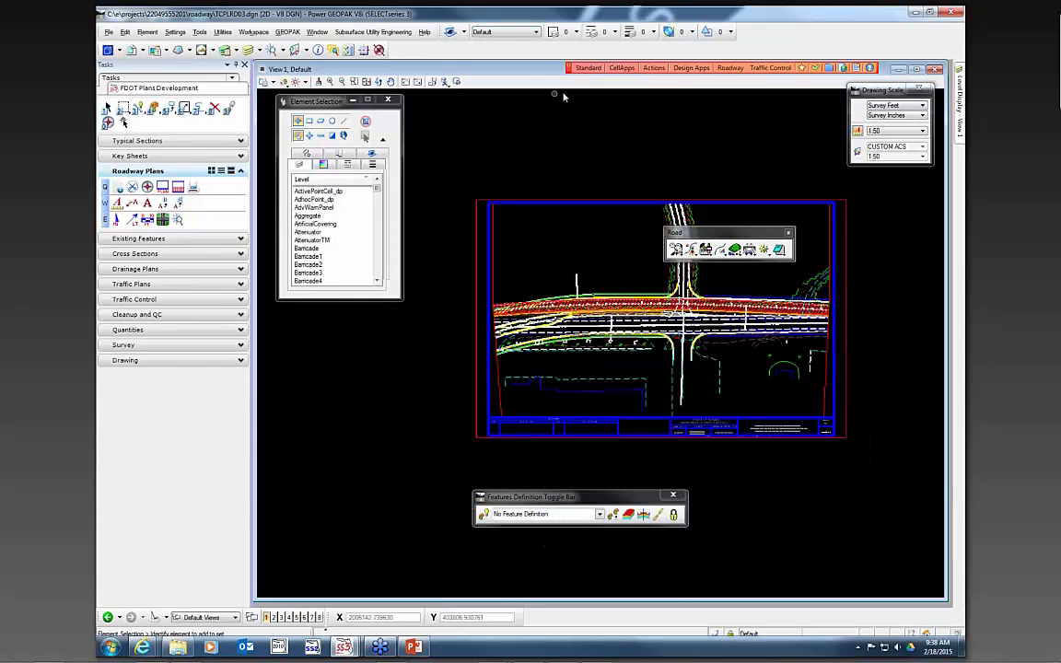
- Enable Include Utilities Features in the FDOT Menu Configuration and apply it
left_click(588, 69)
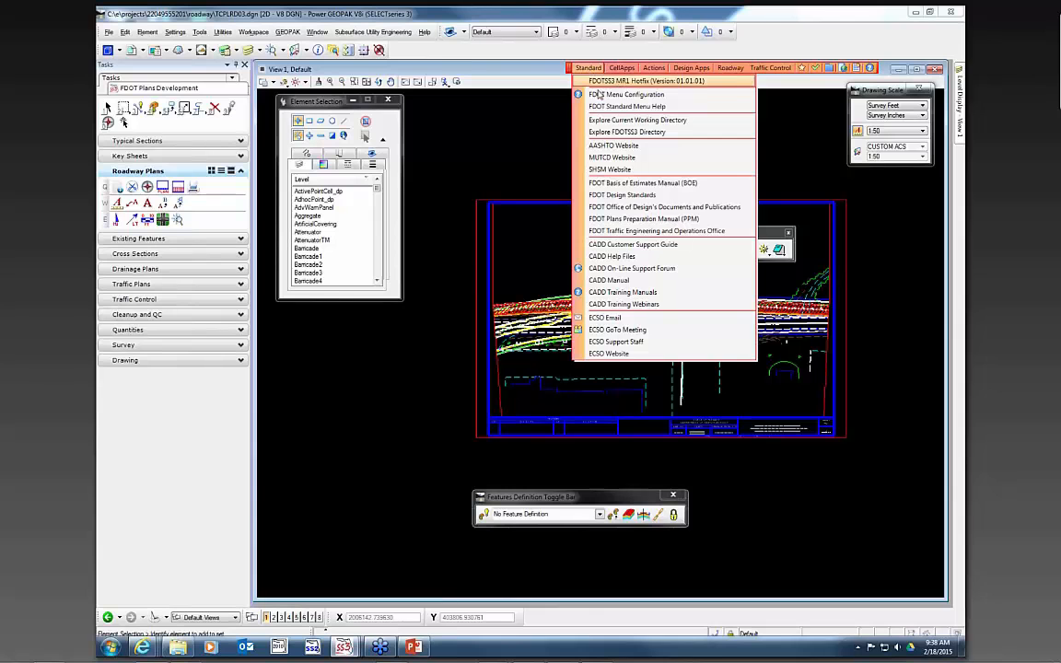
left_click(610, 96)
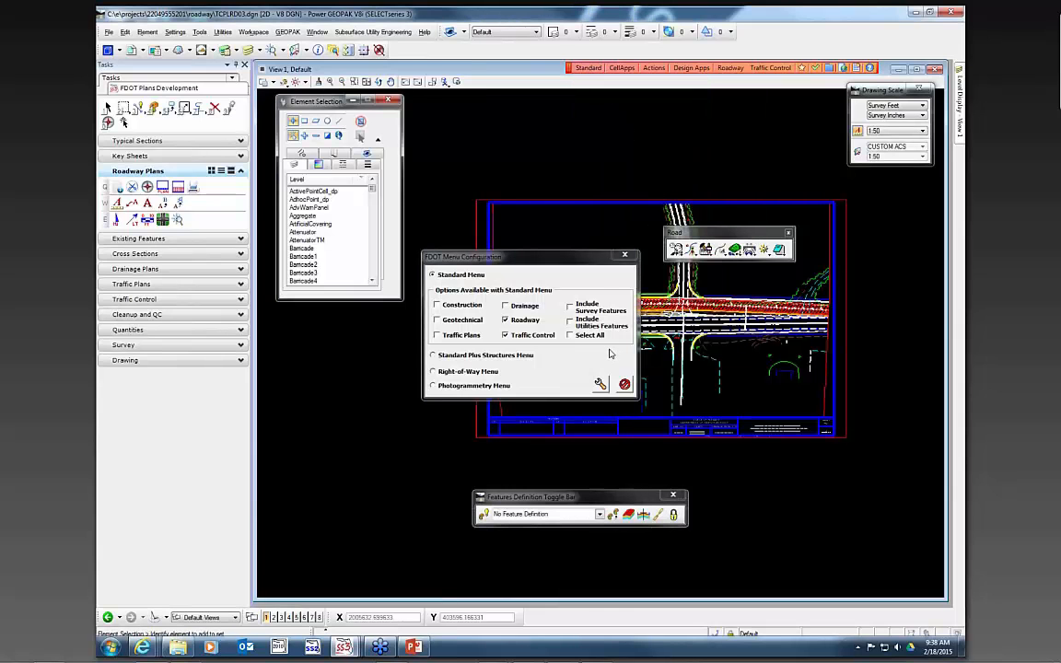
left_click(570, 323)
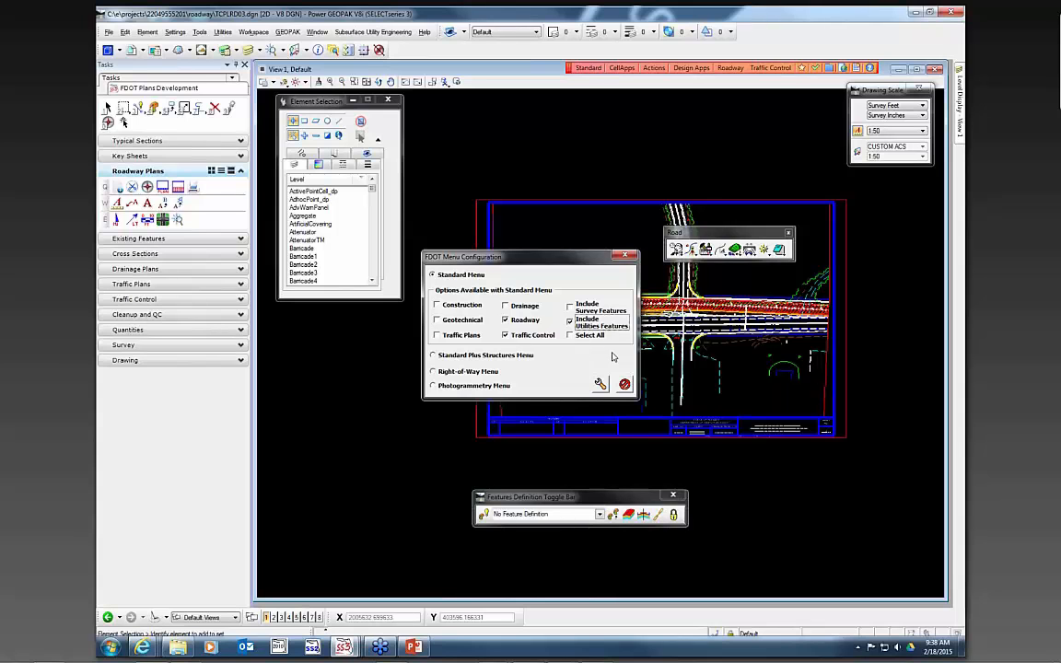
left_click(600, 384)
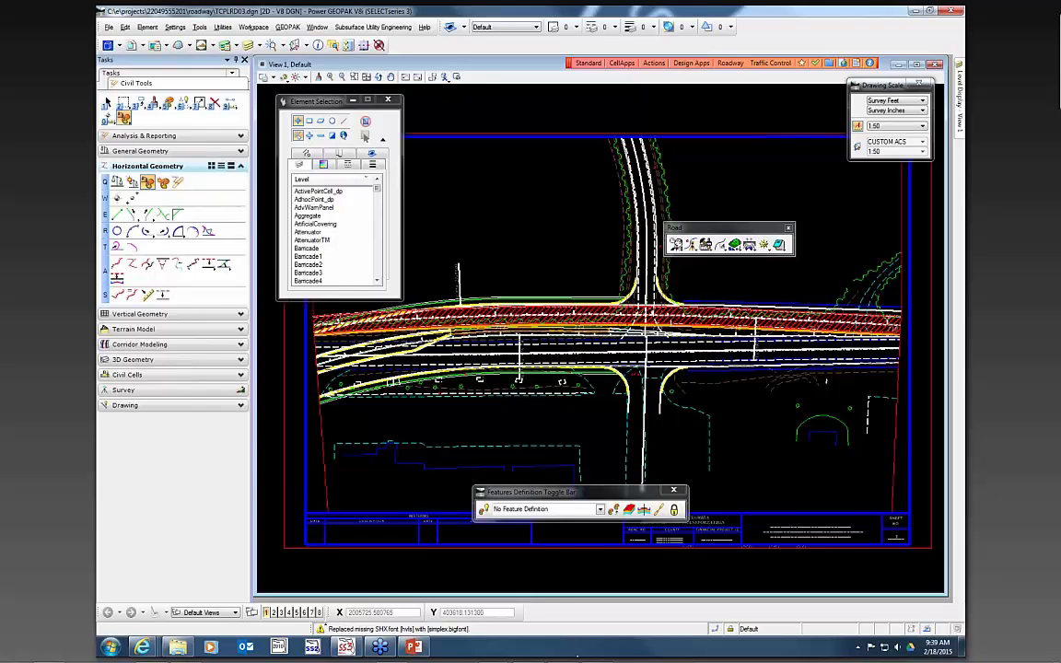
- Browse the Utilities feature definitions, including proposed Gas Main entries, in the Features Definition Toggle Bar
left_click_drag(543, 495, 479, 145)
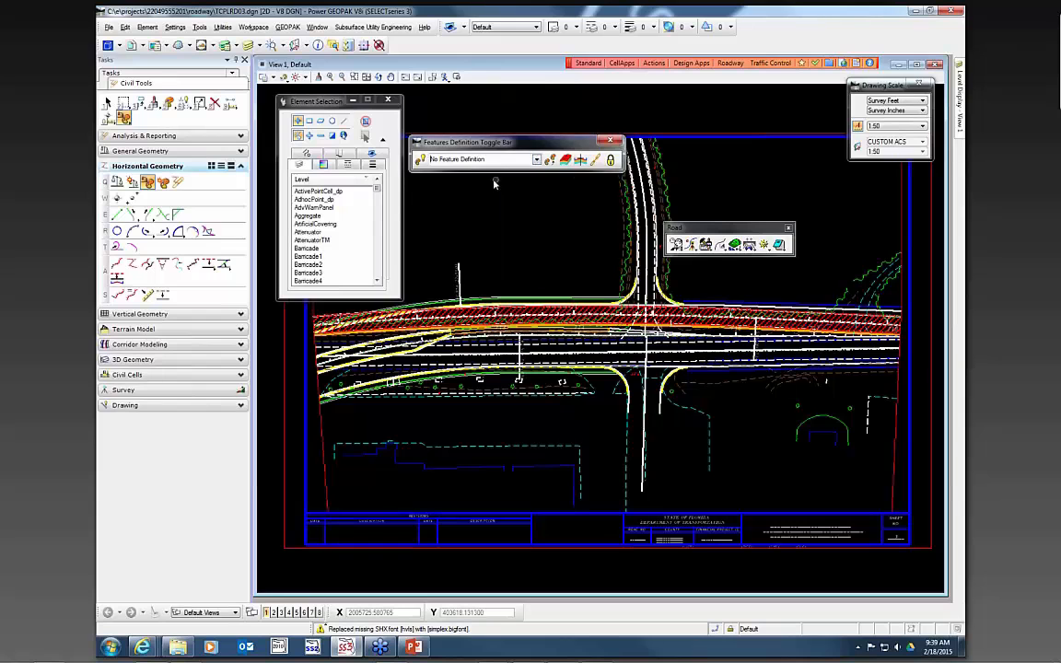
left_click(537, 160)
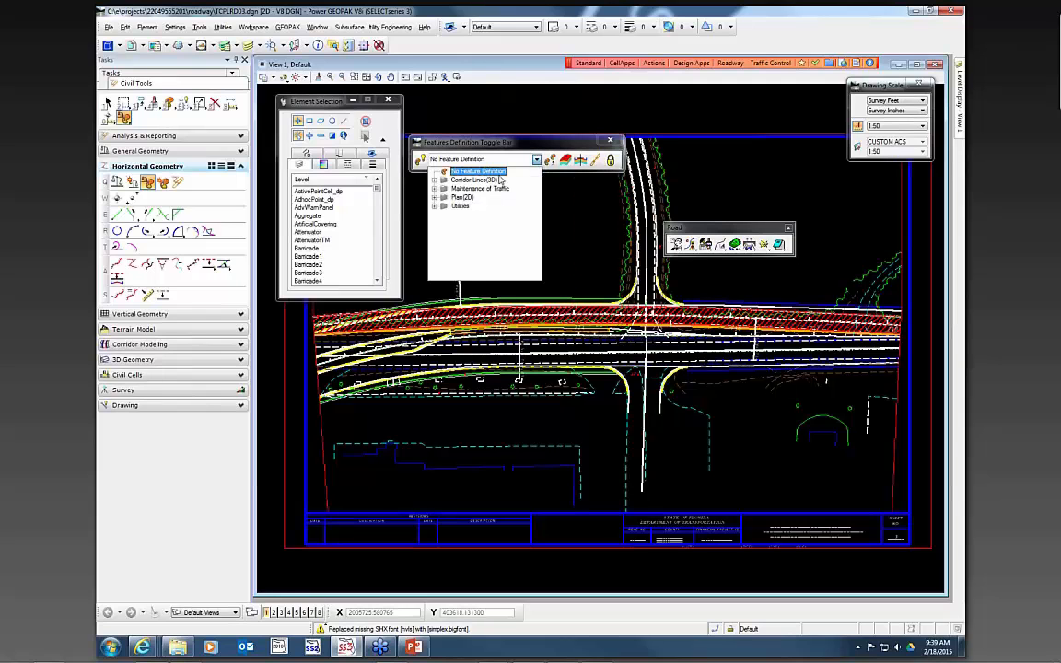
left_click(435, 206)
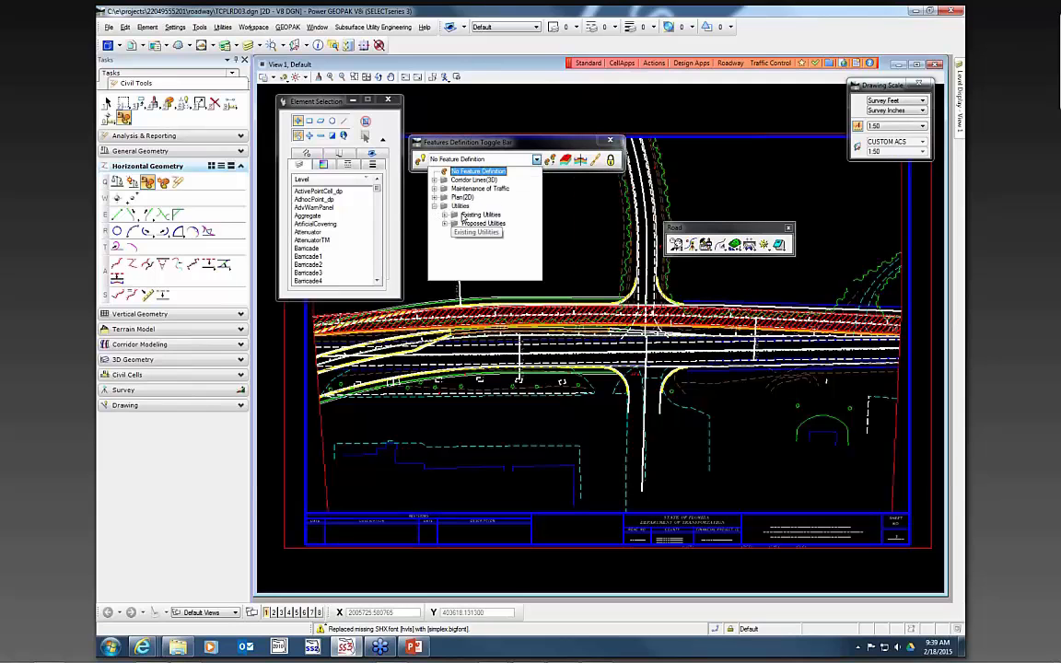
left_click(445, 216)
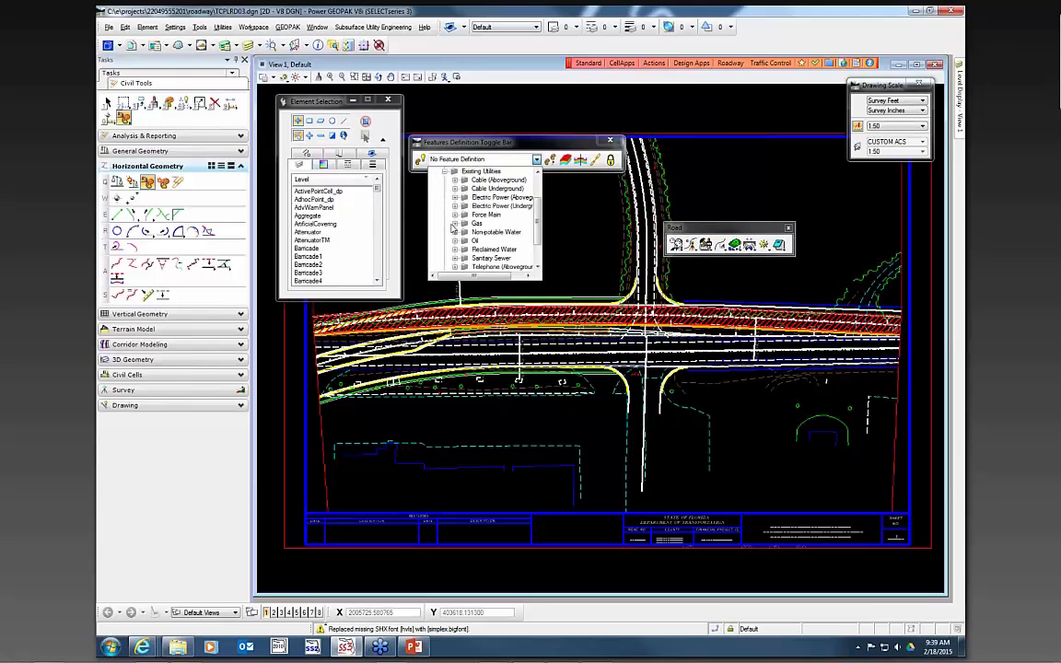
left_click(445, 173)
left_click(444, 223)
left_click(455, 225)
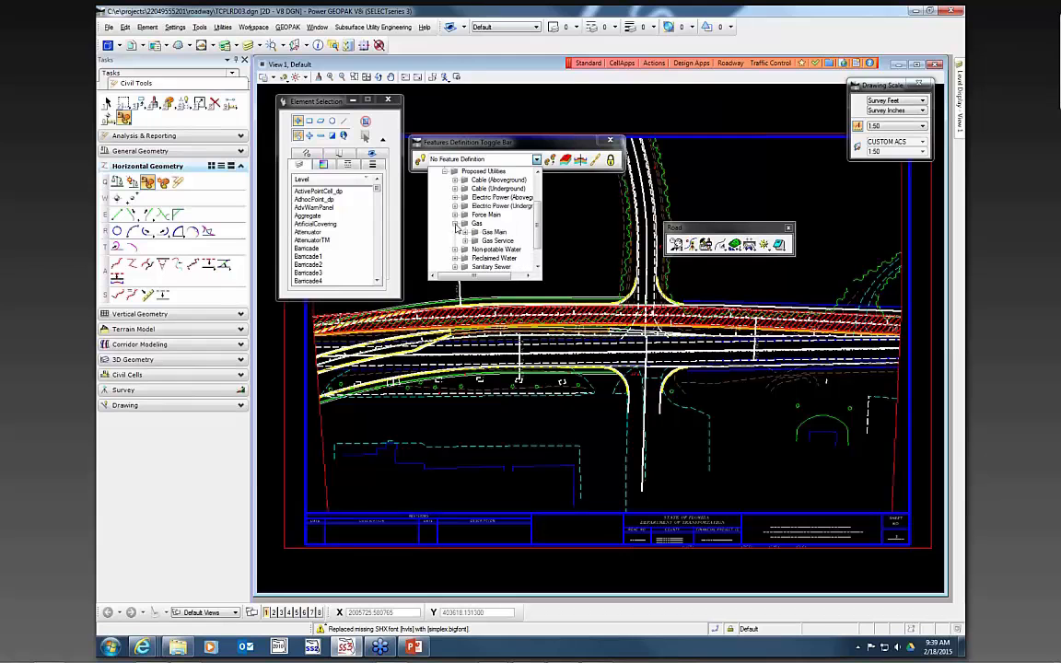
left_click(464, 232)
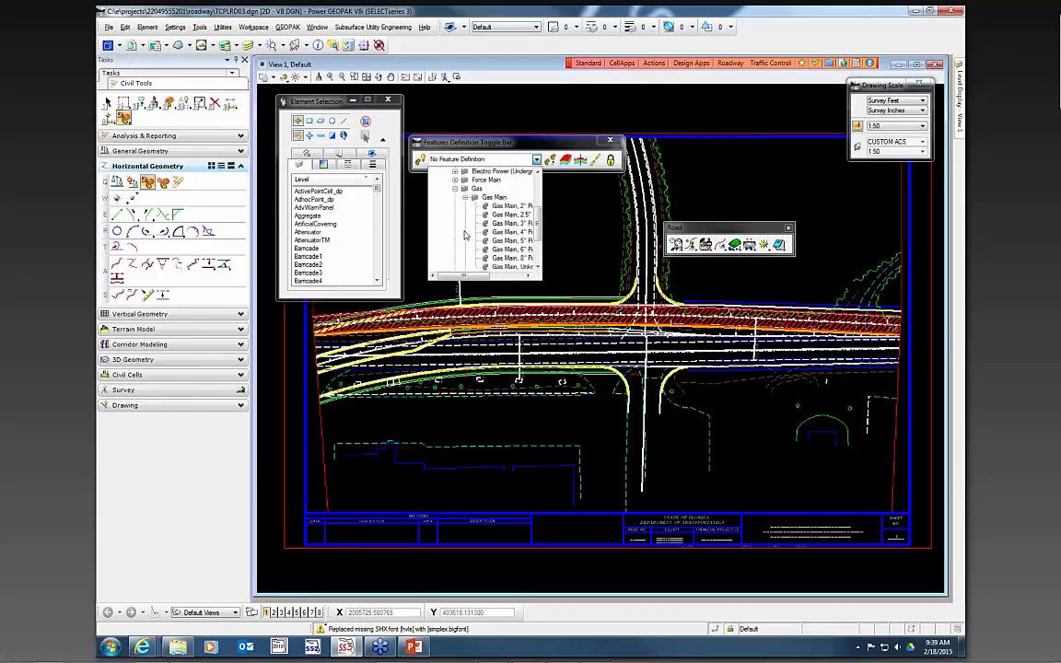
left_click(477, 278)
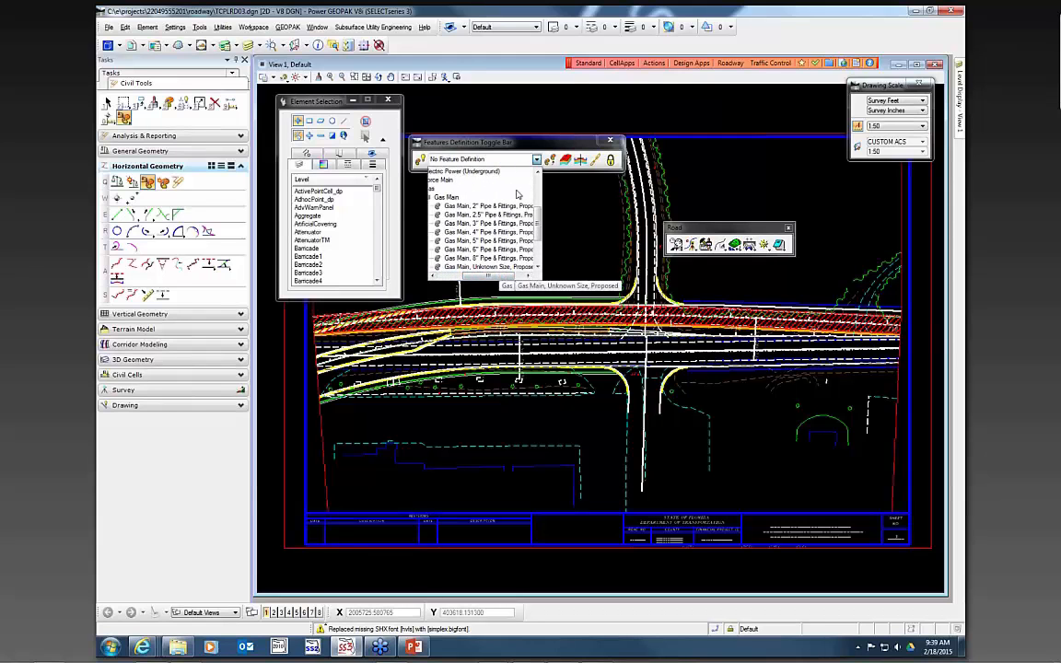
scroll(518, 194, "down", 2)
left_click_drag(486, 280, 462, 284)
scroll(481, 247, "up", 3)
scroll(451, 221, "up", 3)
left_click(443, 223)
left_click(568, 277)
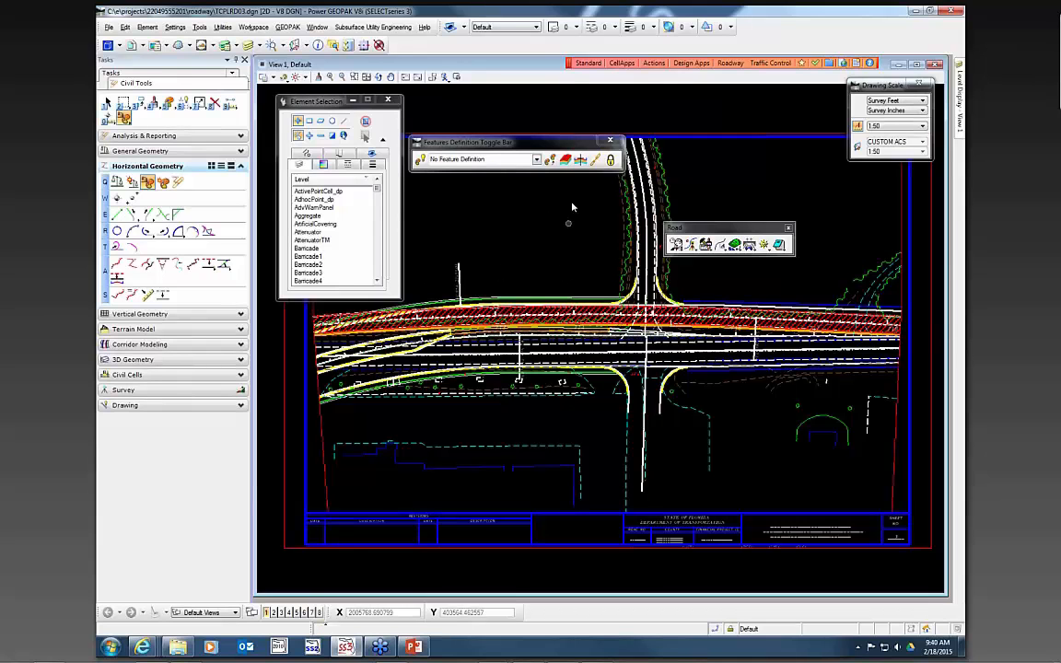
- Open Create File/Project and choose the Roadway Design Files (DGN) group with file type UTILITIES - PROPOSED
left_click(655, 66)
left_click(669, 77)
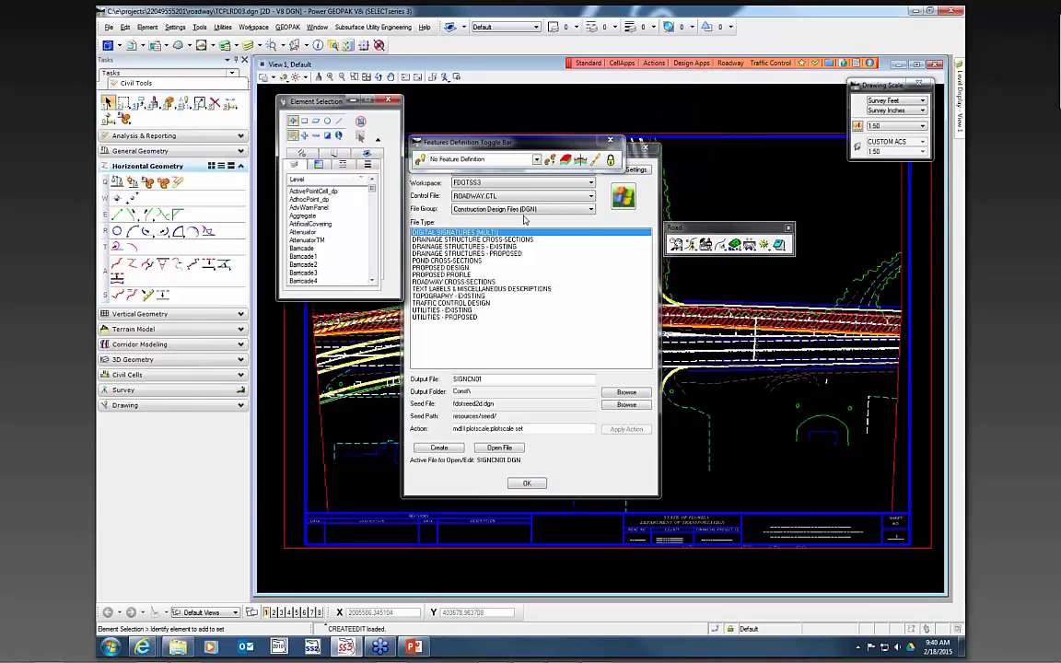
left_click(528, 210)
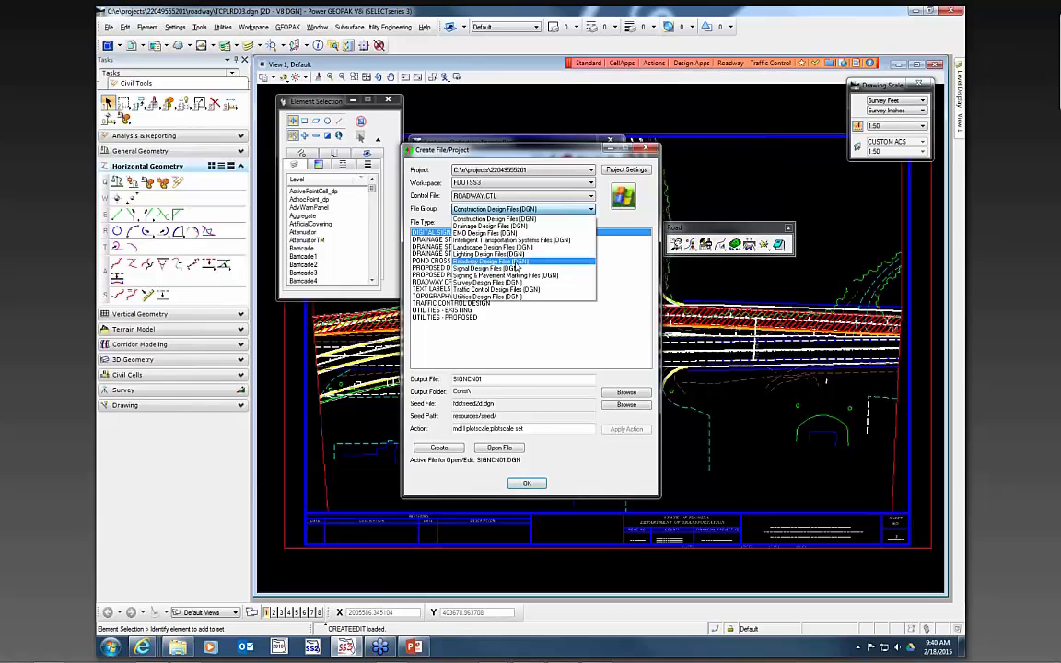
left_click(467, 241)
left_click(507, 340)
scroll(509, 339, "down", 17)
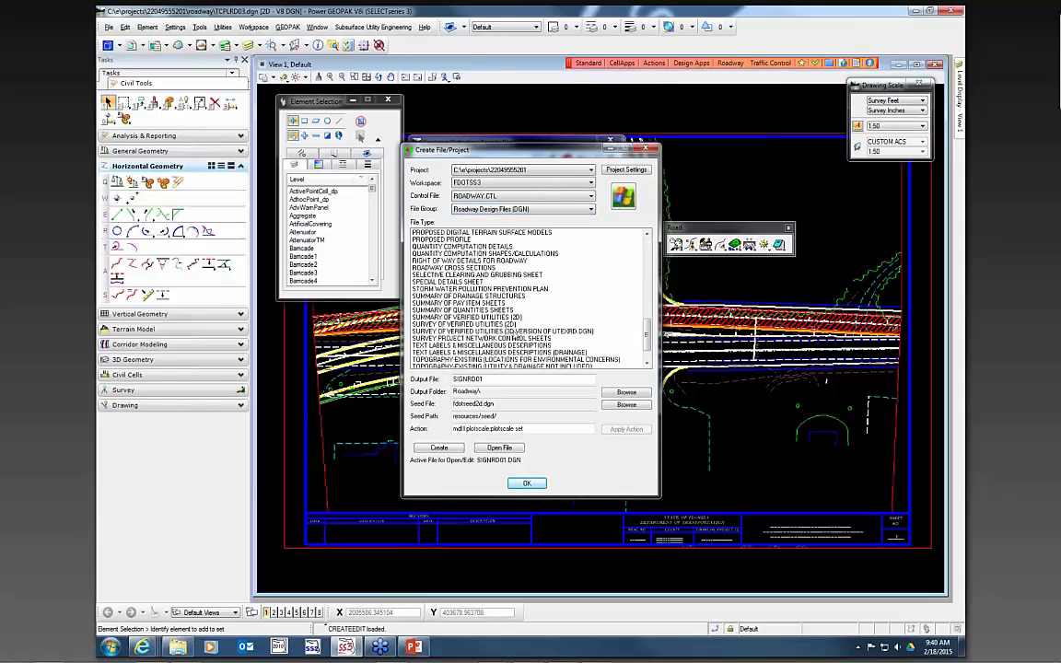
scroll(487, 346, "down", 1)
left_click(458, 346)
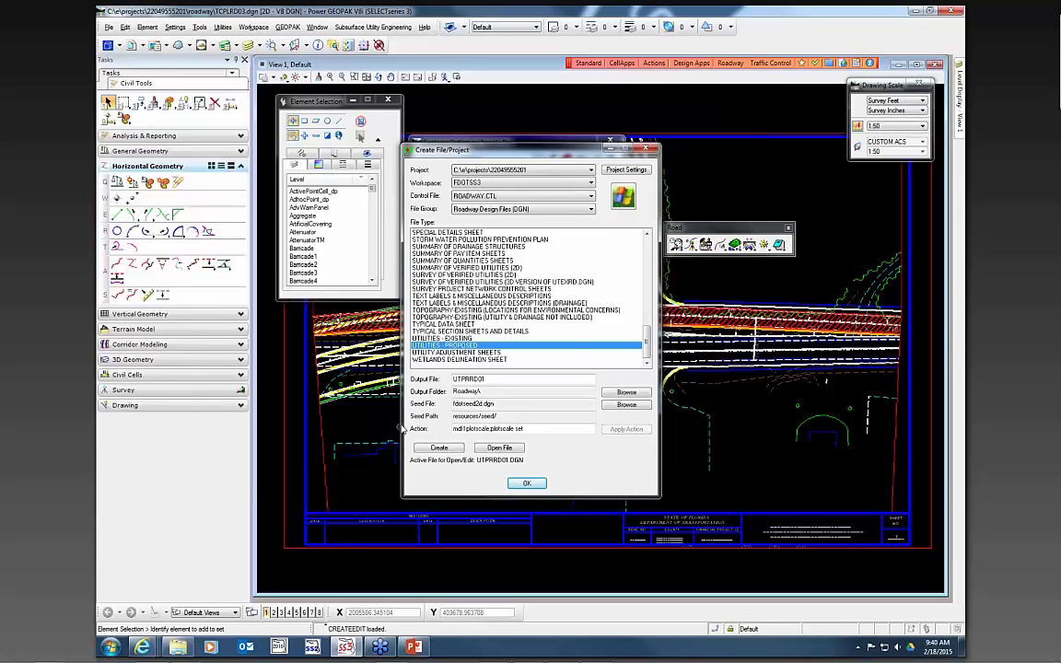
- Create the proposed utilities file UTPRRD01 and open it, closing the dialog
left_click(438, 448)
key("Return")
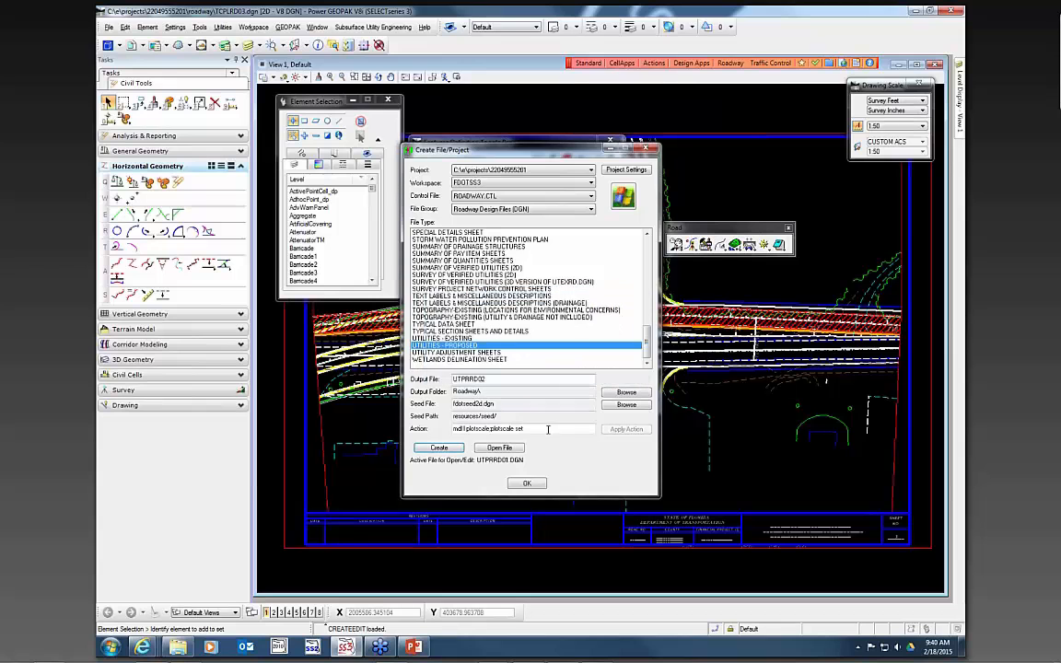
left_click(498, 449)
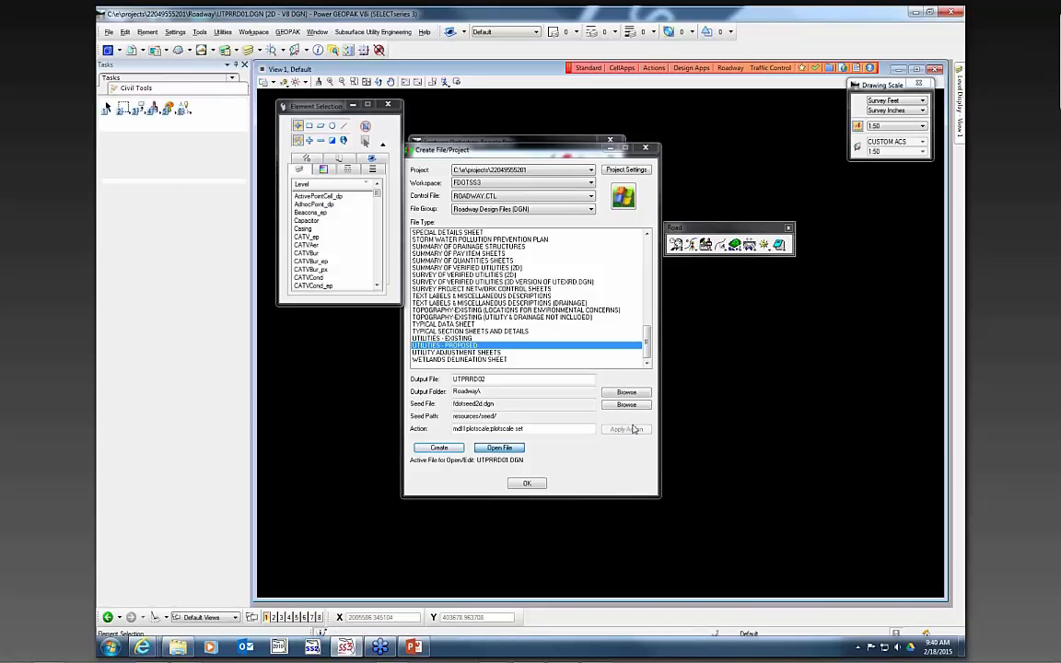
left_click(540, 485)
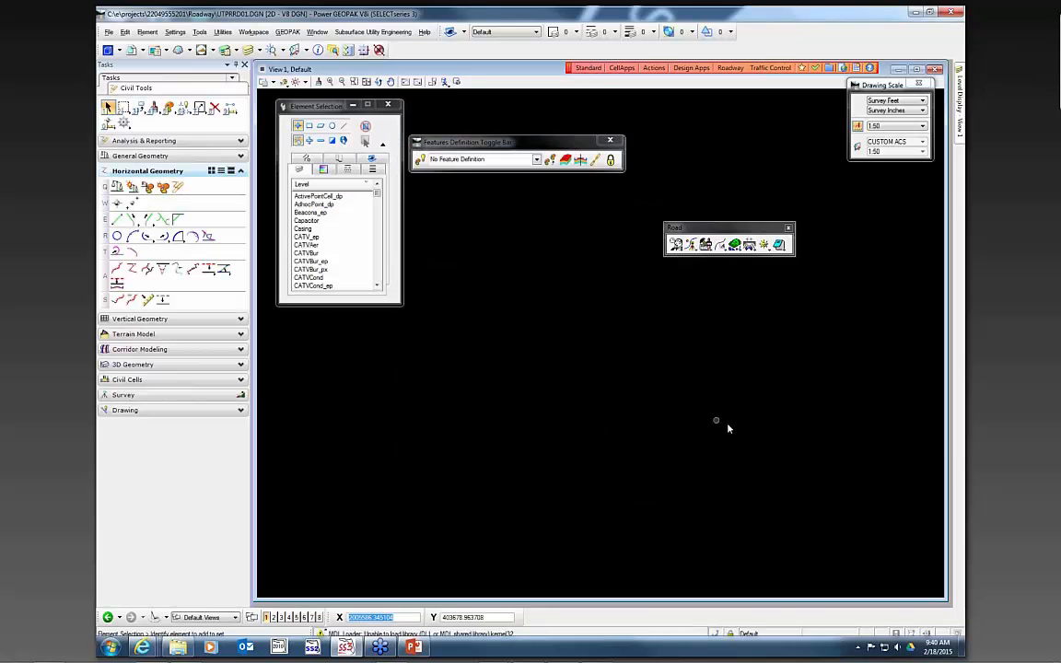
- Attach UTEXRD01.DGN from the project's utils folder as a reference
left_click(133, 51)
left_click(559, 317)
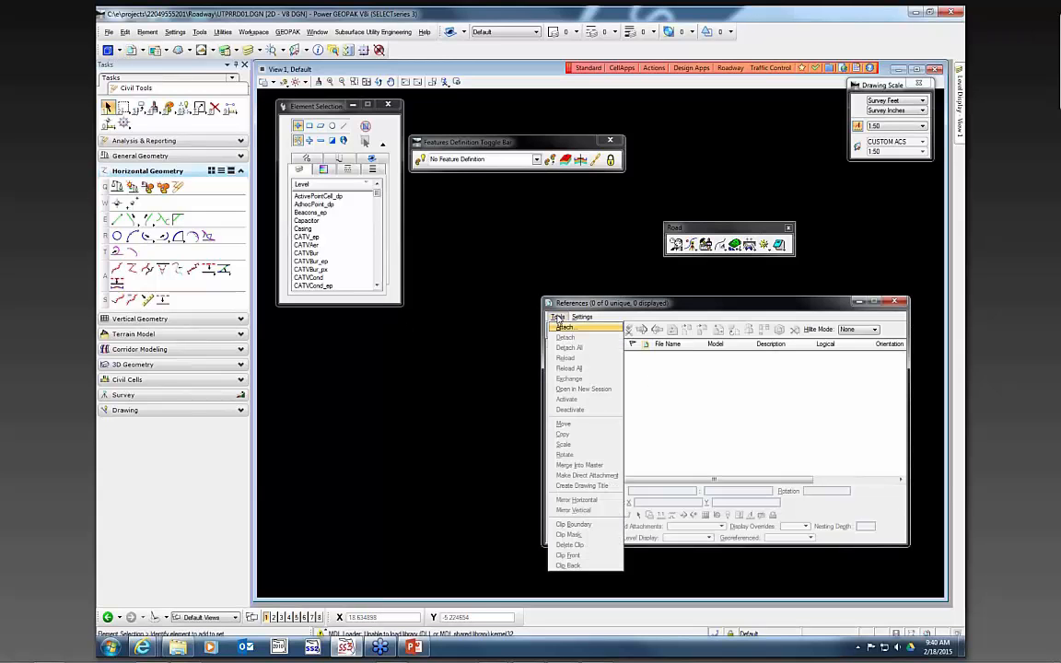
left_click(564, 329)
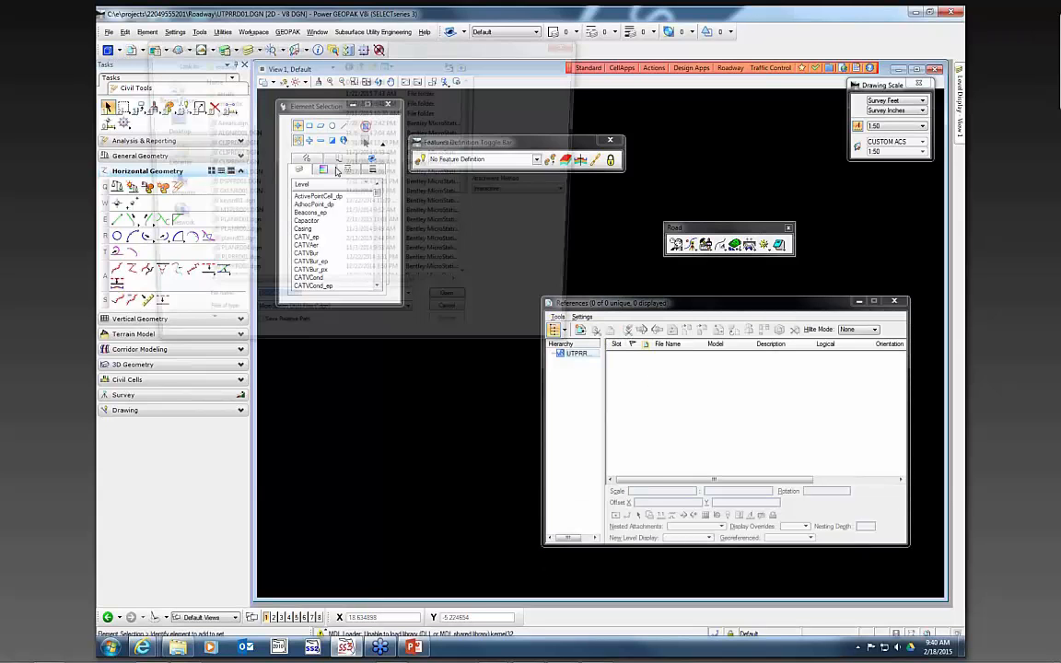
left_click(360, 68)
left_click(284, 225)
scroll(271, 261, "down", 4)
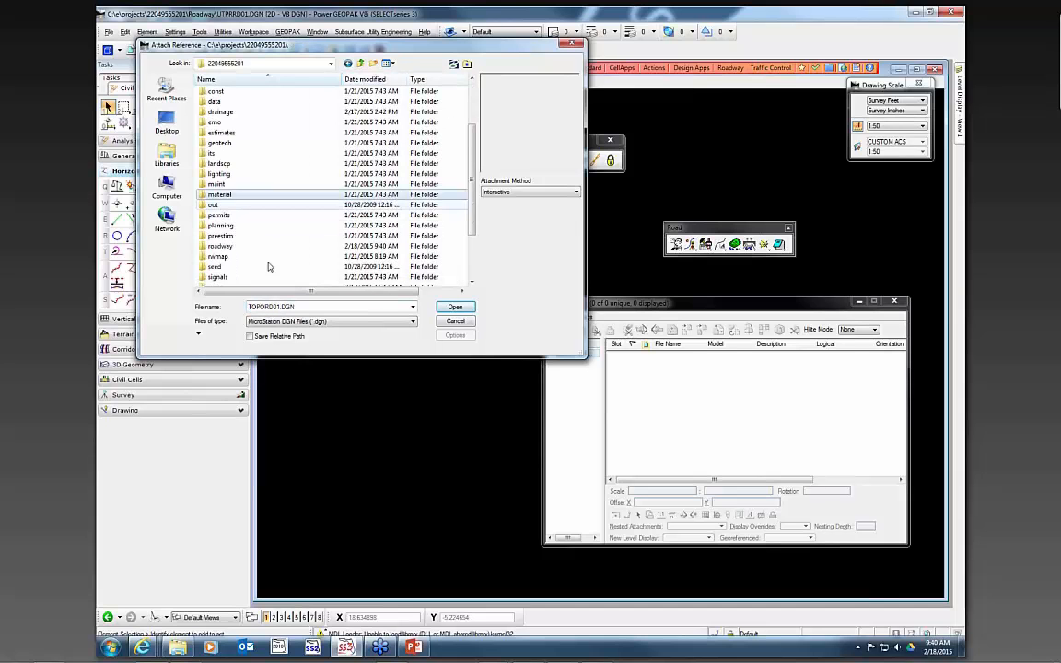
double_click(236, 277)
left_click(230, 102)
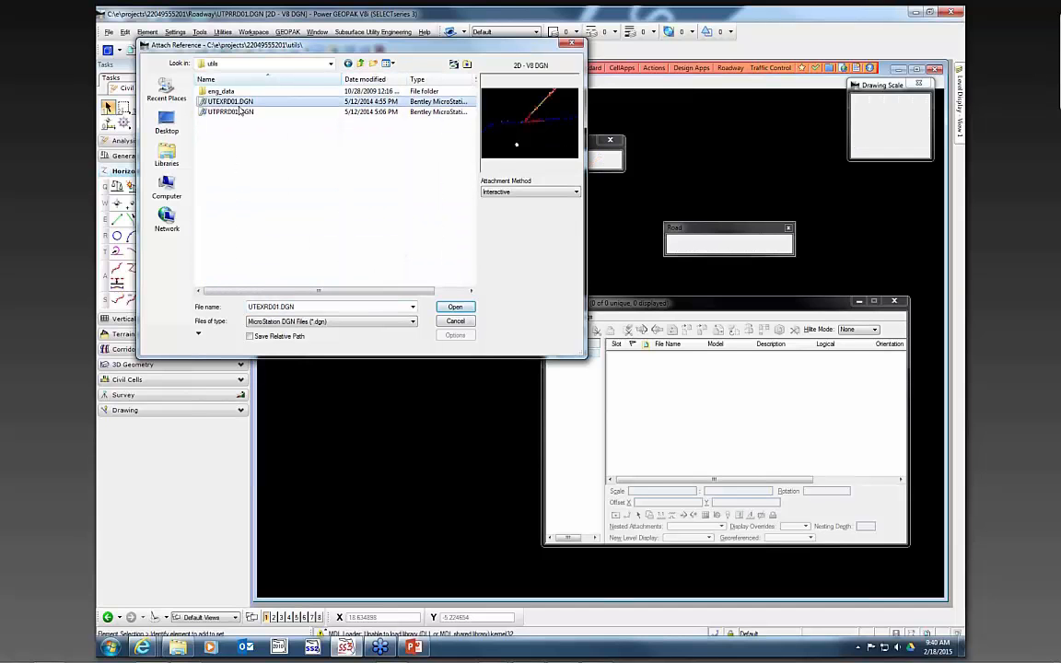
left_click(455, 307)
left_click(507, 447)
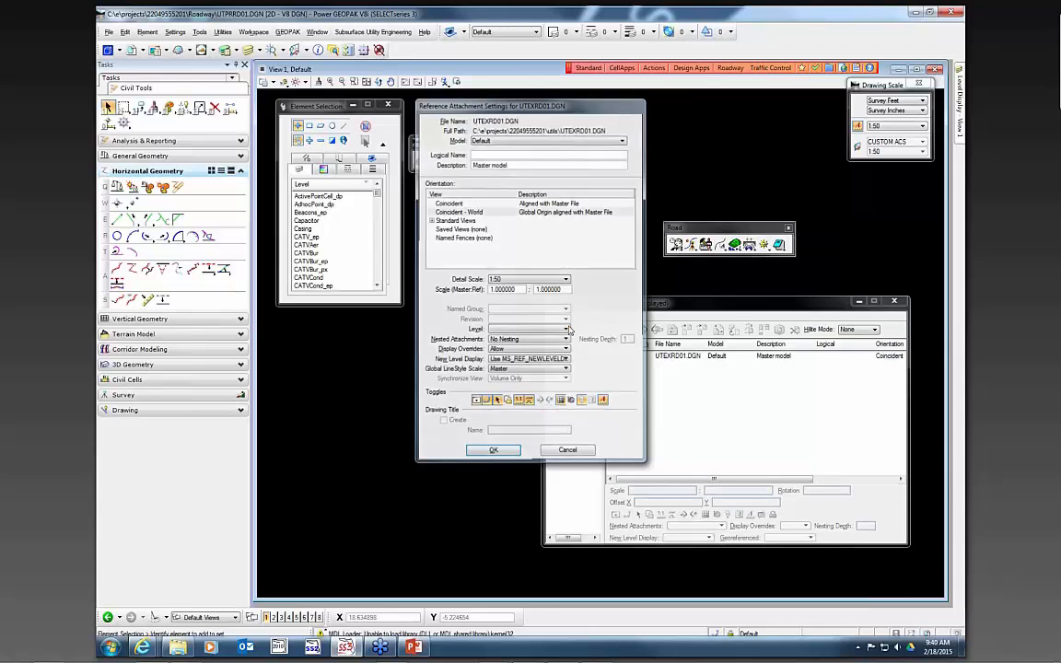
left_click(554, 329)
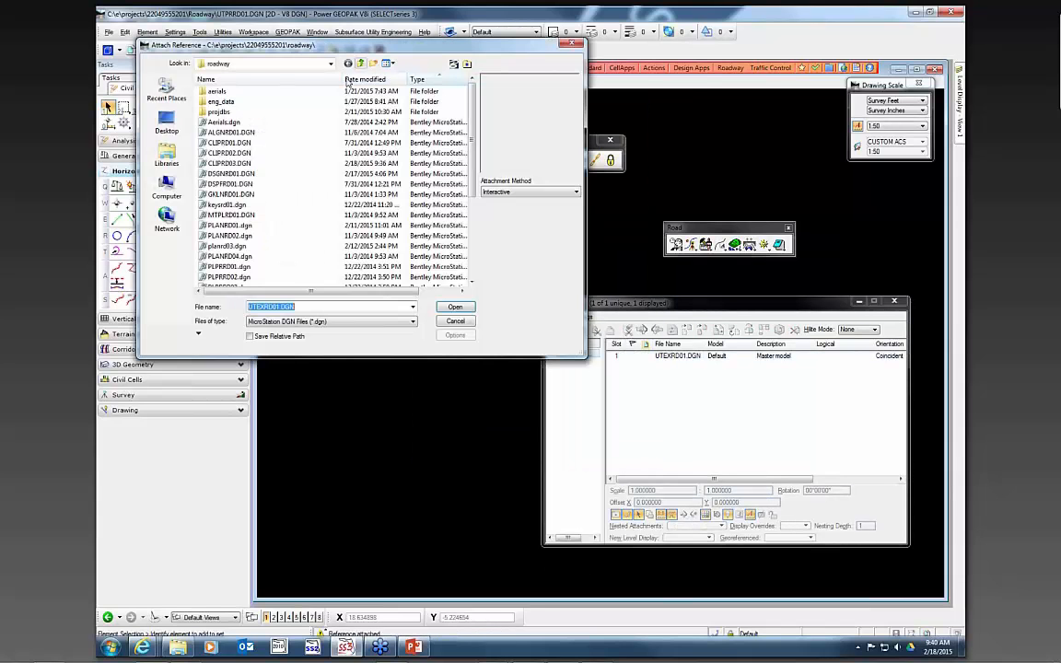
- Attach ALGNRD01.DGN using model ALGNRD_50 and DSGNRD01.DGN from the roadway folder as references
left_click(228, 173)
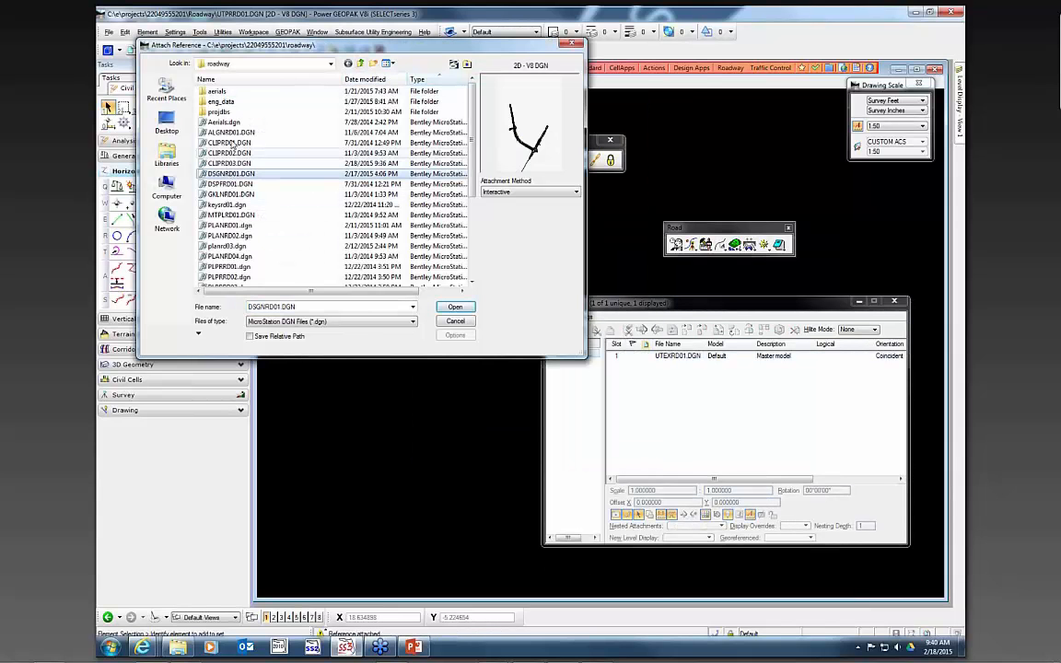
left_click(230, 132, "ctrl")
left_click(453, 306)
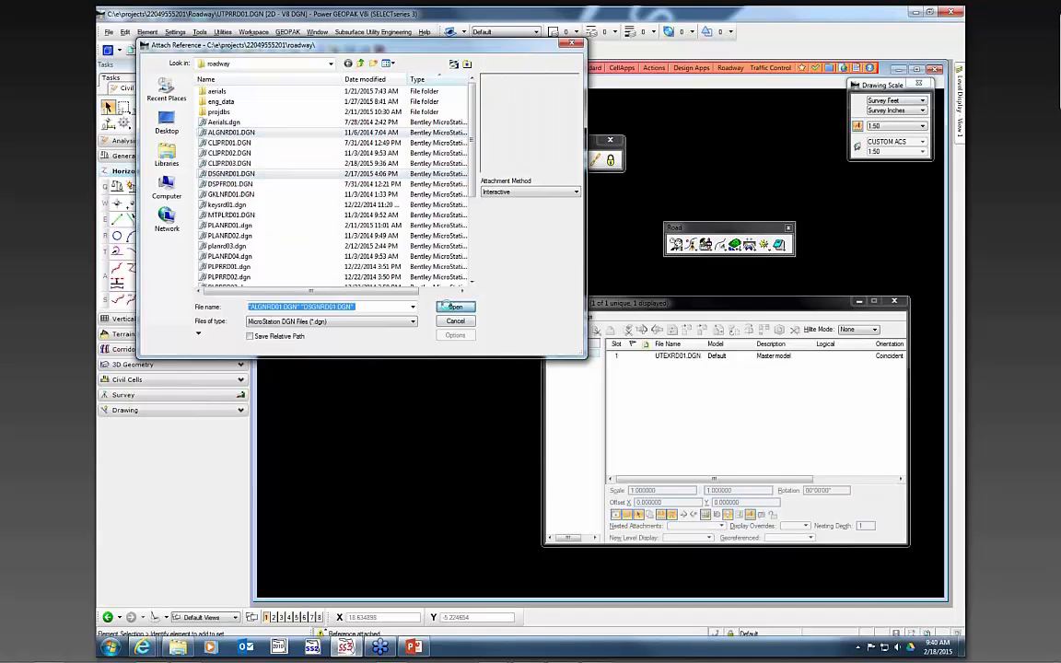
left_click(472, 138)
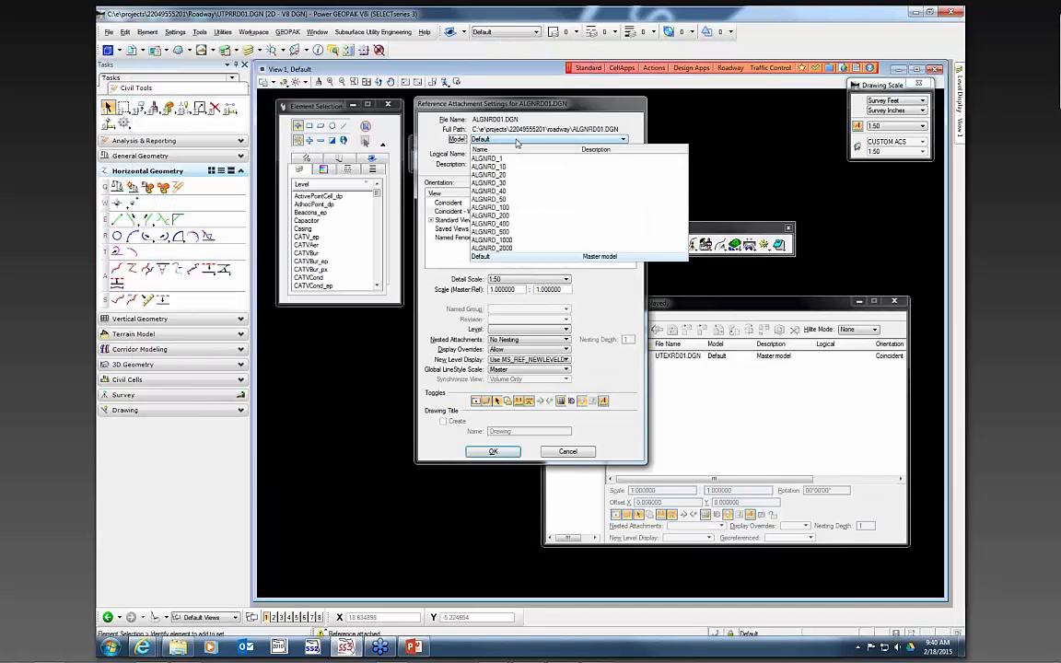
left_click(509, 202)
left_click(493, 451)
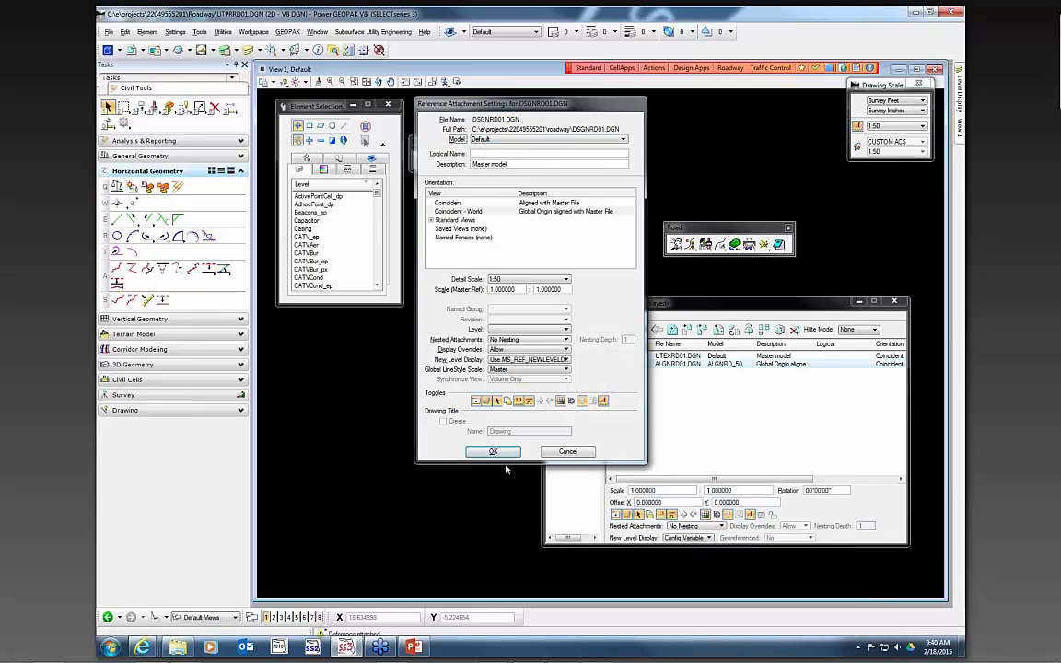
left_click(493, 452)
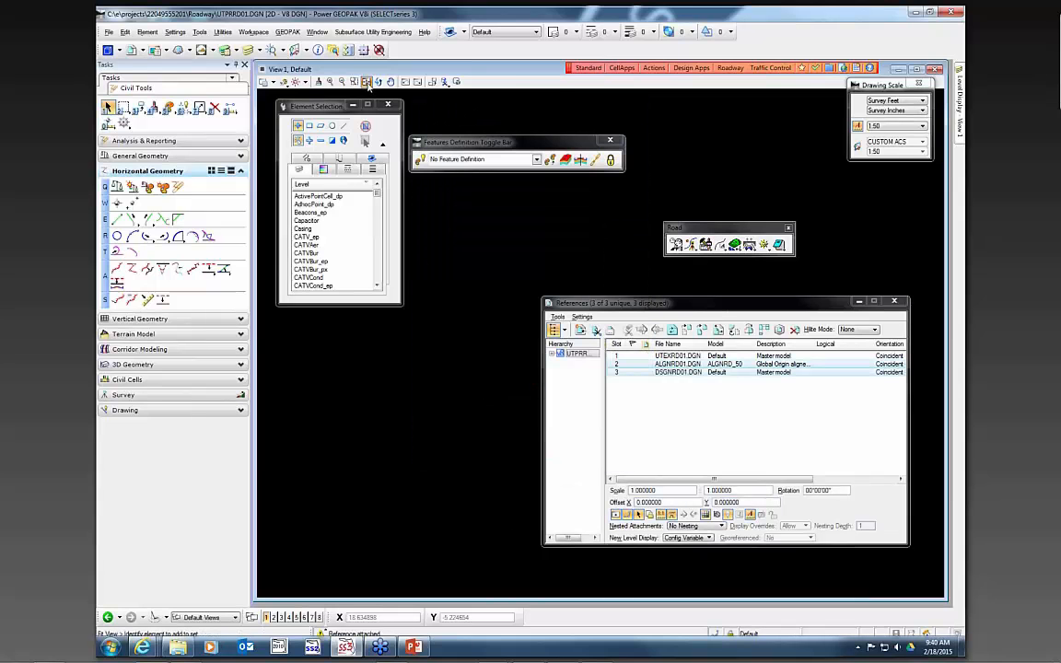
- Fit the view to the references and rotate it by two points to align with the roadway
left_click(366, 82)
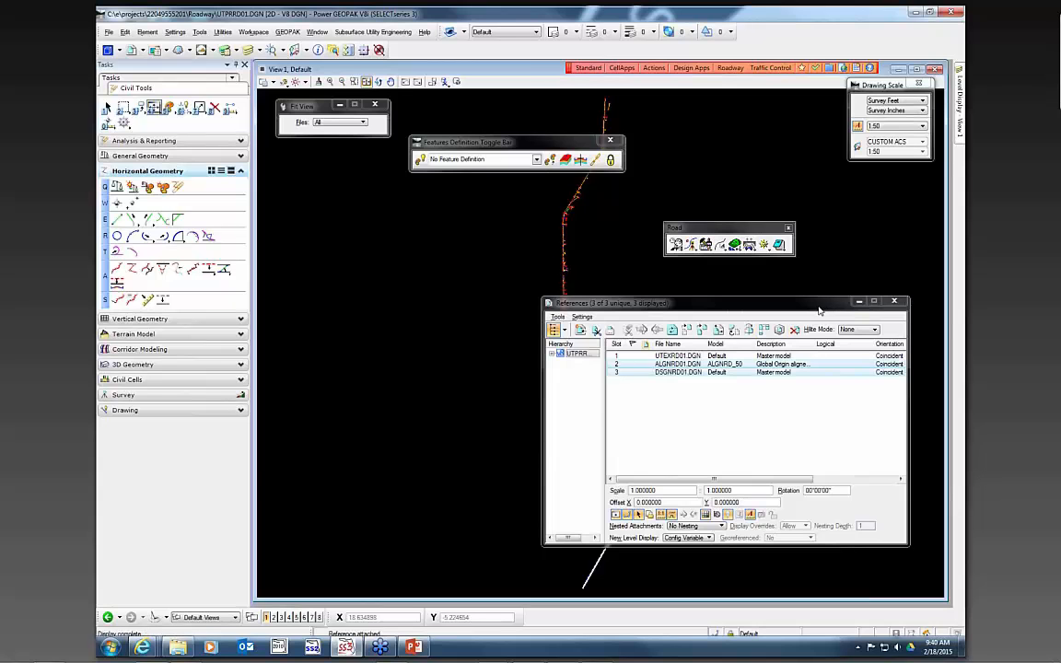
left_click(859, 302)
scroll(527, 417, "down", 2)
scroll(472, 381, "up", 4)
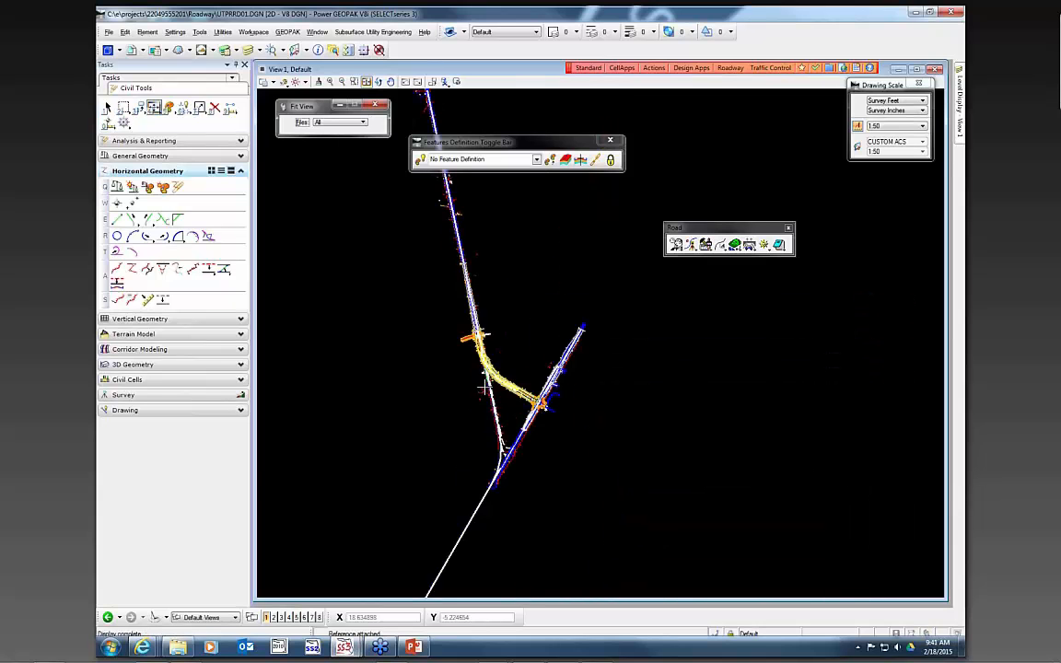
scroll(483, 385, "up", 2)
scroll(458, 350, "up", 4)
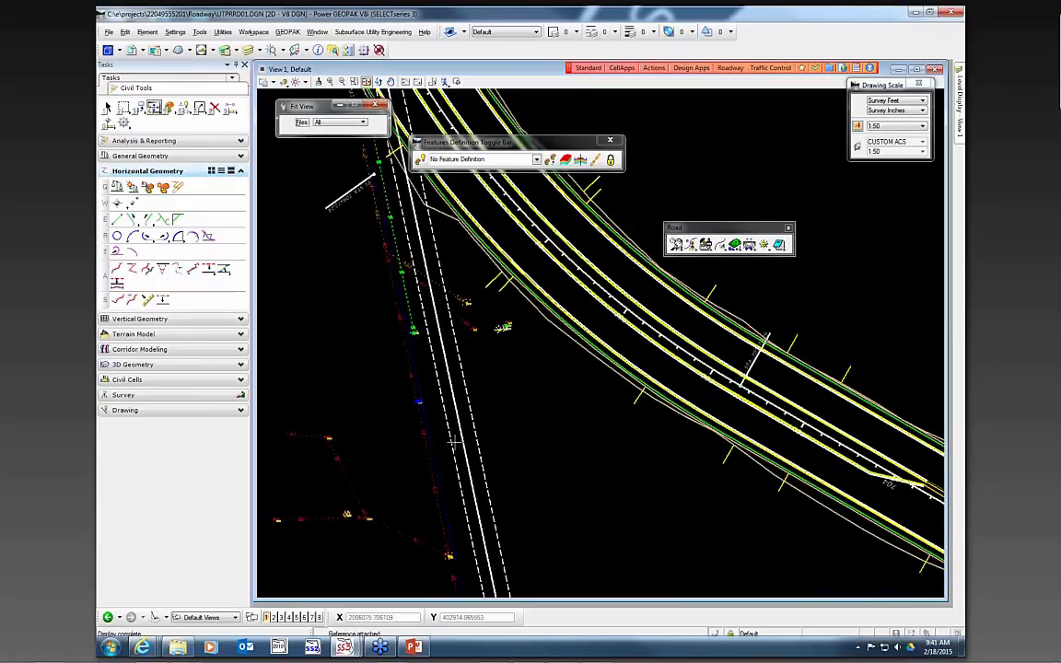
scroll(458, 350, "down", 1)
left_click(378, 83)
left_click(626, 353)
left_click(526, 223)
scroll(412, 310, "down", 2)
scroll(649, 247, "up", 2)
scroll(705, 277, "down", 2)
scroll(561, 263, "up", 2)
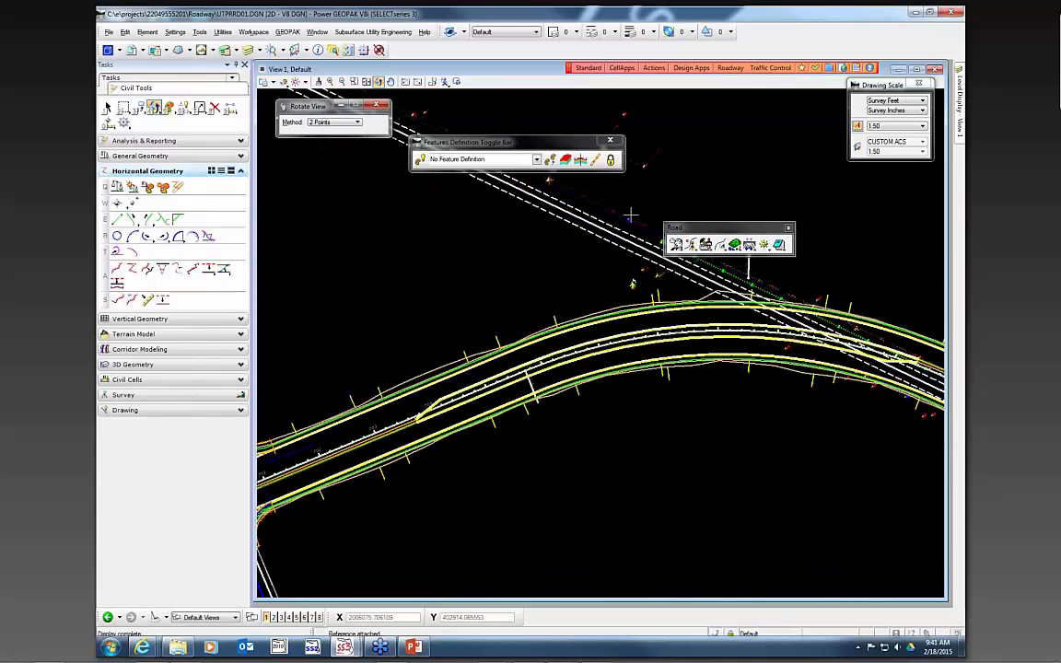
scroll(793, 442, "up", 1)
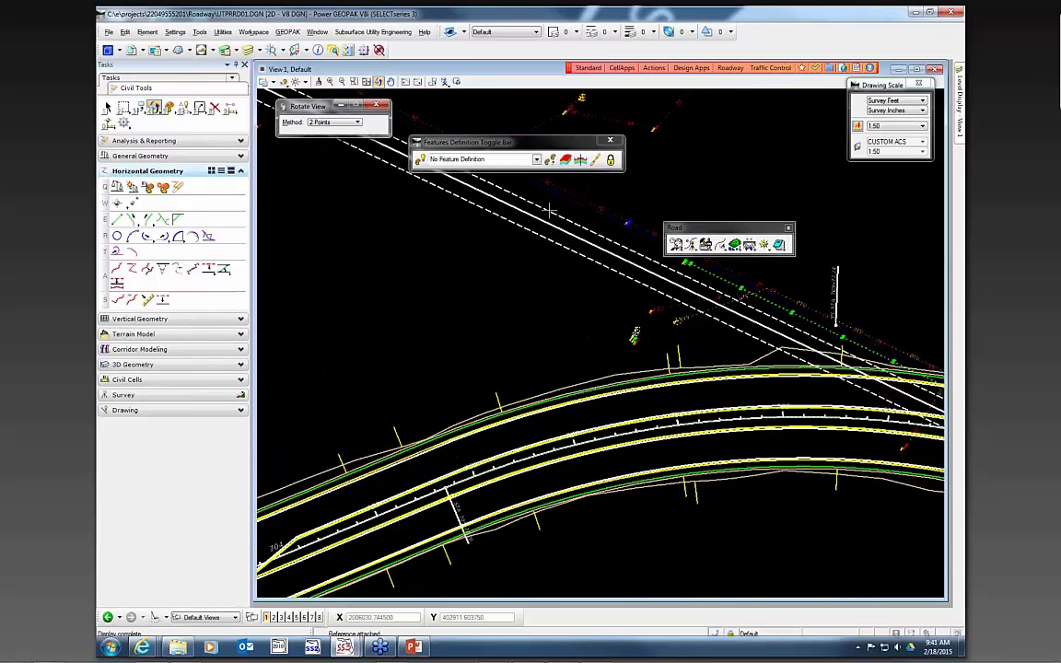
mouse_move(653, 274)
- Start the Line tool and set its feature definition to Sanitary Sewer, 12" Pipe, Proposed under Proposed Utilities
left_click(117, 220)
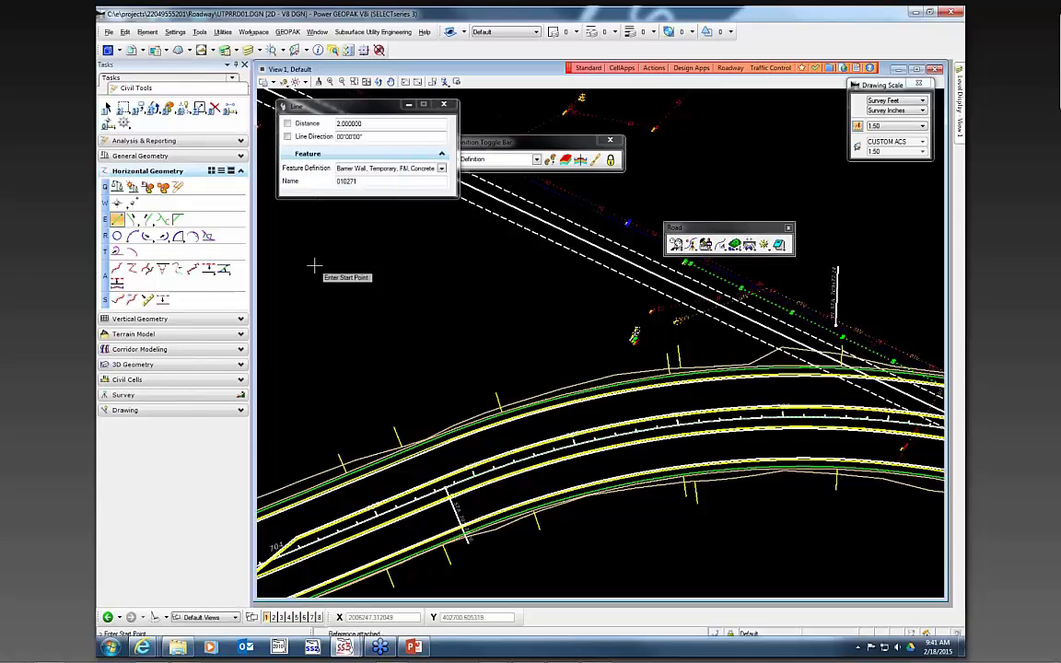
left_click(441, 168)
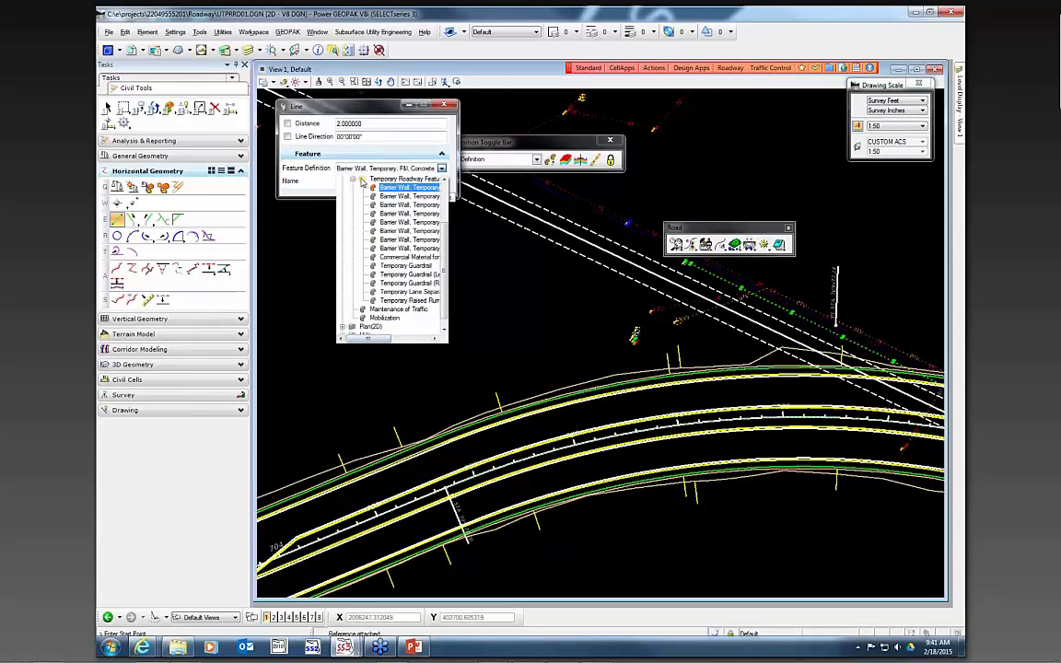
left_click(352, 179)
left_click(342, 274)
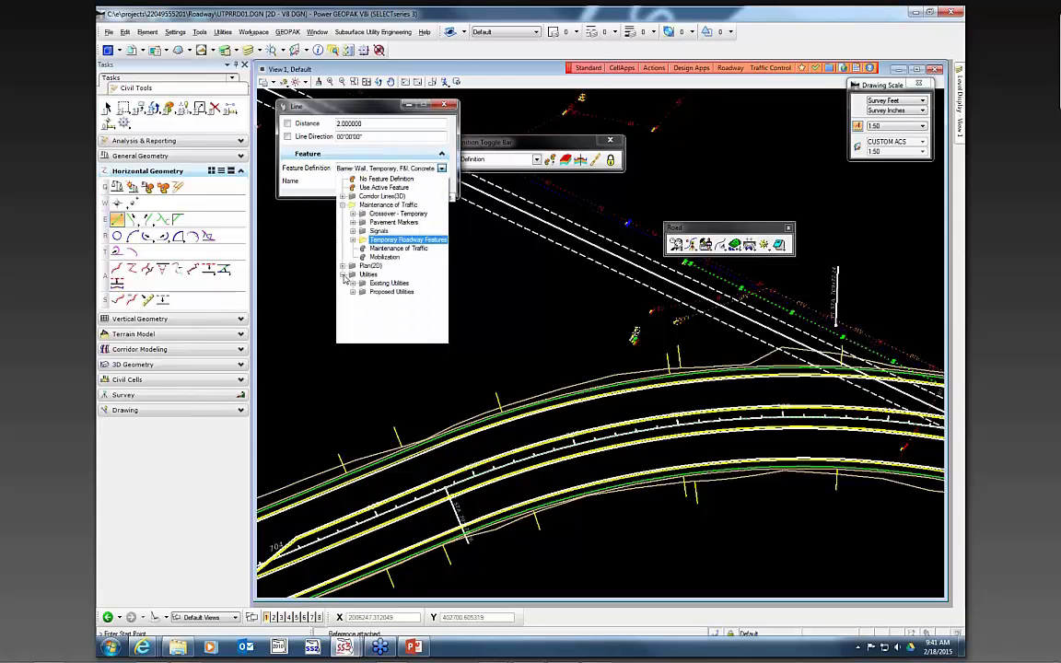
left_click(351, 292)
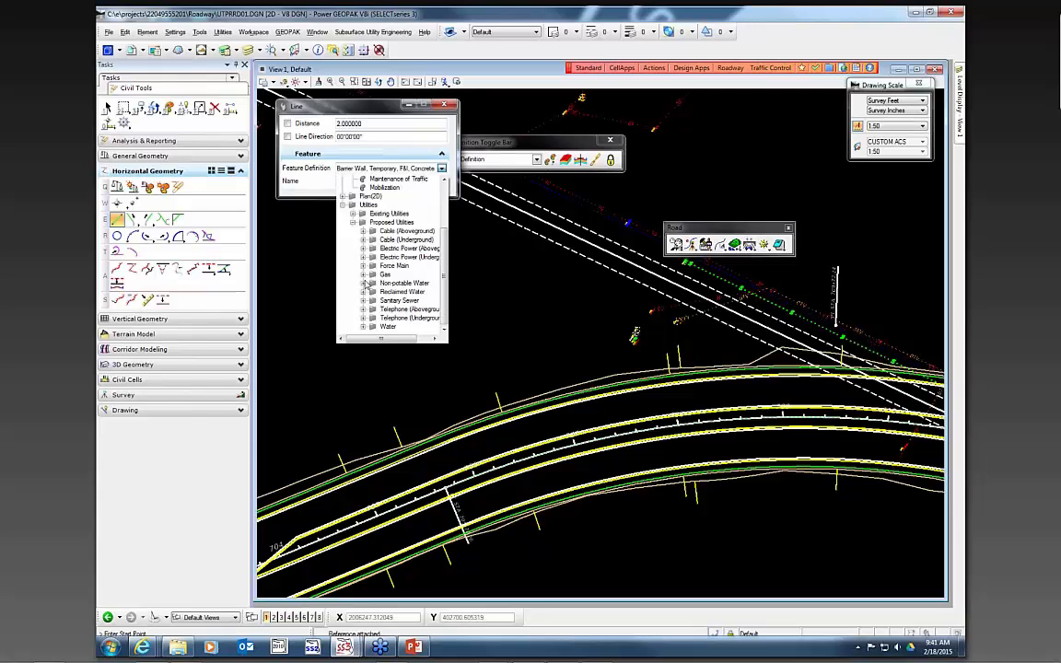
left_click(365, 302)
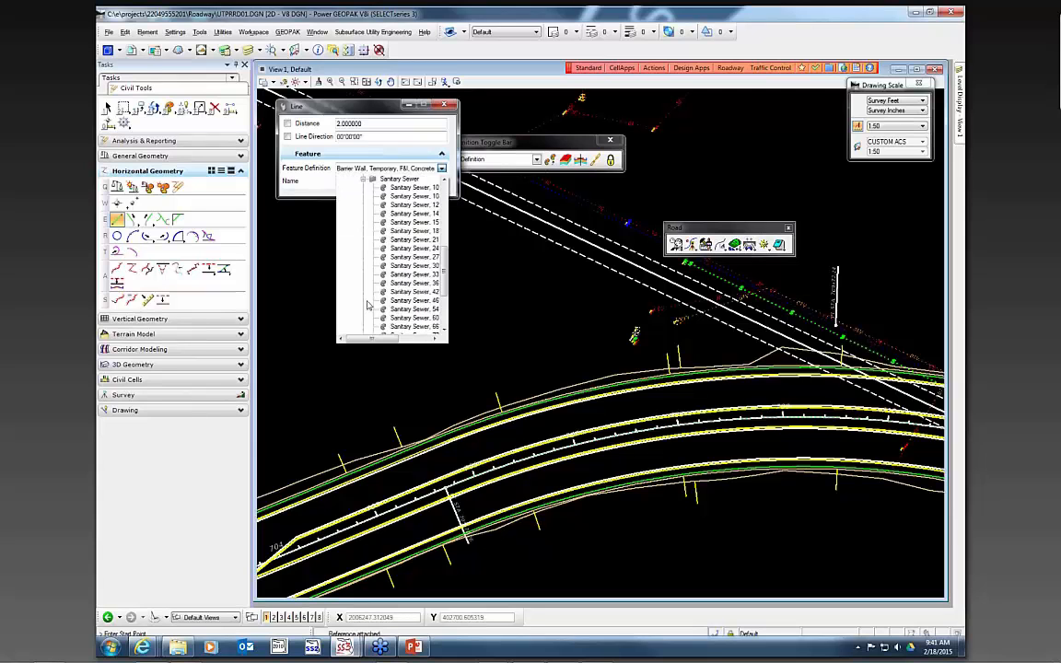
left_click_drag(378, 339, 398, 340)
left_click(402, 205)
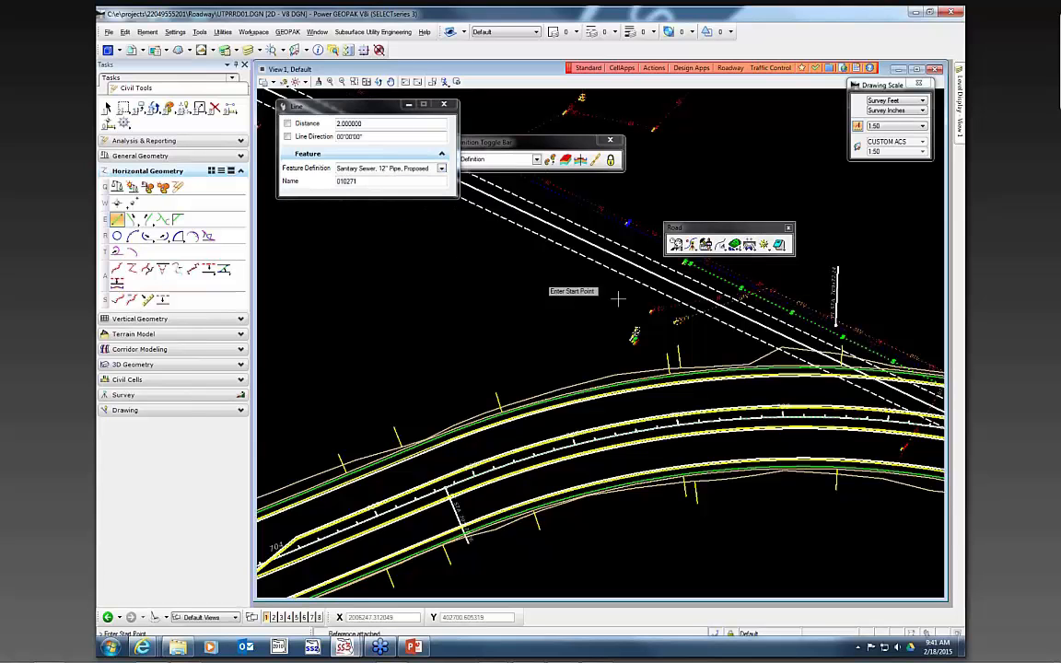
- Draw the proposed 12" sanitary sewer line from the existing sewer down to the roadway and west along it toward the intersection
left_click_drag(700, 227, 765, 200)
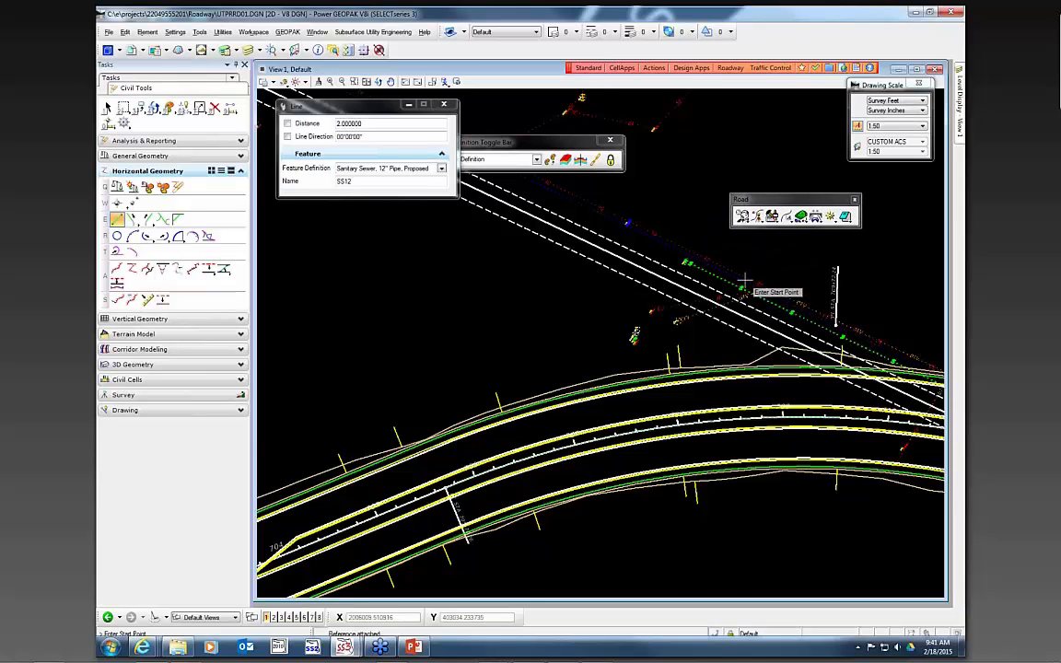
scroll(718, 279, "up", 2)
scroll(699, 261, "down", 1)
left_click(693, 256)
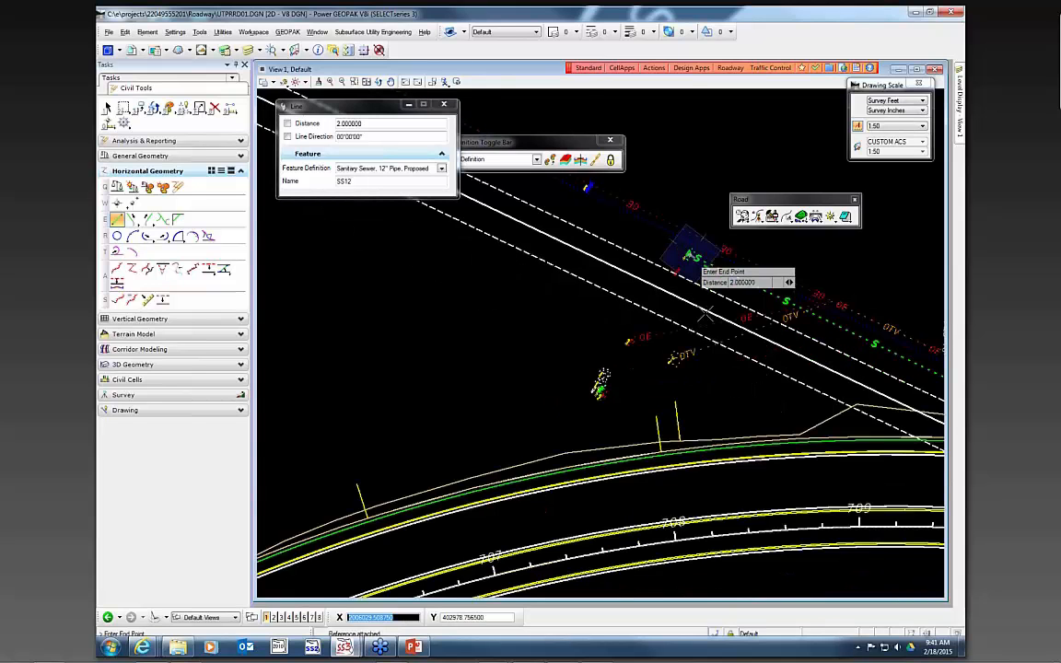
scroll(692, 258, "down", 1)
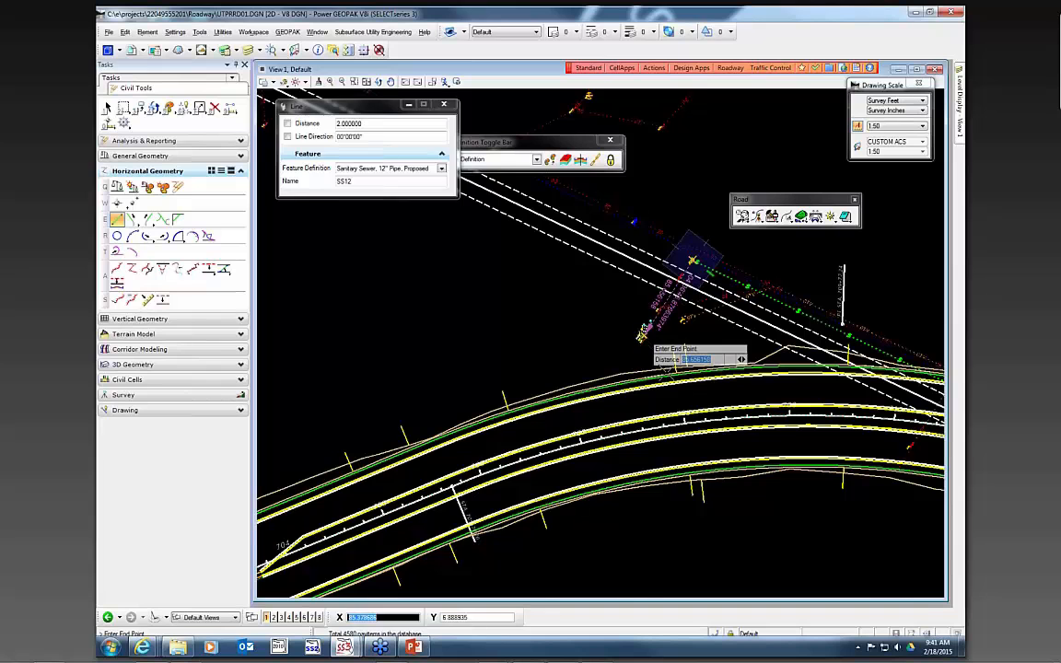
left_click(642, 333)
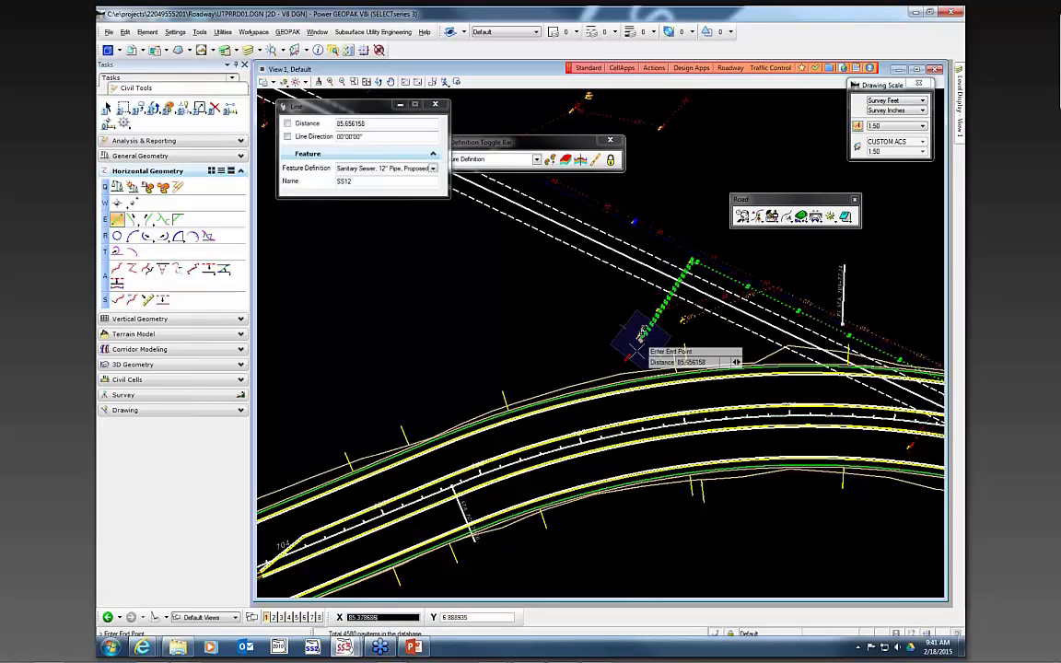
left_click(604, 436)
middle_click_drag(603, 436, 707, 354)
left_click(707, 354)
scroll(396, 502, "down", 3)
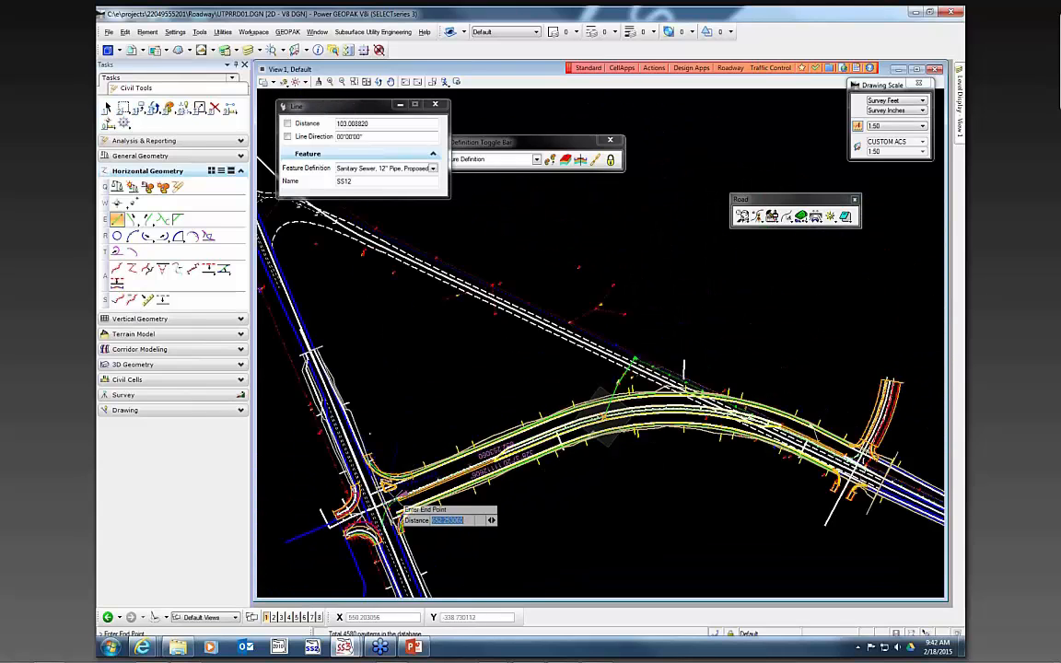
scroll(398, 504, "up", 2)
scroll(404, 504, "up", 2)
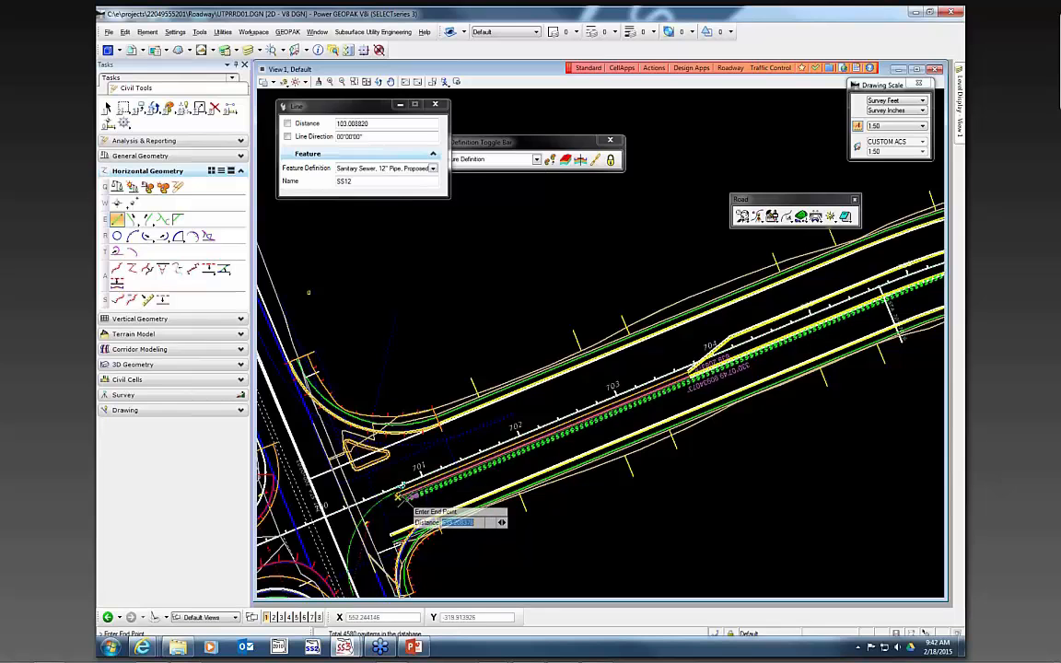
left_click(402, 498)
scroll(580, 332, "down", 2)
scroll(825, 328, "up", 2)
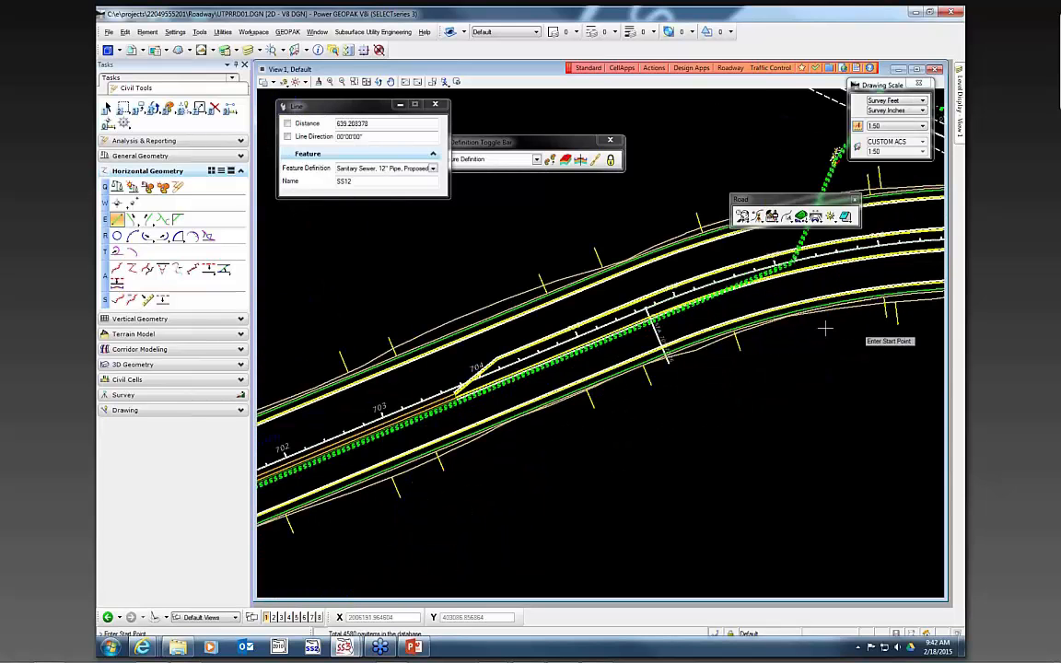
left_click(107, 108)
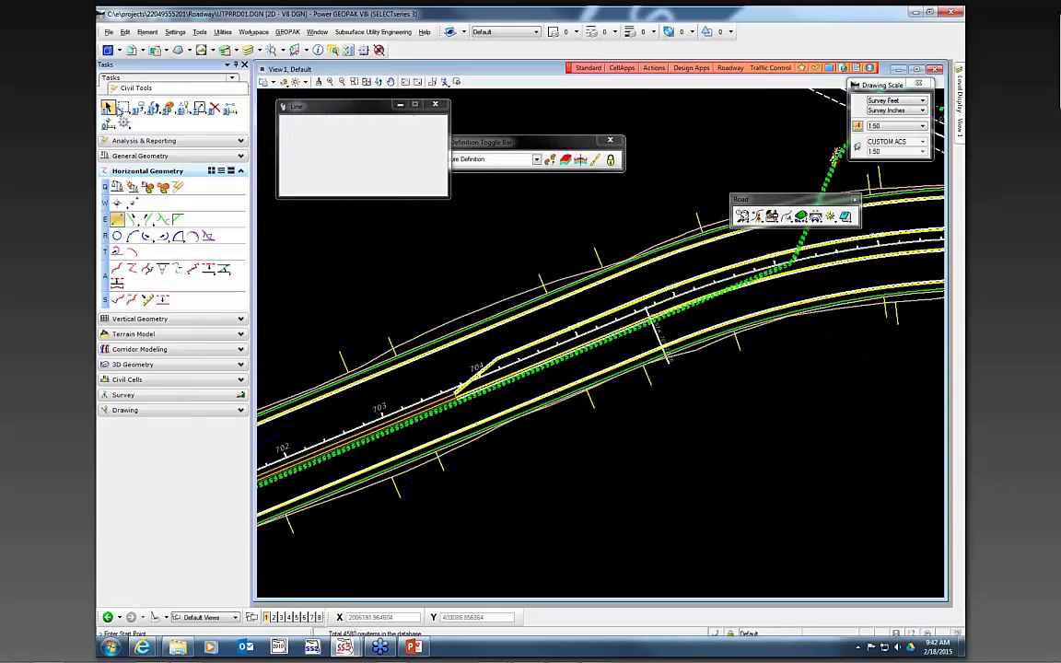
- Rotate the view by two points along the roadway centerline near station 704
mouse_move(782, 265)
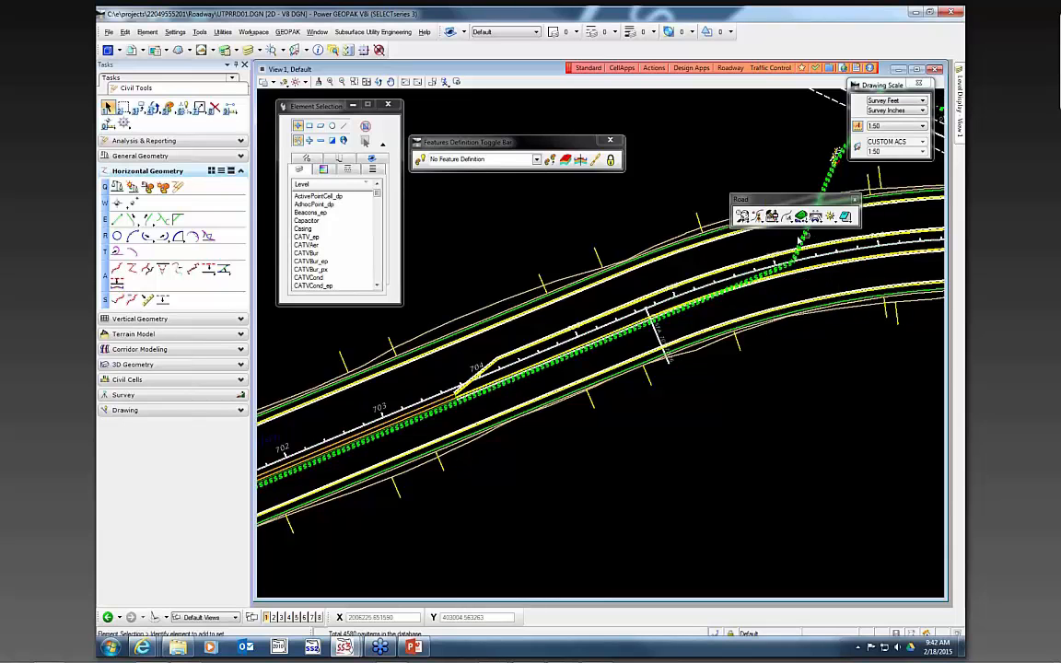
mouse_move(799, 241)
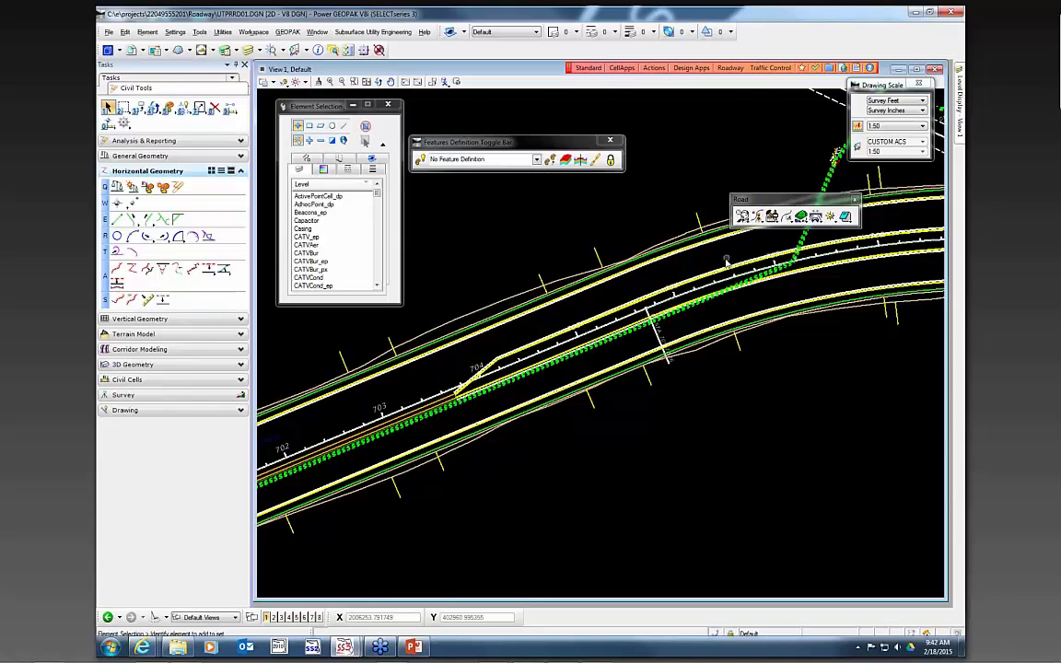
mouse_move(721, 269)
scroll(672, 365, "down", 2)
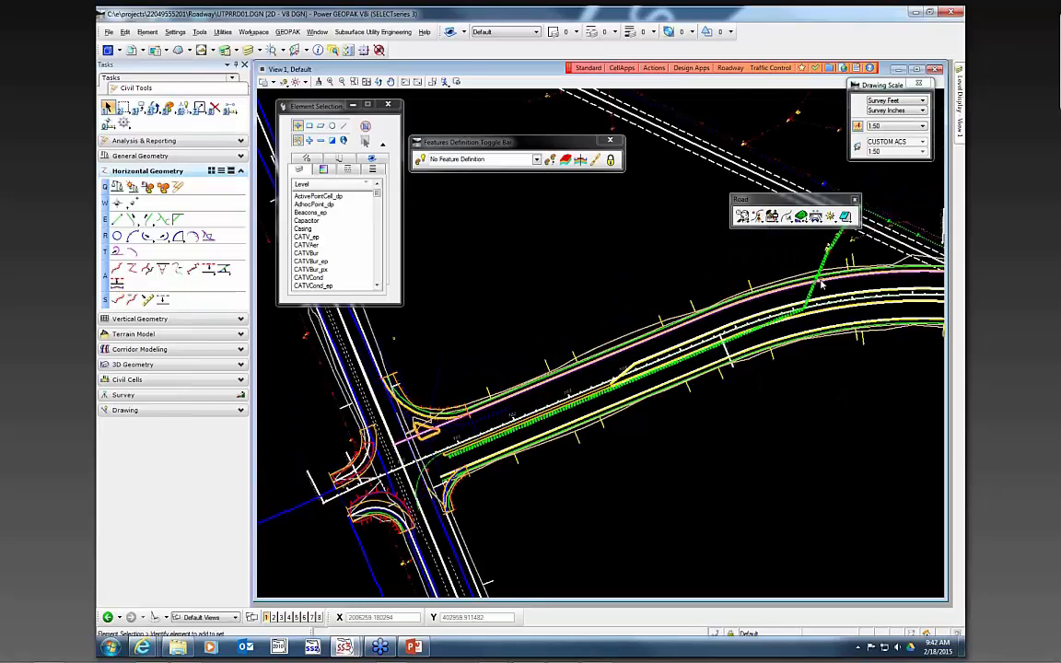
mouse_move(821, 283)
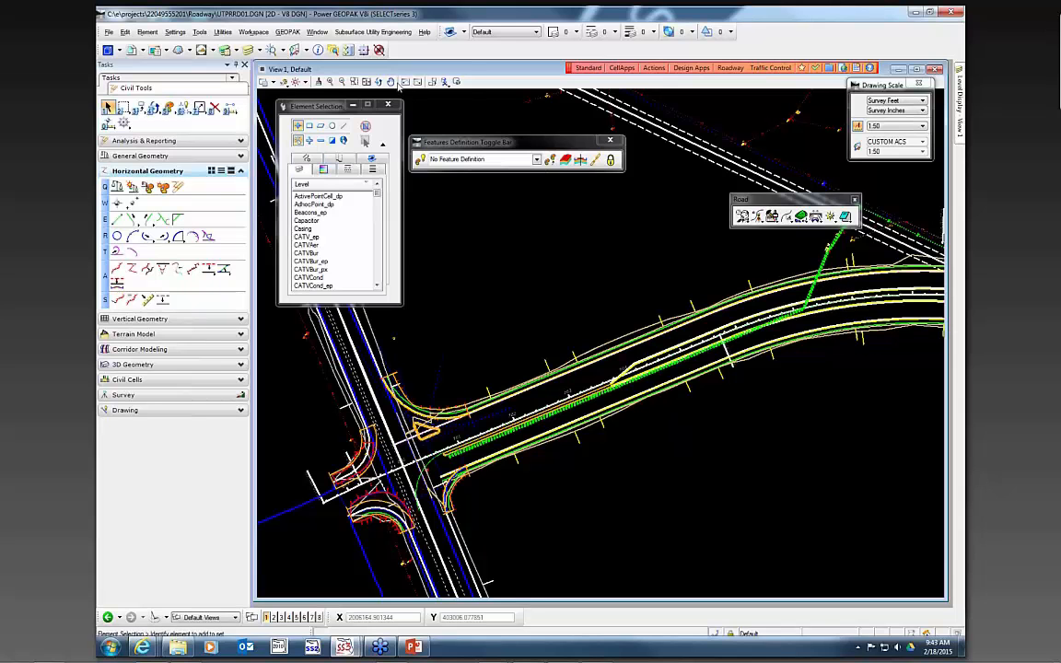
left_click(379, 82)
scroll(634, 369, "up", 5)
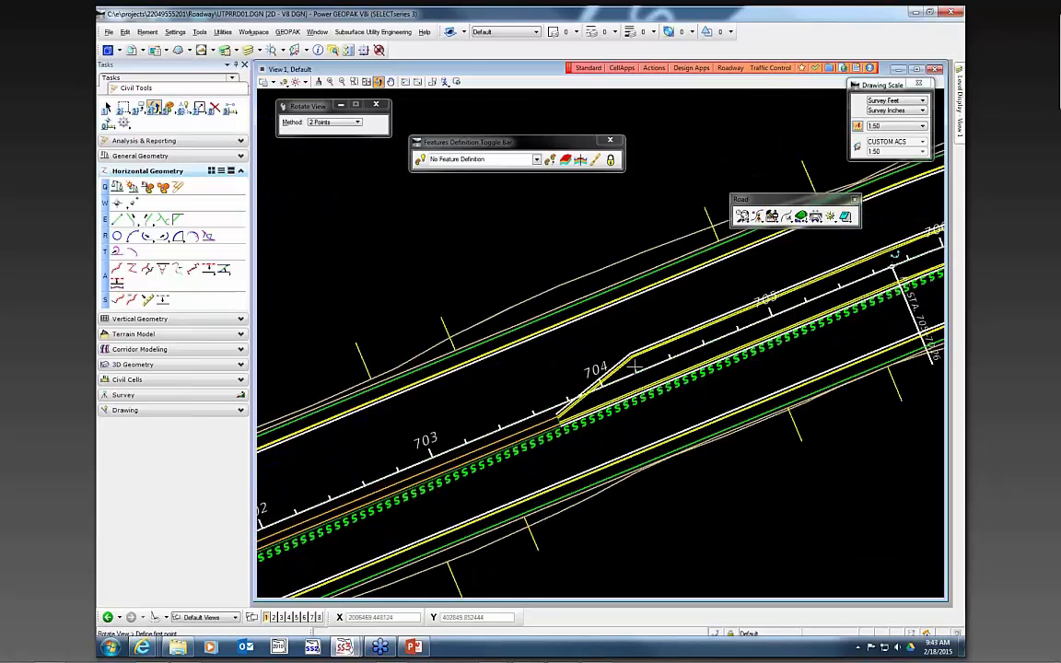
left_click(634, 367)
left_click(702, 338)
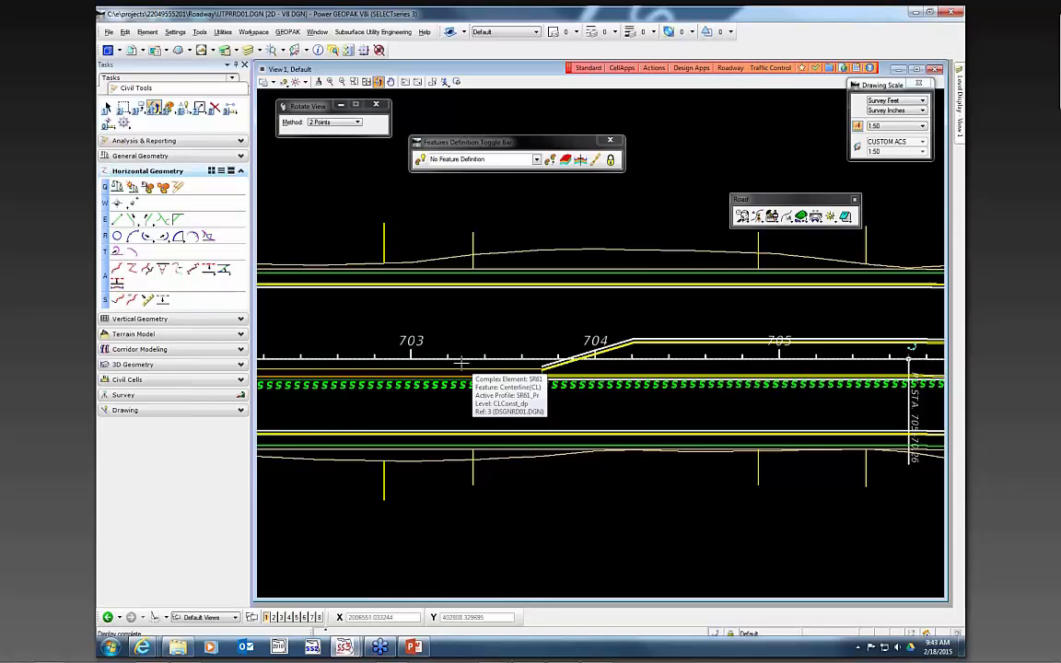
- Start the Point tool with the Sewer Manhole, Proposed feature definition and place a manhole on the sewer line near station 702
left_click(117, 202)
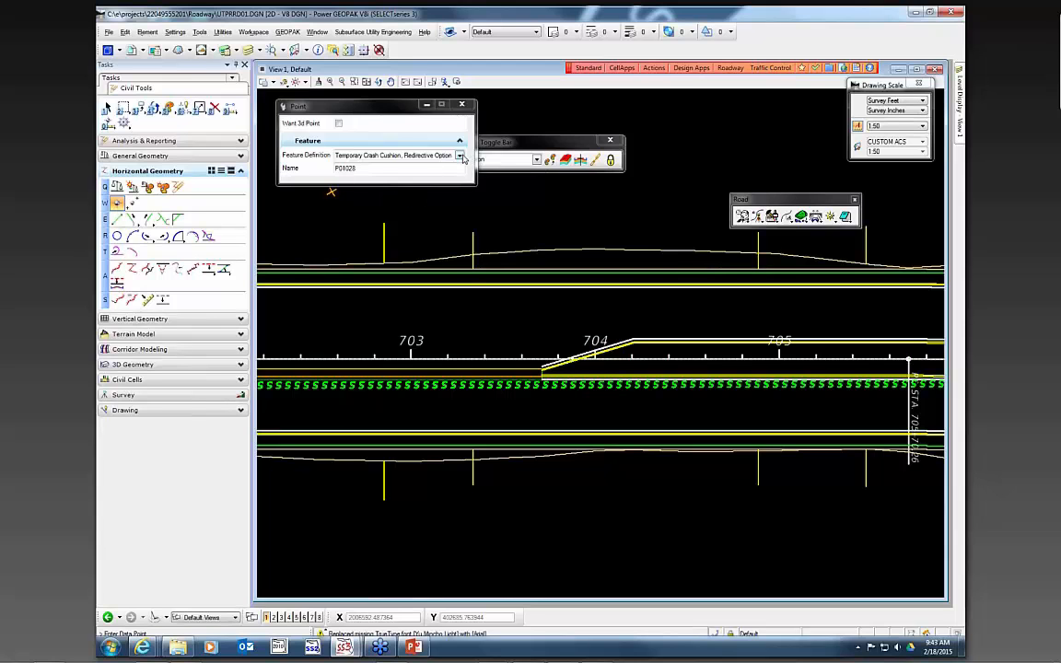
left_click(459, 156)
left_click(364, 325)
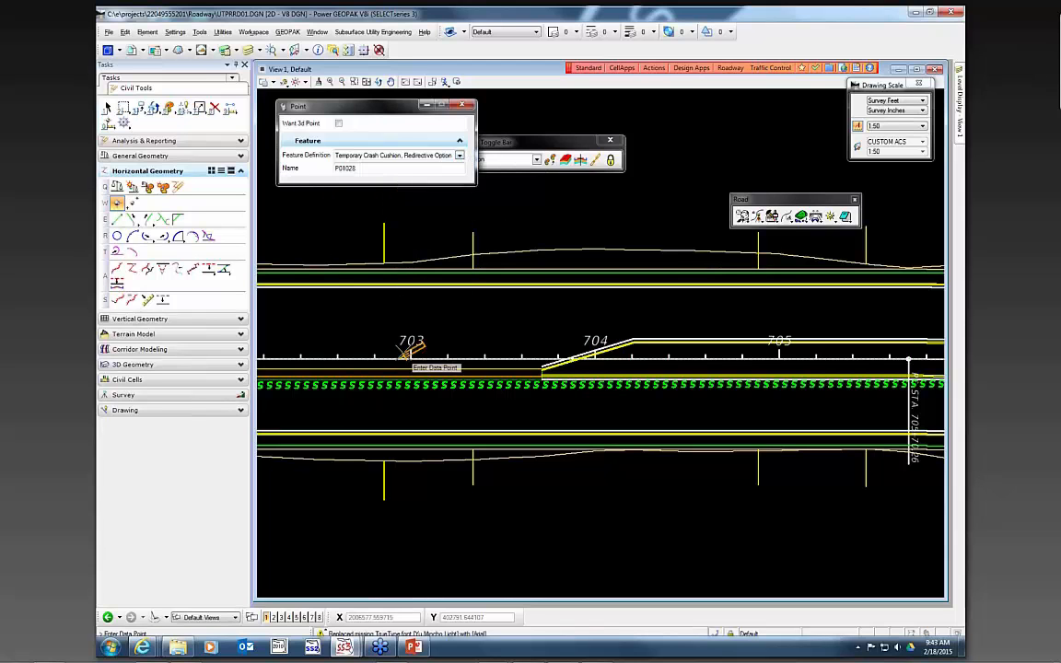
left_click(457, 156)
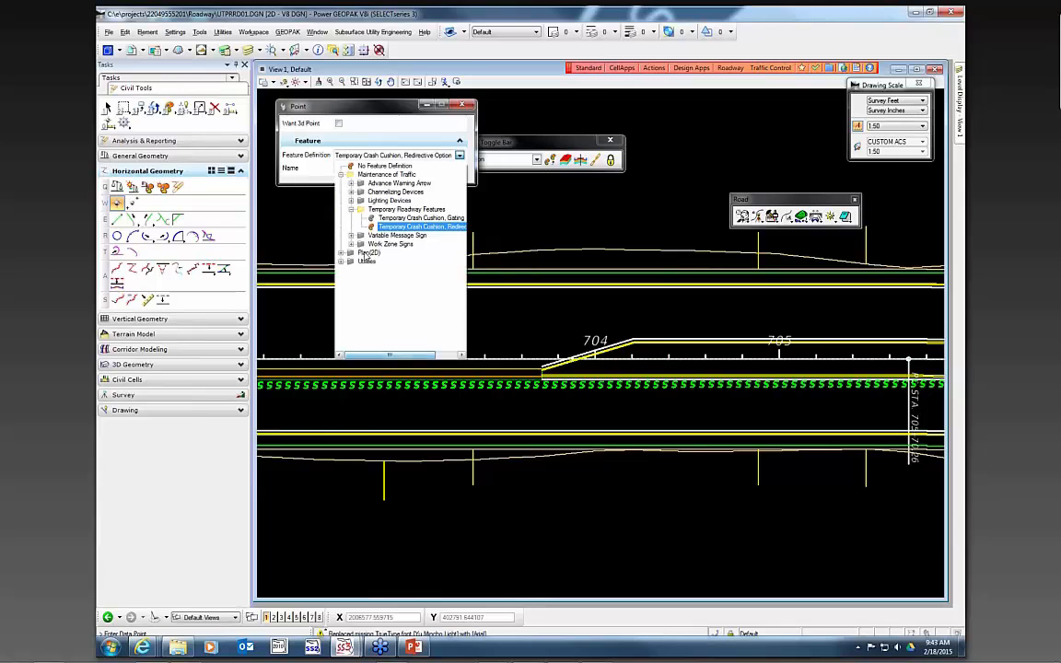
left_click(341, 262)
left_click(351, 278)
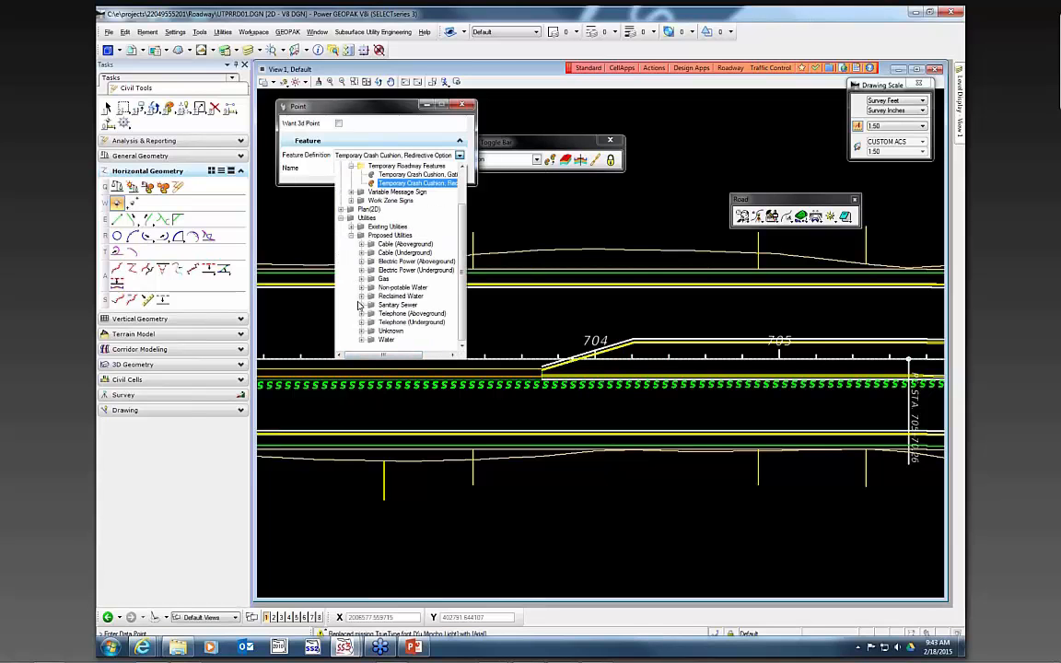
left_click(361, 305)
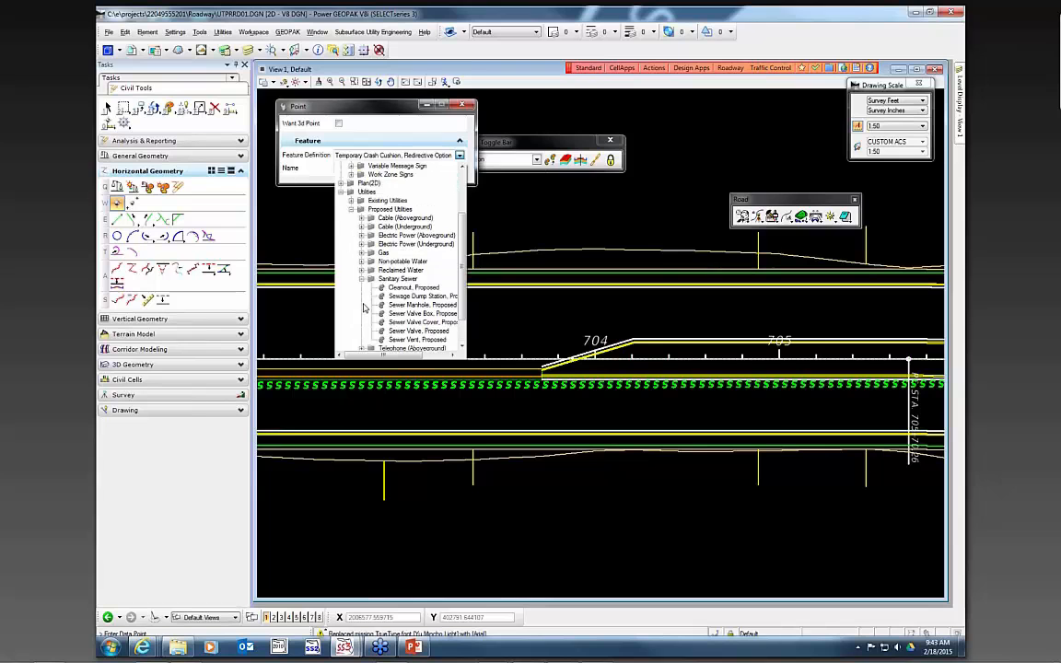
left_click(410, 305)
scroll(470, 330, "up", 2)
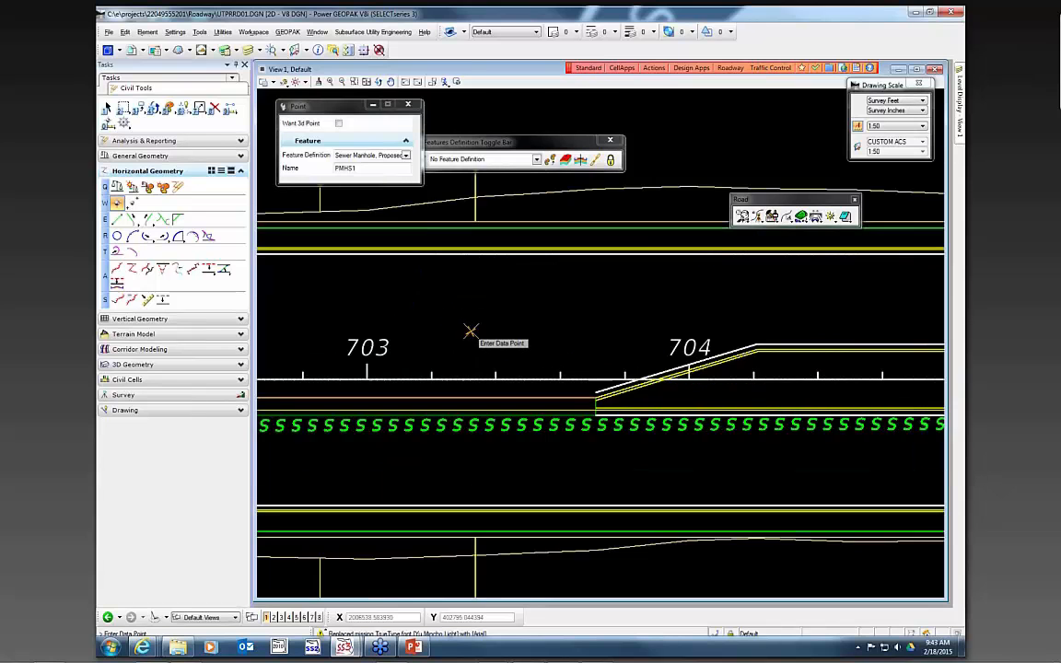
scroll(467, 396, "up", 2)
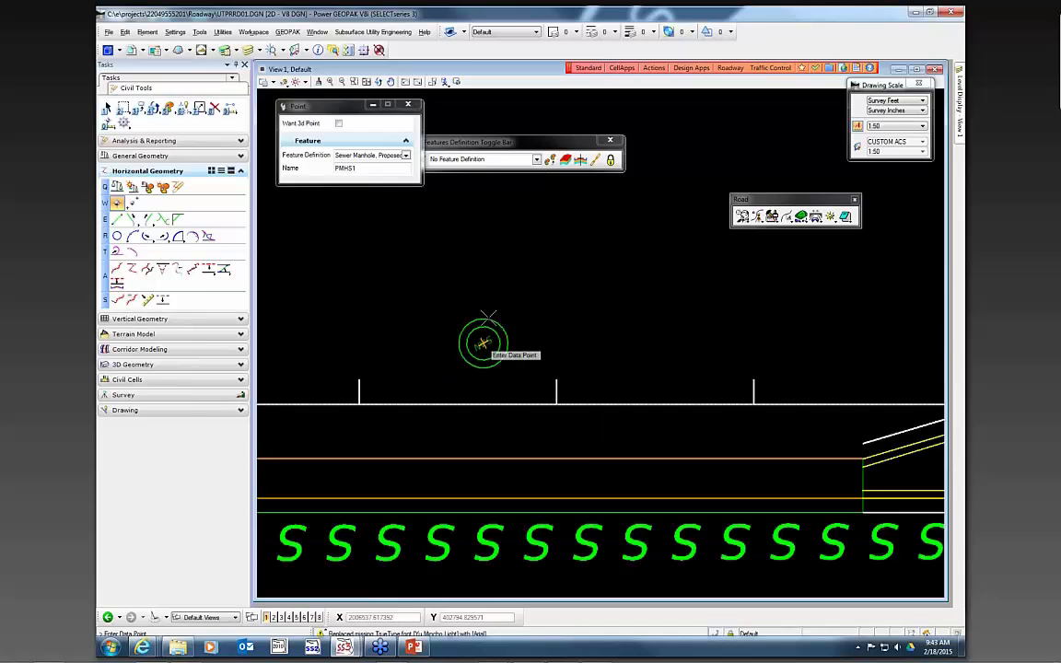
scroll(493, 332, "down", 2)
scroll(526, 389, "up", 2)
left_click(526, 391)
right_click(600, 326)
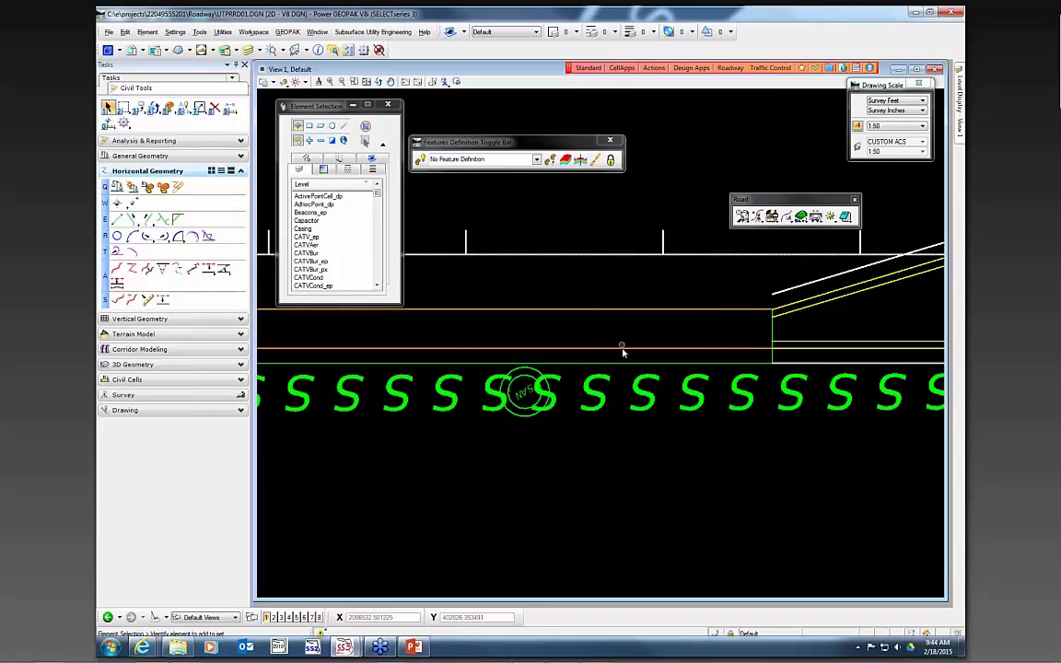
- Restart the Point tool, browse the existing Gas feature definitions, and place a point north of the roadway near station 702
scroll(645, 276, "down", 5)
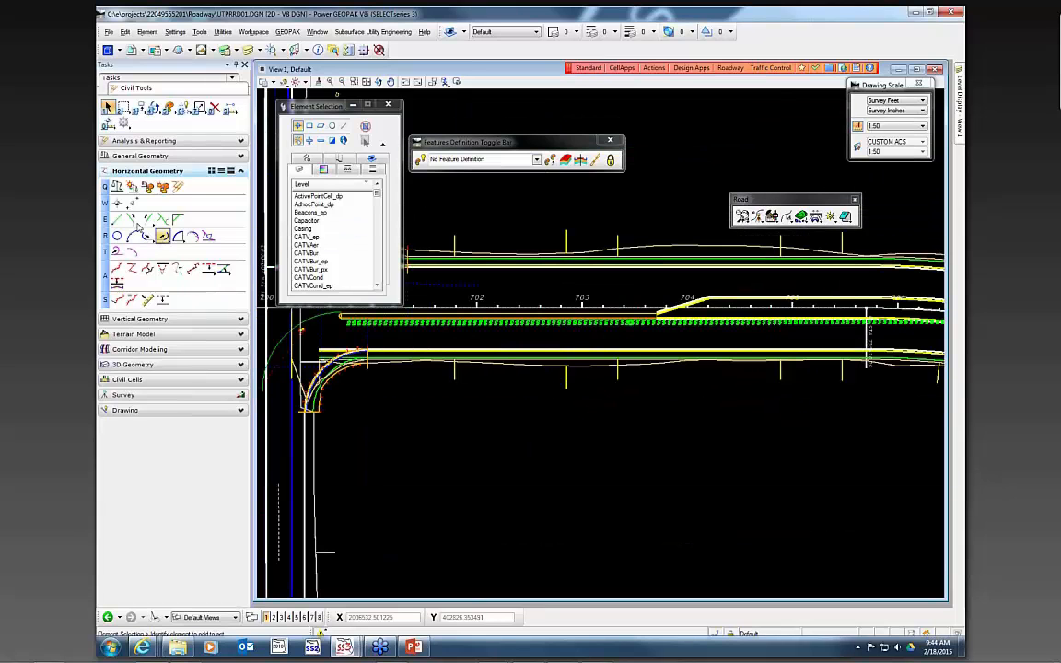
left_click(116, 202)
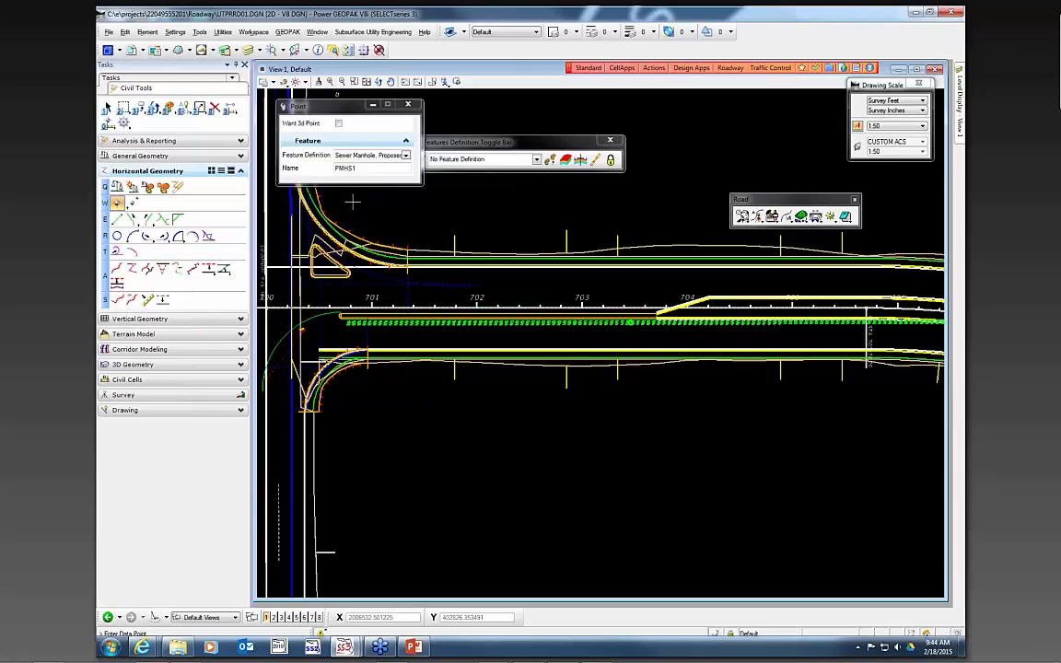
left_click(407, 156)
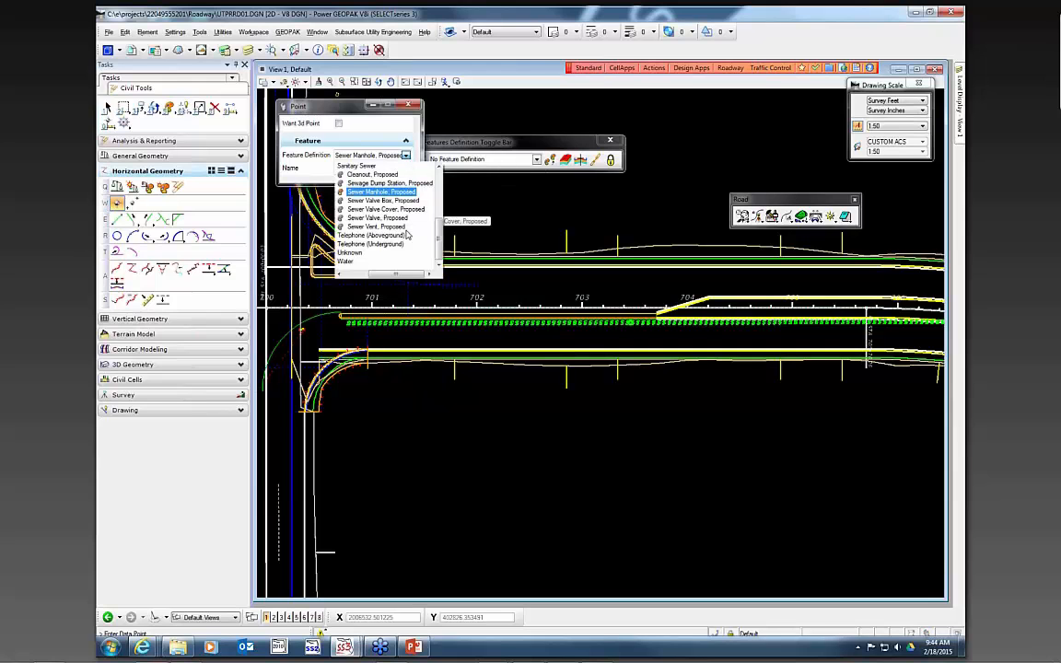
left_click(392, 276)
scroll(368, 239, "up", 10)
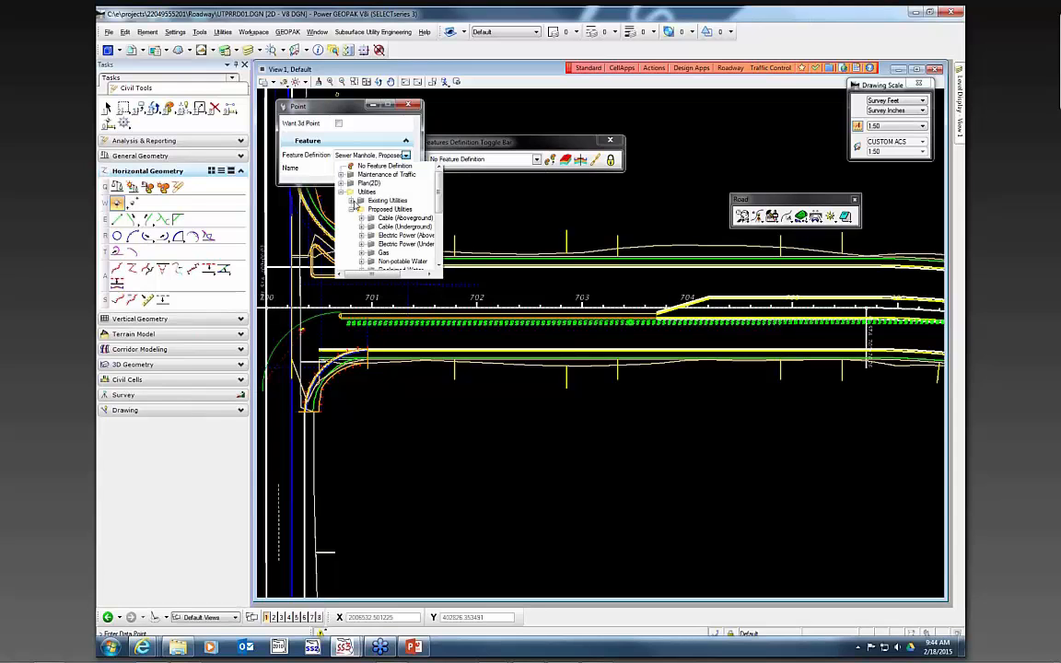
scroll(369, 235, "down", 2)
double_click(377, 210)
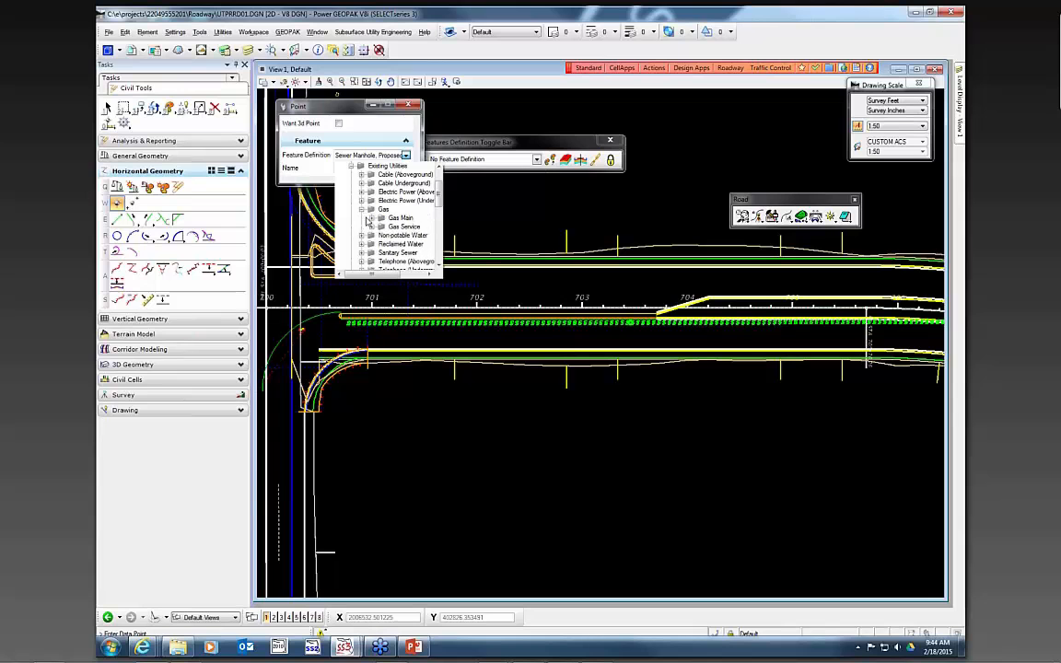
left_click(415, 227)
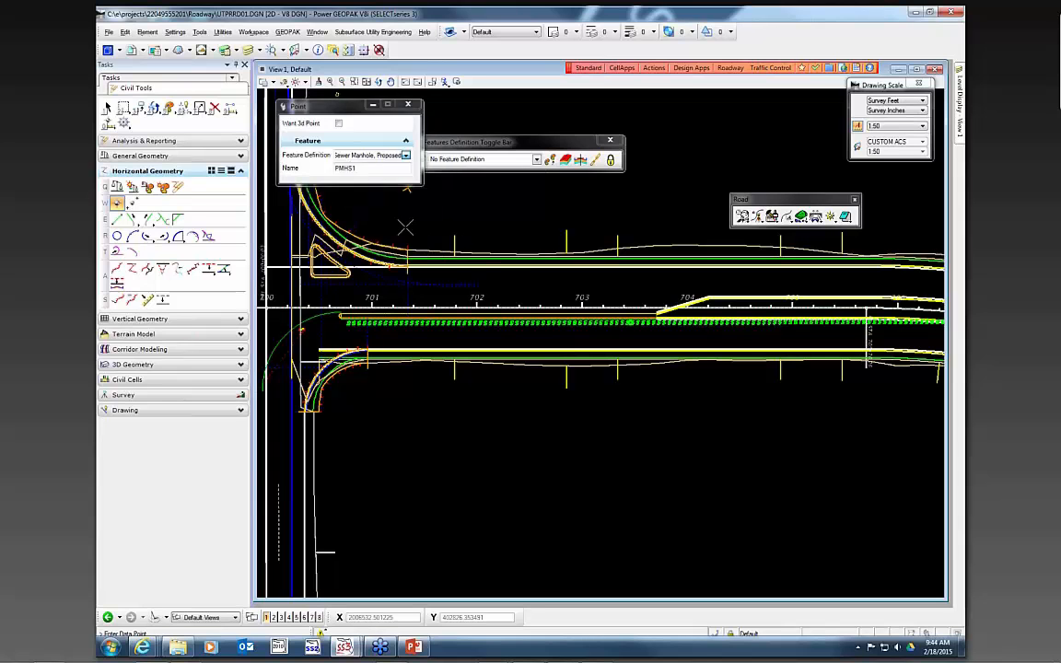
scroll(518, 295, "up", 2)
scroll(517, 294, "up", 2)
left_click(503, 243)
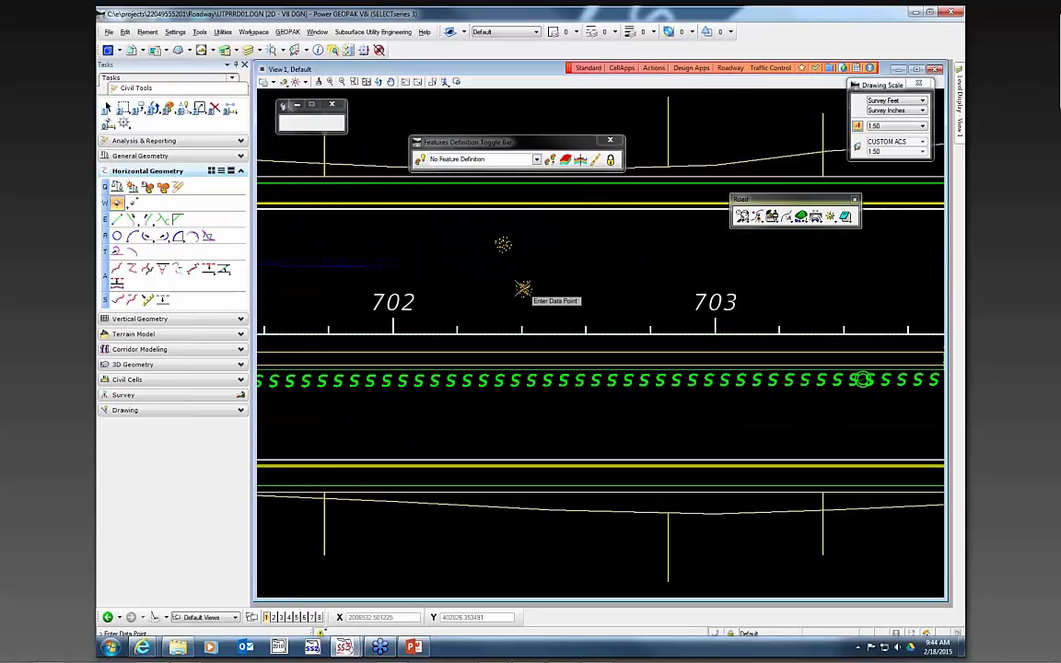
- Start the Place Note tool from FDOT Plans Development and set text style FDOT (Small) and dimension style Note-Line
key("Escape")
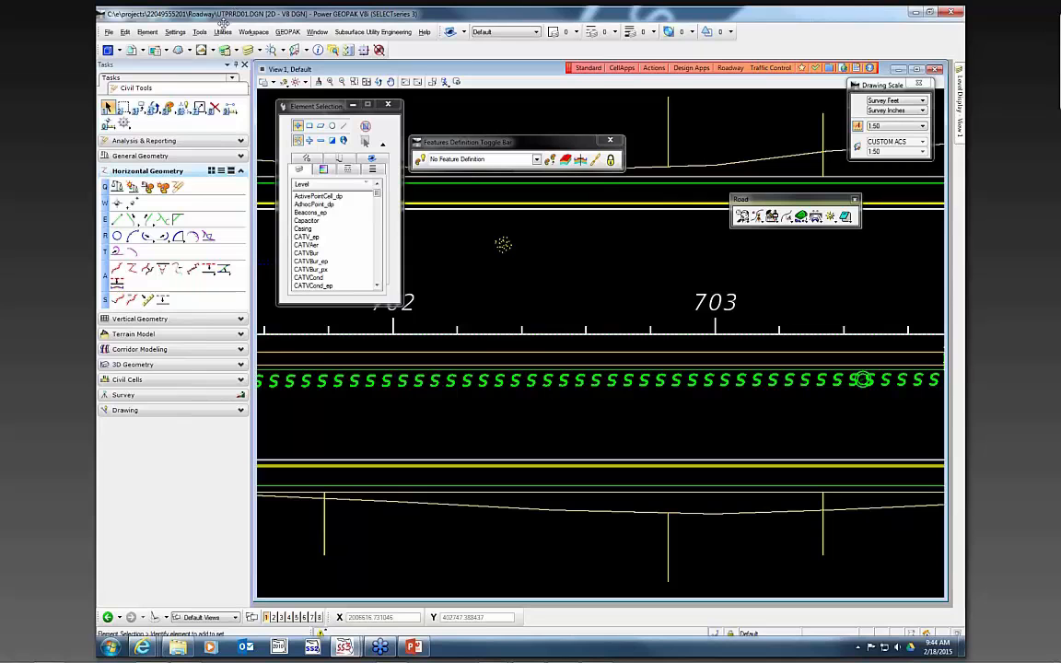
left_click(177, 81)
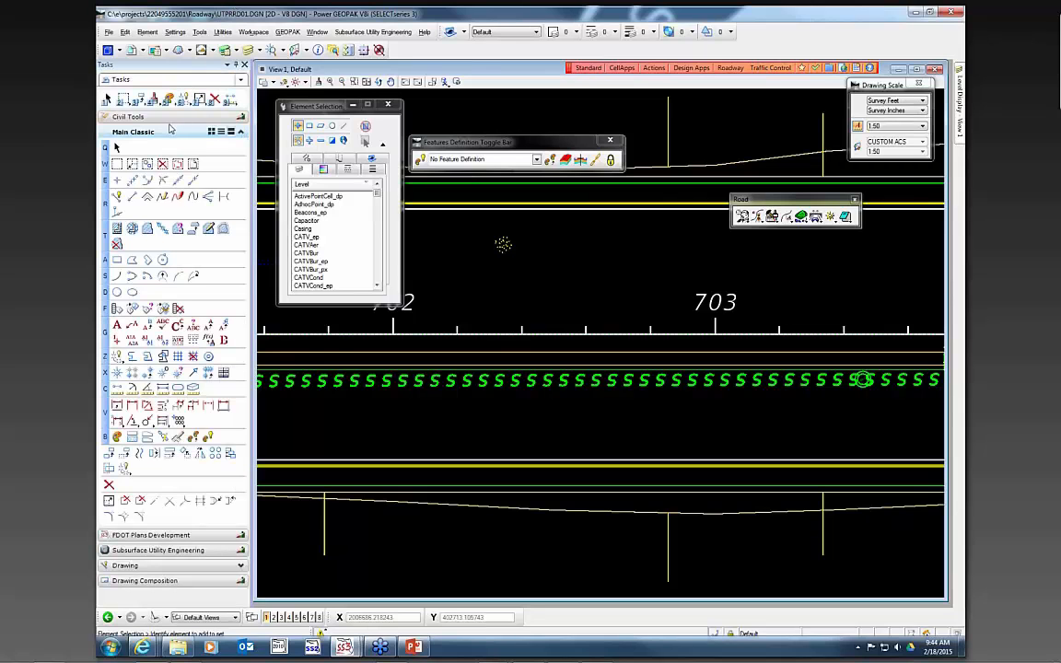
left_click(151, 536)
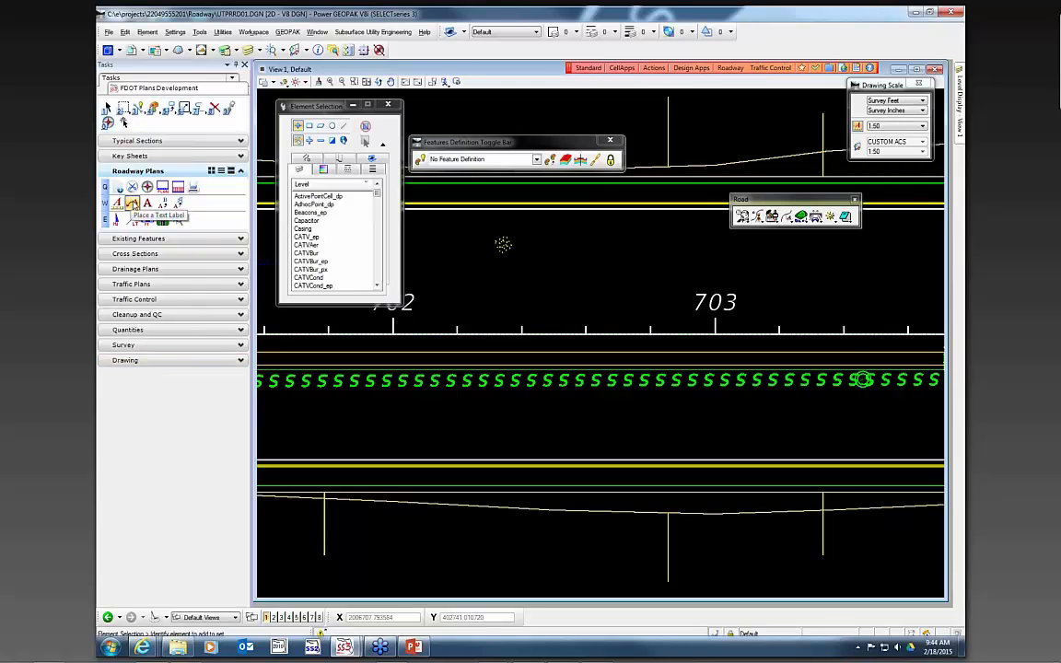
left_click(132, 204)
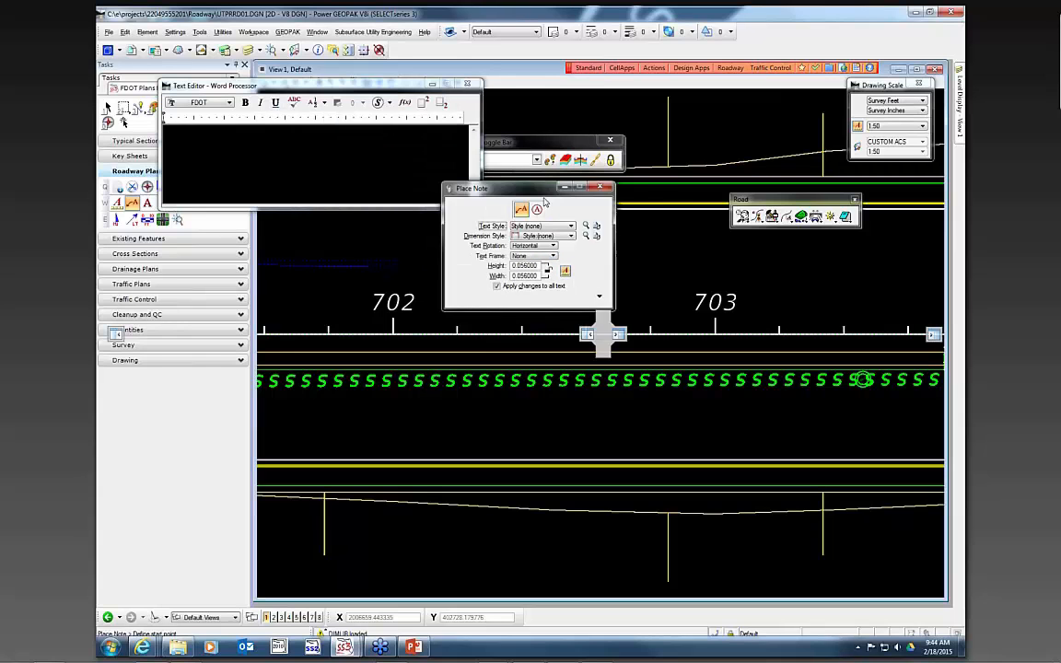
left_click(582, 235)
left_click(579, 291)
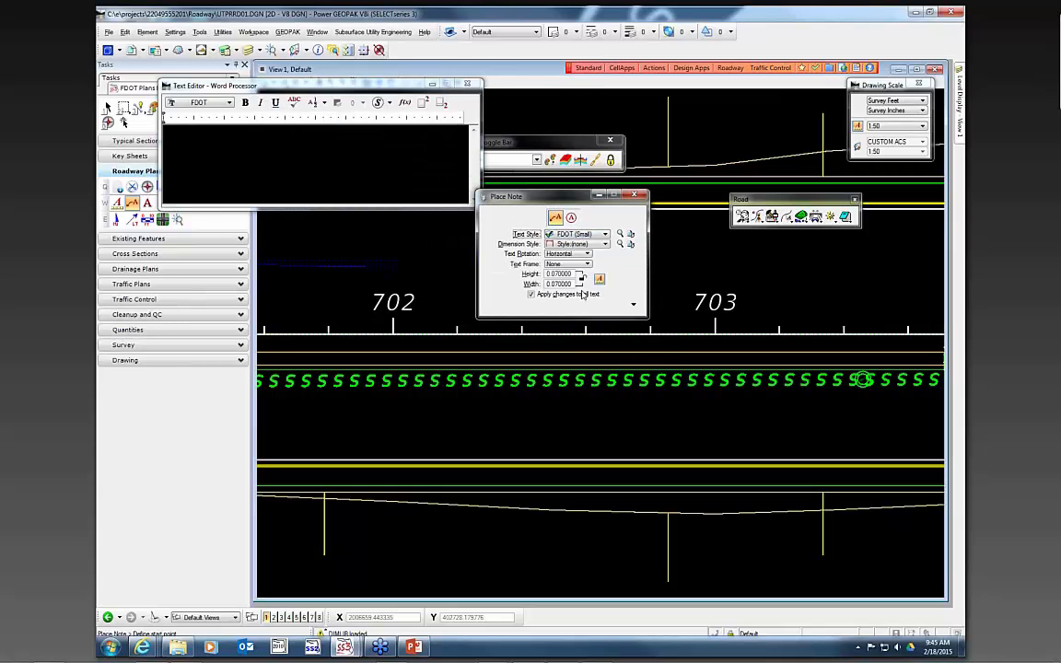
left_click(576, 244)
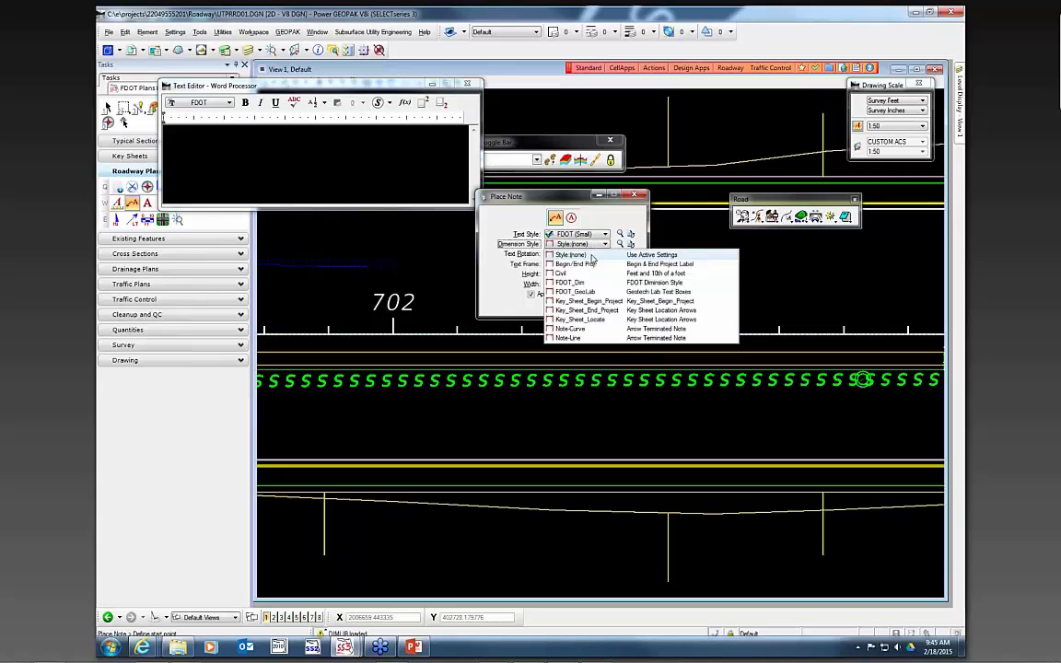
left_click(569, 338)
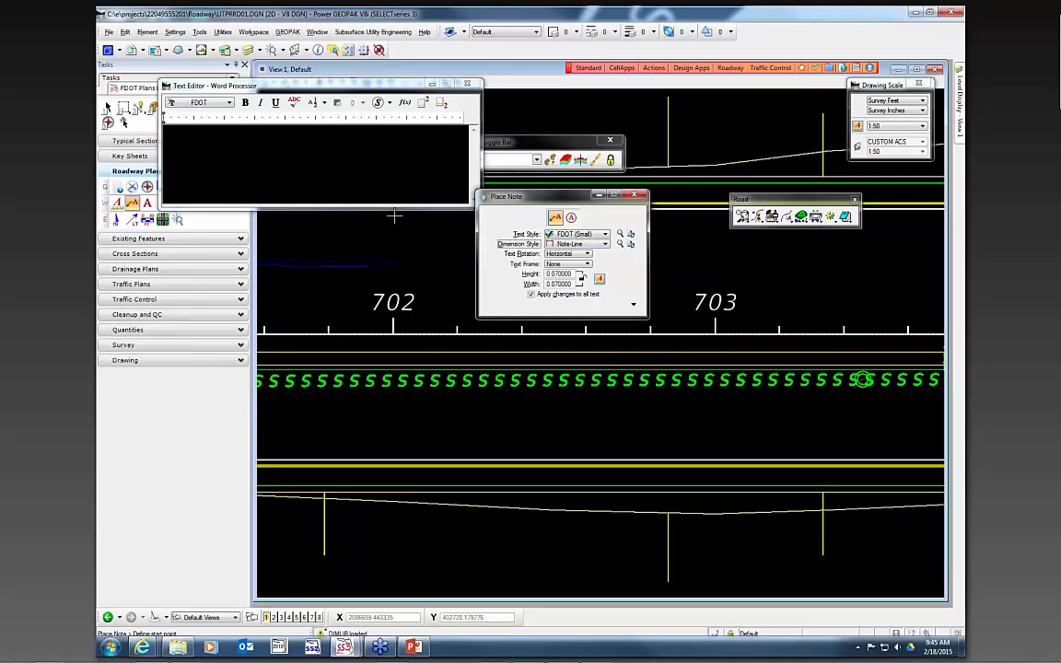
- Place the note "Prop. 12" Sanitary" with a leader from the sewer line, then close the note tool and text editor
left_click(385, 187)
type("Prop")
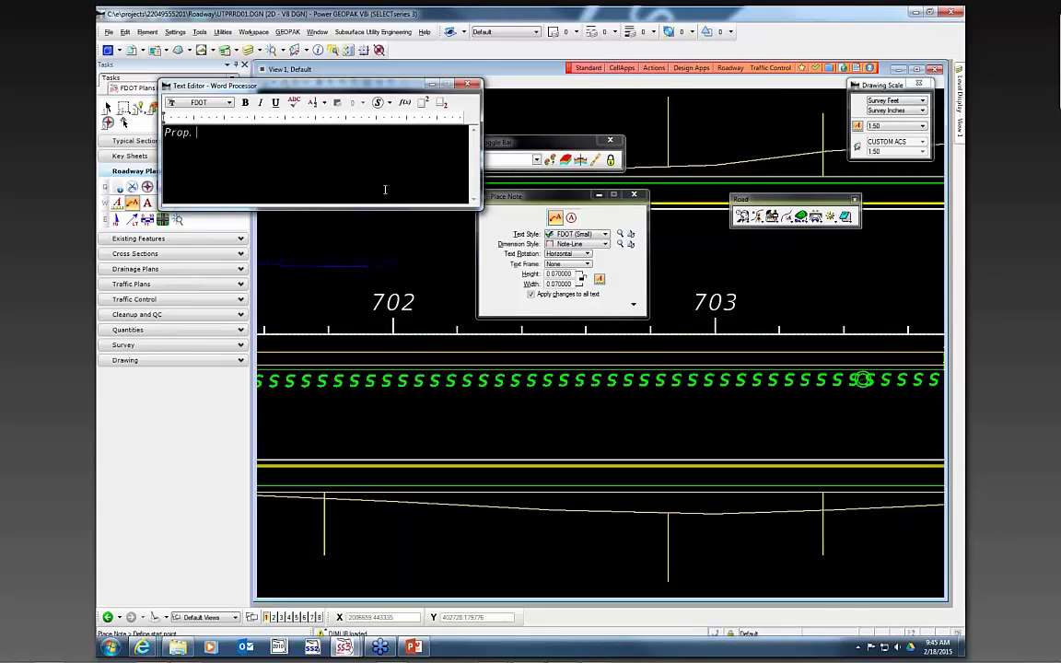
type(". San")
key("BackSpace")
key("BackSpace")
key("BackSpace")
type("Sanitary")
left_click(613, 380)
scroll(656, 420, "down", 1)
scroll(656, 420, "up", 1)
left_click(643, 435)
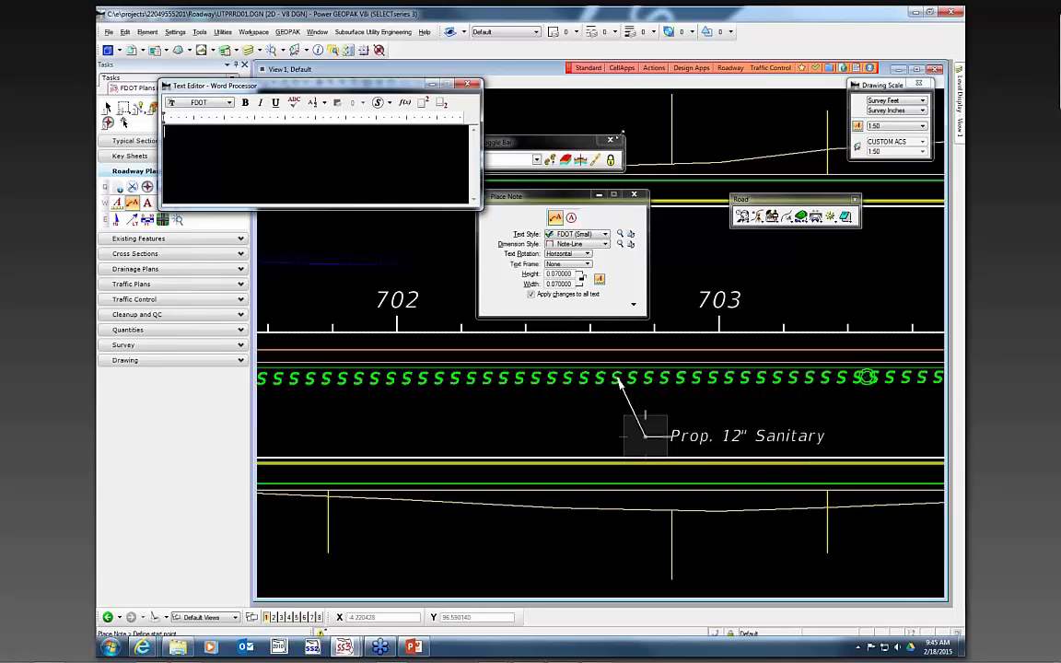
left_click(564, 196)
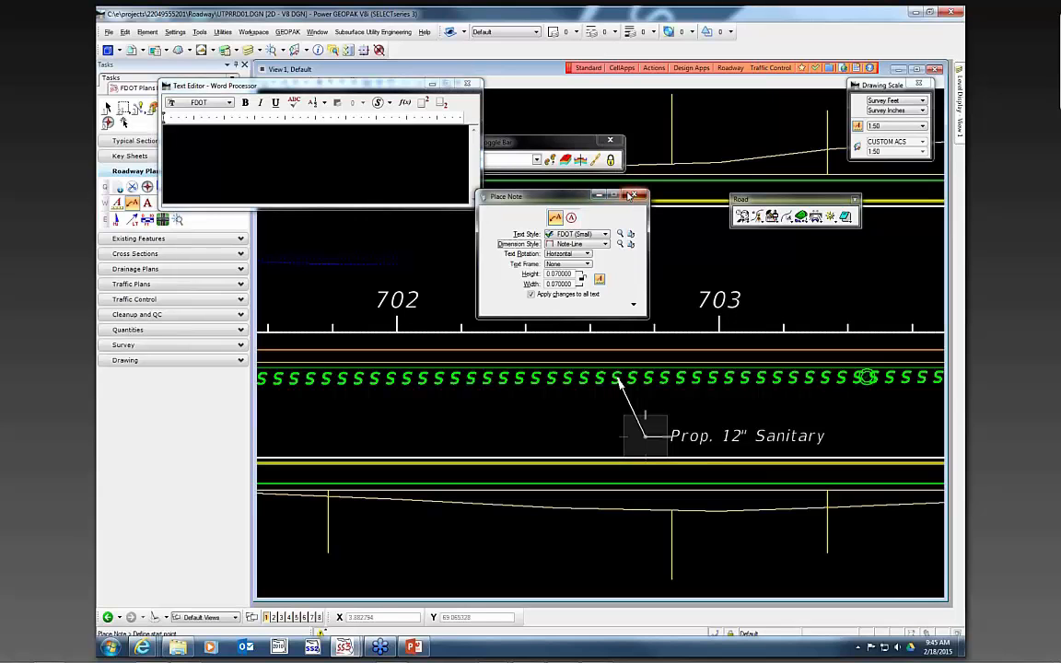
left_click(467, 84)
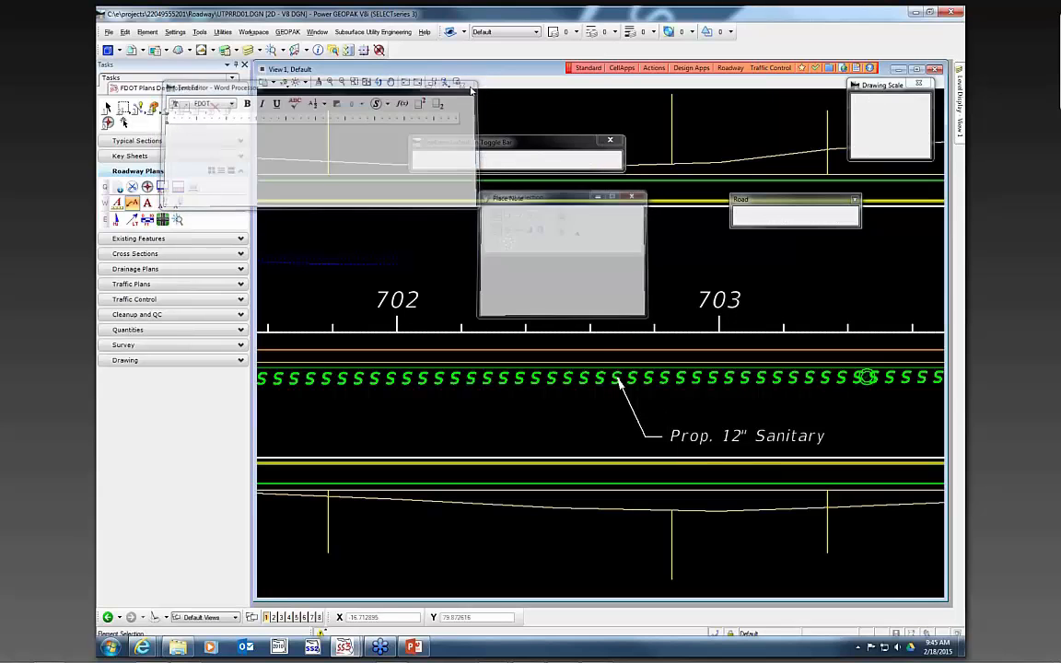
- Create and open a new Clip Borders design file in the Roadway folder through the Create File/Project dialog
scroll(667, 317, "down", 5)
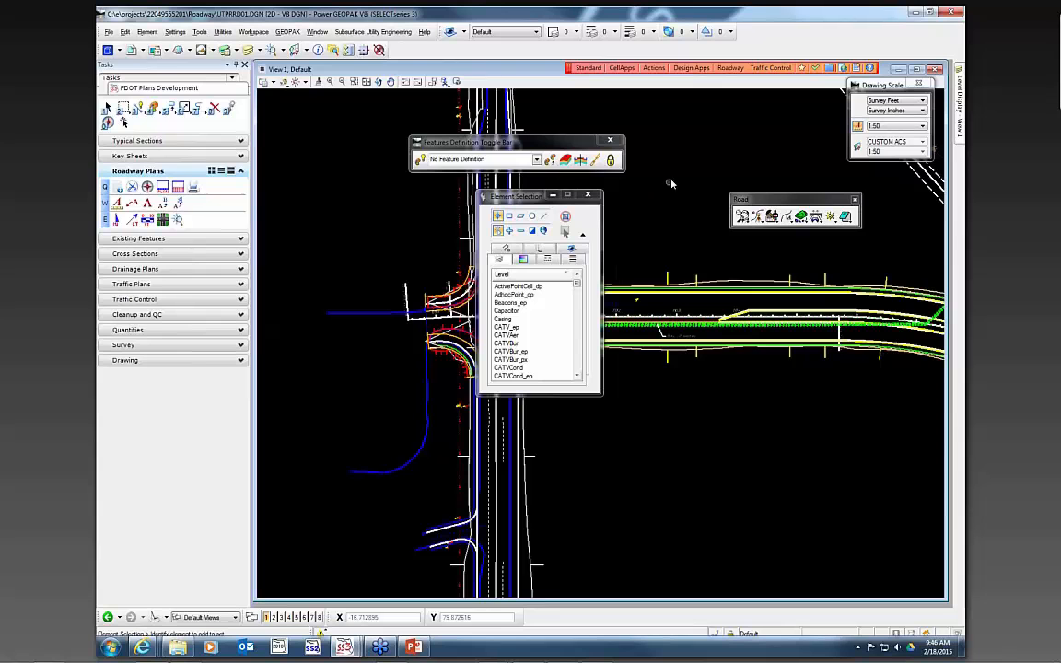
left_click(656, 69)
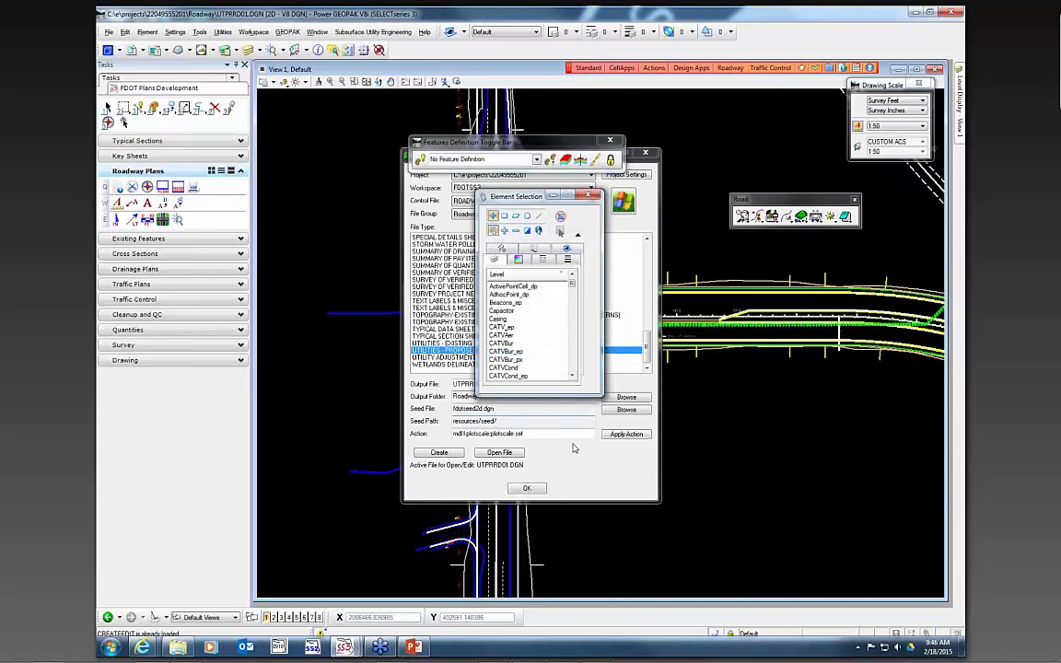
left_click(590, 195)
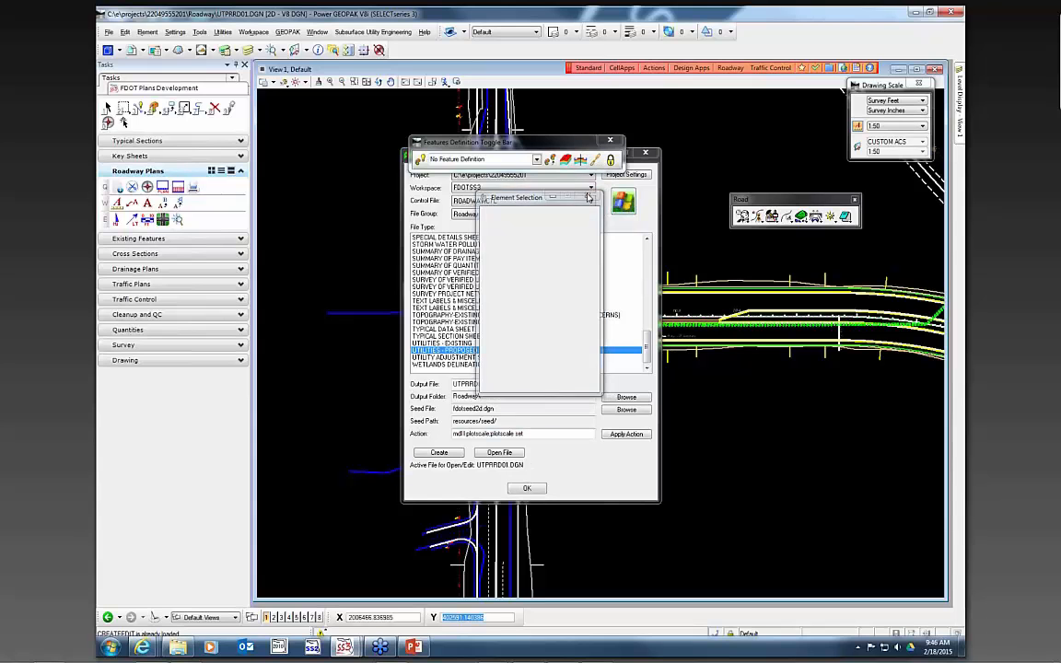
left_click(527, 302)
scroll(524, 320, "up", 2)
scroll(522, 324, "up", 20)
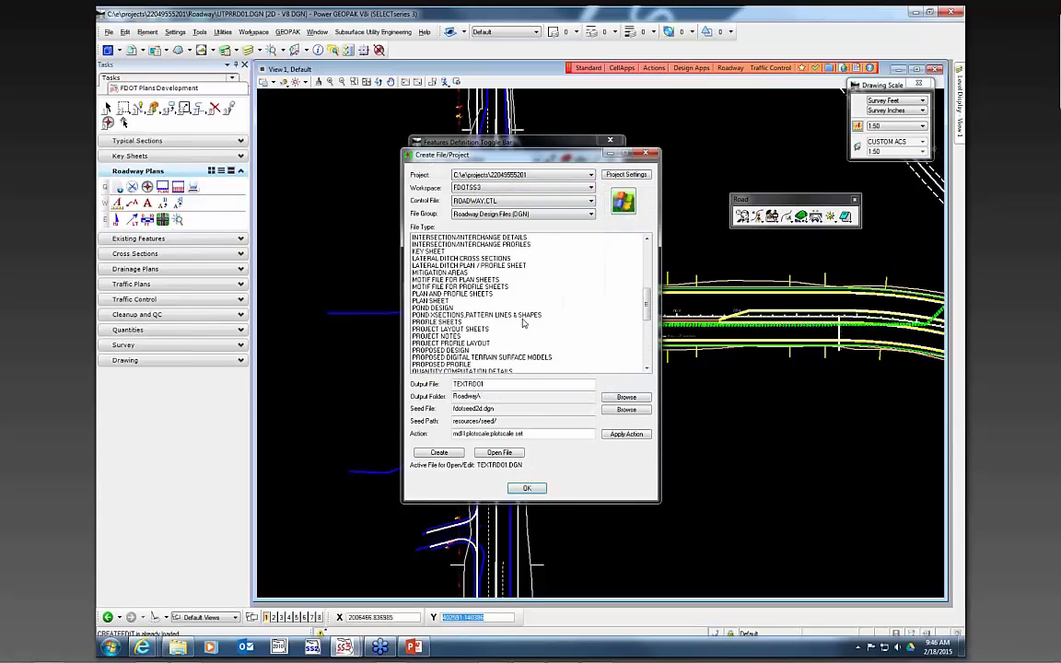
left_click(479, 315)
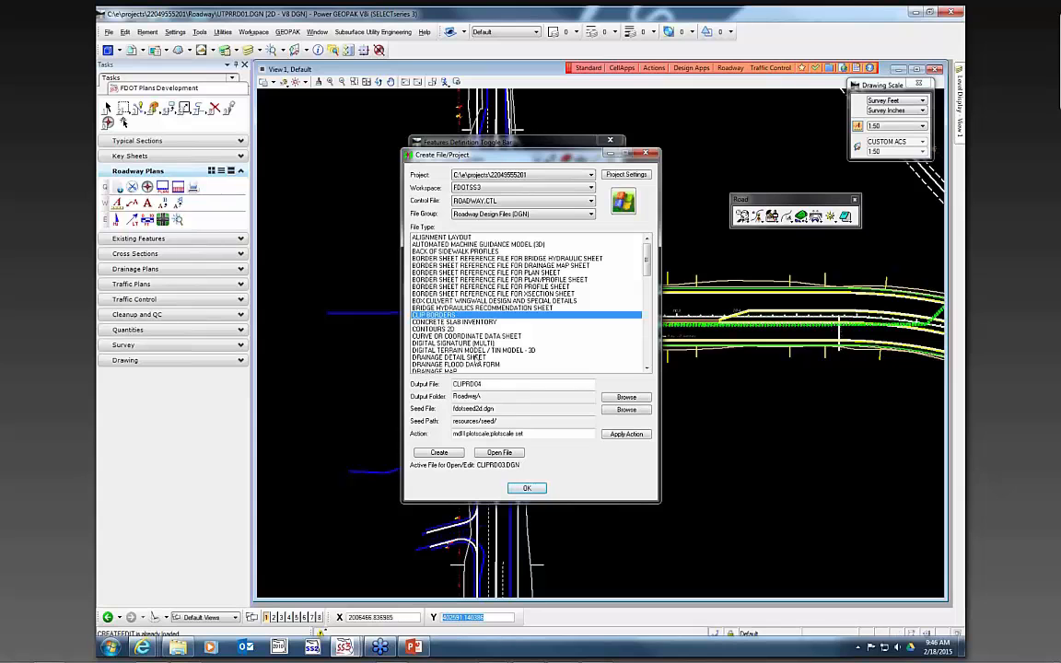
left_click(440, 452)
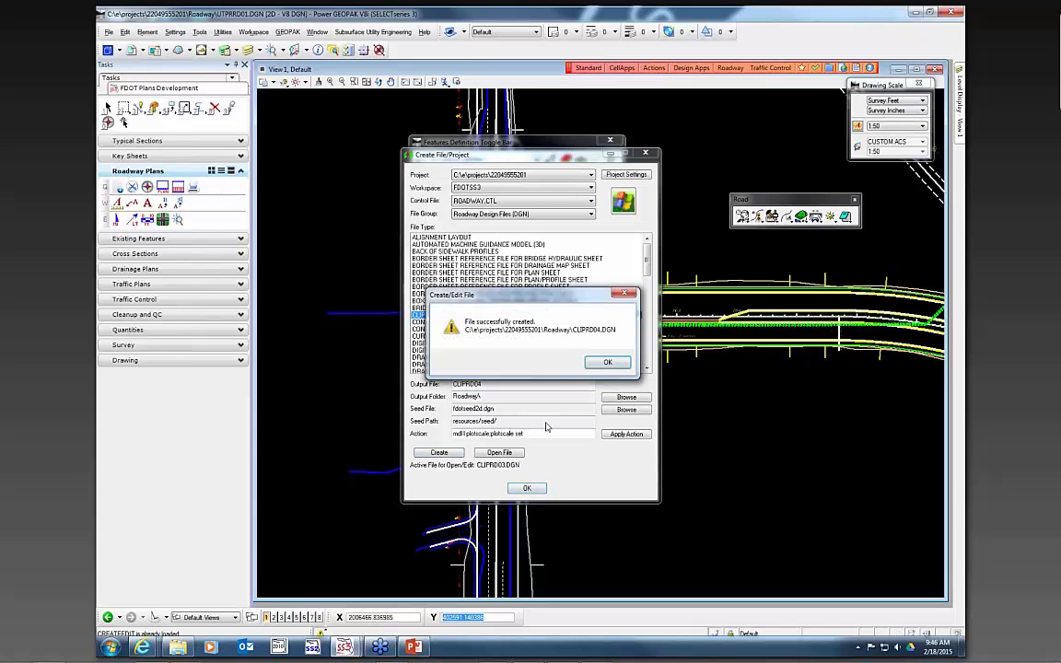
left_click(606, 361)
left_click(508, 455)
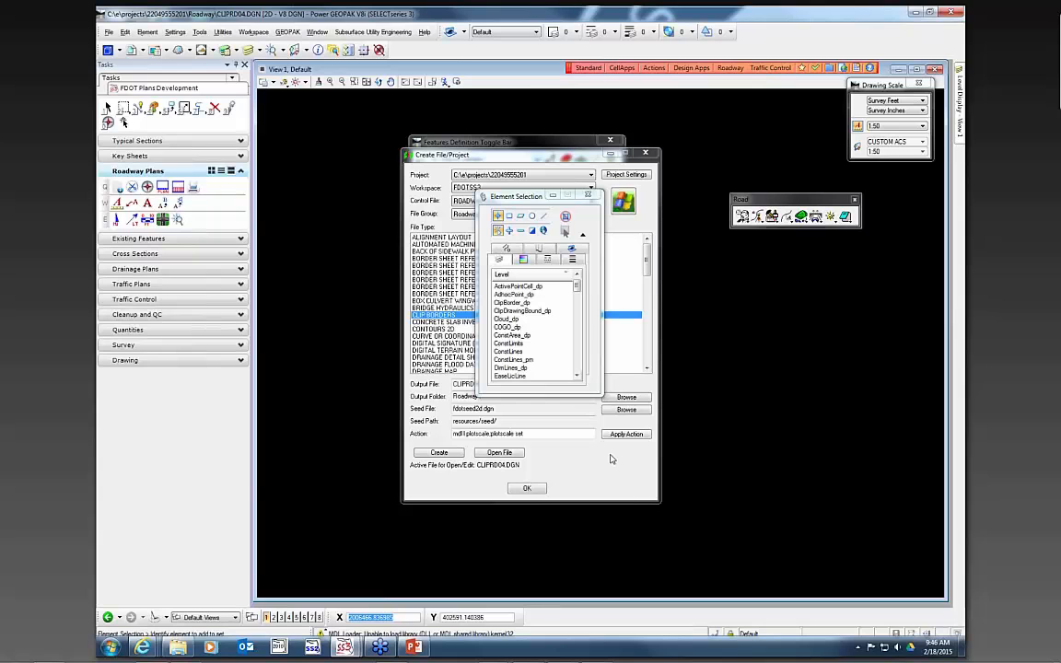
left_click(645, 153)
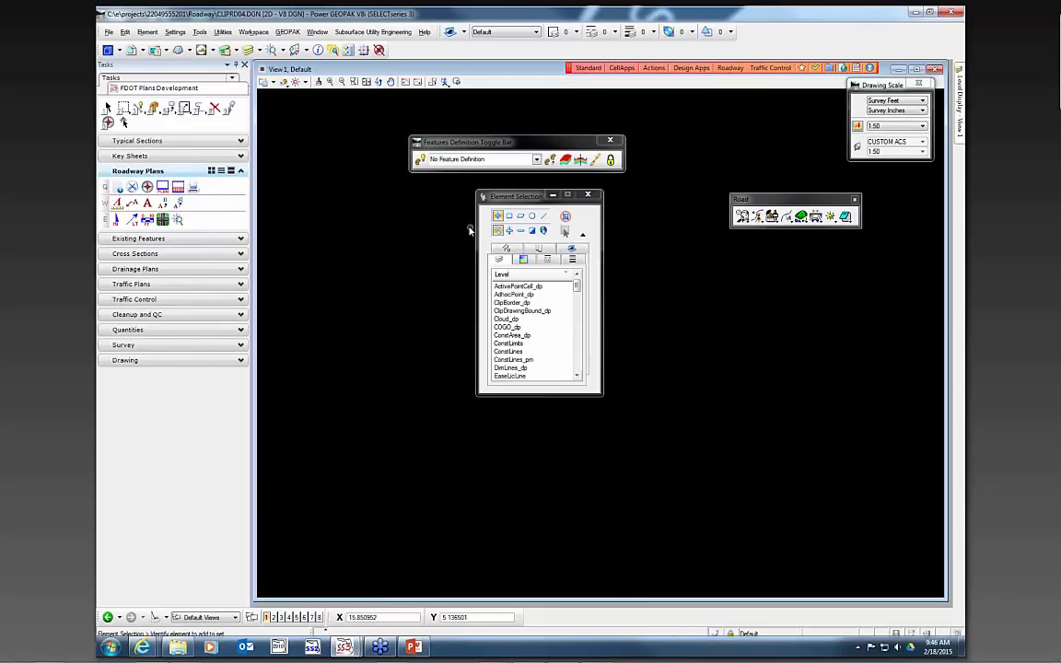
- Open Plan Sheet Layout and the References dialog, and attach DSGNRD01.DGN as a coincident reference
left_click(132, 187)
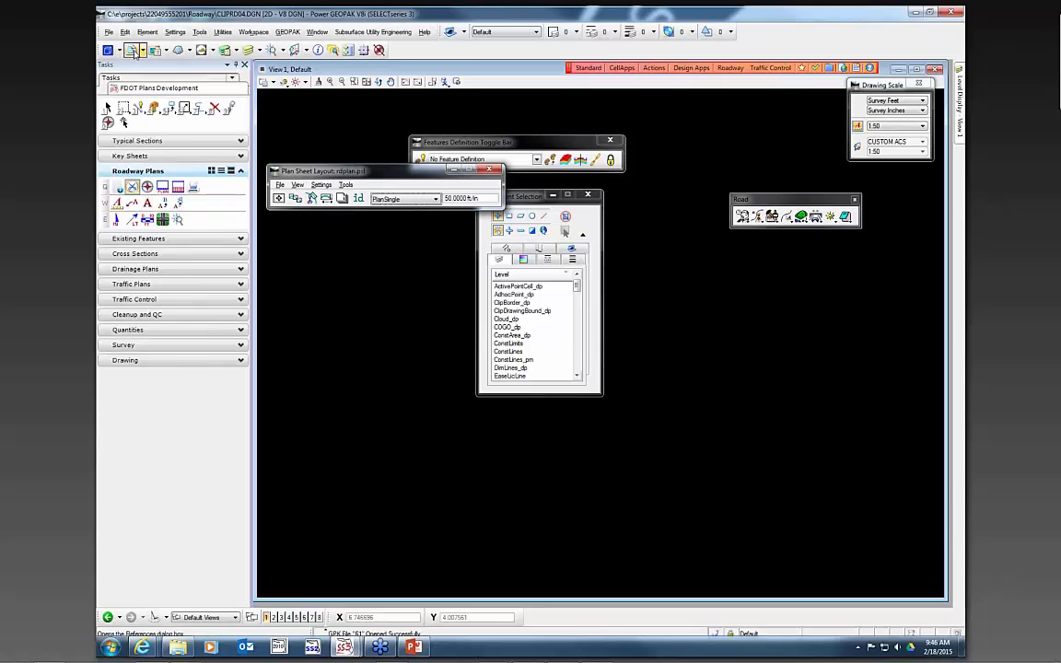
left_click(133, 51)
left_click(567, 319)
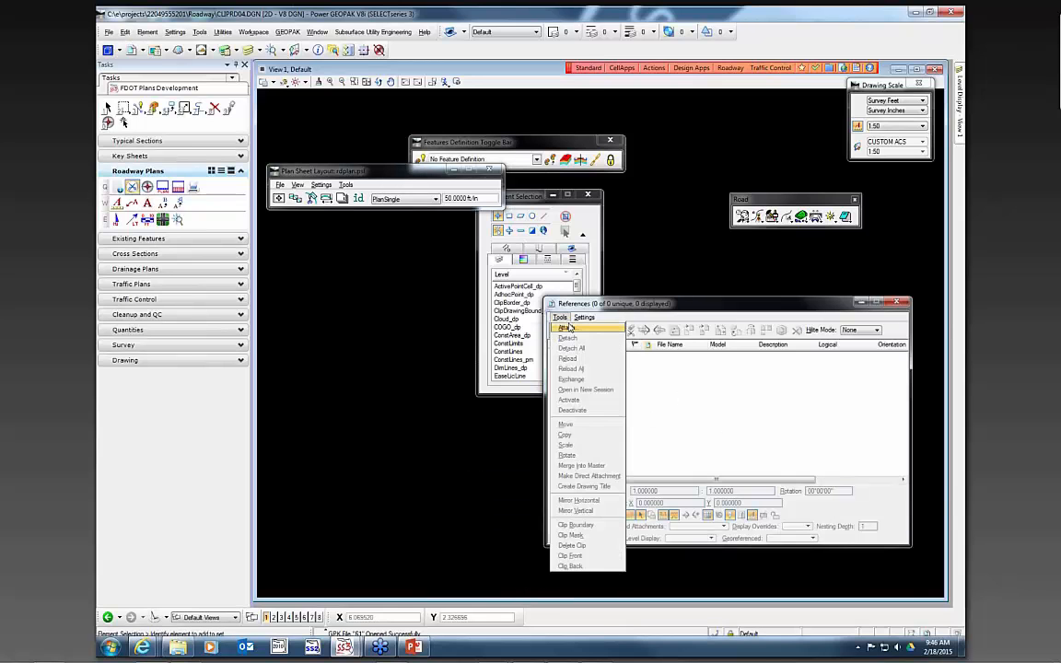
left_click(570, 328)
left_click(272, 186)
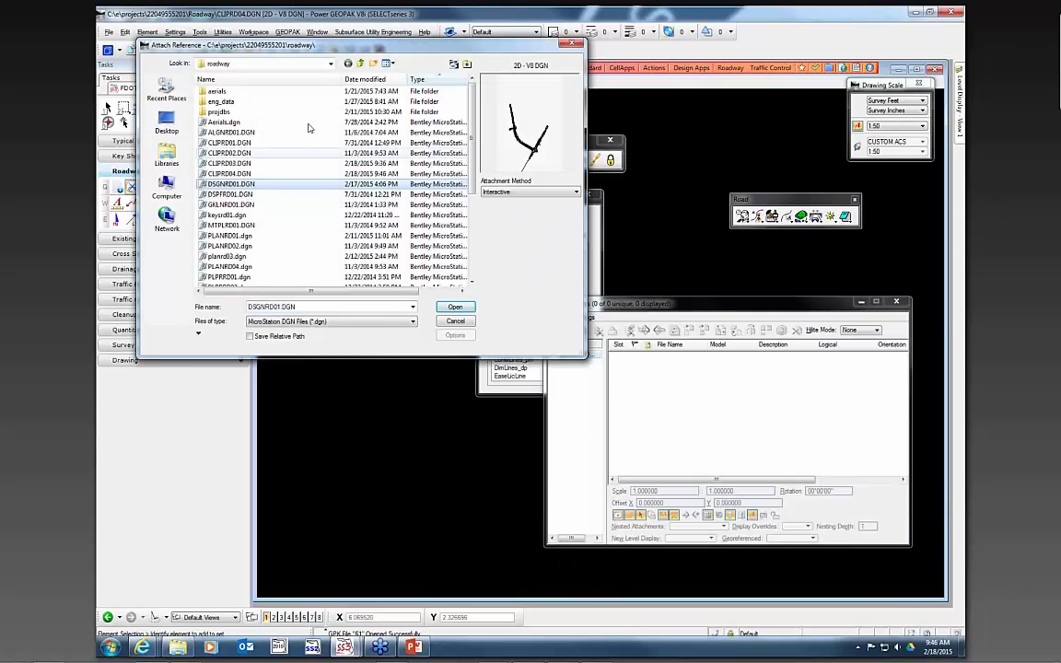
left_click(455, 307)
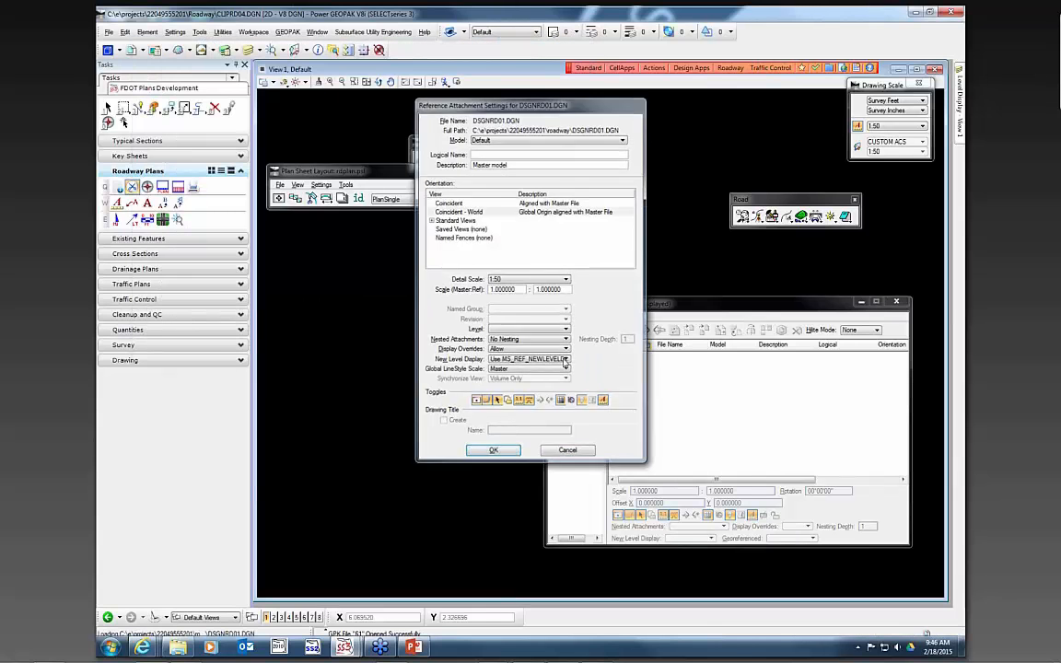
left_click(493, 450)
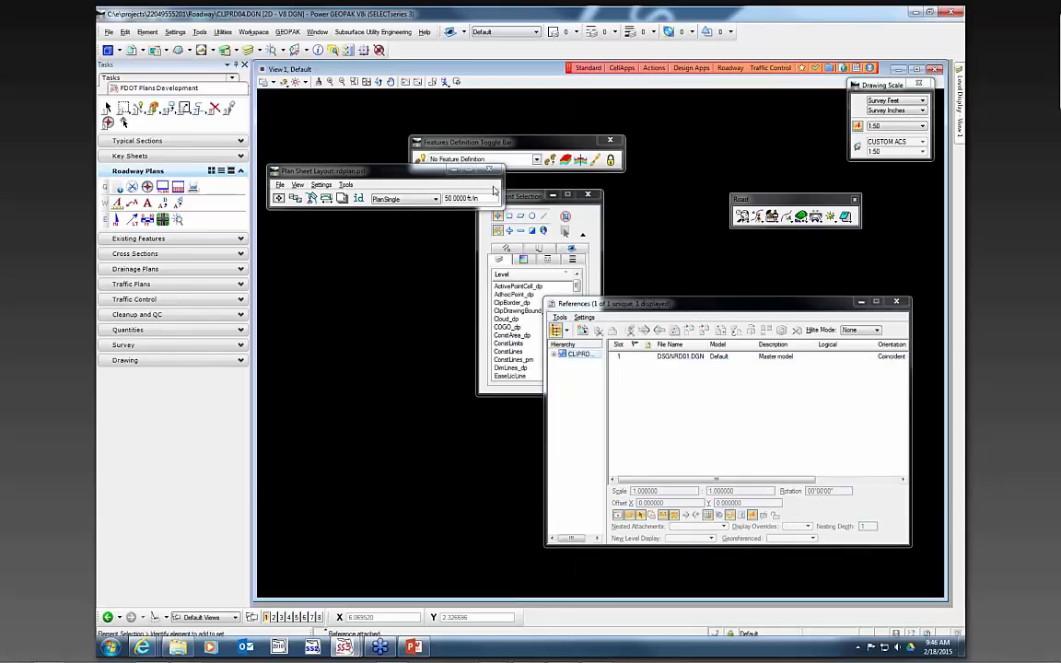
- Attach UTEXRD01.DGN and UTPRRD01.DGN from the project's utils folder as coincident references
left_click(360, 64)
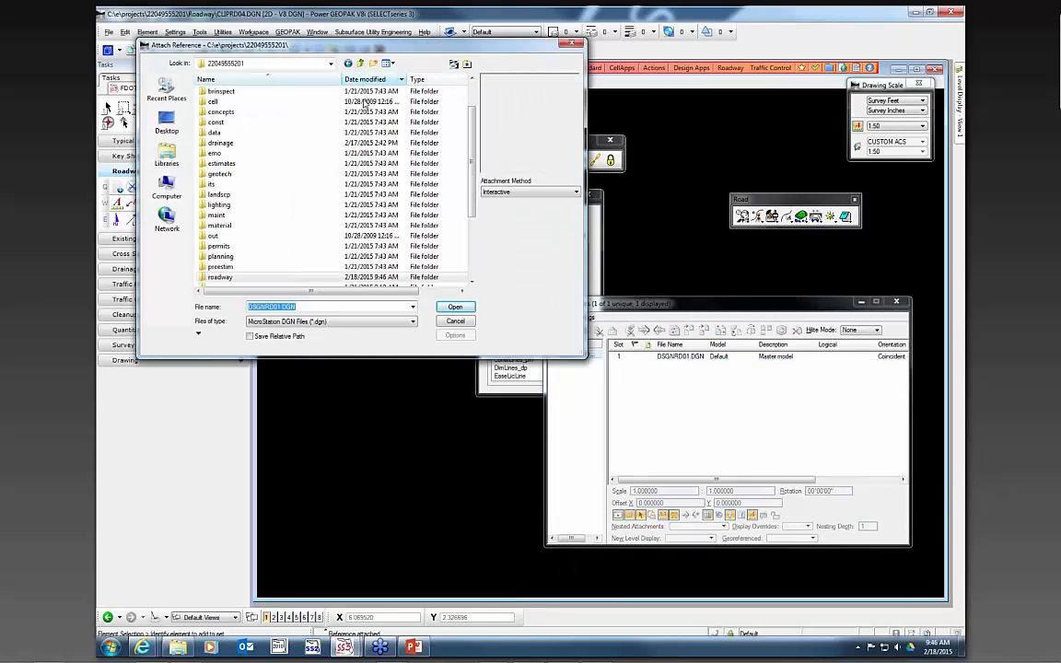
left_click(319, 237)
scroll(320, 236, "down", 3)
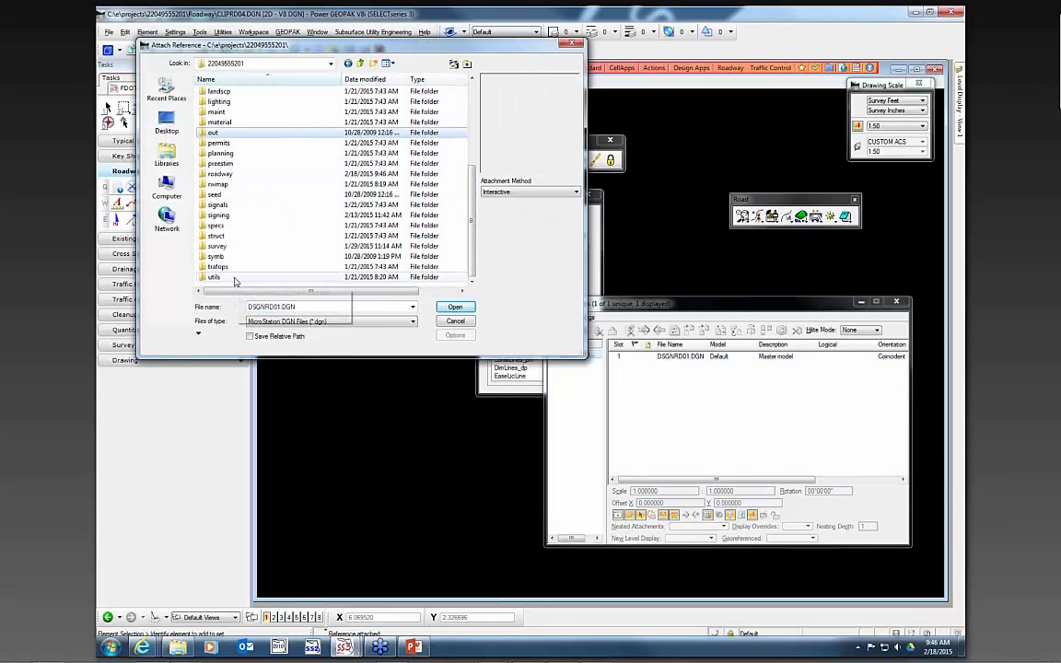
double_click(235, 278)
left_click(232, 101)
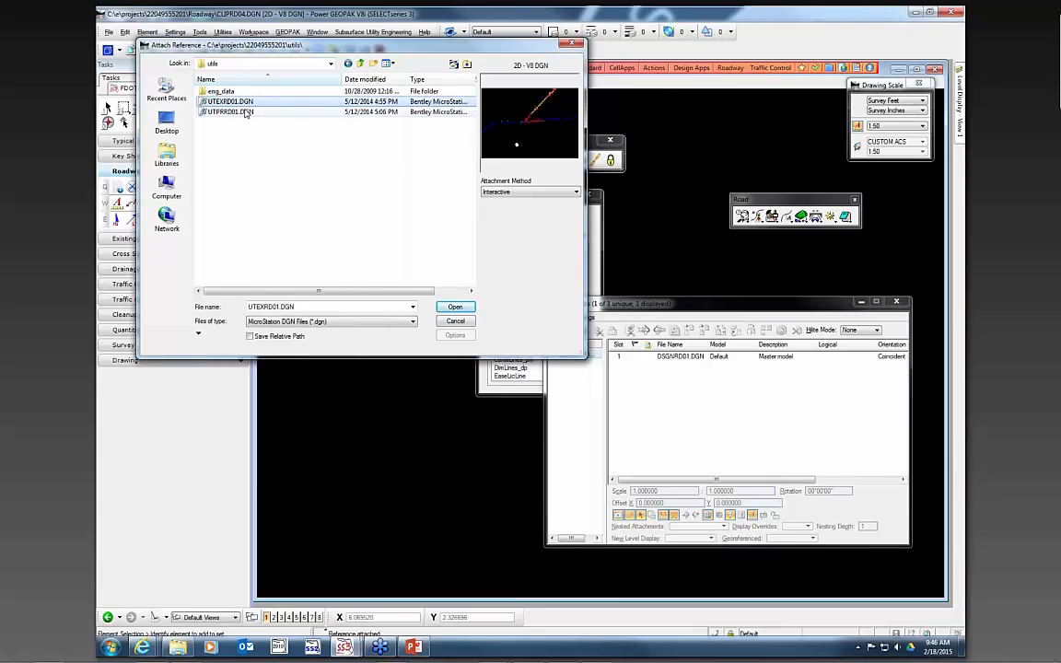
left_click(231, 112, "ctrl")
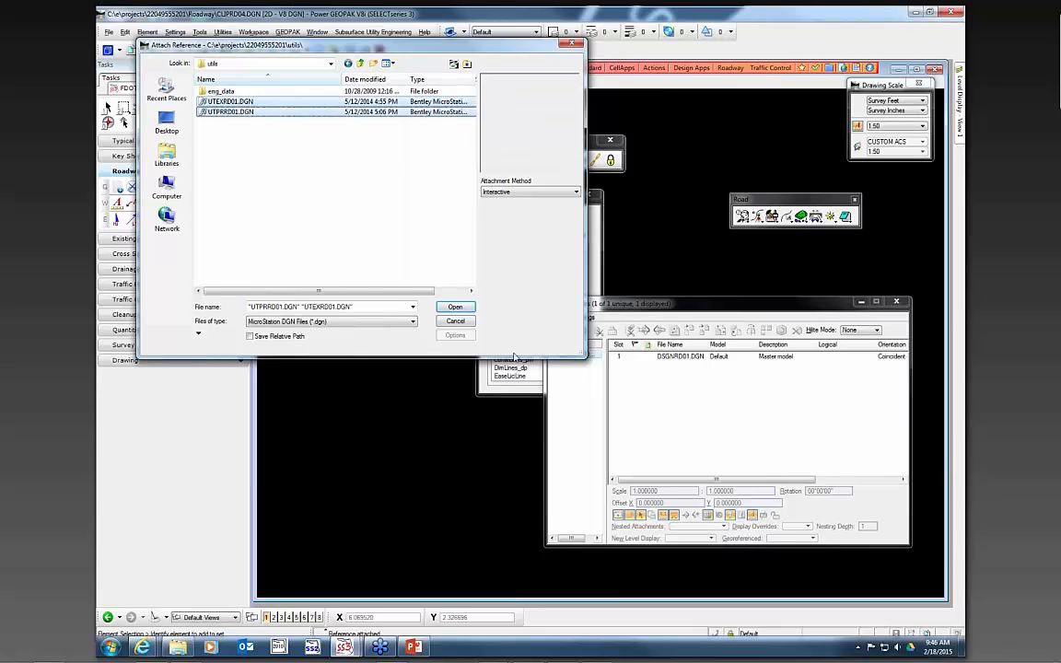
left_click(466, 311)
left_click(497, 437)
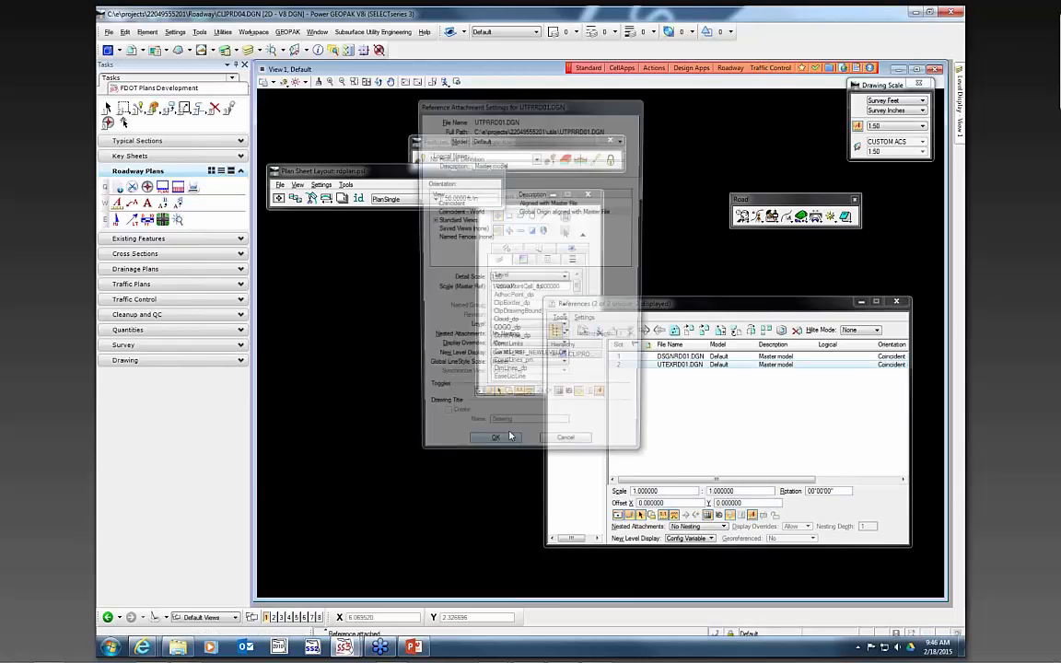
left_click(498, 437)
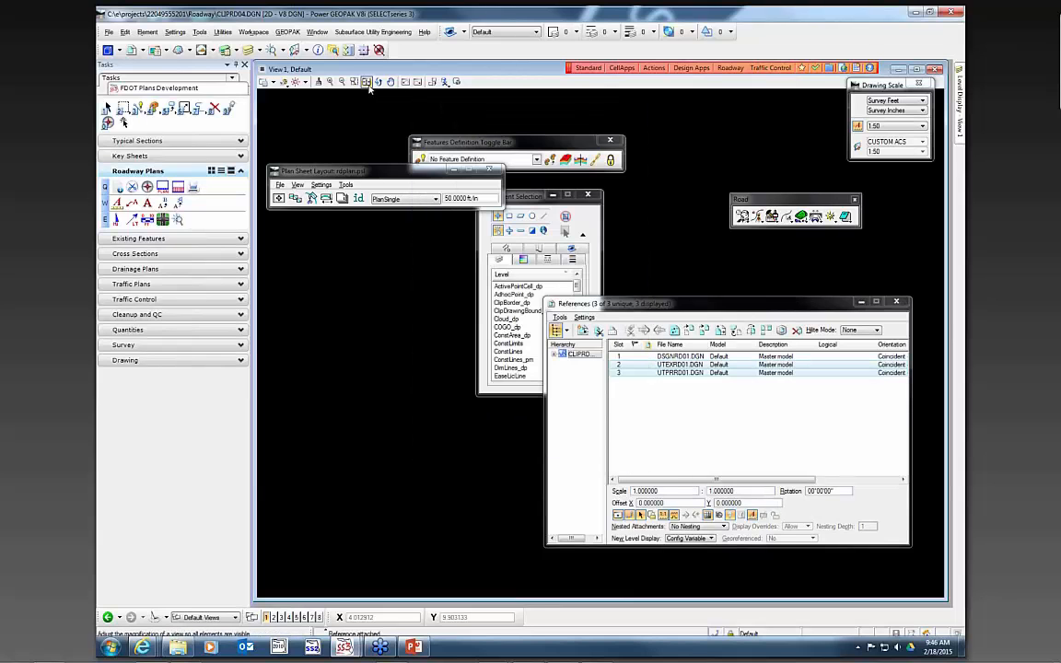
- Fit the view and open the plan sheet layout settings, loading GPK job 00
left_click(366, 82)
scroll(433, 253, "up", 5)
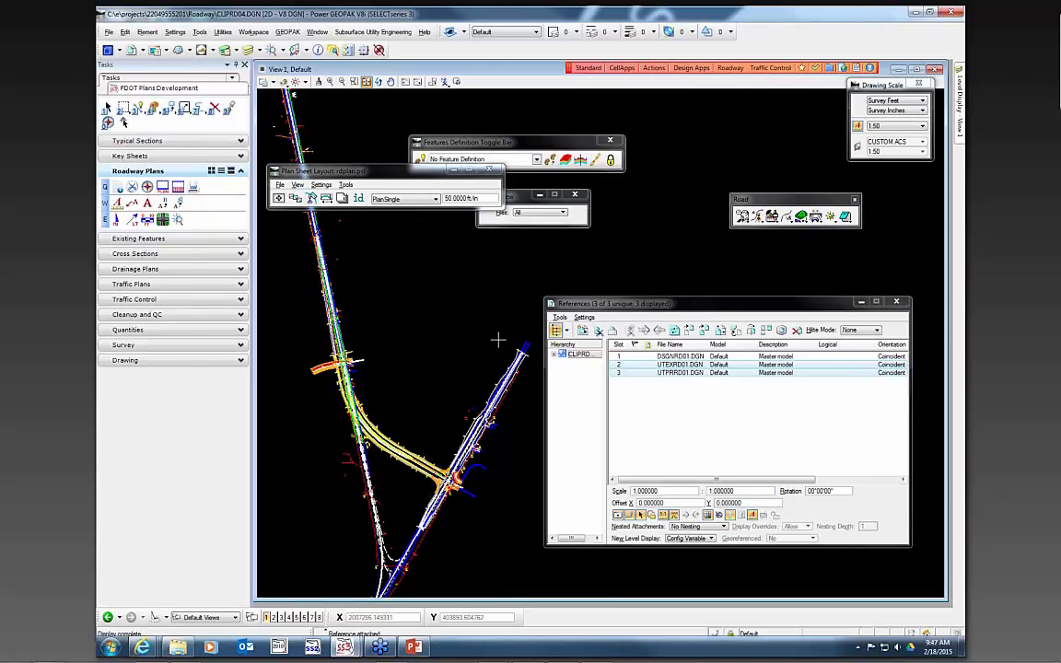
left_click(312, 198)
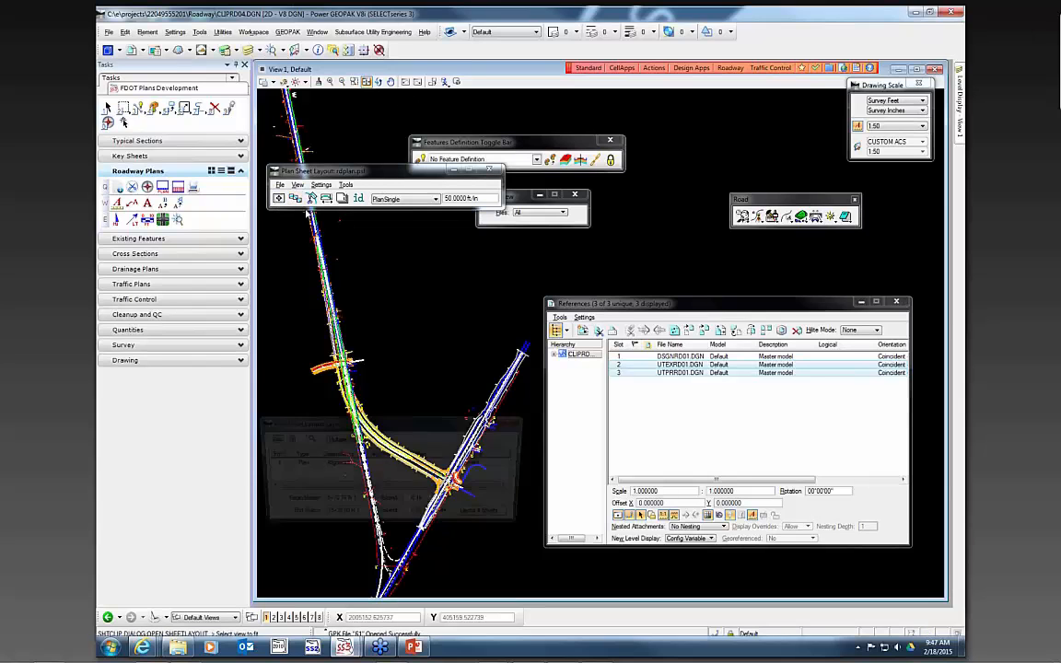
left_click(306, 438)
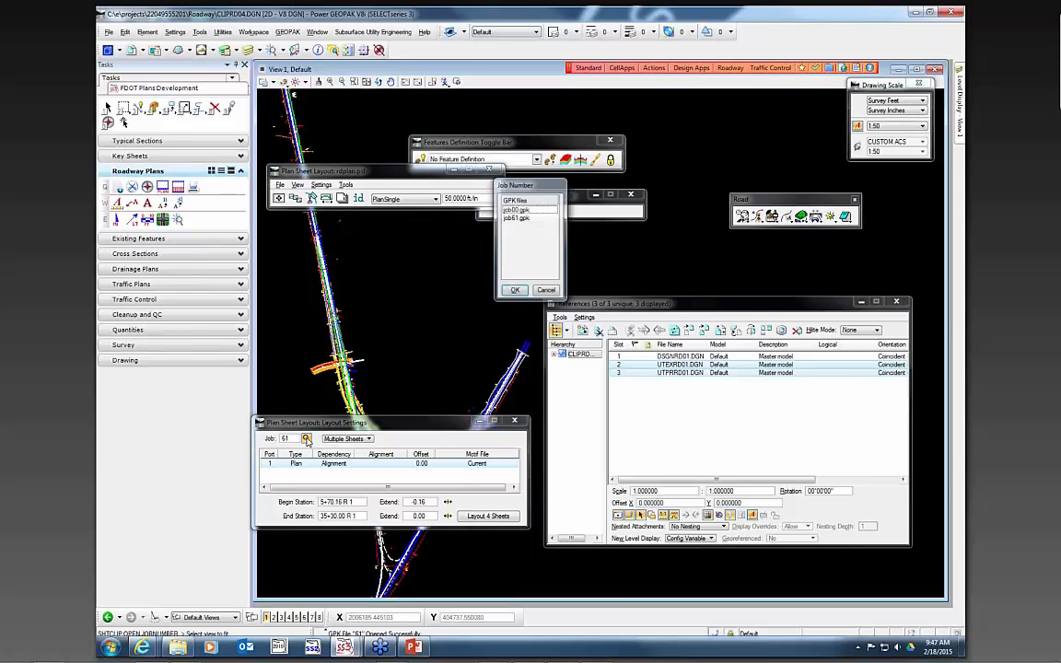
double_click(516, 210)
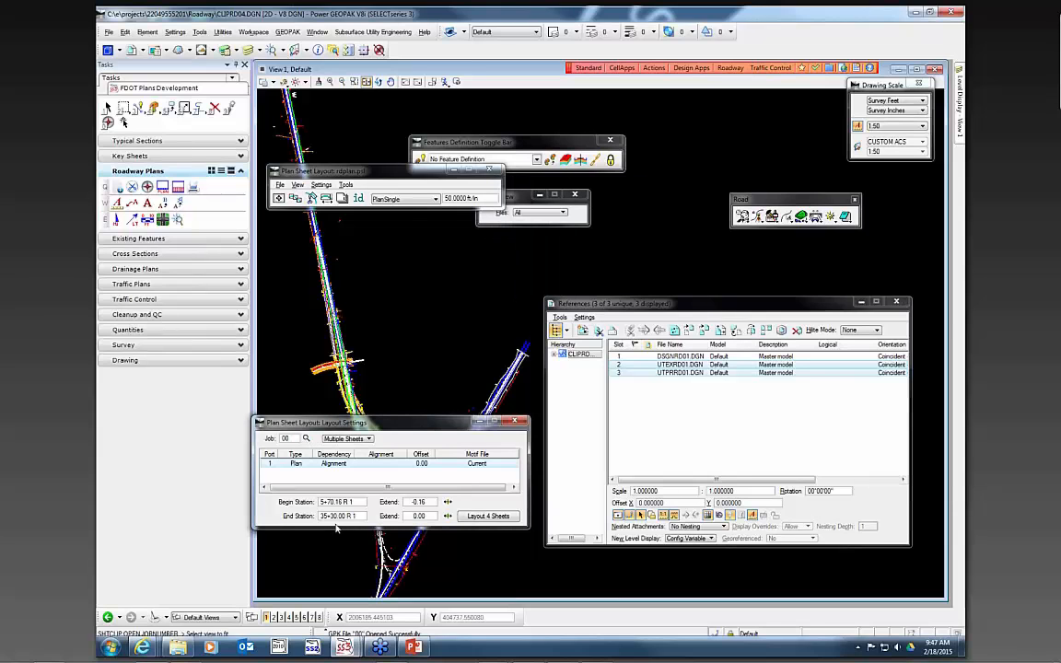
- Set the plan port's chain to SR61 and close the plan sheet layout settings
double_click(328, 465)
left_click(502, 221)
left_click(494, 248)
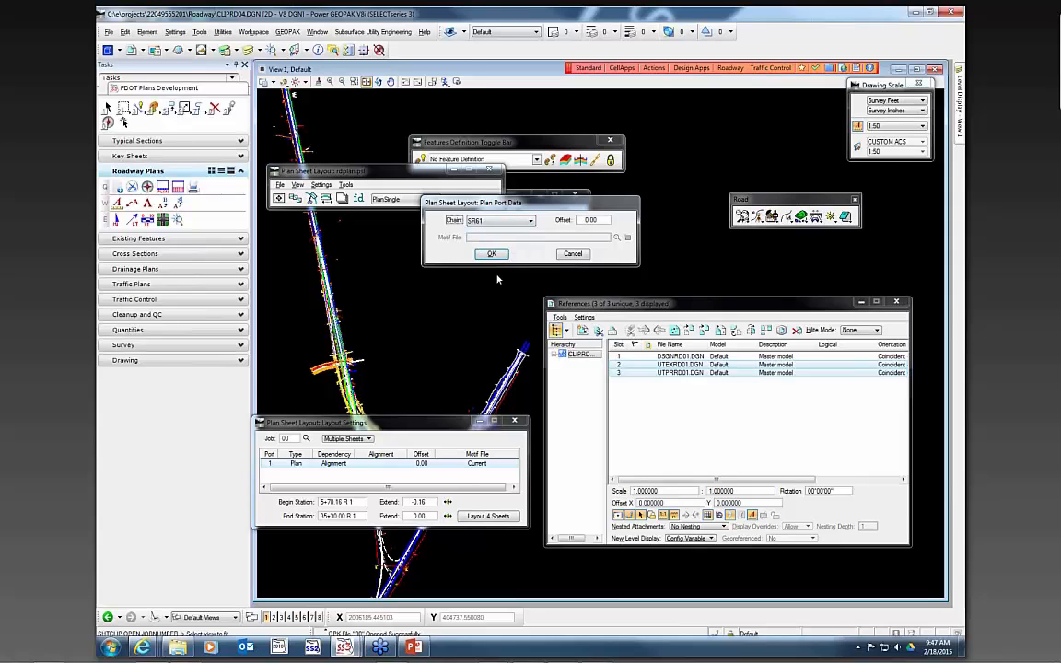
left_click(491, 253)
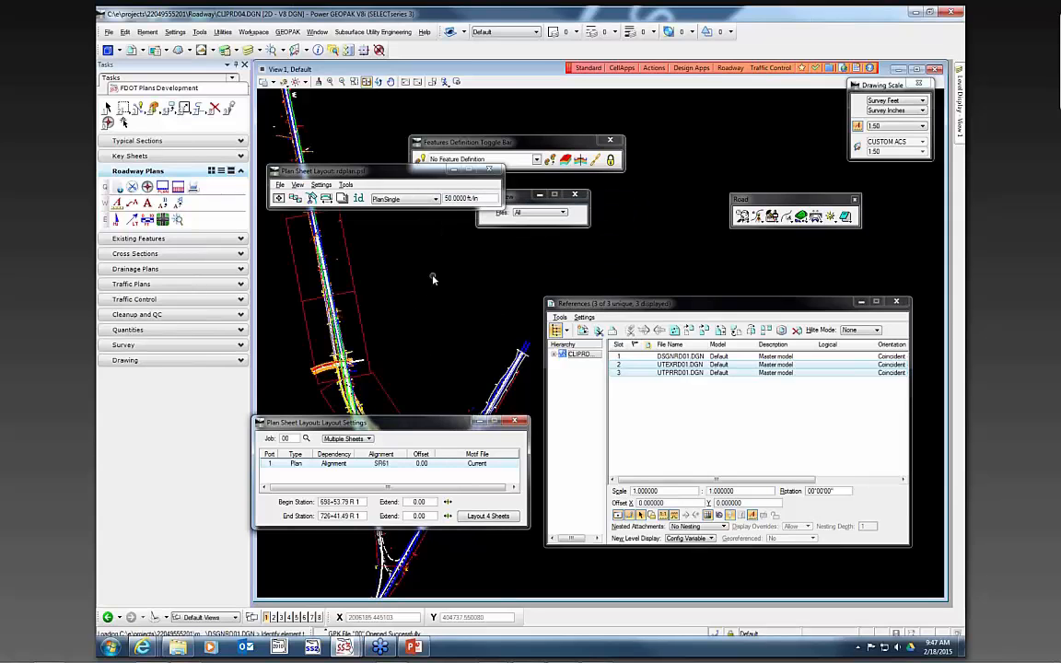
scroll(433, 280, "down", 3)
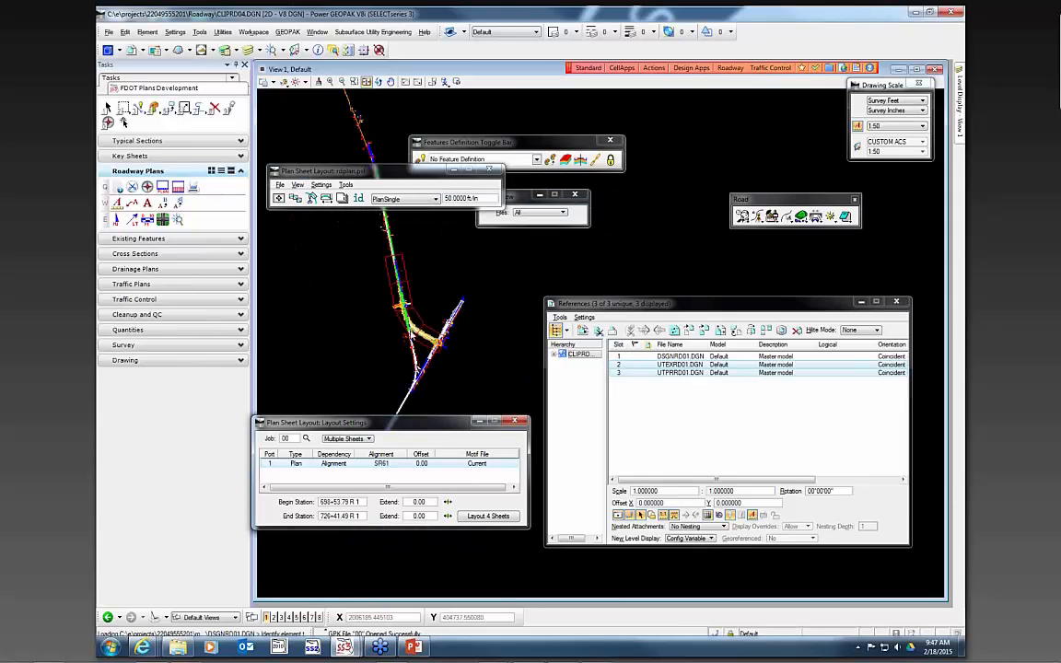
left_click(523, 421)
scroll(364, 258, "up", 3)
scroll(433, 409, "up", 2)
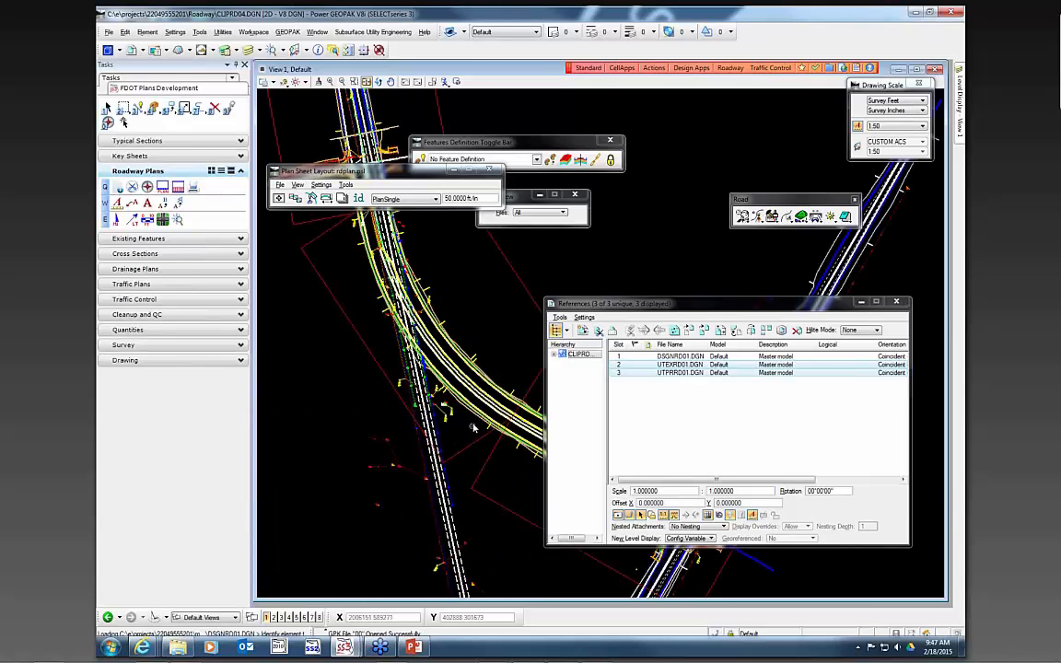
left_click(767, 421)
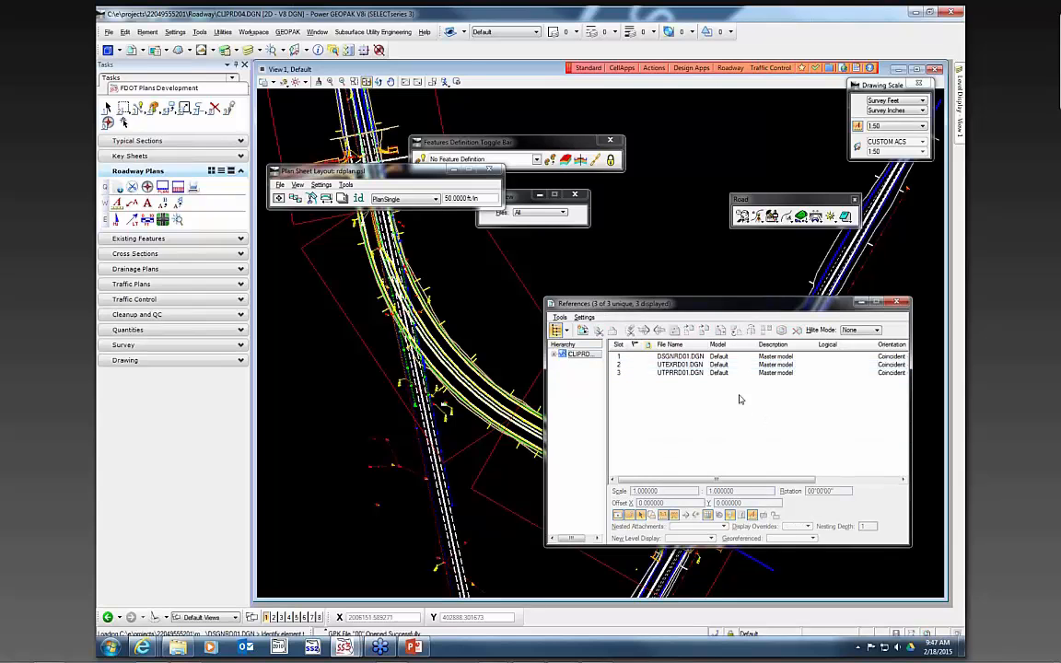
- Open Clip Sheets, set the sheet name prefix to UTADRD0, and process the sheets
left_click(311, 198)
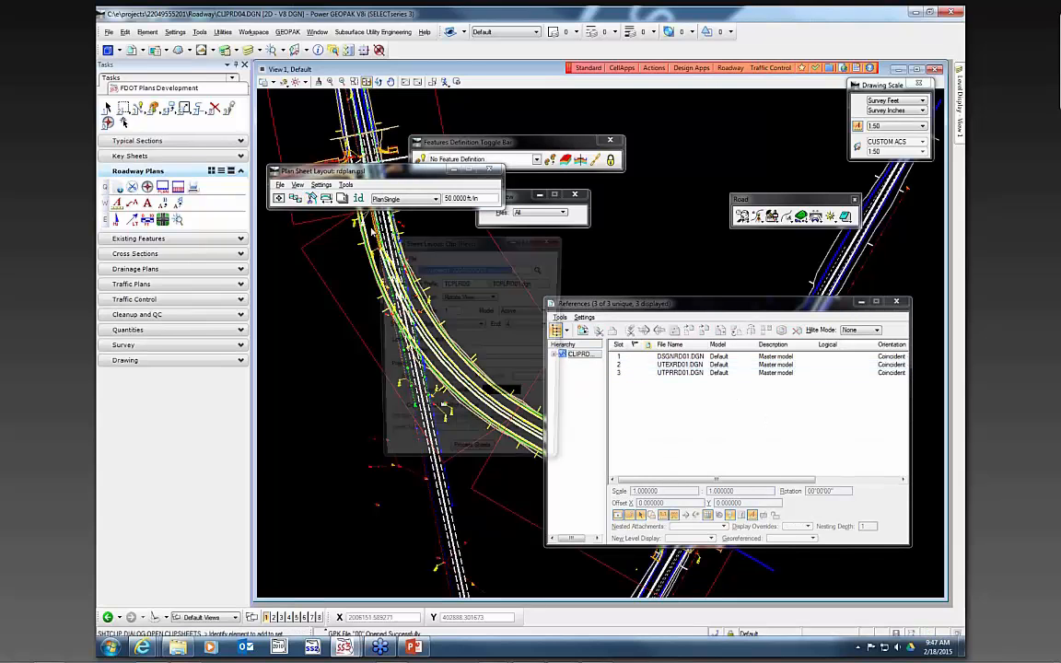
left_click(461, 285)
left_click_drag(459, 283, 439, 283)
key("BackSpace")
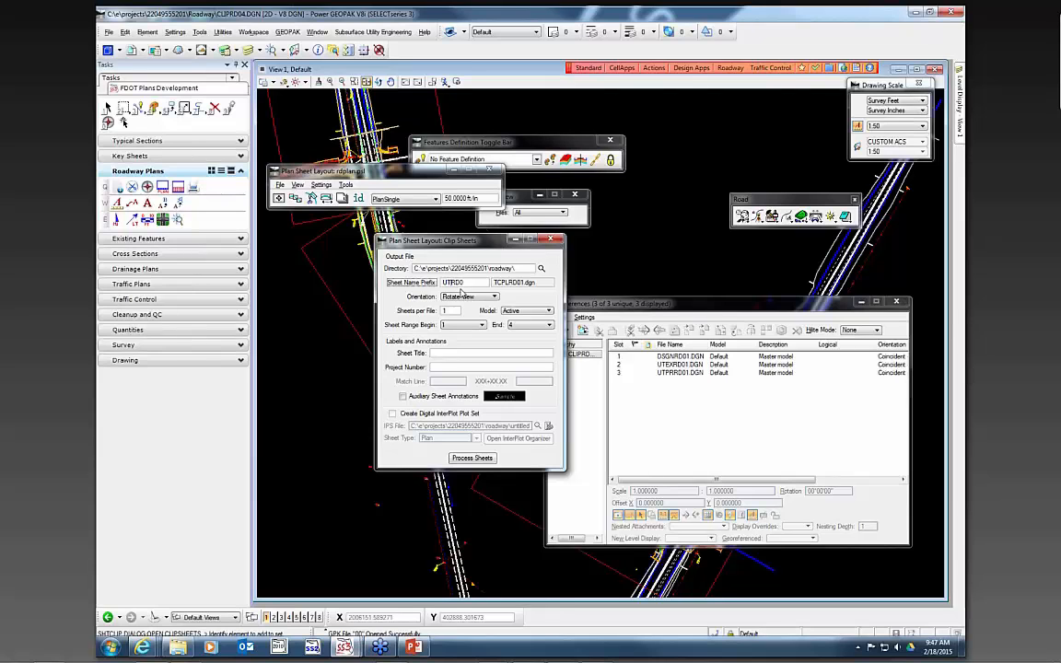
type("UTAD")
left_click(482, 314)
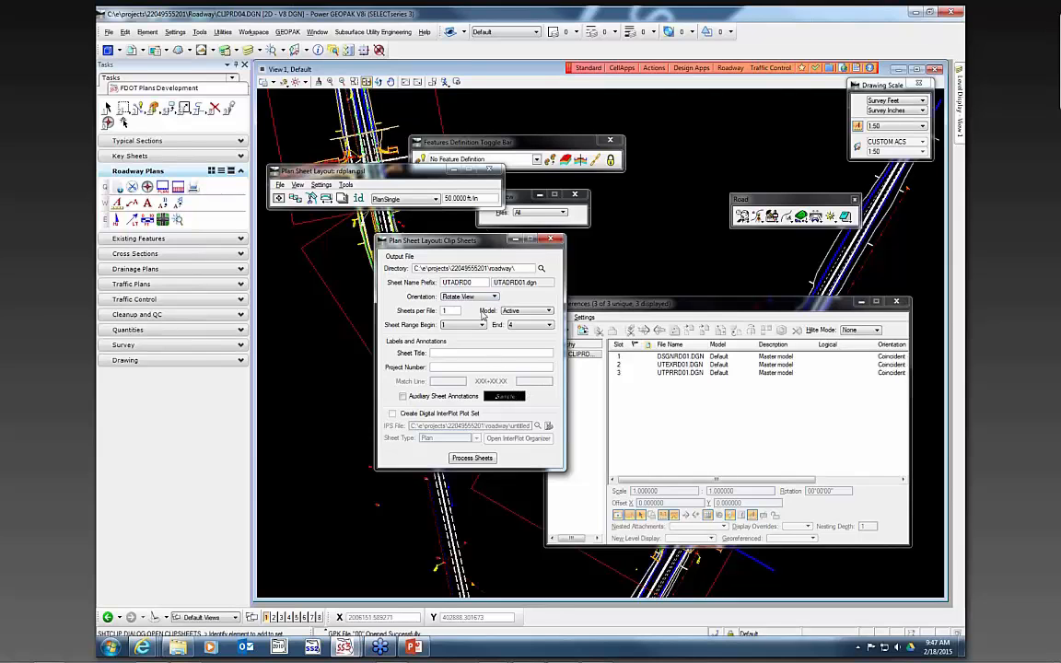
left_click(472, 458)
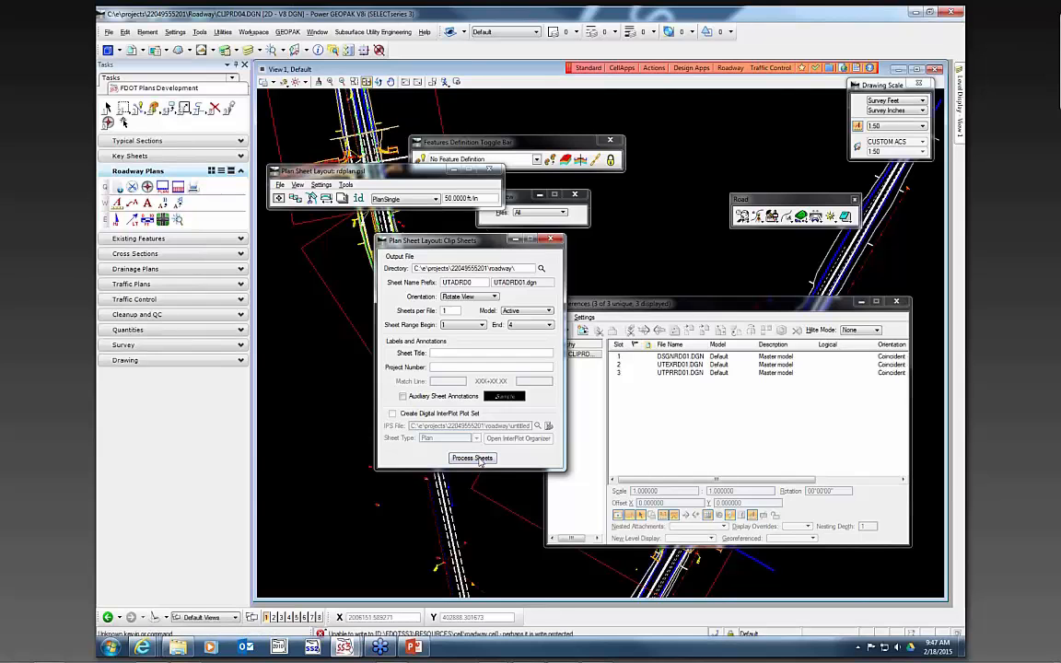
left_click(529, 266)
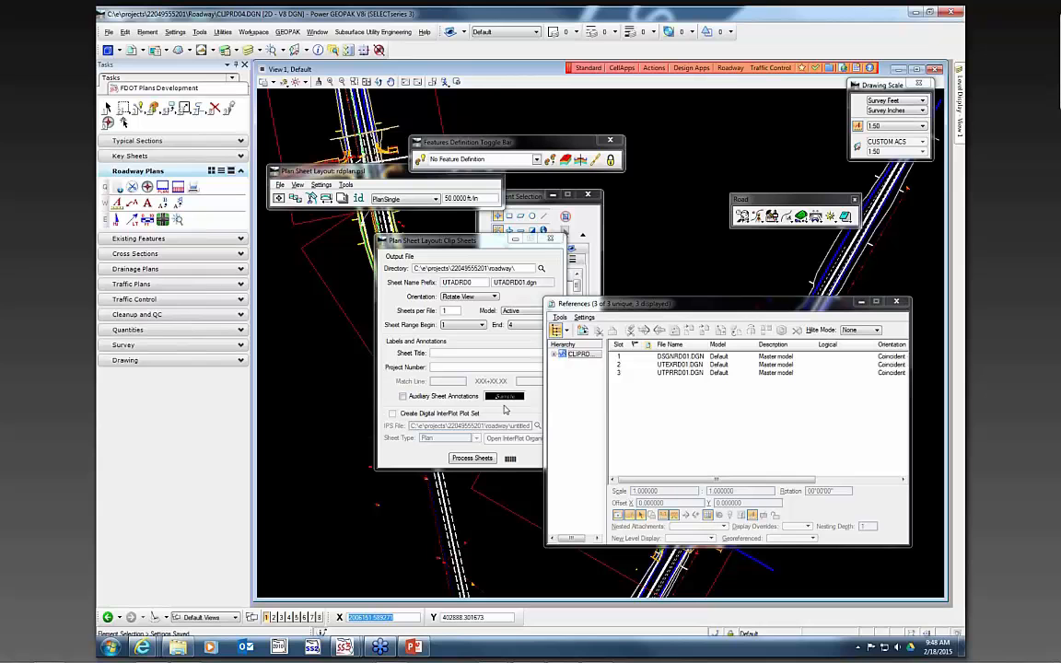
- Switch to the file explorer and inspect the generated UTADRD sheet files in the roadway folder
left_click(179, 649)
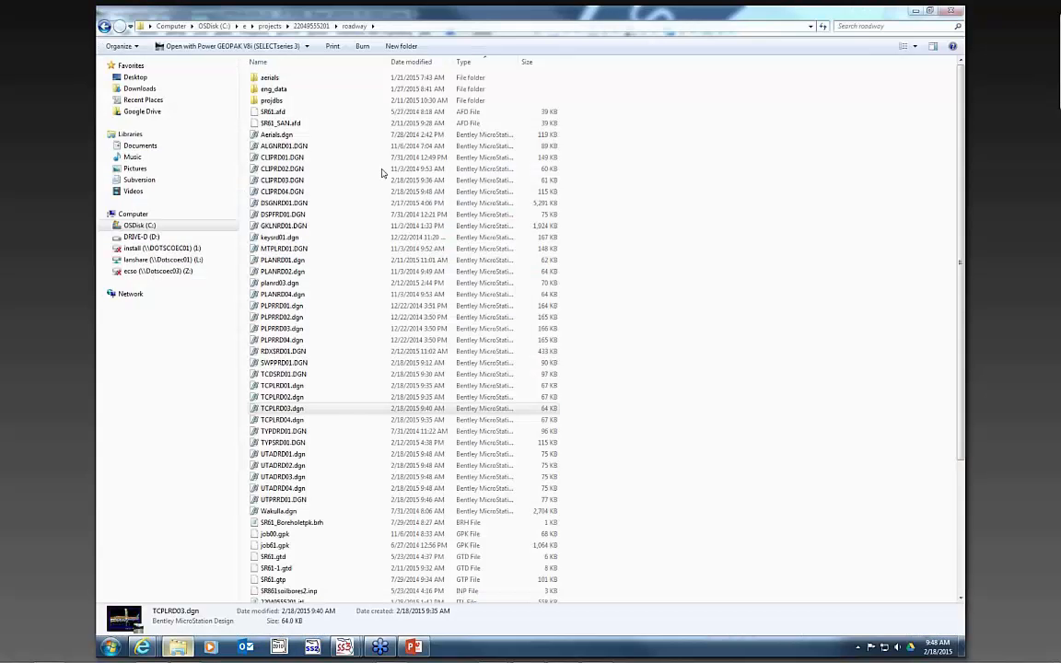
left_click(291, 455)
left_click(289, 465)
left_click(289, 476)
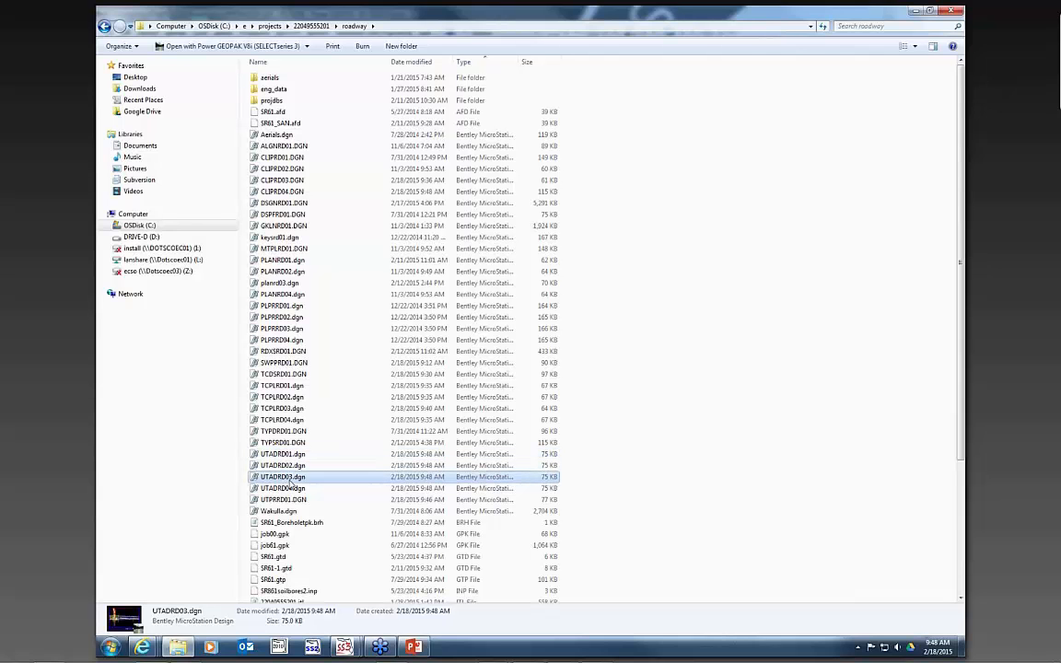
left_click(290, 489)
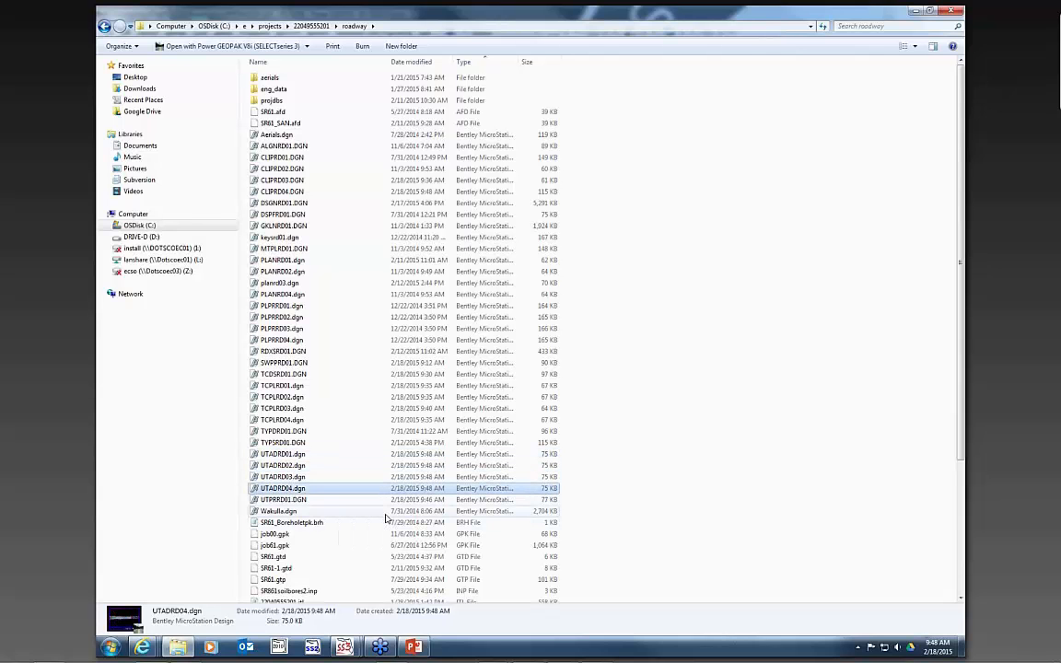
left_click(916, 12)
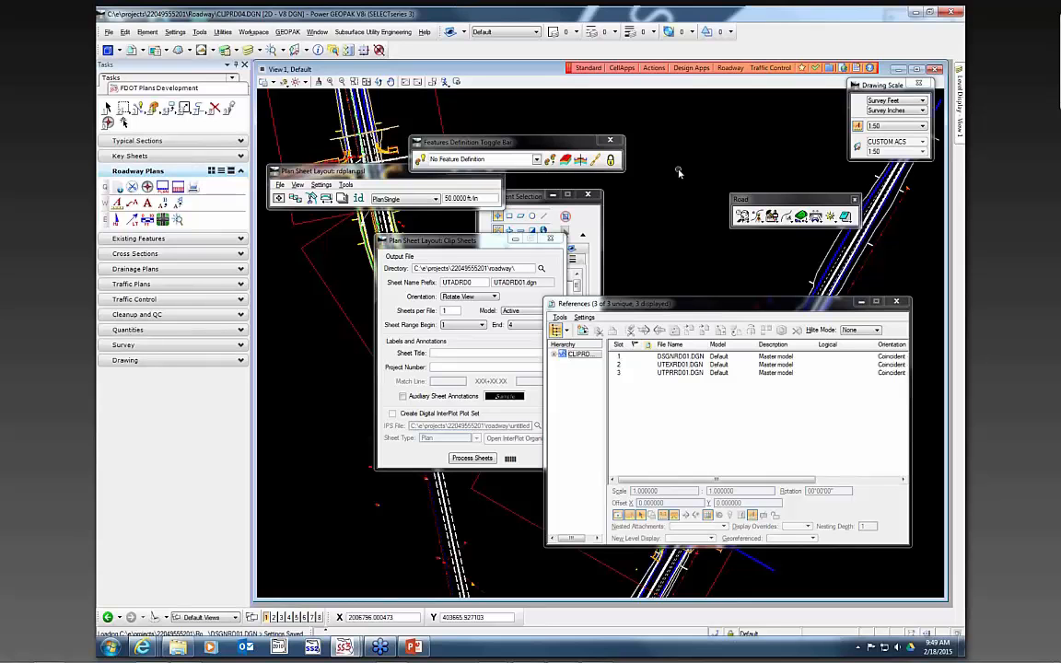
- Switch to PowerPoint and present the Questions and Training Information slide
left_click(414, 646)
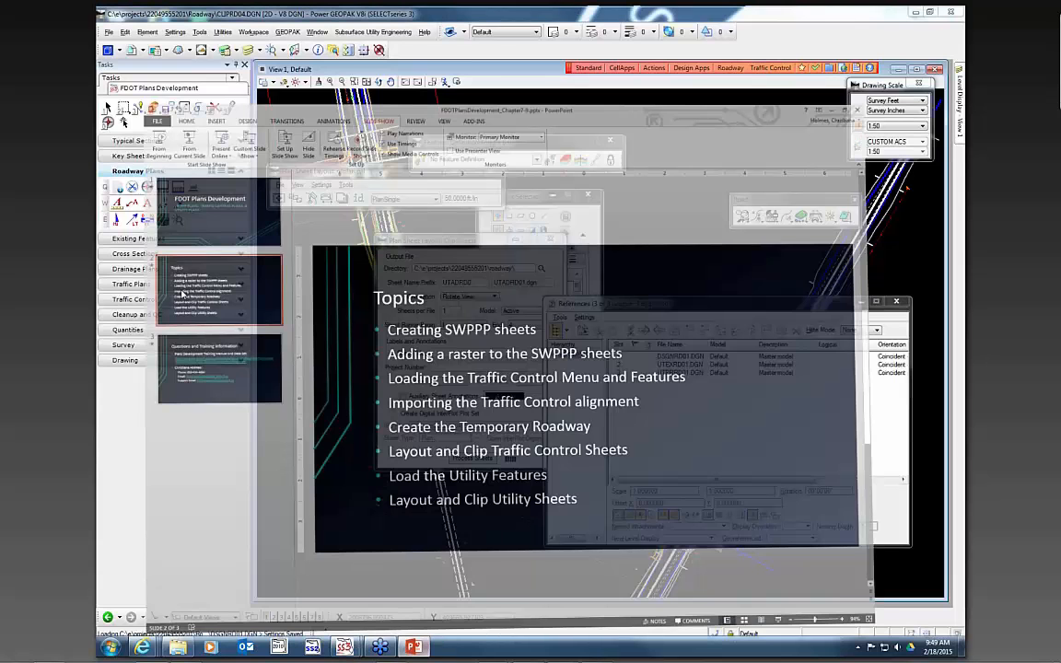
left_click(182, 294)
left_click(149, 53)
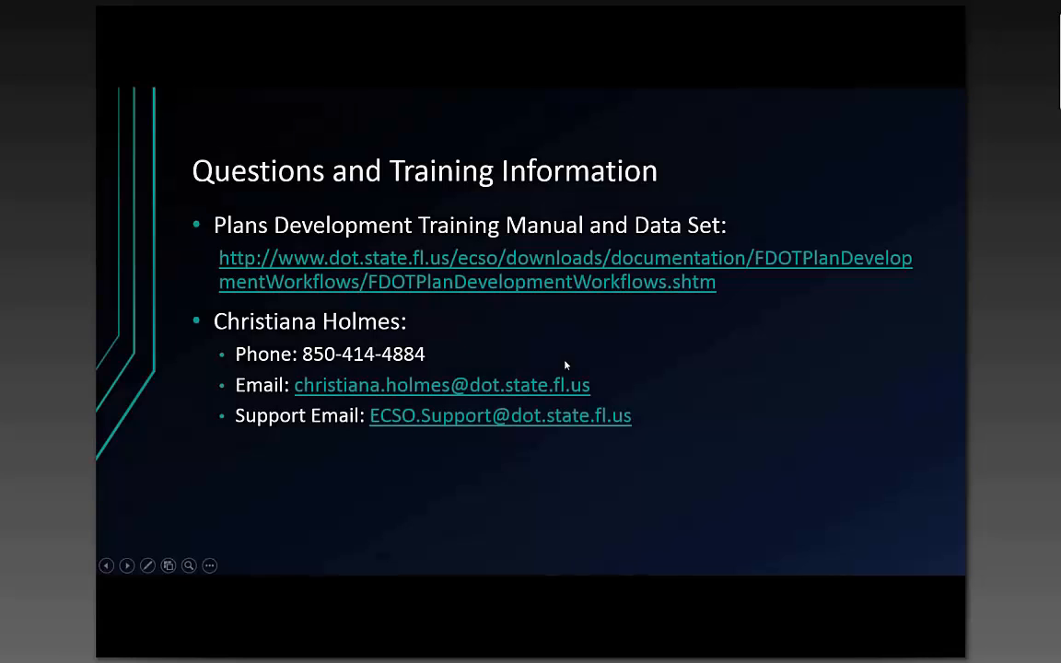